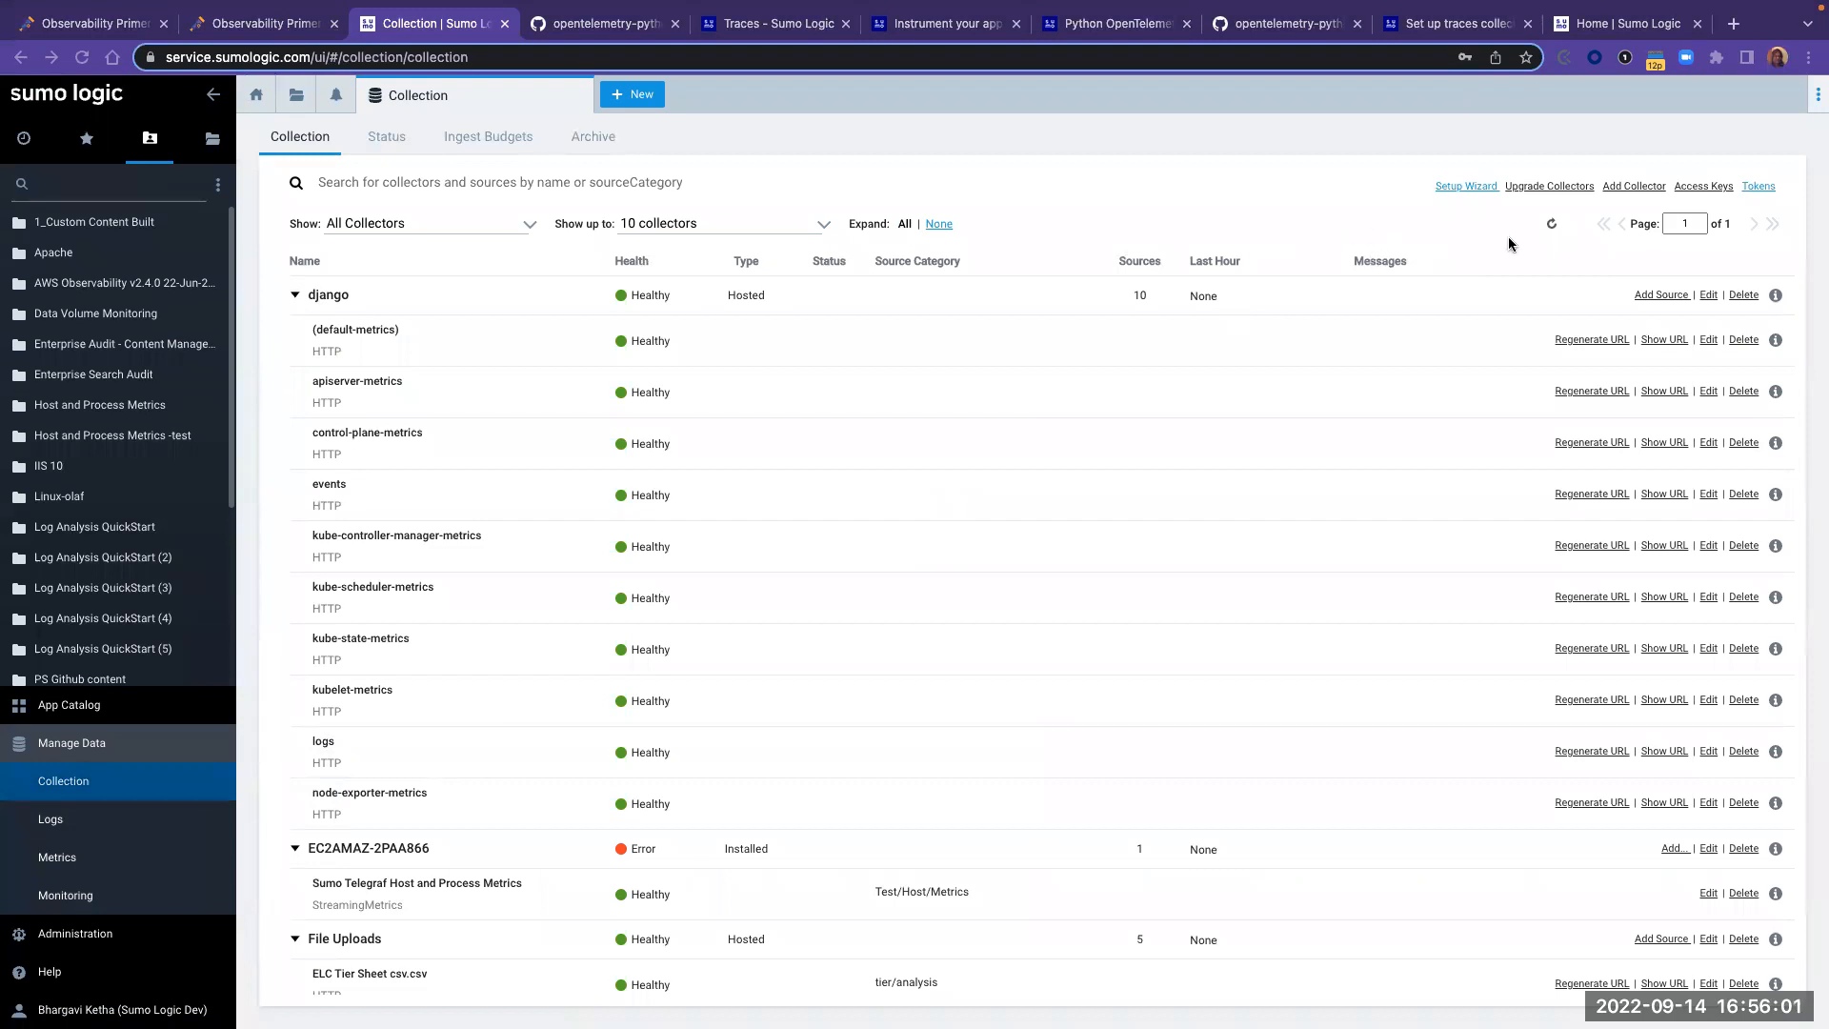
- Collapse all collectors and expand only the hosted Tracing collector to review its django app and flask app sources
click(932, 231)
click(937, 224)
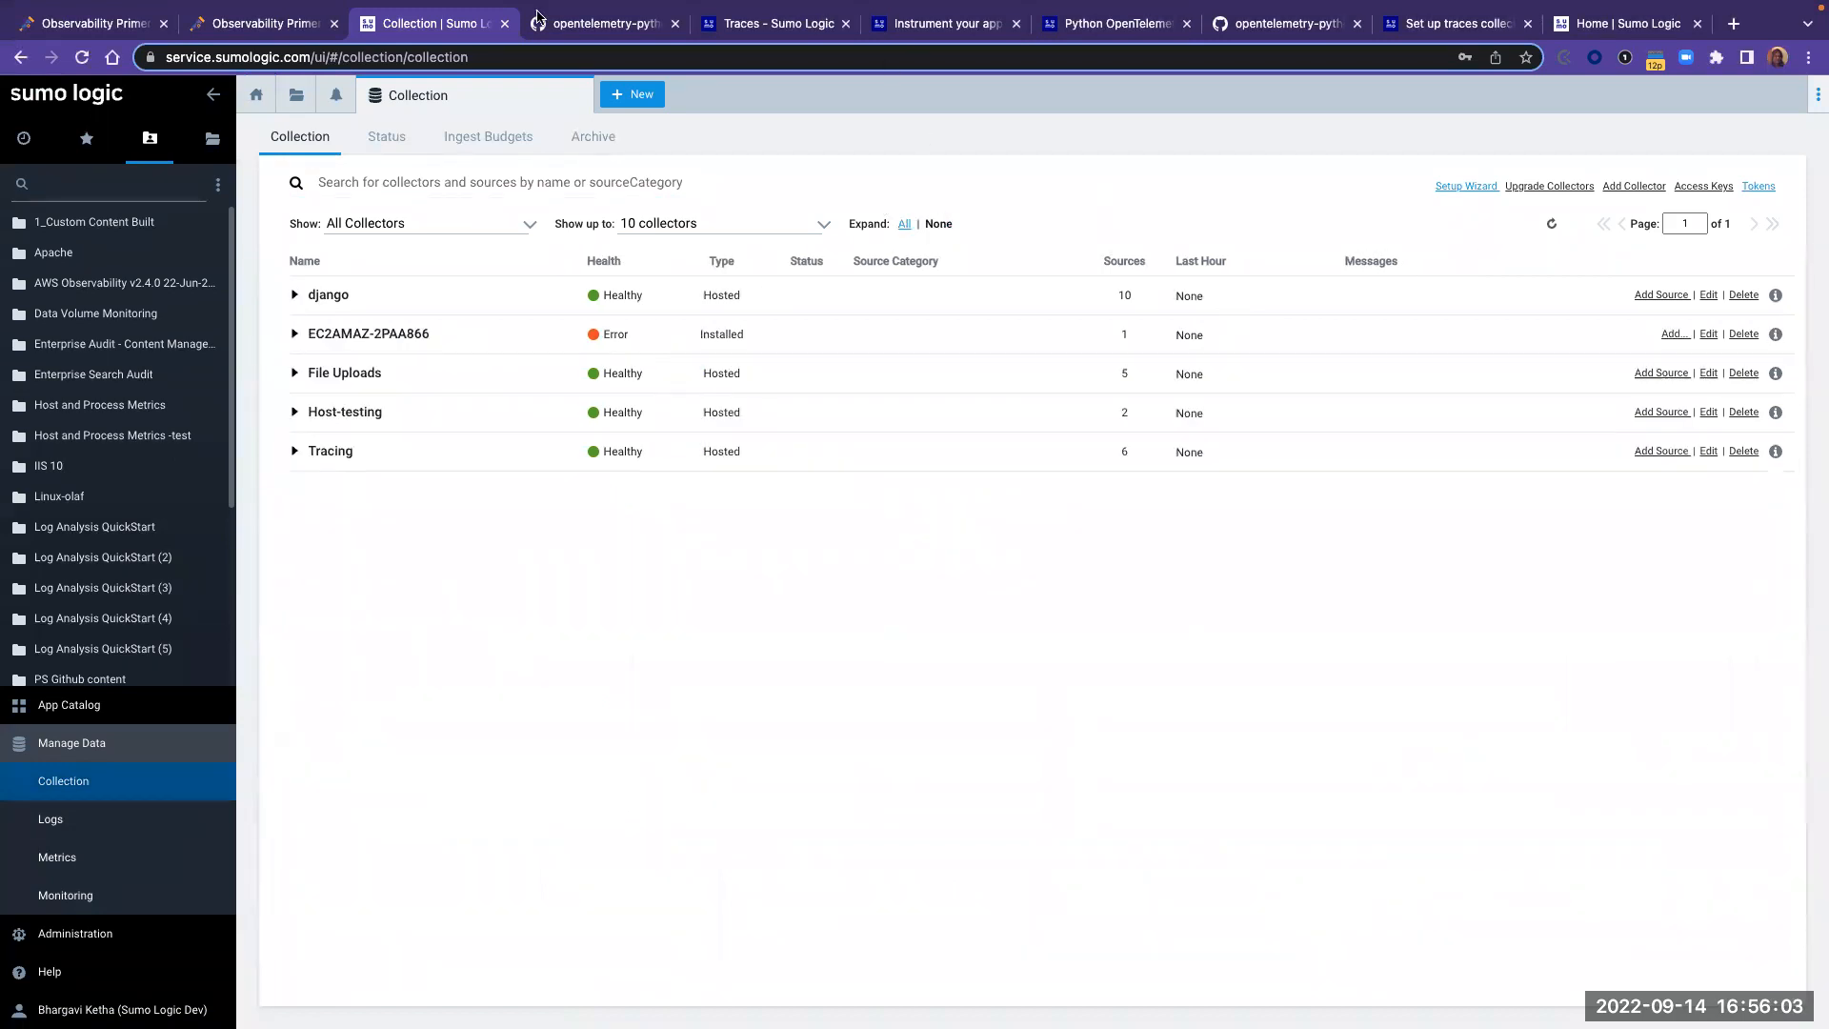
double_click(730, 453)
click(295, 453)
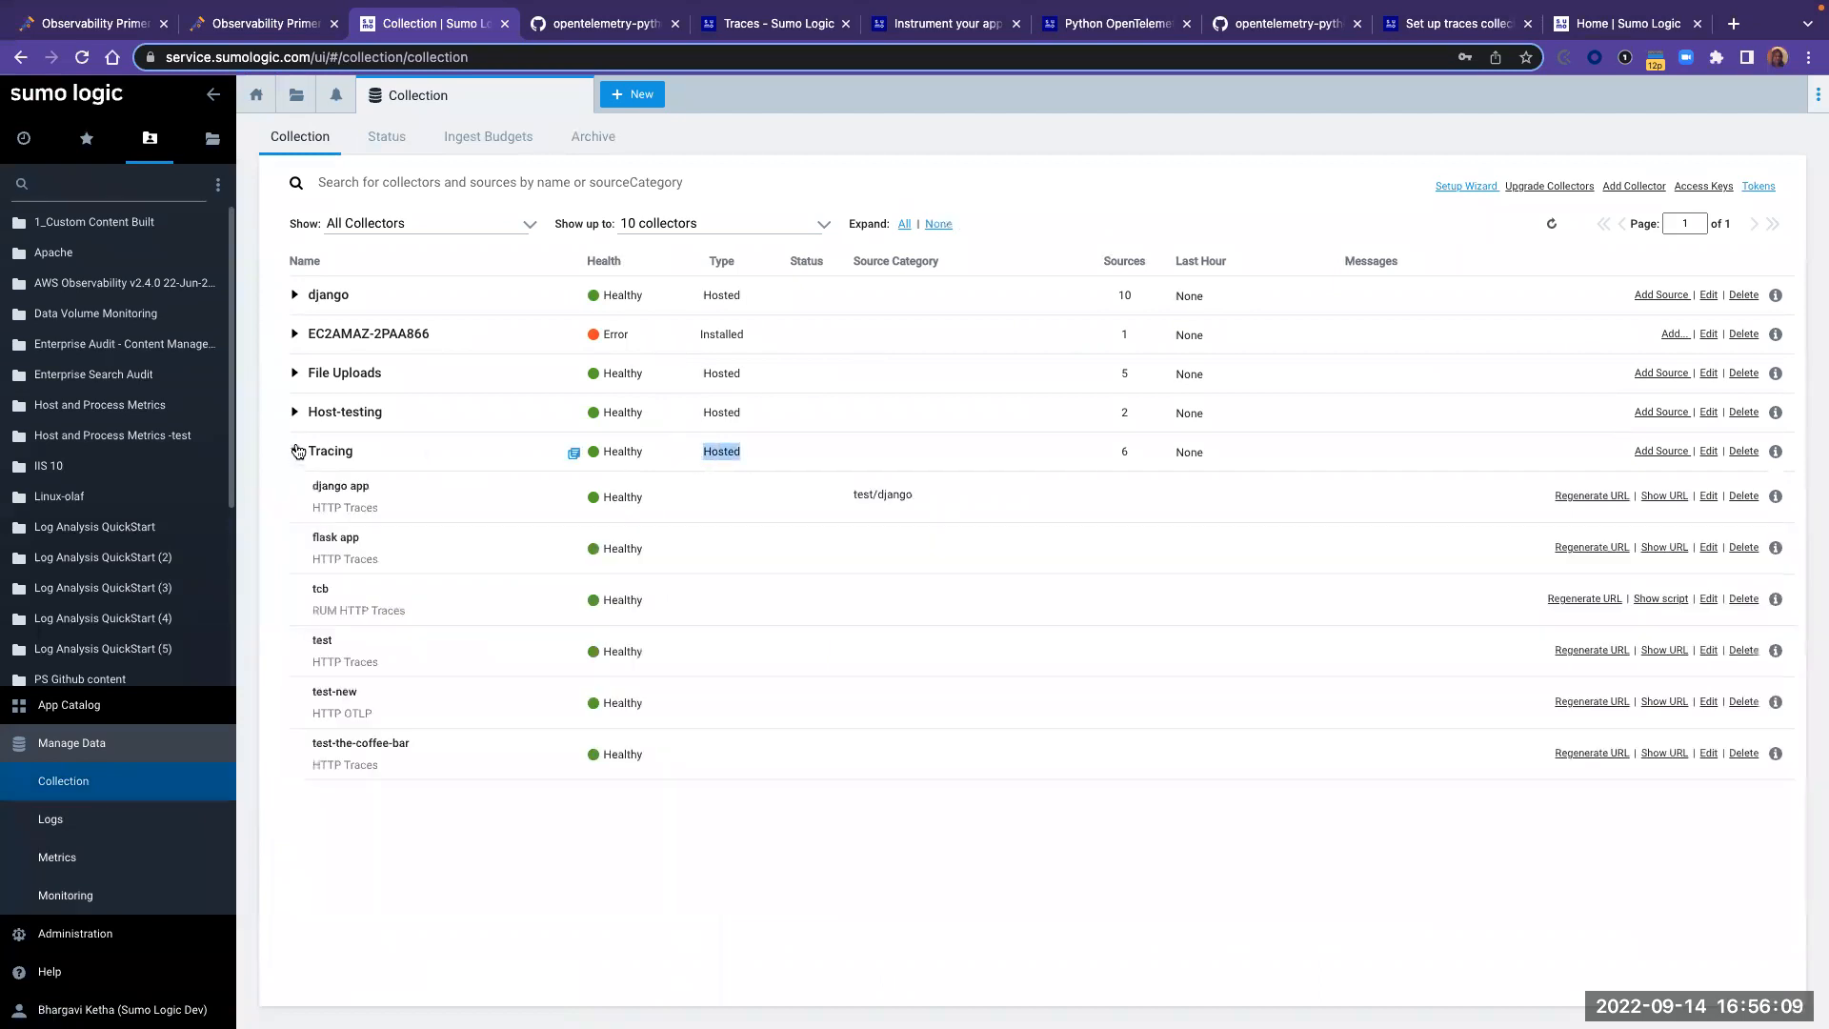
drag(390, 541, 296, 543)
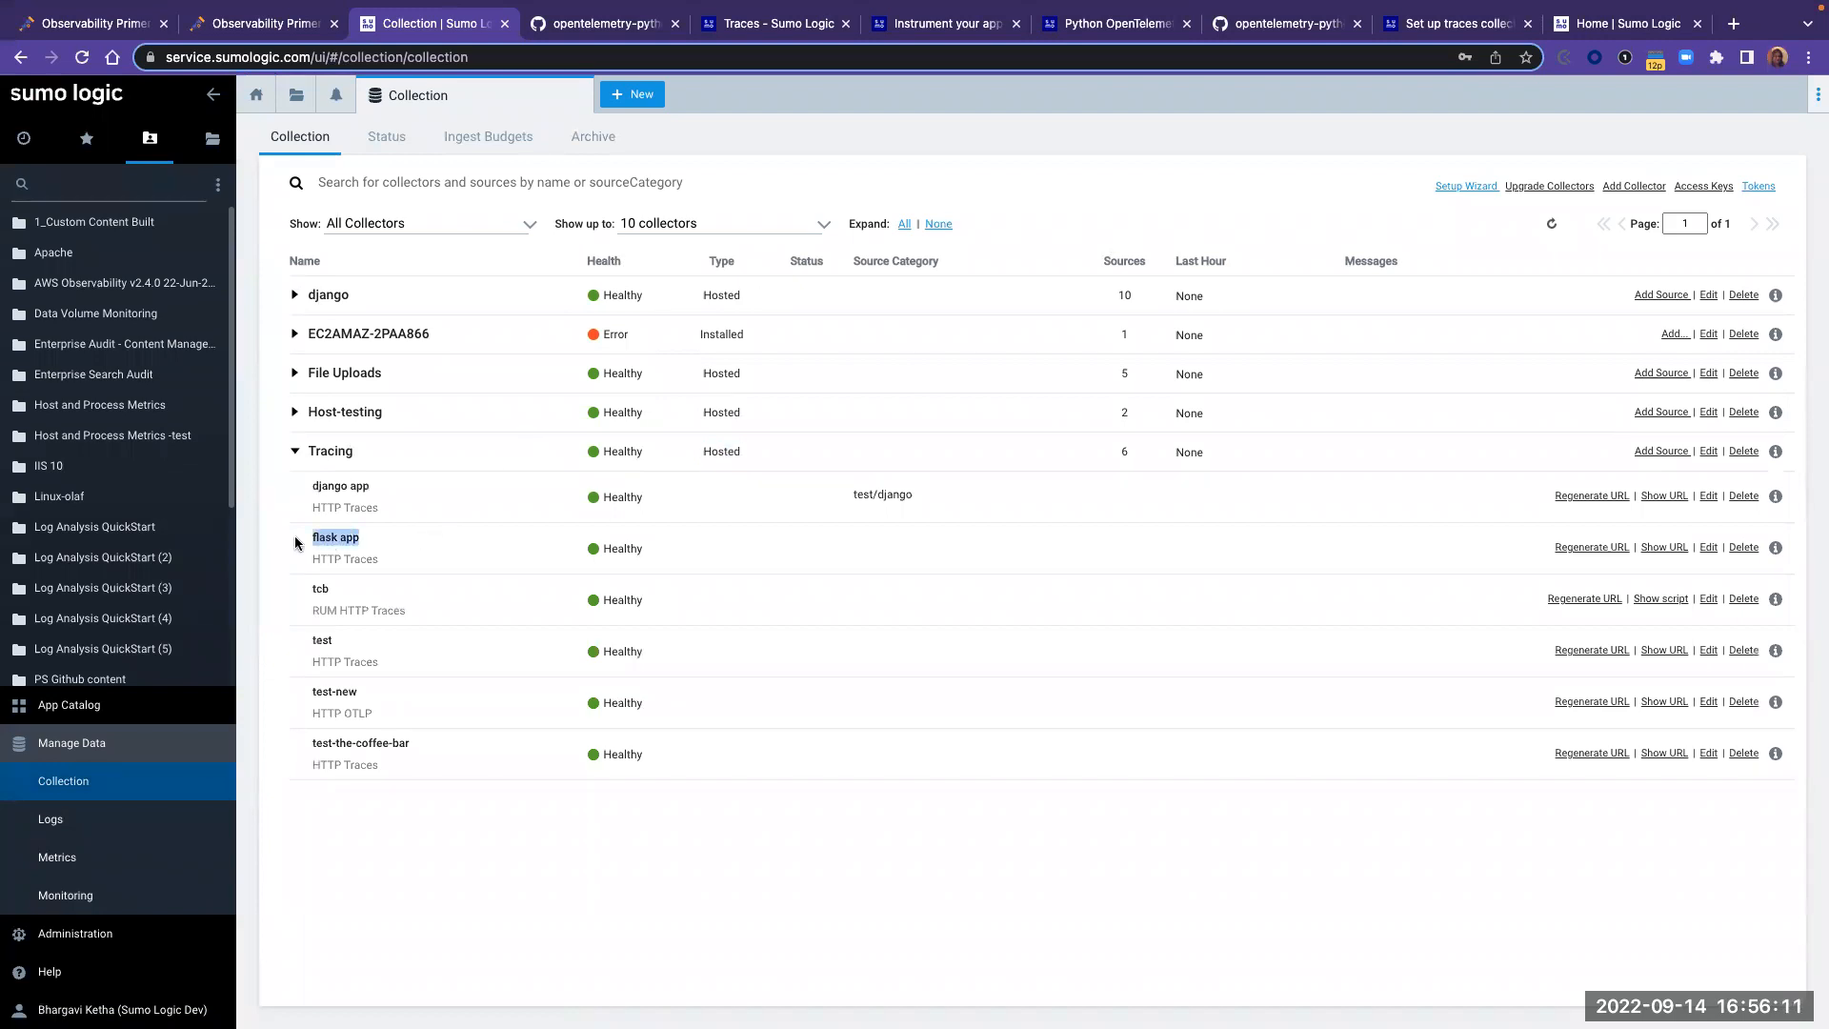
drag(385, 487, 256, 491)
click(447, 793)
drag(768, 463, 687, 458)
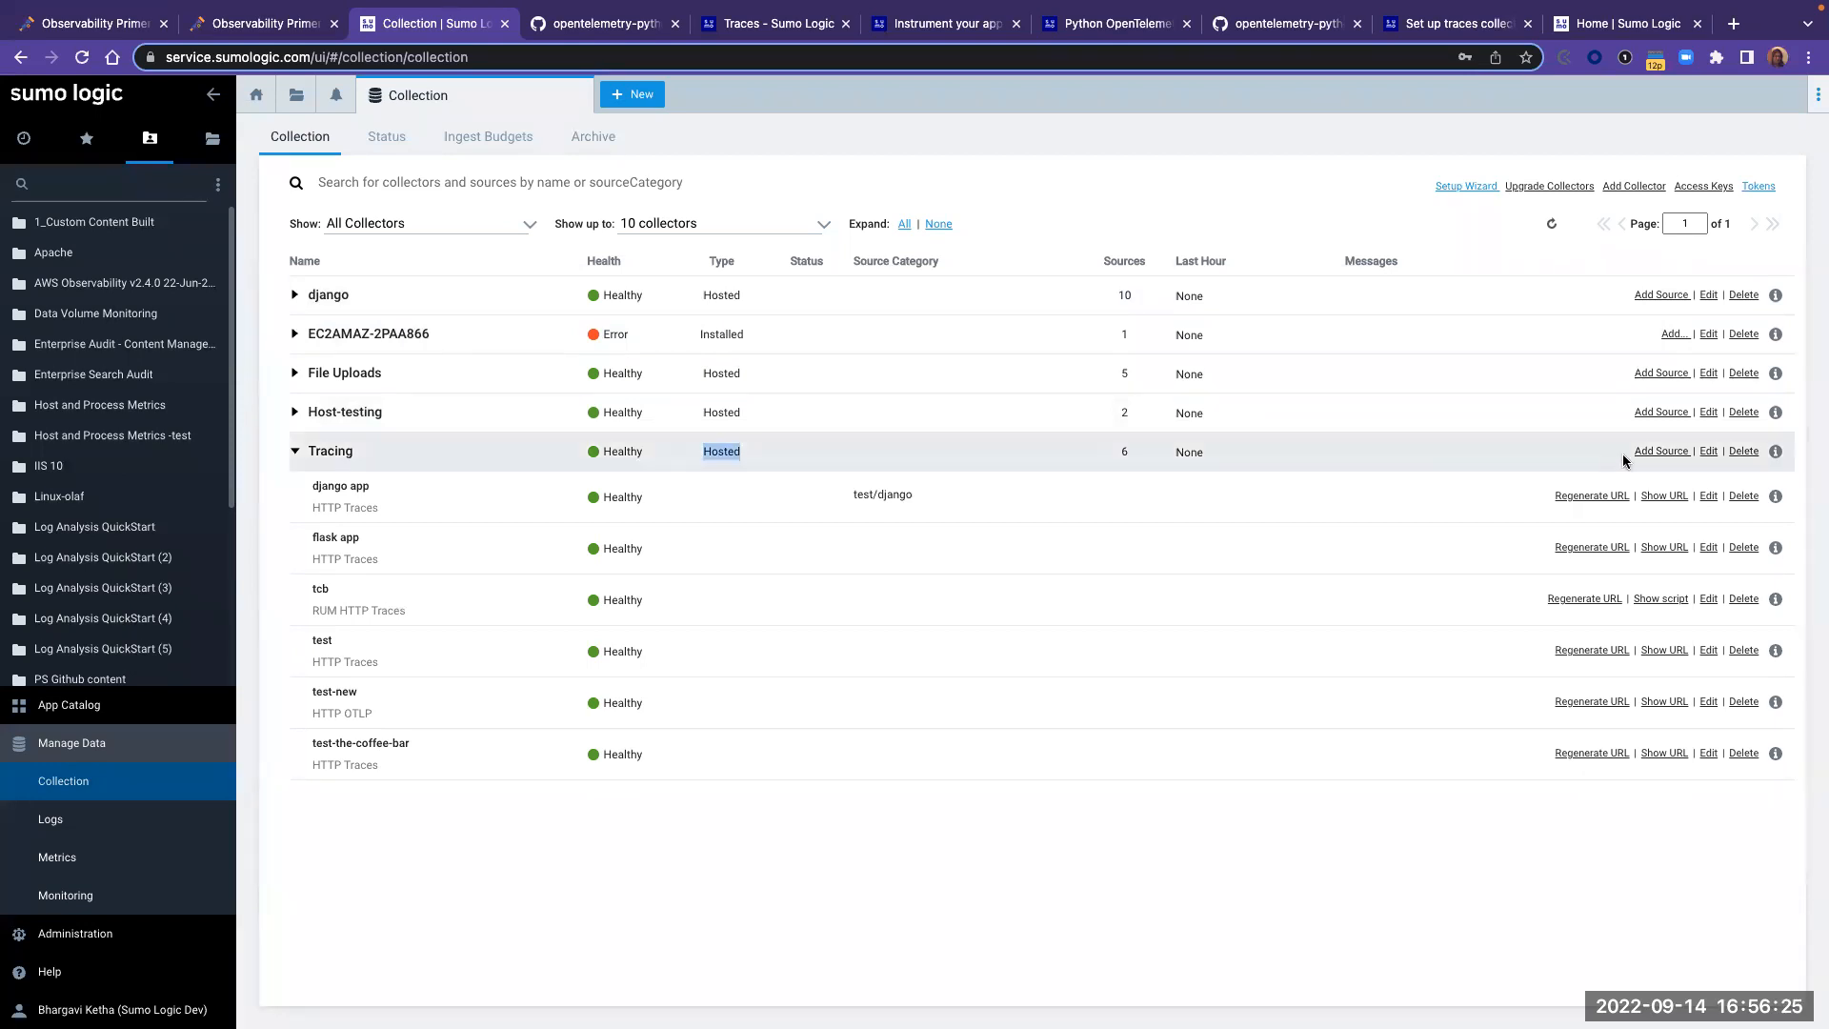
- Add an HTTP Traces source named Illuminate2022_tracing_example to the Tracing collector and save it
click(1662, 450)
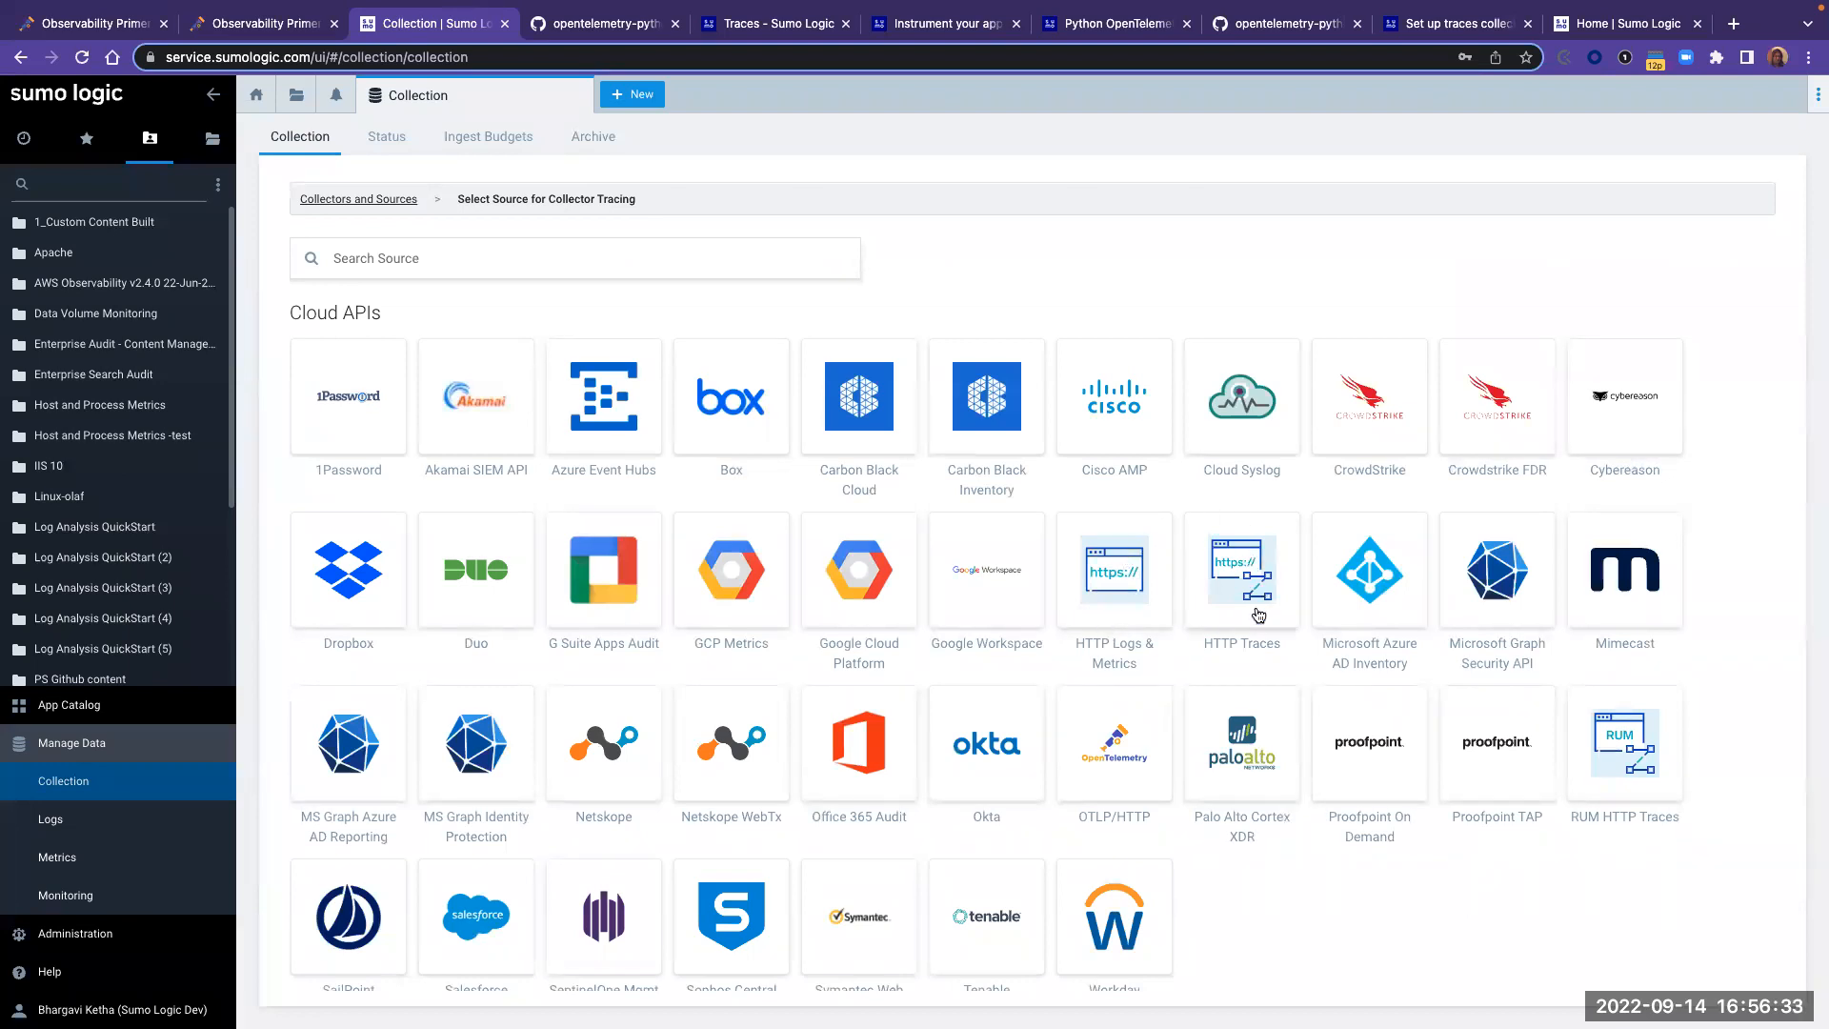
drag(1287, 650, 1202, 648)
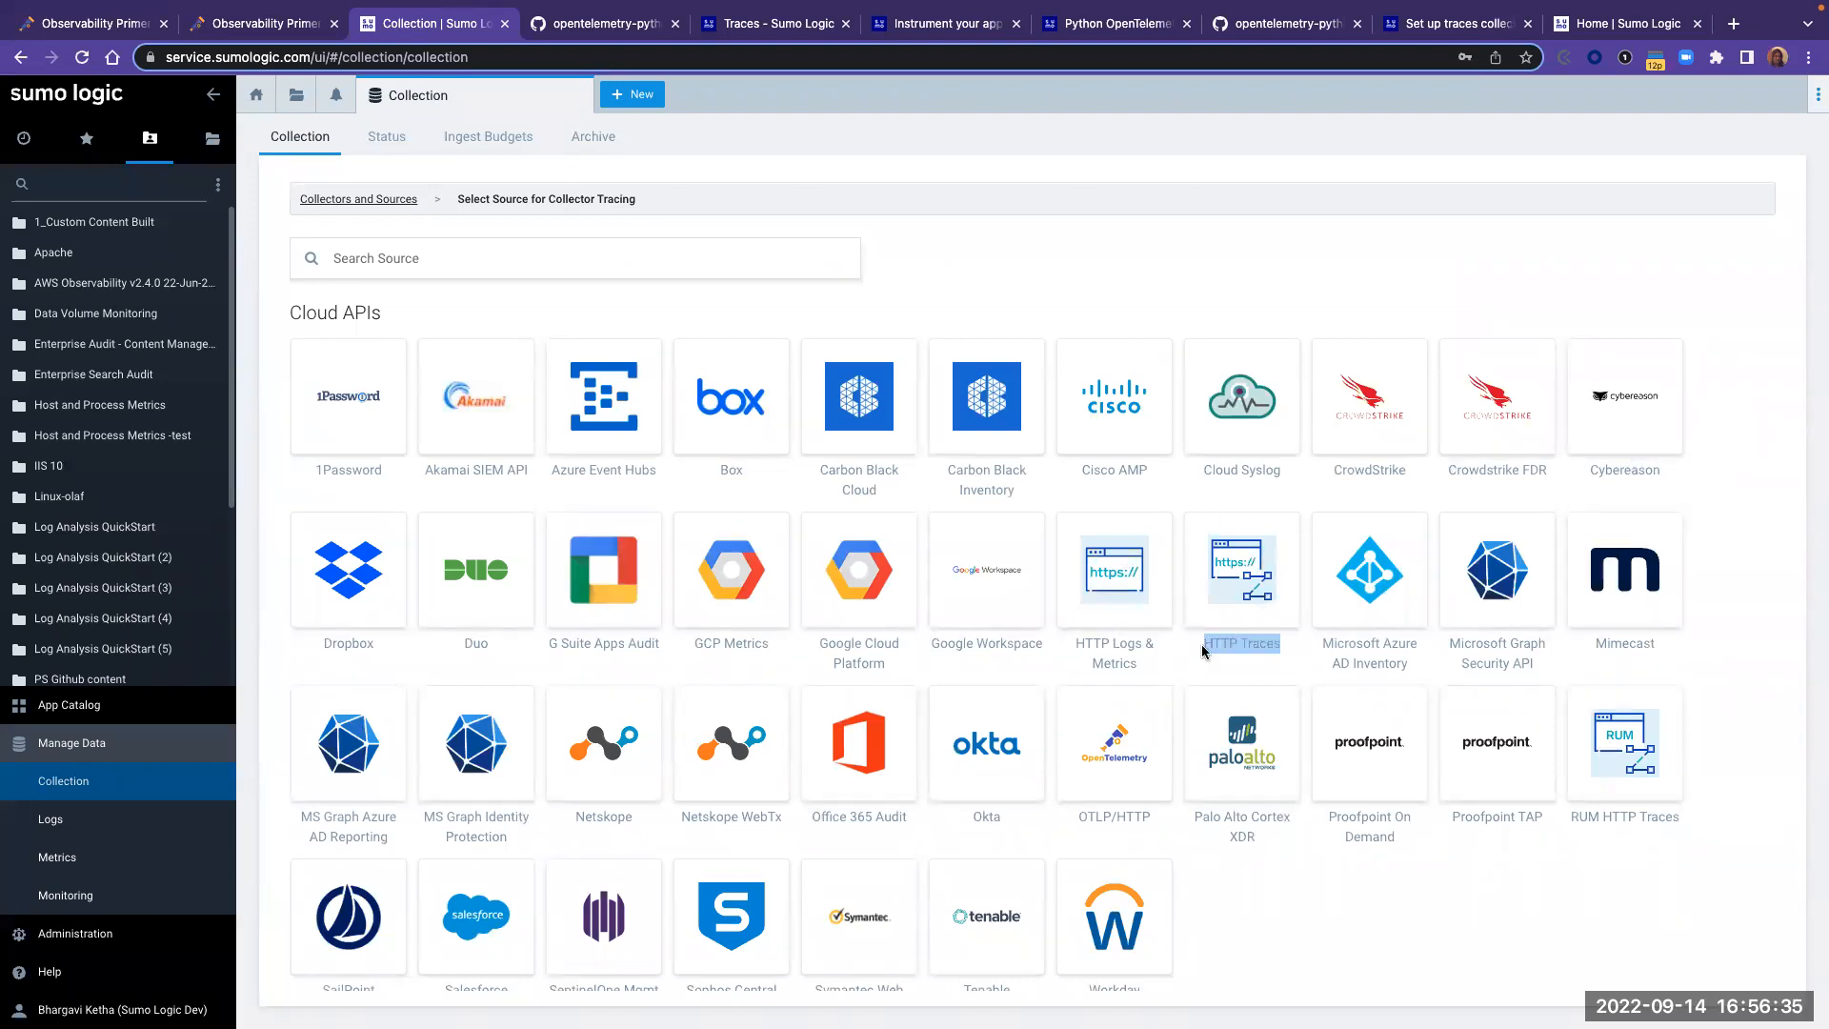
click(1239, 570)
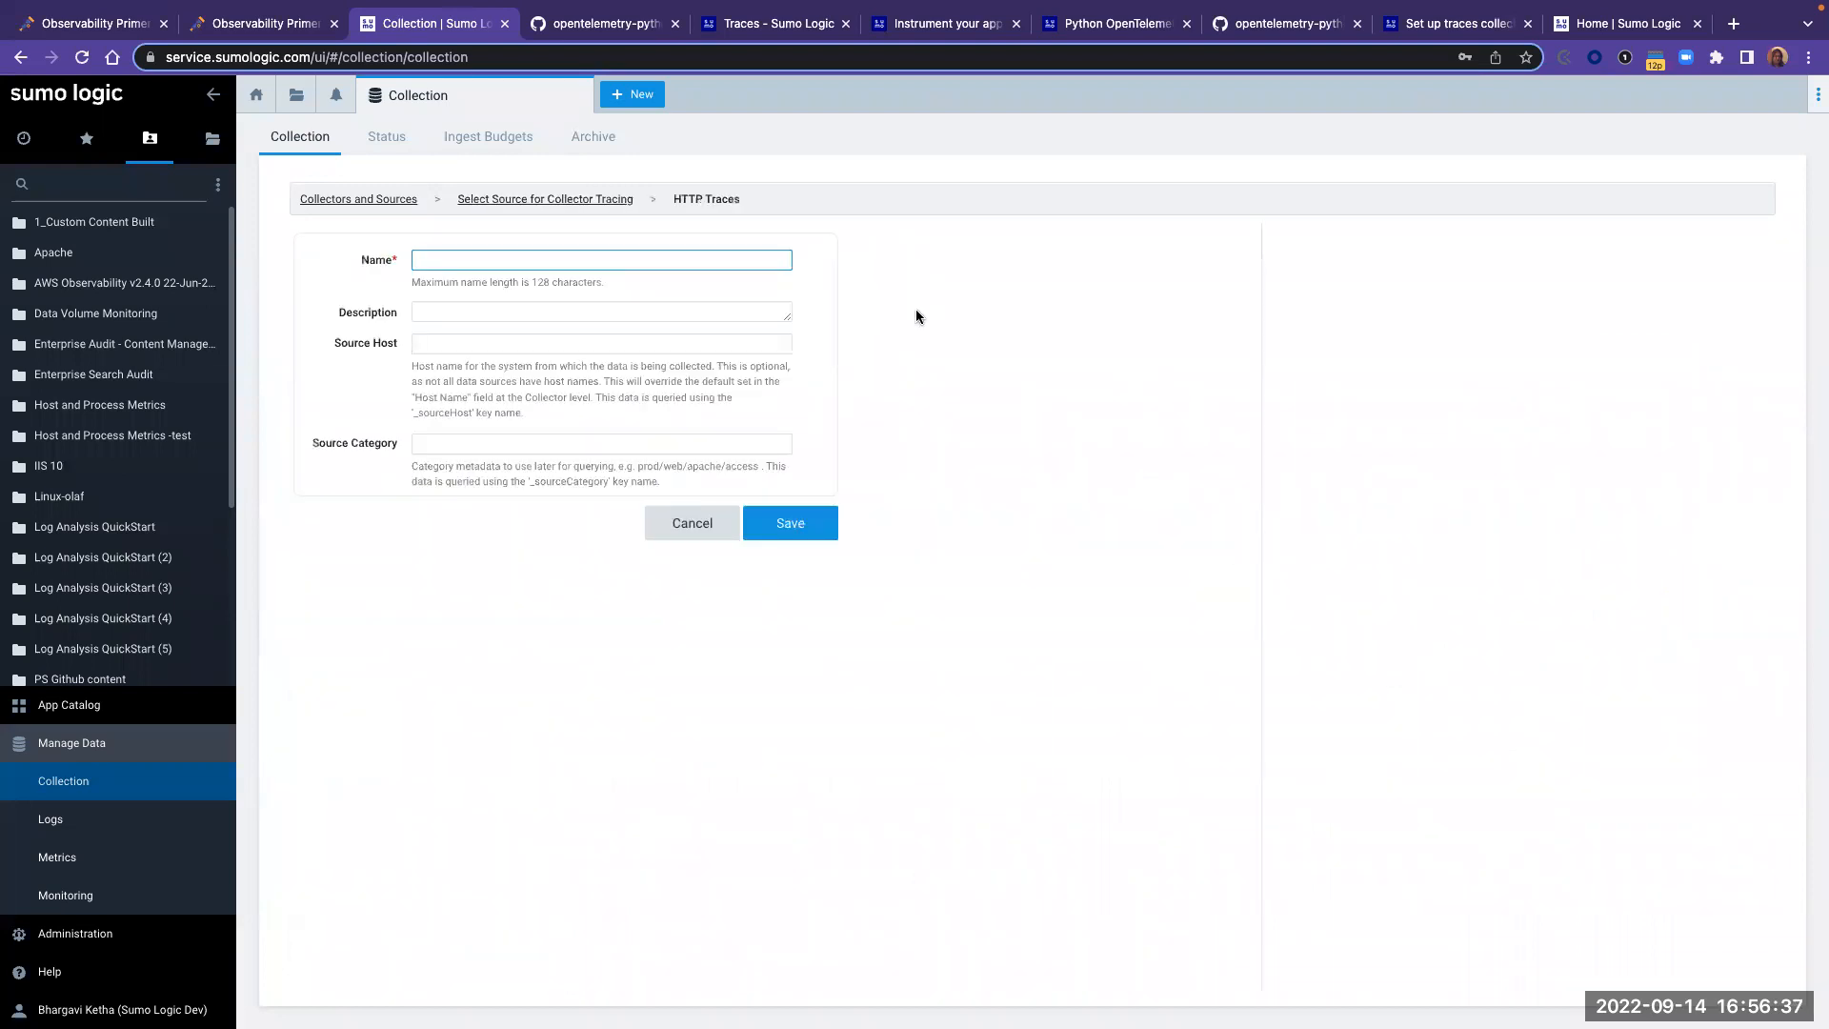
text(trac)
text(ing_example)
key(super+a)
text(llluminate2022_tracing)
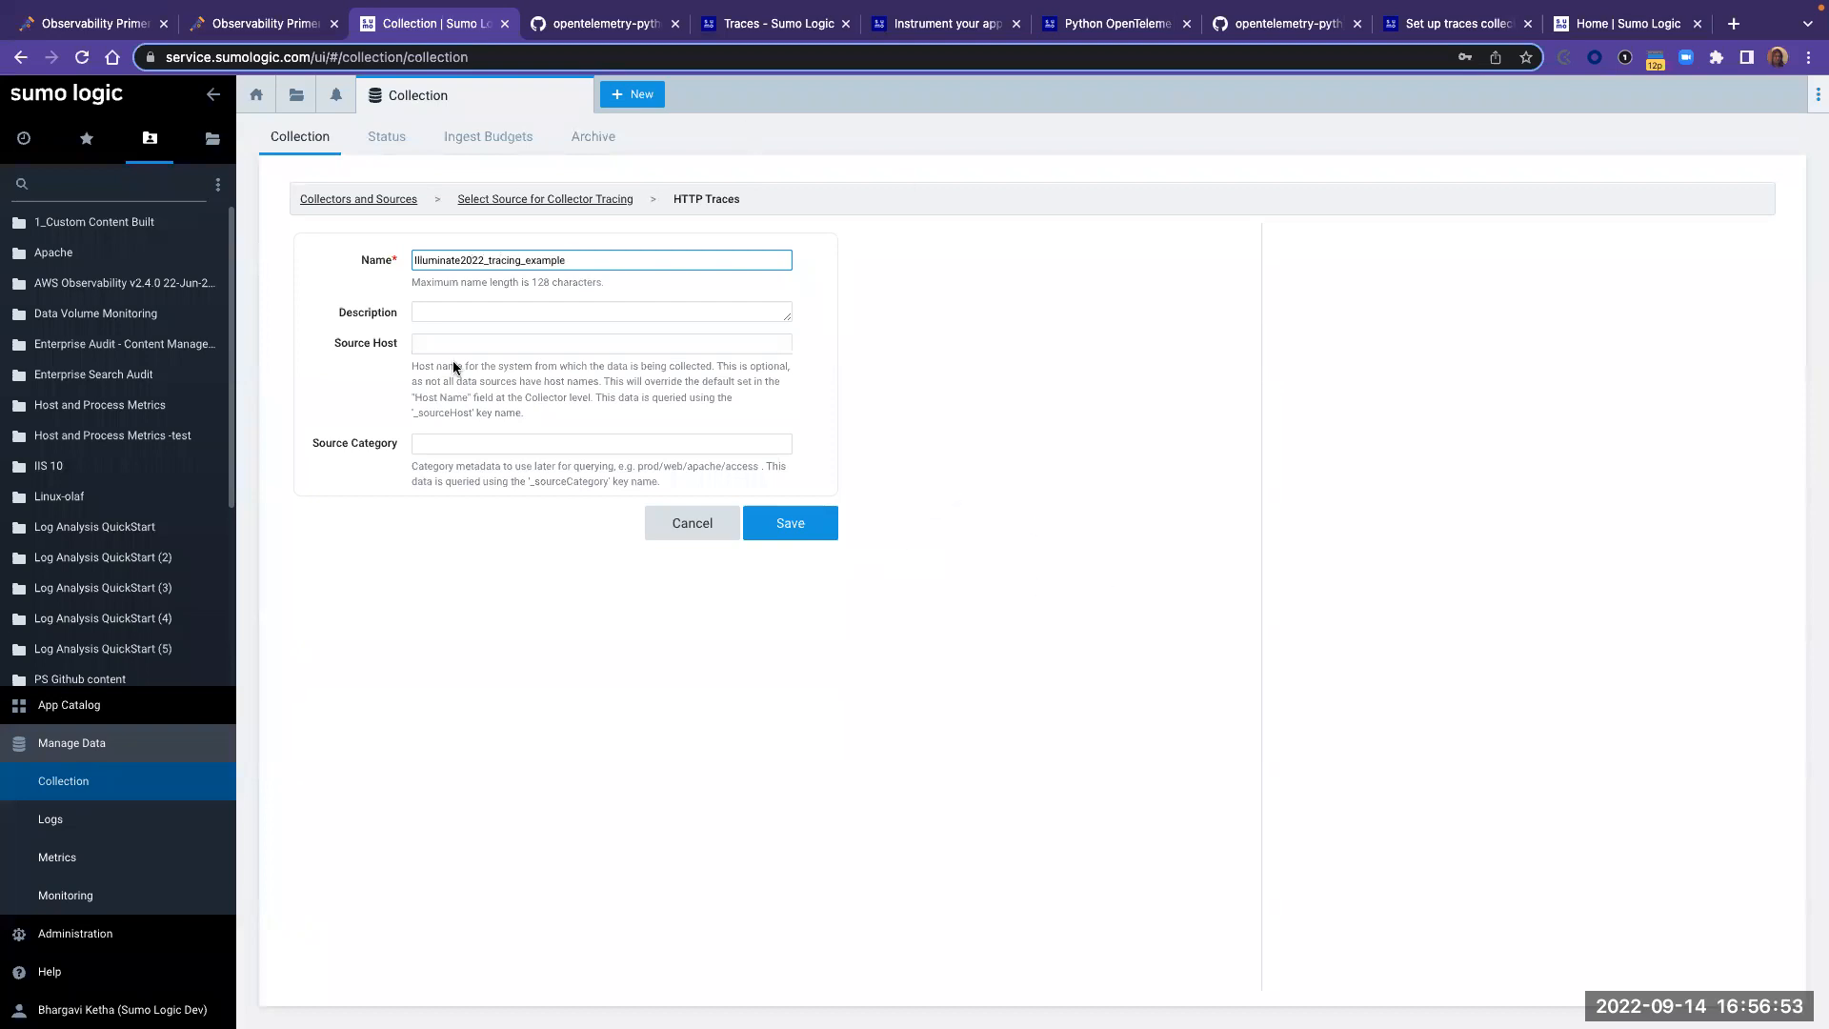
click(790, 522)
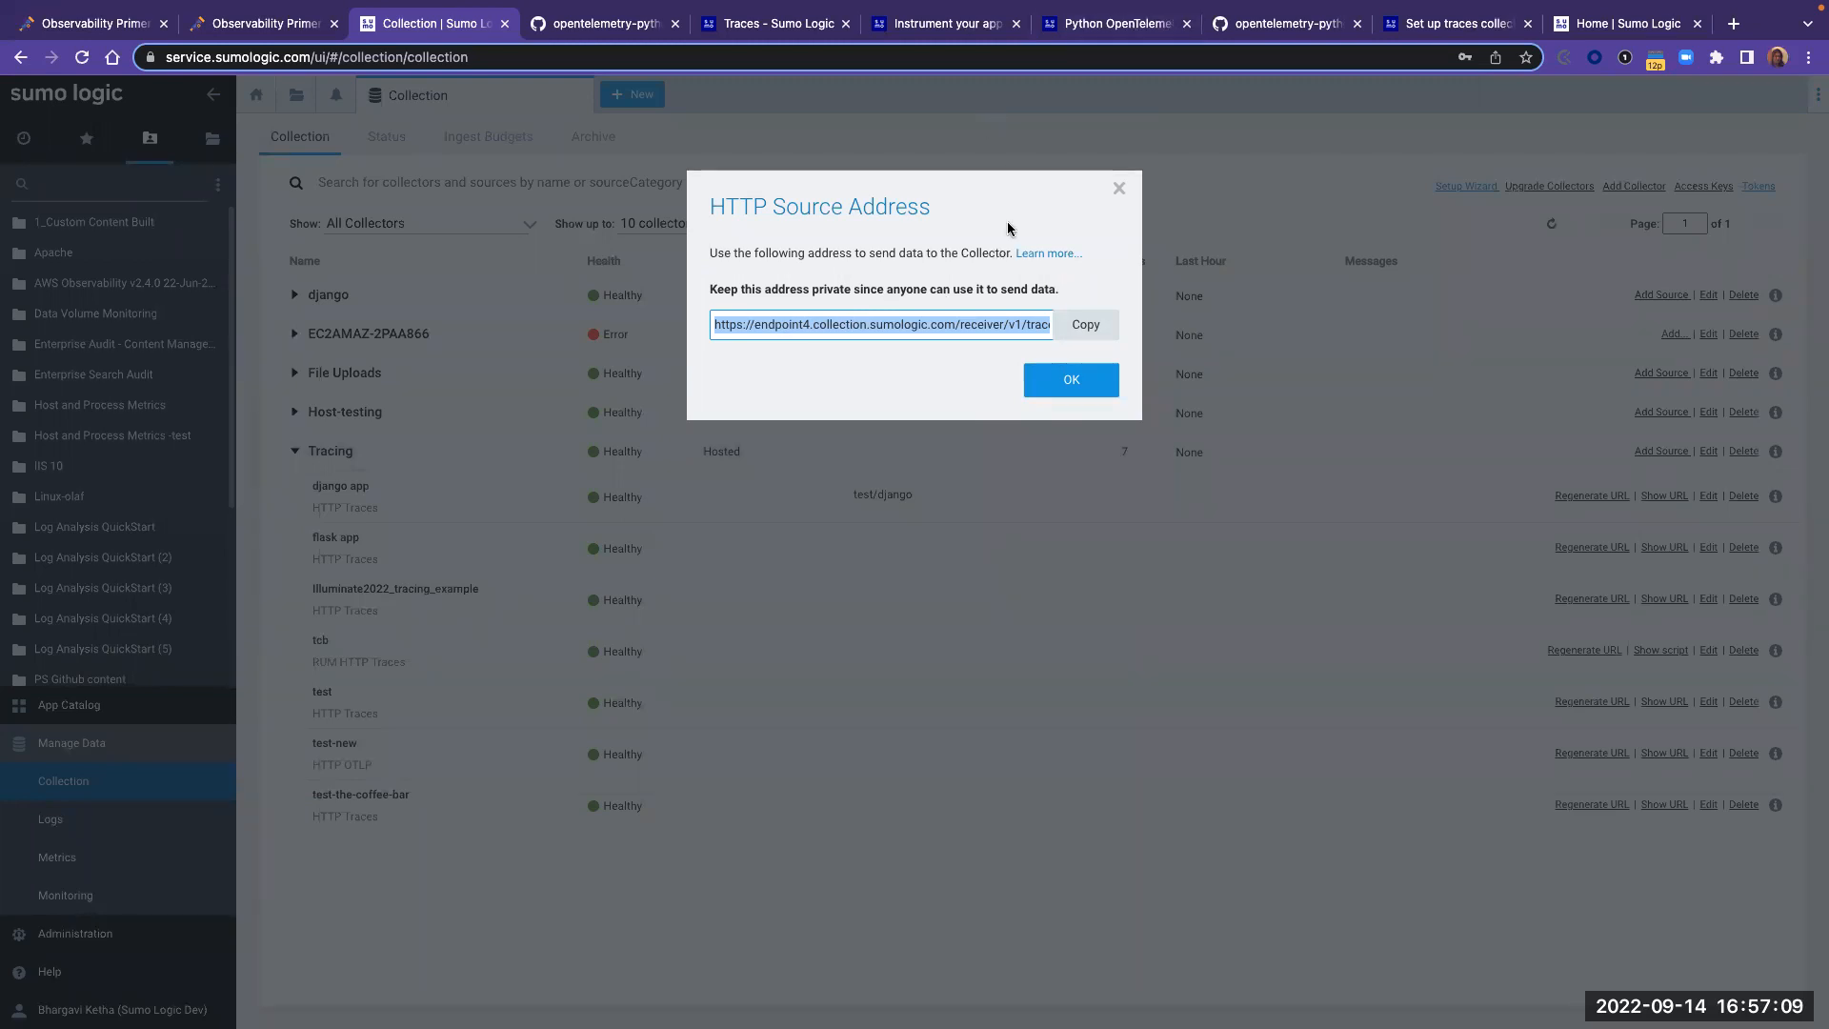
- Switch to Visual Studio Code and list the files of the environments folder in the flask_env terminal with ls
key(ctrl+Right)
key(ctrl+Right)
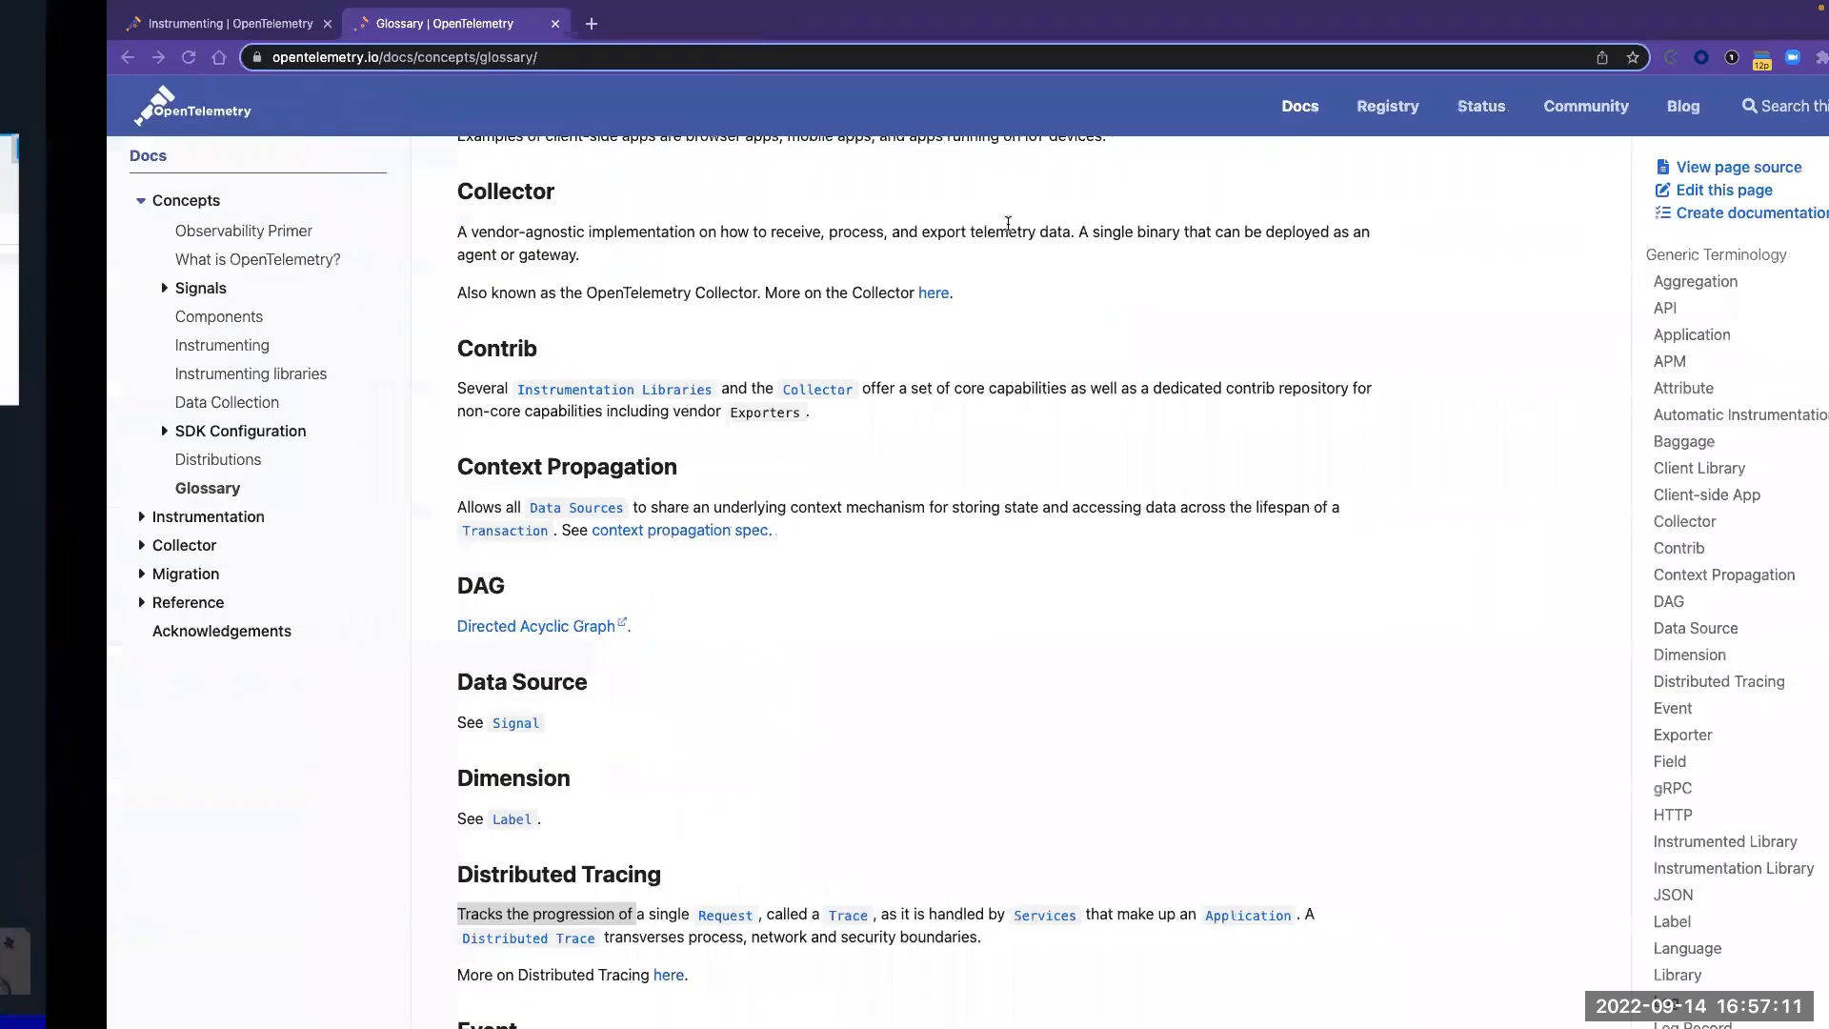
key(ctrl+Right)
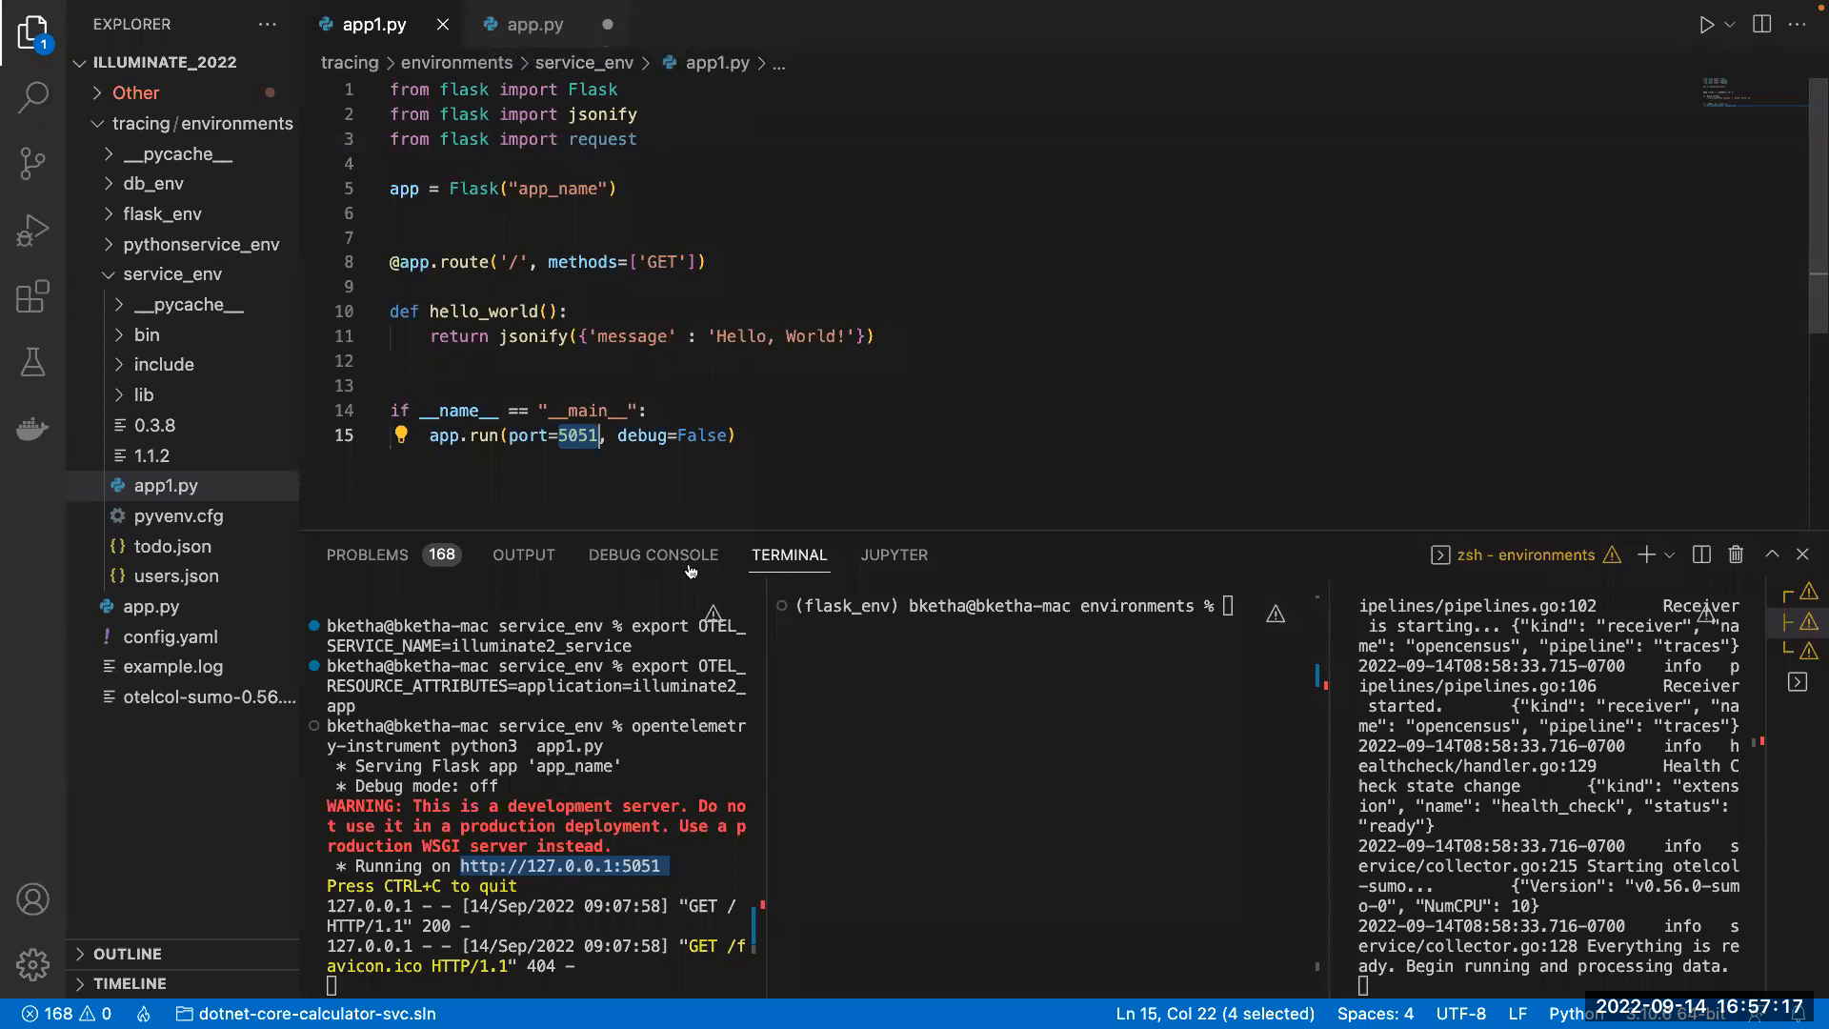
click(583, 964)
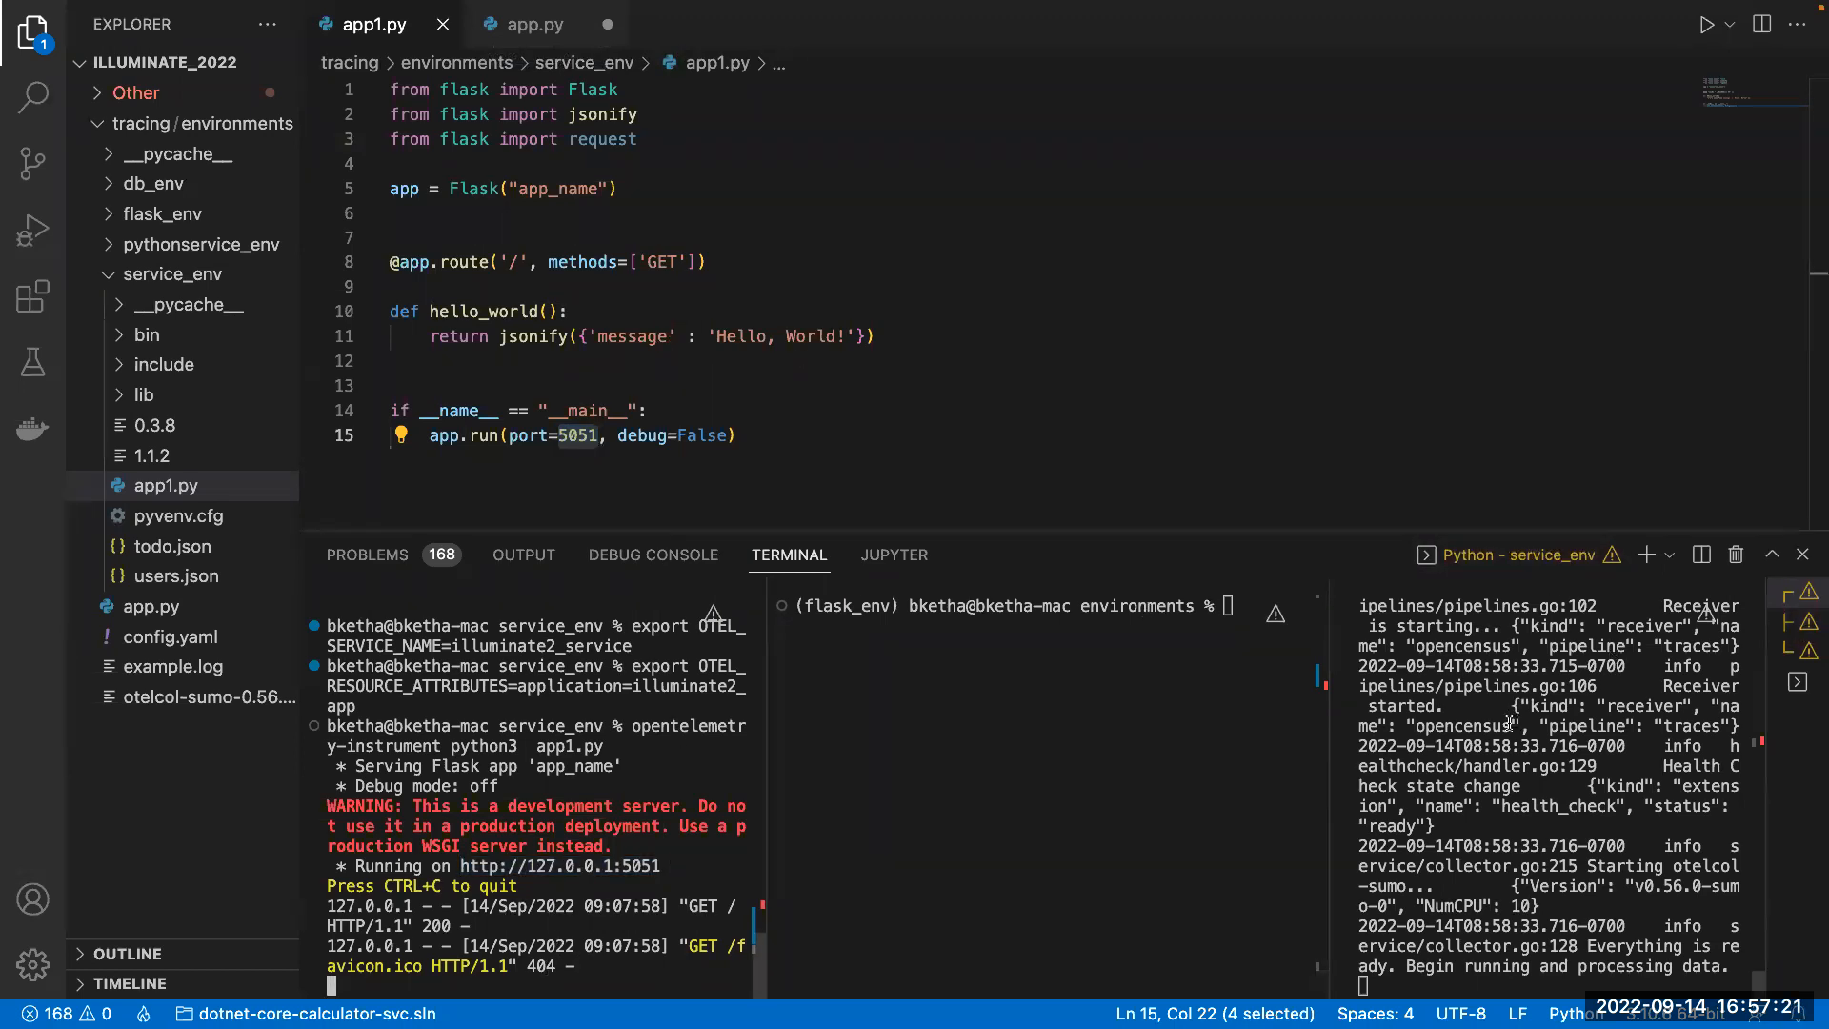
click(1228, 605)
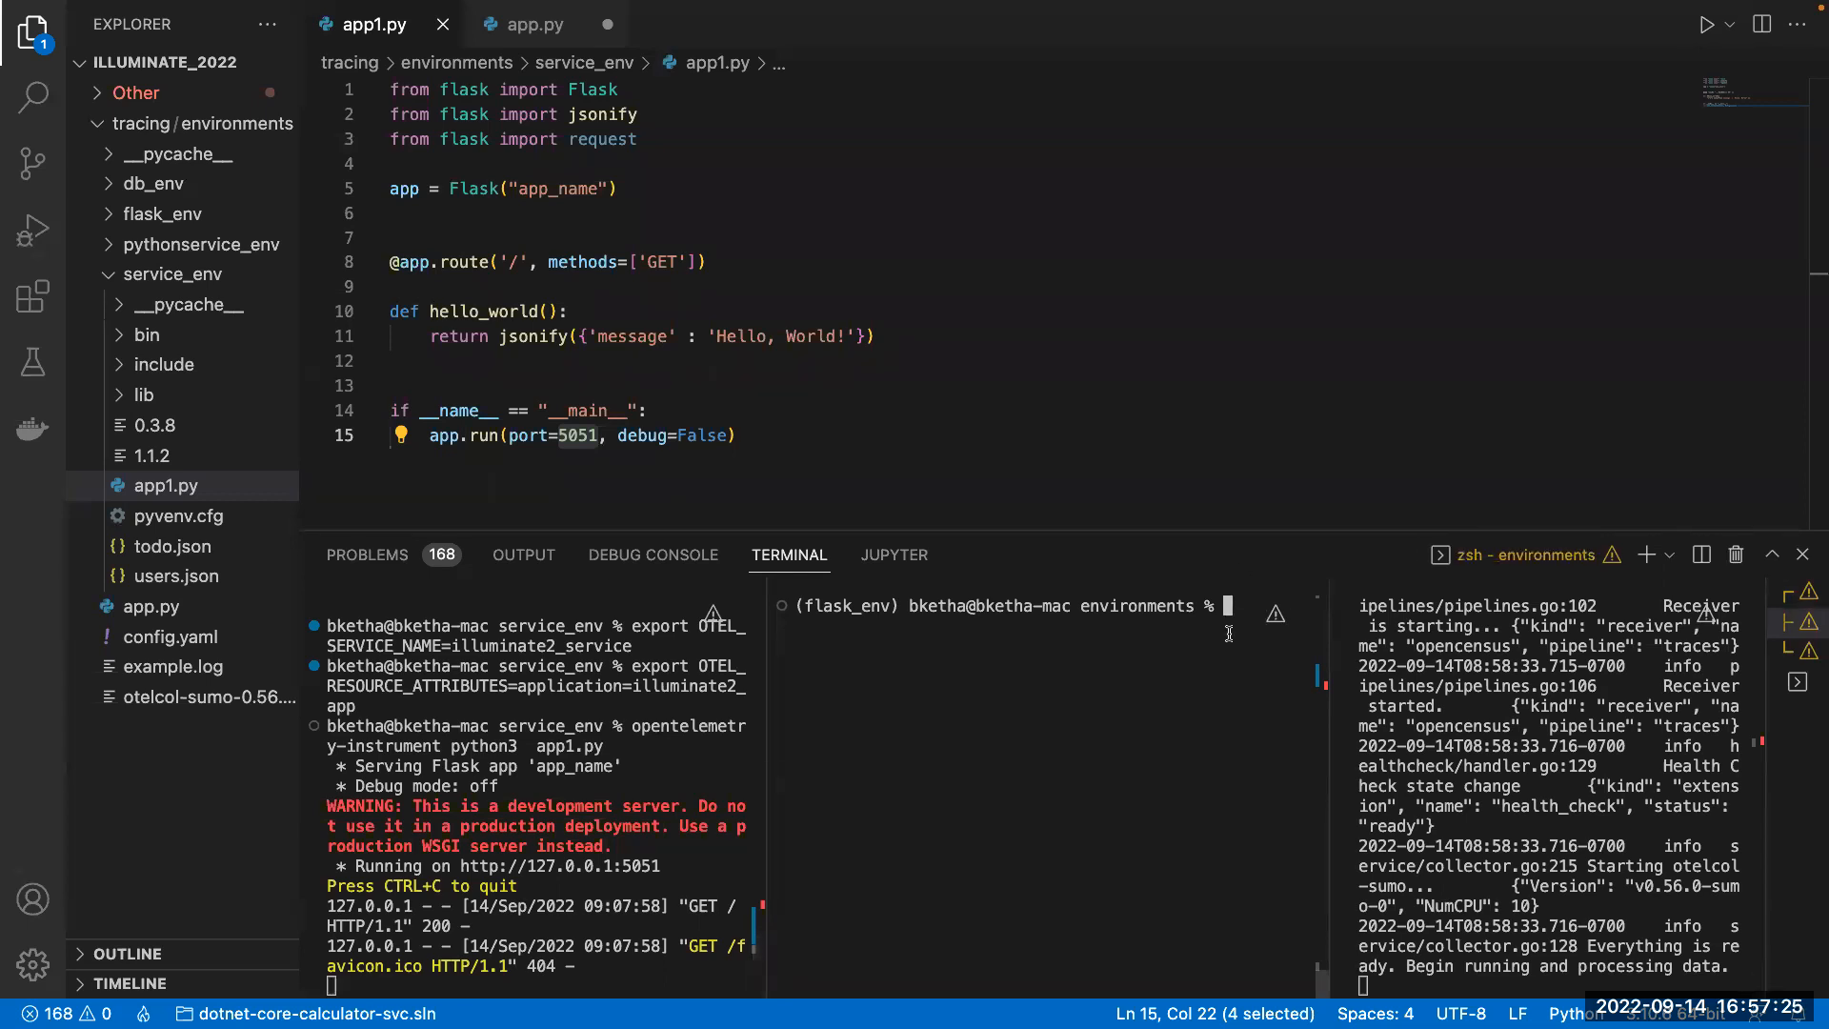
text(ls)
key(Return)
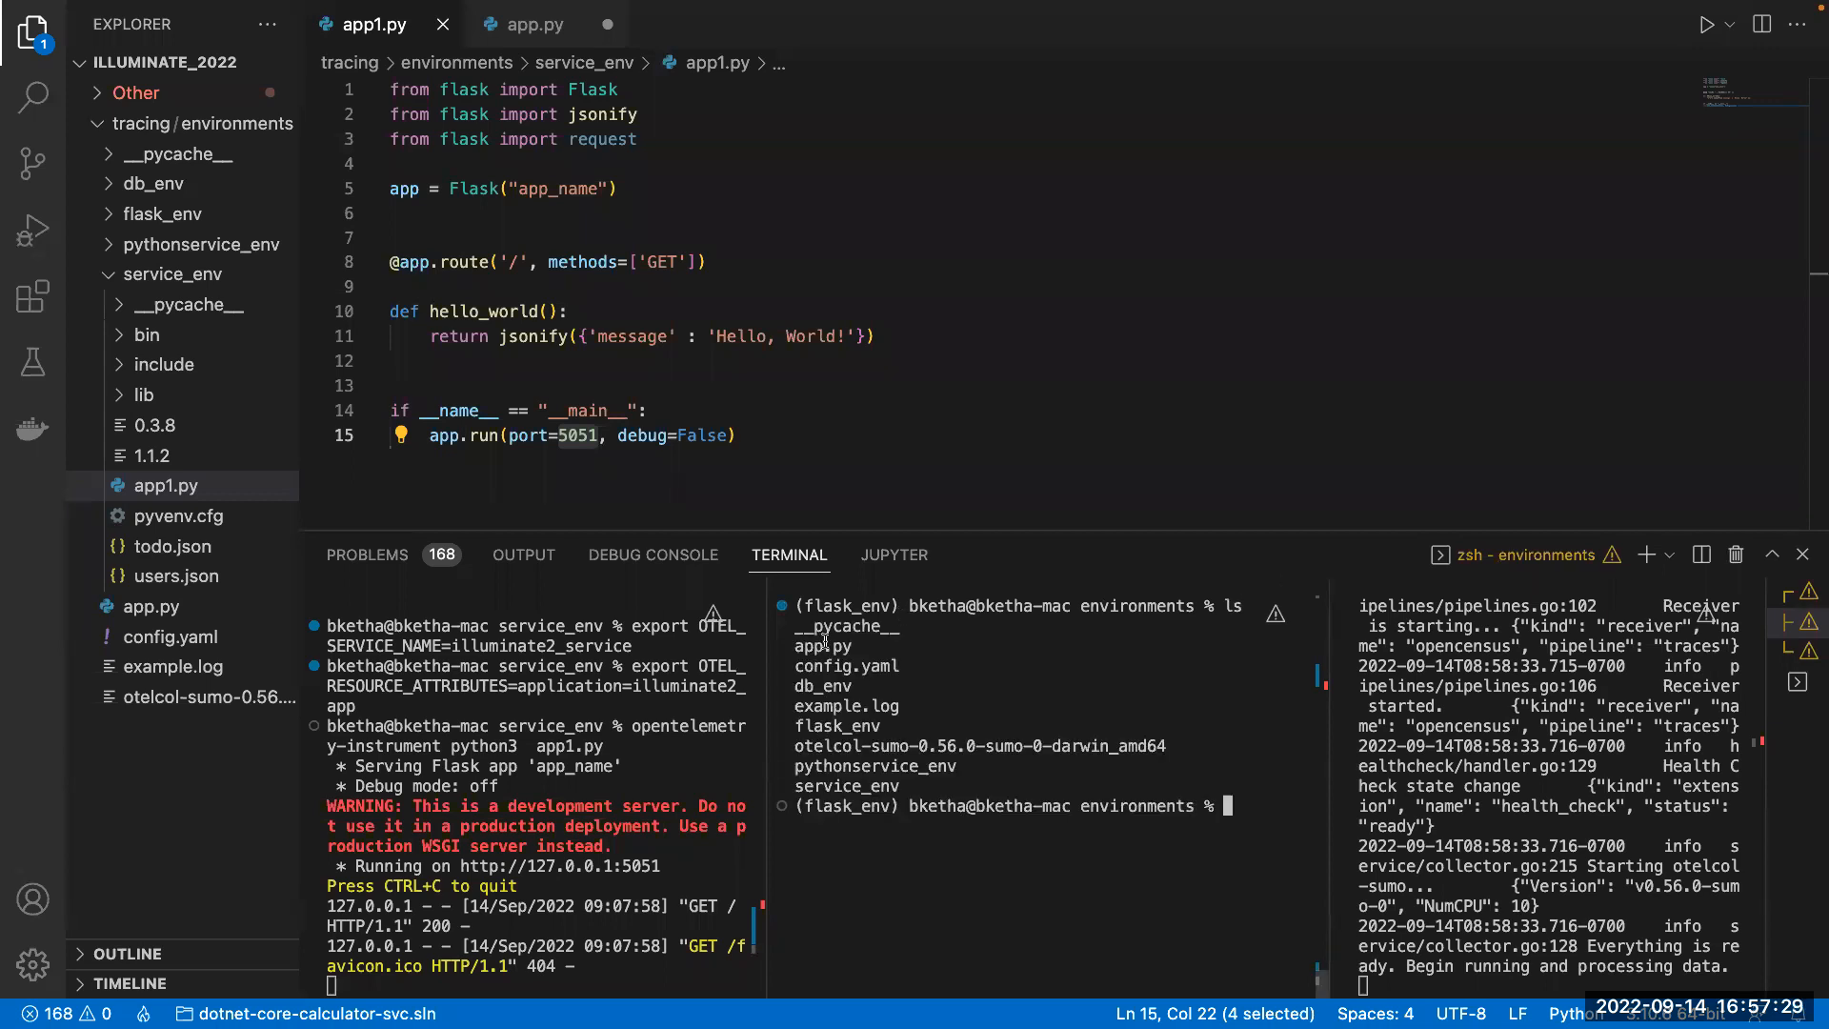
- Show app.py in the editor, consult the auto-instrumentation slide and clear the flask_env terminal
drag(859, 647, 797, 648)
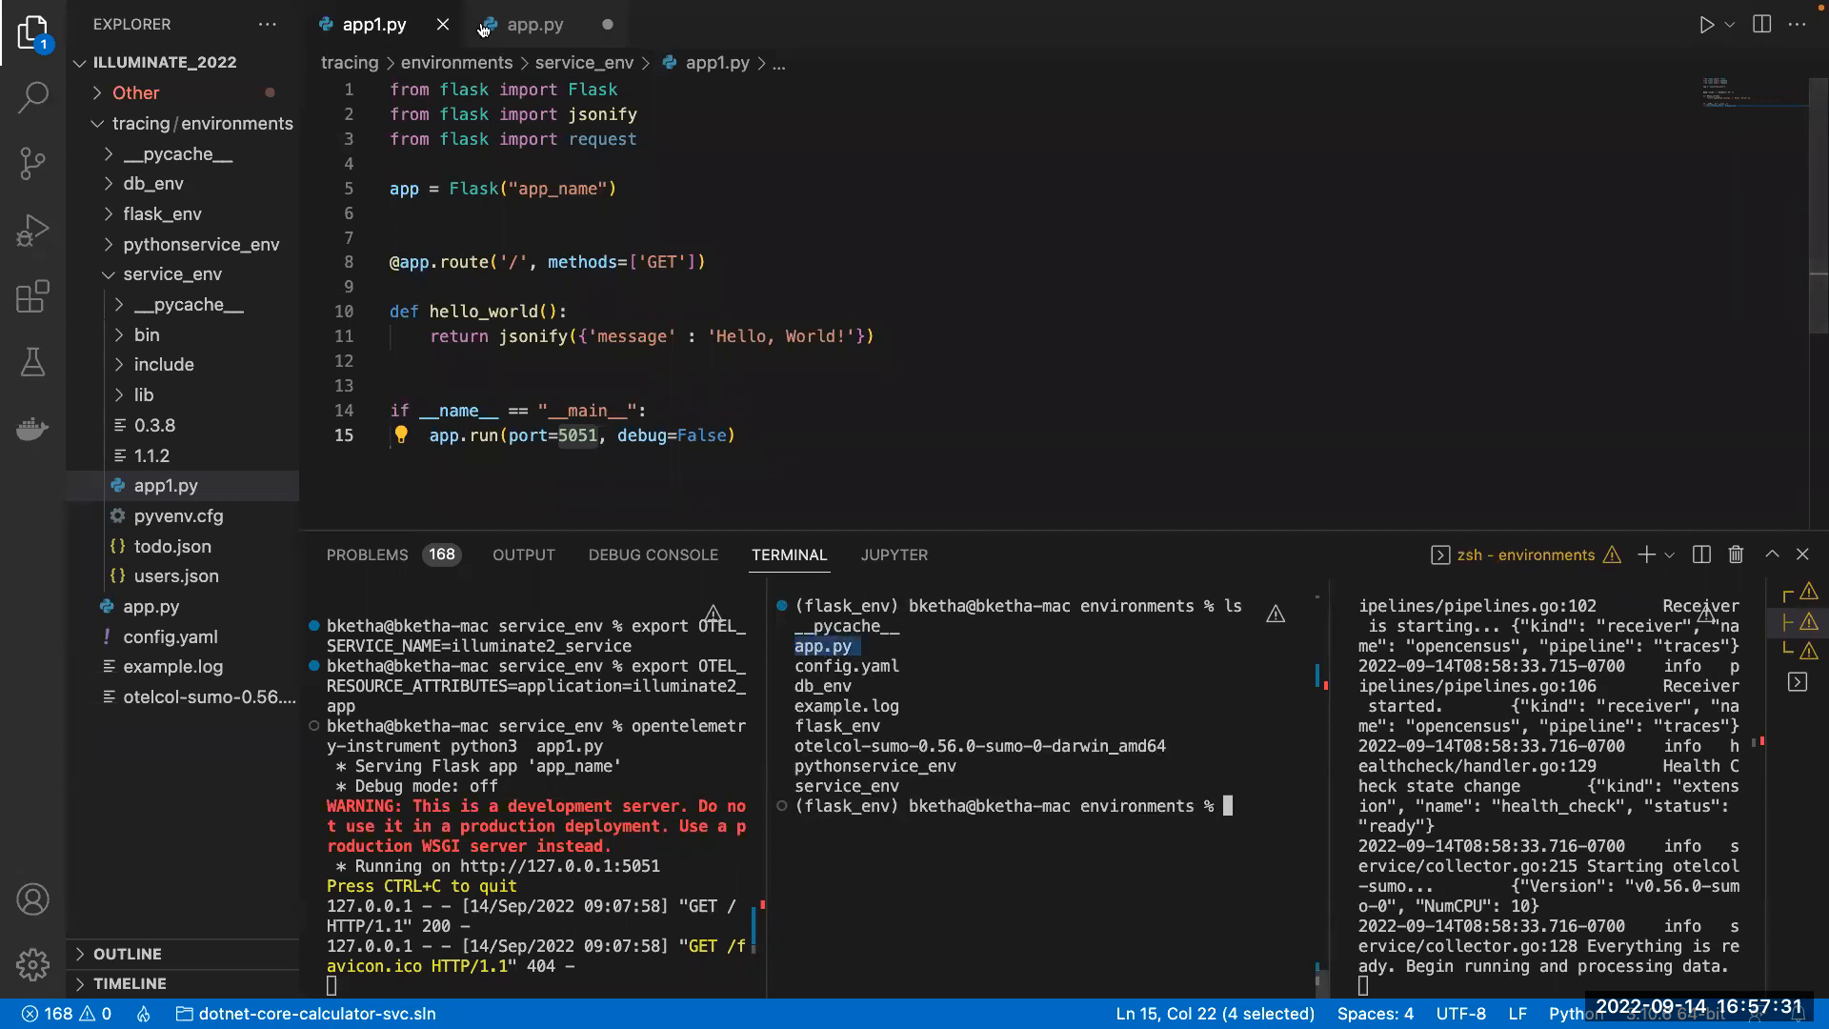
click(533, 24)
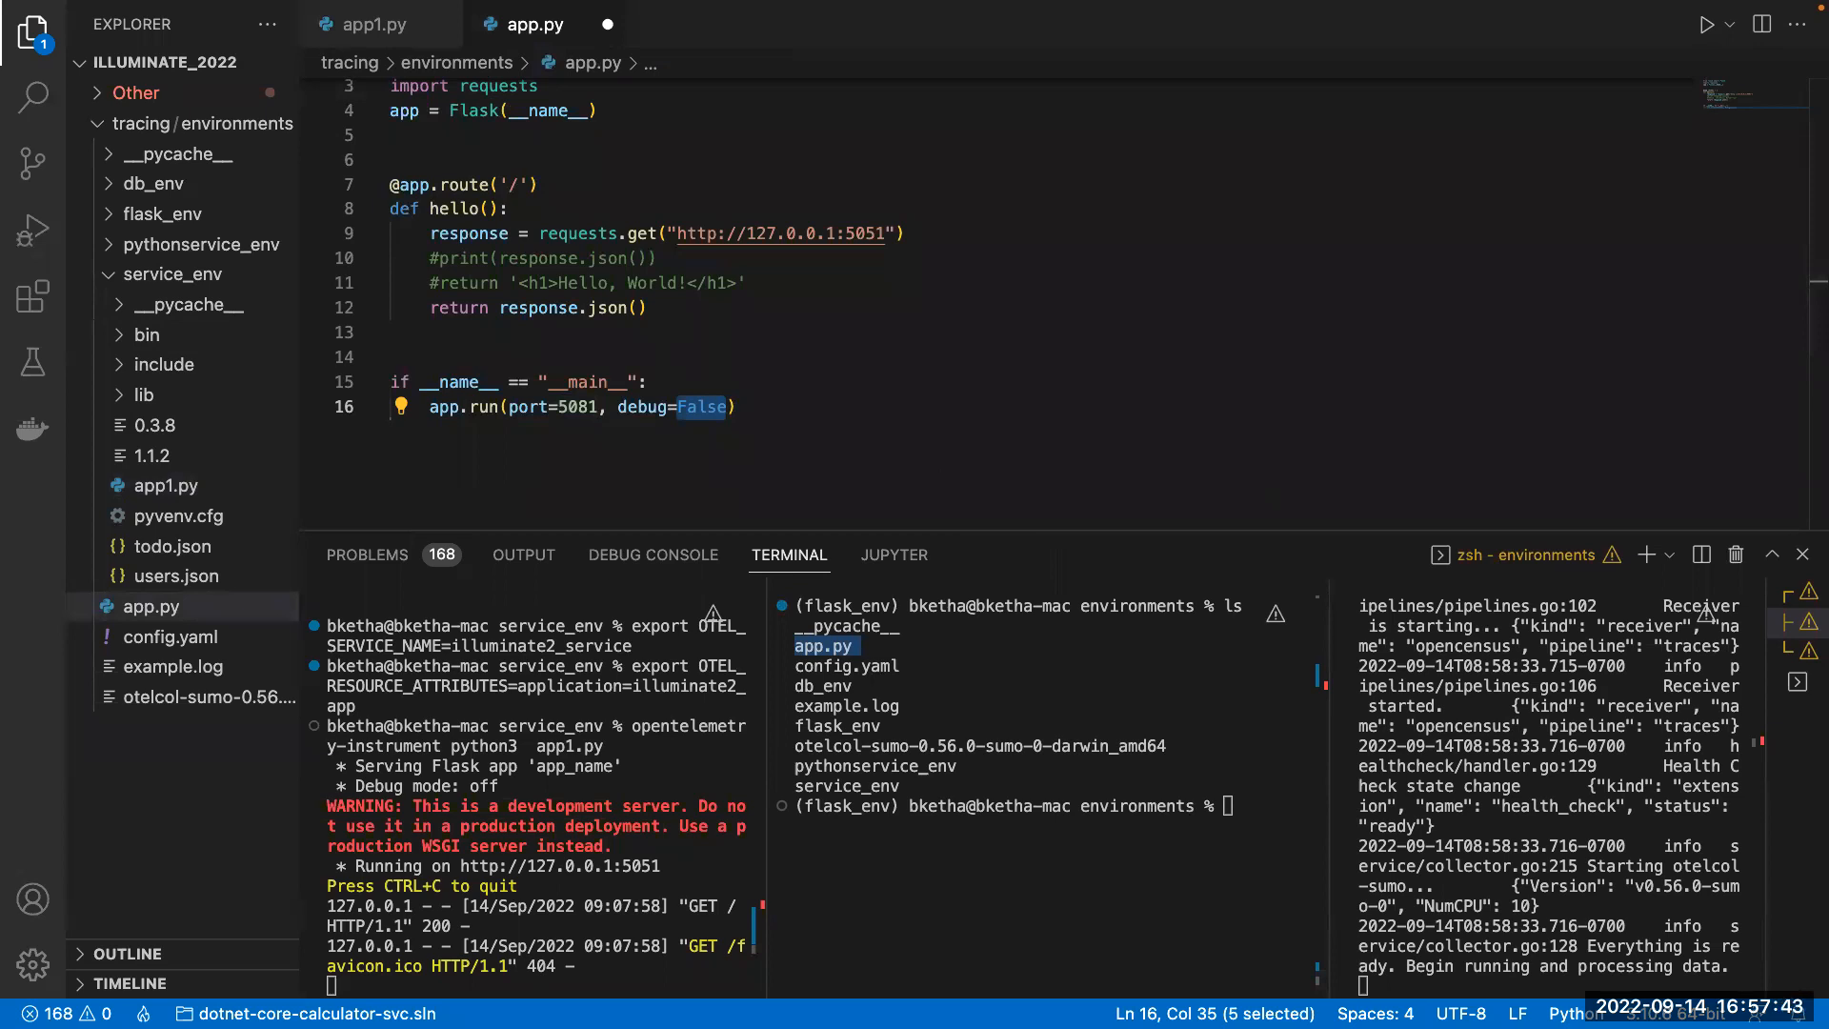
key(super+Tab)
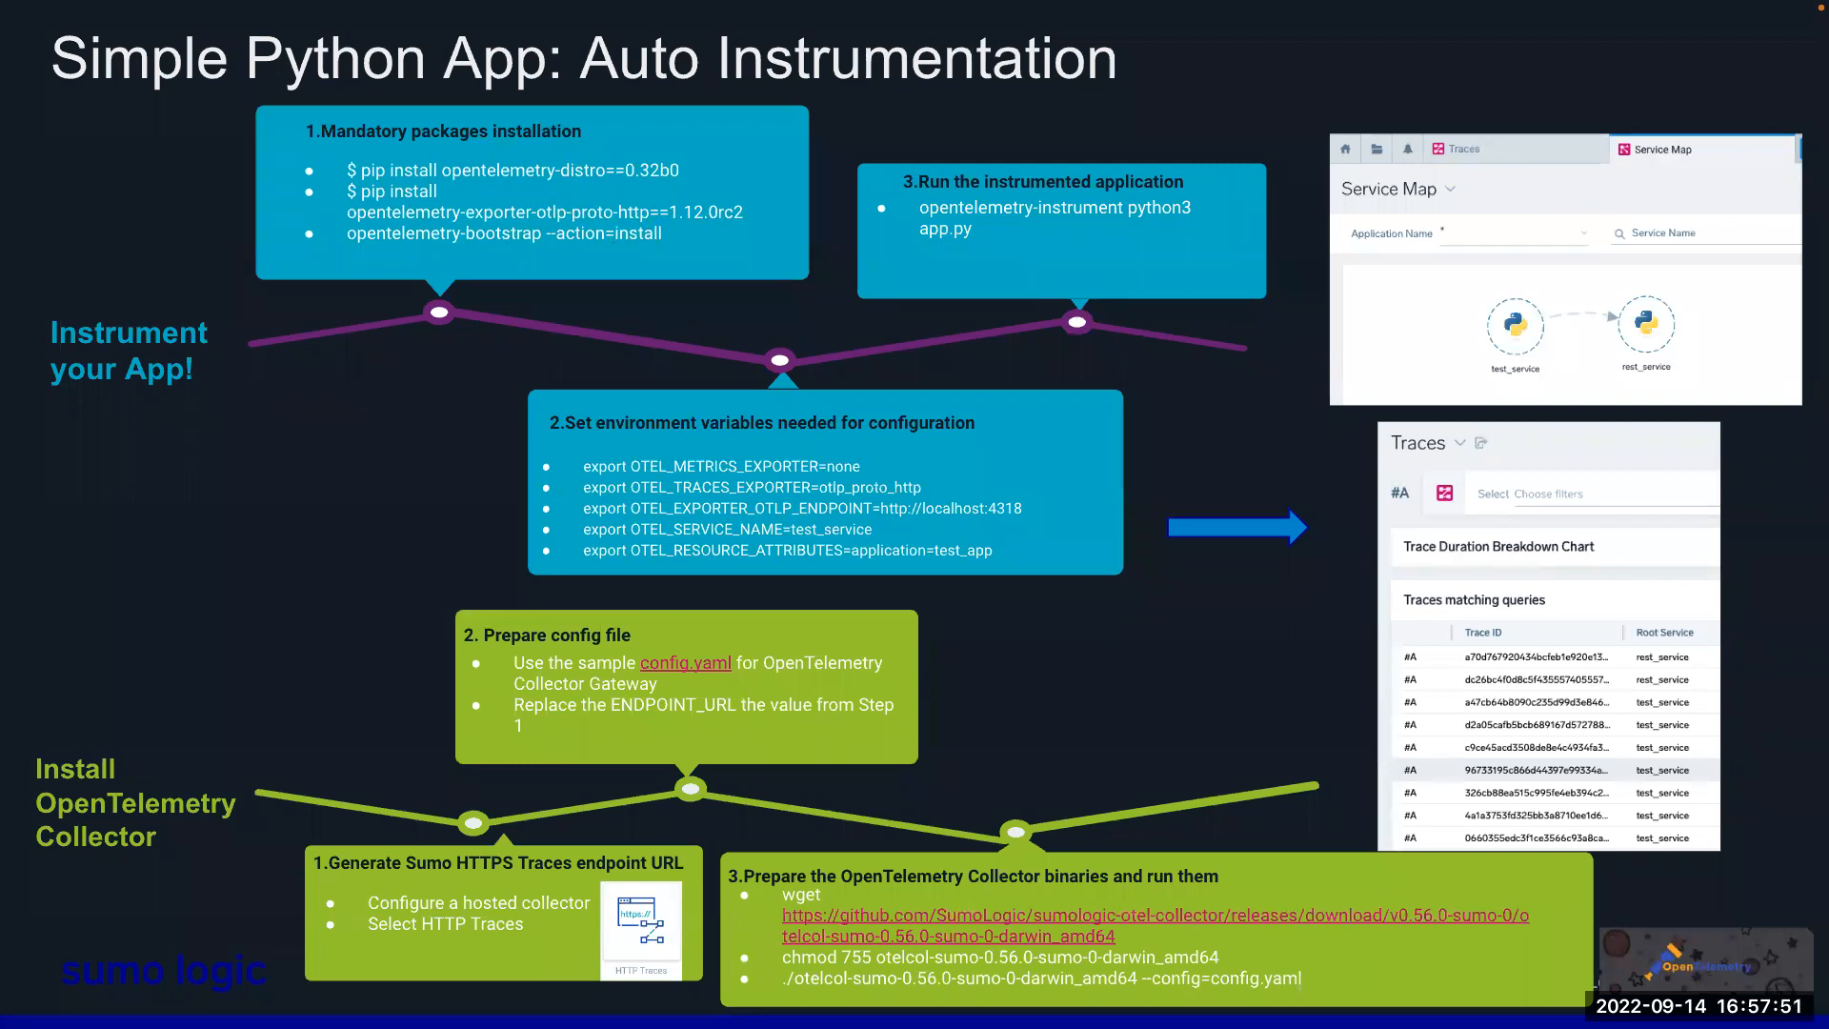
key(super+Tab)
text(clear)
key(Return)
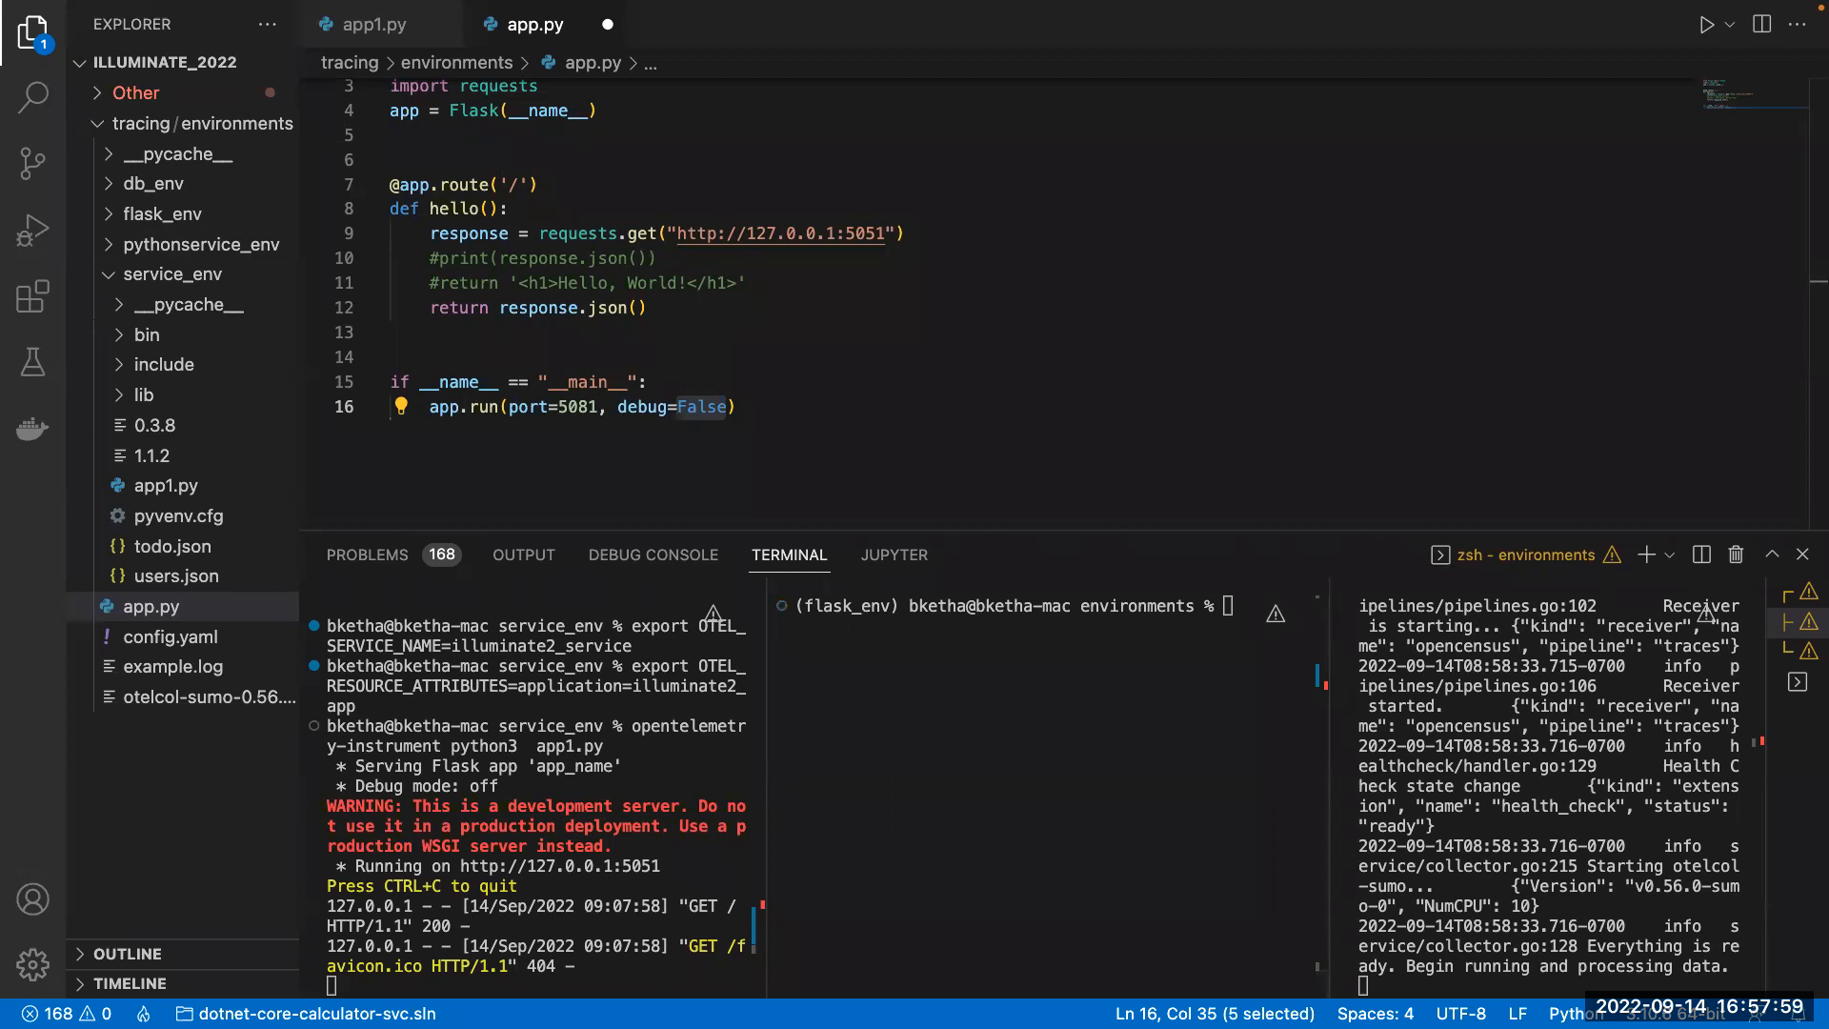
- Run printenv | grep OTEL_ in the flask_env terminal and review the metrics exporter, traces exporter and OTLP endpoint variables
key(ctrl+Left)
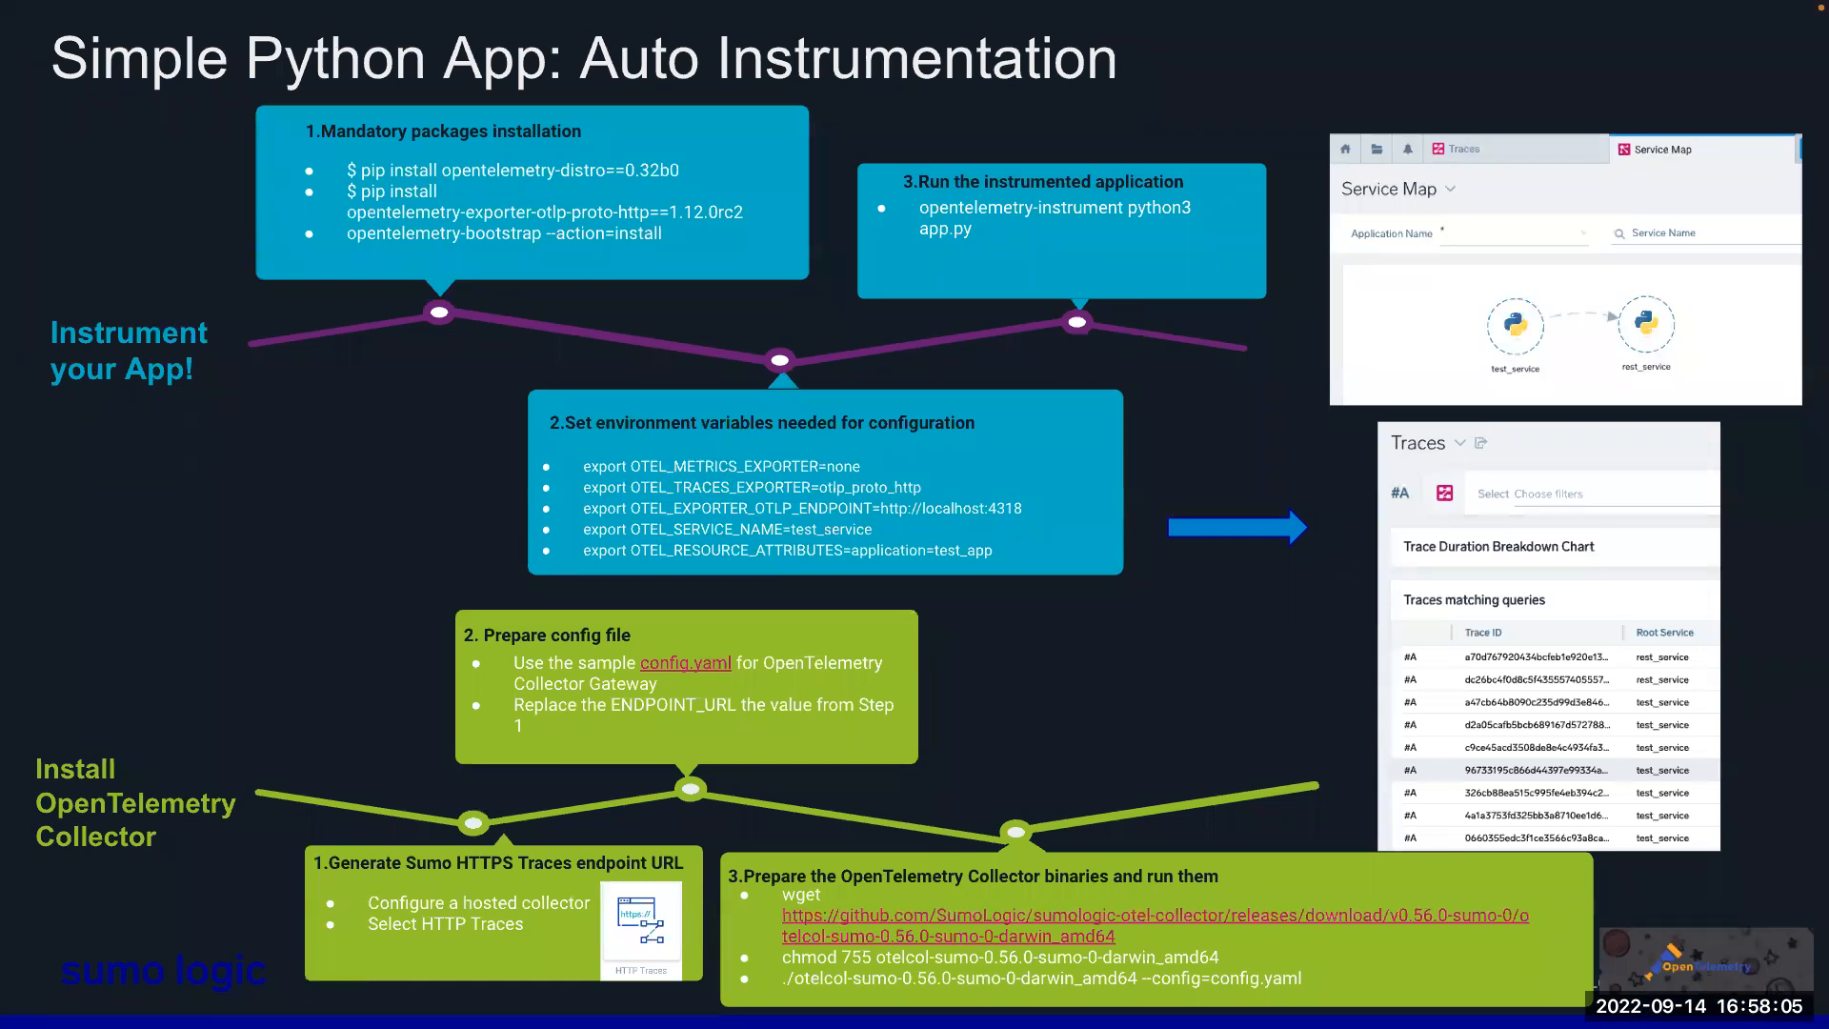
key(ctrl+Right)
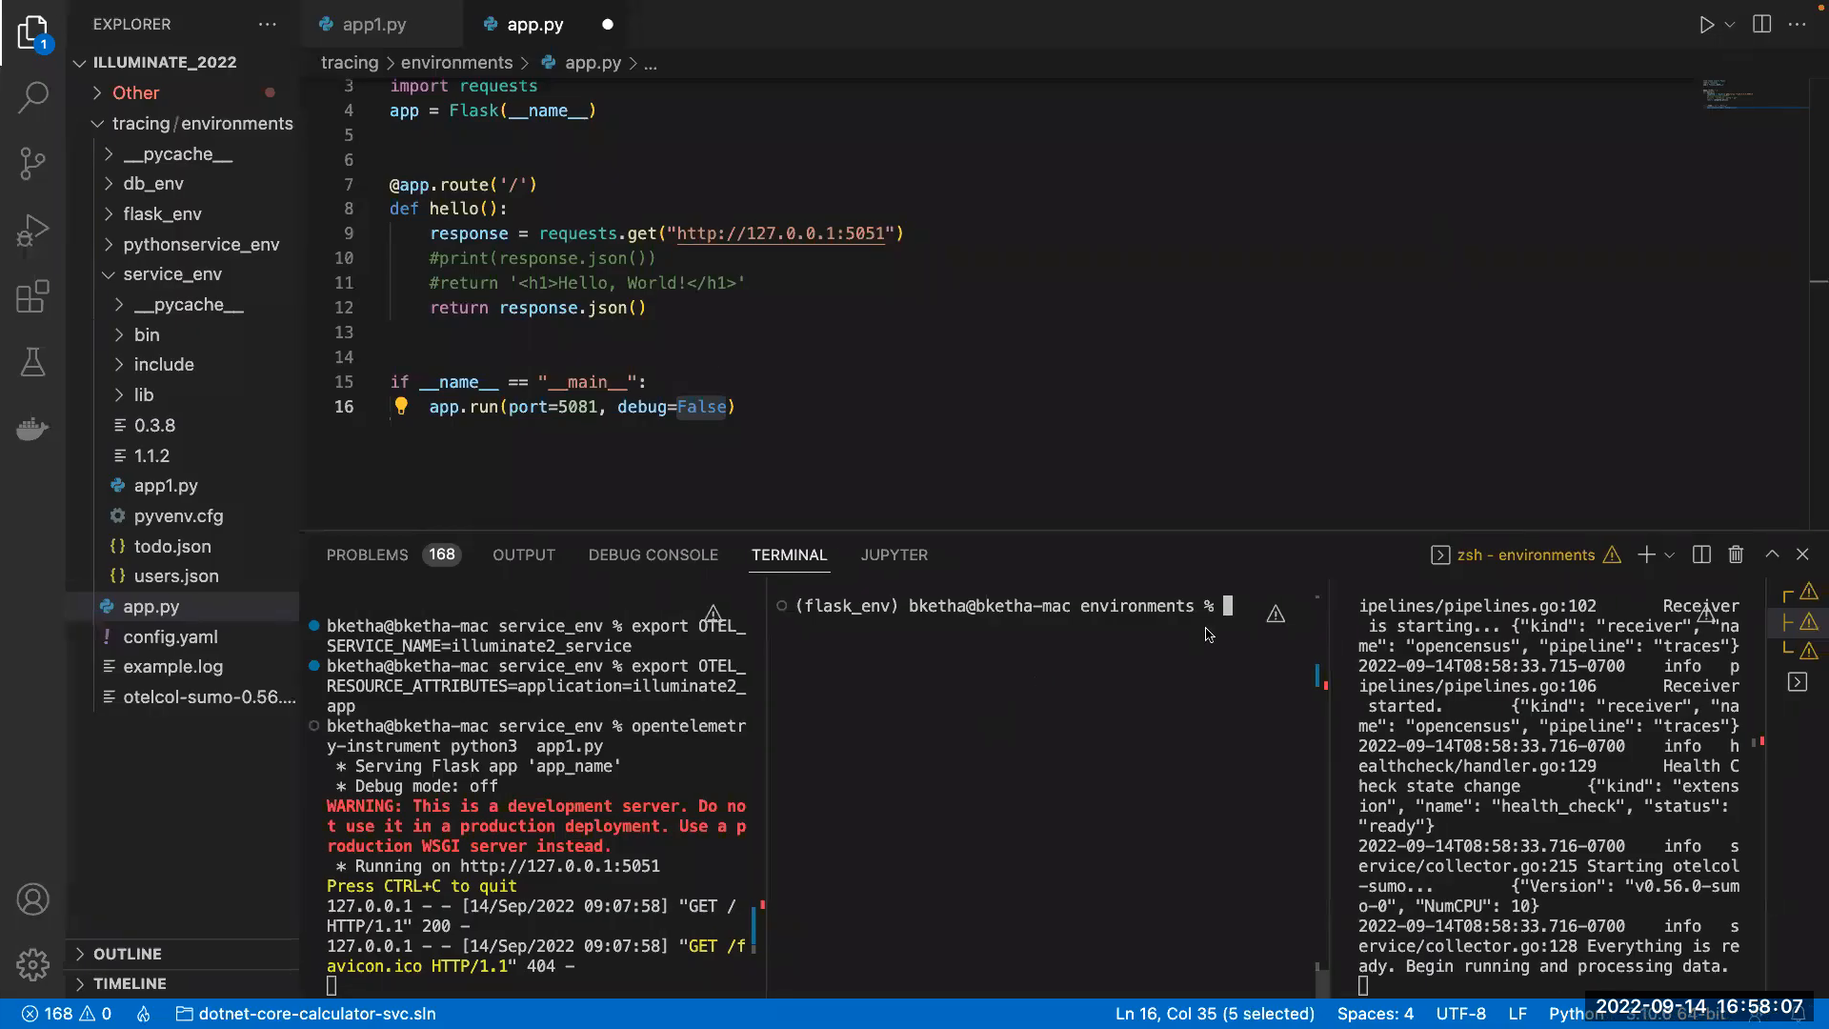
text(printenv | grep OTEL_)
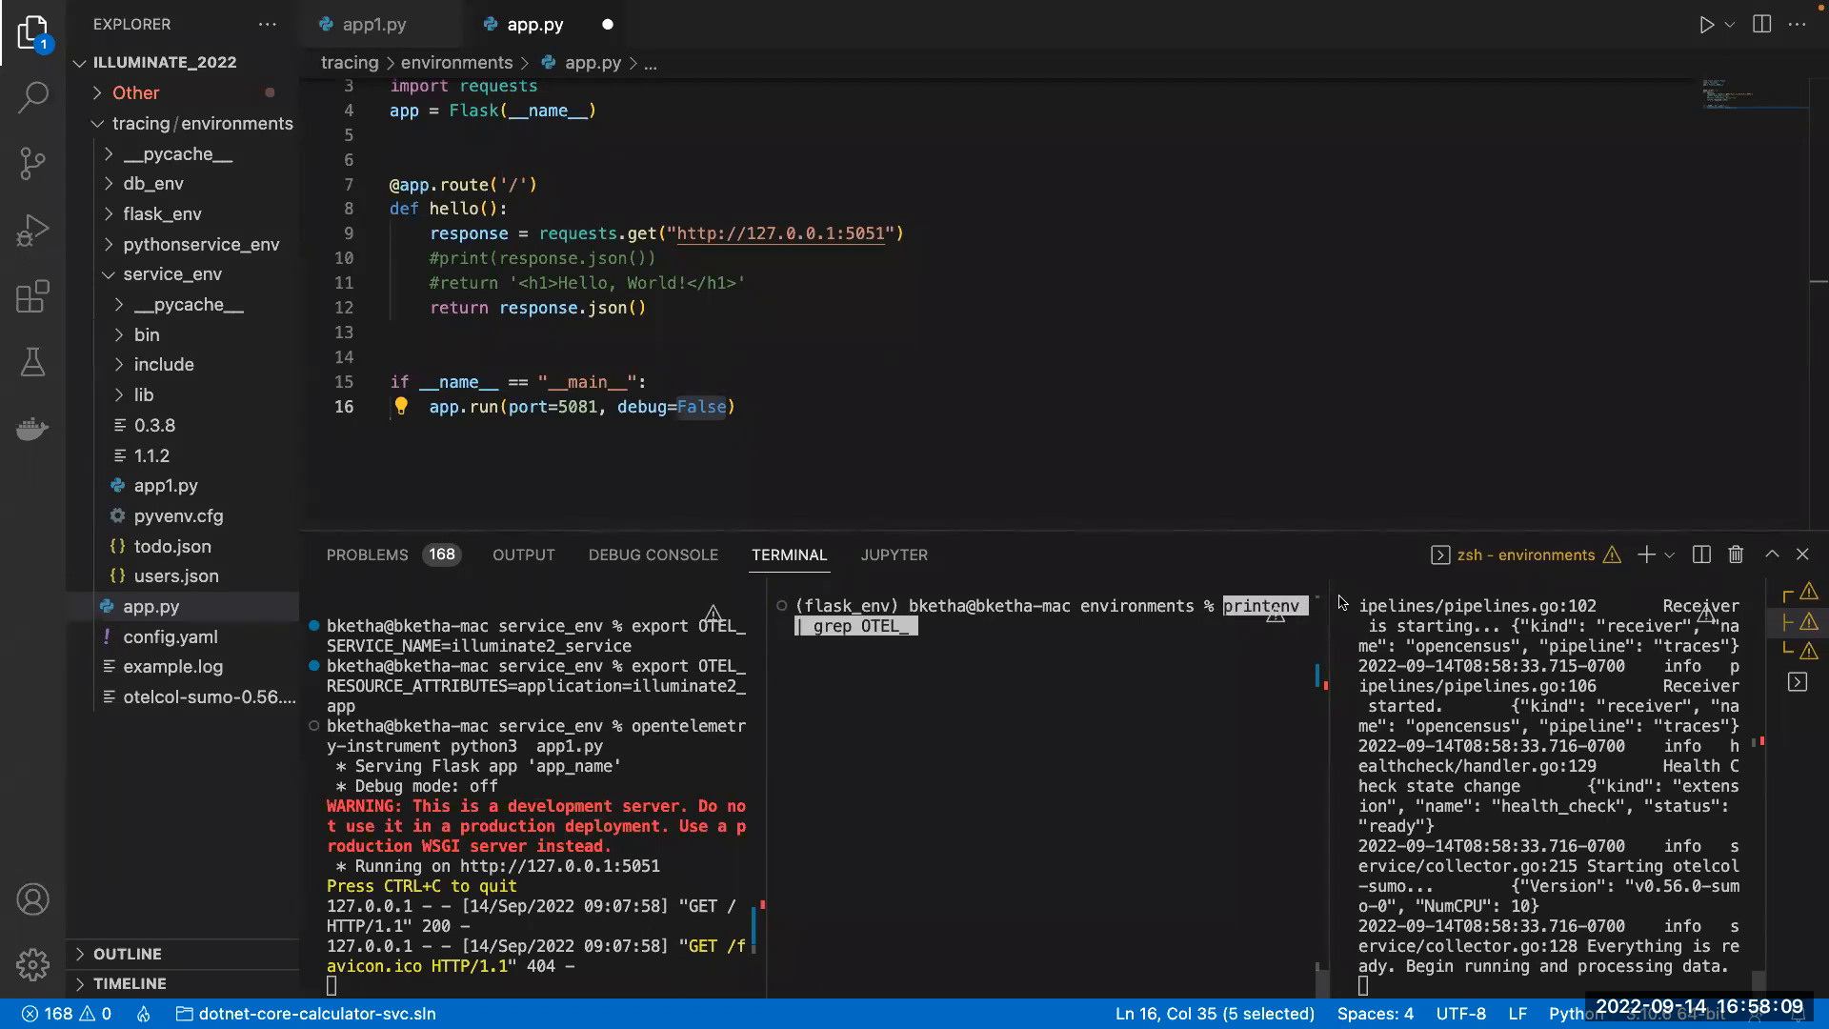
key(Return)
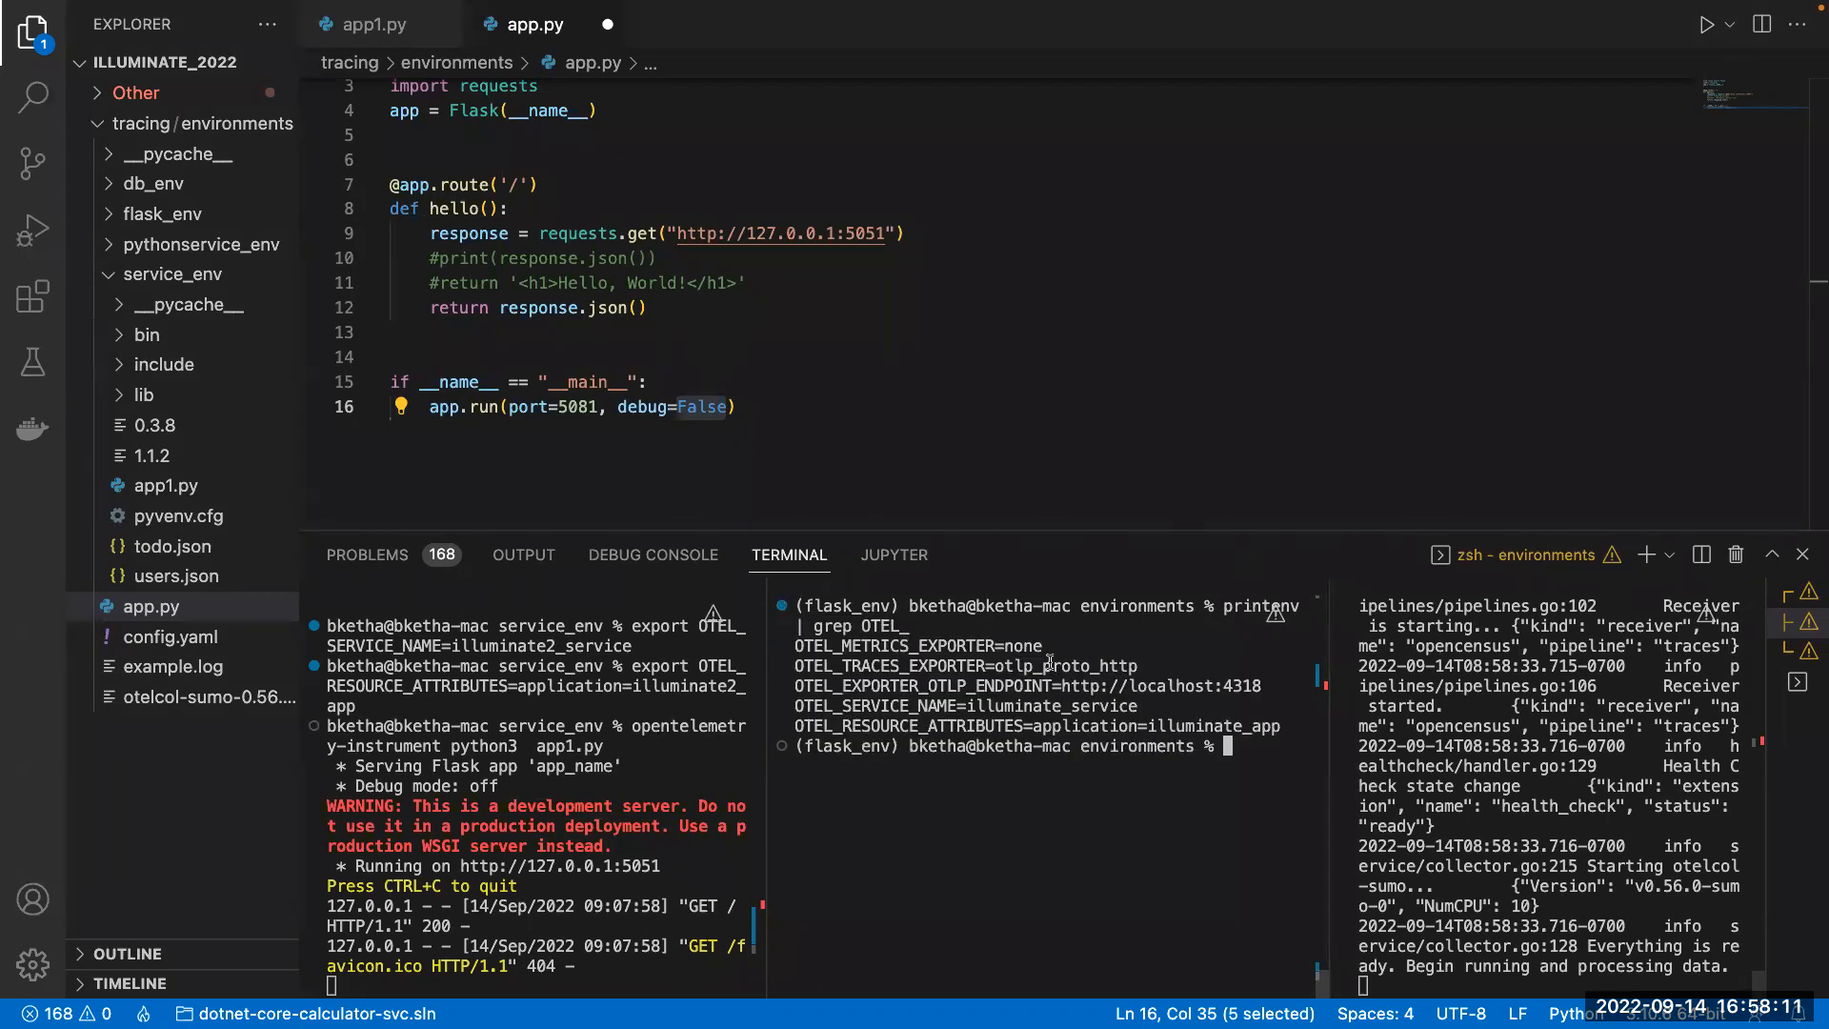
drag(795, 648, 1029, 652)
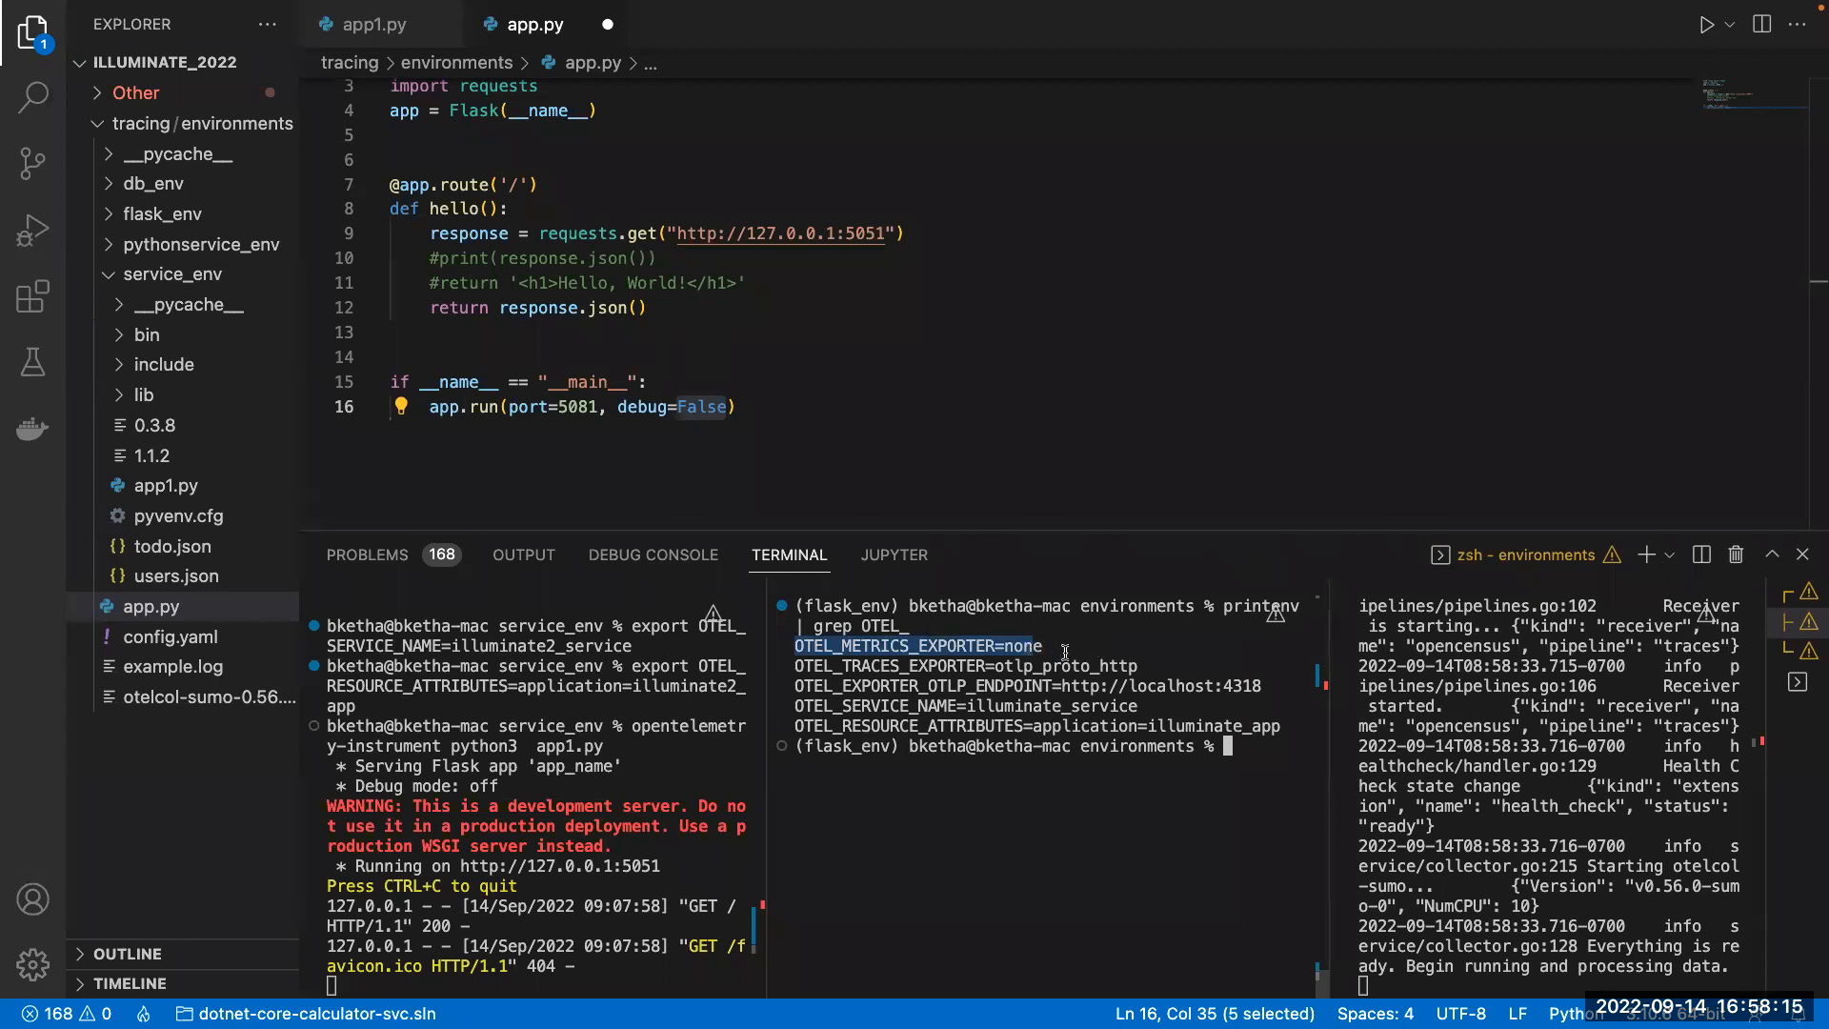
drag(1149, 664, 785, 669)
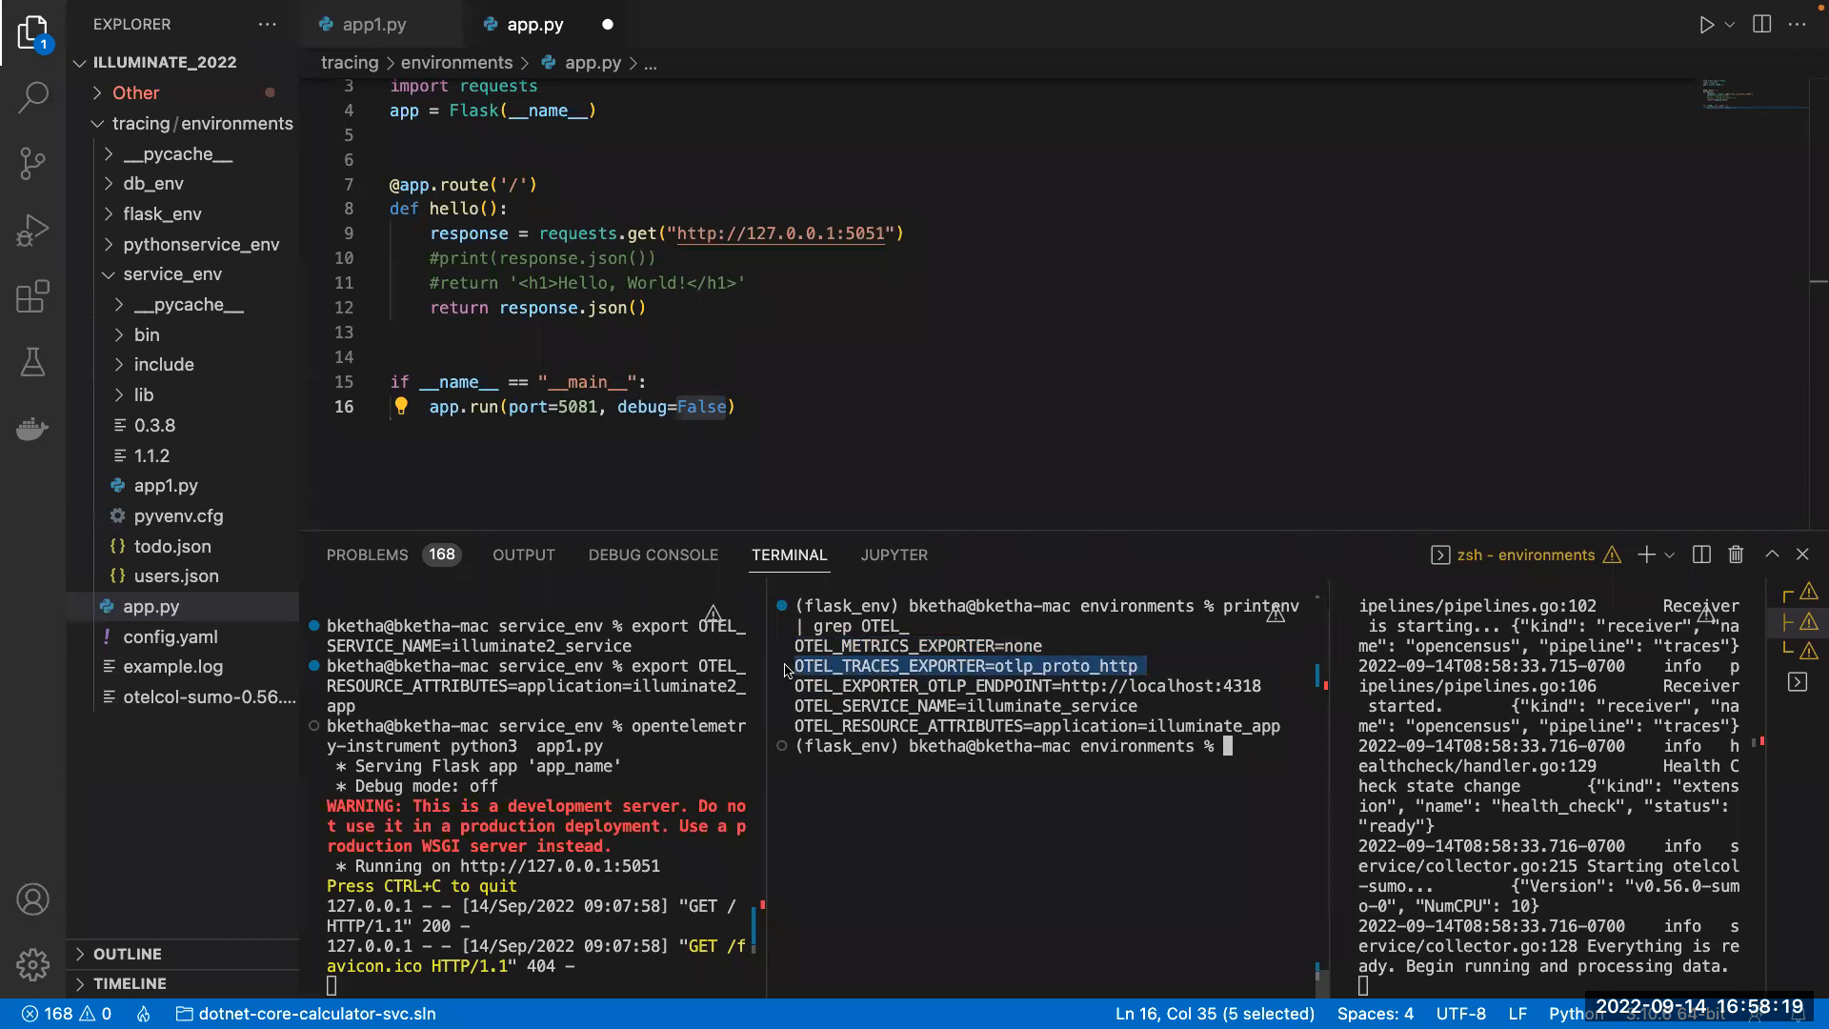
double_click(1067, 666)
drag(1276, 687, 1060, 686)
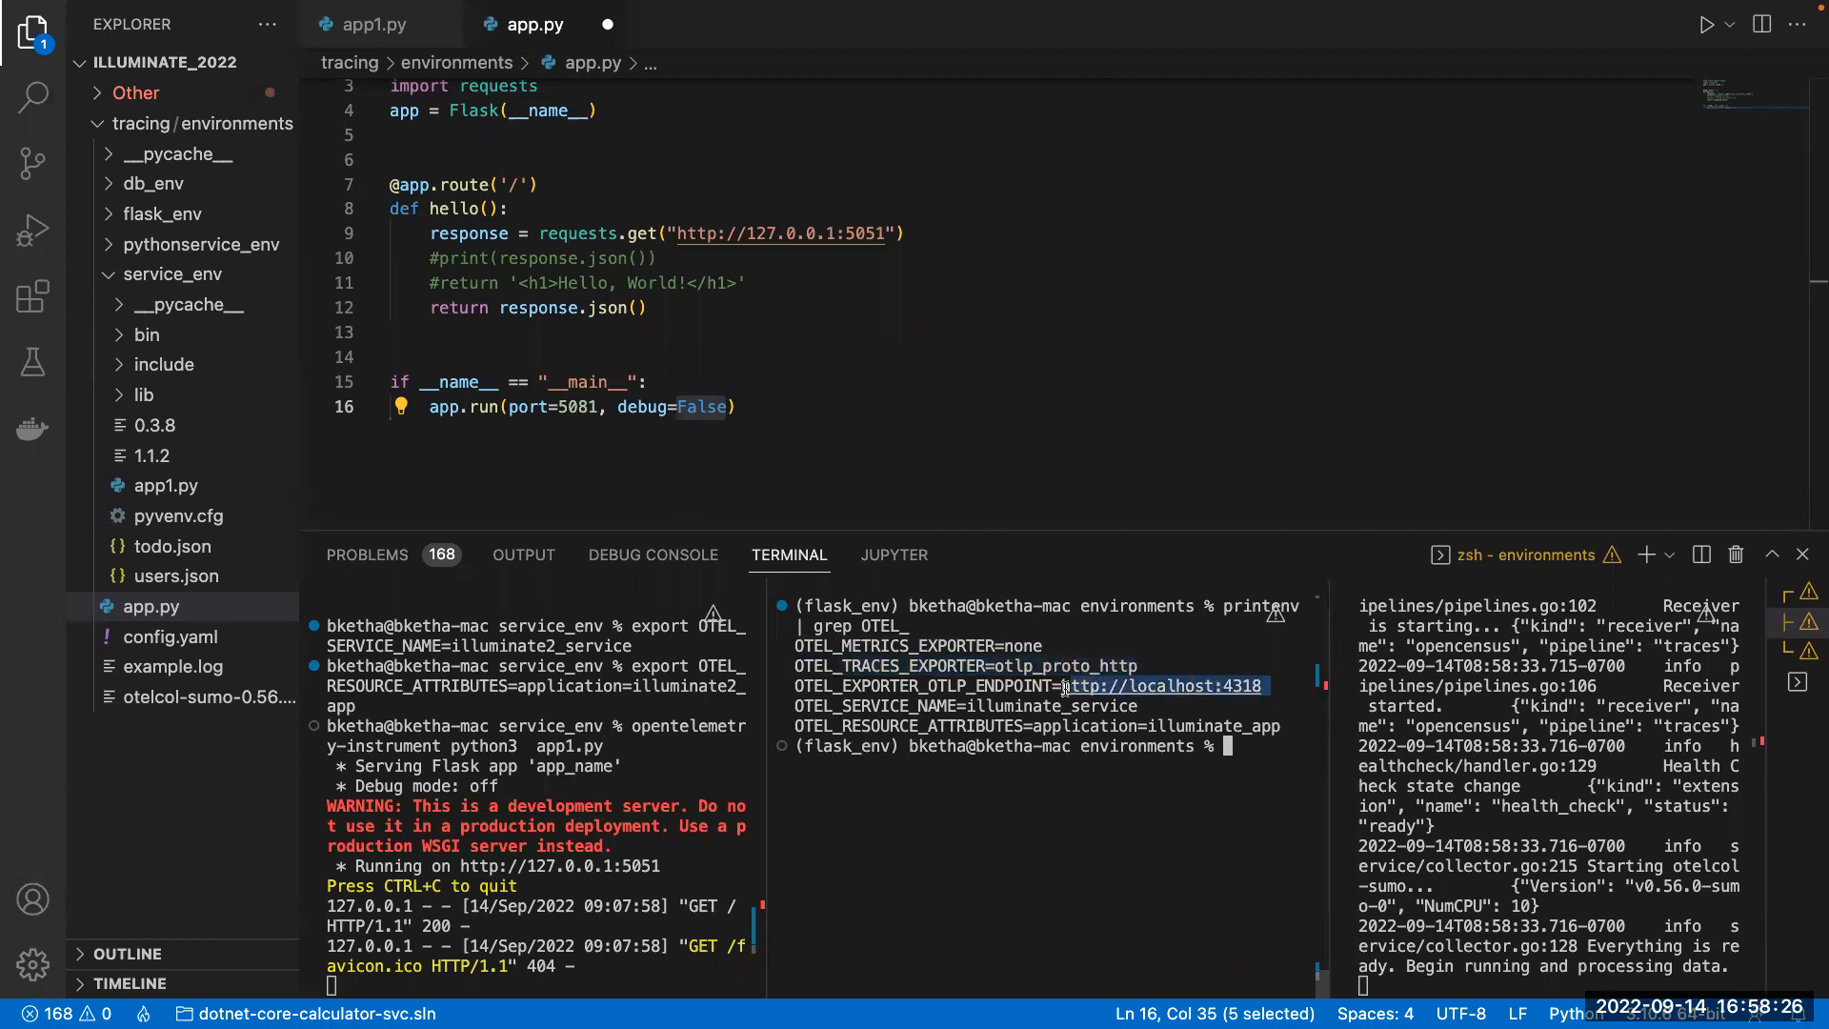
double_click(1160, 686)
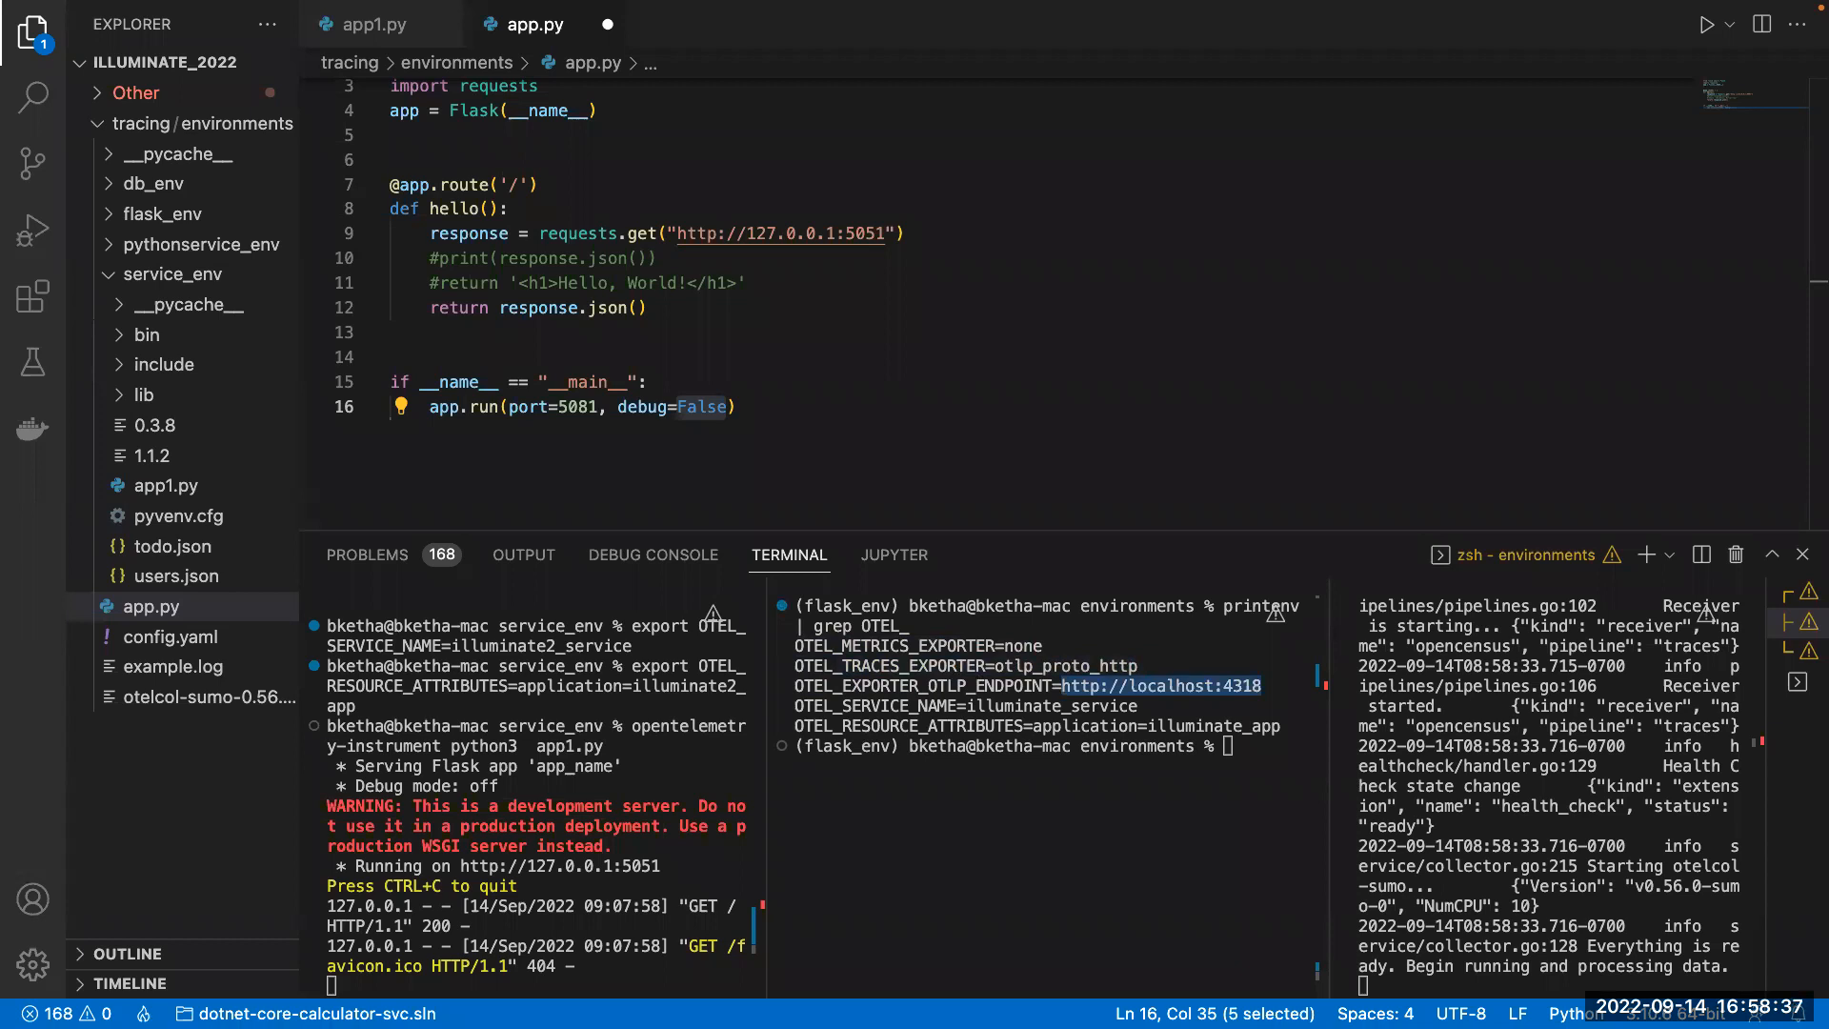
- Switch to Chrome and review the mandatory and application-specific package installation commands in the Python OpenTelemetry auto-instrumentation guide
key(super+Tab)
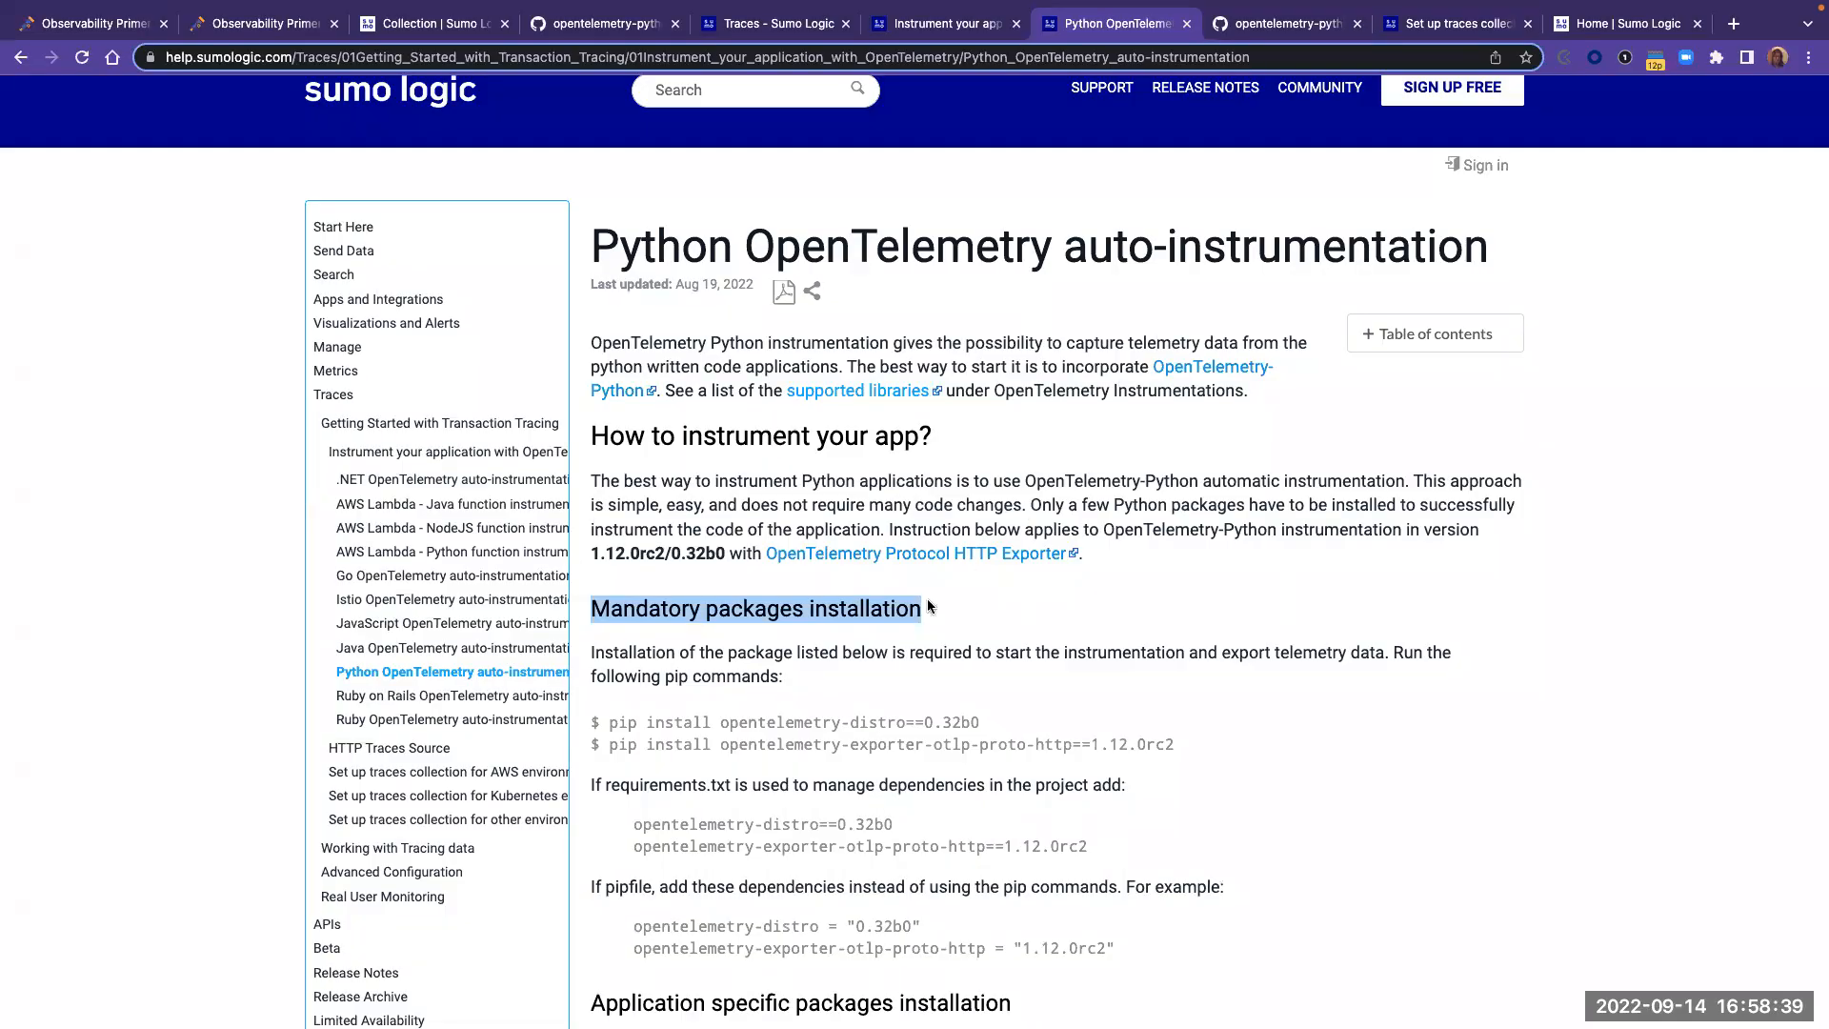
scroll(1157, 599, down, 3)
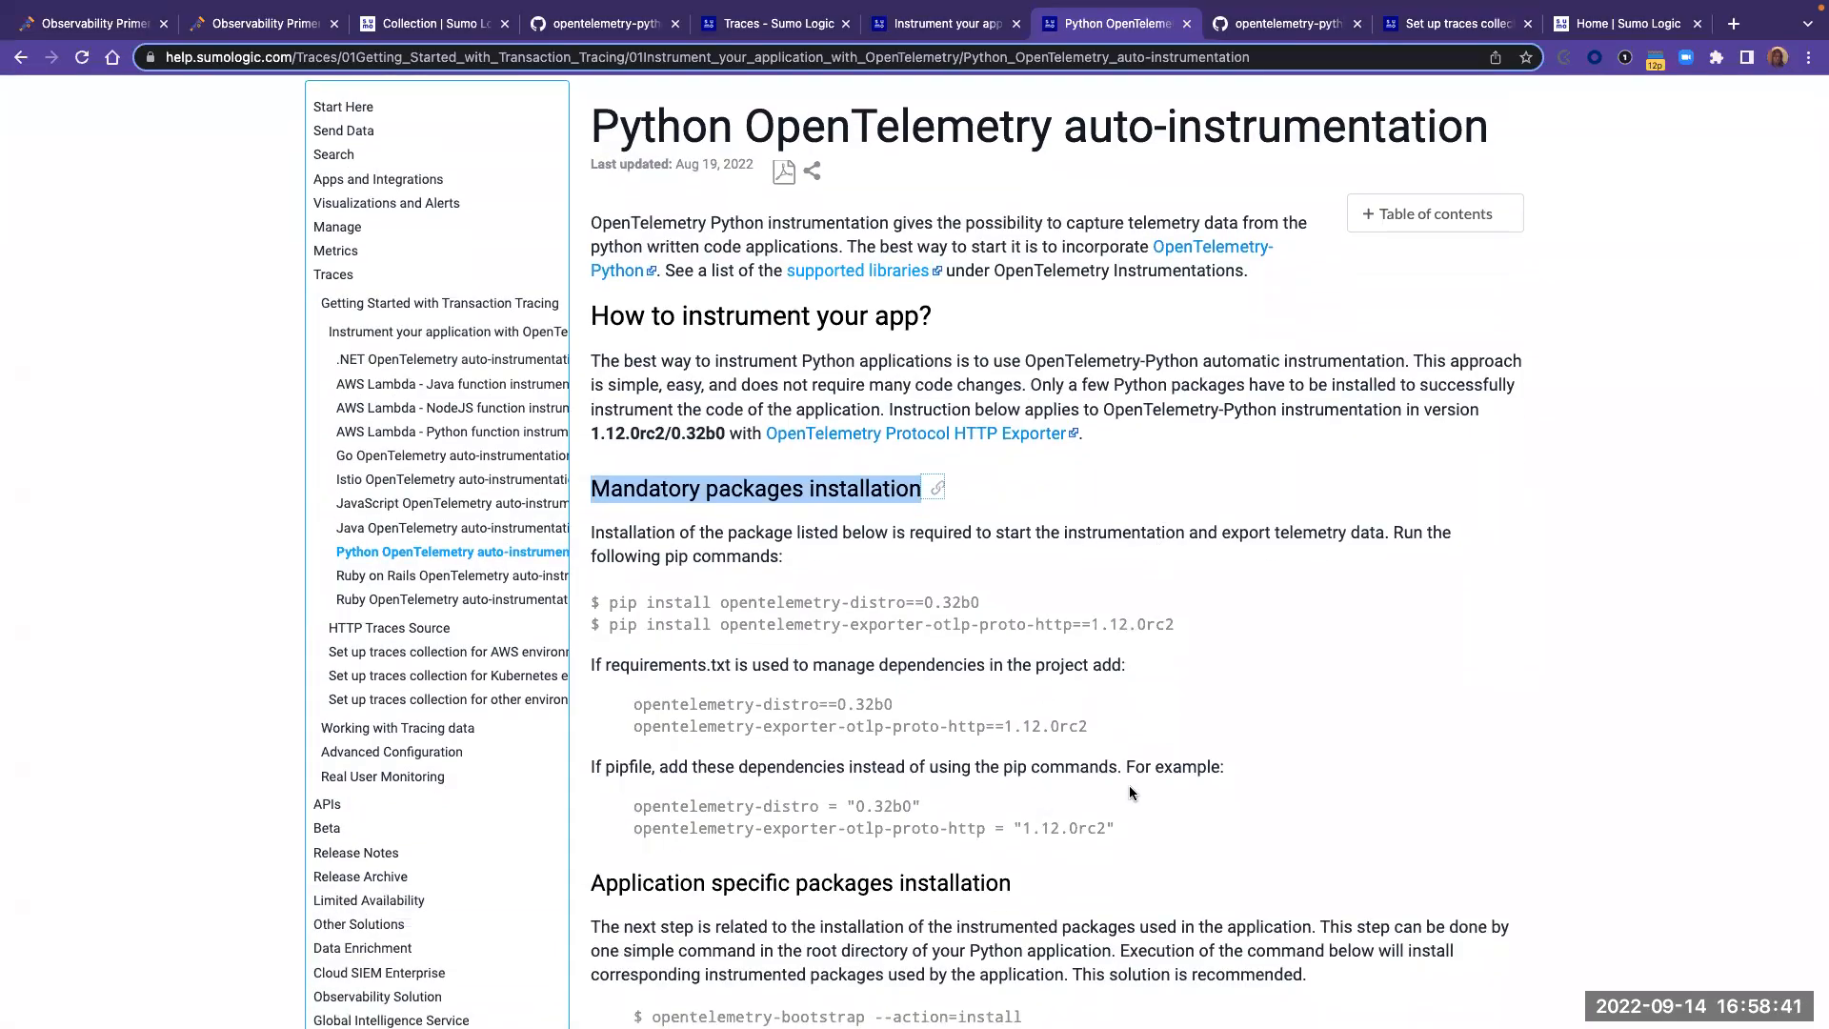
scroll(1131, 792, down, 2)
drag(1204, 540, 607, 514)
scroll(886, 586, down, 8)
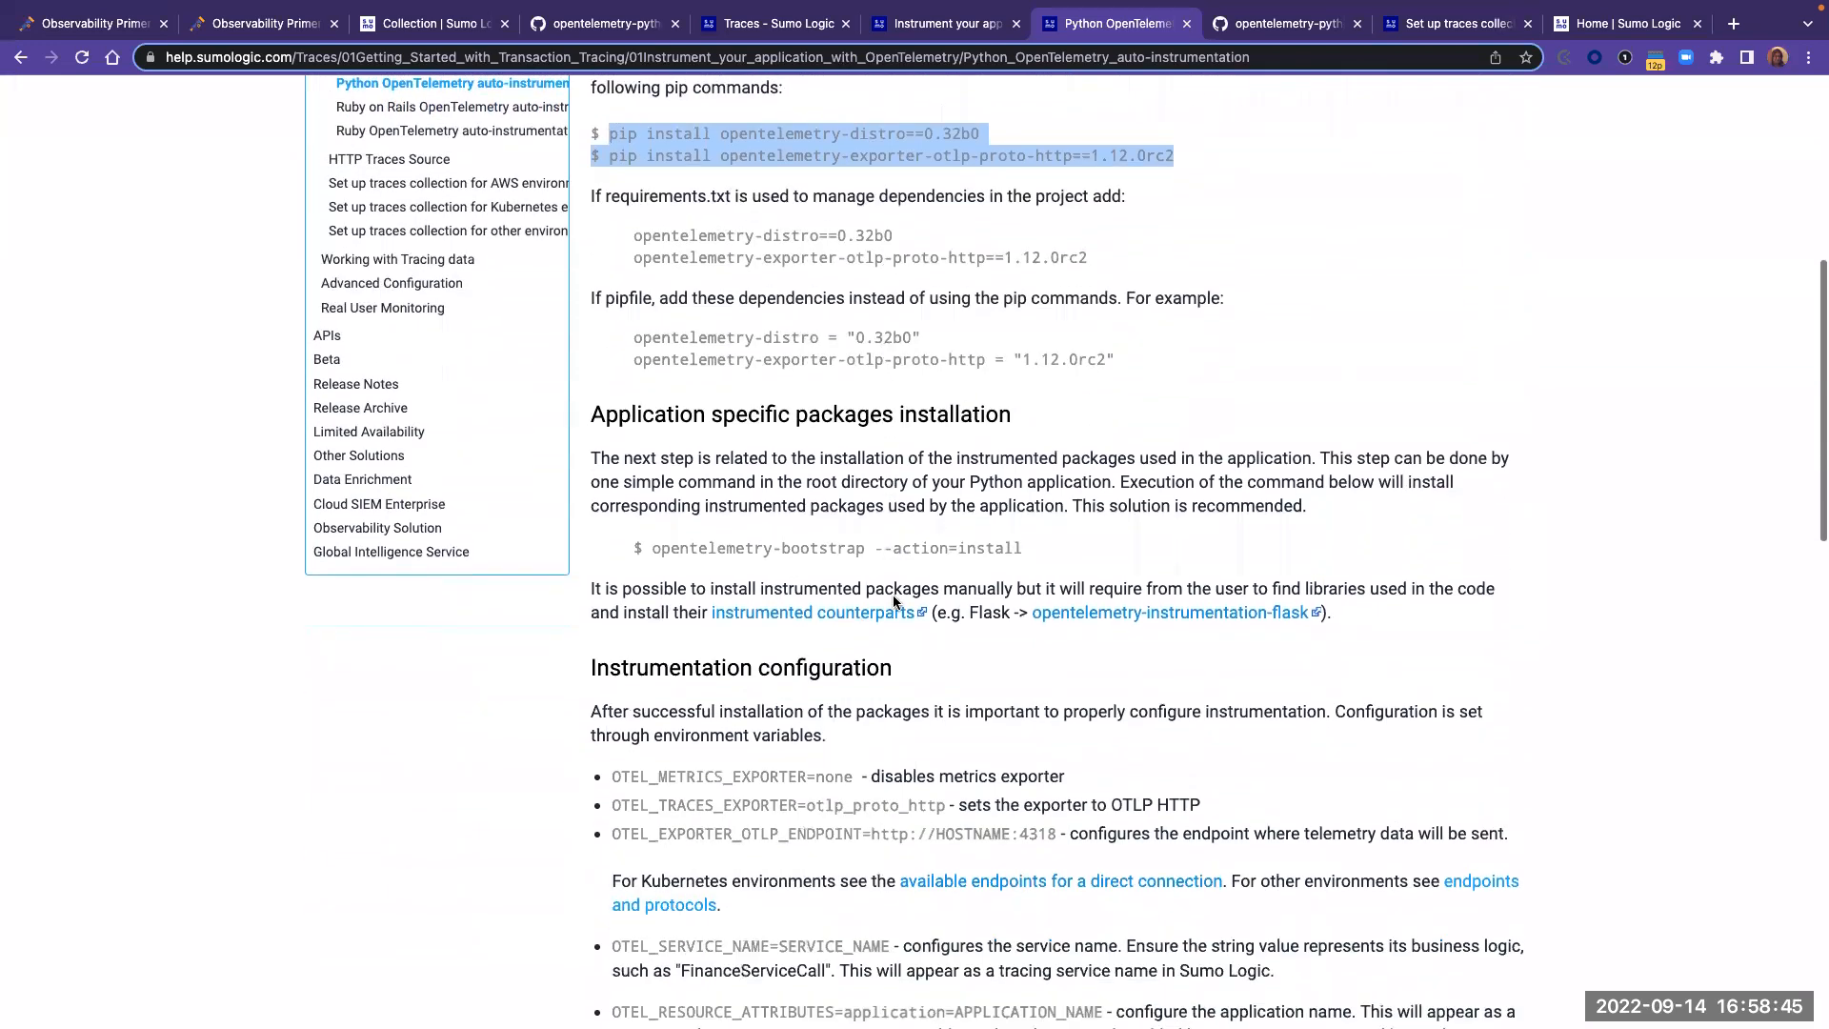
drag(1038, 542, 642, 534)
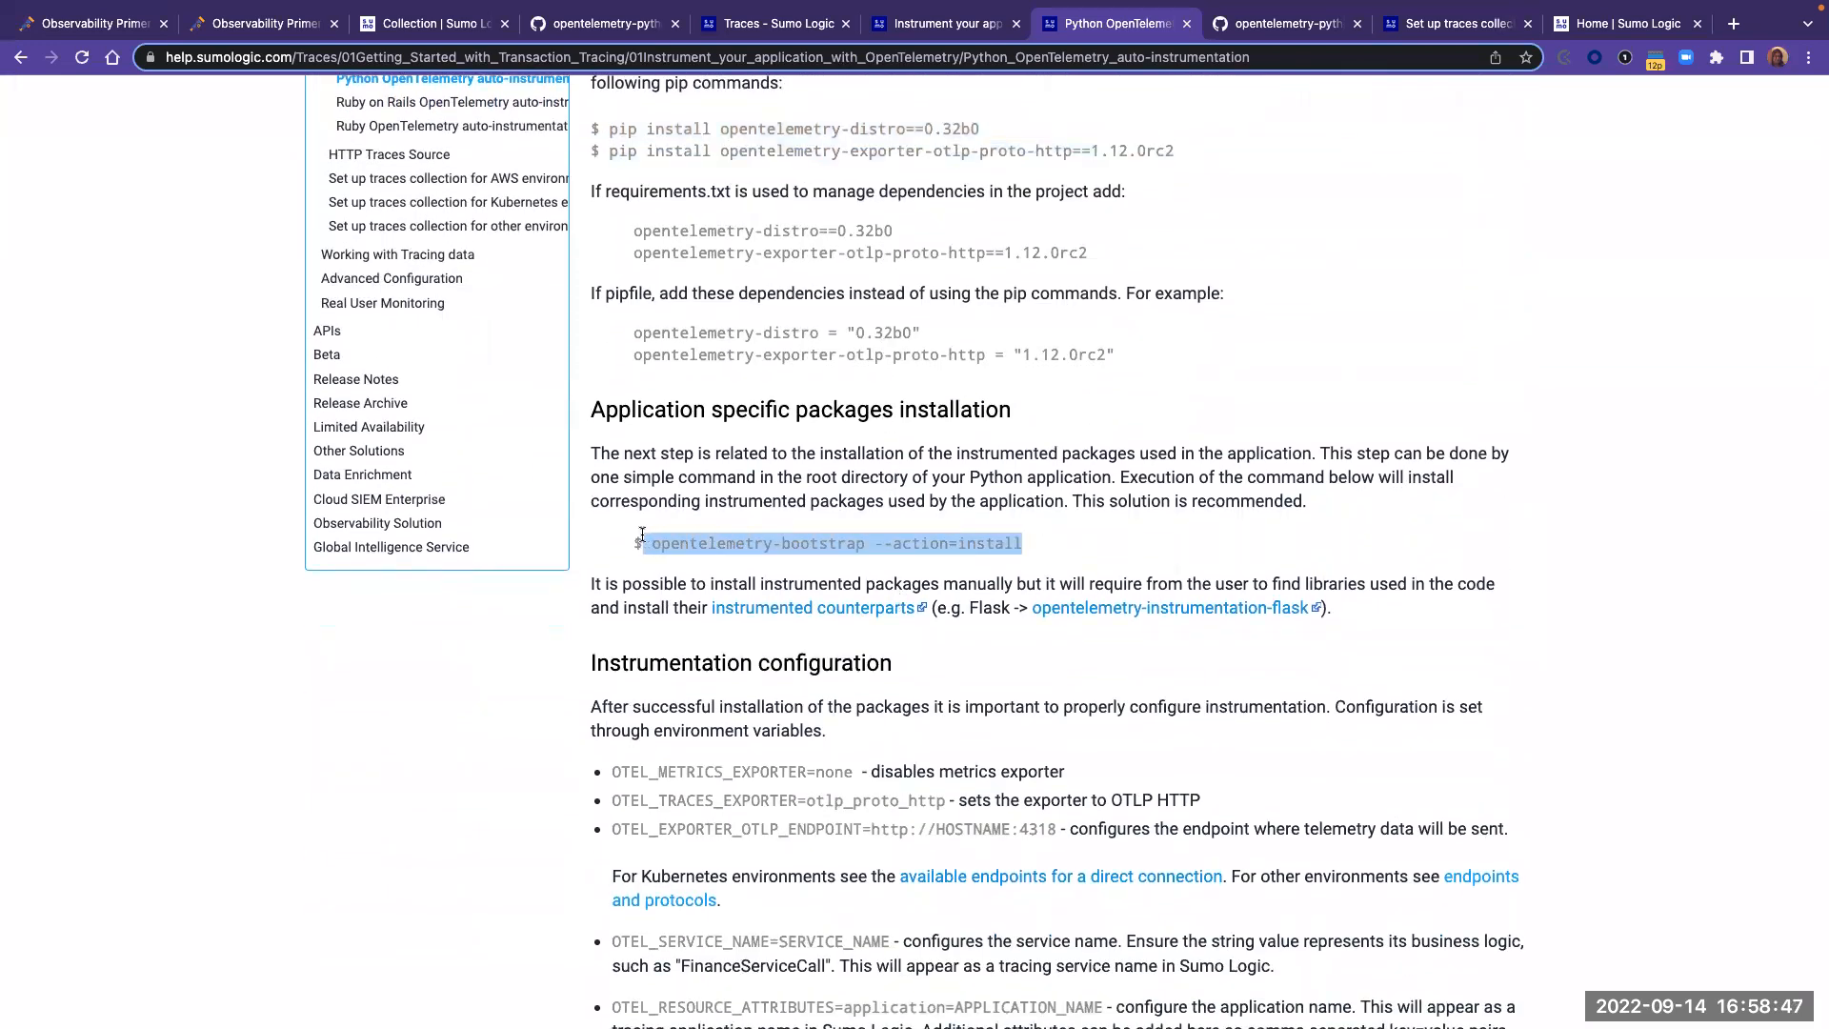
- Examine the metrics and traces exporter variables in the guide's Instrumentation configuration section
scroll(686, 549, down, 3)
drag(610, 612, 855, 615)
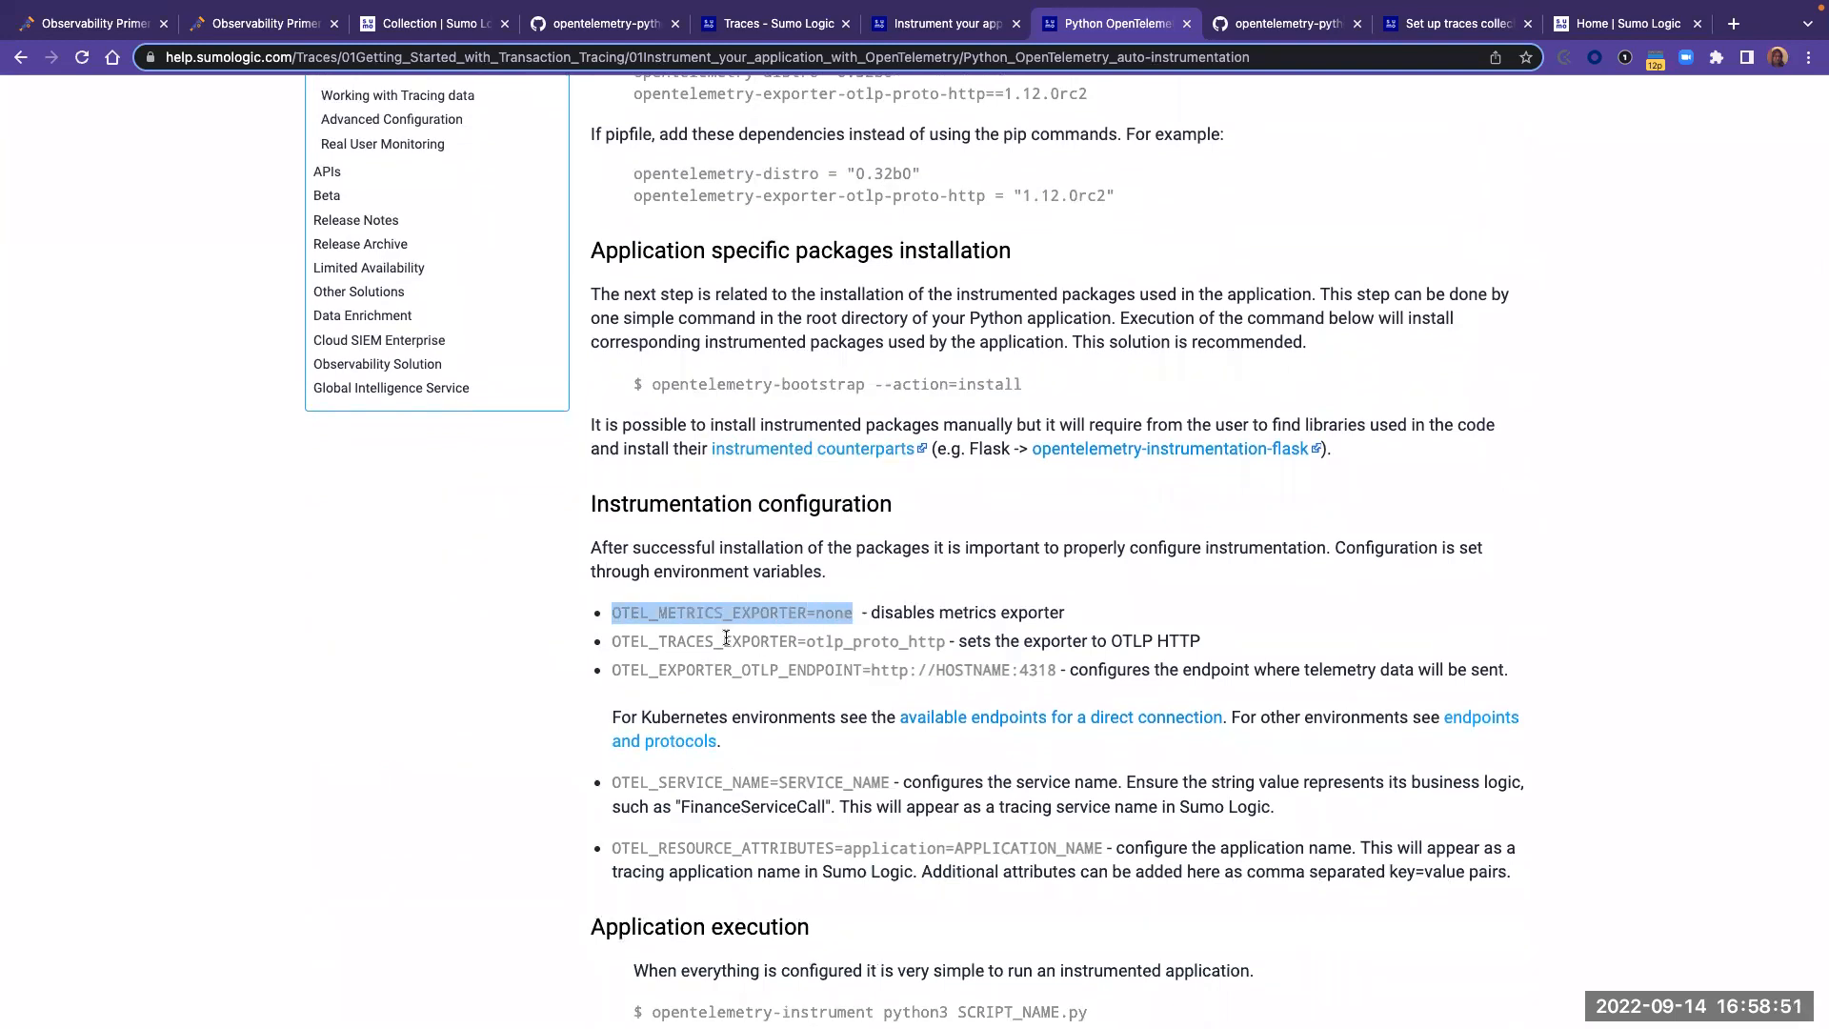
drag(613, 641, 943, 647)
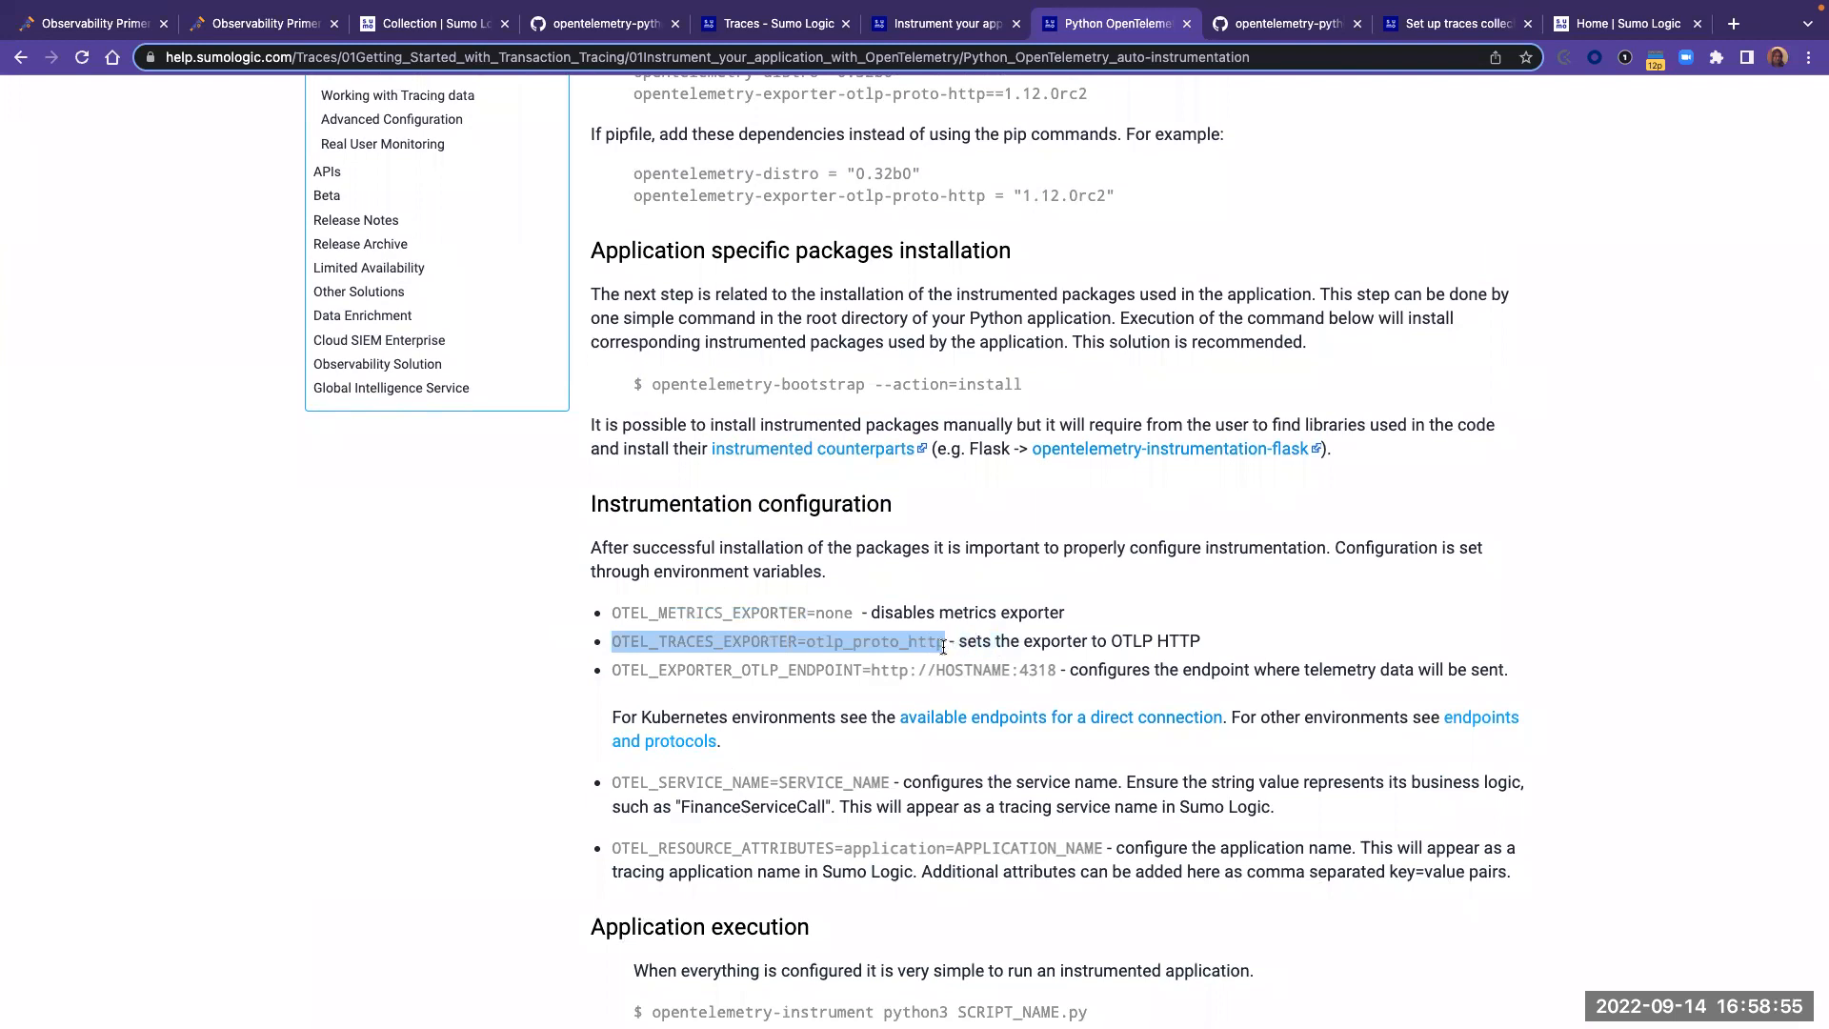
double_click(829, 612)
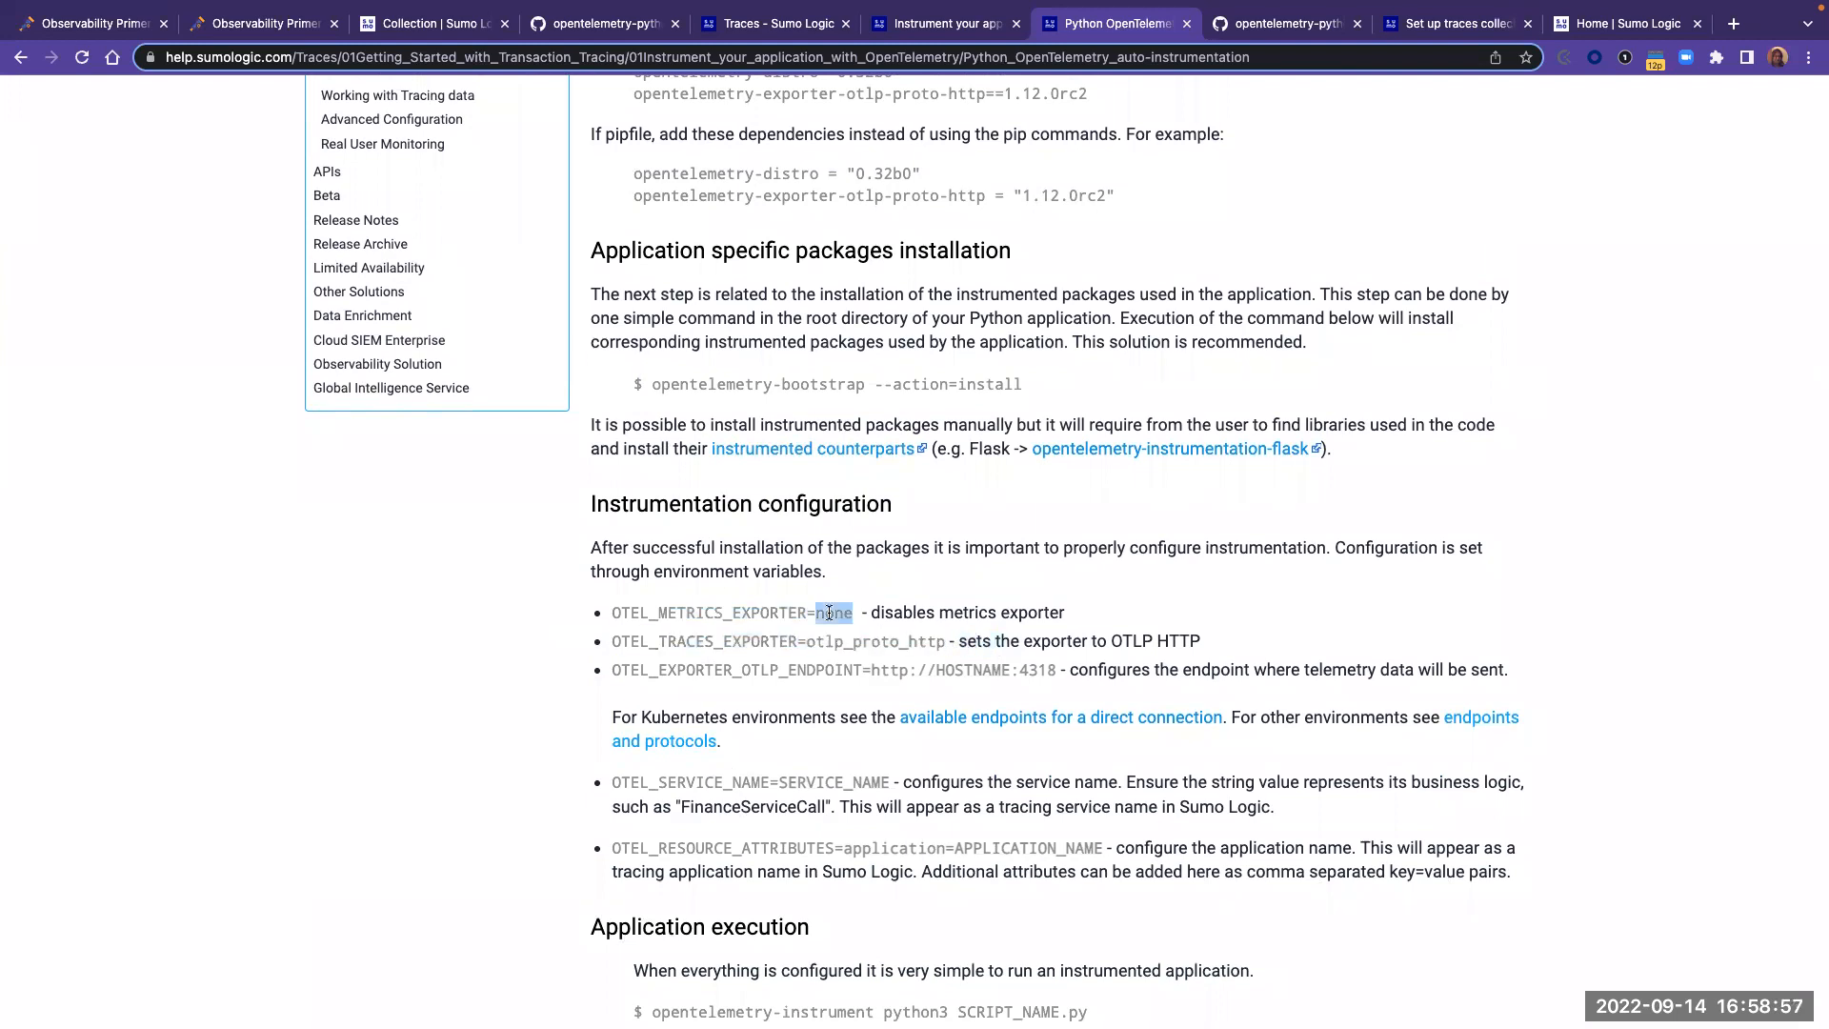
click(1282, 50)
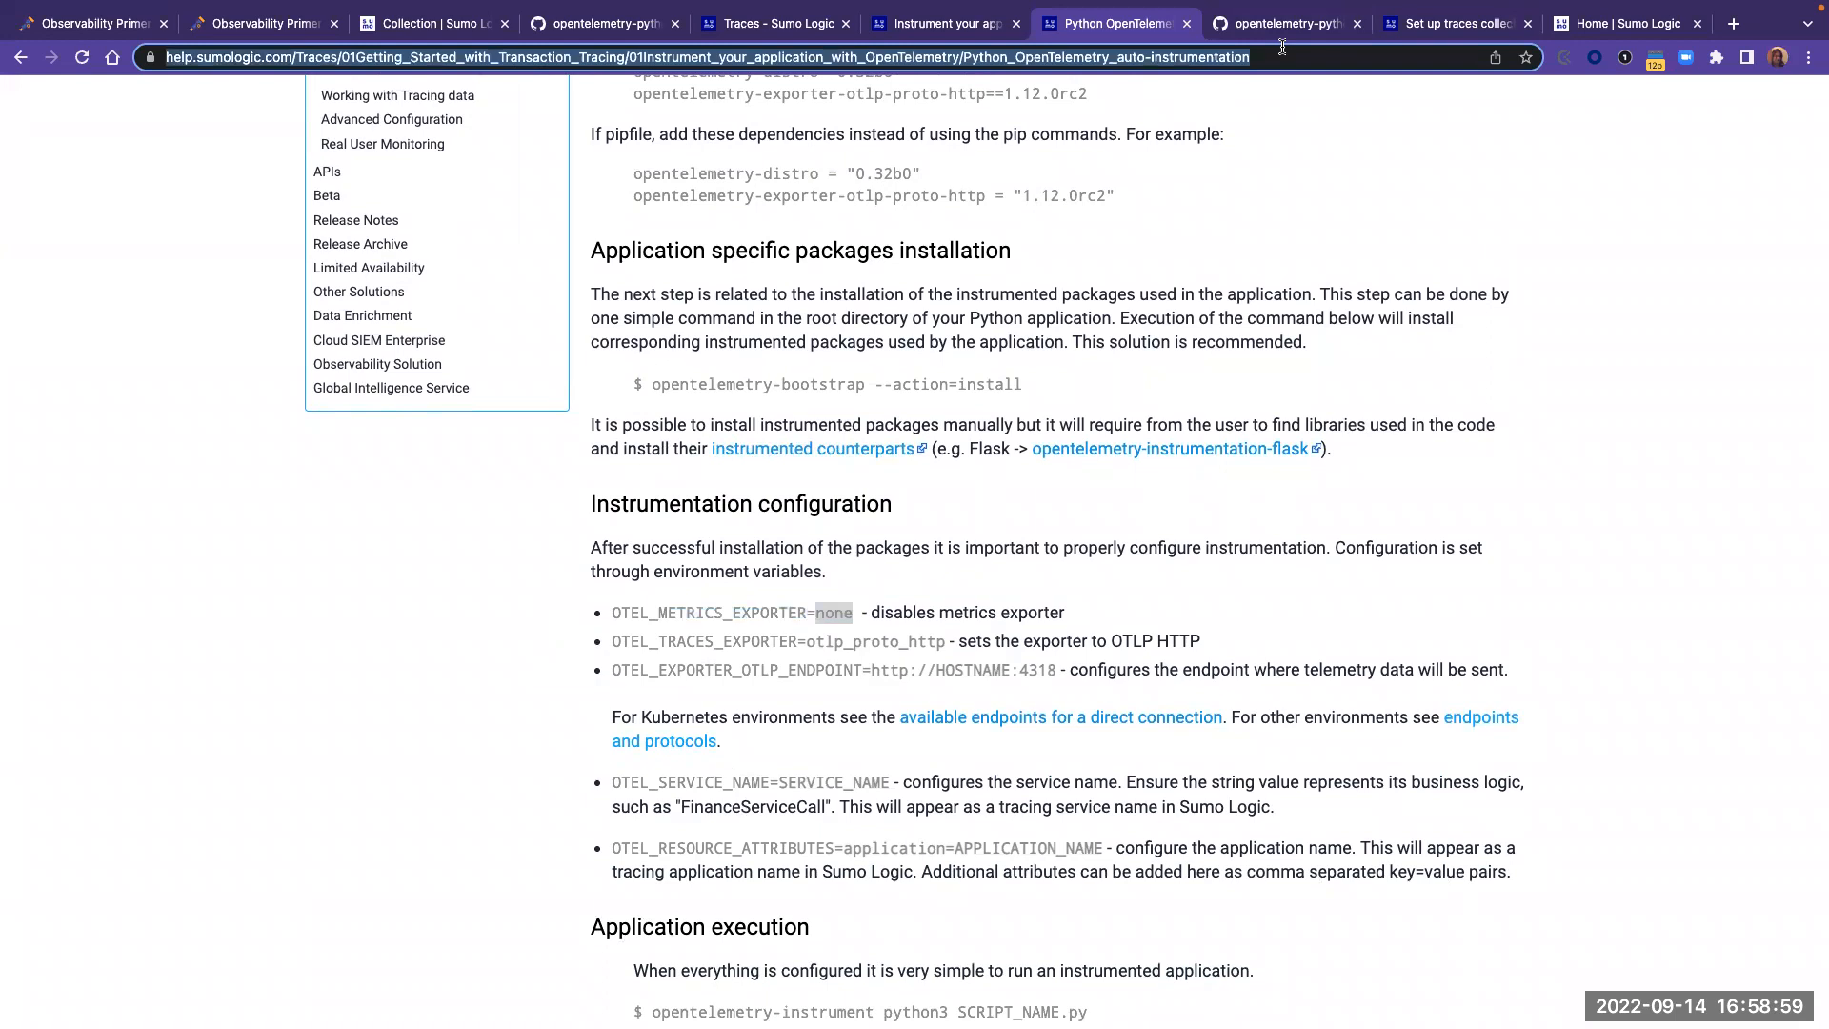
key(super+Tab)
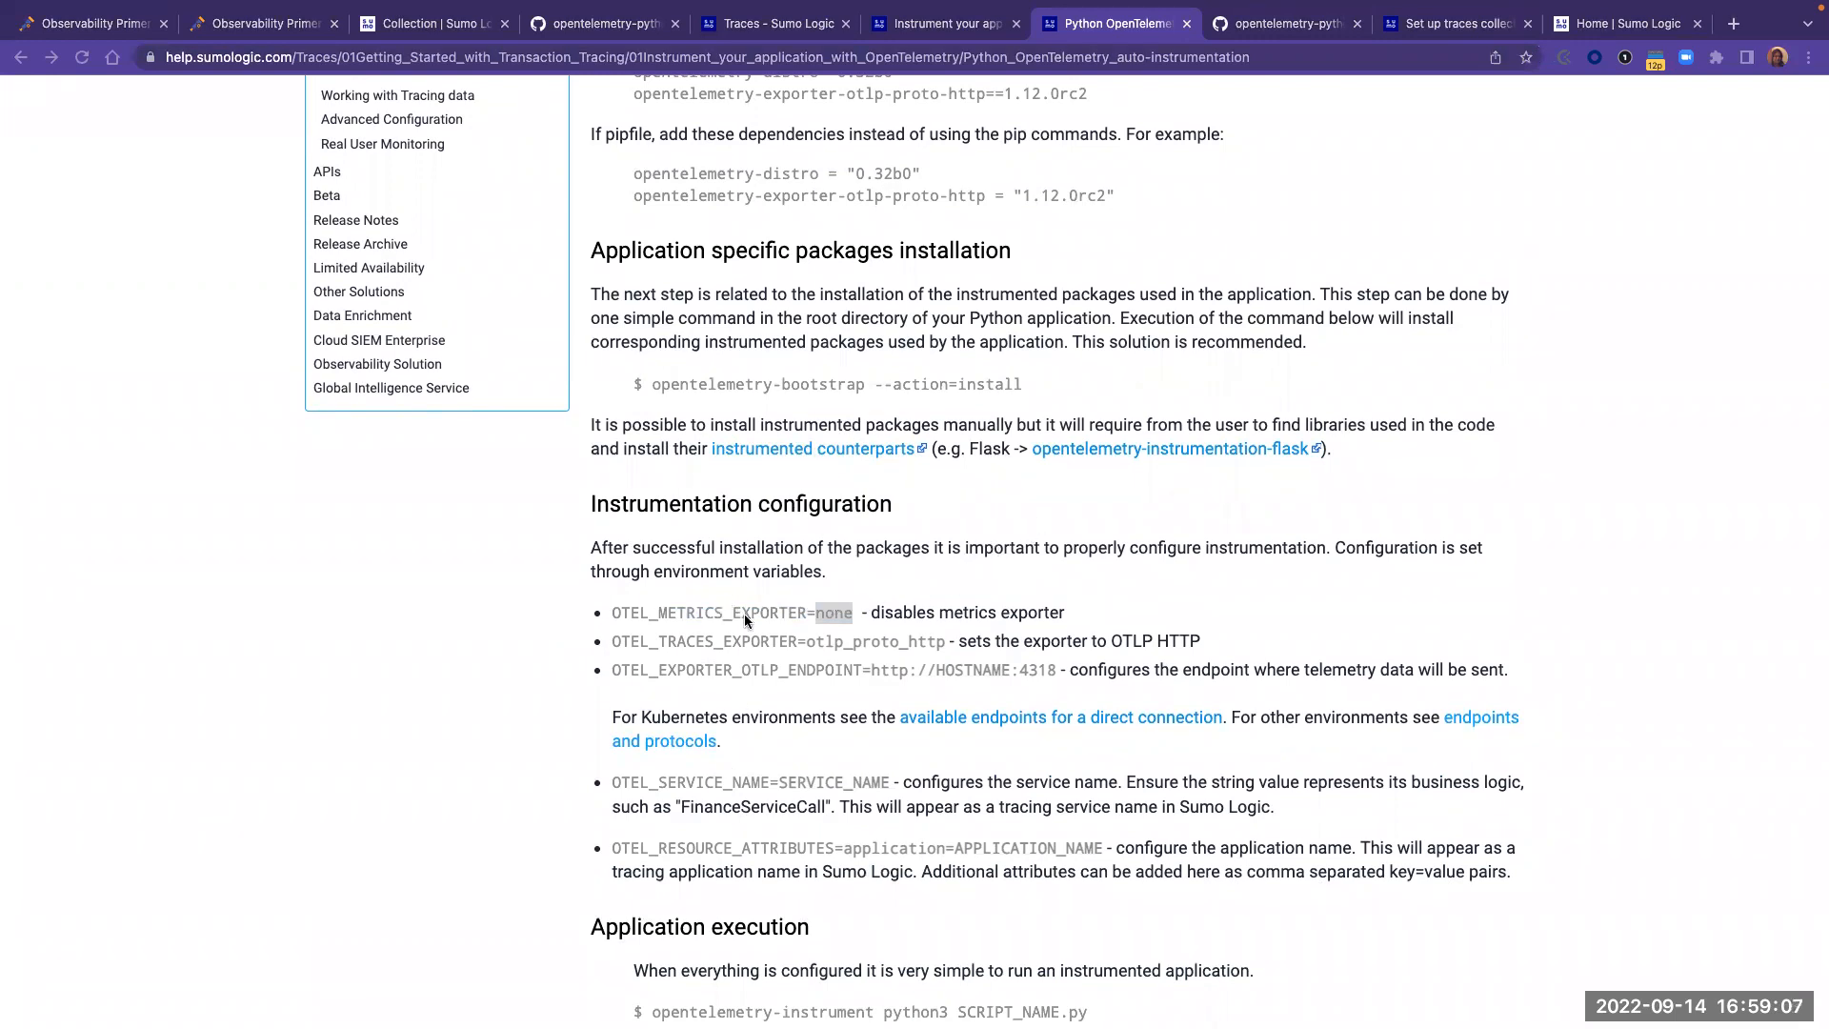
- Examine the guide's metrics exporter, traces exporter and OTLP endpoint variables, including the endpoint note for Kubernetes environments
double_click(710, 614)
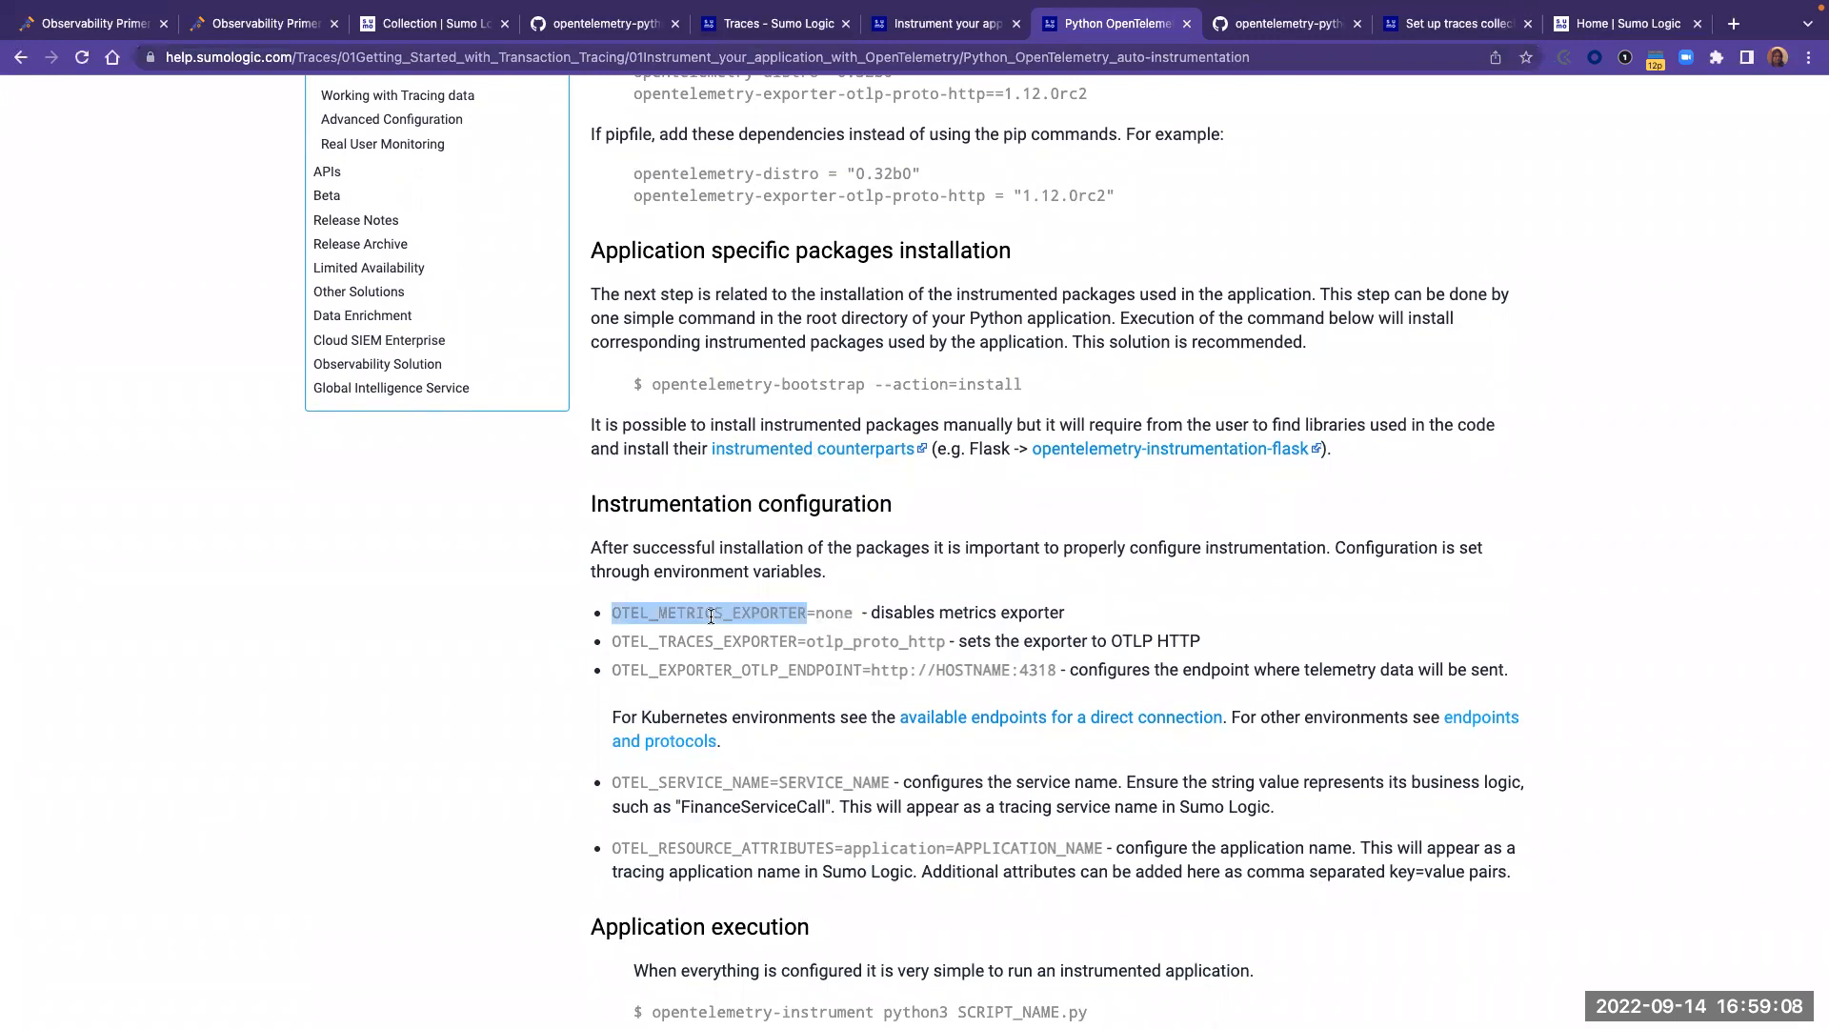
double_click(771, 644)
double_click(893, 647)
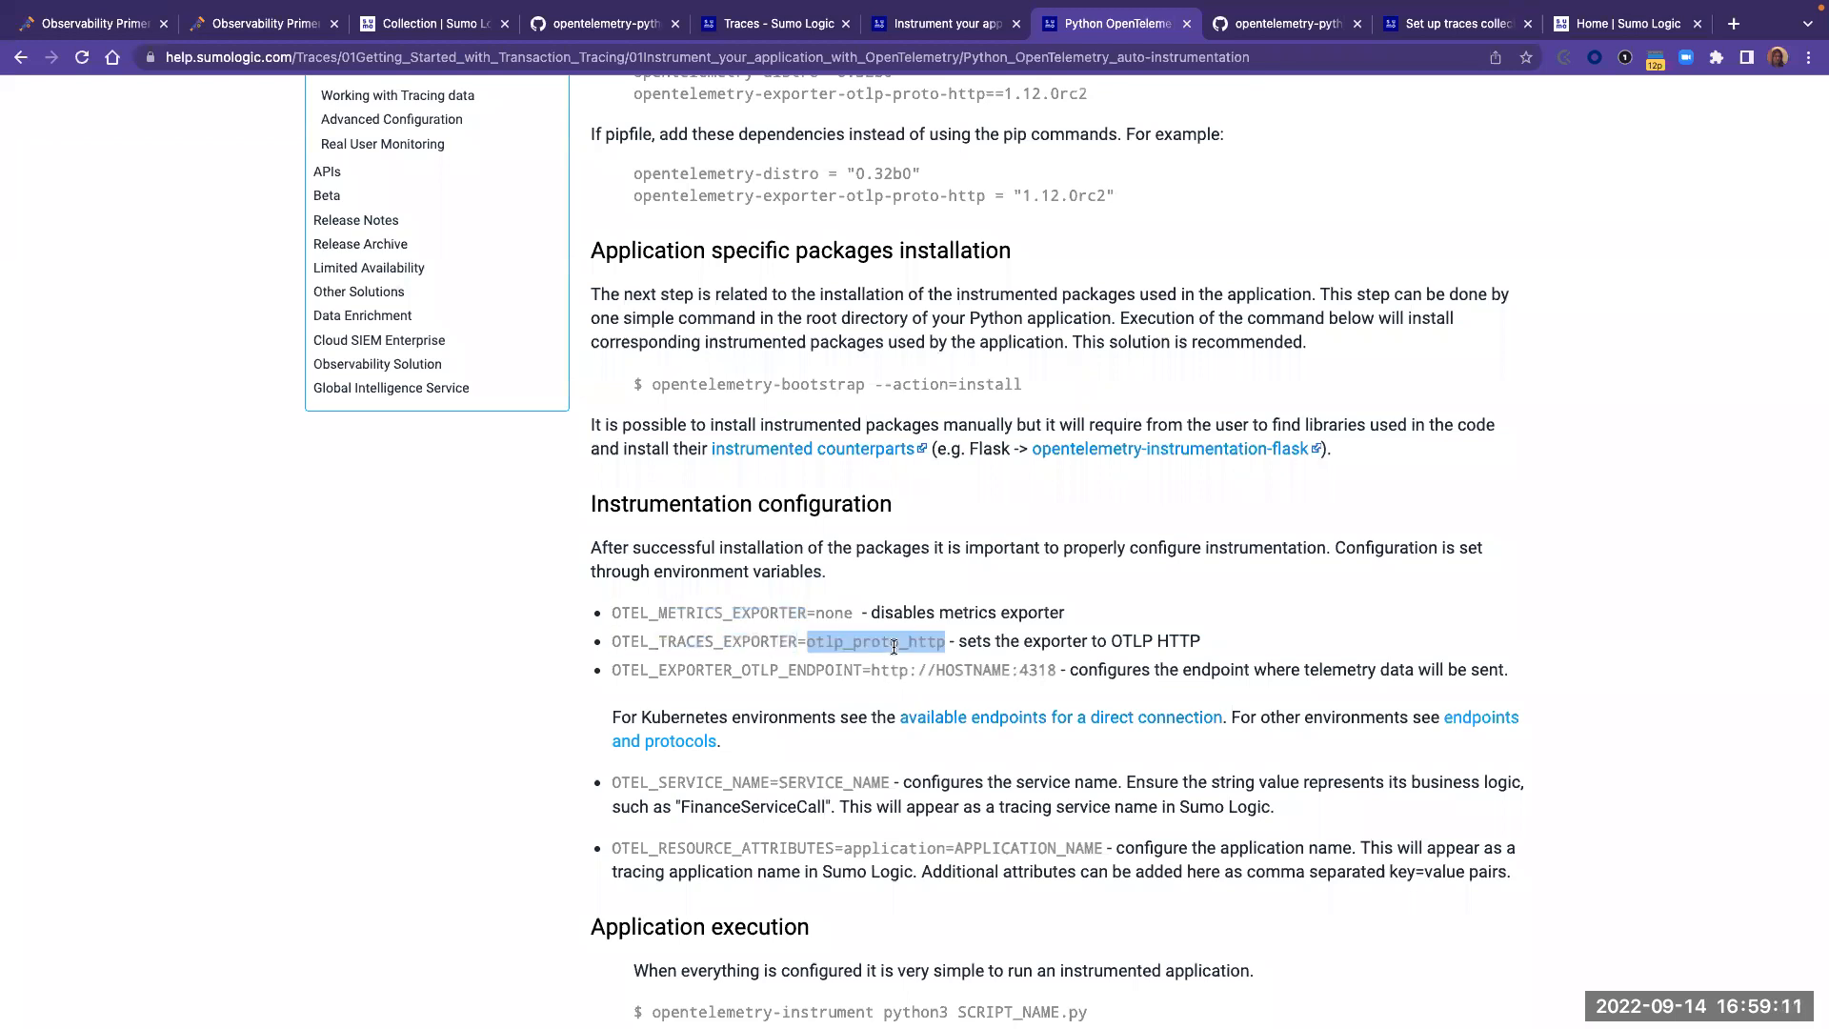
double_click(1063, 641)
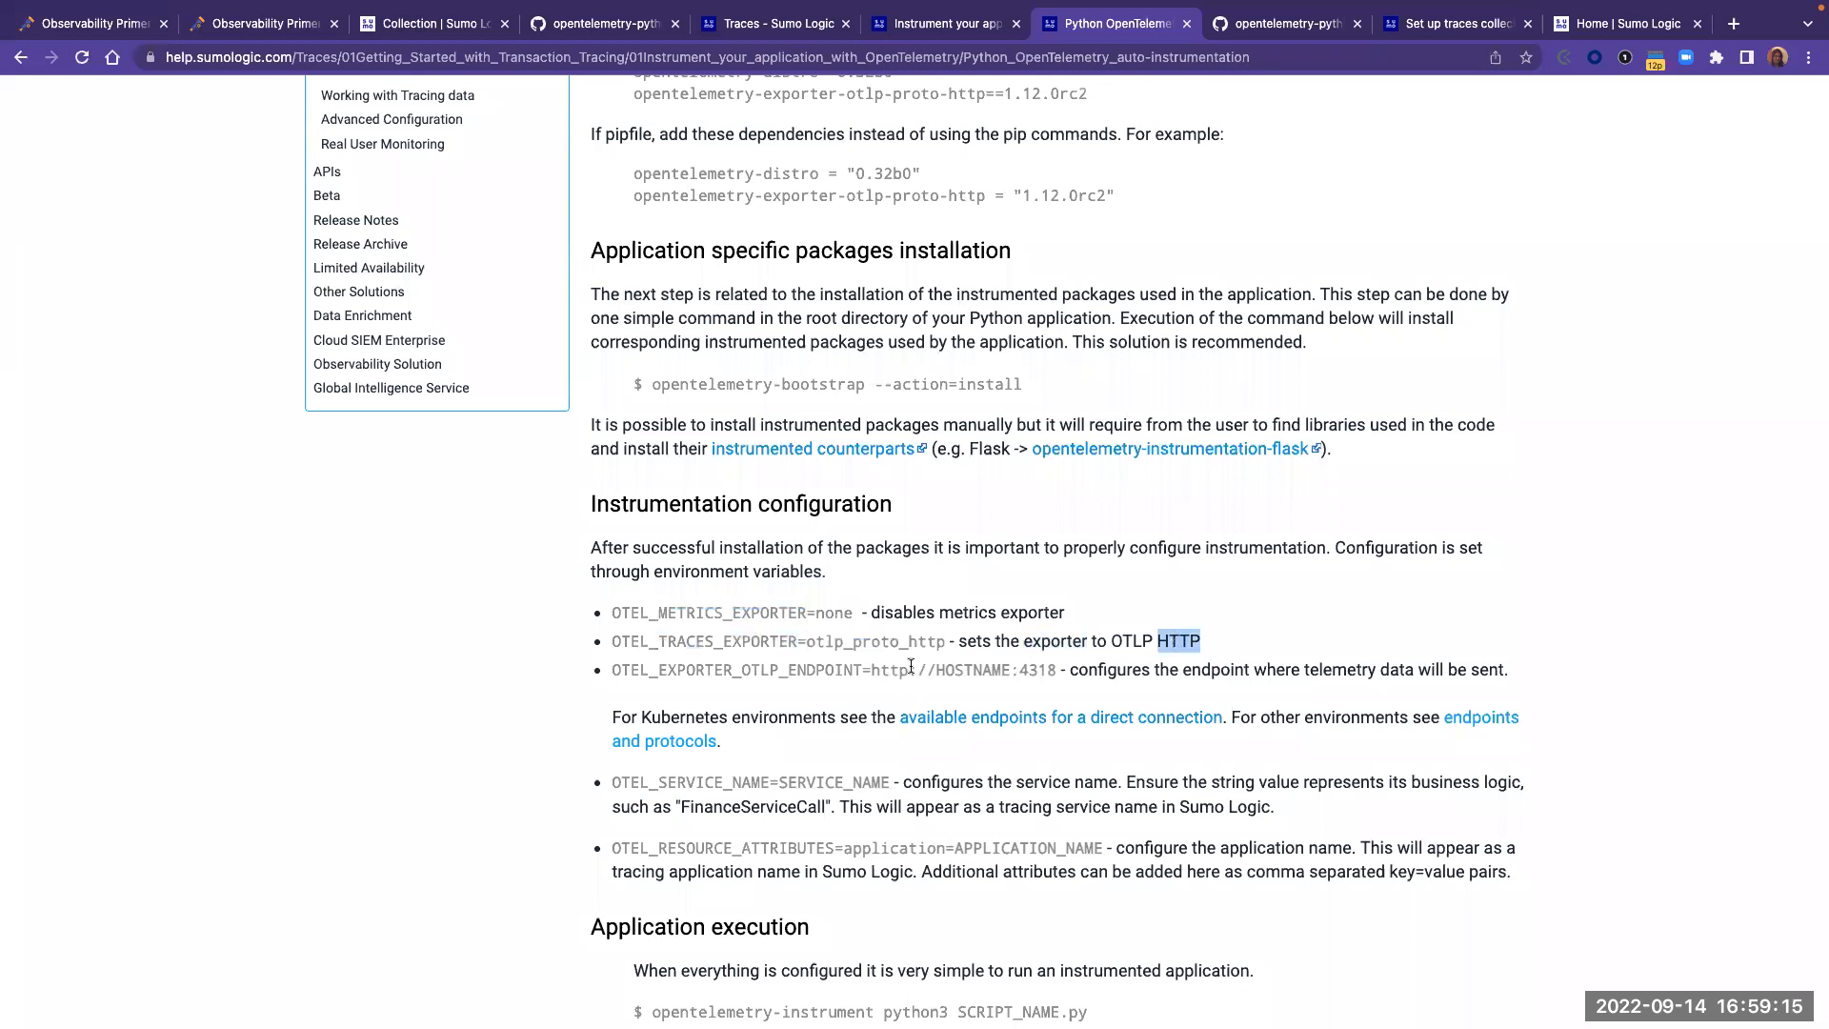
double_click(779, 673)
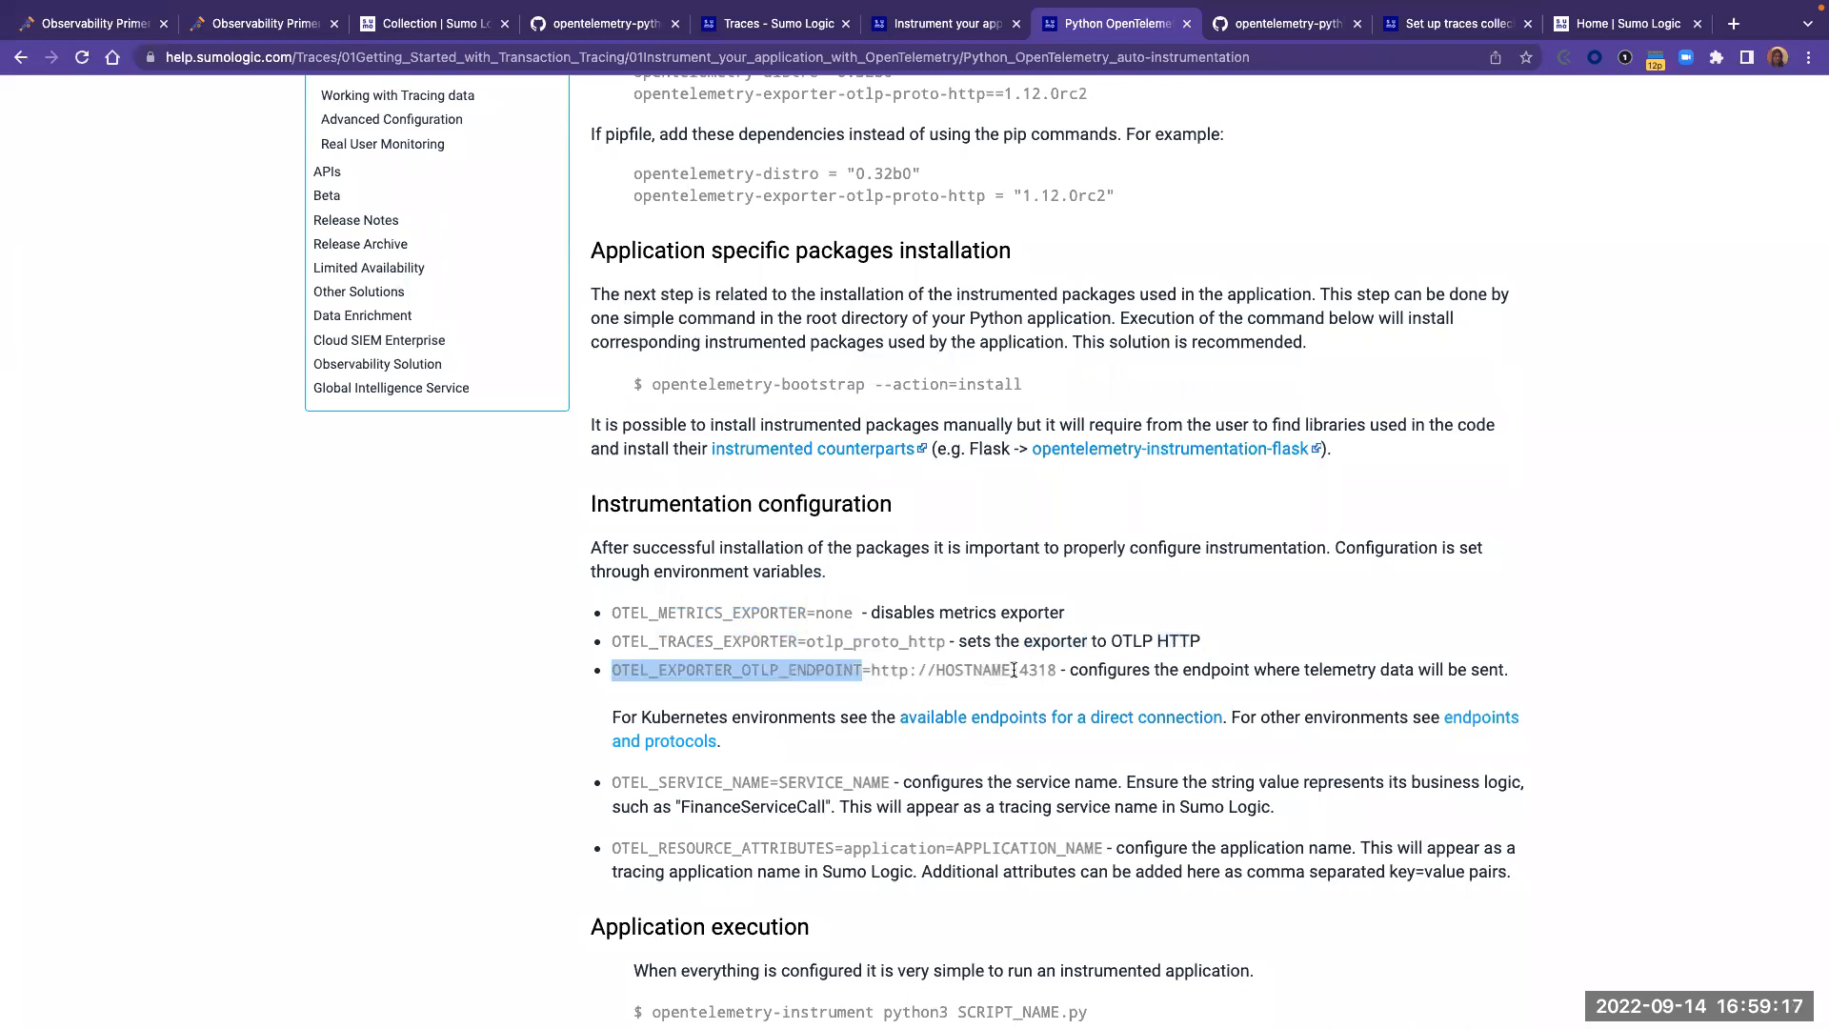
drag(1012, 670, 936, 672)
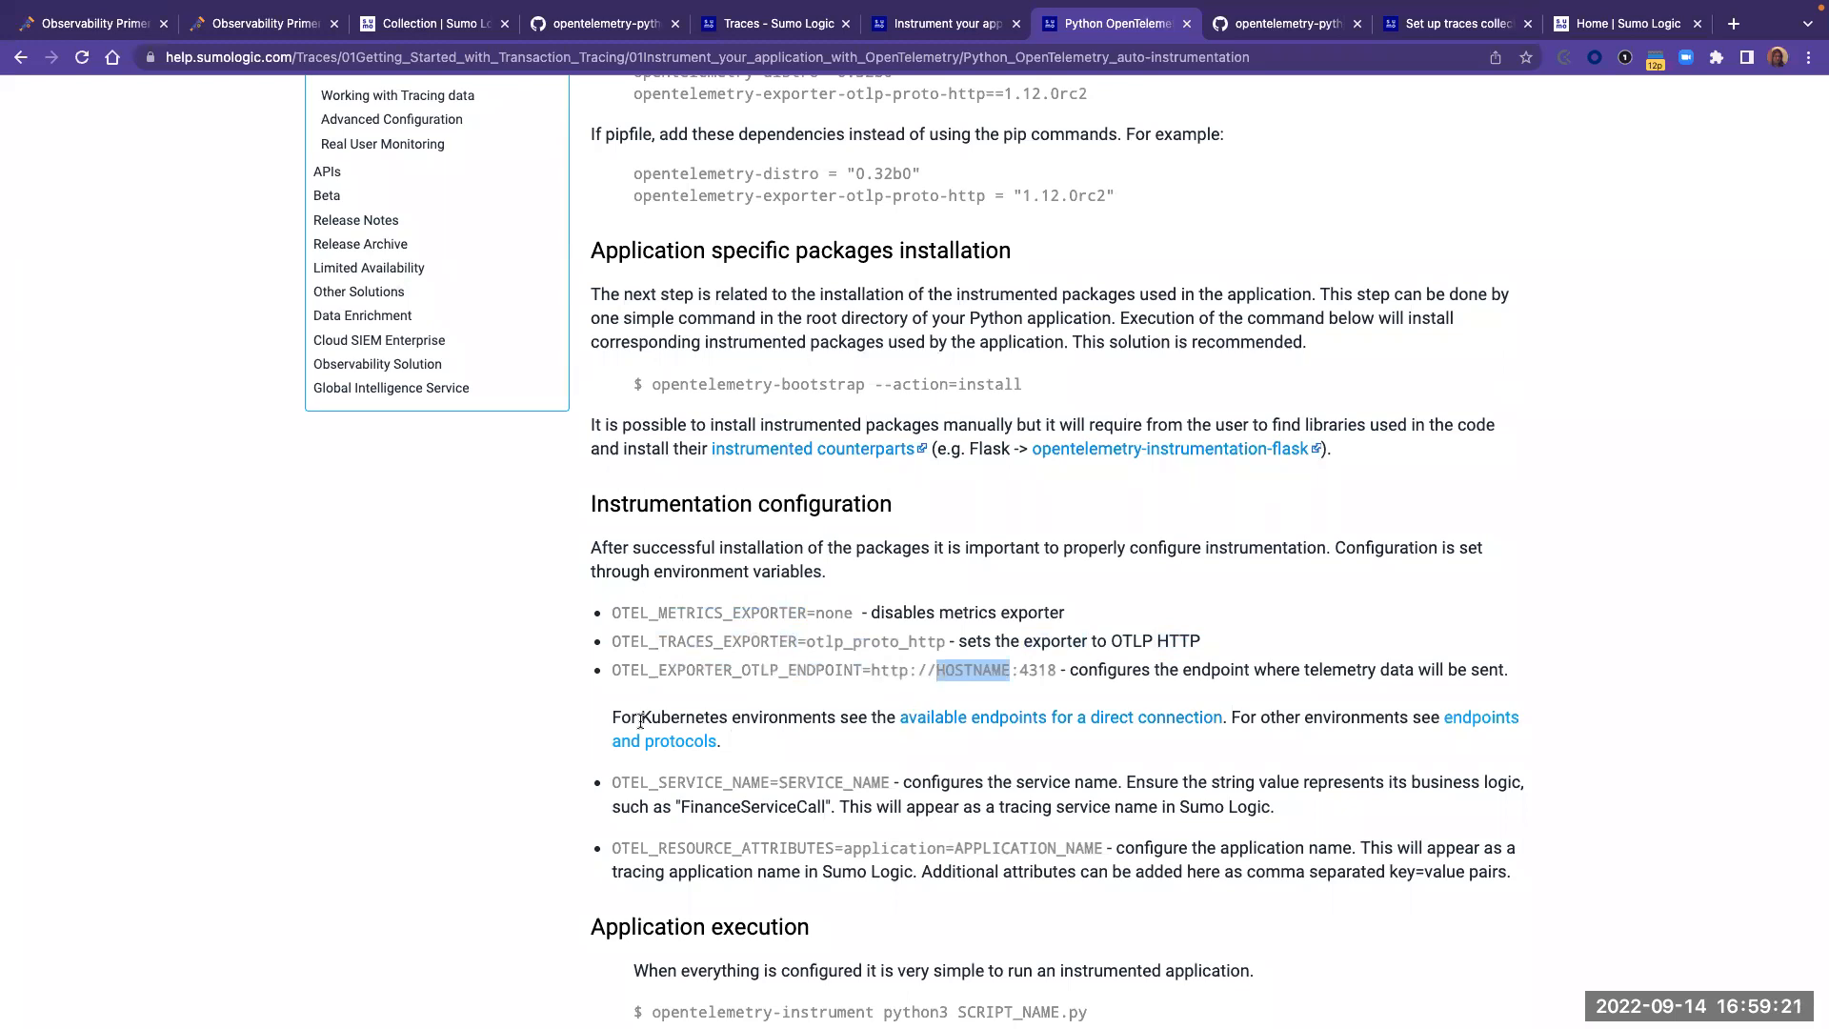
drag(641, 717, 850, 727)
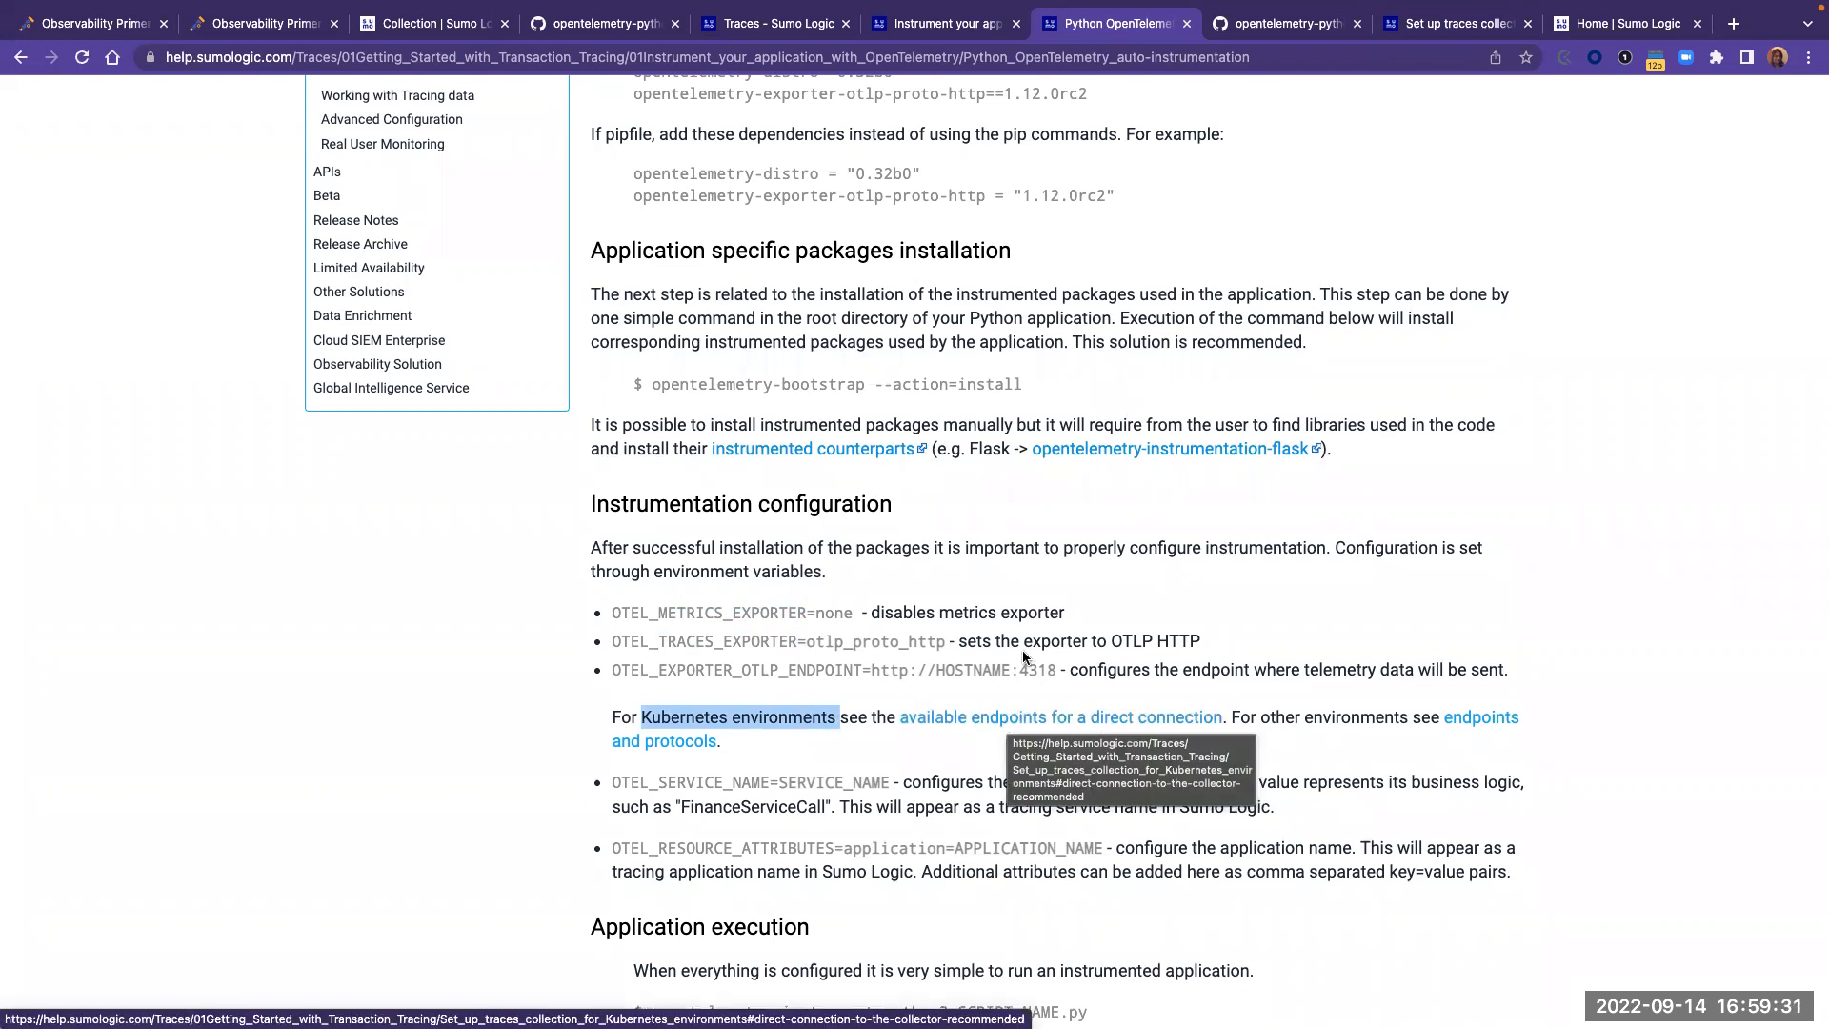
- Review the OTLP endpoint URL and its HOSTNAME part, plus the OTEL_SERVICE_NAME and OTEL_RESOURCE_ATTRIBUTES entries in the guide
click(1057, 670)
drag(1058, 670, 867, 670)
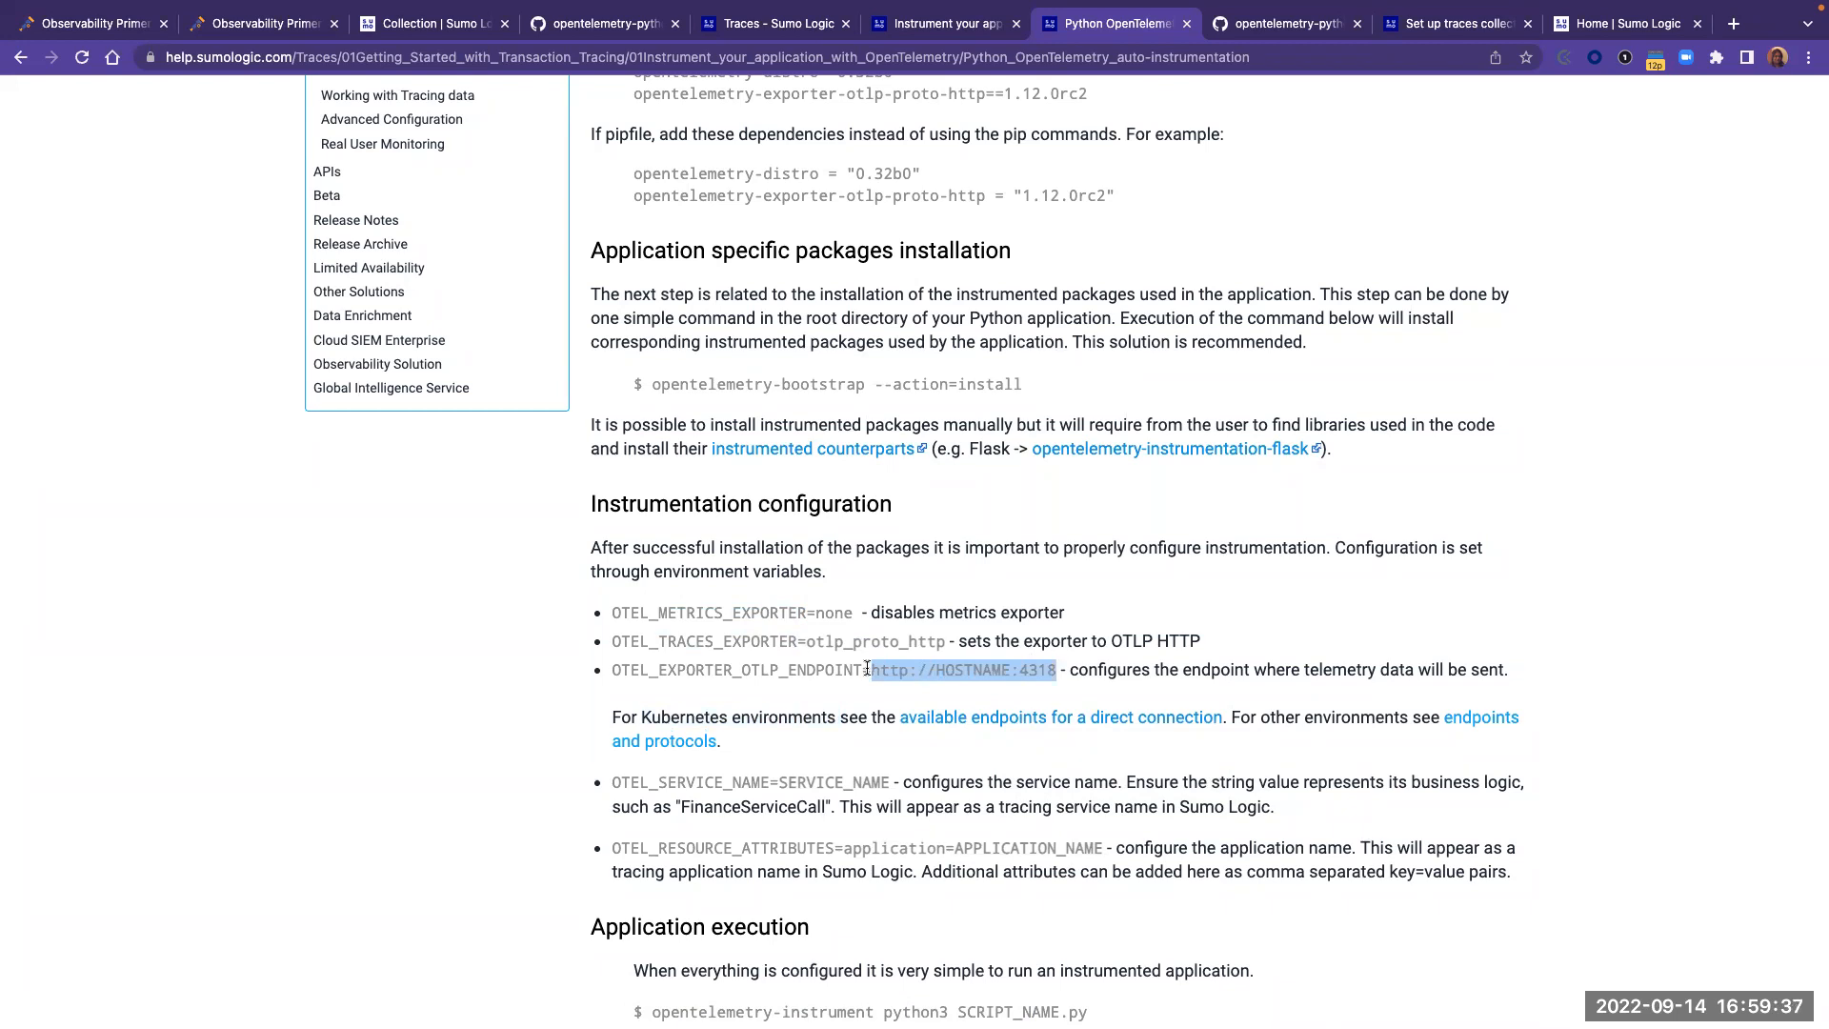
click(992, 668)
drag(1007, 670, 933, 668)
scroll(959, 661, down, 4)
drag(609, 616, 1101, 684)
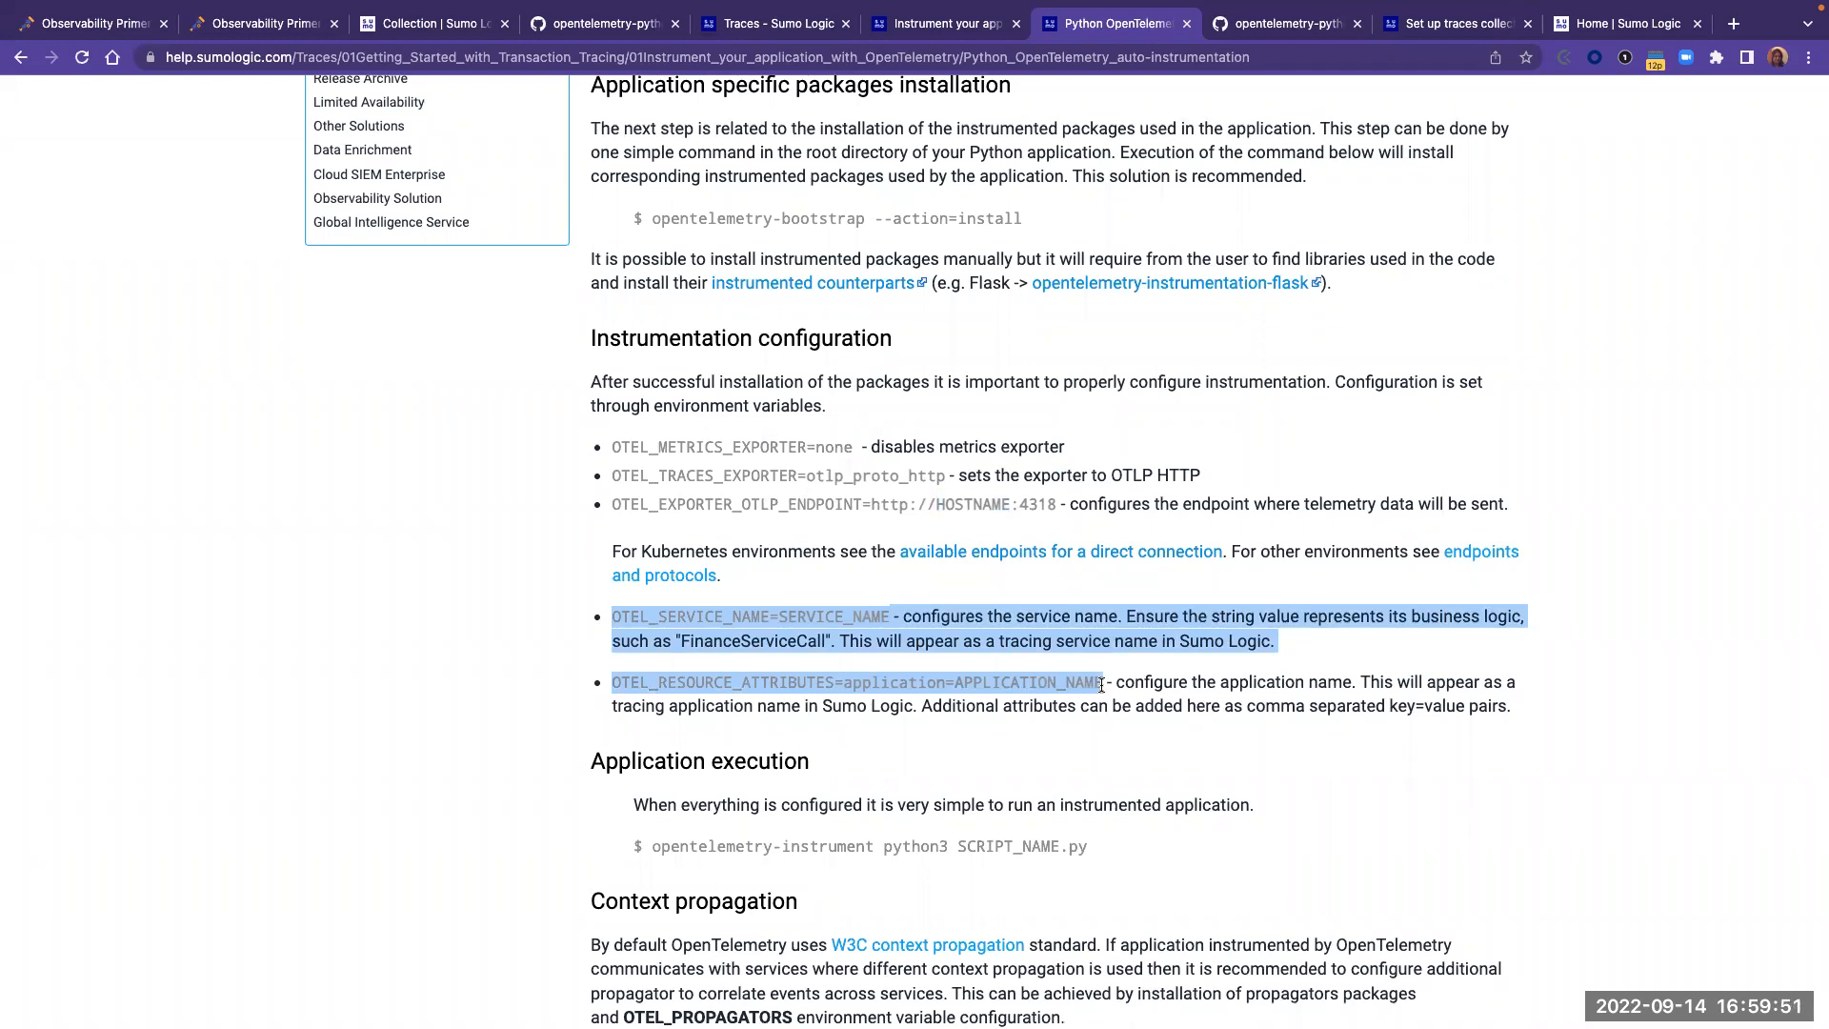
- Switch to Visual Studio Code and clear the flask_env terminal
key(ctrl+Right)
key(ctrl+Right)
key(ctrl+Right)
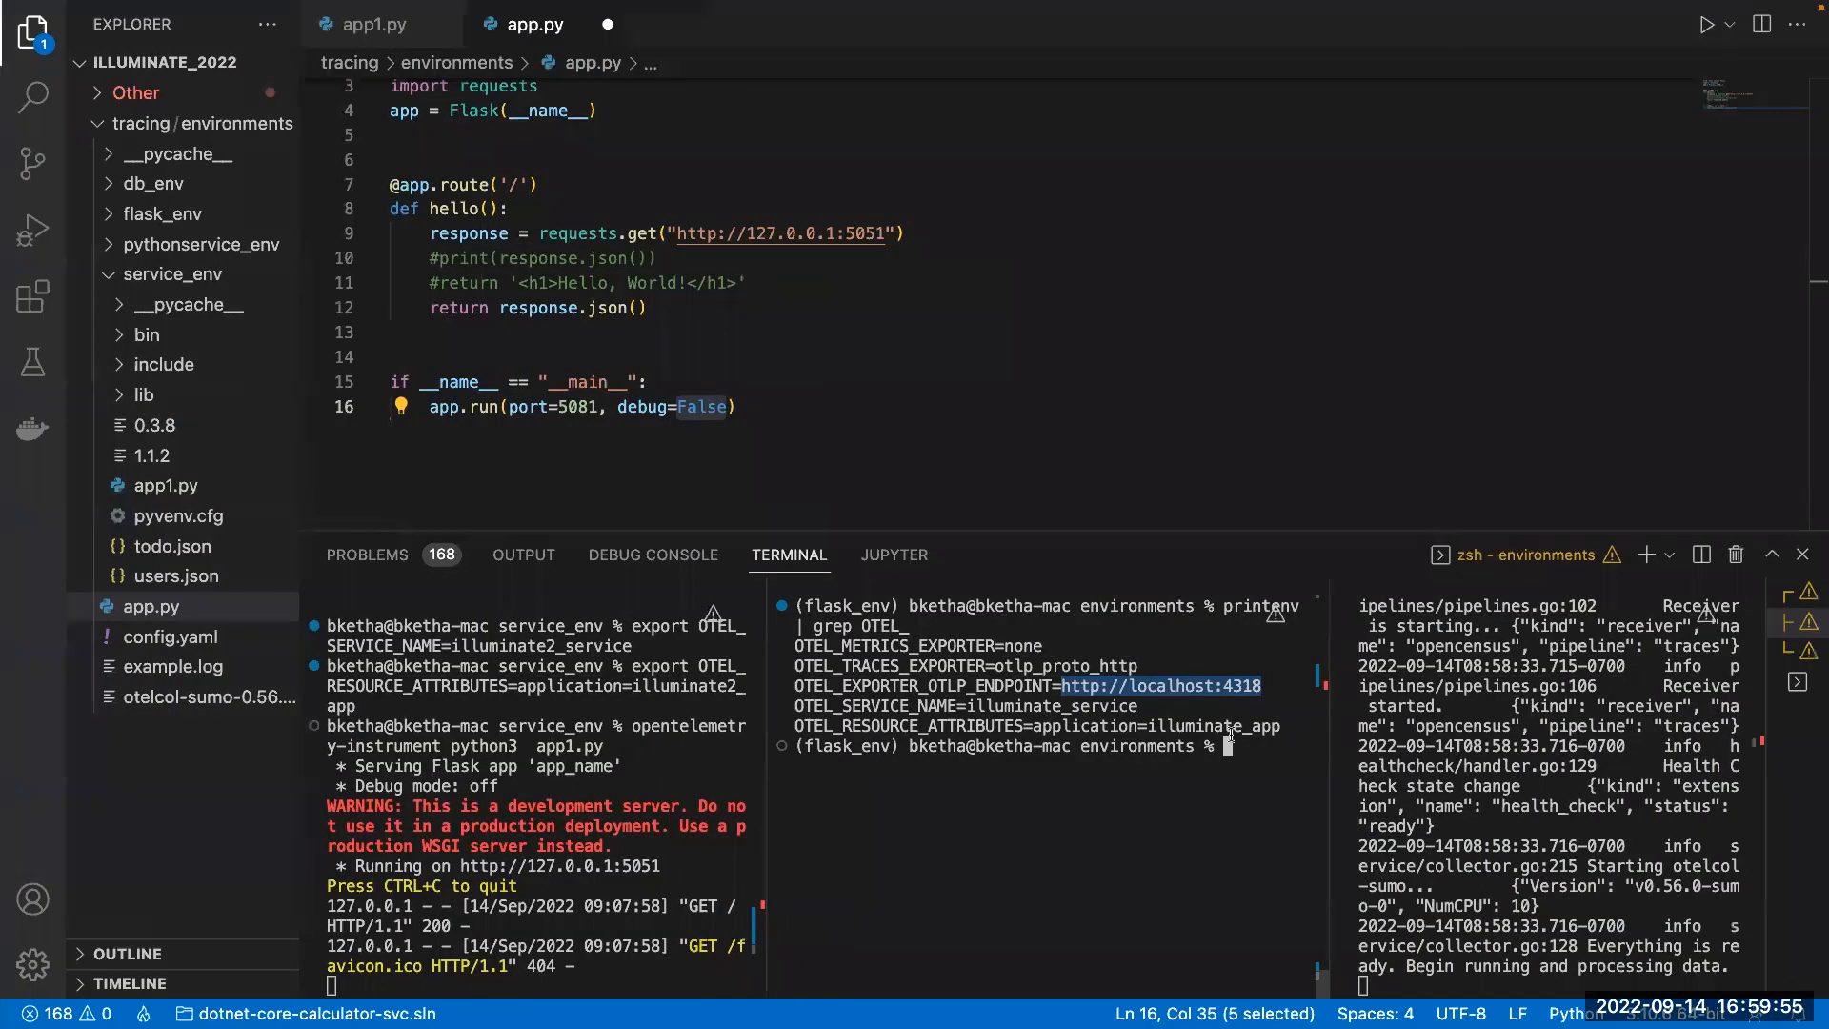
click(1253, 750)
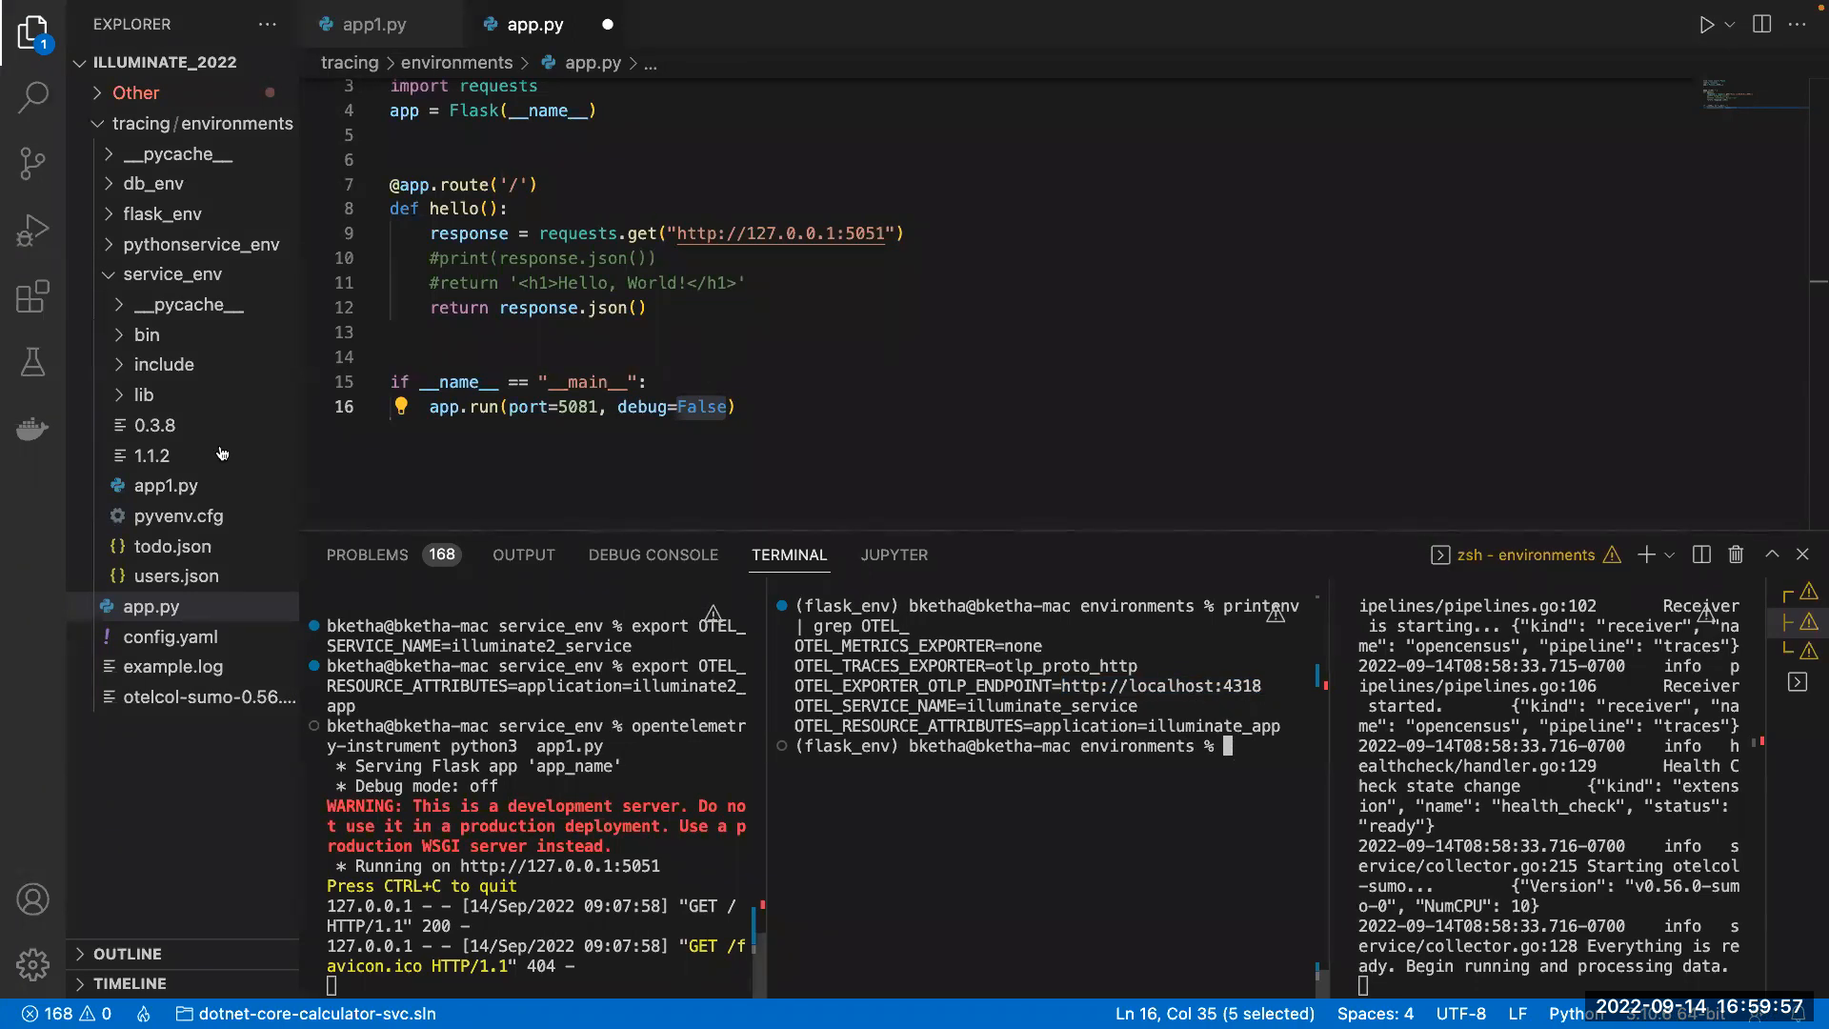
key(super+k)
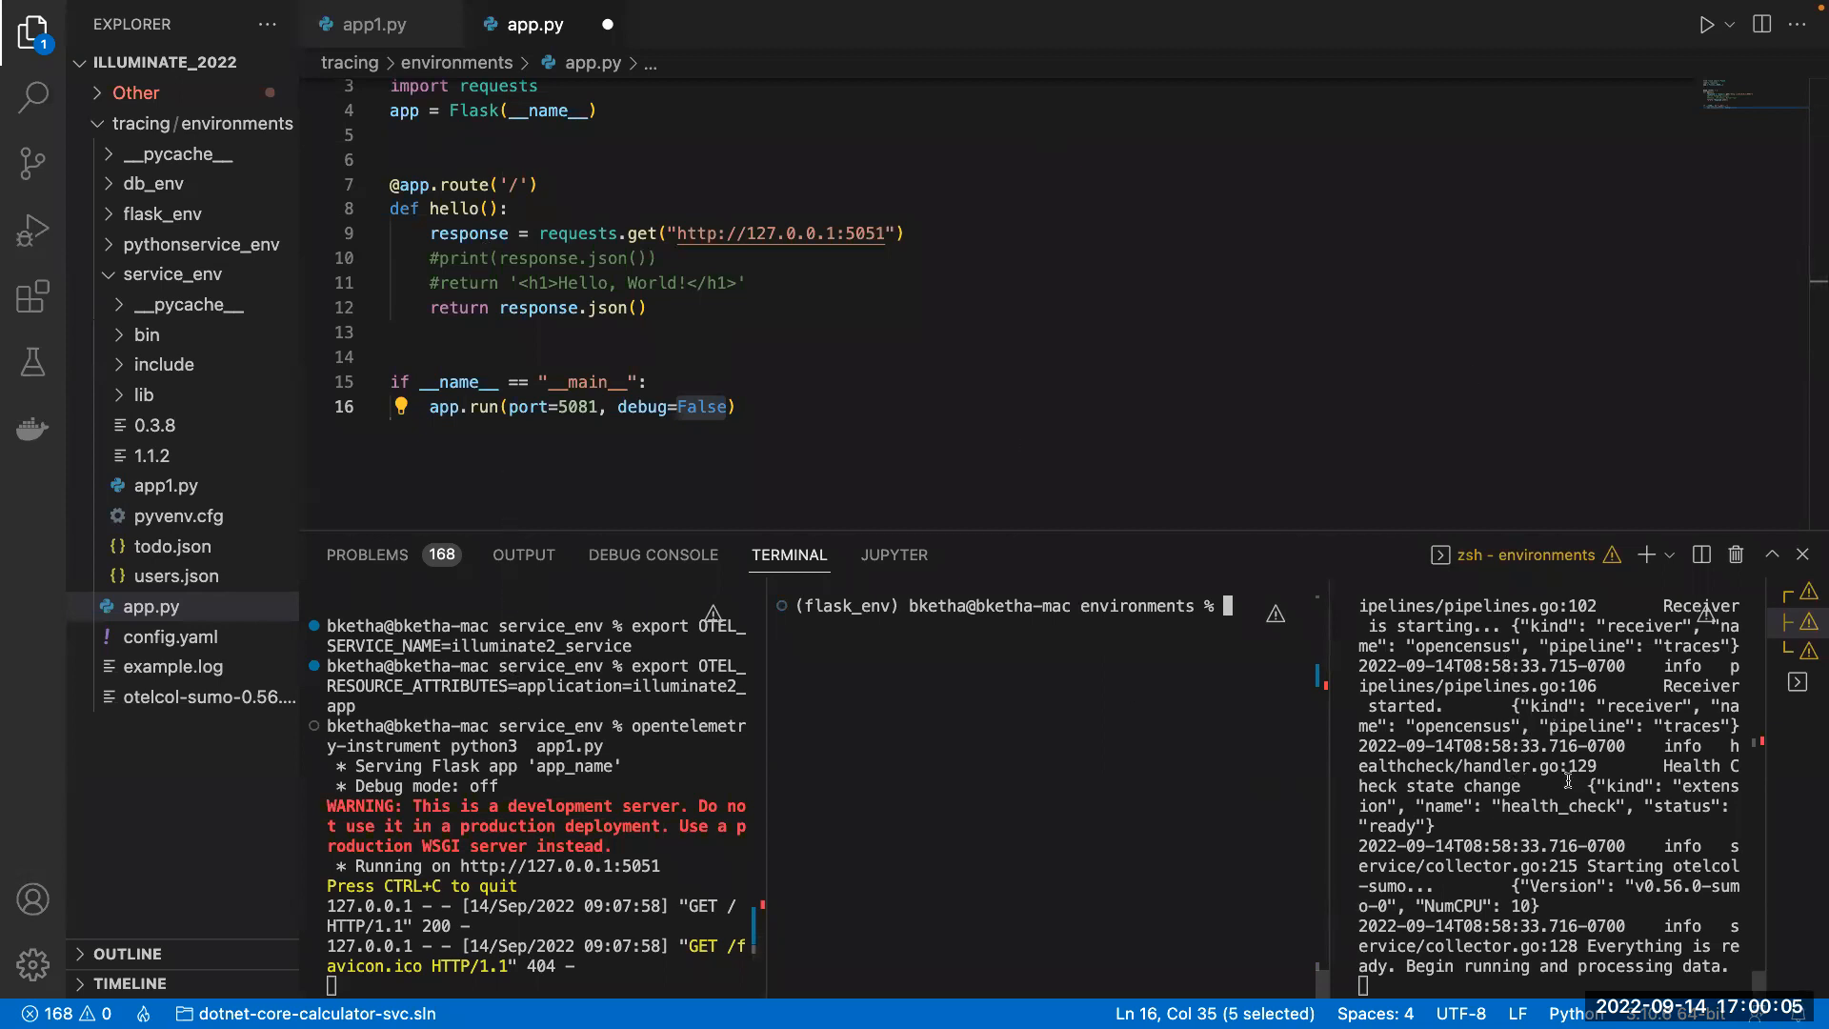
- Review the service_env terminal's OTEL exports, the opentelemetry-instrument command that launched app1.py and the address it runs on
click(1534, 749)
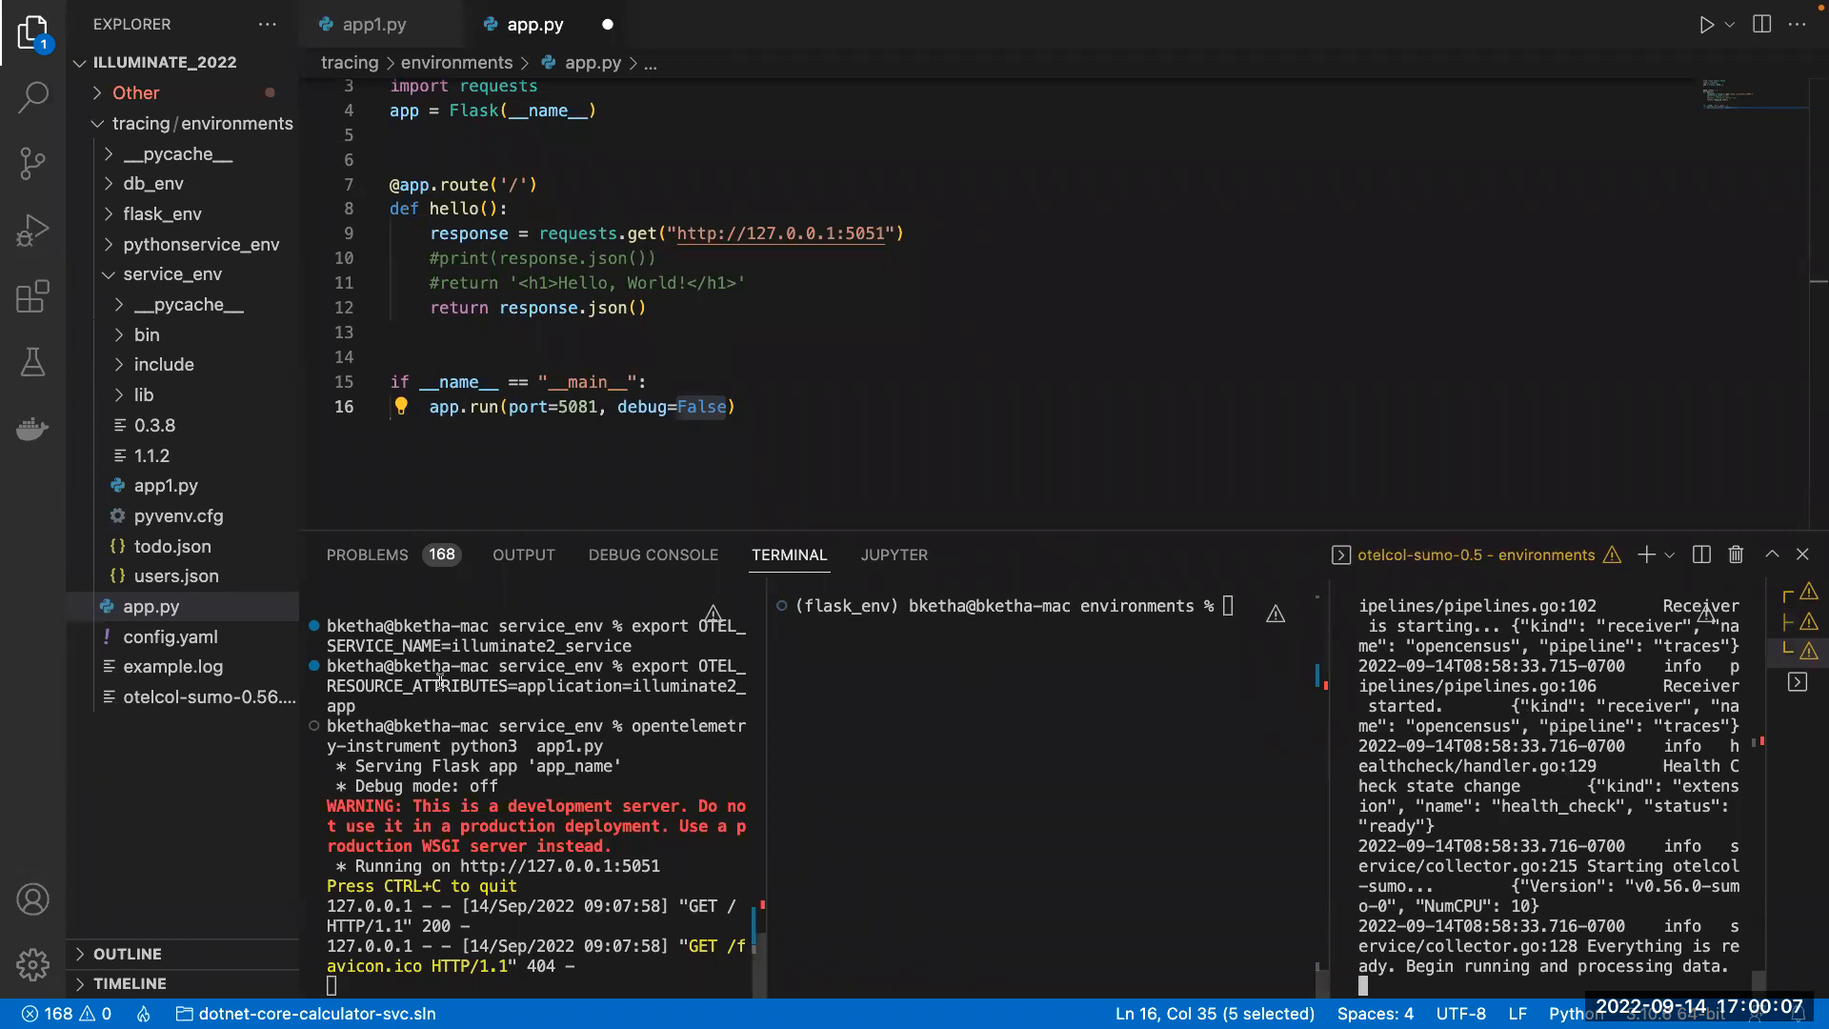
click(1226, 606)
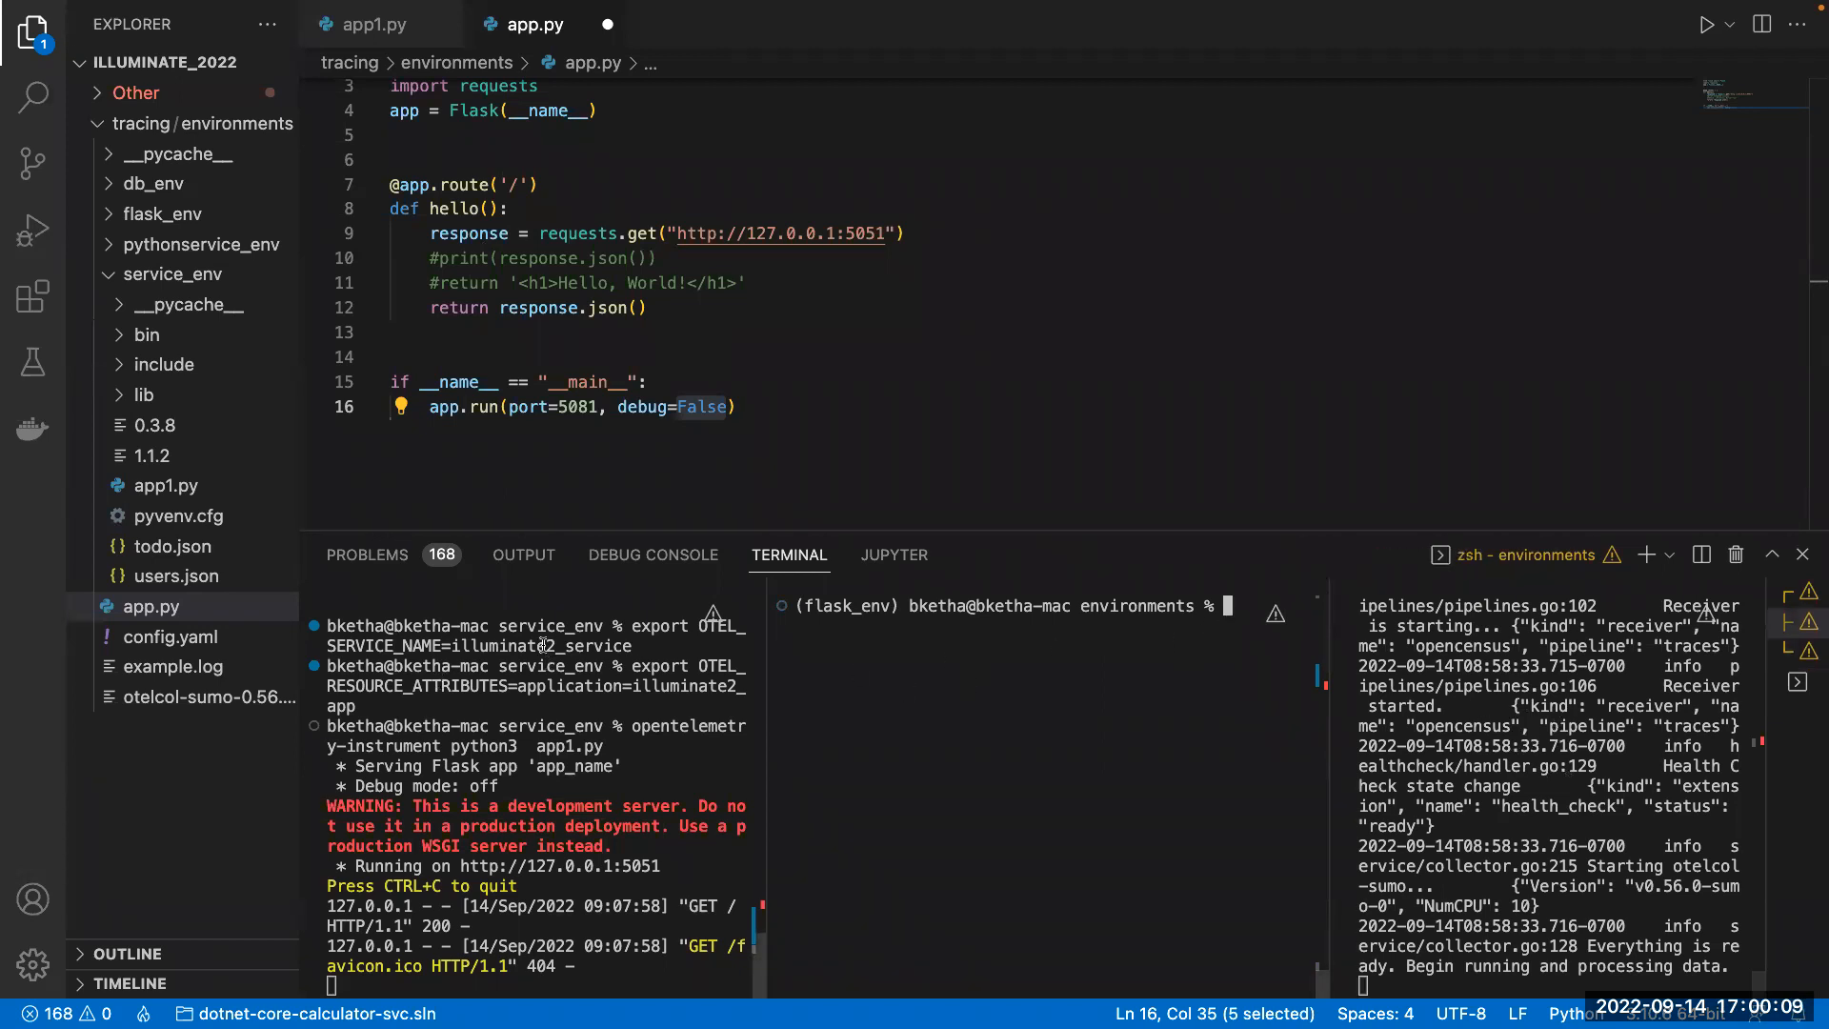
scroll(505, 821, up, 5)
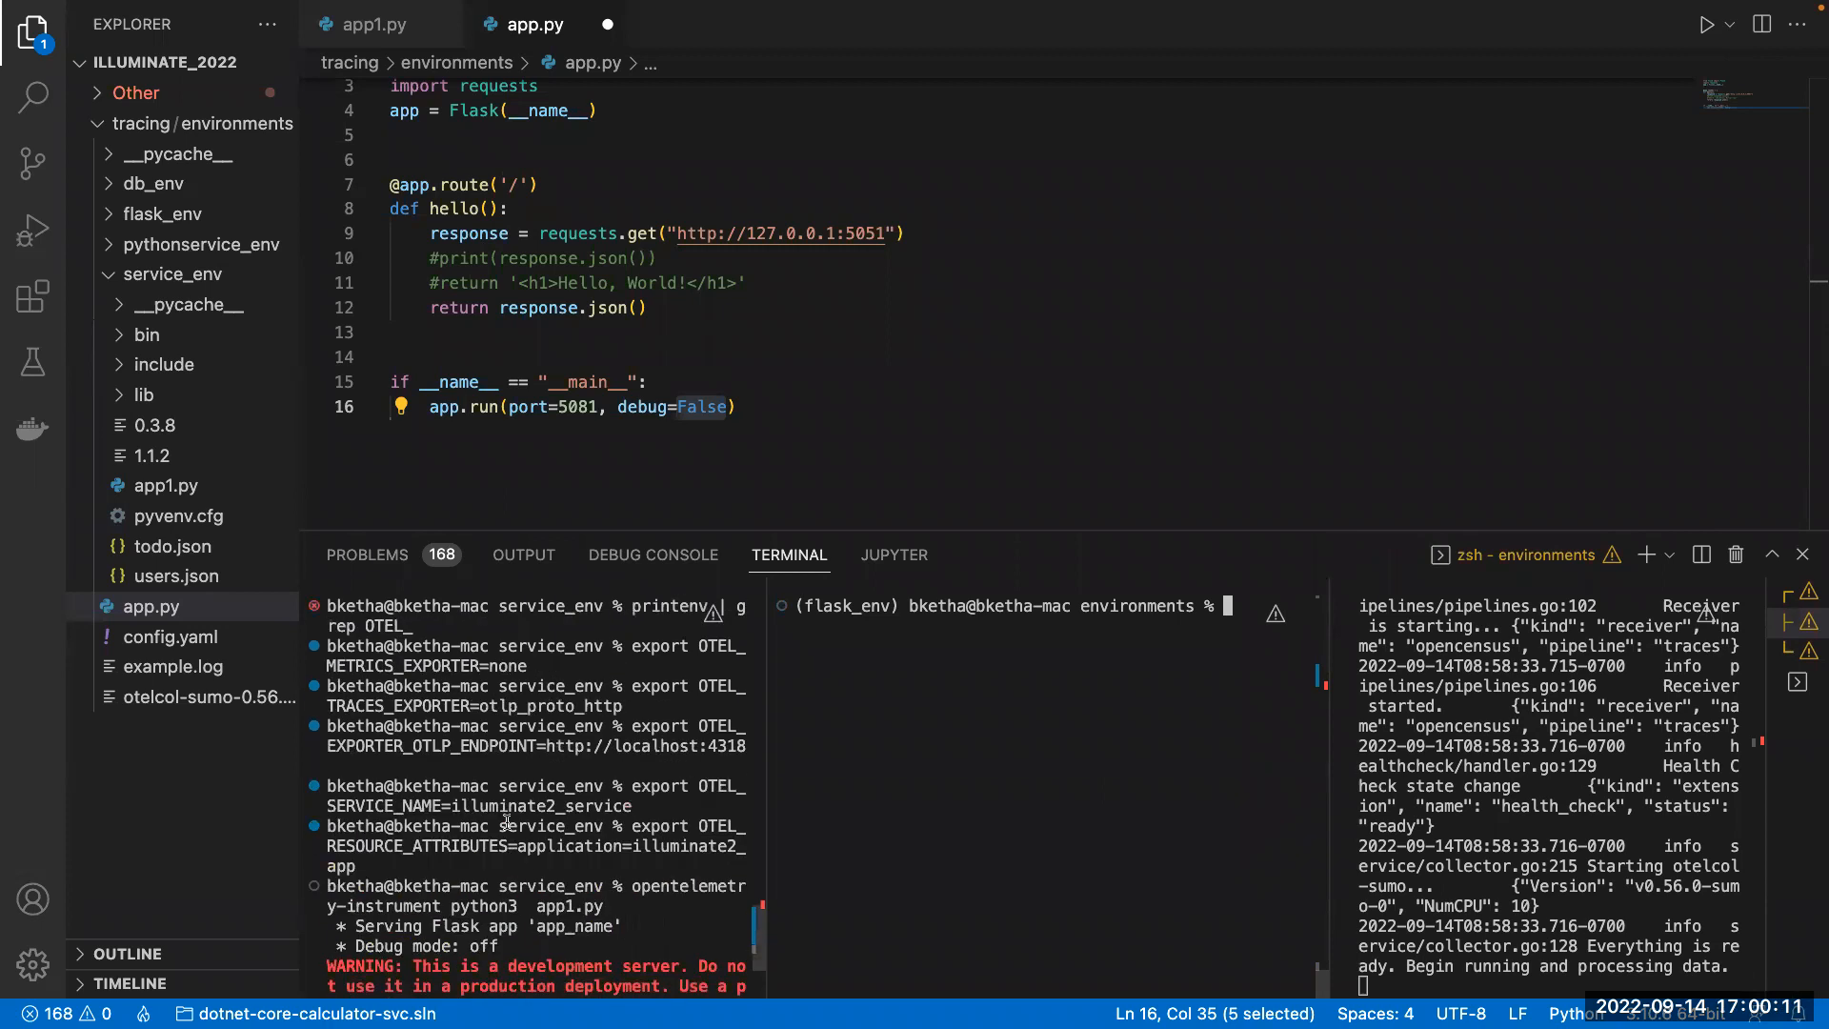
scroll(510, 816, down, 5)
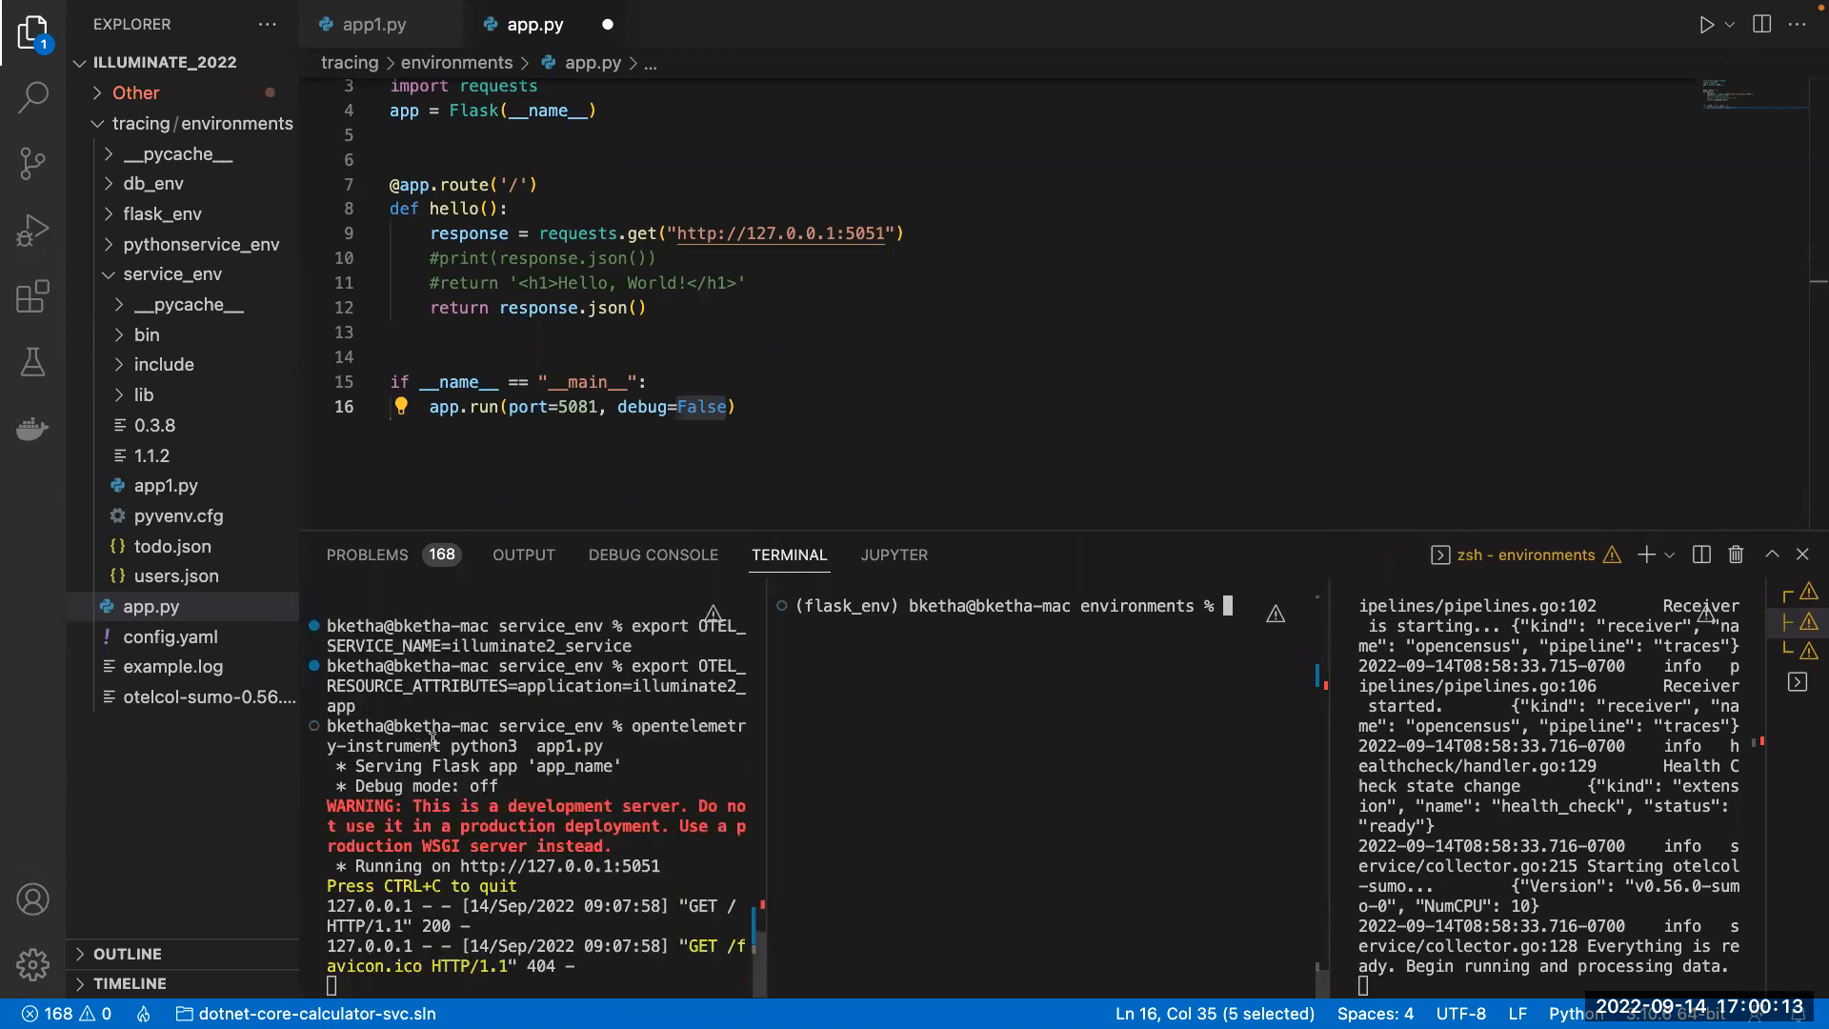
drag(631, 726, 651, 748)
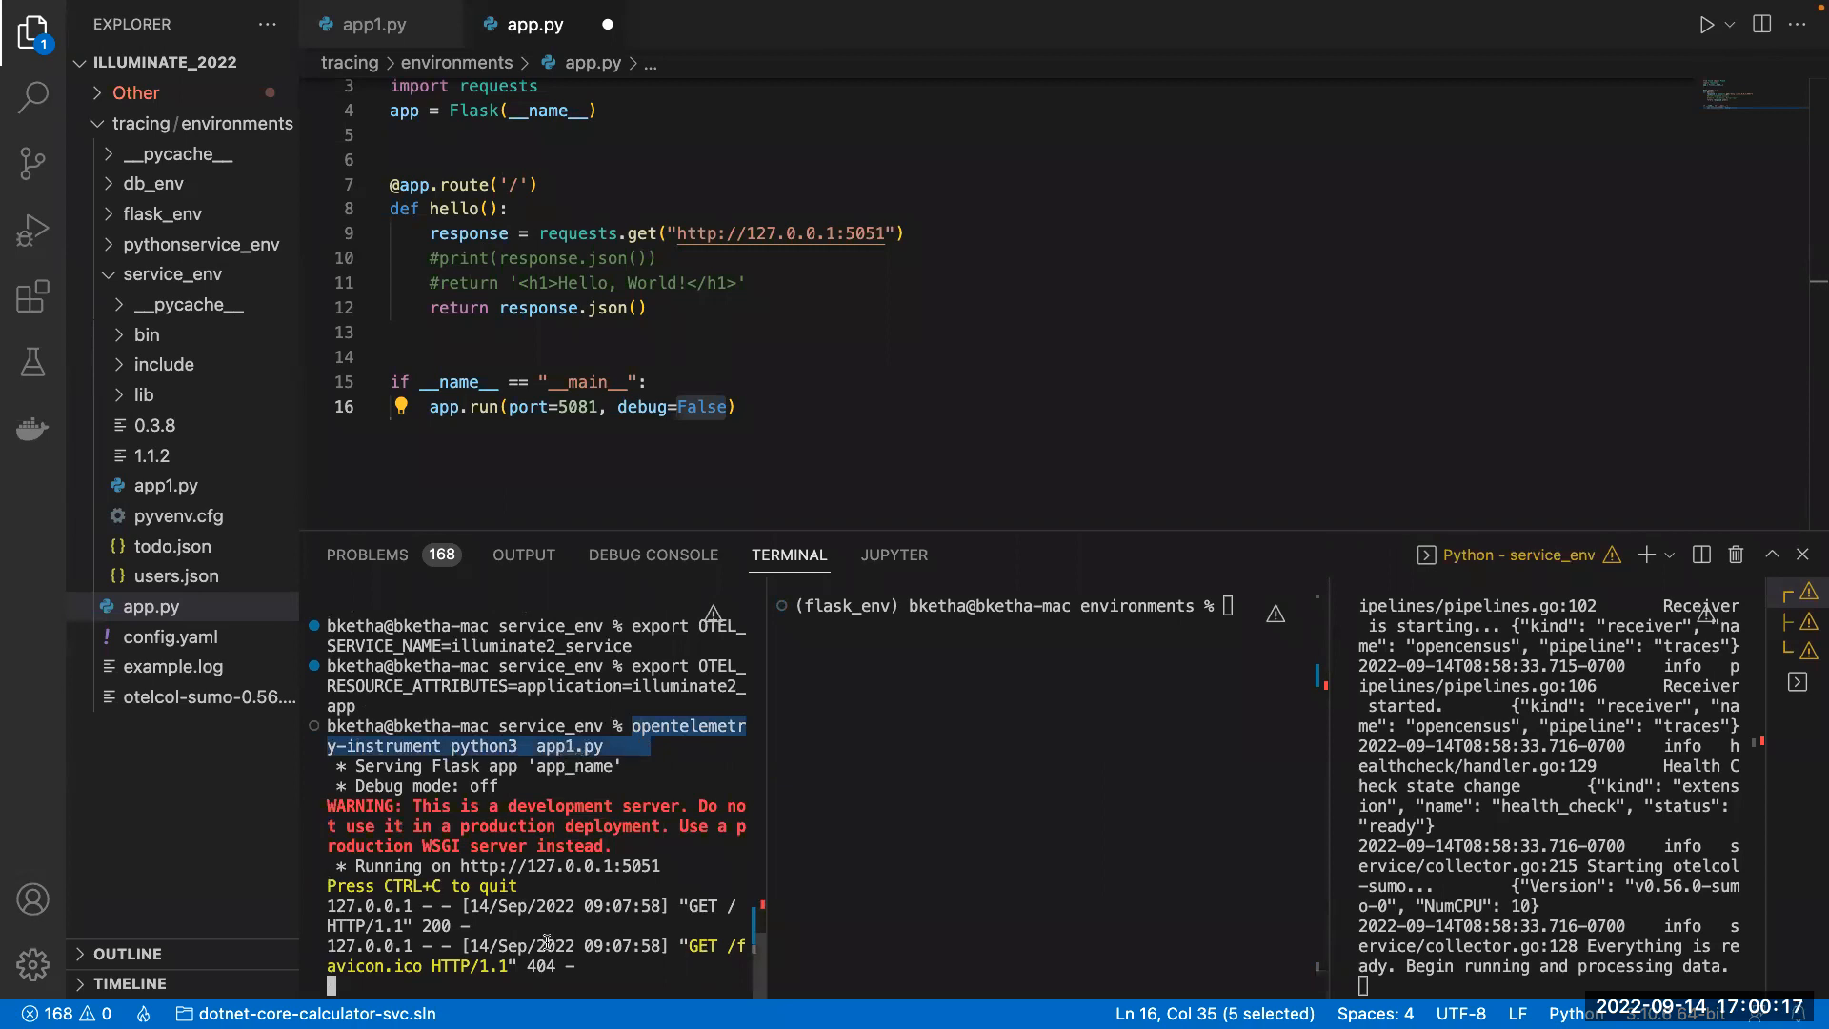
drag(688, 865, 461, 866)
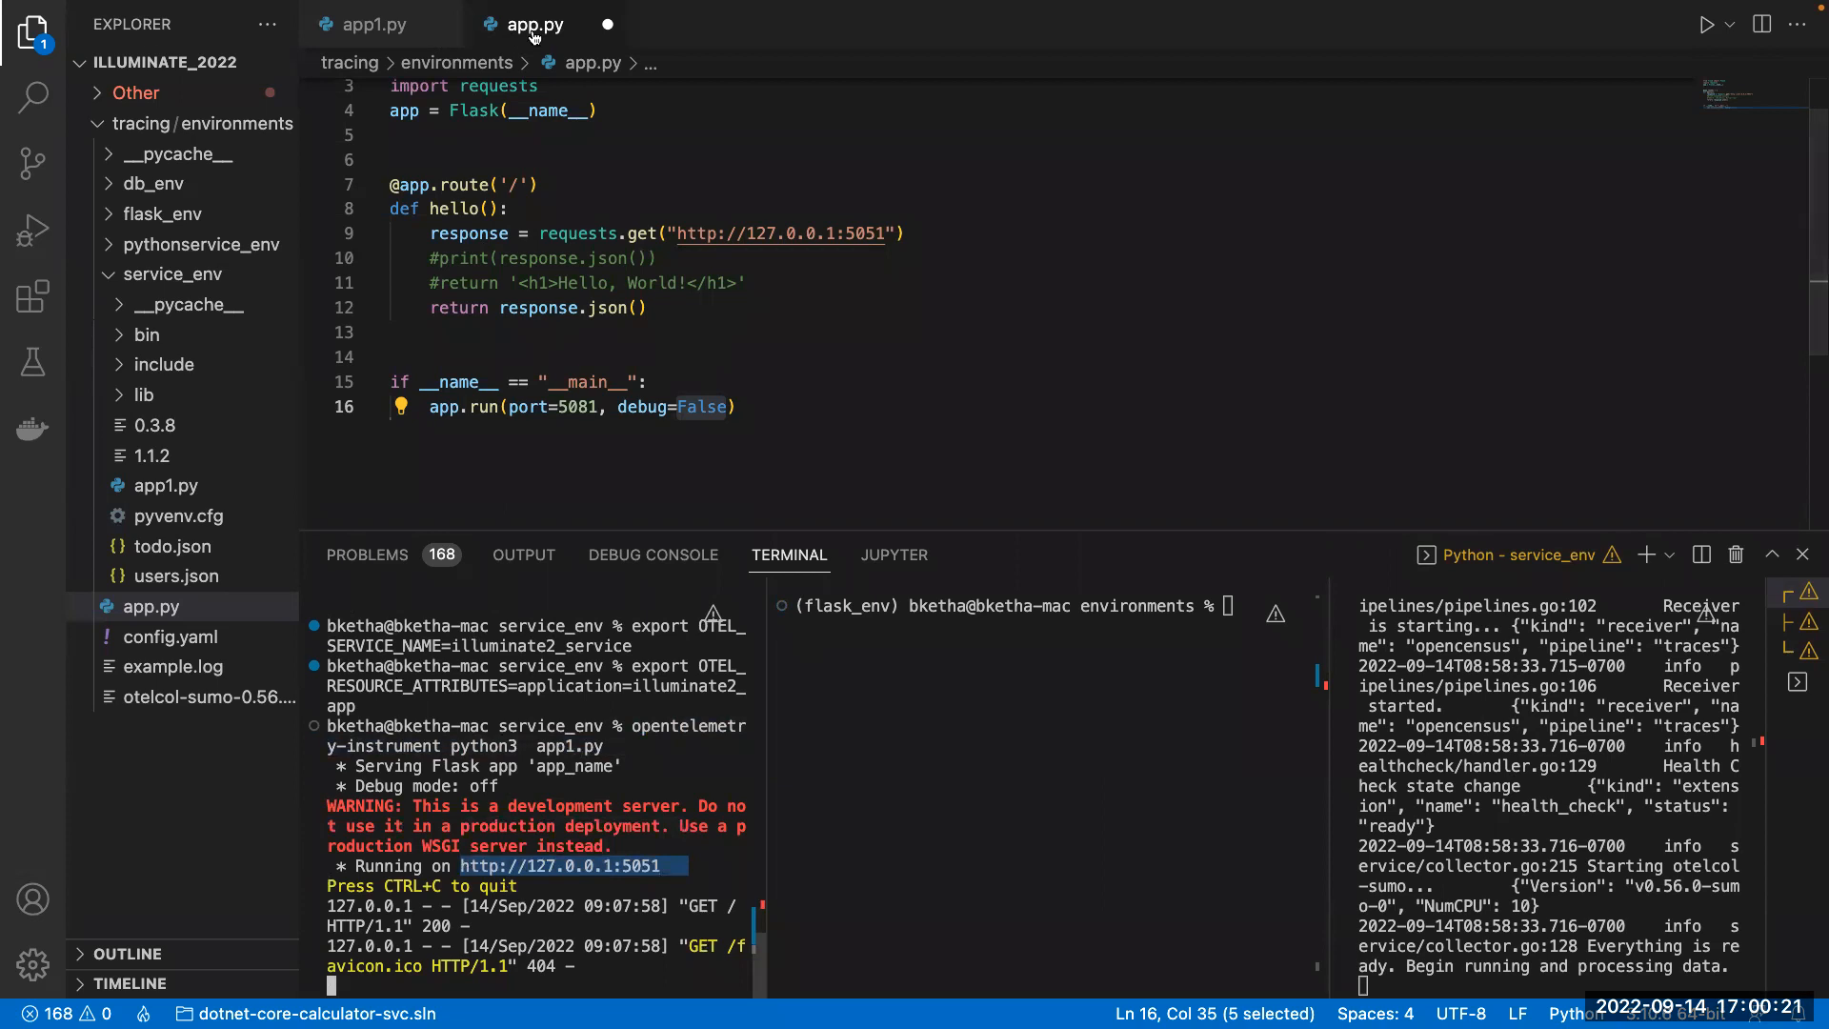
- Compare the port settings in the app.run lines of app1.py and app.py
click(350, 25)
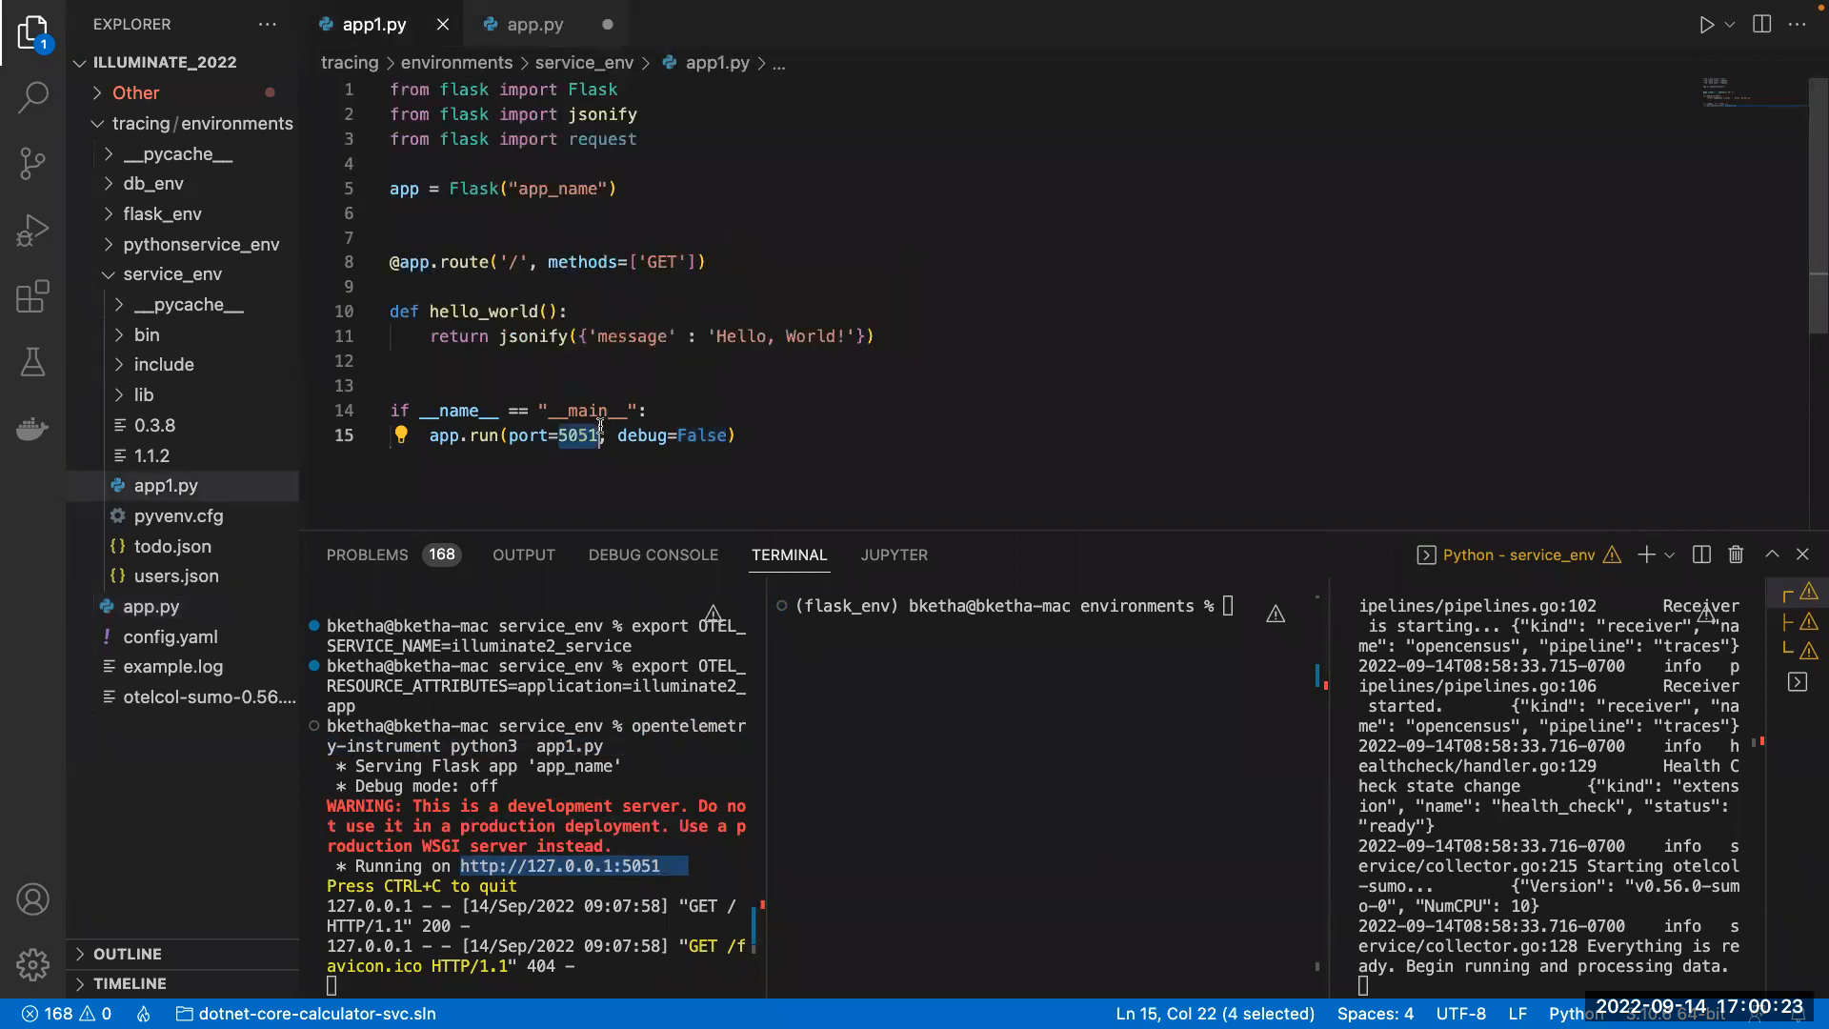
click(519, 25)
drag(597, 407, 558, 407)
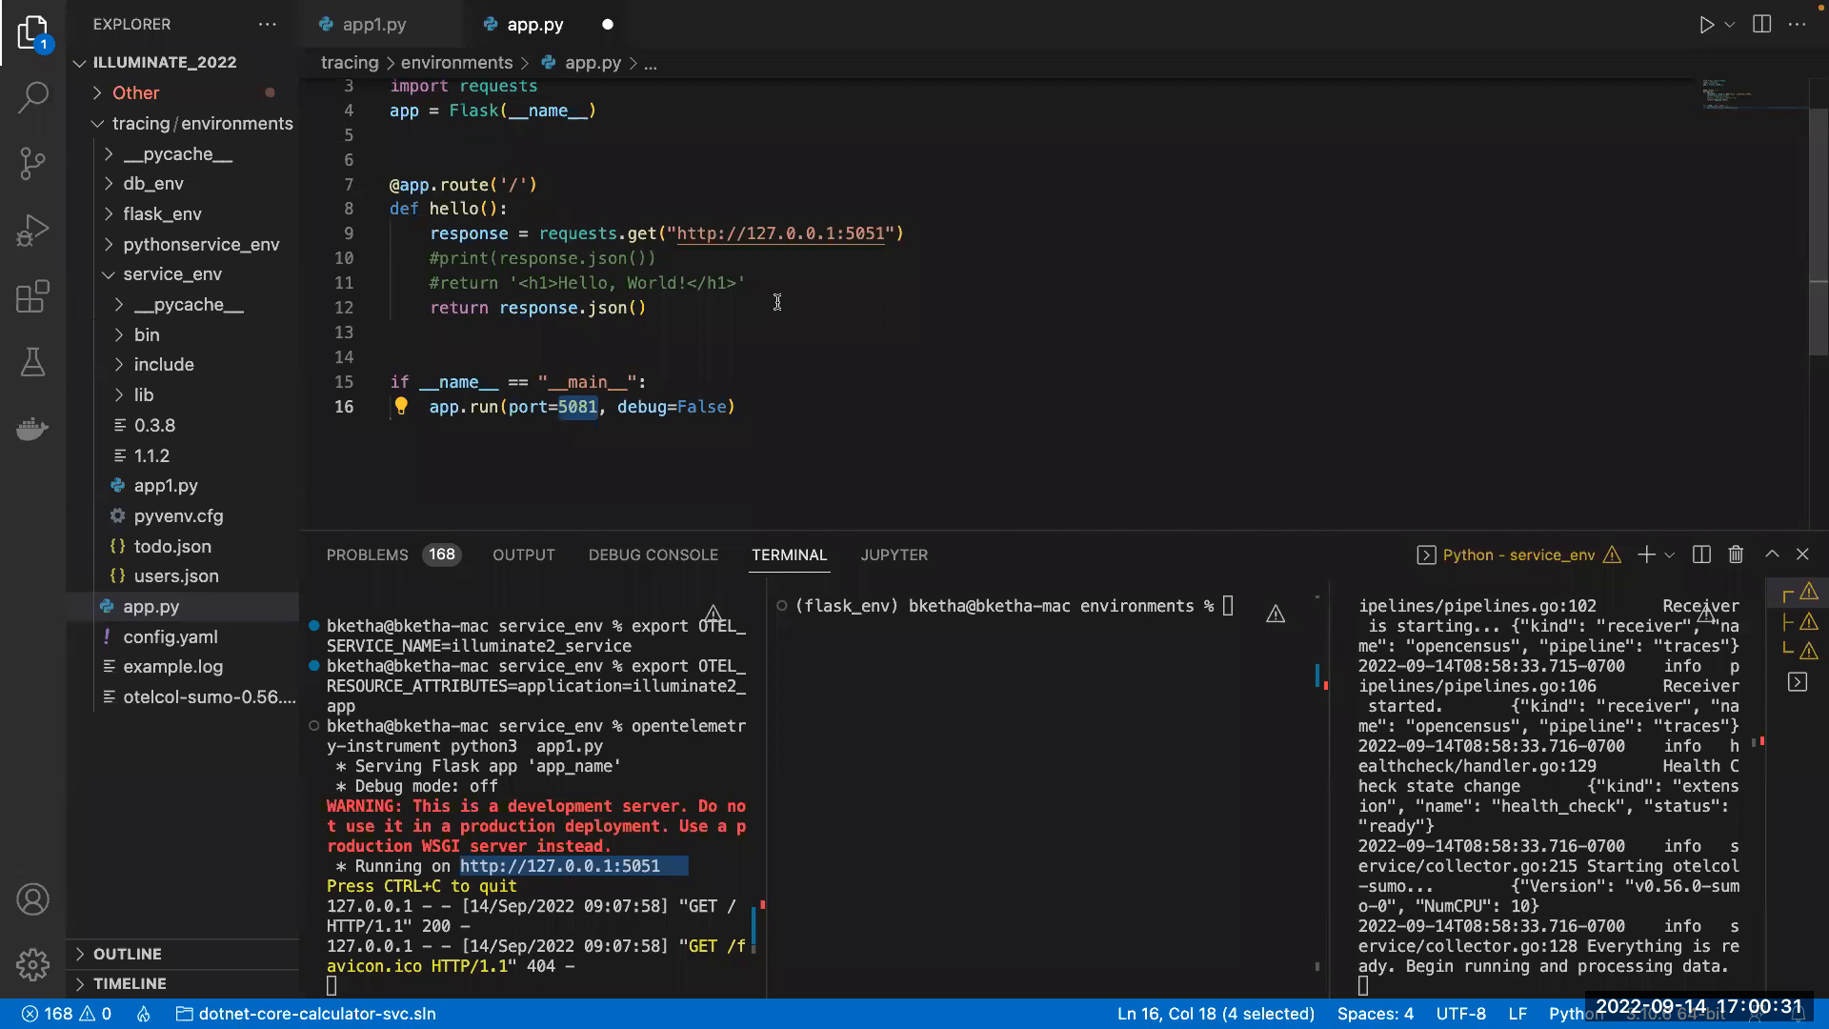
click(942, 623)
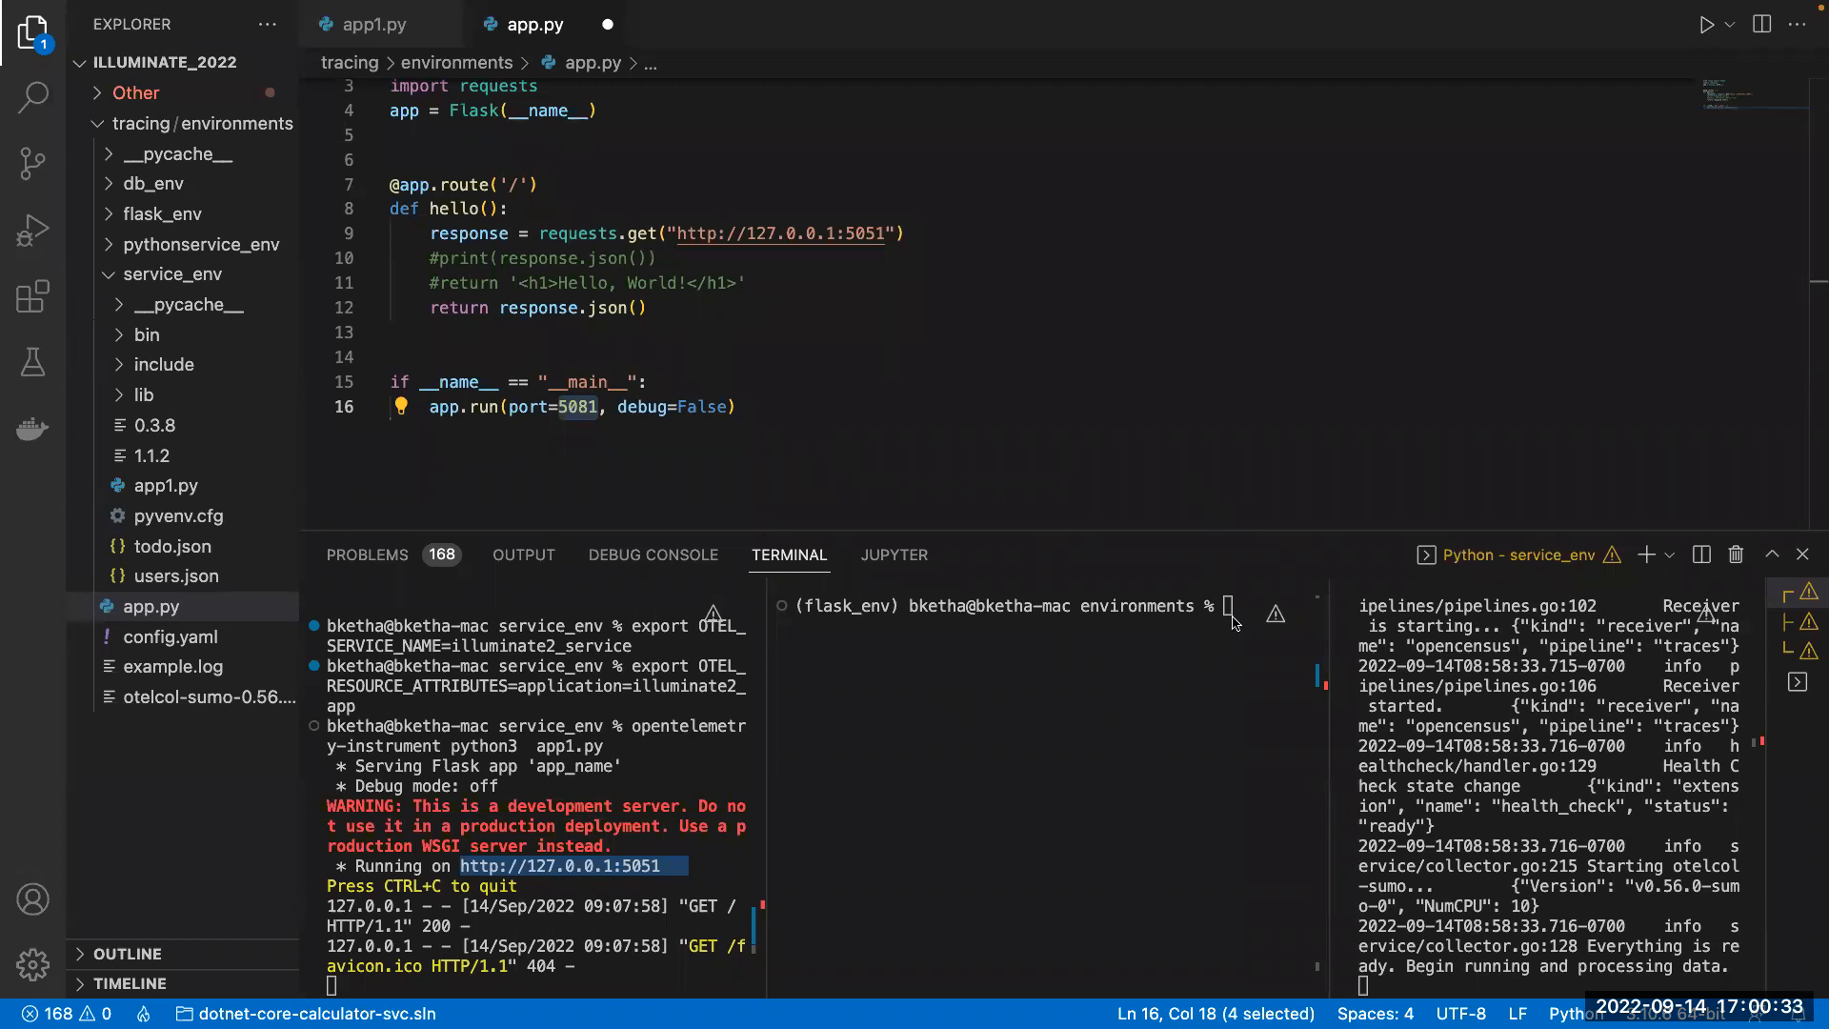
key(super+Tab)
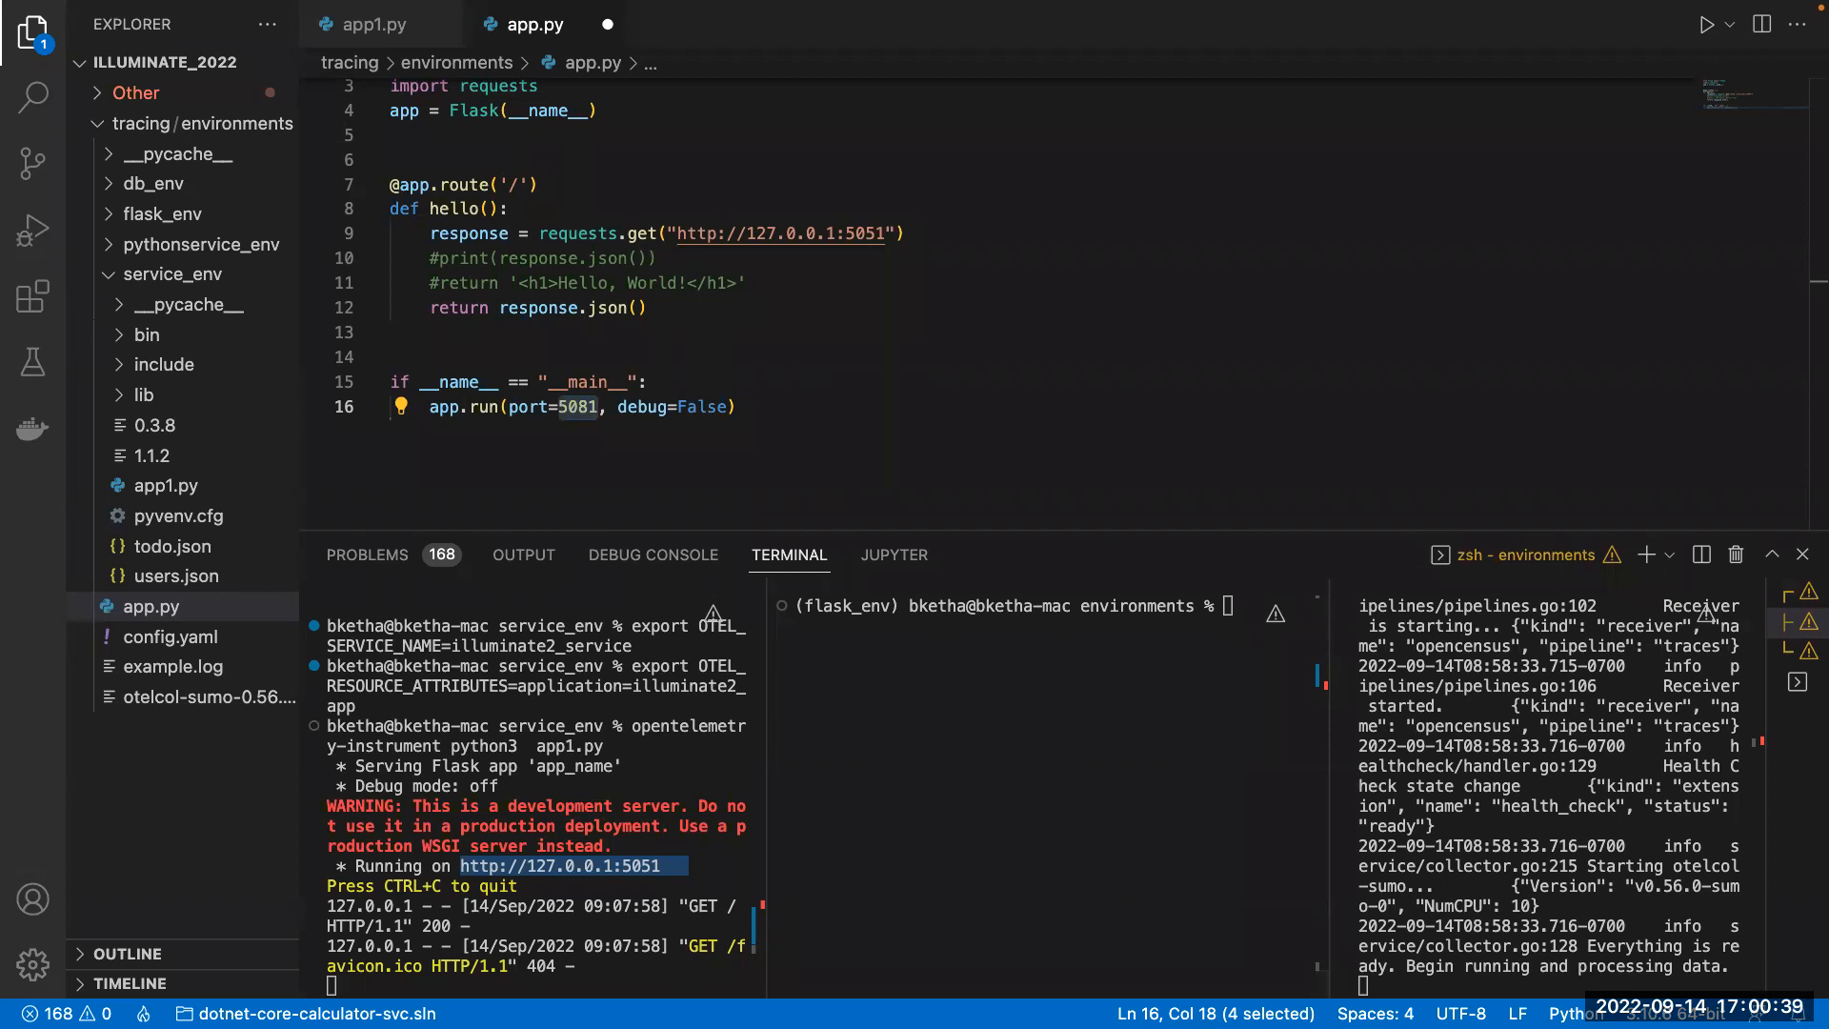
click(1217, 605)
click(515, 481)
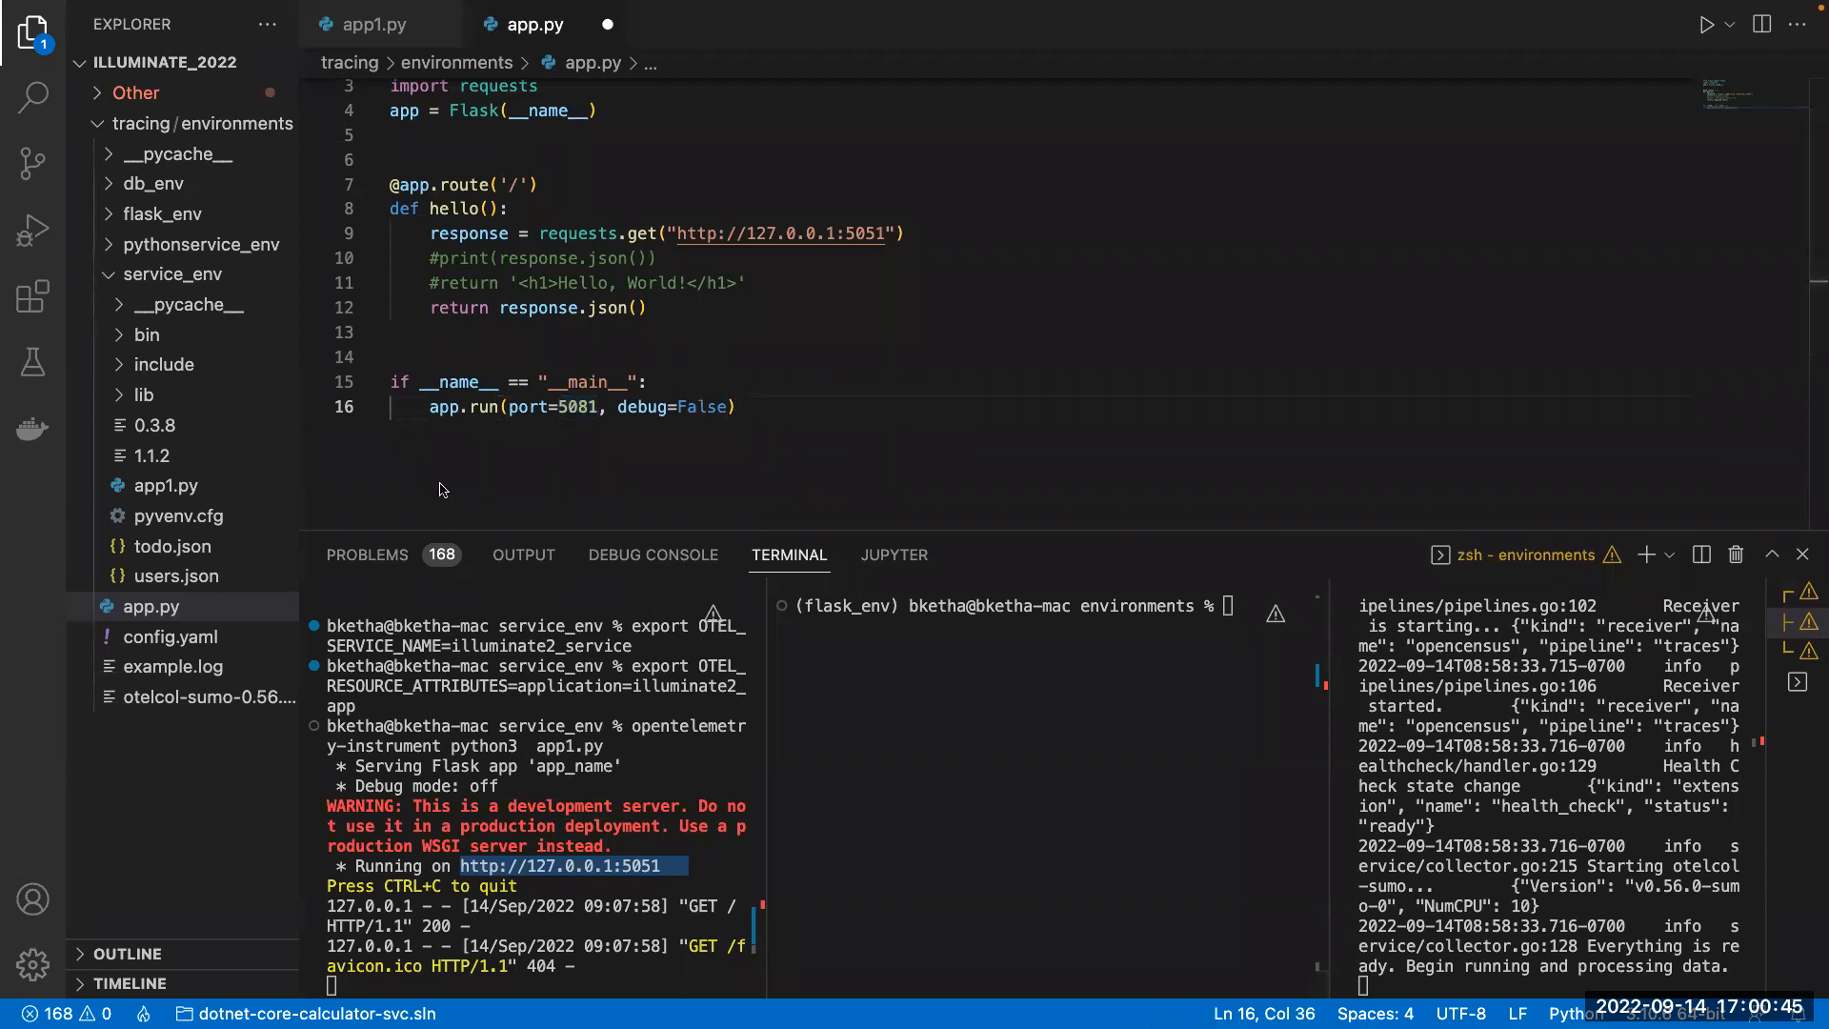
key(Return)
key(Return)
text(export OTEL_METRICS_EXPORTER=none export OTEL_TRACES_EXPORTER=otlp_proto_http export OTEL_EXPORTER_OTLP_ENDPOINT=http://localhost:4318 export OTEL_SERVICE_NAME=est_service export OTEL_RESOURCE_ATTRIBUTES=application=test_app)
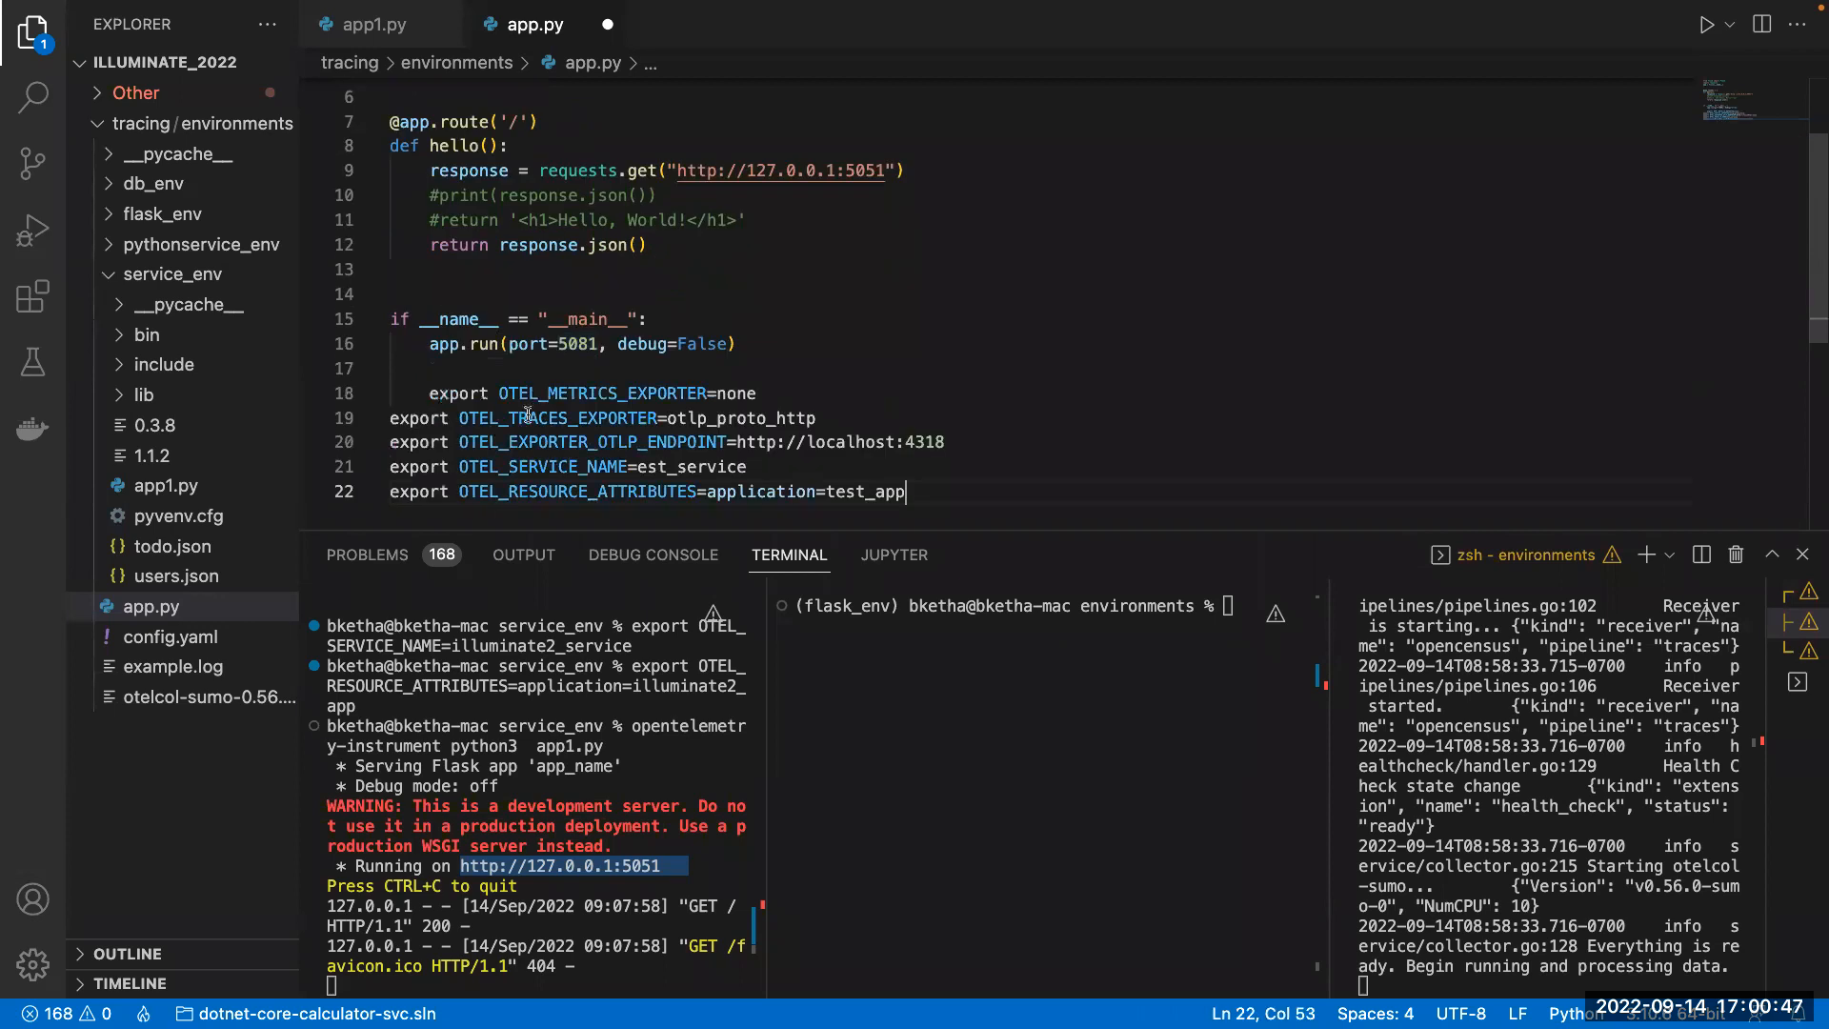
- Change the service name to illuminate2022_service and the application attribute to illuminate2022_app in the export commands in app.py
drag(429, 393, 754, 398)
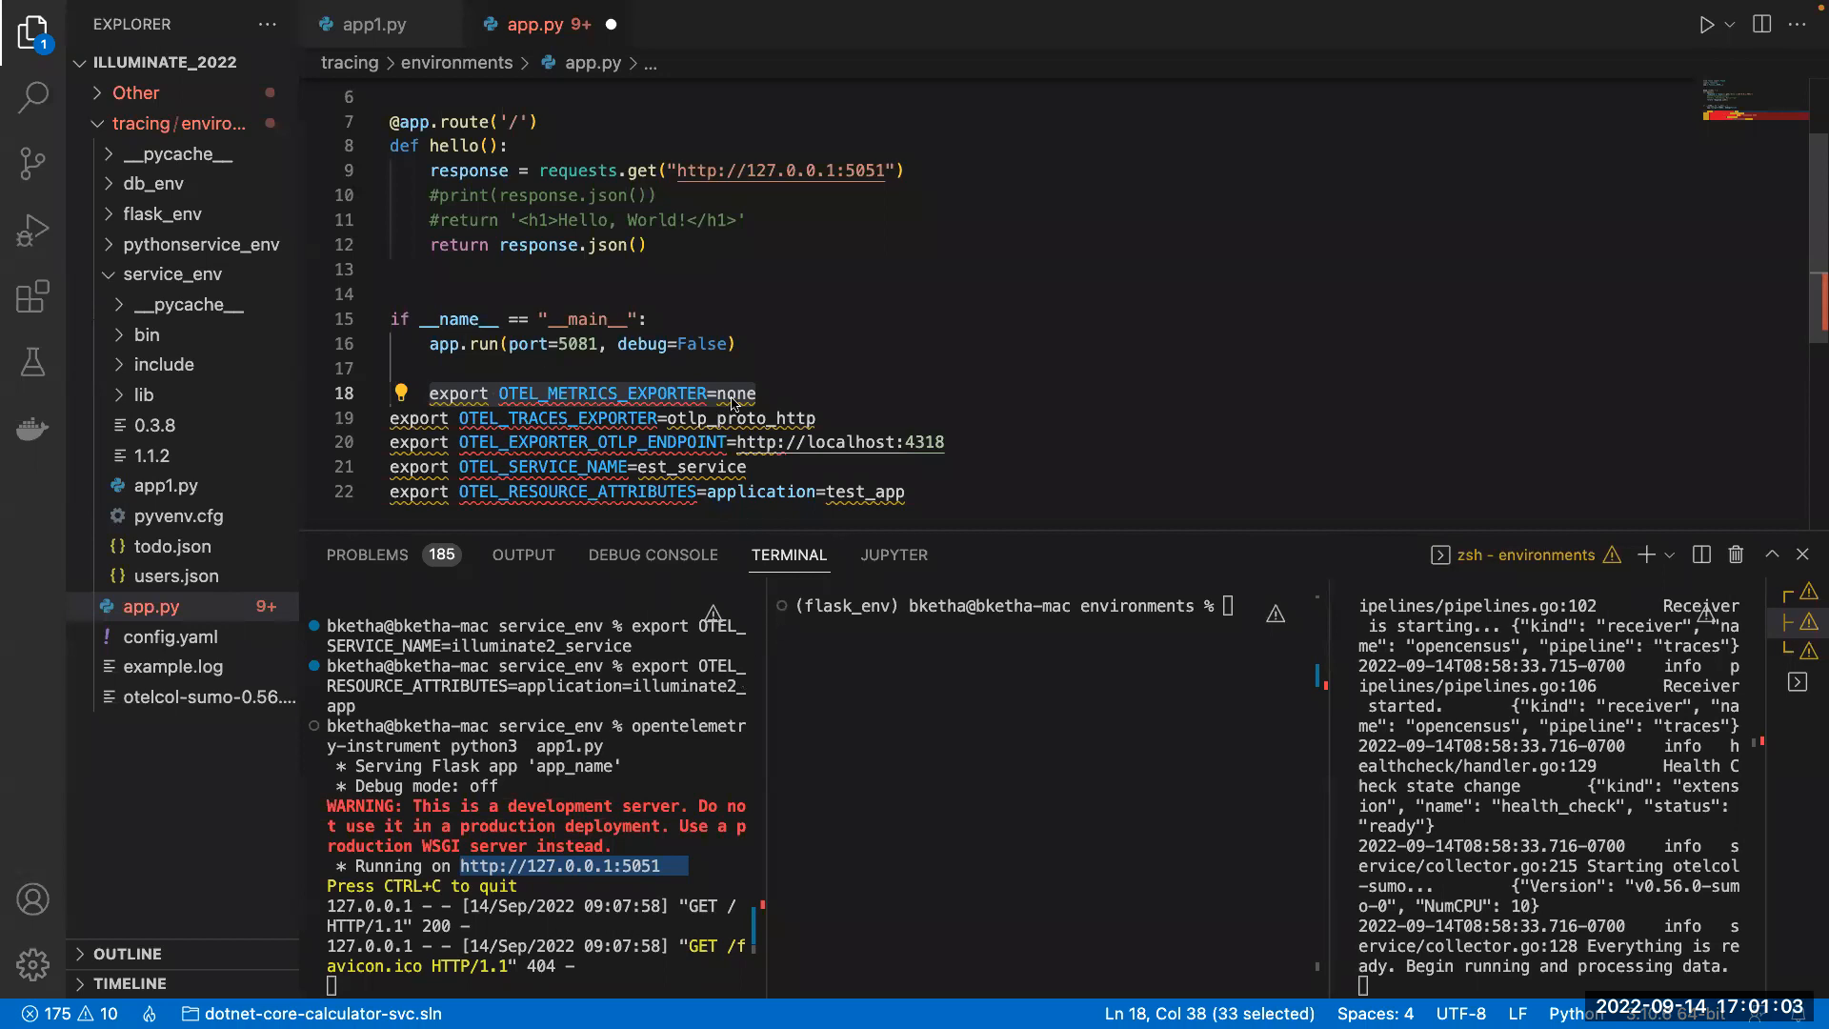
drag(637, 467, 667, 467)
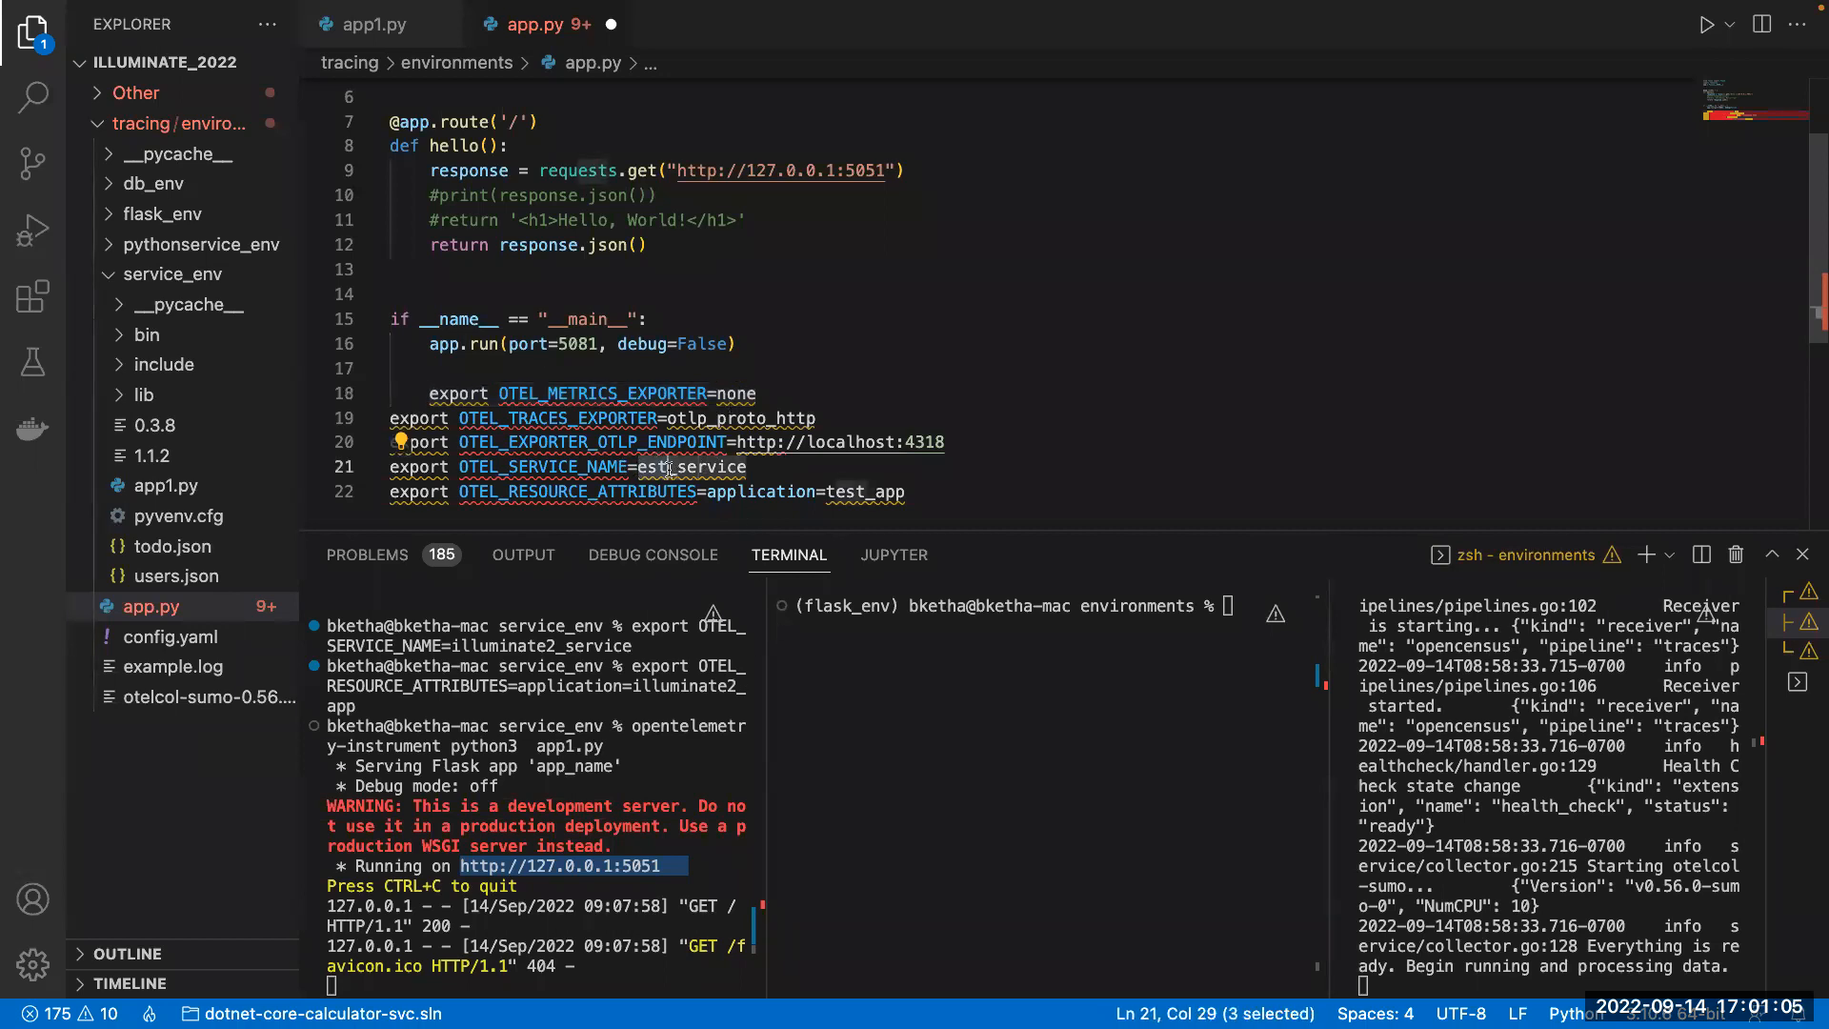
text(illuminate)
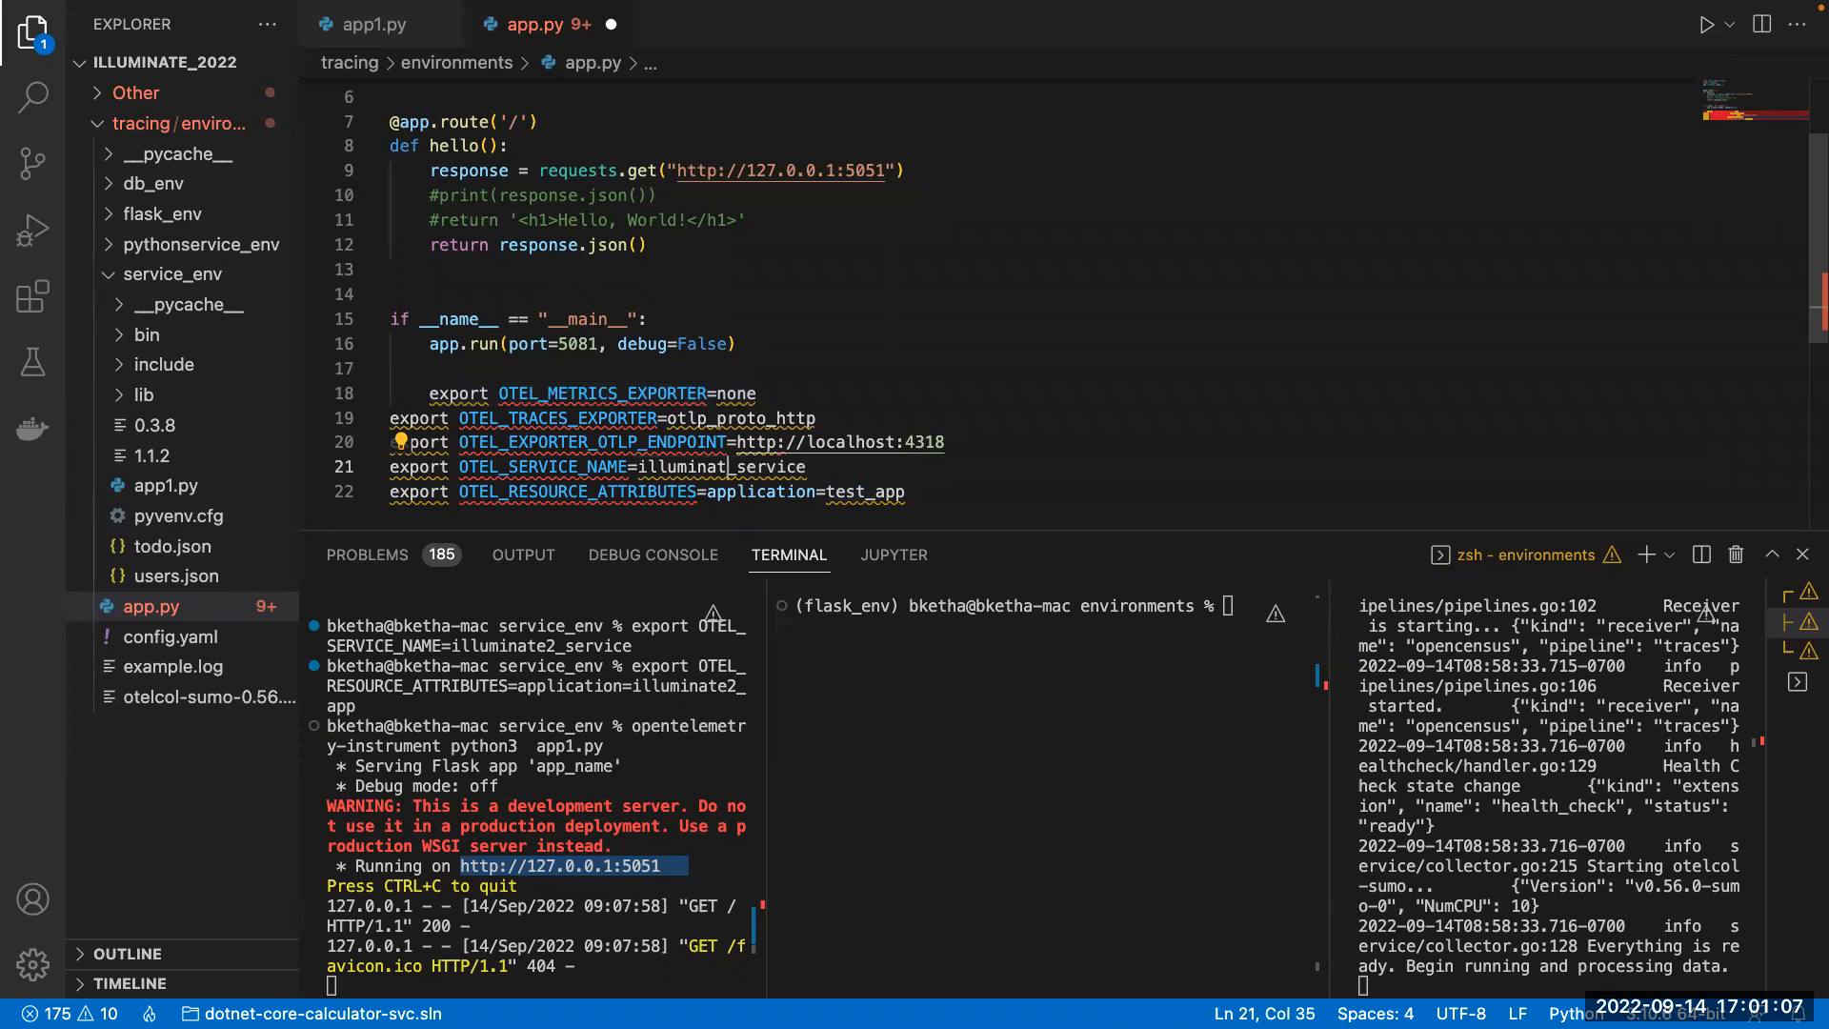
text(2022)
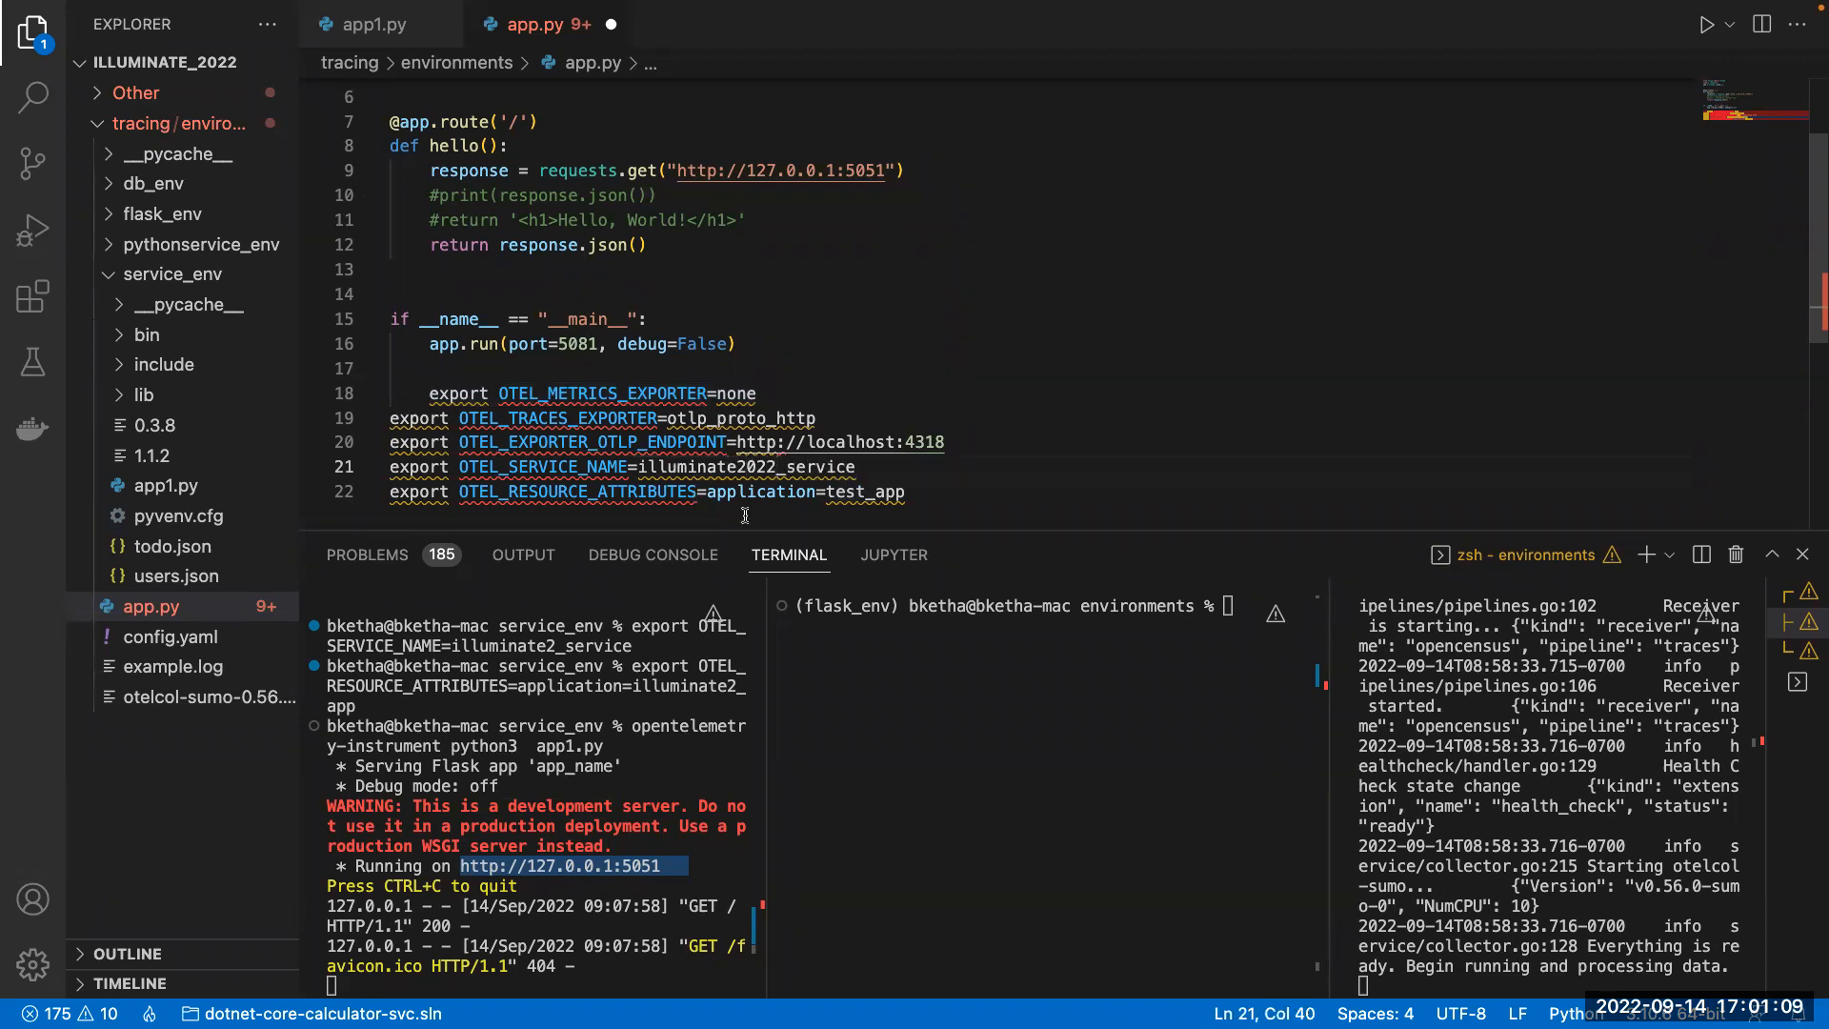
drag(826, 493, 864, 492)
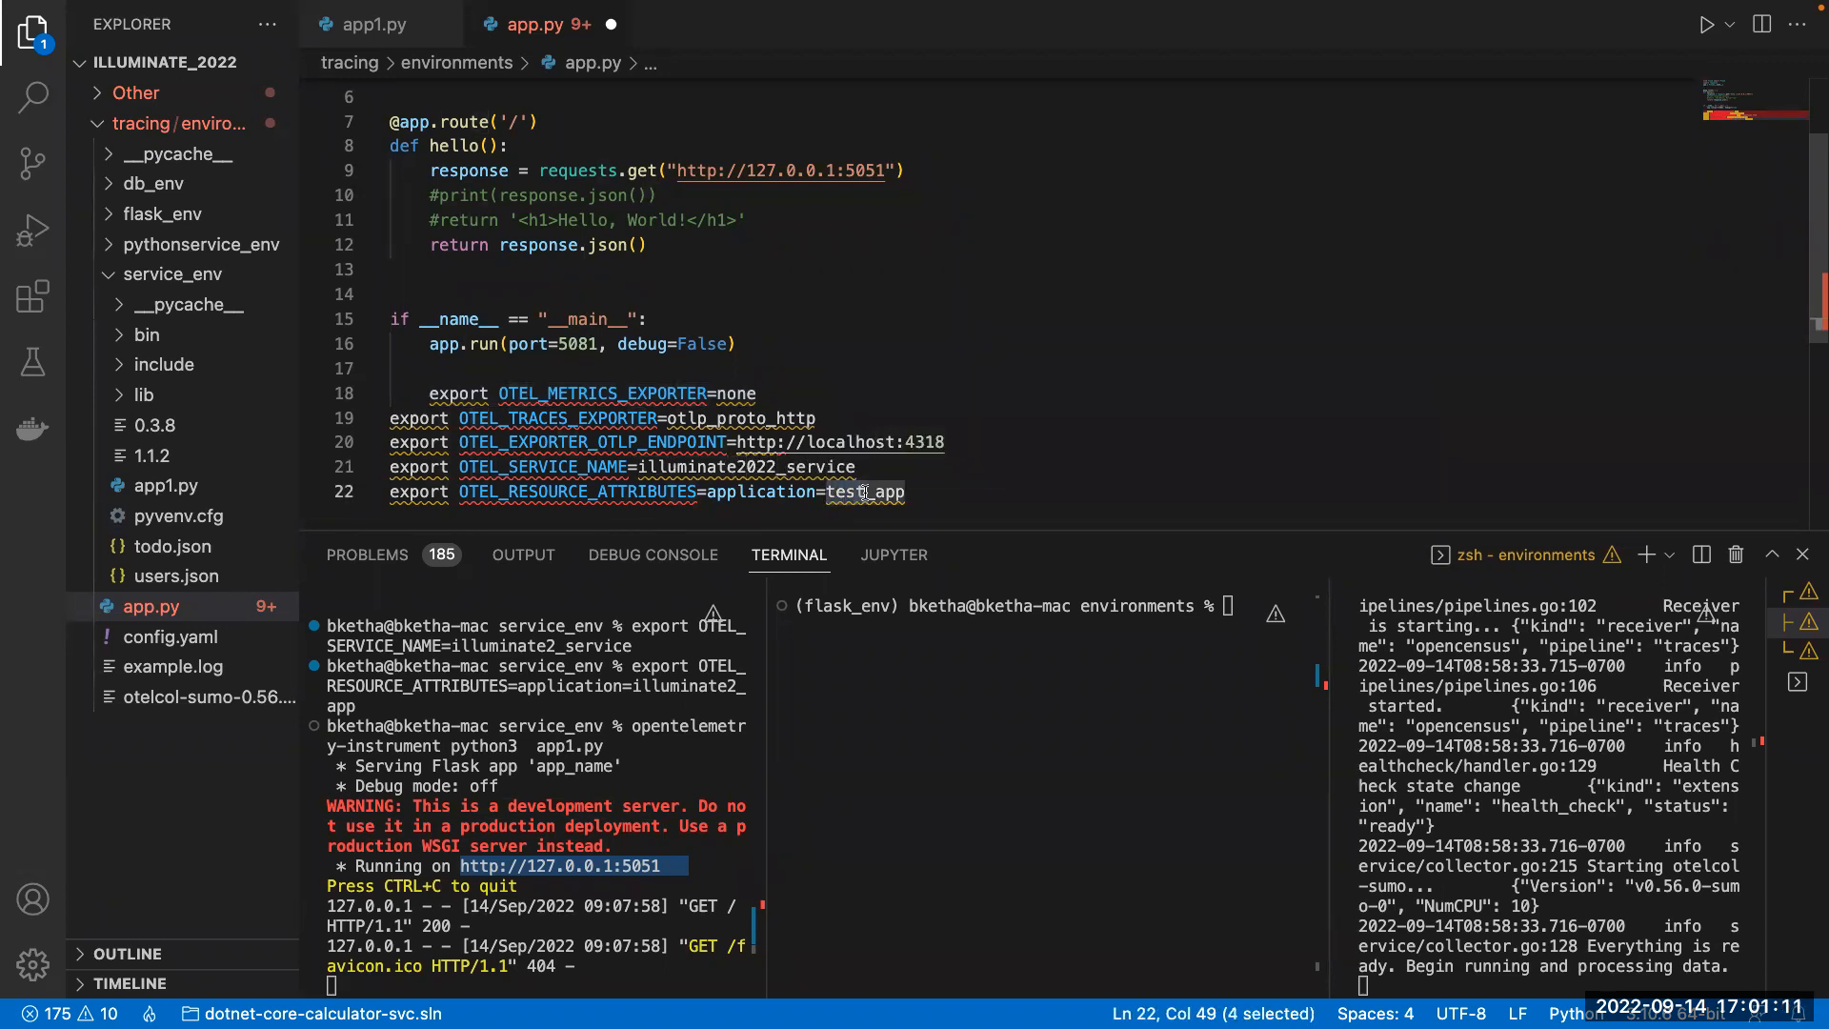
text(illuminate2022)
- Copy export OTEL_METRICS_EXPORTER=none from app.py and run it in the flask_env terminal
drag(858, 467, 647, 466)
drag(760, 394, 429, 393)
key(super+c)
click(1220, 610)
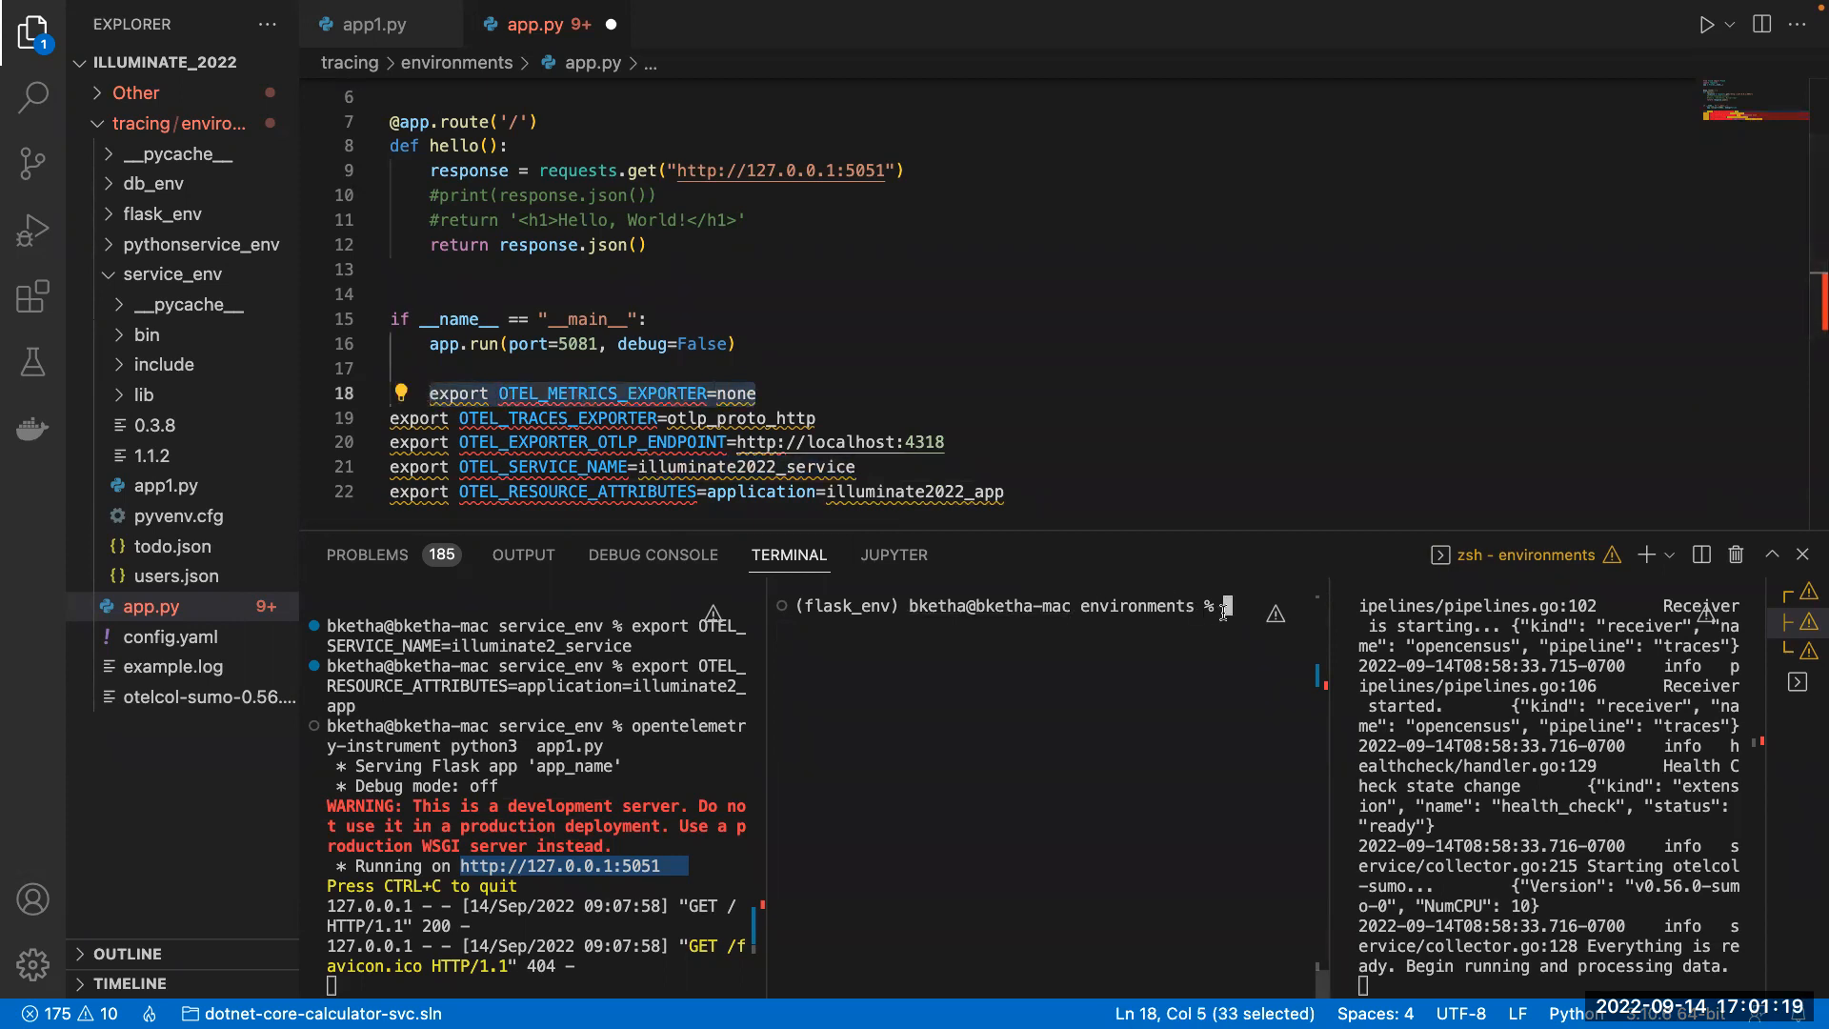
key(super+v)
key(Return)
- Copy export OTEL_TRACES_EXPORTER=otlp_proto_http from app.py and run it in the flask_env terminal
drag(819, 417, 390, 418)
key(super+c)
click(1230, 648)
key(super+v)
key(Return)
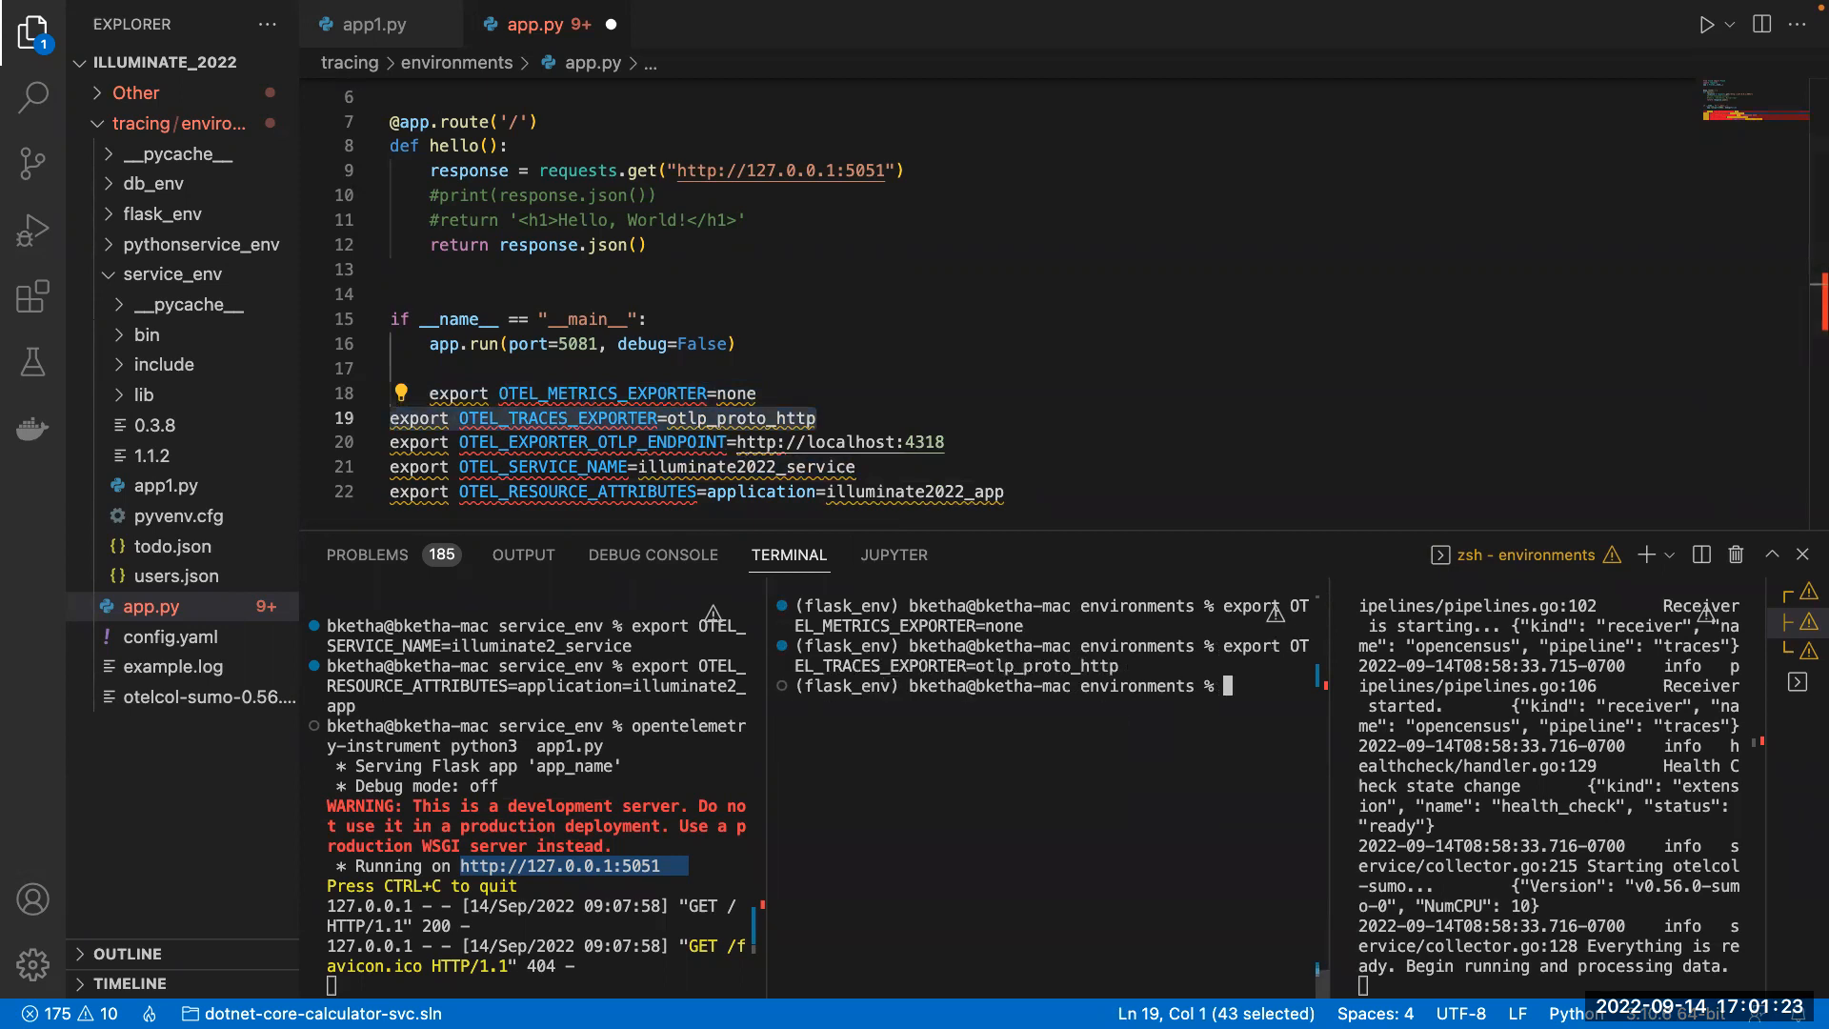
drag(948, 441, 379, 449)
key(super+c)
click(1230, 685)
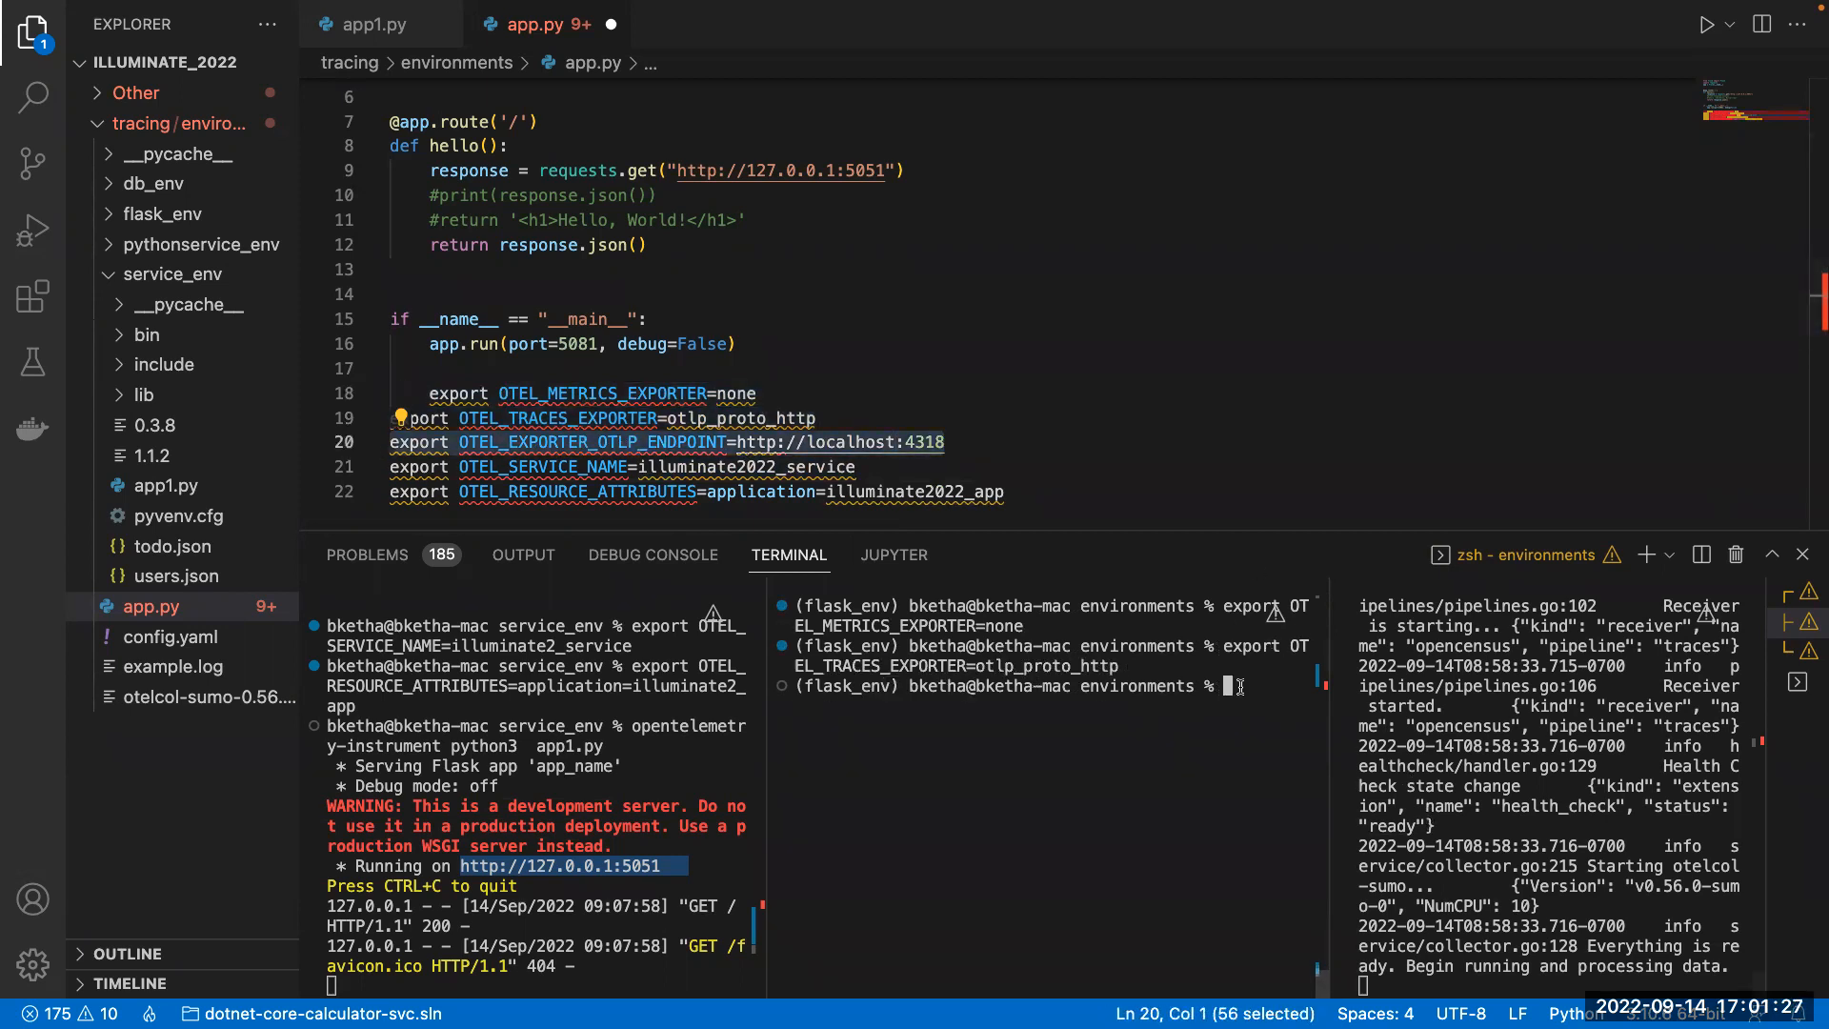
key(super+v)
key(Return)
- Copy export OTEL_SERVICE_NAME=illuminate2022_service from app.py and run it in the flask_env terminal
drag(887, 469, 389, 473)
key(super+c)
click(1230, 726)
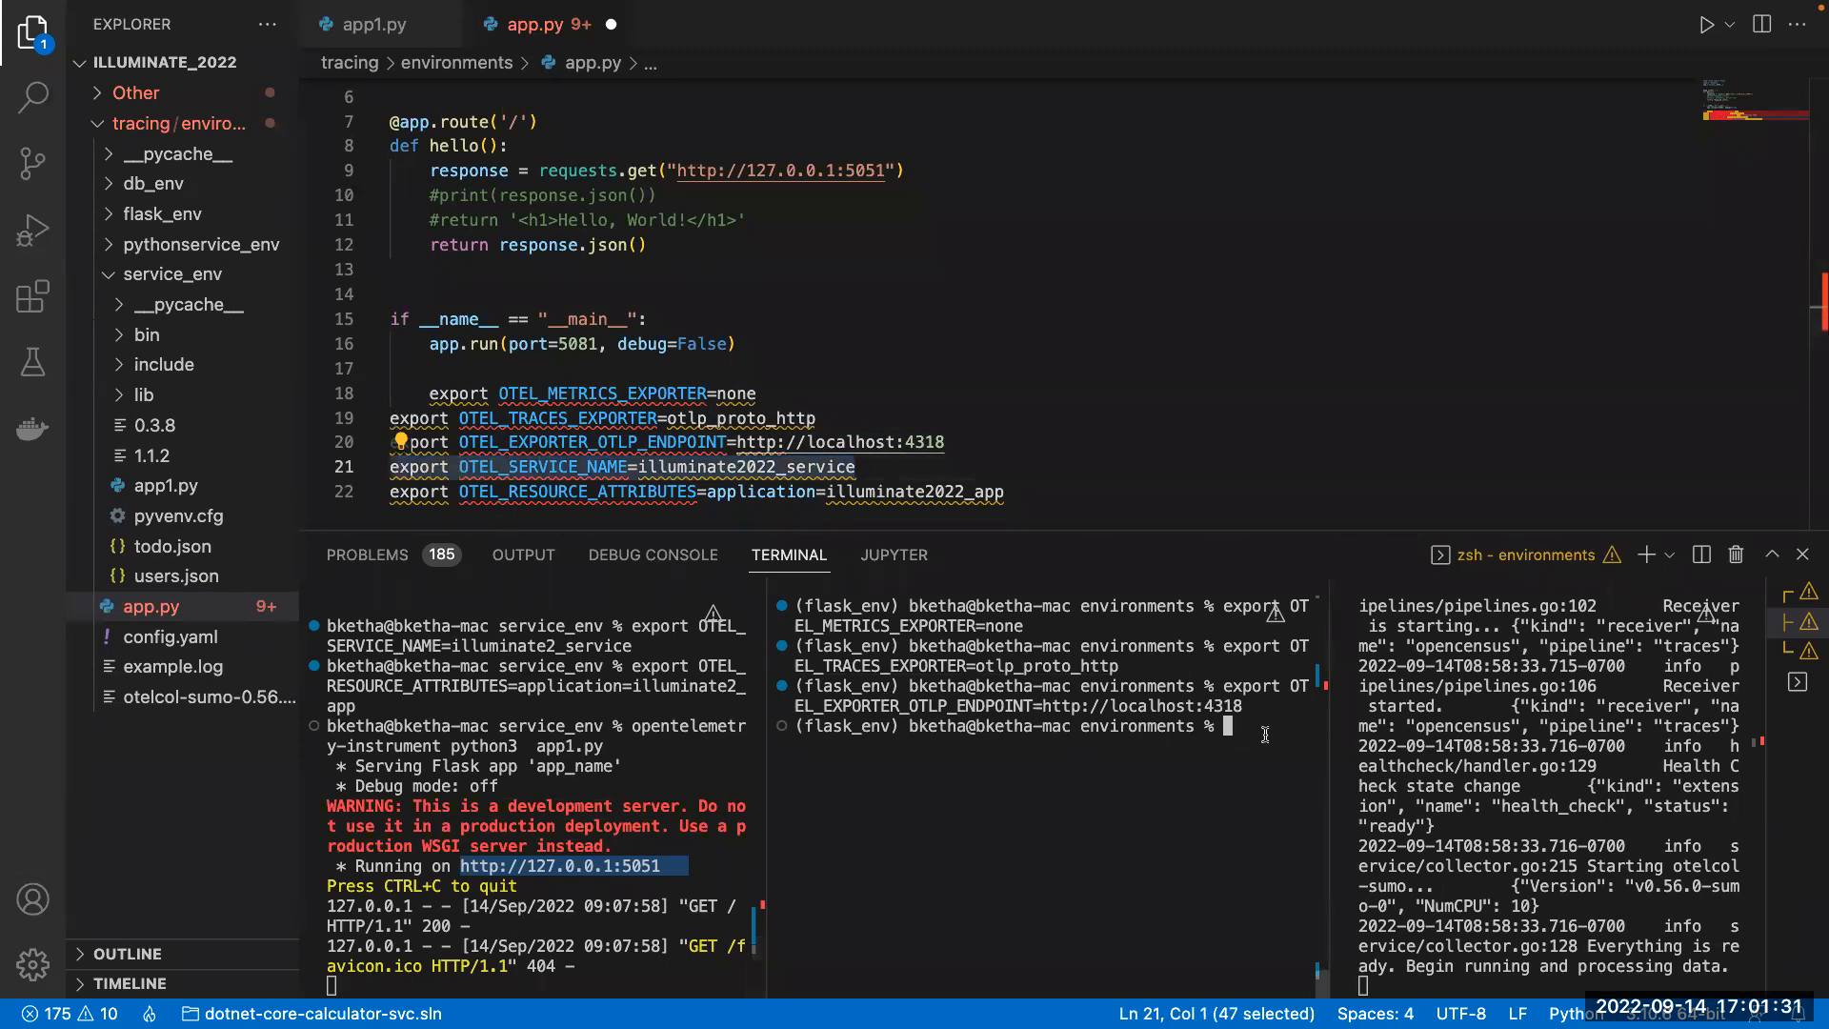
key(super+v)
key(Return)
- Copy export OTEL_RESOURCE_ATTRIBUTES=application=illuminate2022_app from app.py and run it in the flask_env terminal
drag(1008, 493, 391, 494)
key(super+c)
click(1257, 765)
key(super+v)
key(Return)
- Delete the temporary export commands from app.py and save the file
drag(1017, 494, 377, 395)
key(BackSpace)
key(super+s)
click(893, 373)
- Run opentelemetry-instrument python3 app.py in the flask_env terminal
key(ctrl+Left)
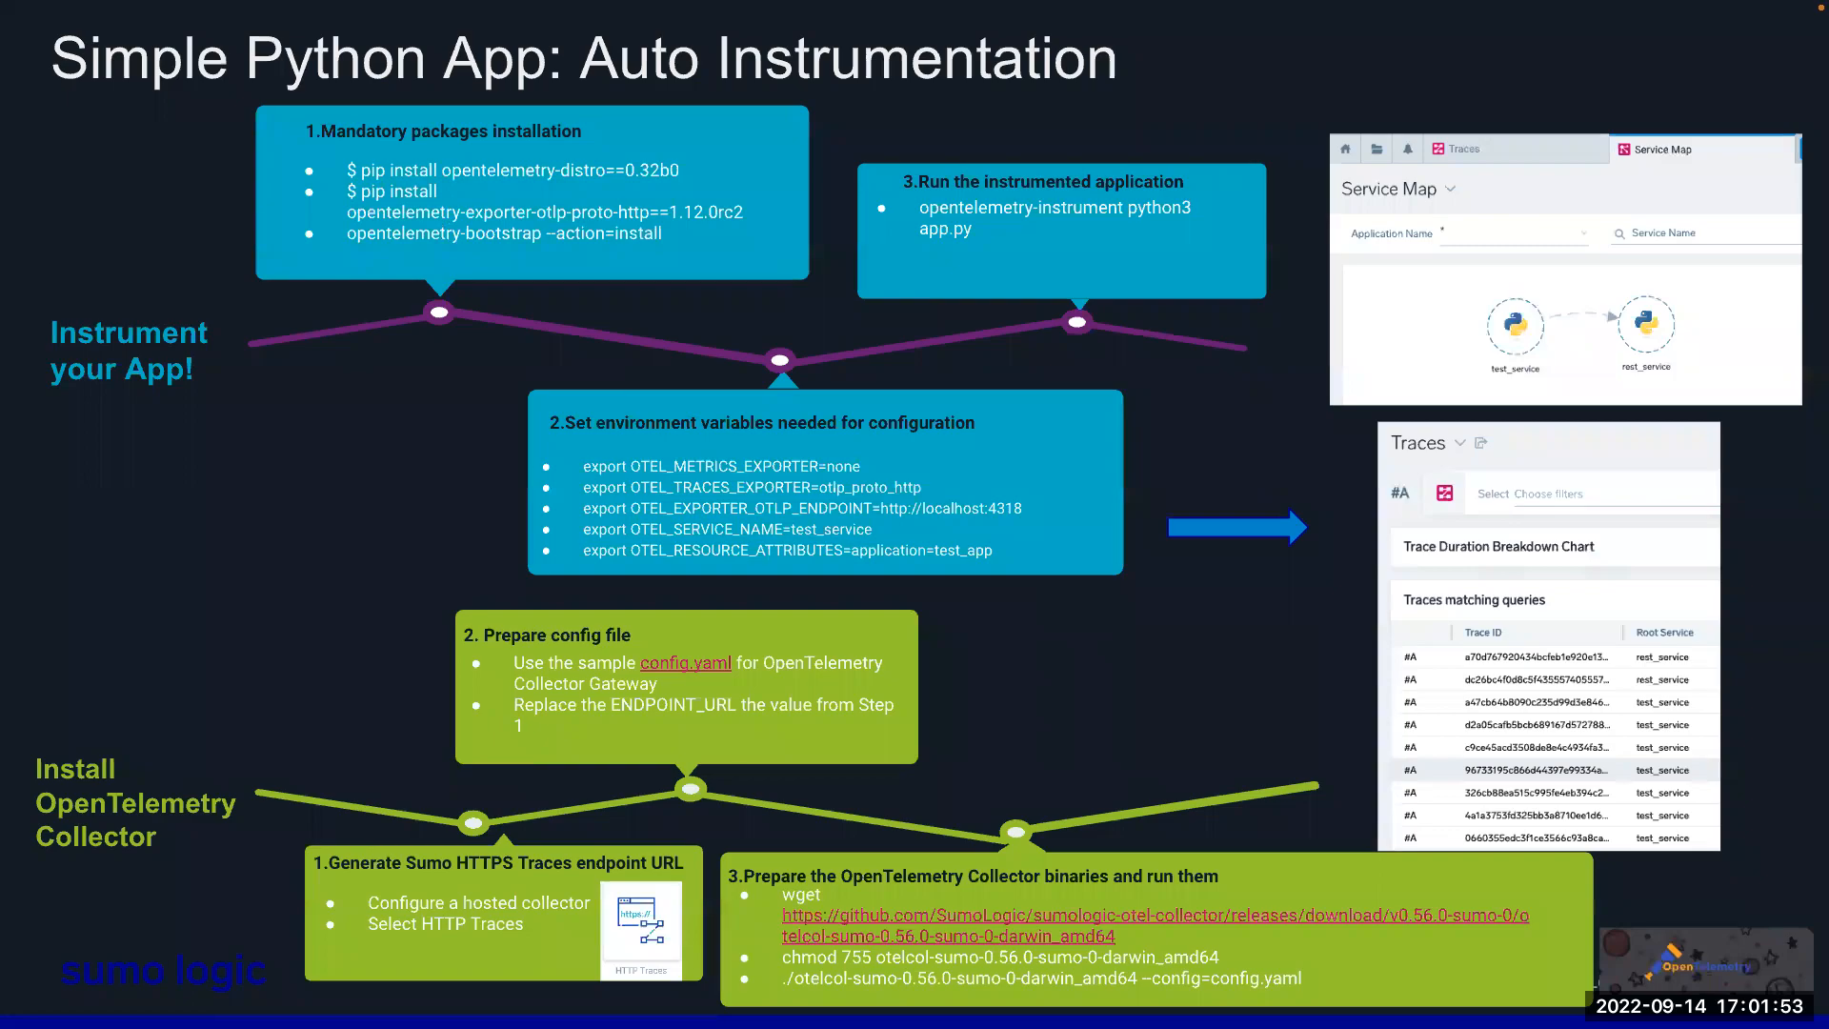
key(ctrl+Right)
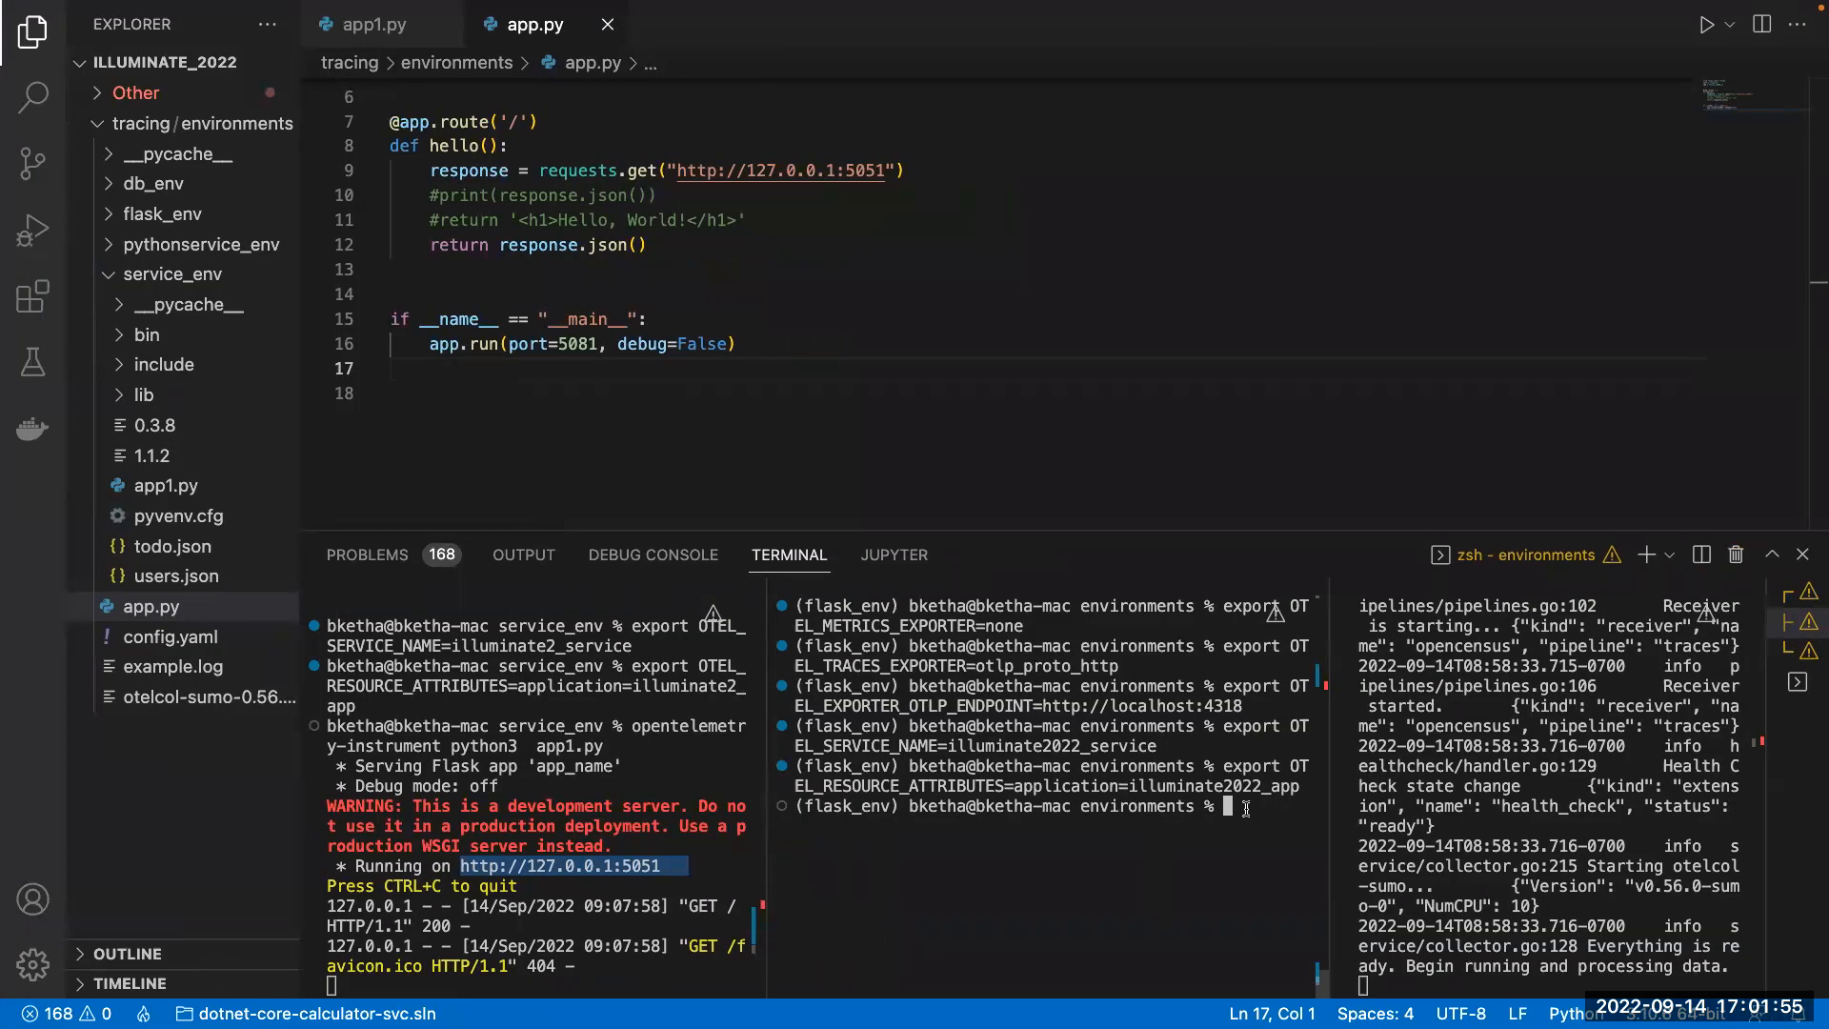
text(opentelemetry-instrument python3)
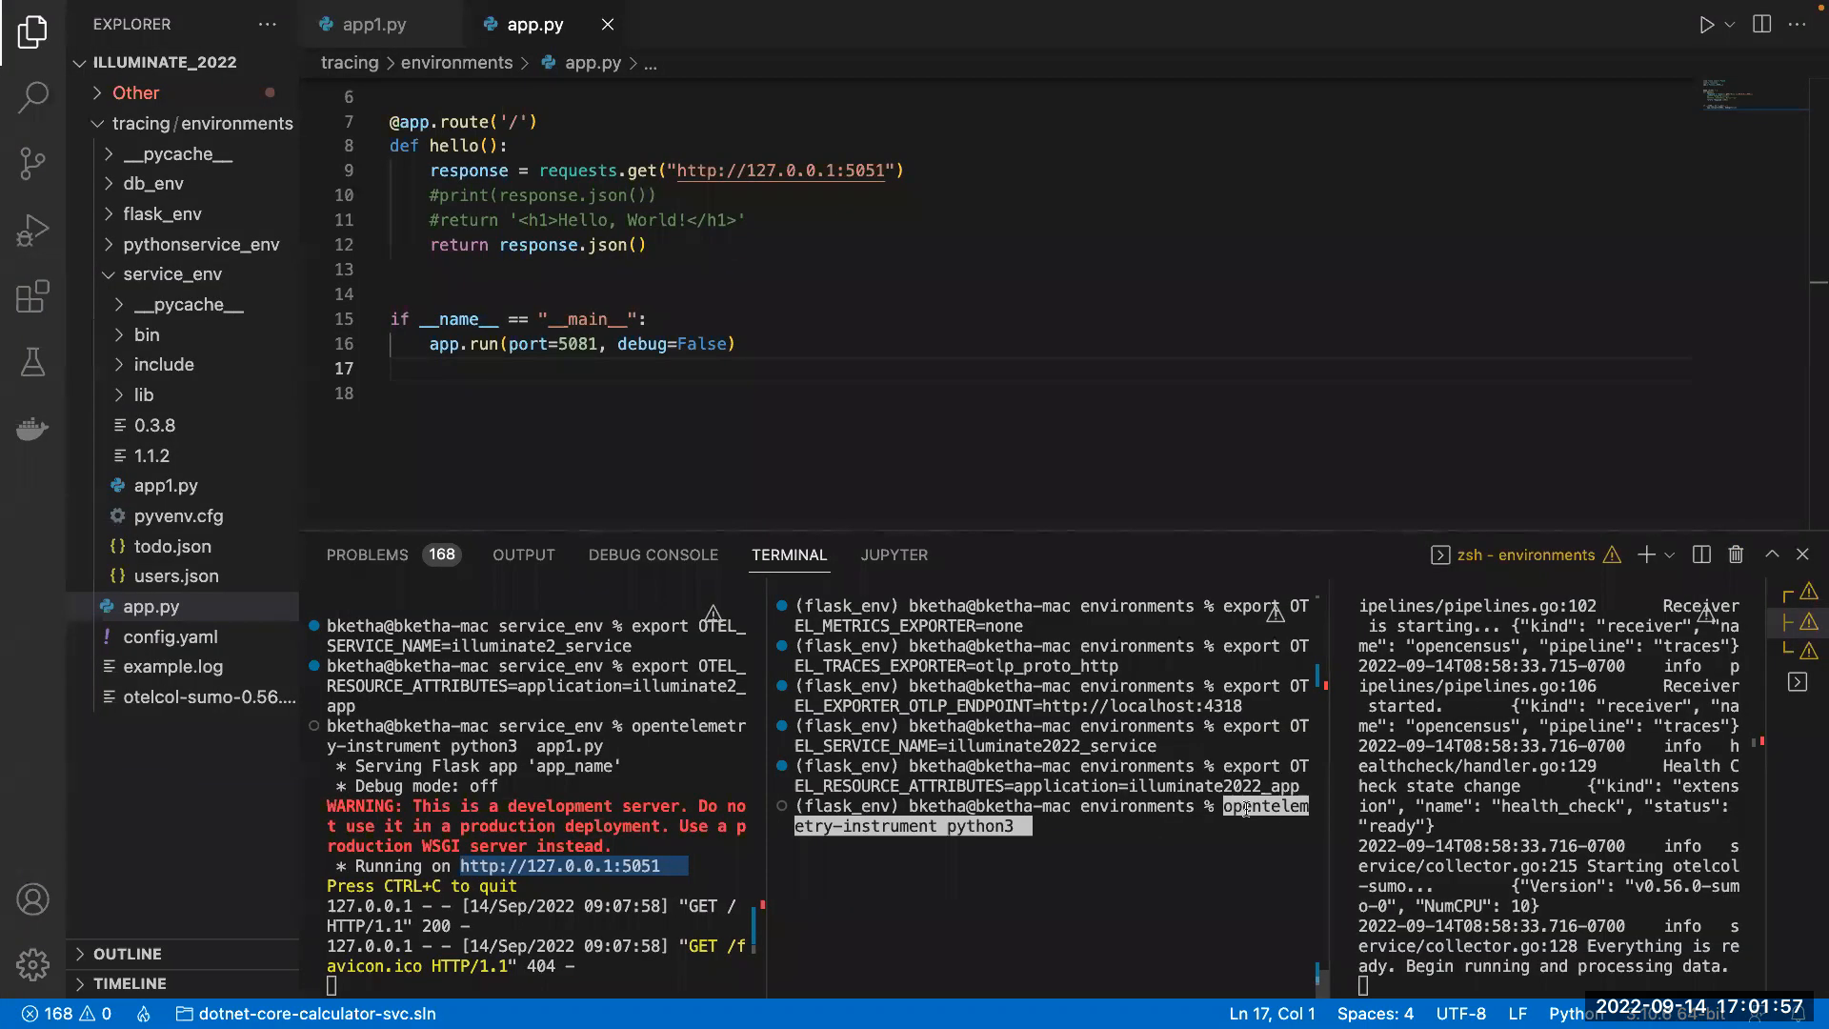
text(app.py)
key(Return)
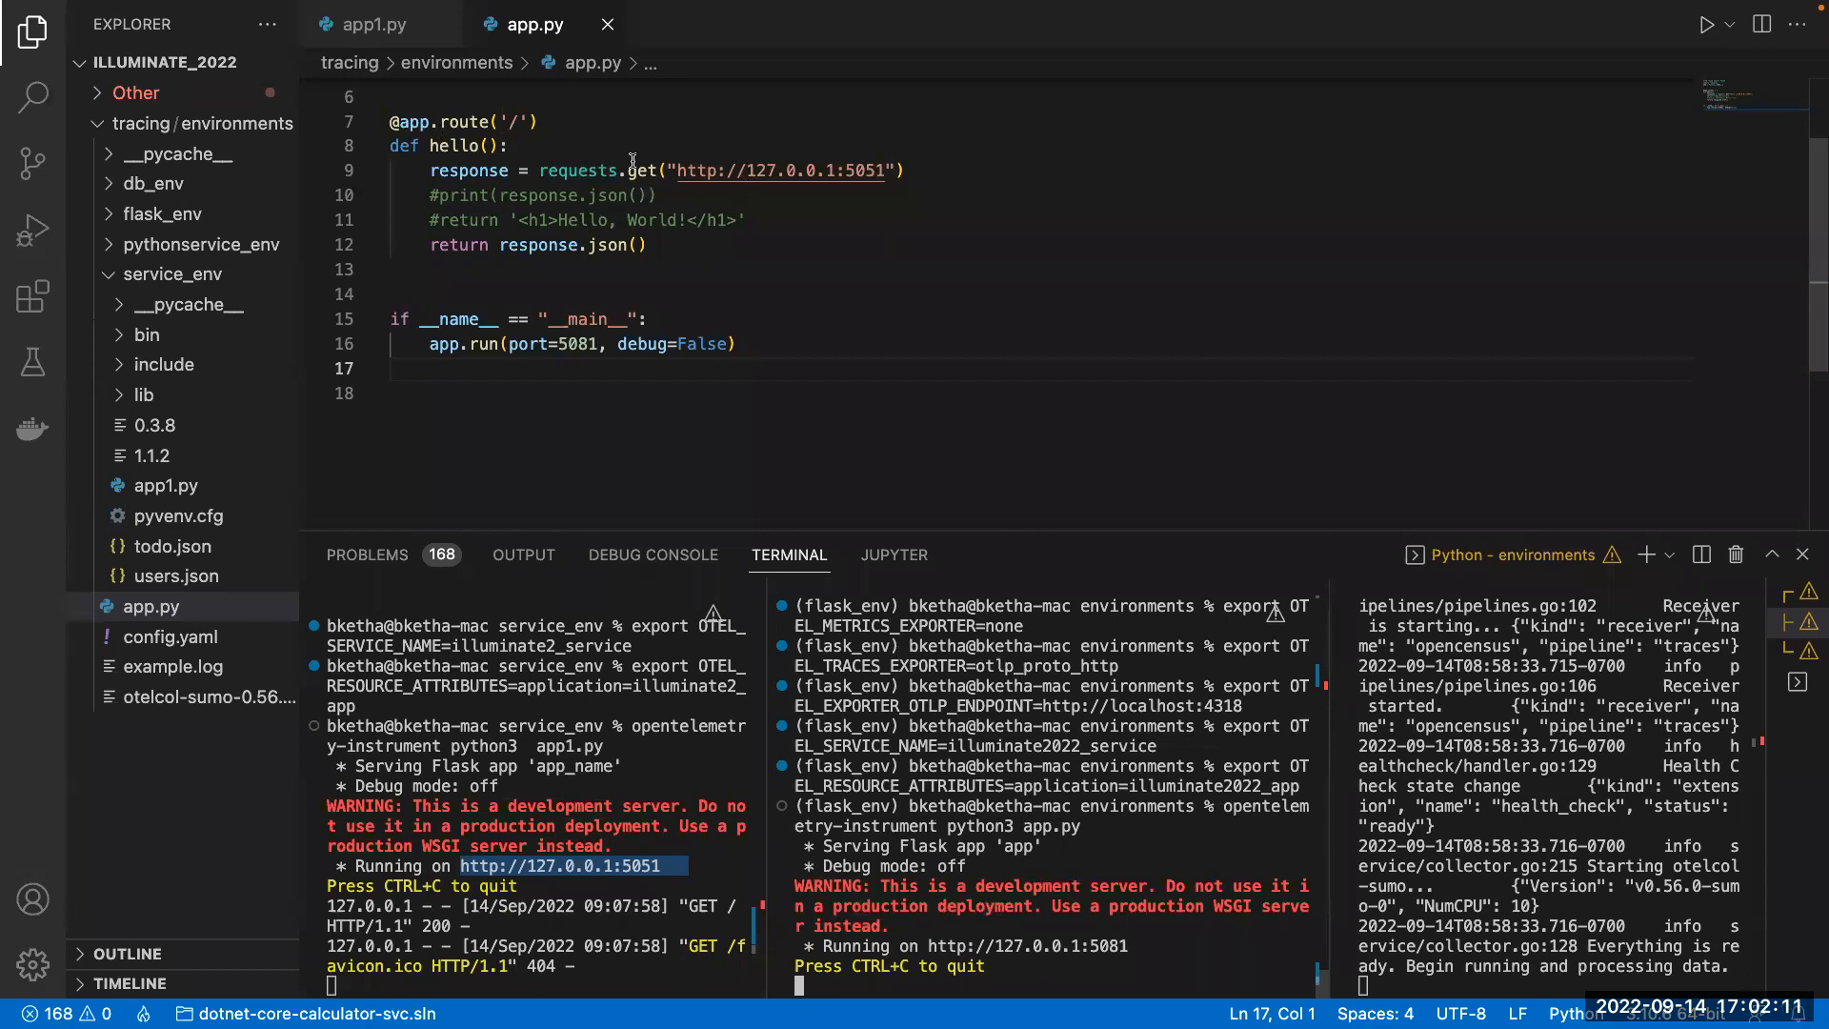
- Examine the port in app.py's requests.get call and the OTEL_RESOURCE_ATTRIBUTES export in the flask_env terminal
double_click(866, 172)
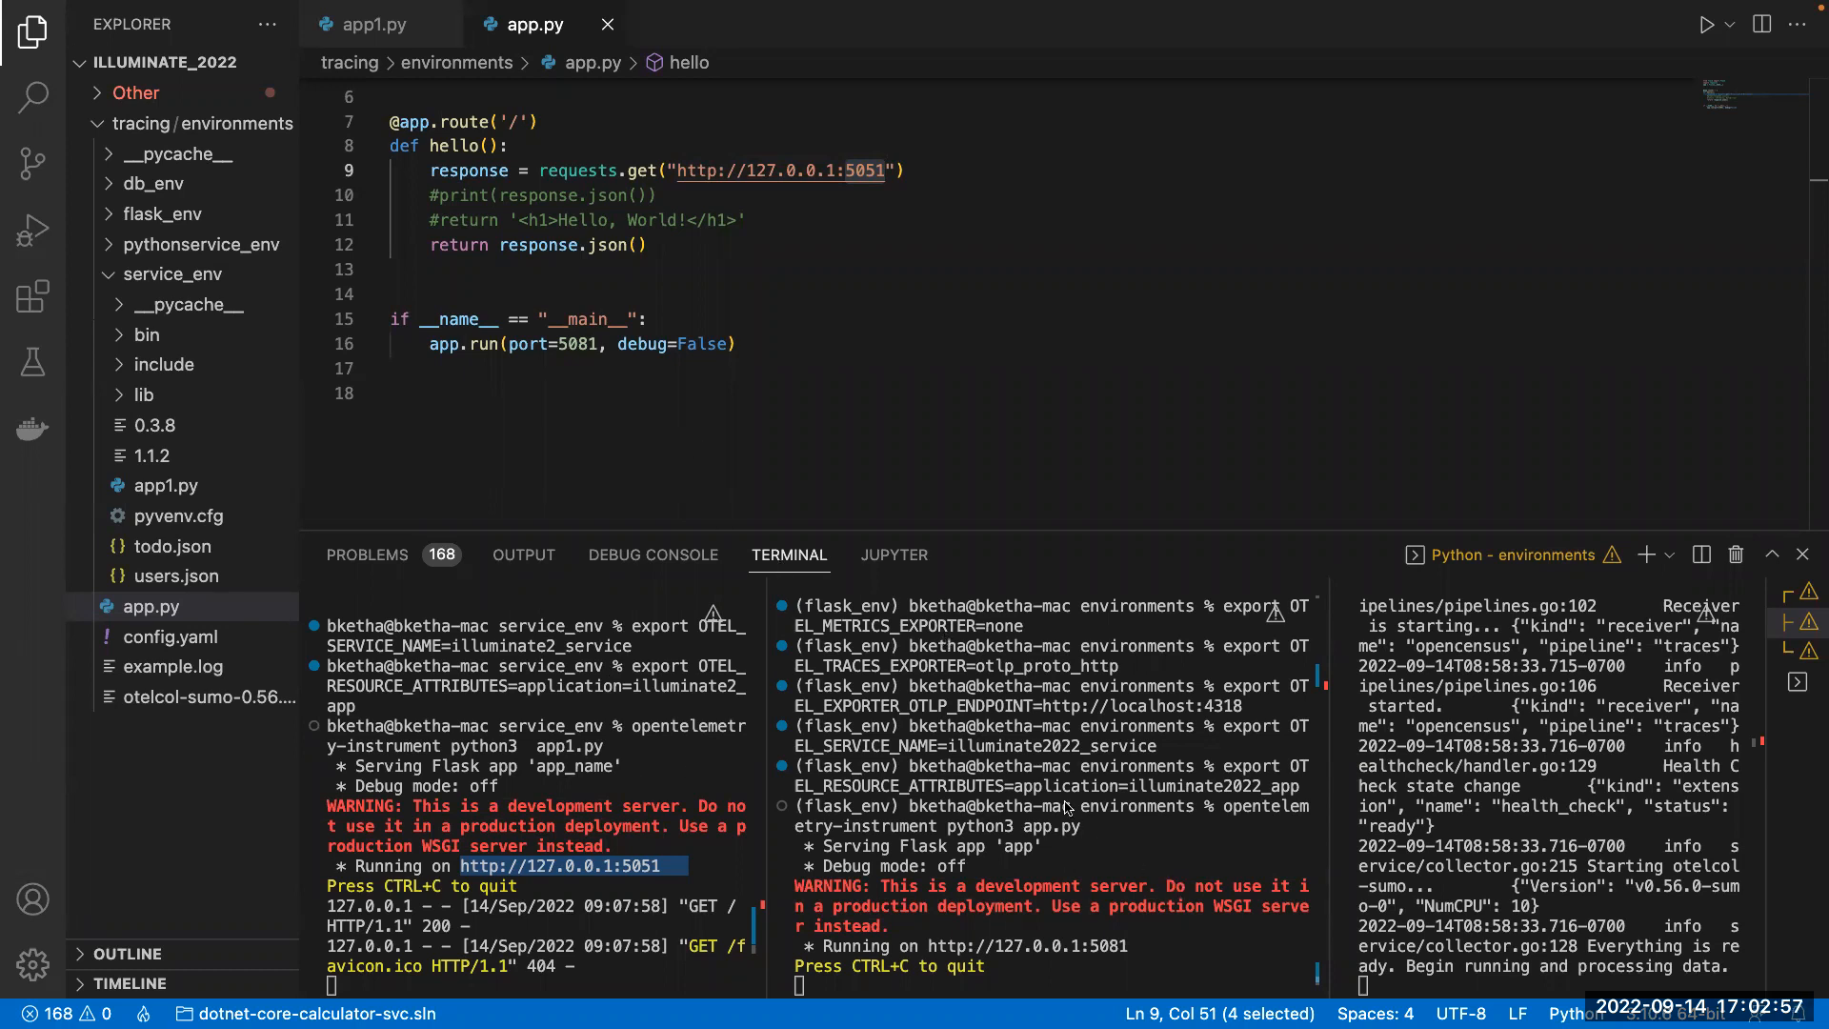
double_click(948, 786)
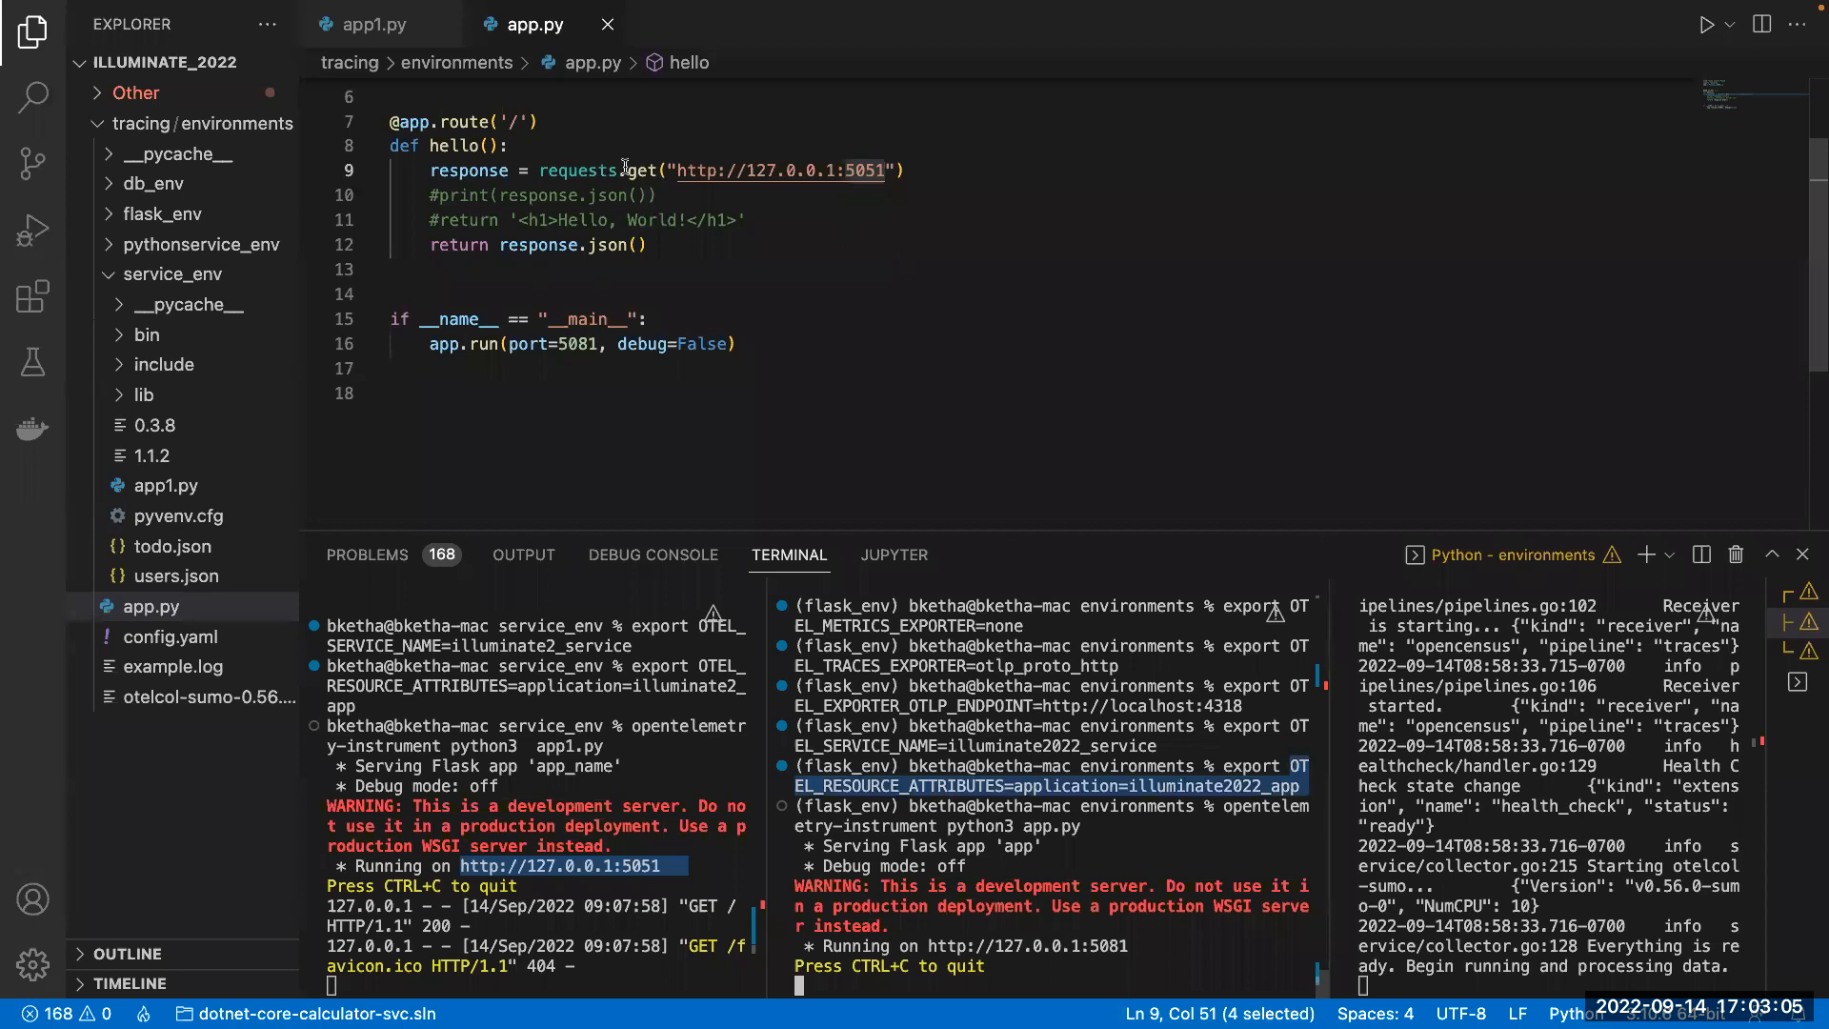
mouse_move(607, 173)
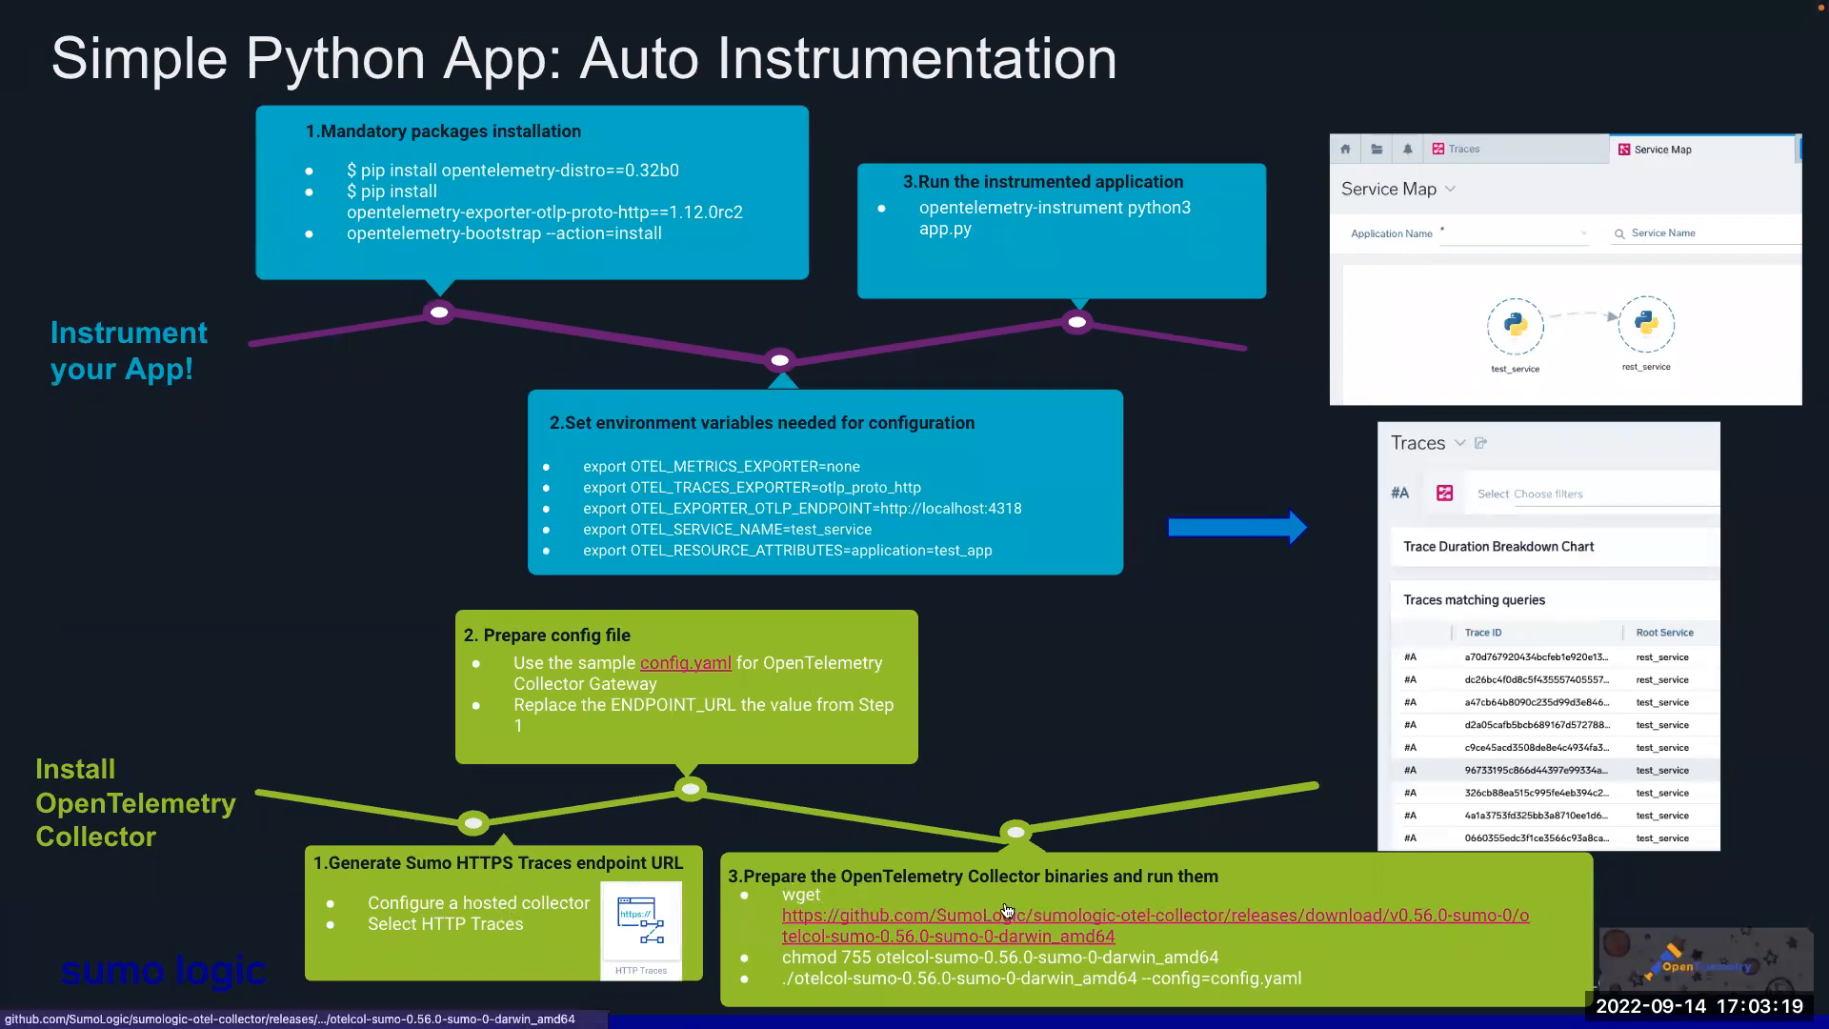
key(ctrl+Right)
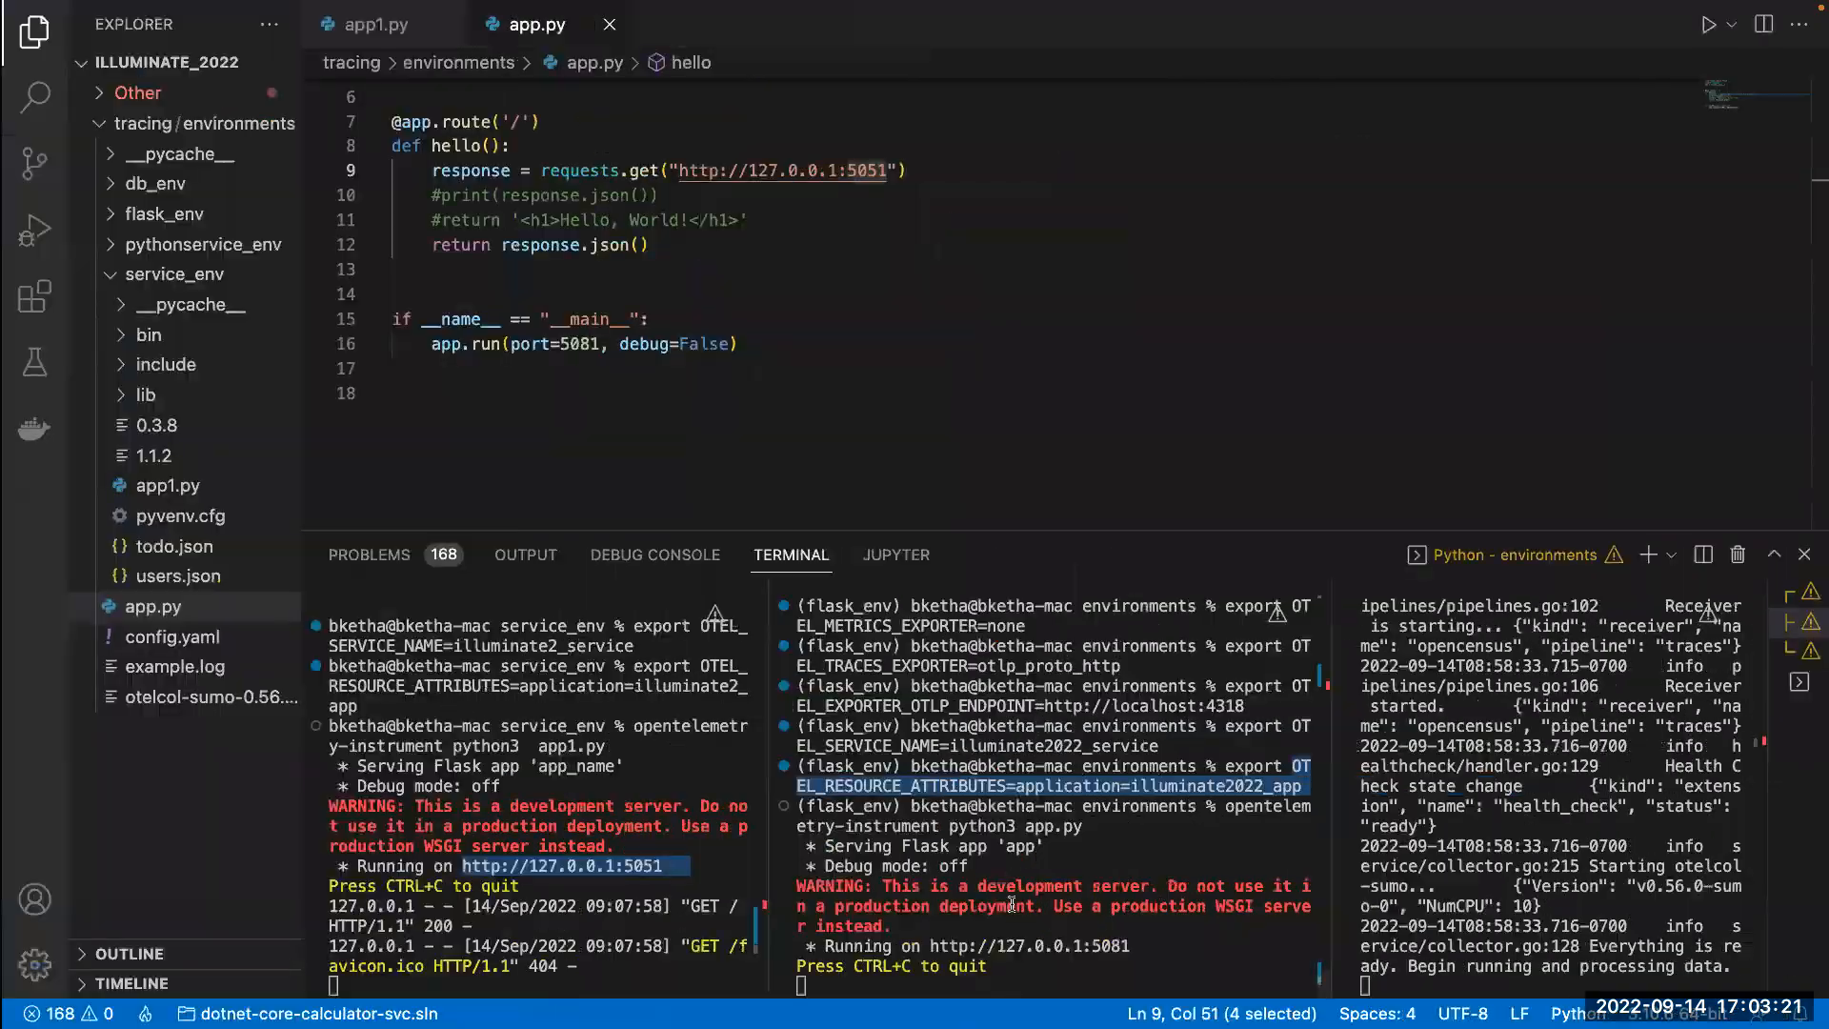
- Switch to Chrome and bring up the Sumo Logic help page "Set up traces collection for other environments"
key(ctrl+Left)
key(ctrl+Left)
key(ctrl+Left)
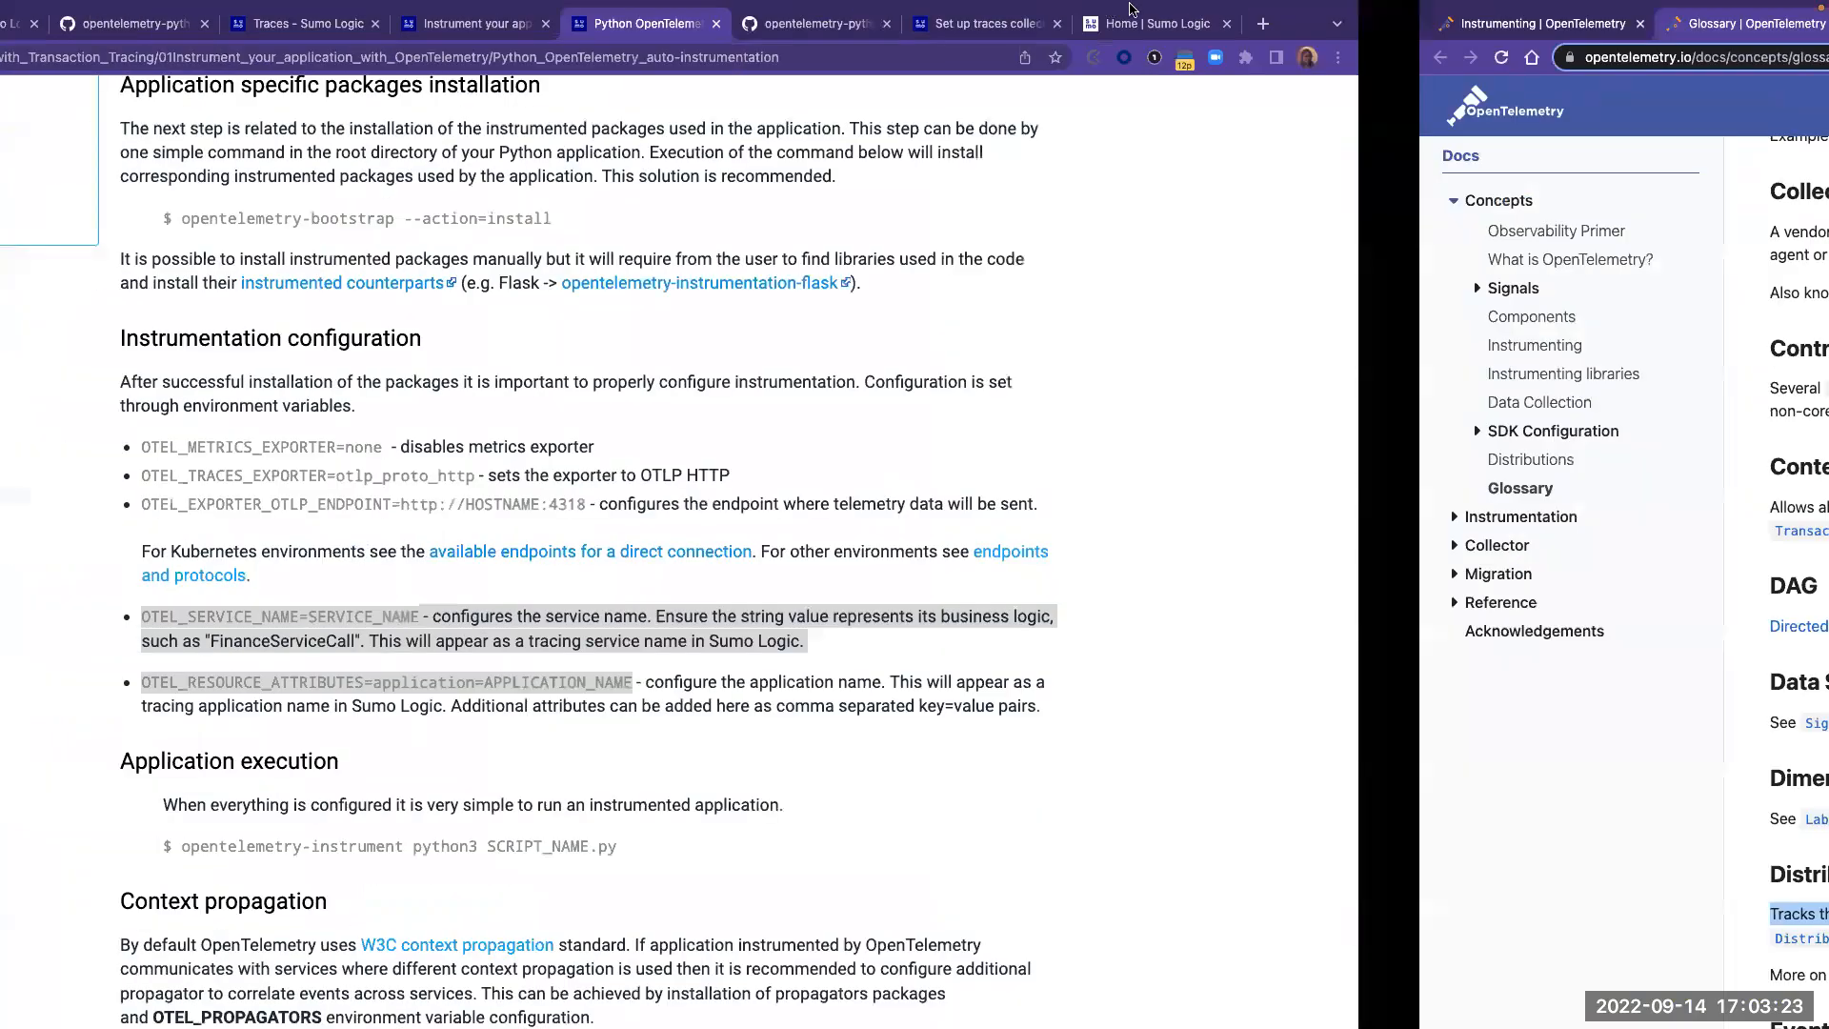
click(998, 25)
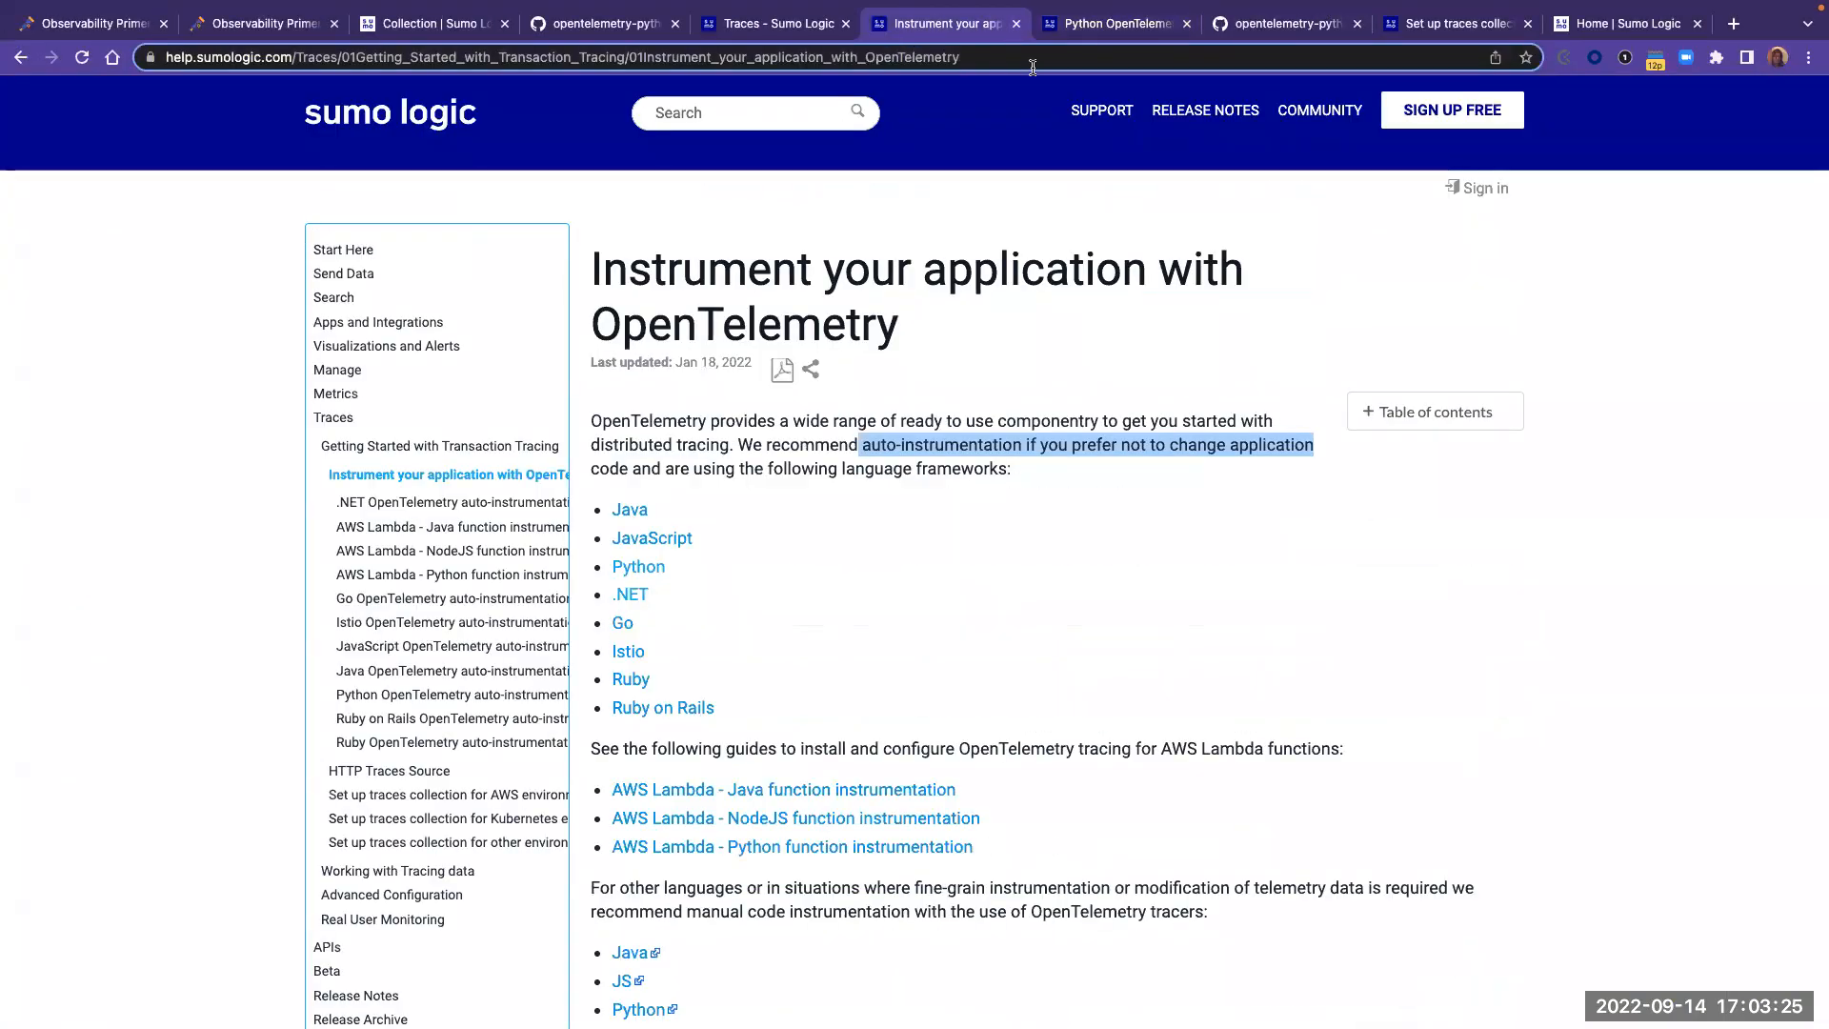
click(783, 25)
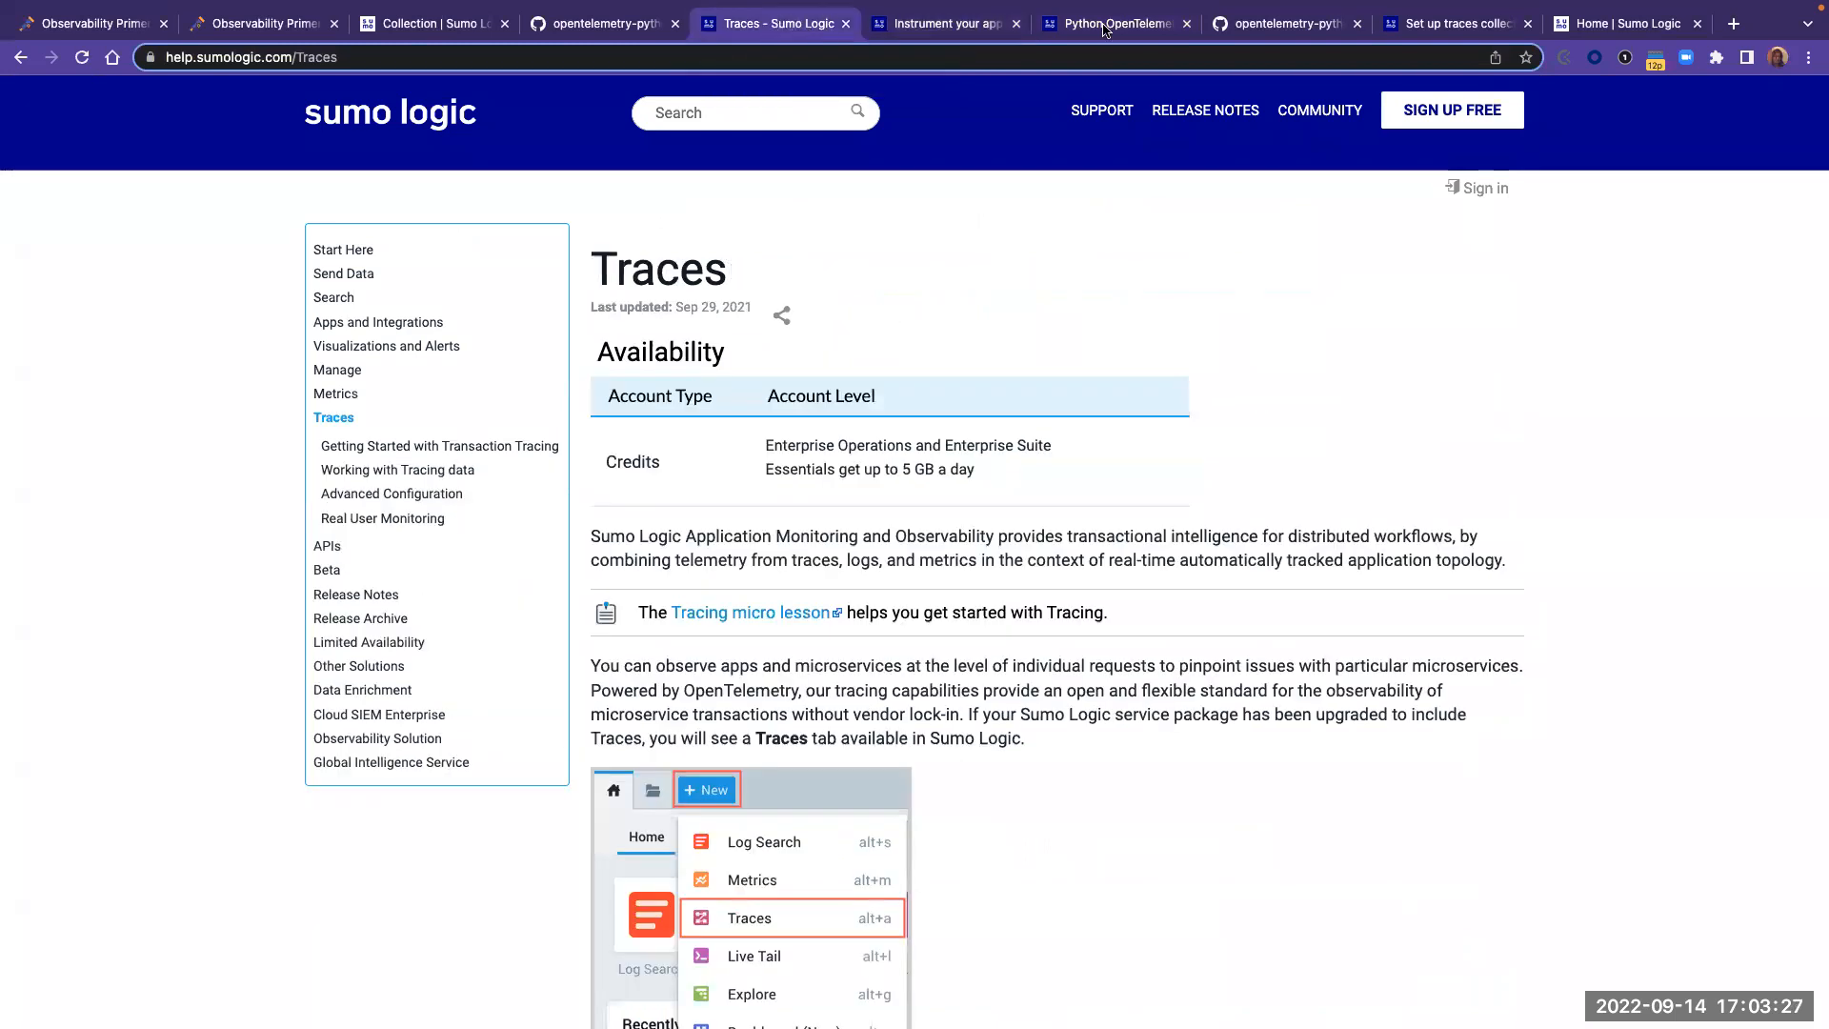
click(1425, 26)
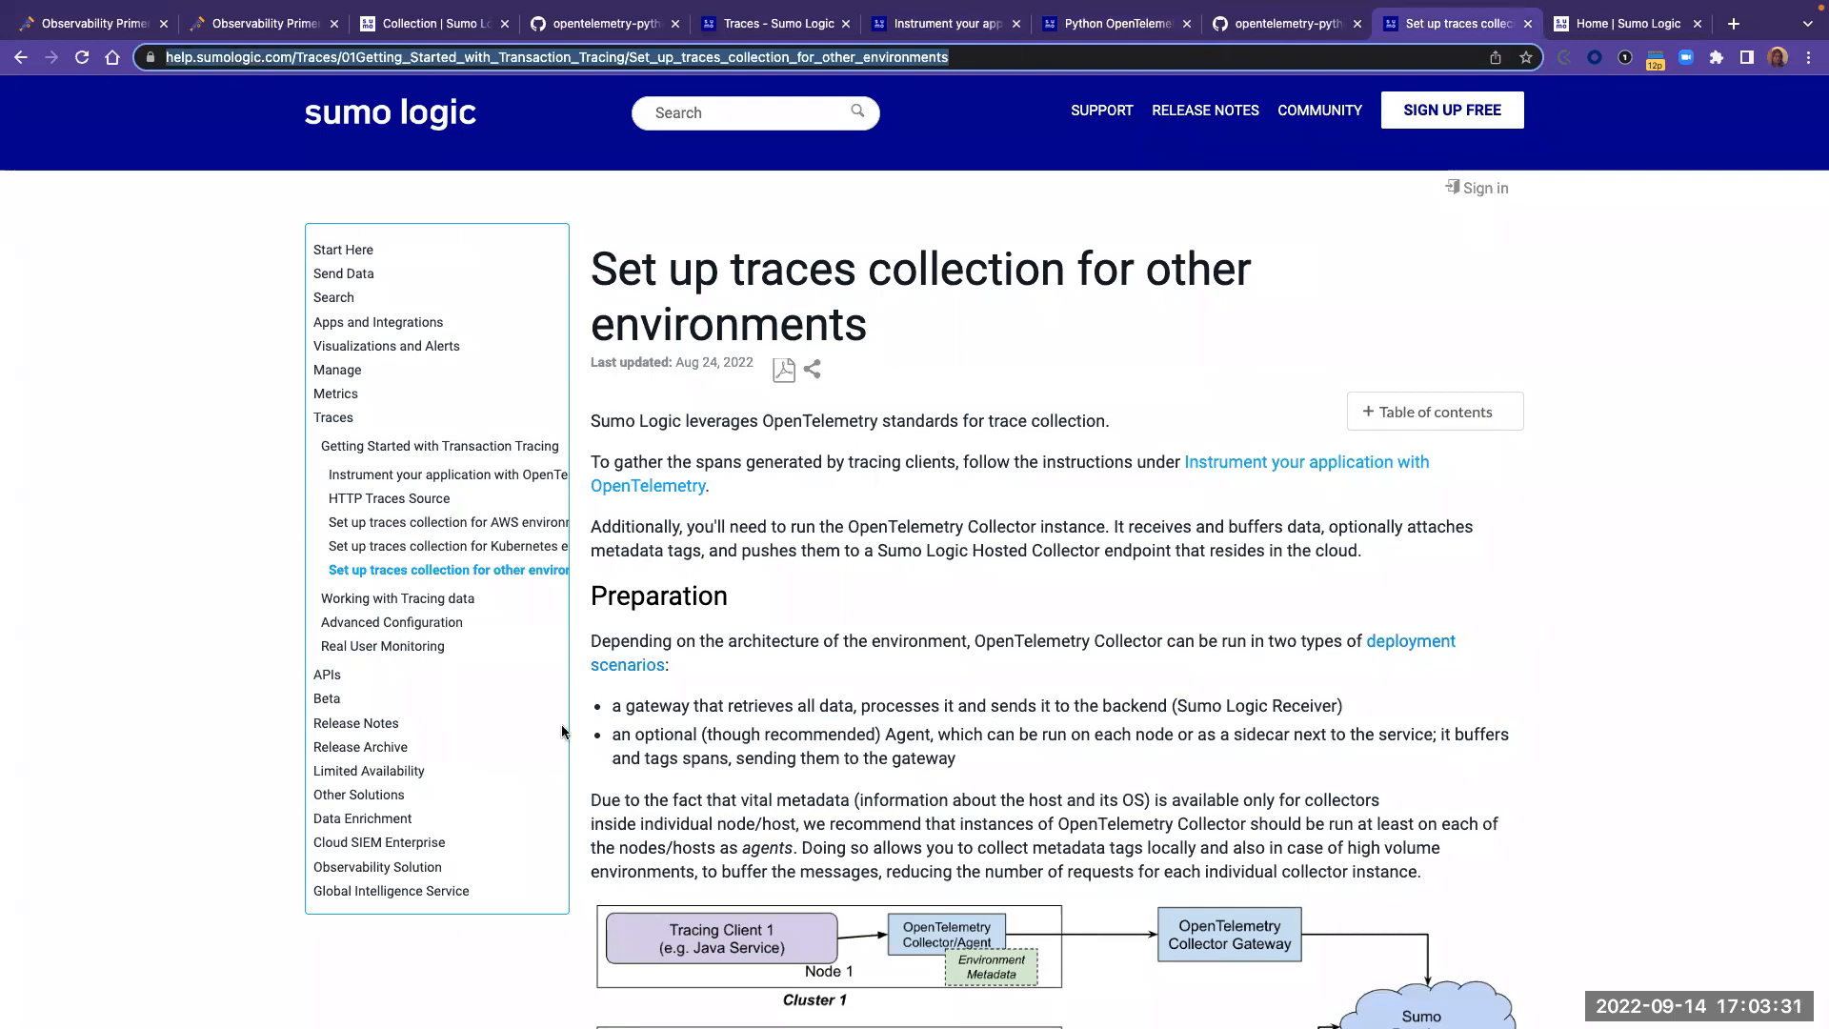
- Review the collector deployment diagram and the OpenTelemetry Collector Gateway installation steps through preparing the config file and running the binaries
scroll(972, 427, down, 3)
scroll(973, 425, down, 3)
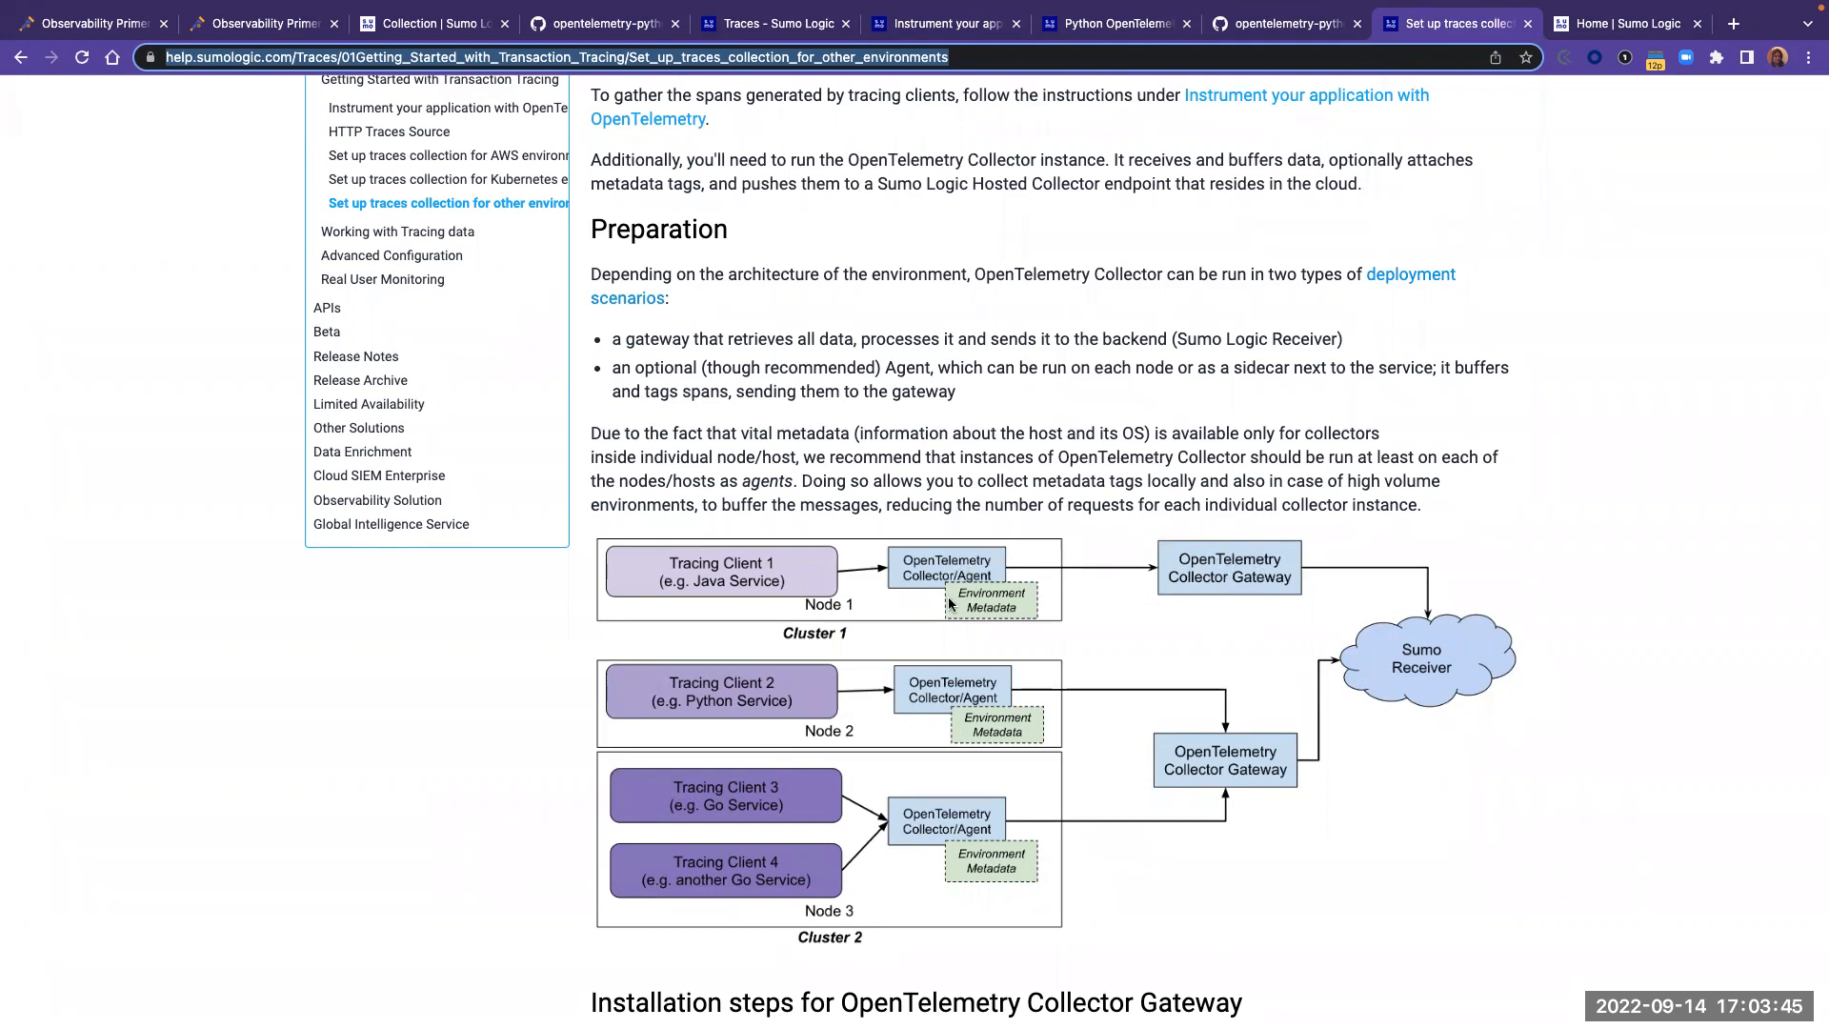
scroll(955, 610, down, 2)
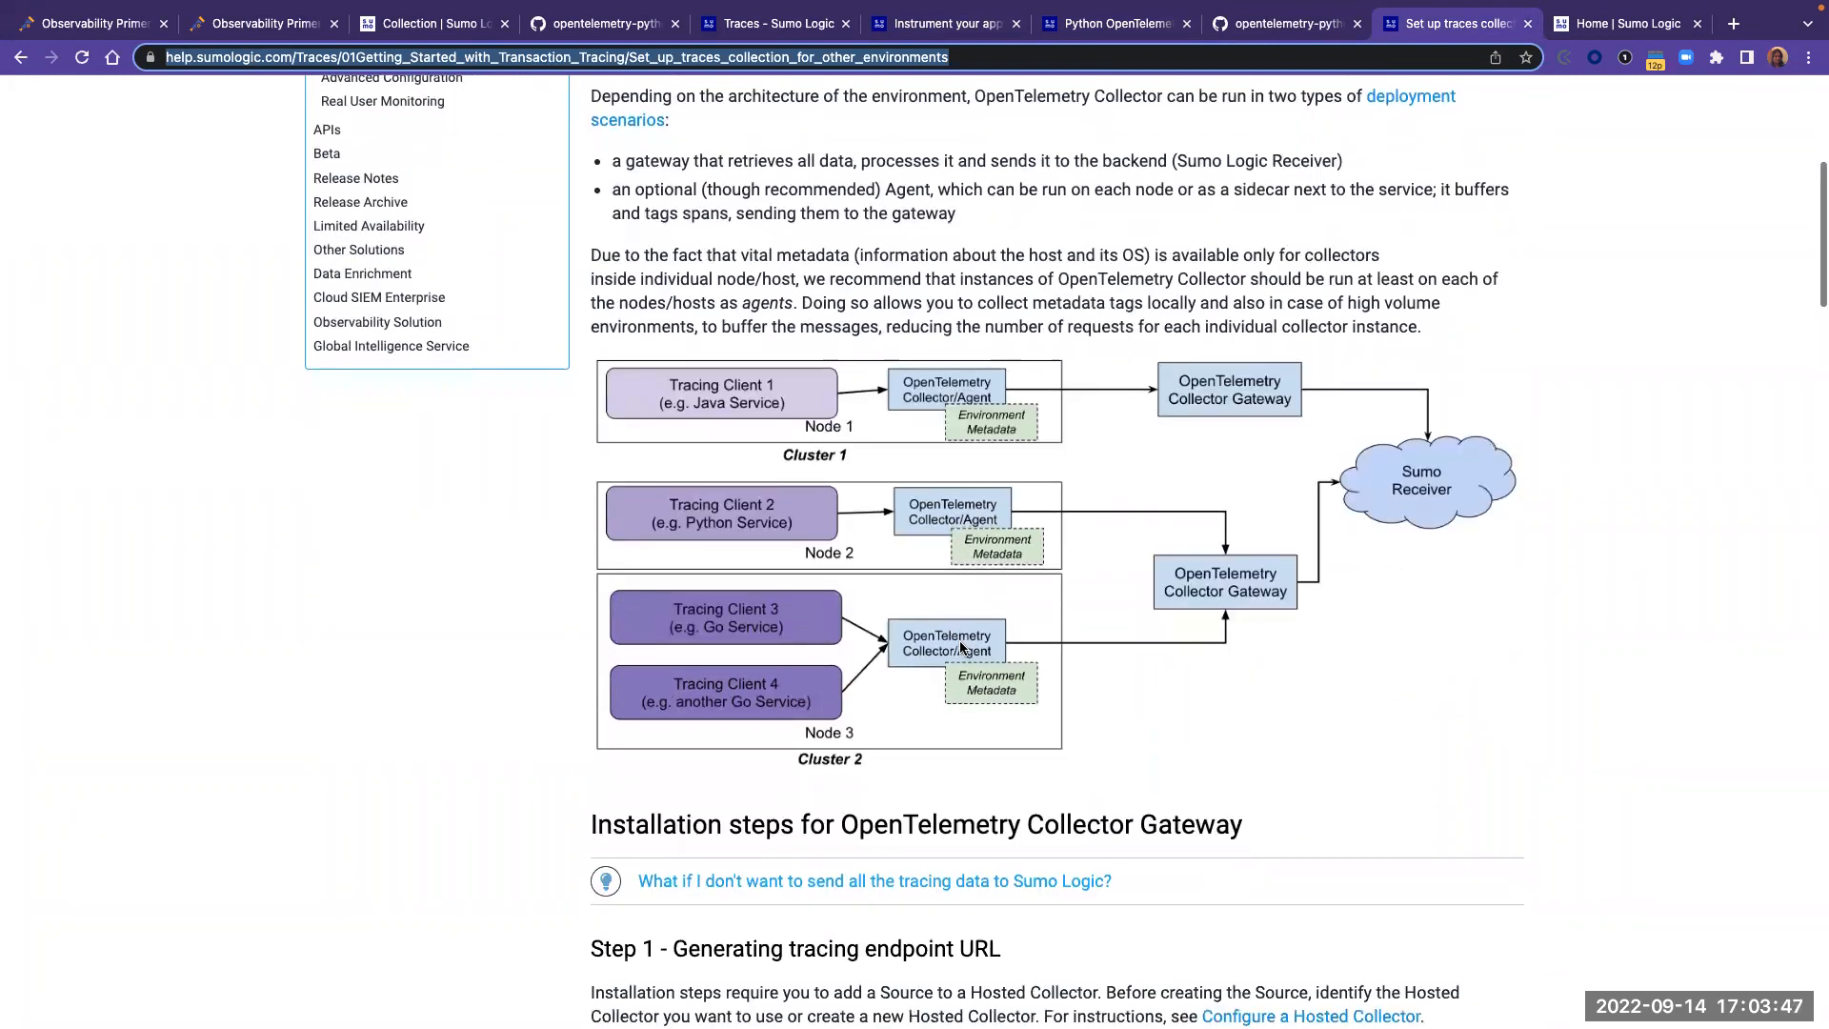
scroll(958, 640, down, 2)
scroll(960, 646, down, 2)
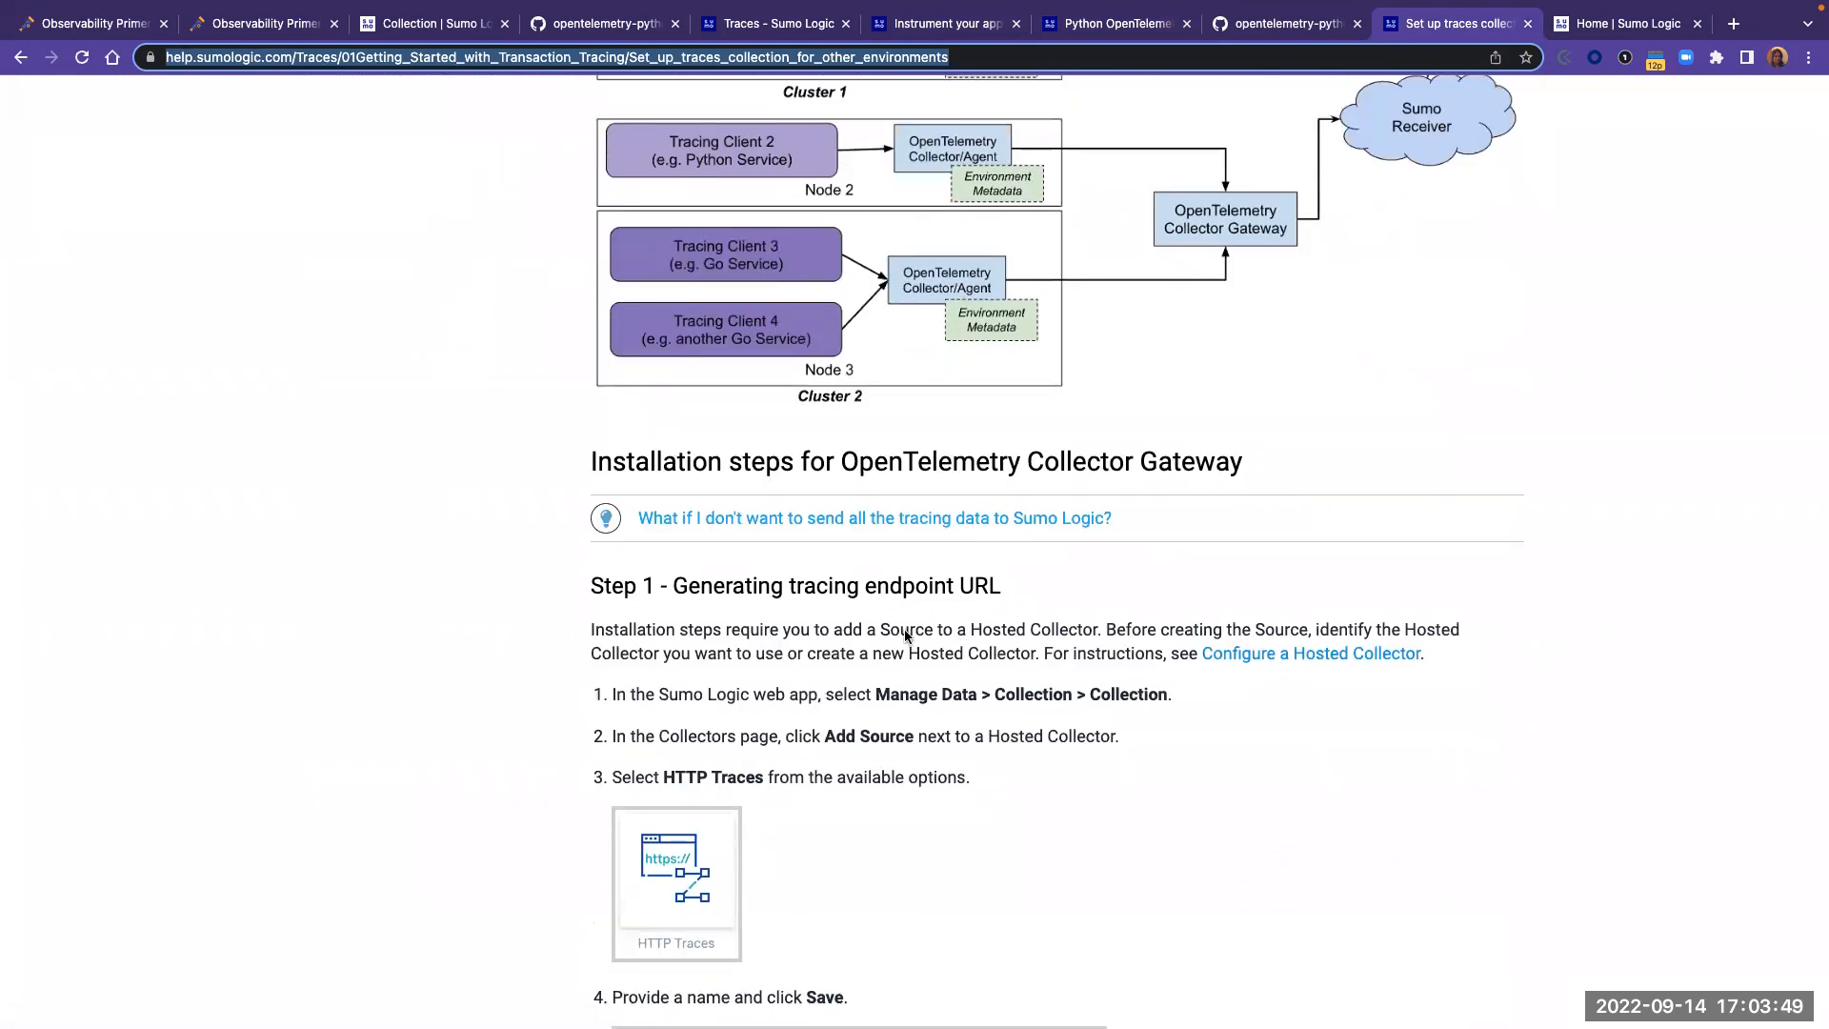
scroll(890, 661, down, 7)
scroll(904, 630, down, 10)
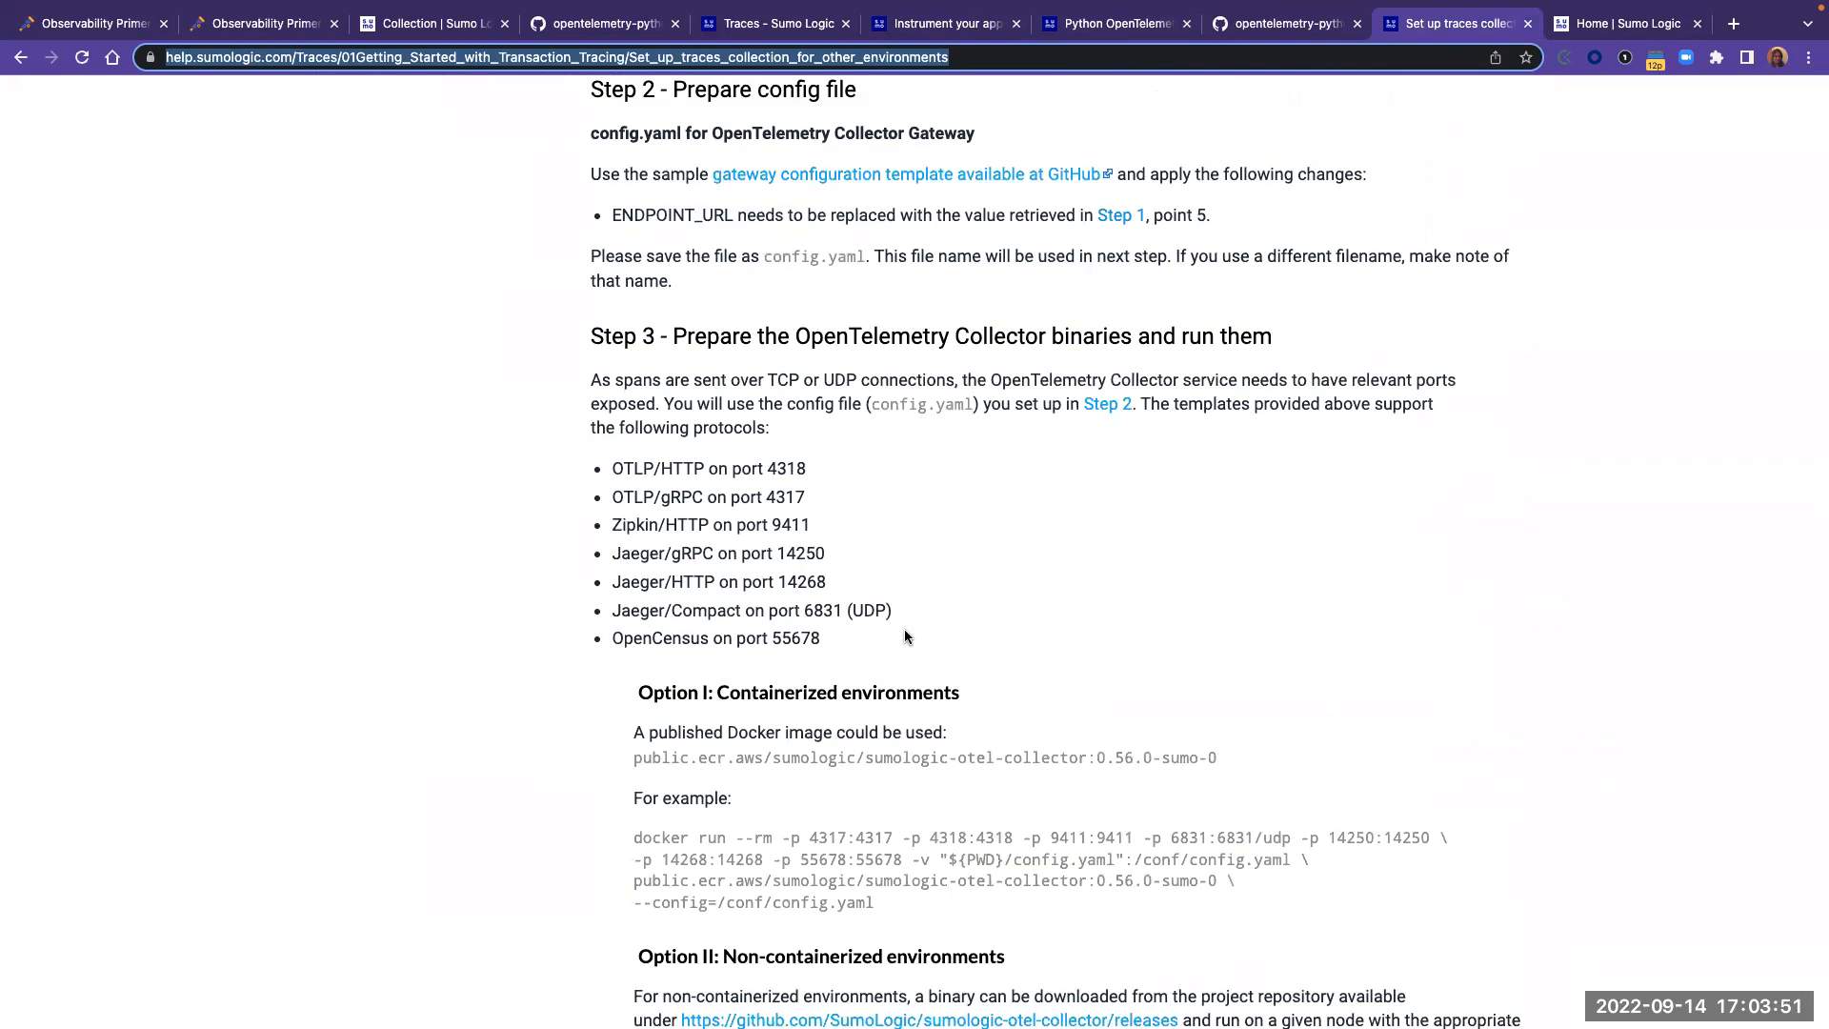
scroll(905, 631, up, 1)
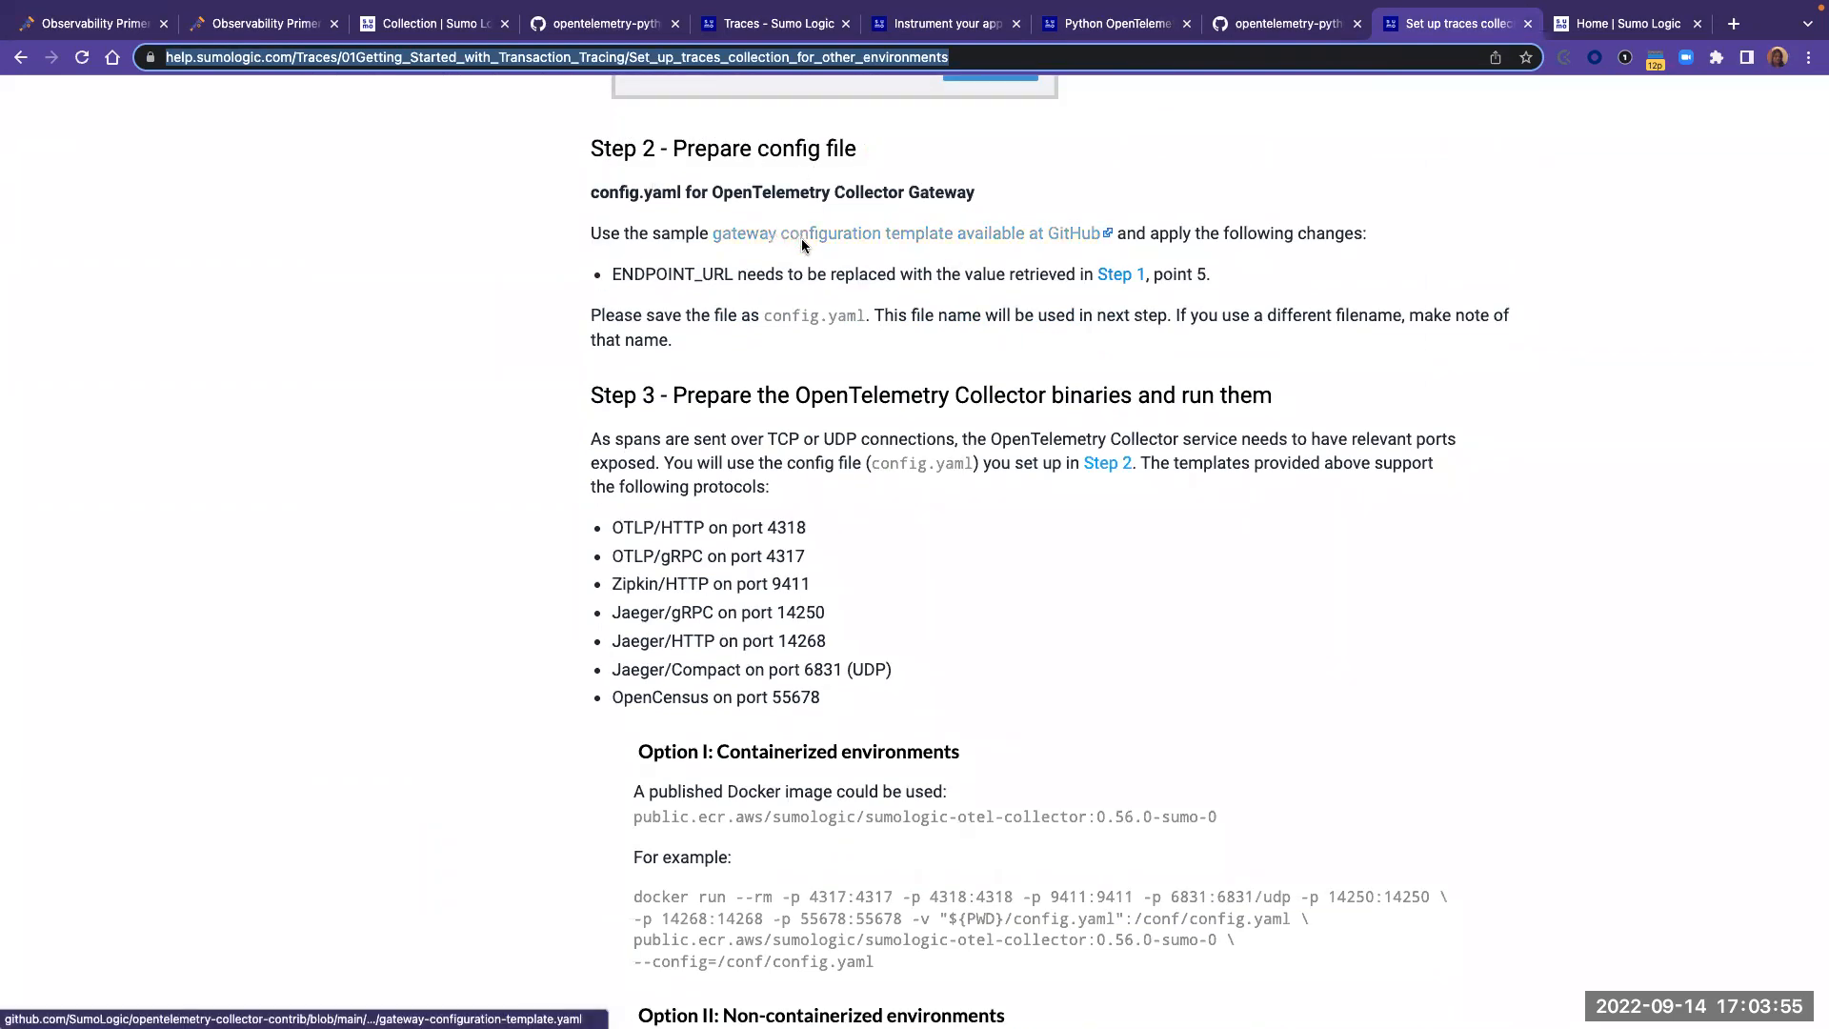
- Open the gateway configuration template linked under "Step 2 - Prepare config file" in a new tab and view it
right_click(873, 231)
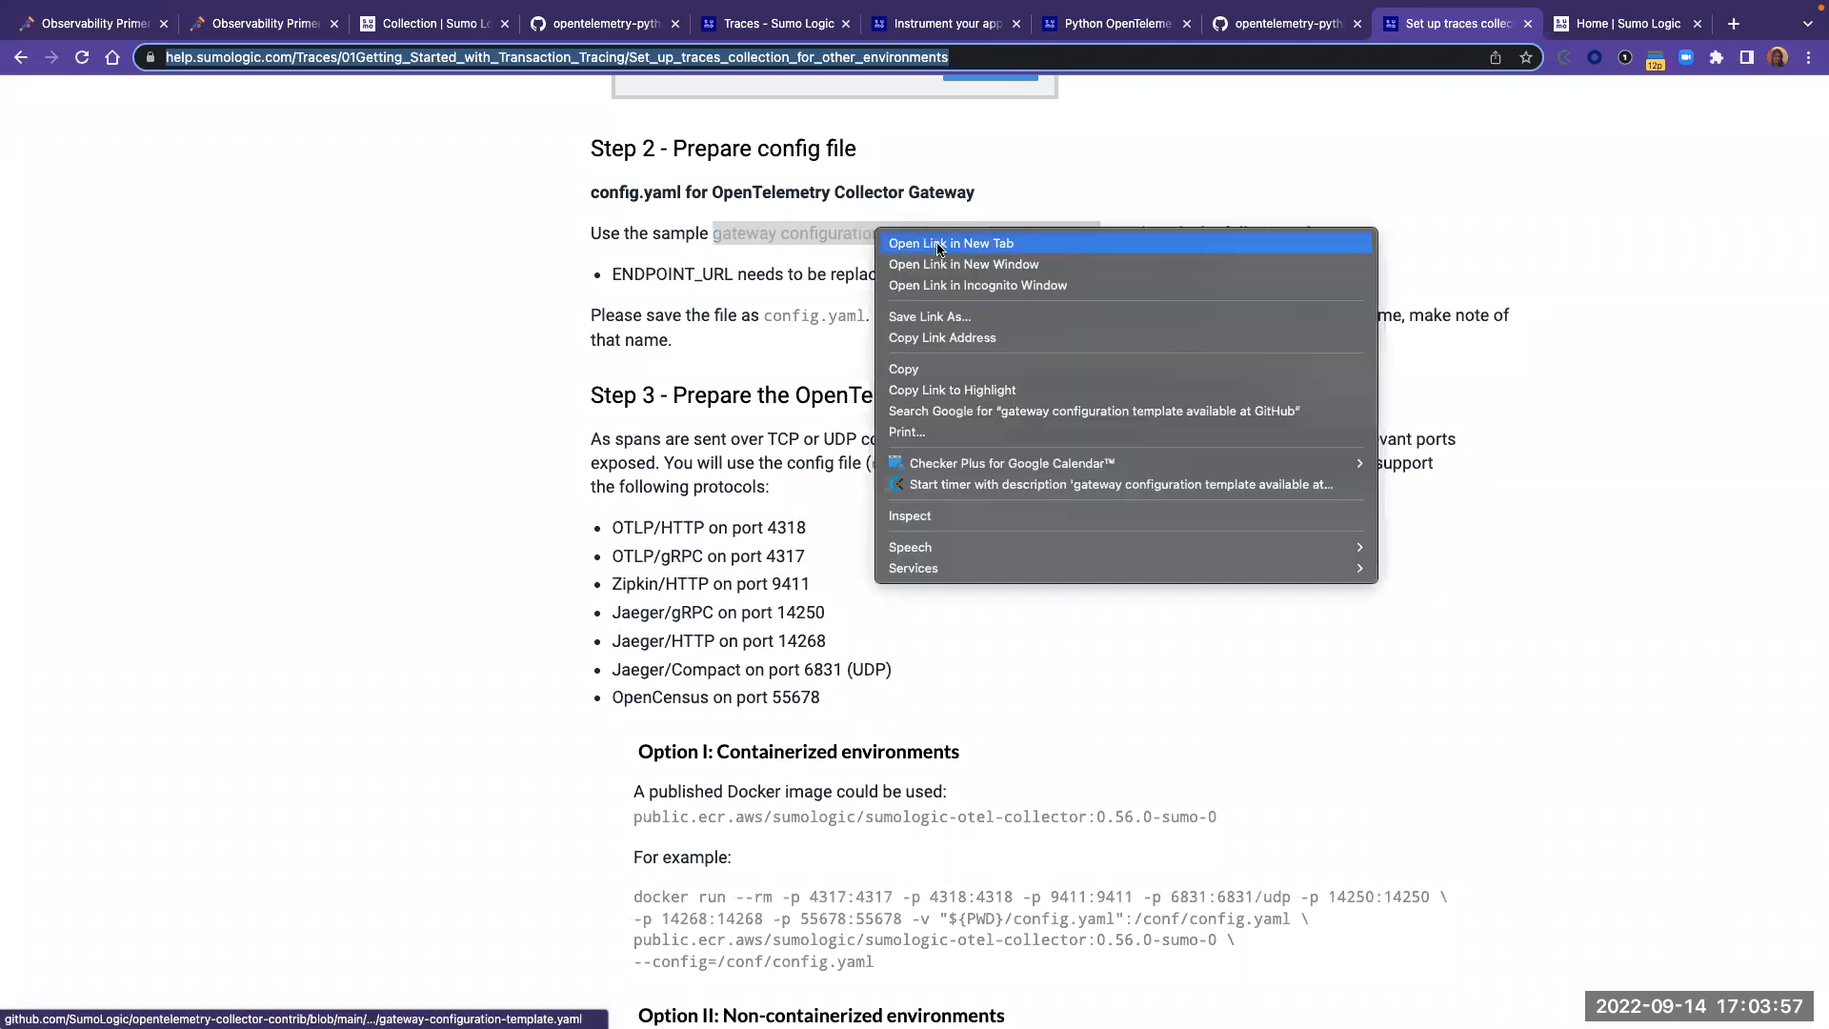
click(938, 244)
click(1442, 26)
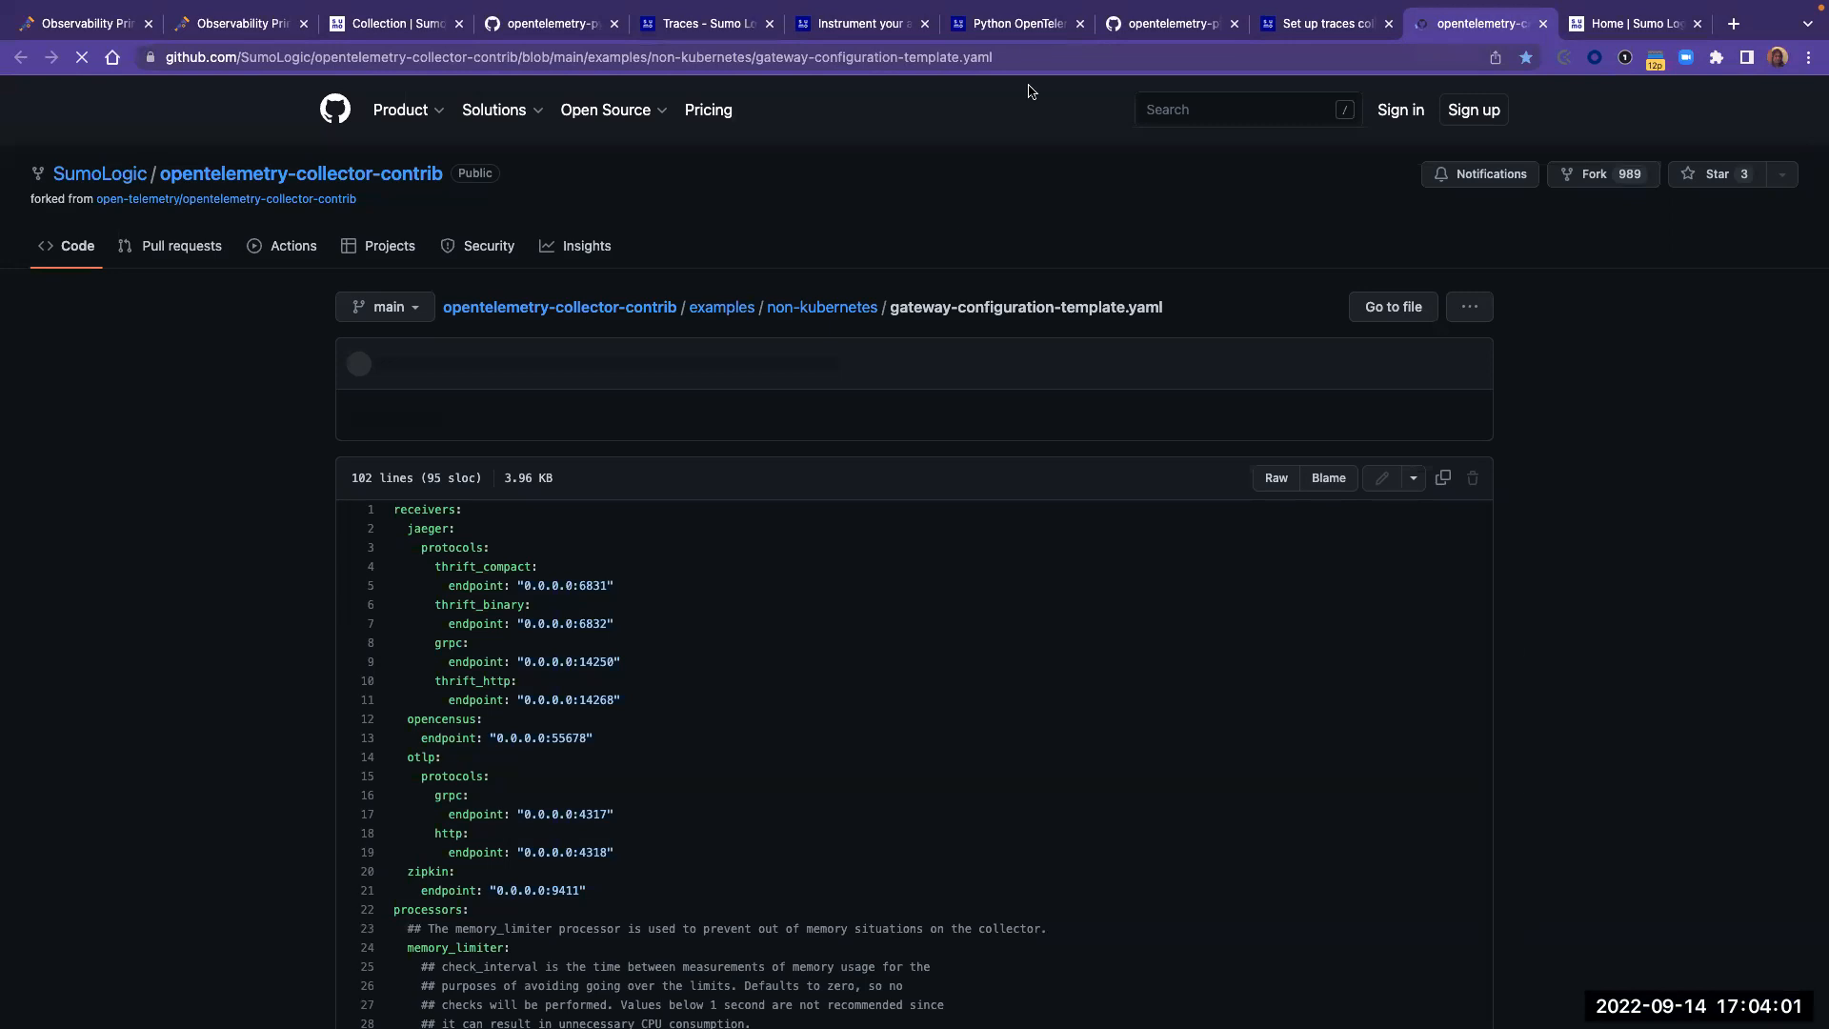
- Examine the receivers, processors and exporters sections of gateway-configuration-template.yaml, including the otlphttp ENDPOINT_URL placeholder
scroll(718, 566, down, 3)
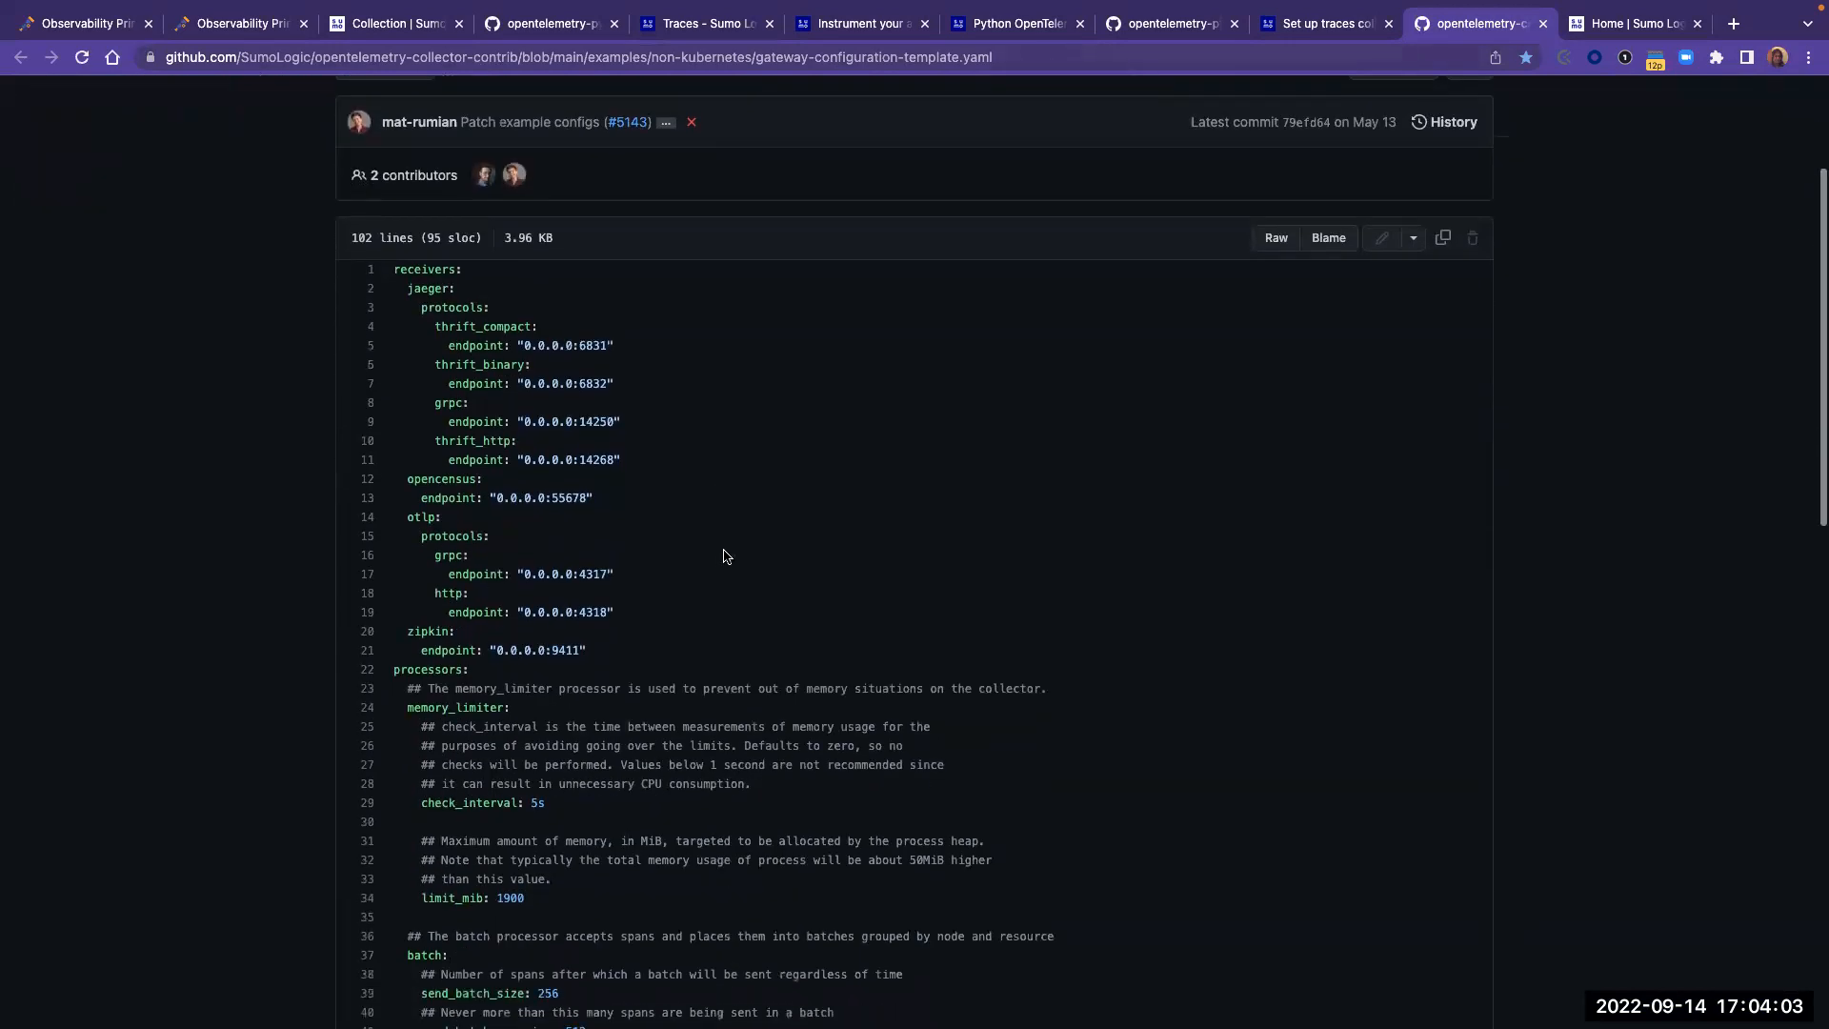
scroll(739, 513, down, 1)
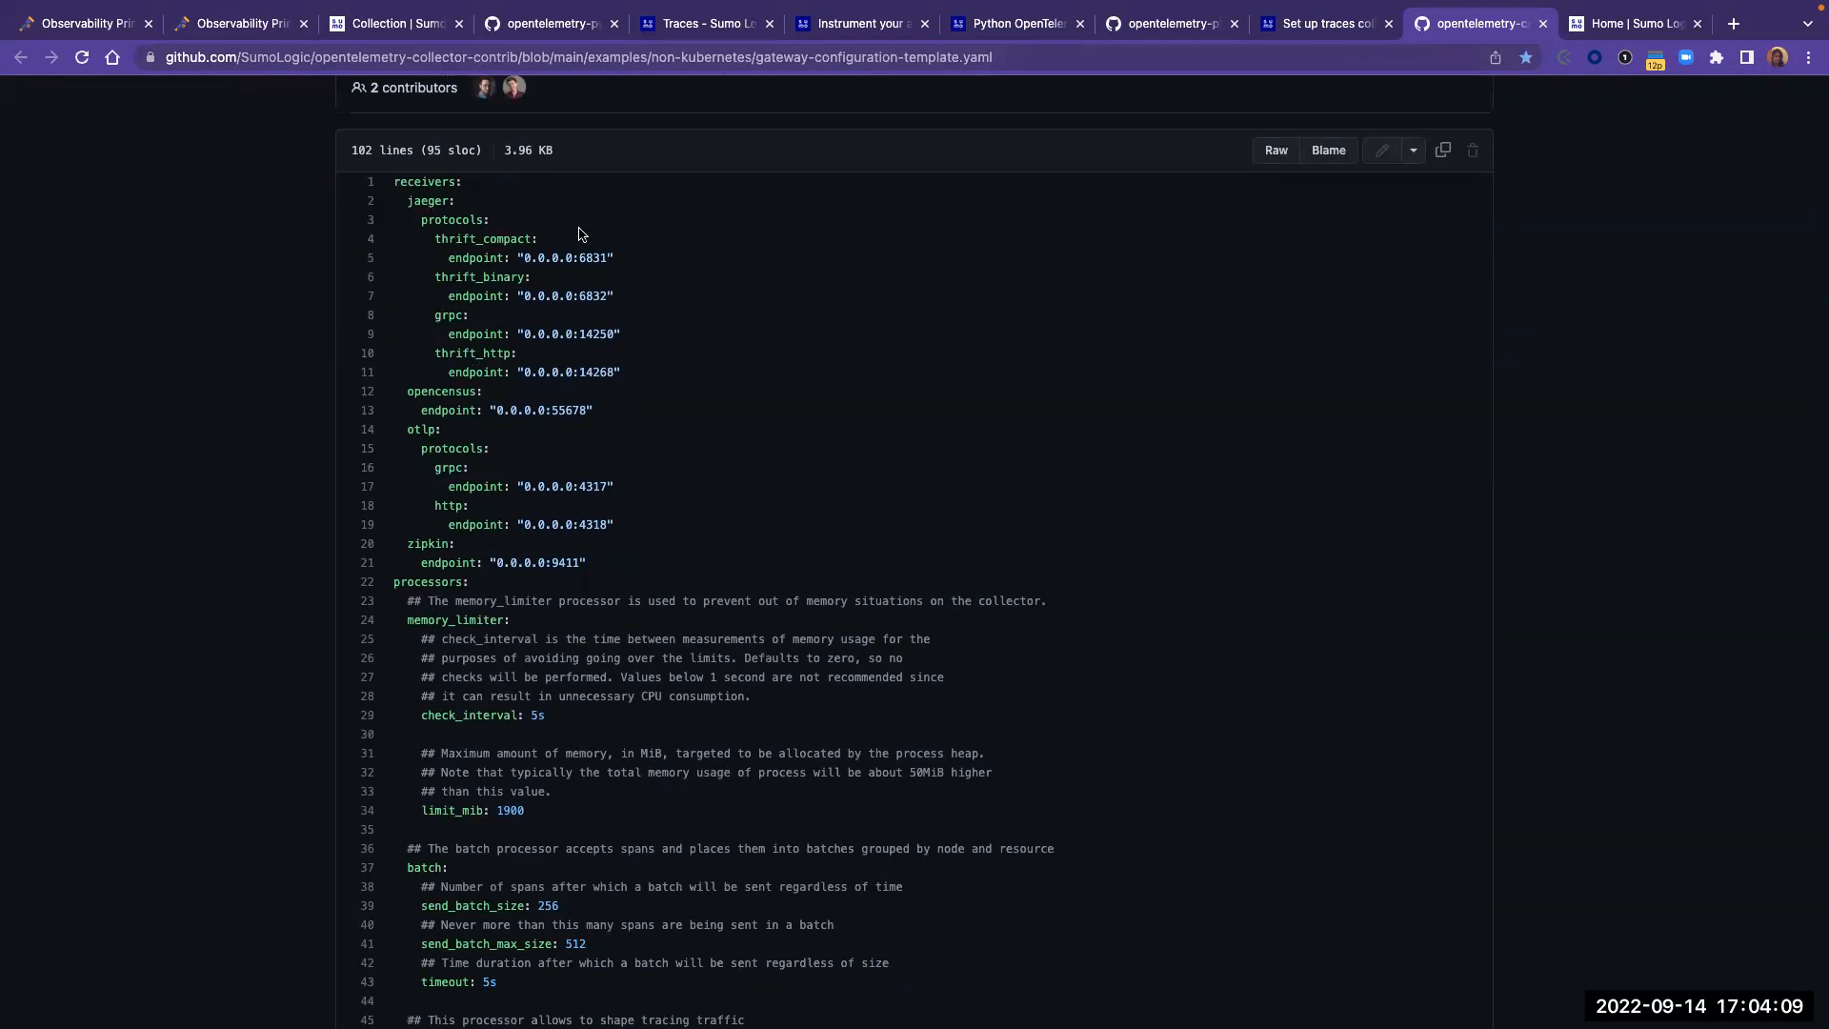
double_click(419, 180)
double_click(423, 581)
scroll(527, 809, down, 3)
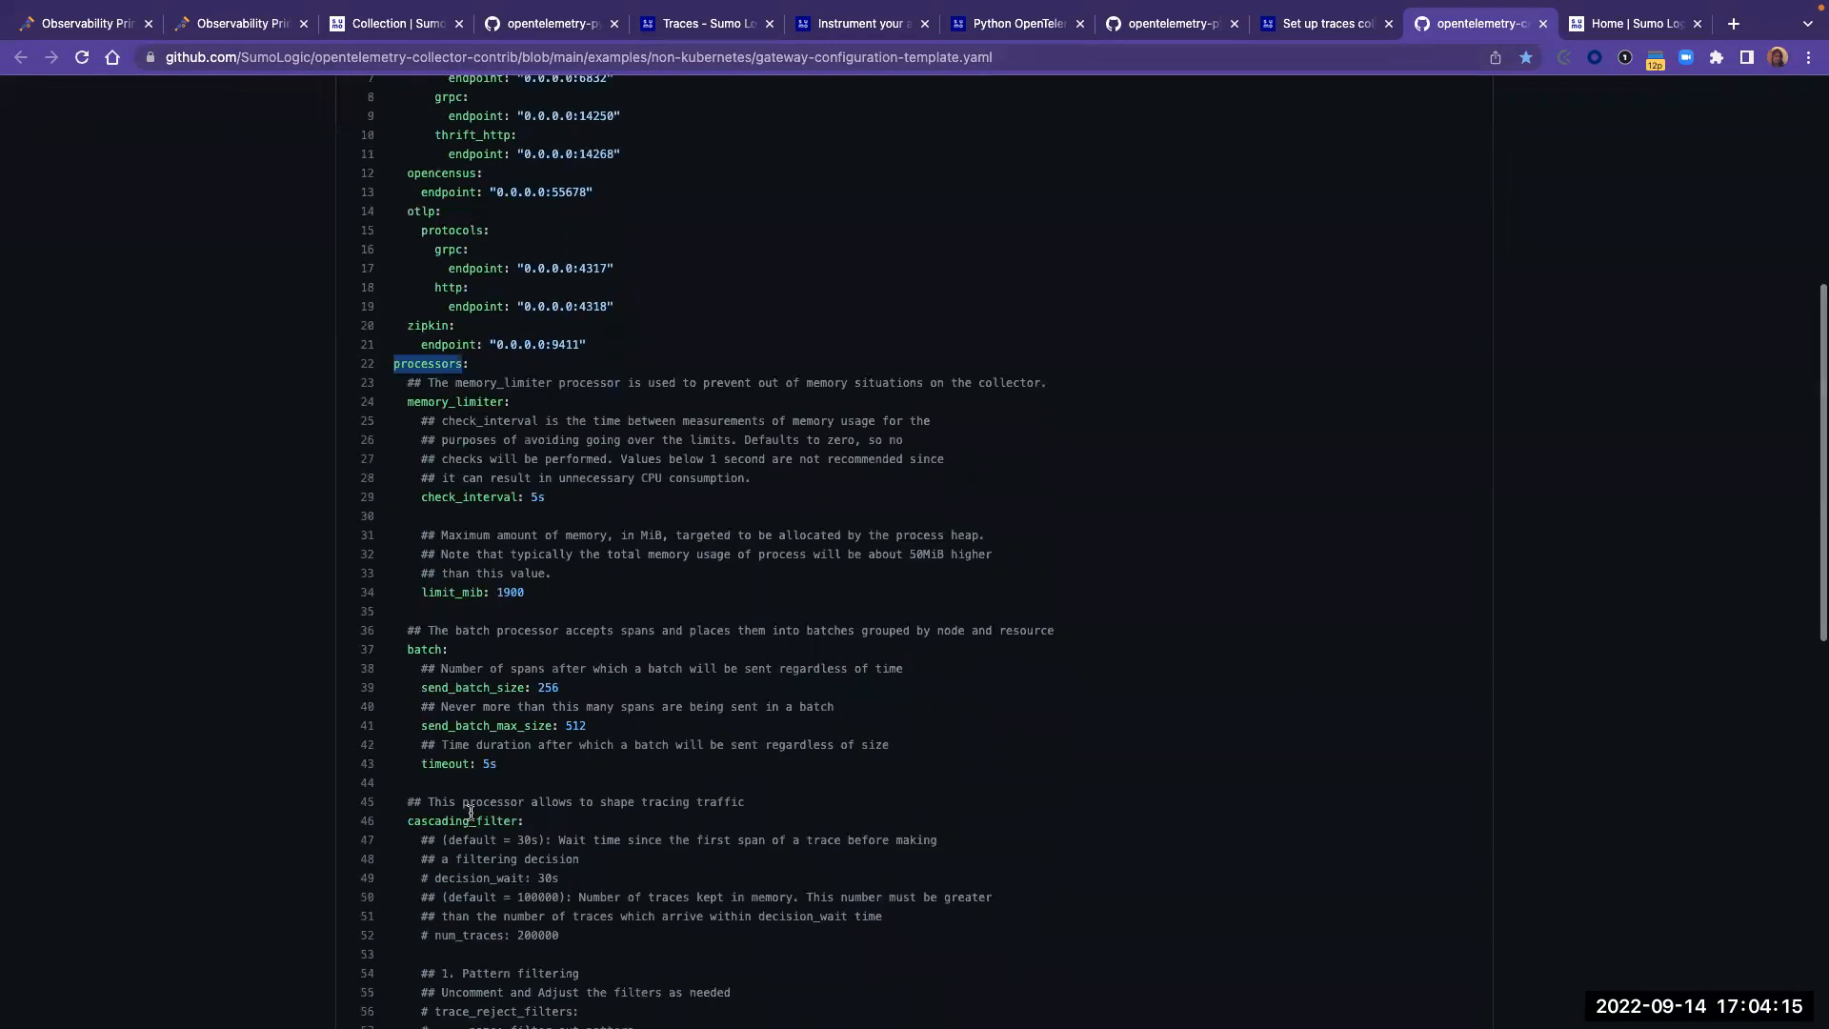
scroll(470, 819, down, 4)
scroll(470, 819, down, 7)
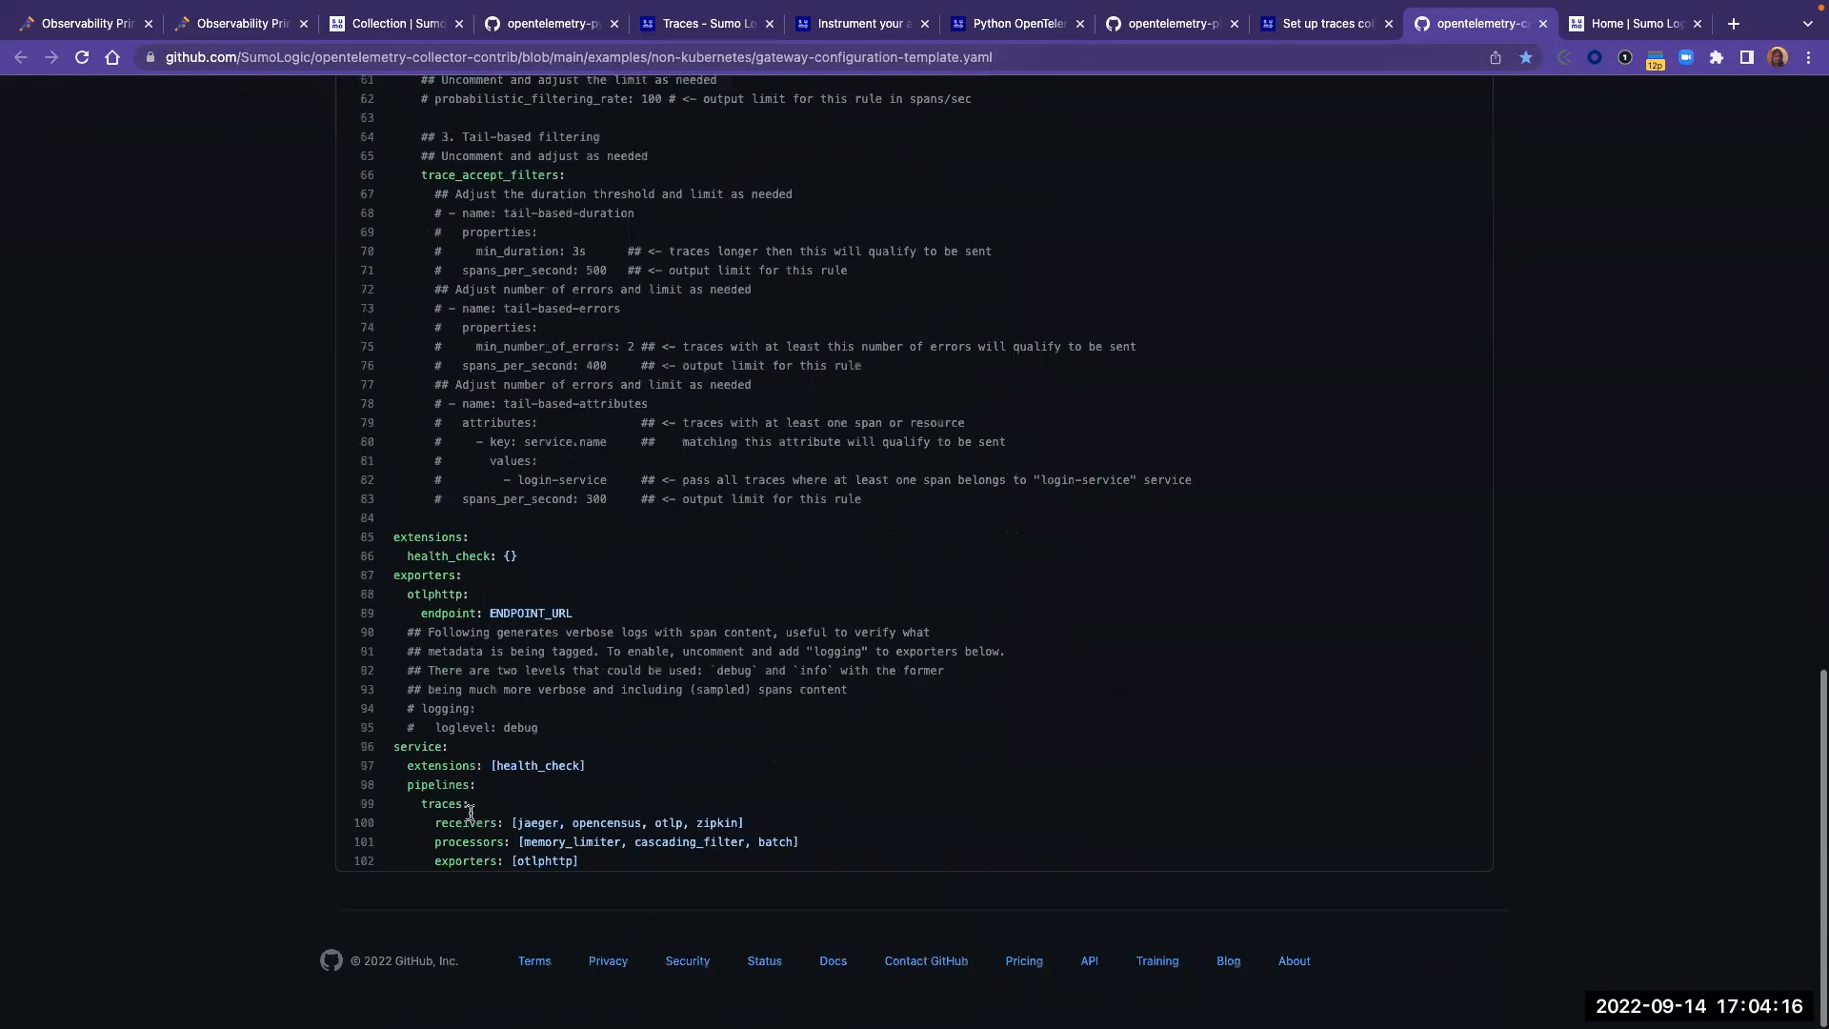
double_click(415, 584)
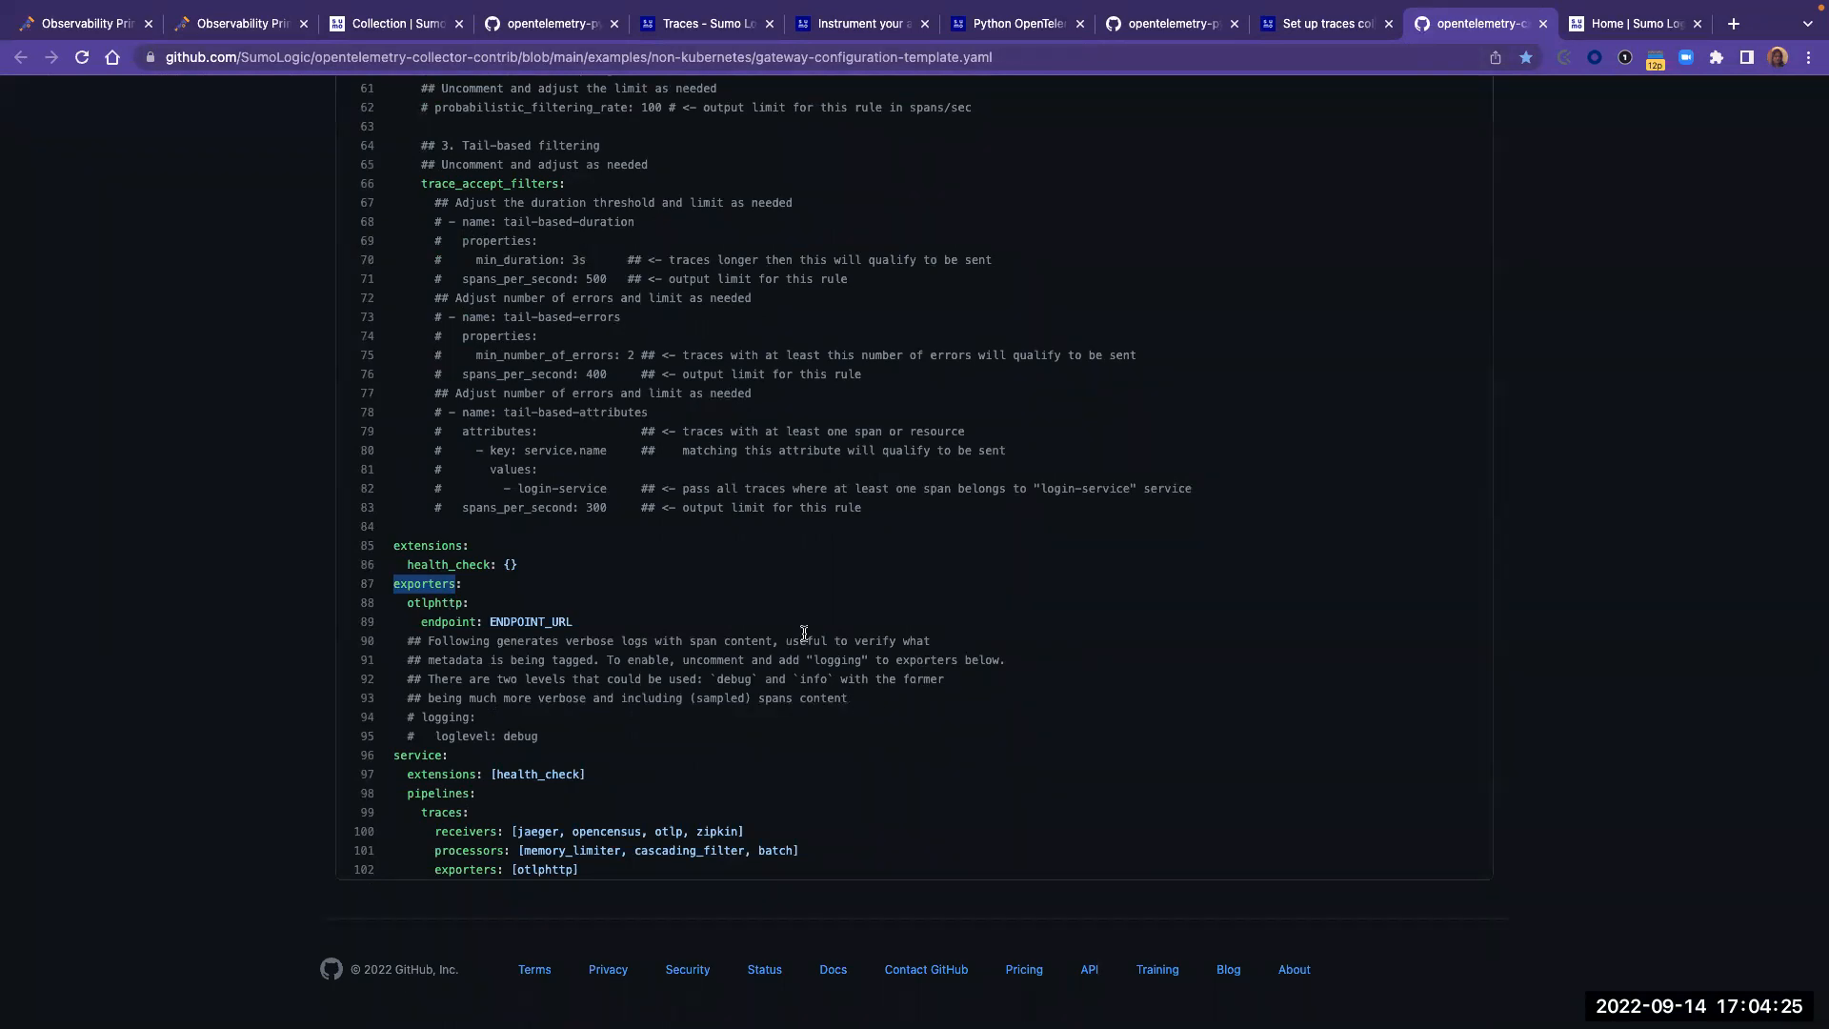
drag(573, 623, 421, 625)
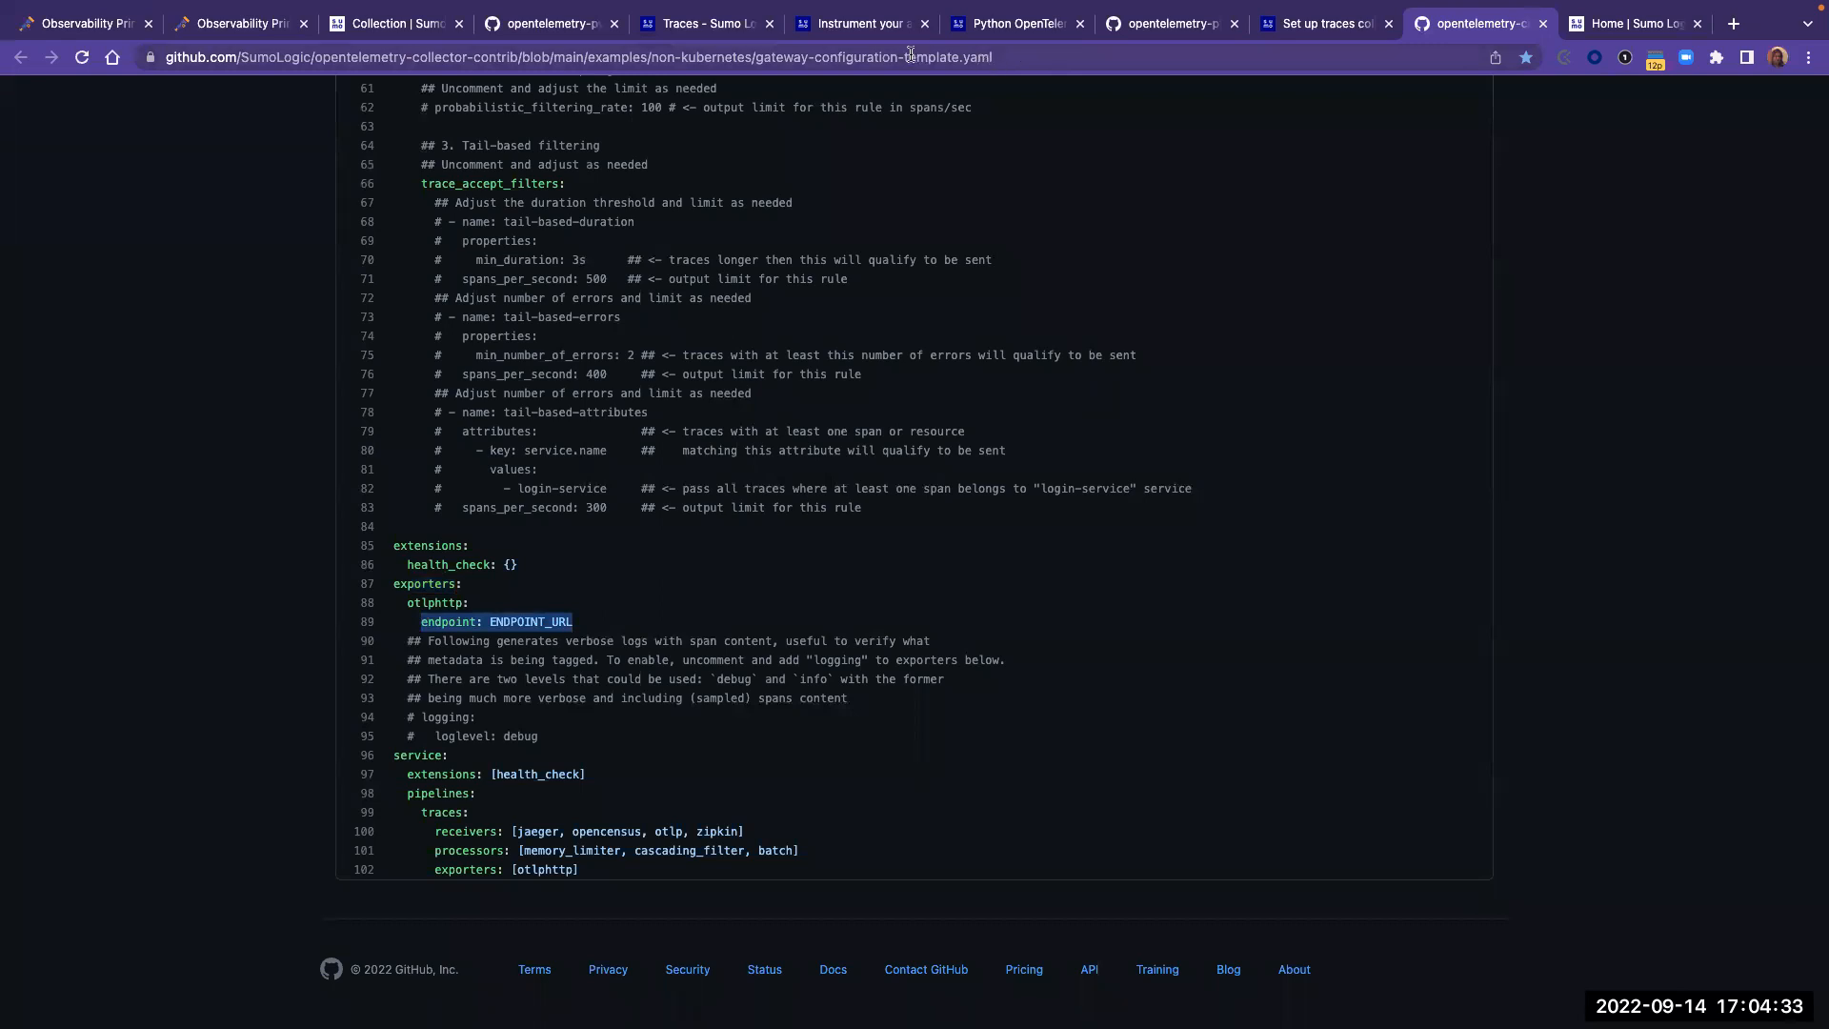
- Return to the help page, open the Collector Agent's template config file on GitHub, and view its raw contents
click(1284, 24)
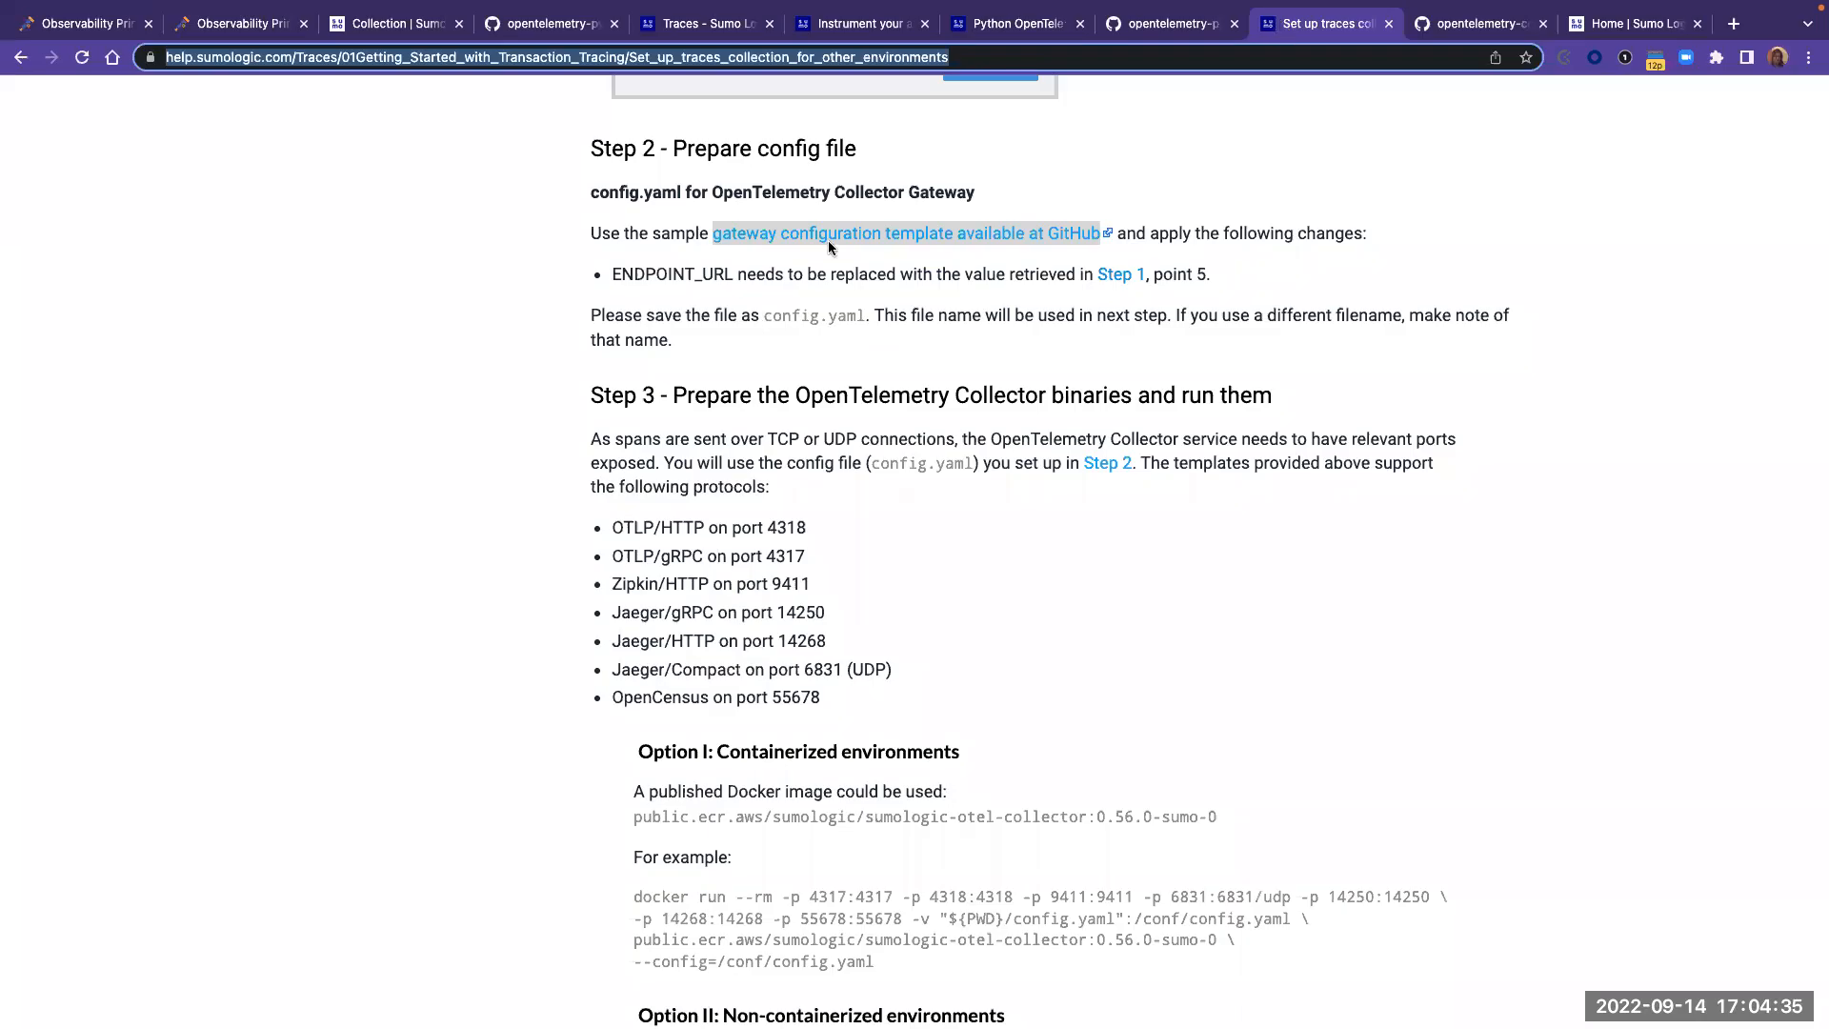
scroll(948, 235, down, 3)
scroll(948, 235, down, 20)
scroll(1284, 307, up, 2)
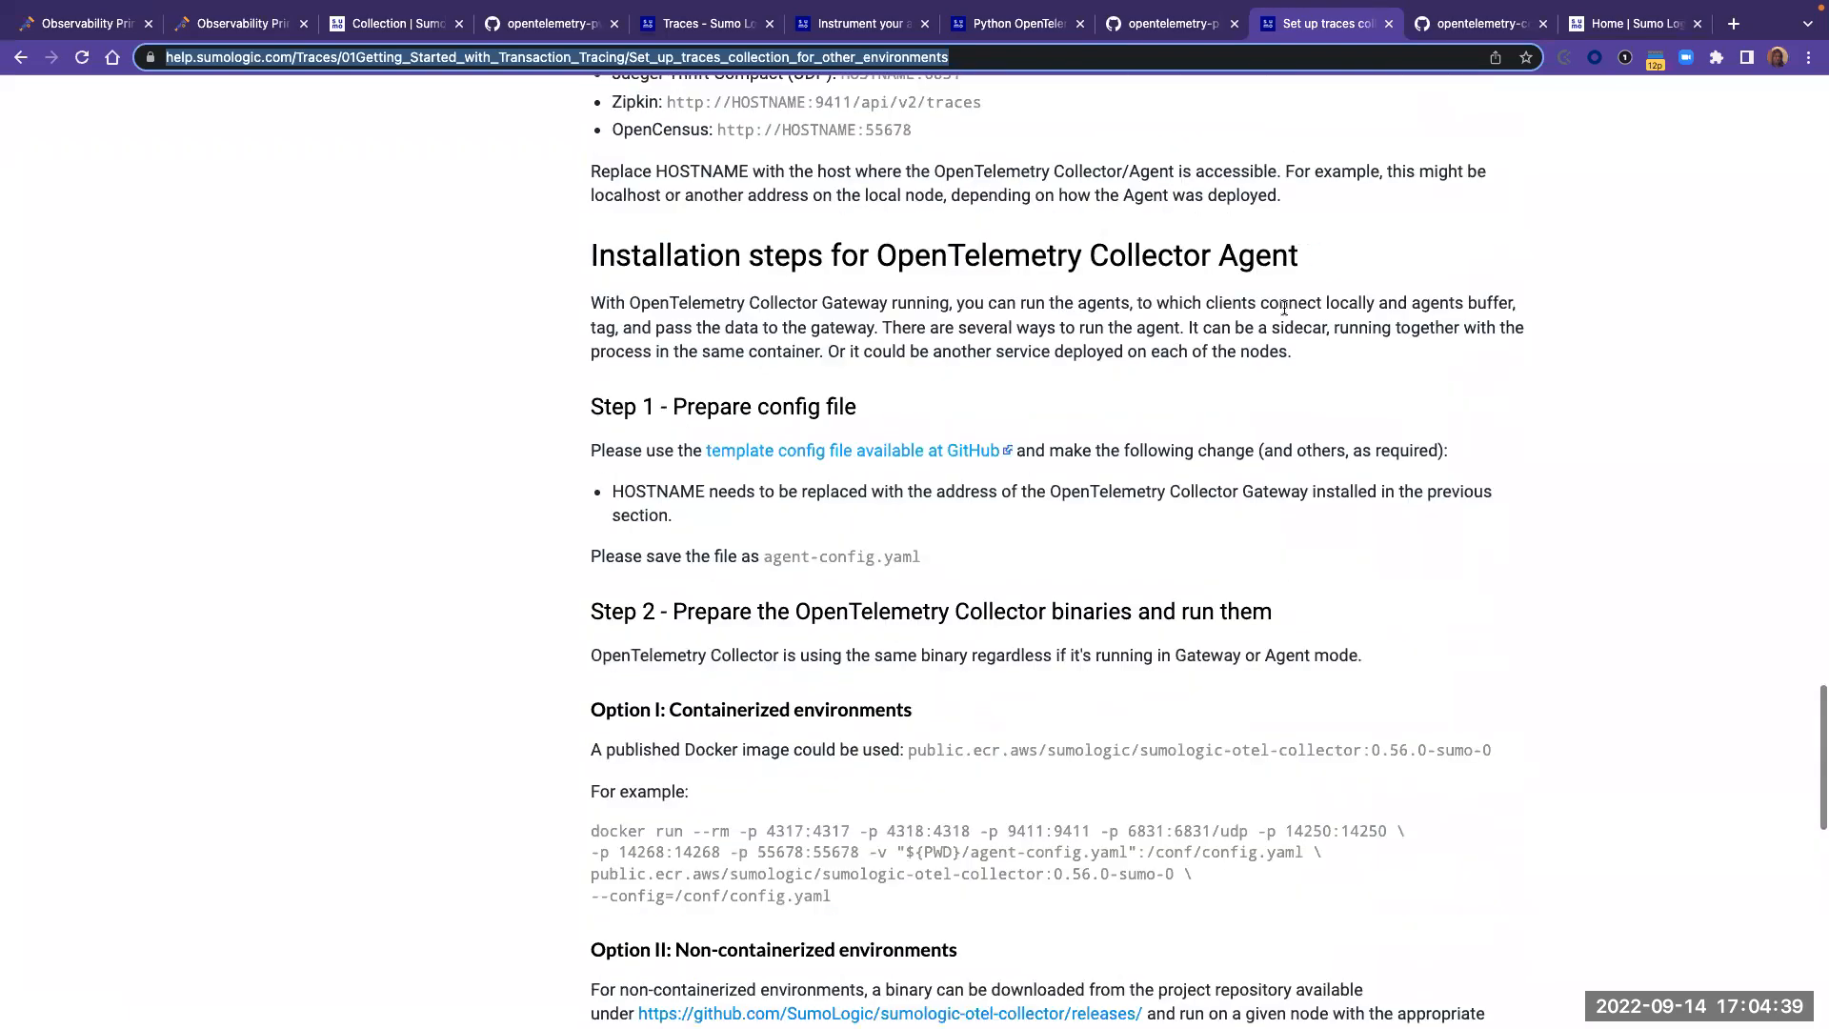
click(905, 452)
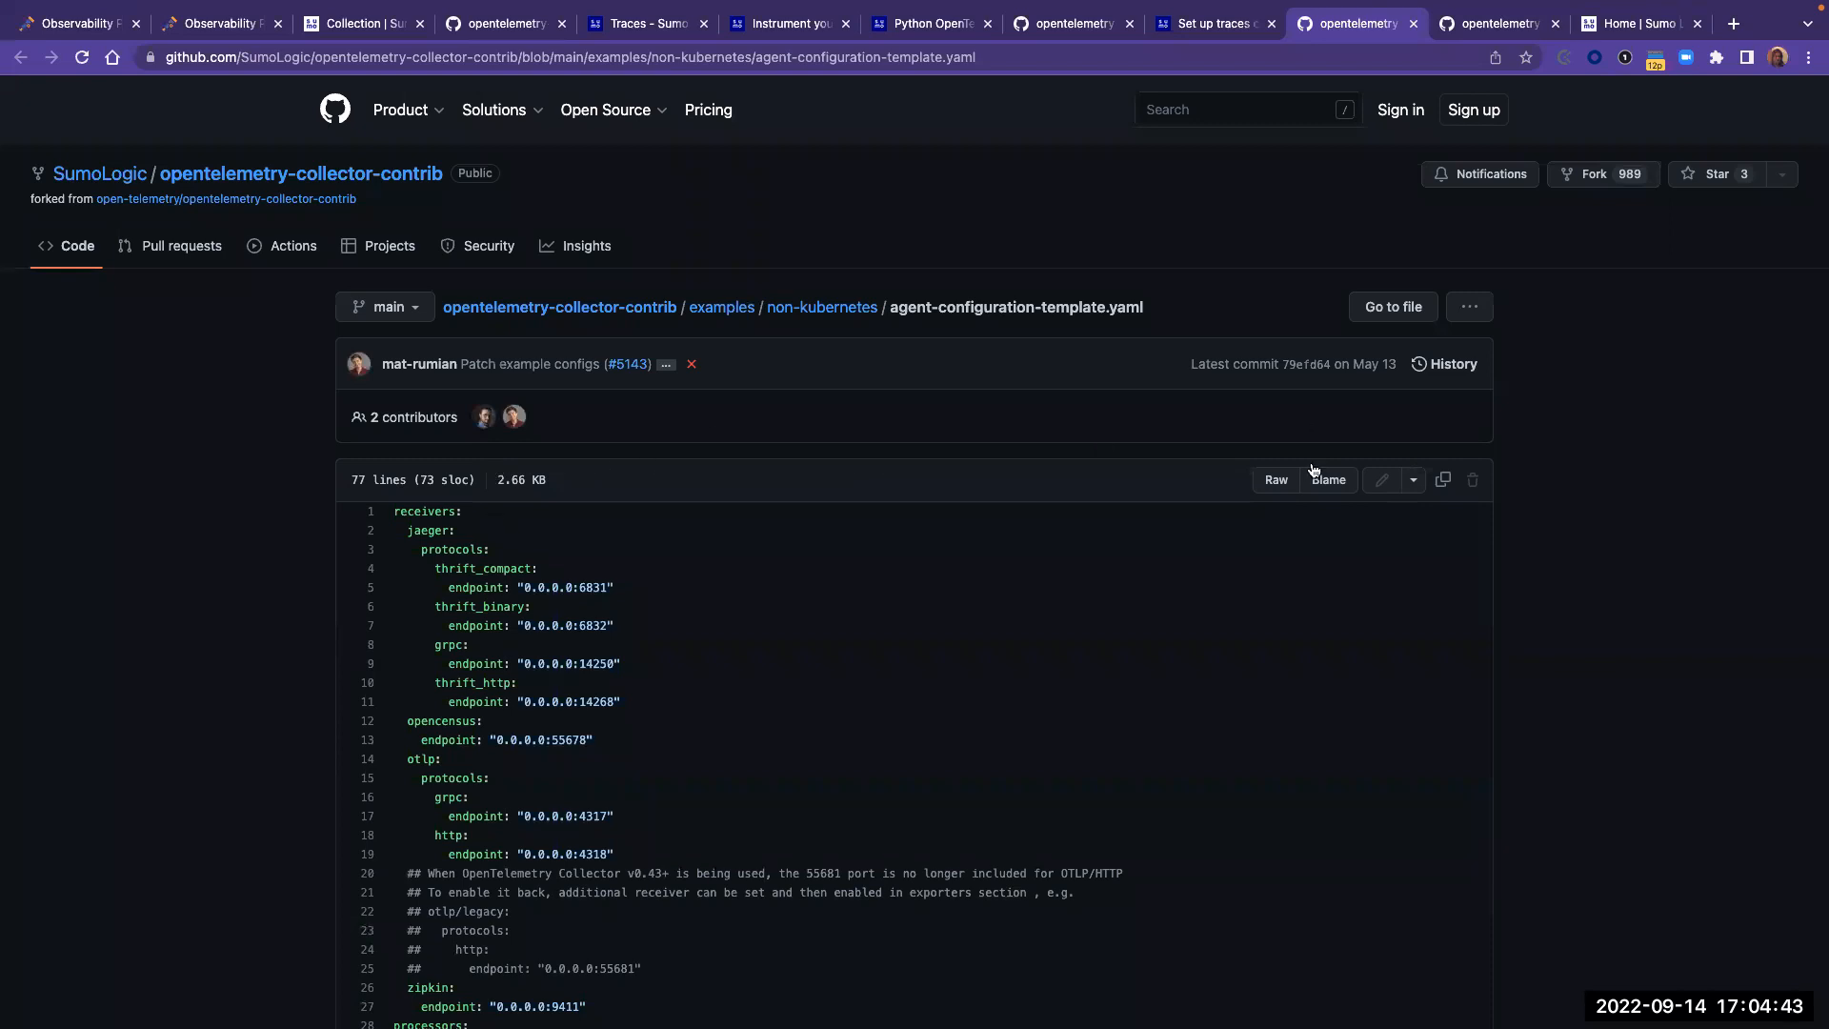
click(1276, 479)
scroll(345, 290, down, 3)
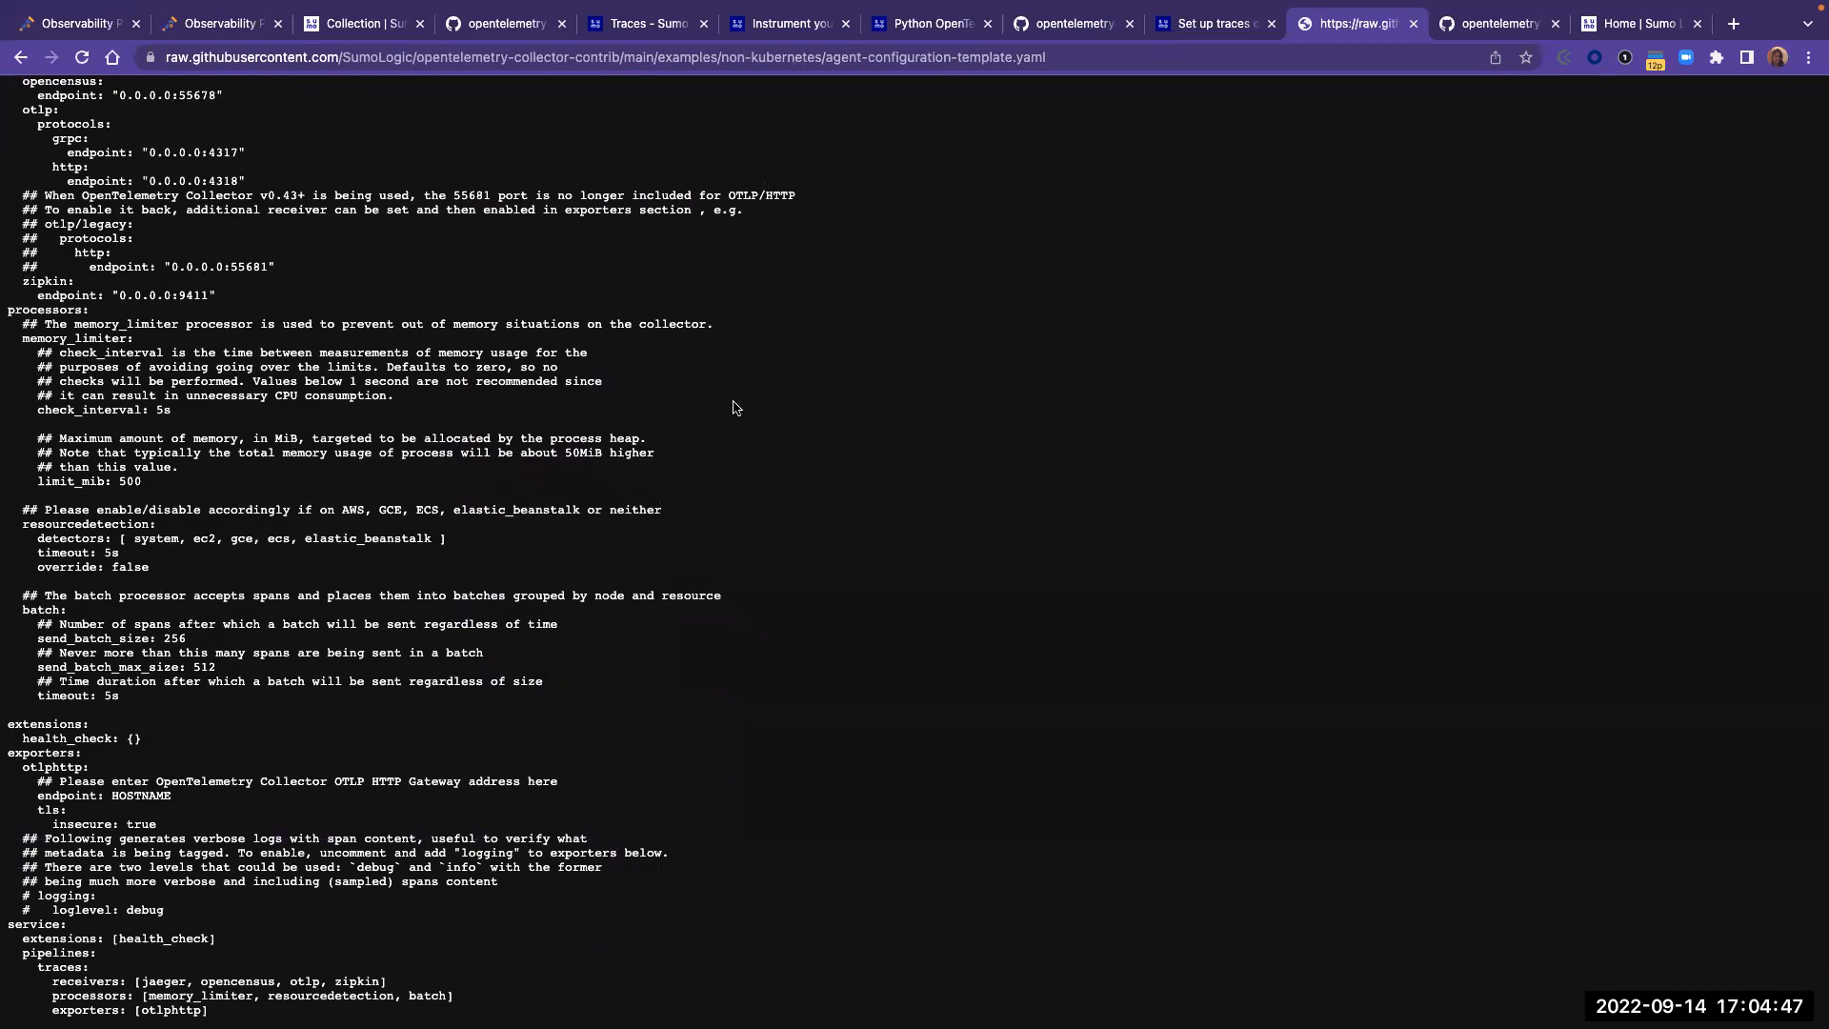
- Open config.yaml in VS Code and check its otlphttp exporter endpoint against the HTTP source address shown in Sumo Logic
key(ctrl+Right)
key(ctrl+Right)
key(ctrl+Right)
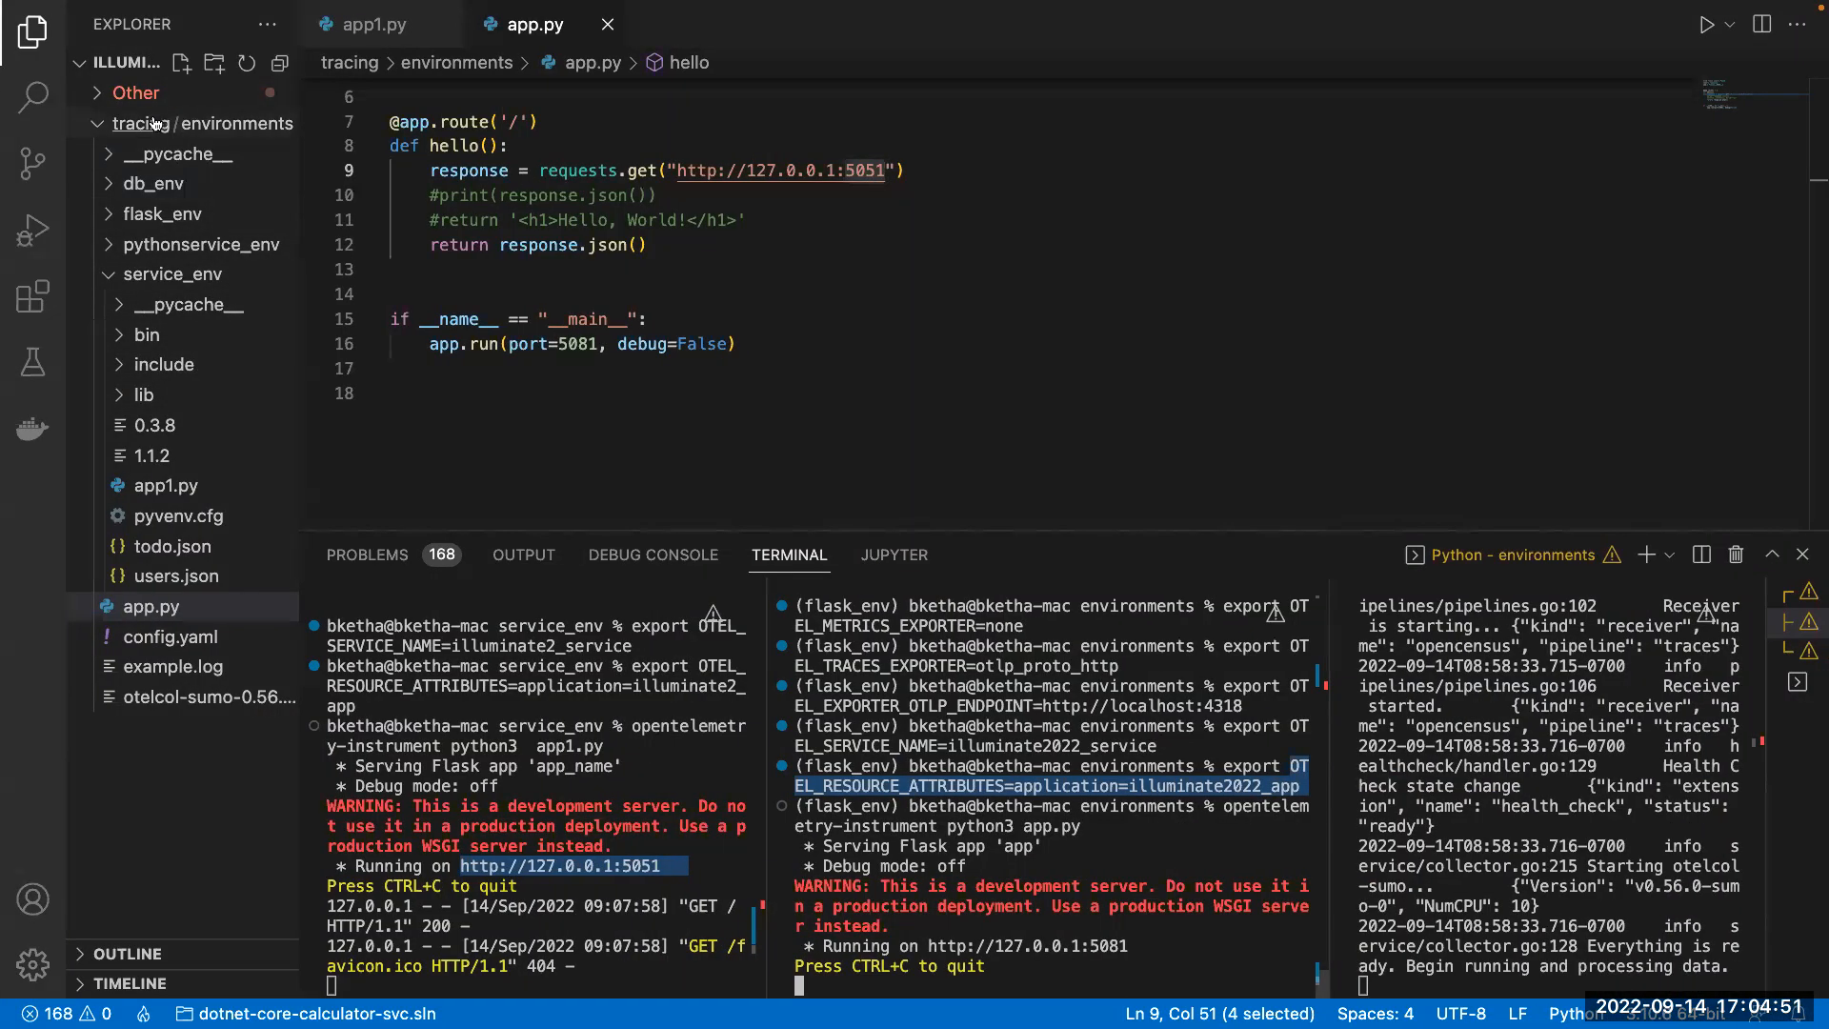
click(191, 639)
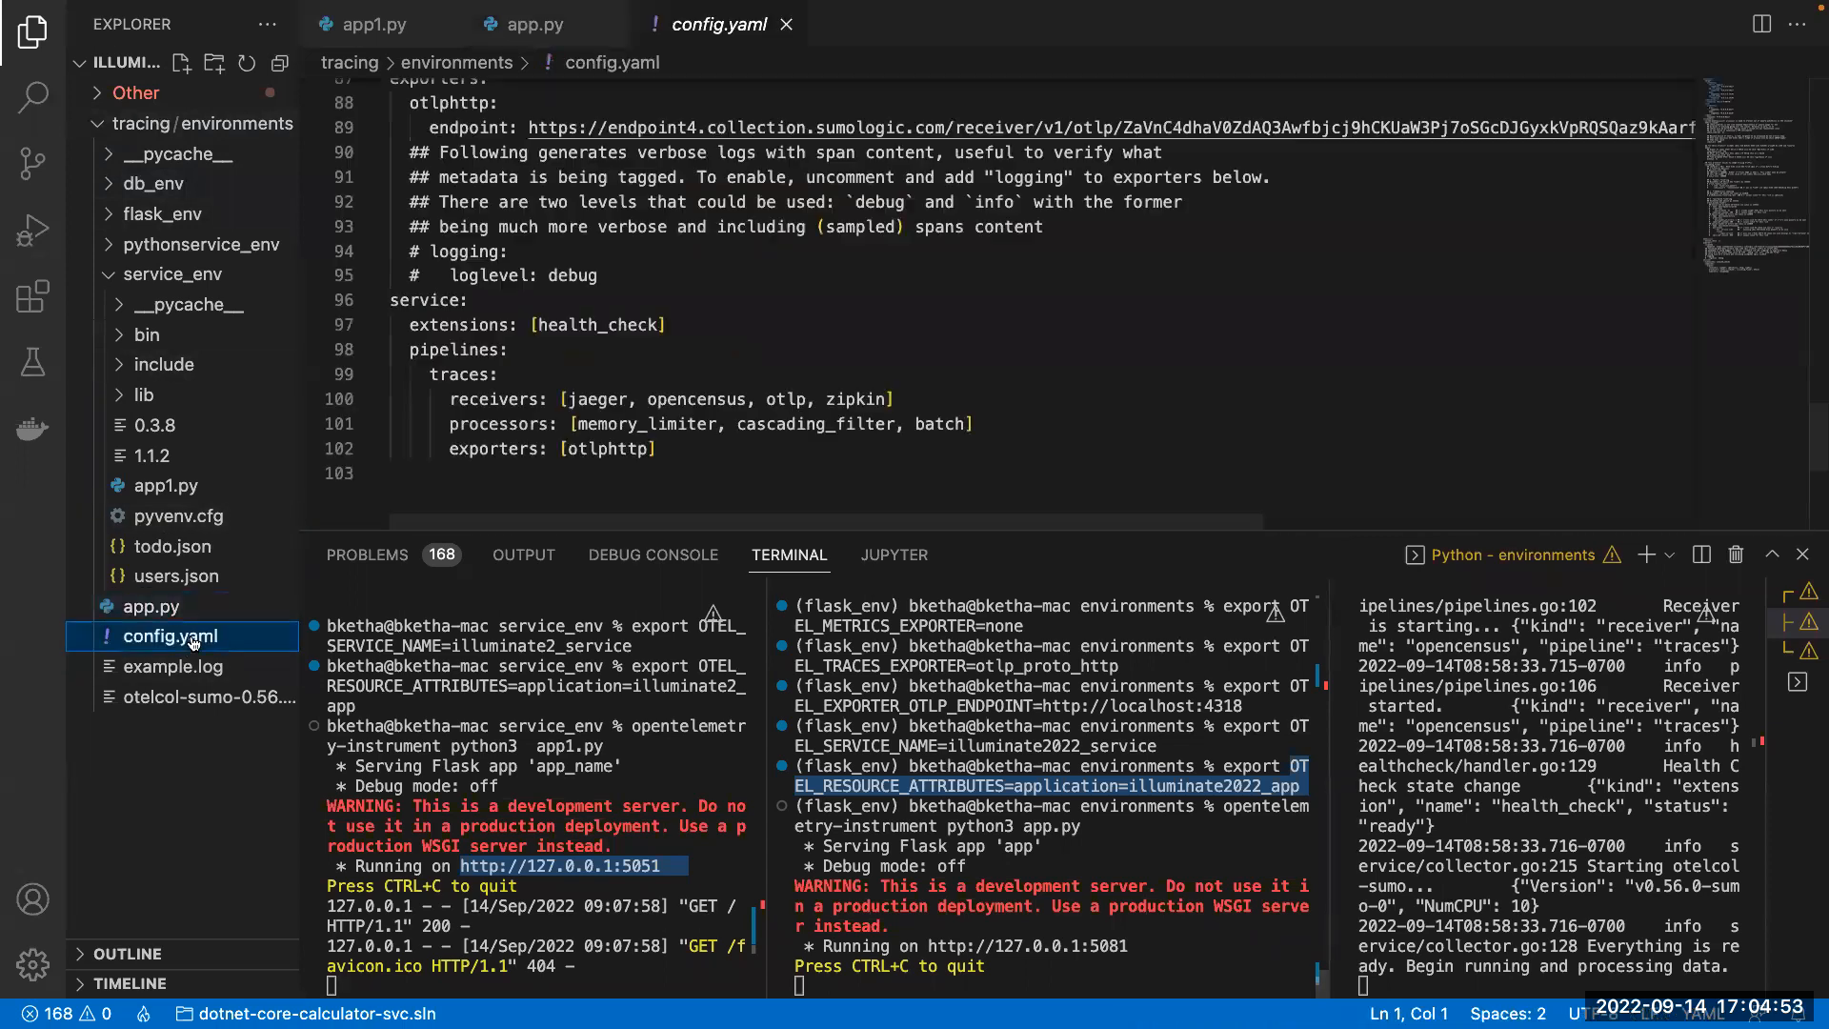
scroll(536, 288, up, 3)
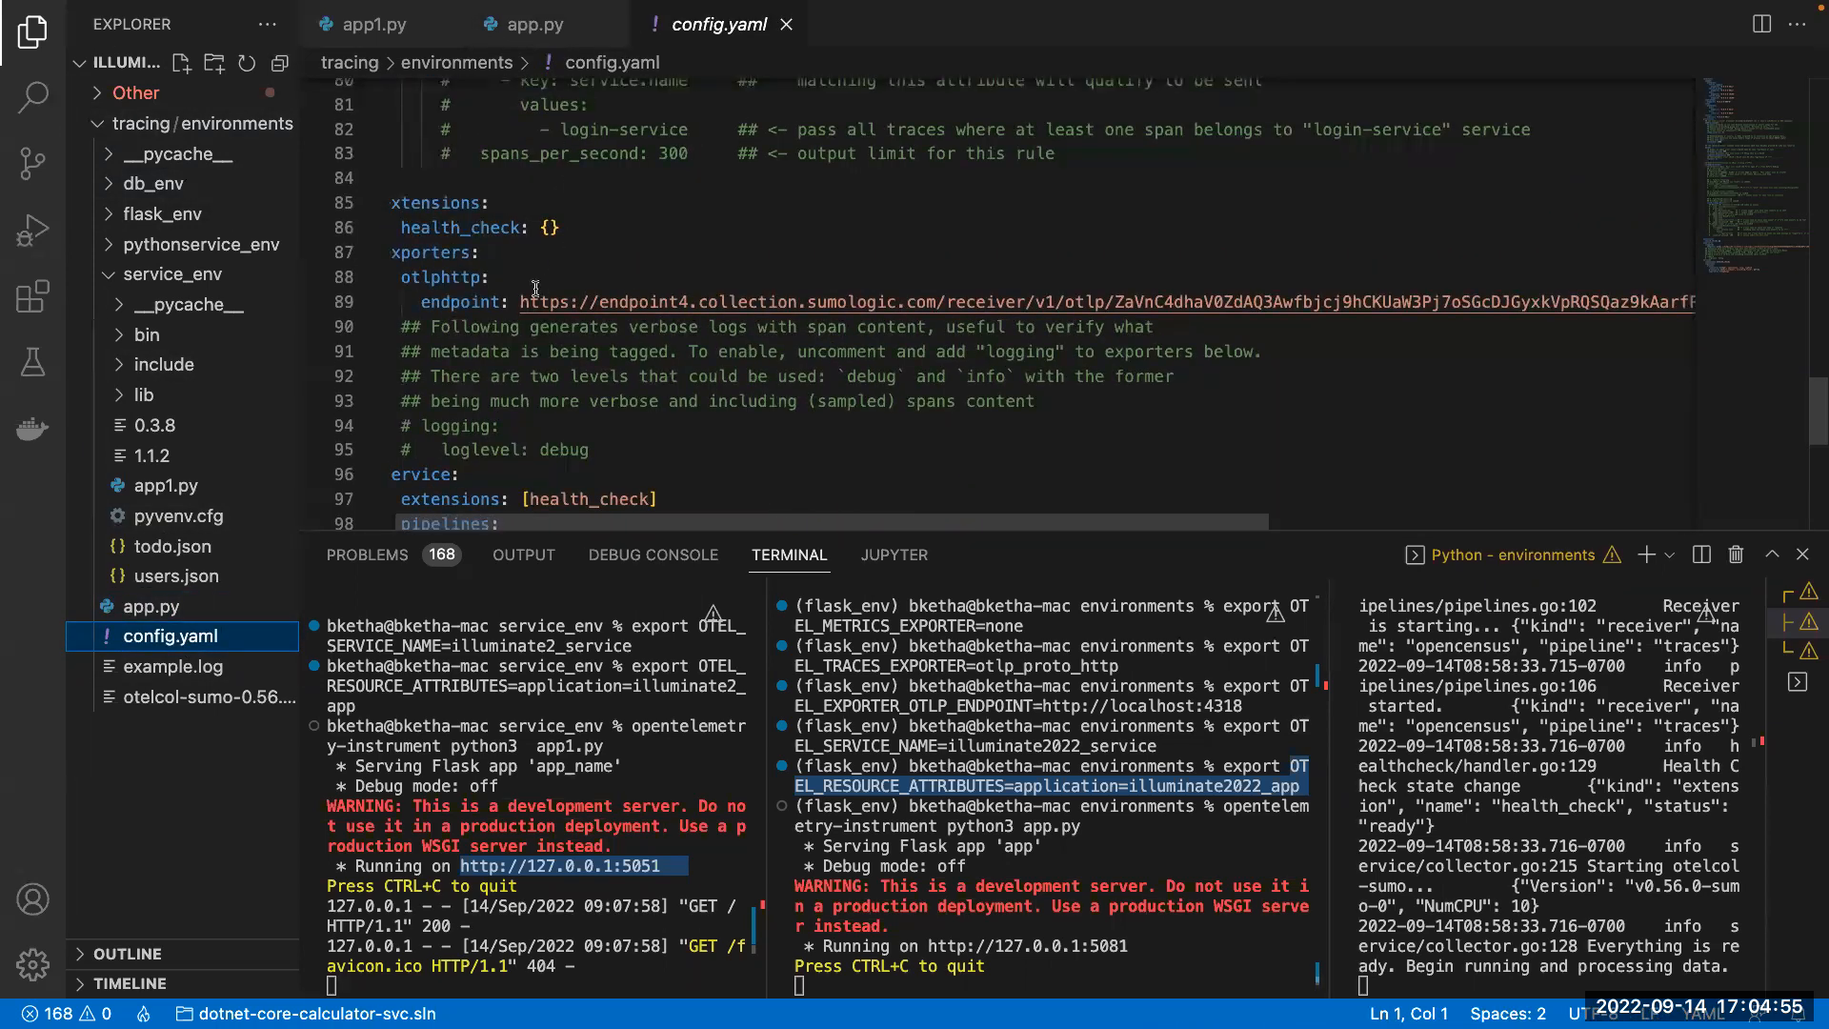
click(599, 301)
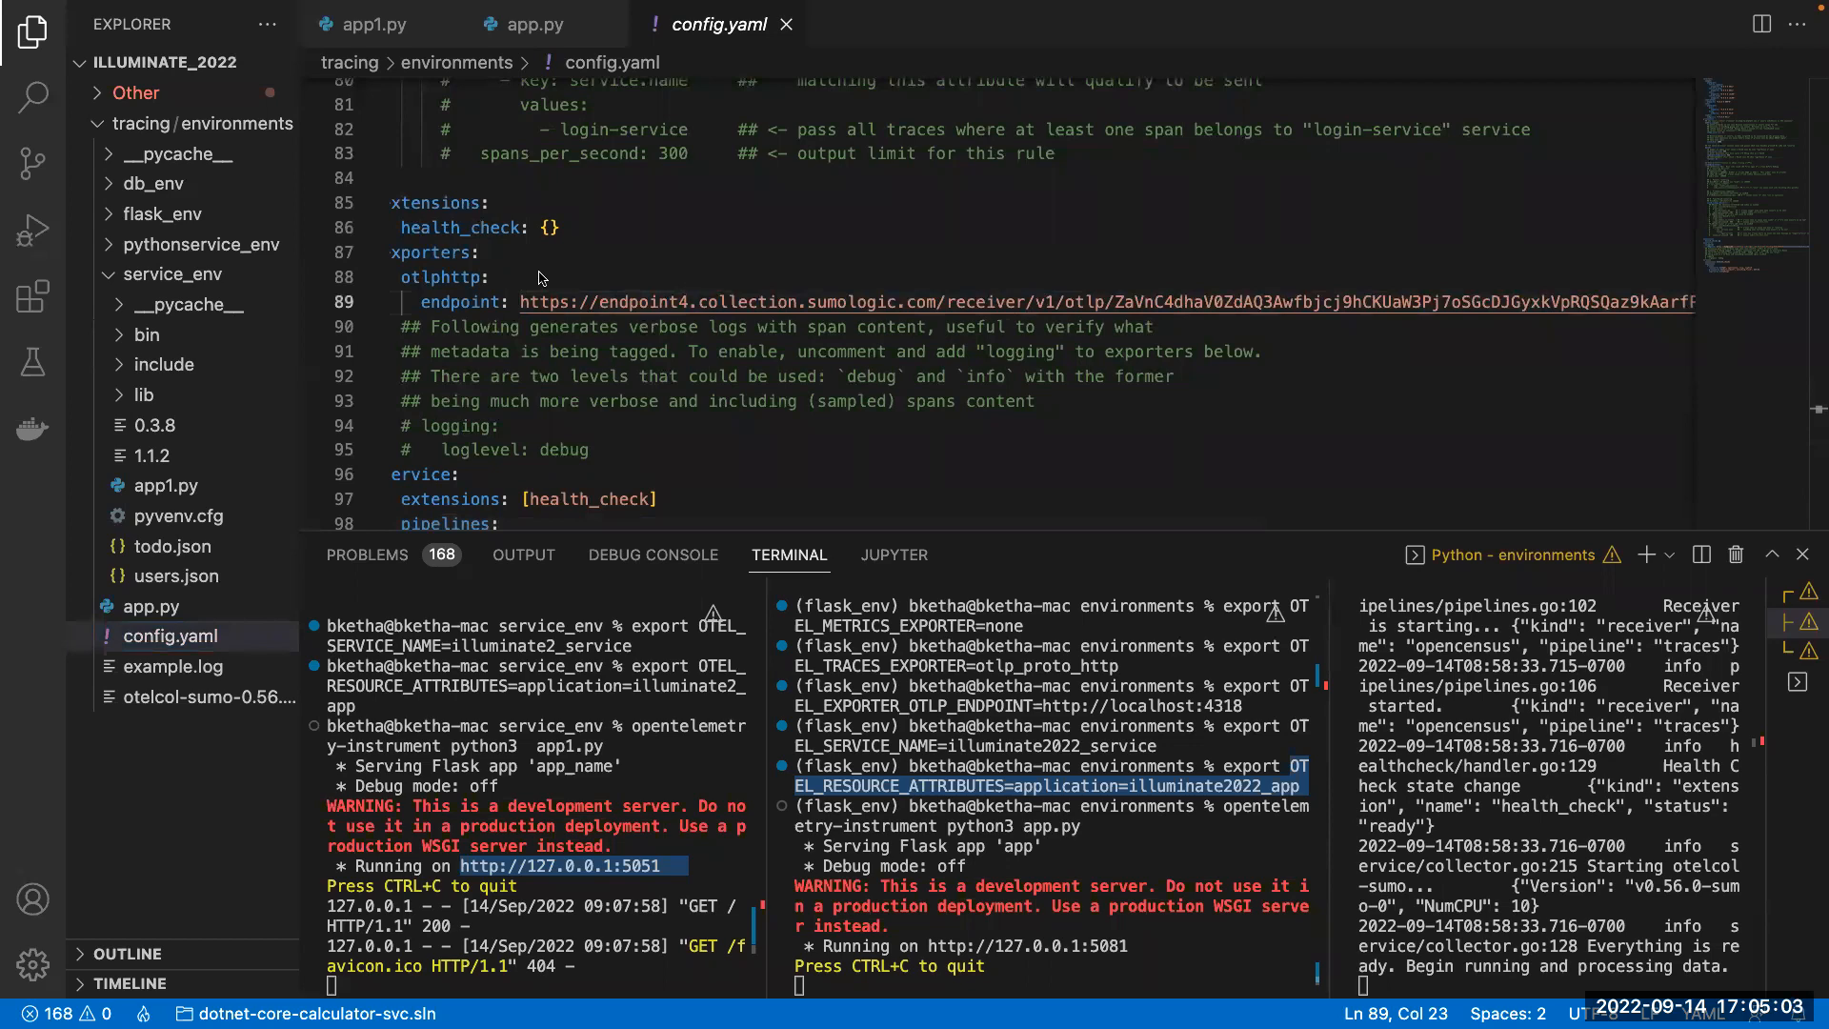
key(super+Tab)
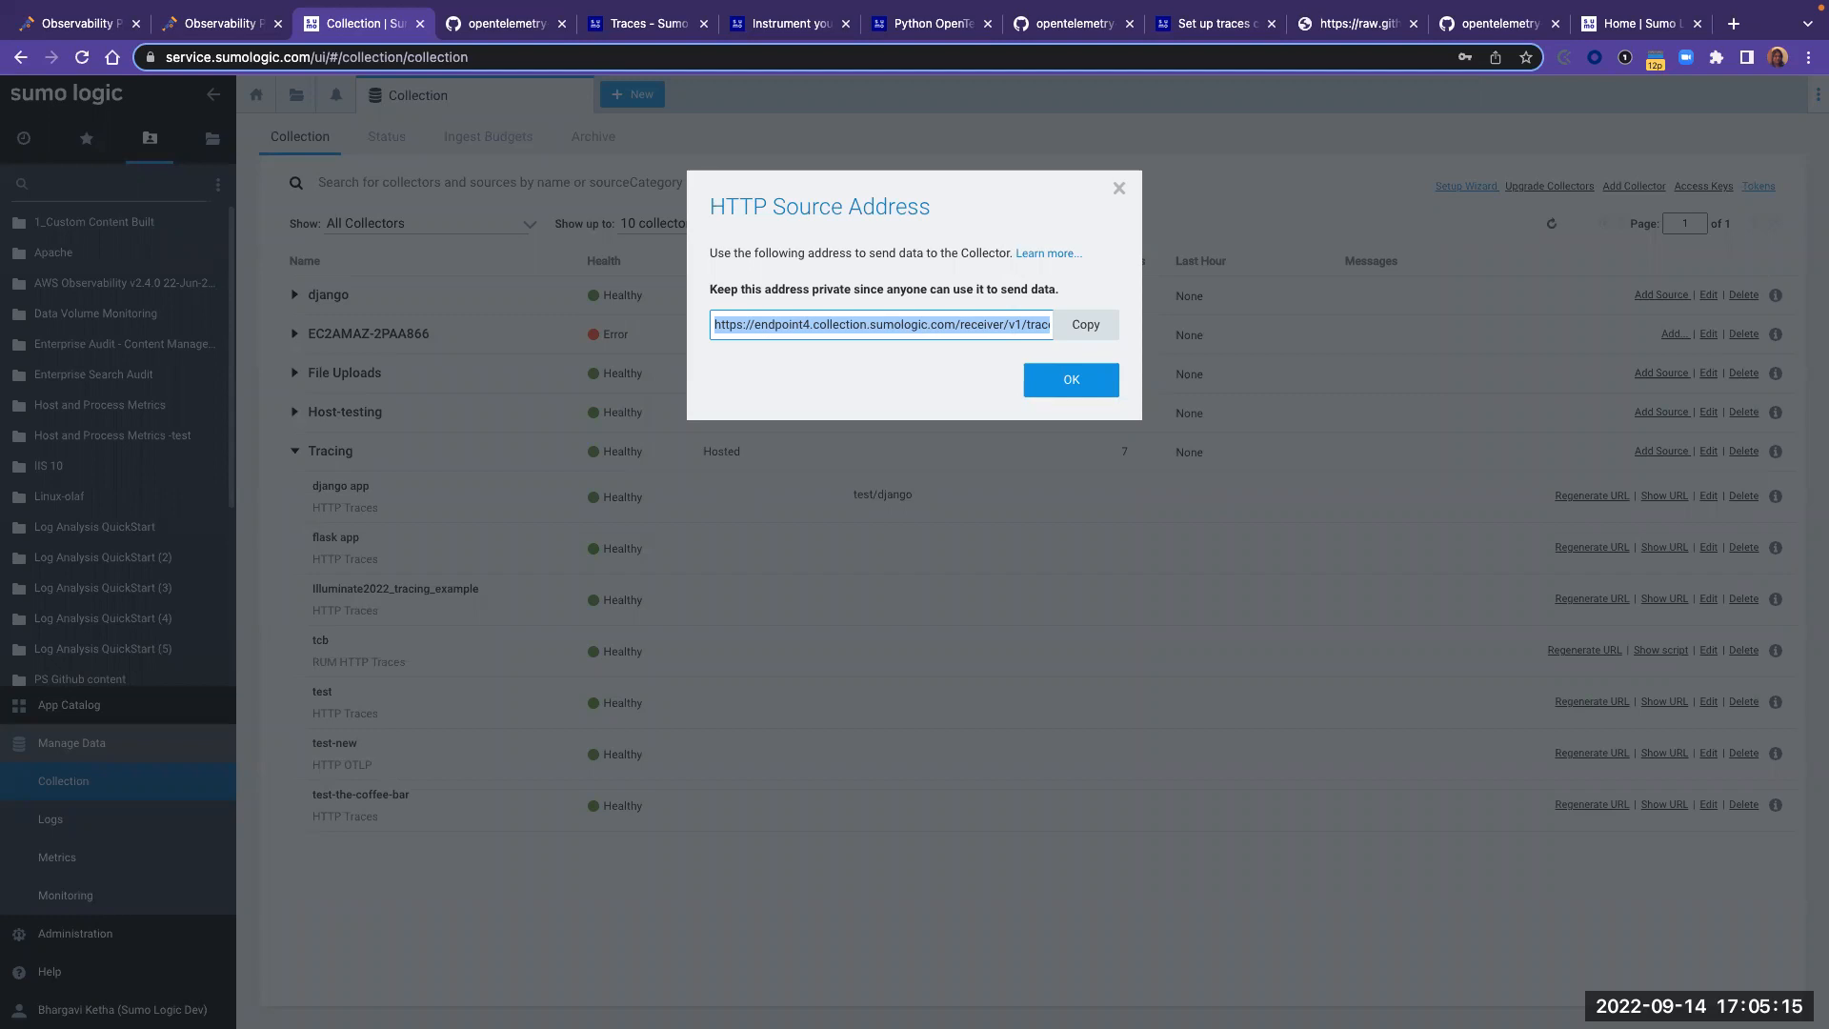
key(super+Tab)
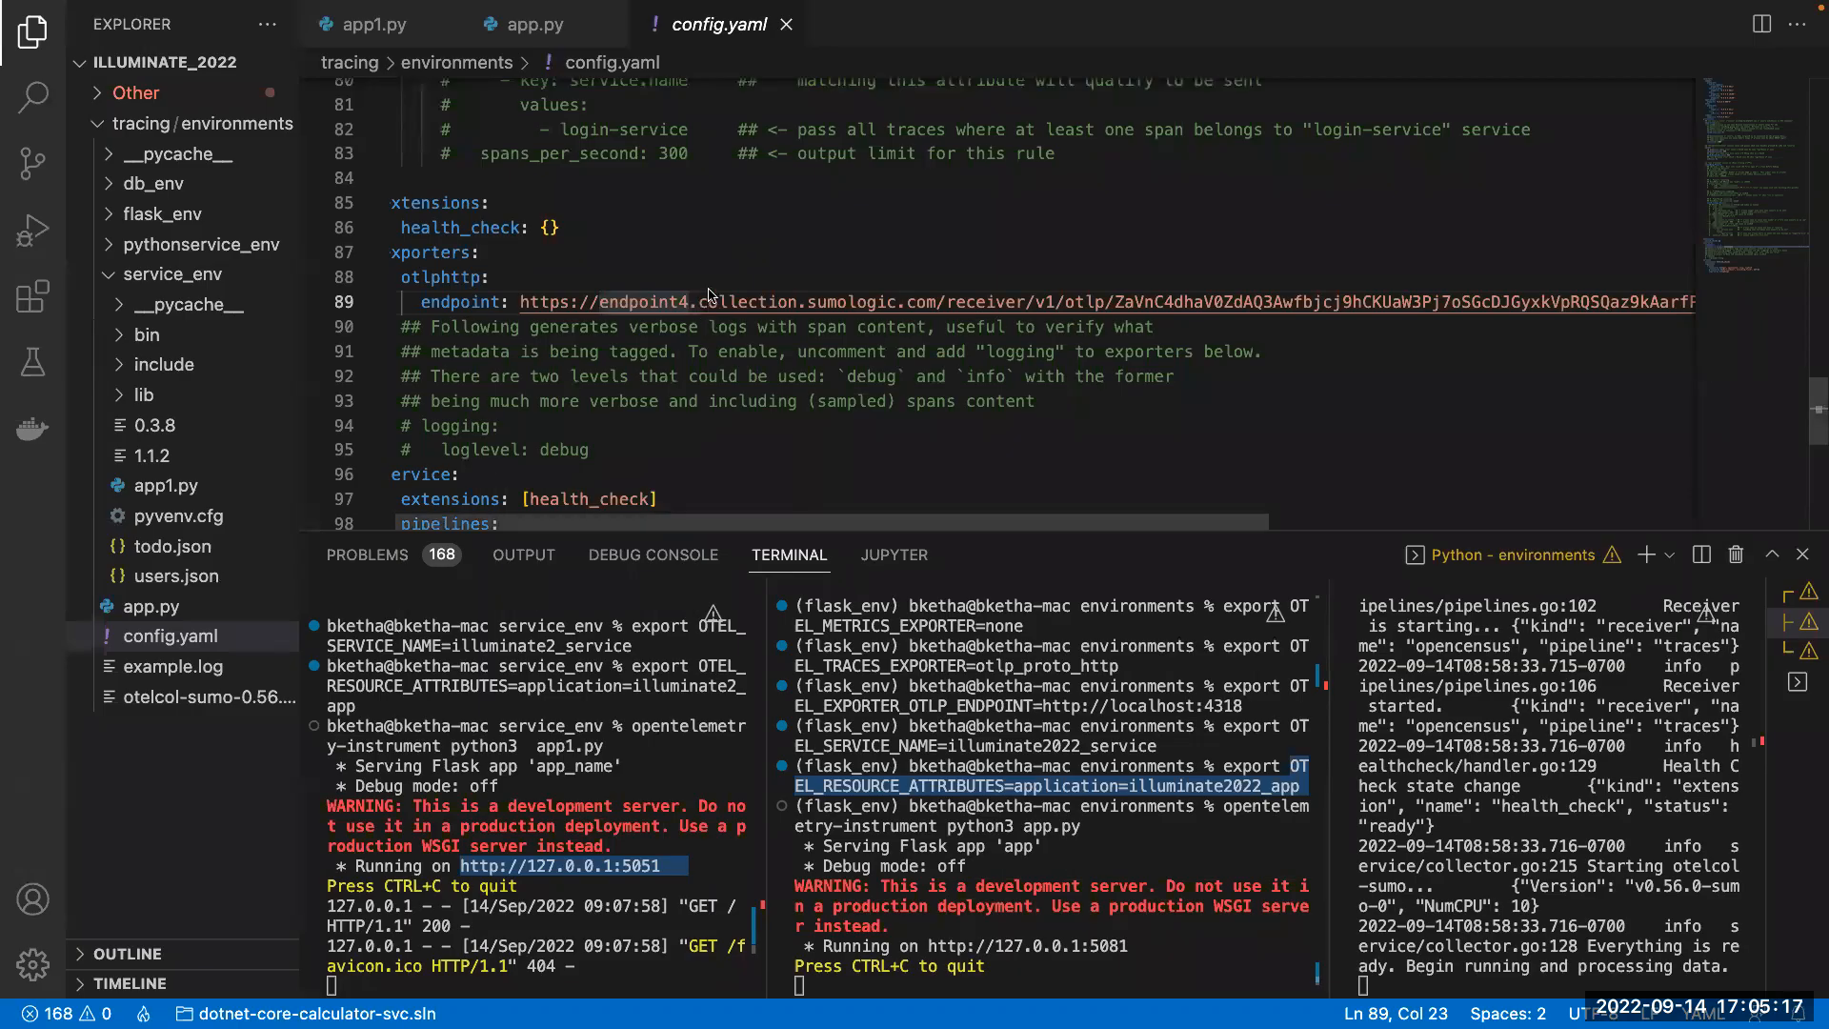
- Examine the receivers section at the start of config.yaml, then show the "Simple Python App: Auto Instrumentation" slide
scroll(715, 302, up, 20)
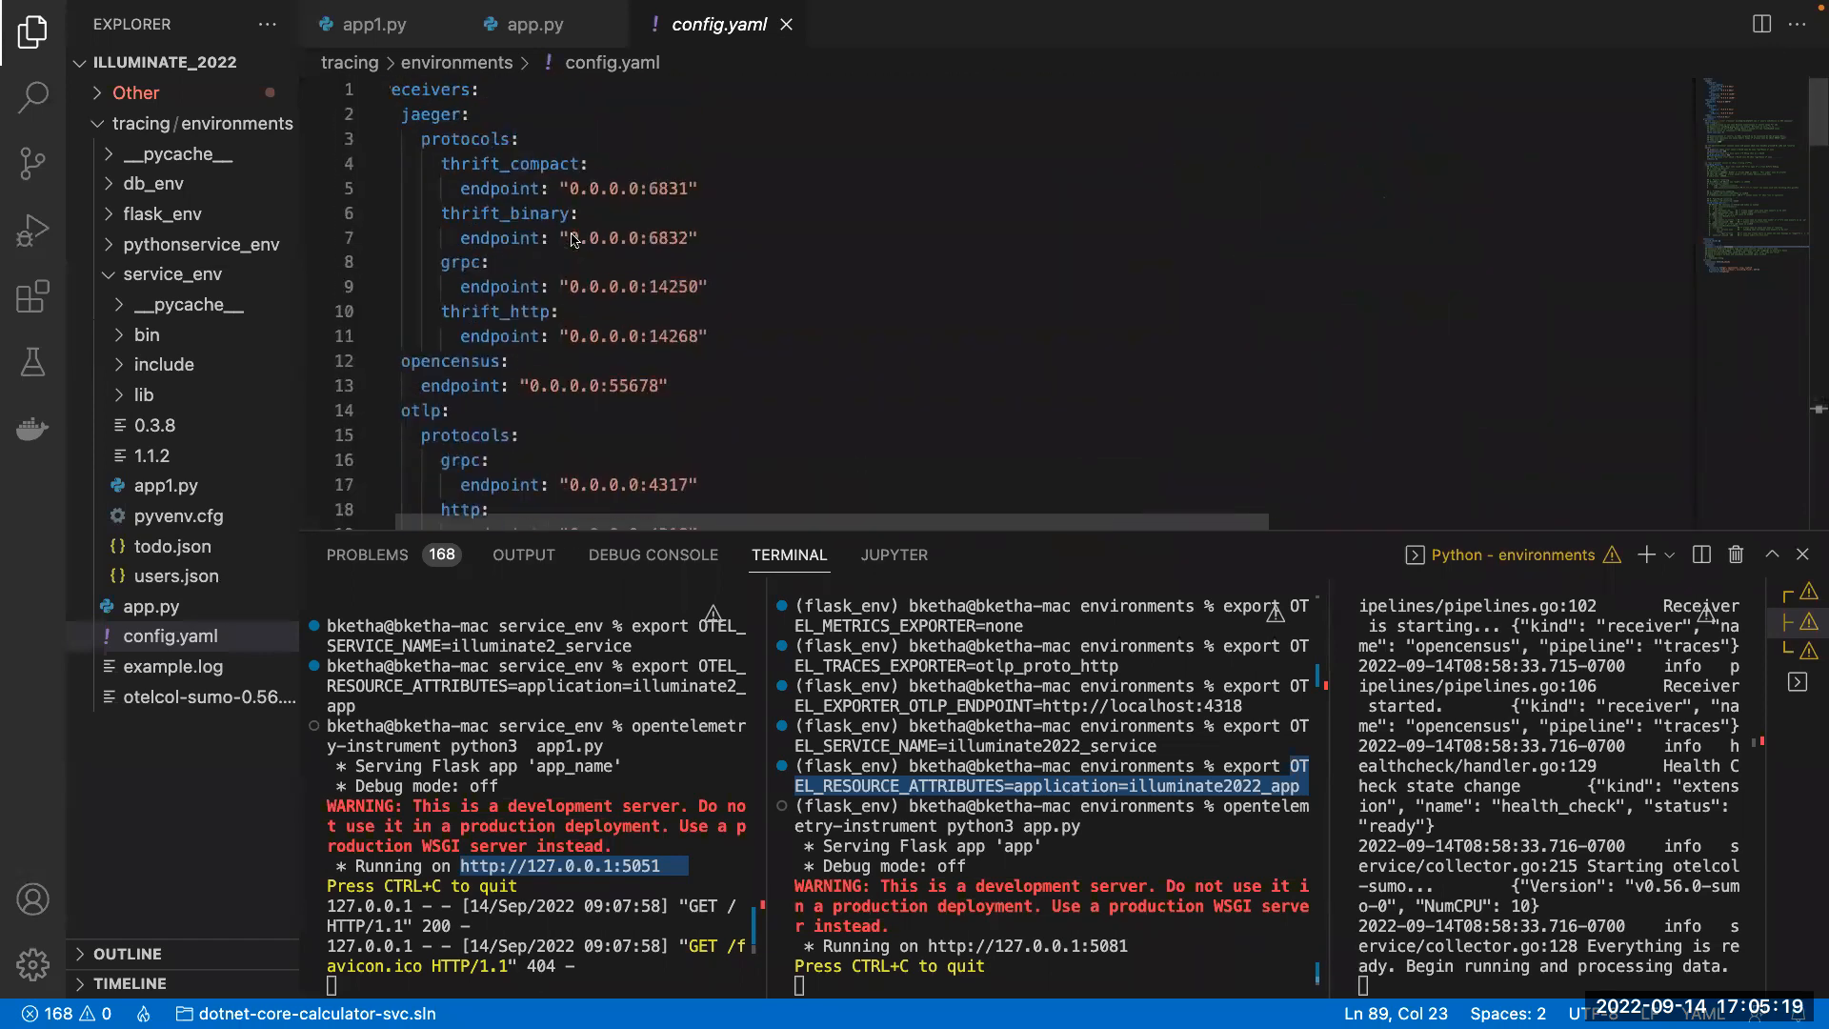
double_click(419, 89)
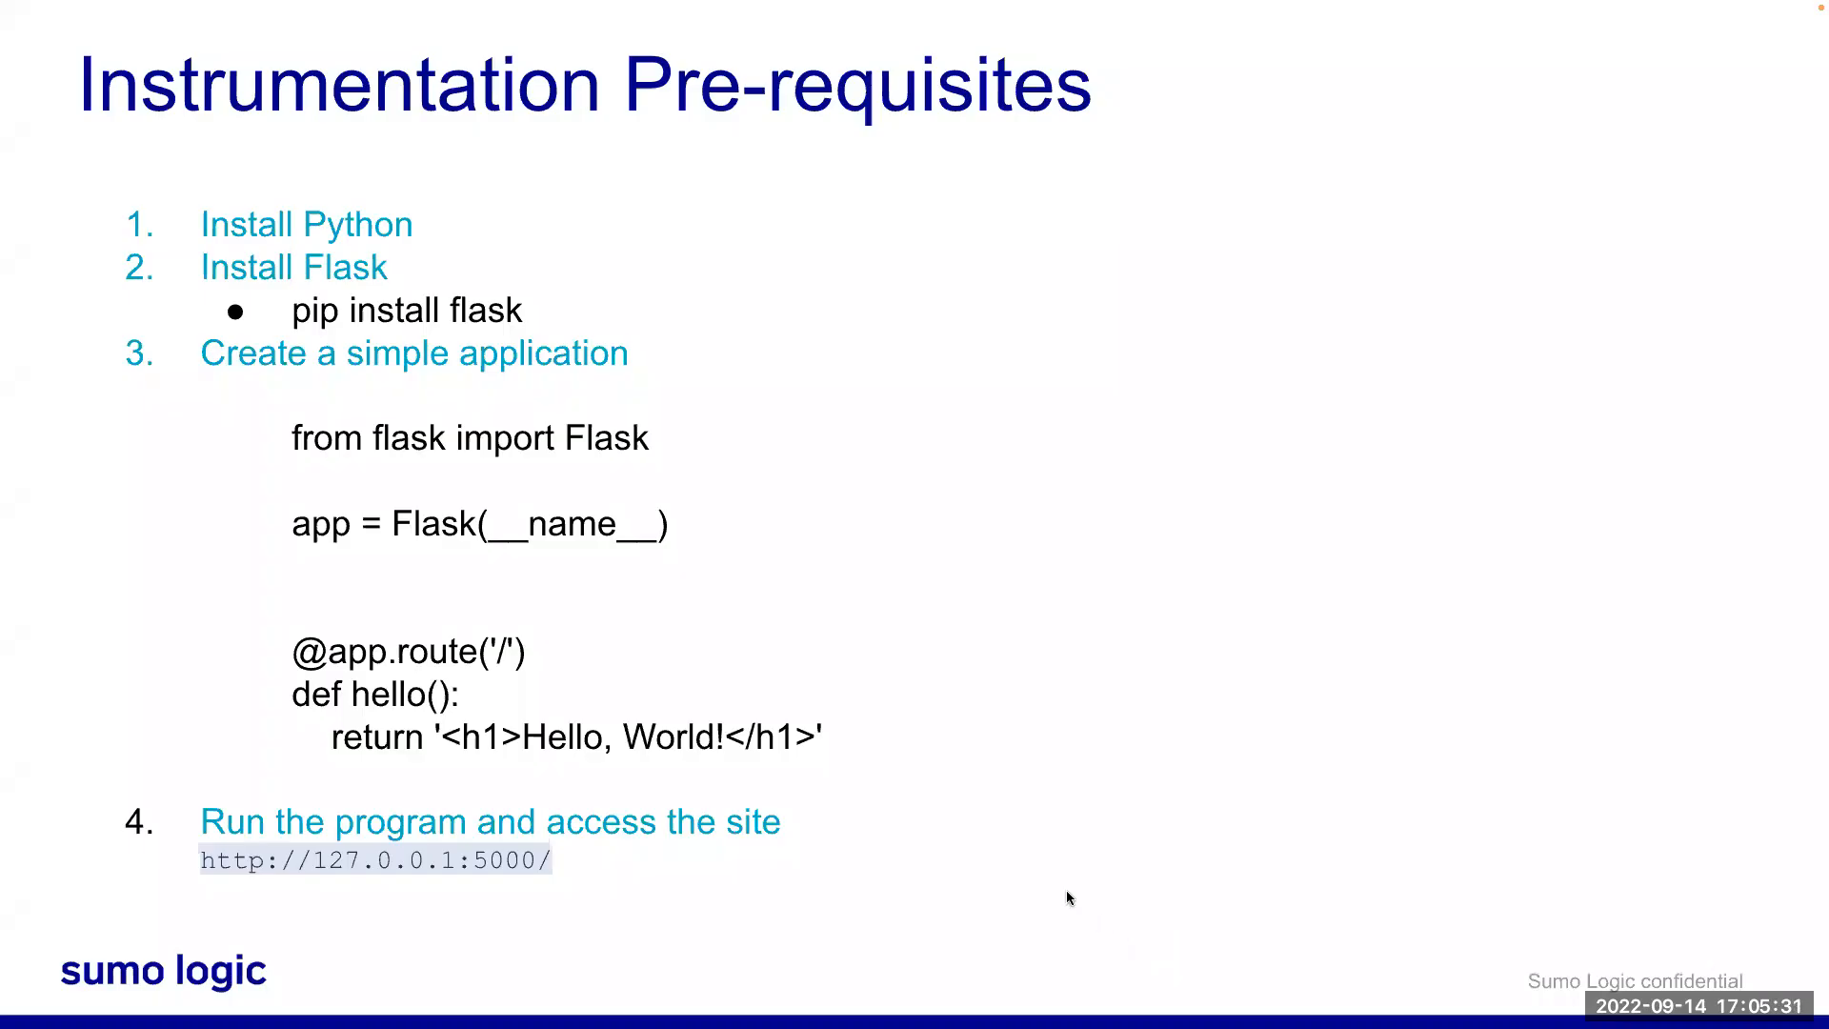
key(Right)
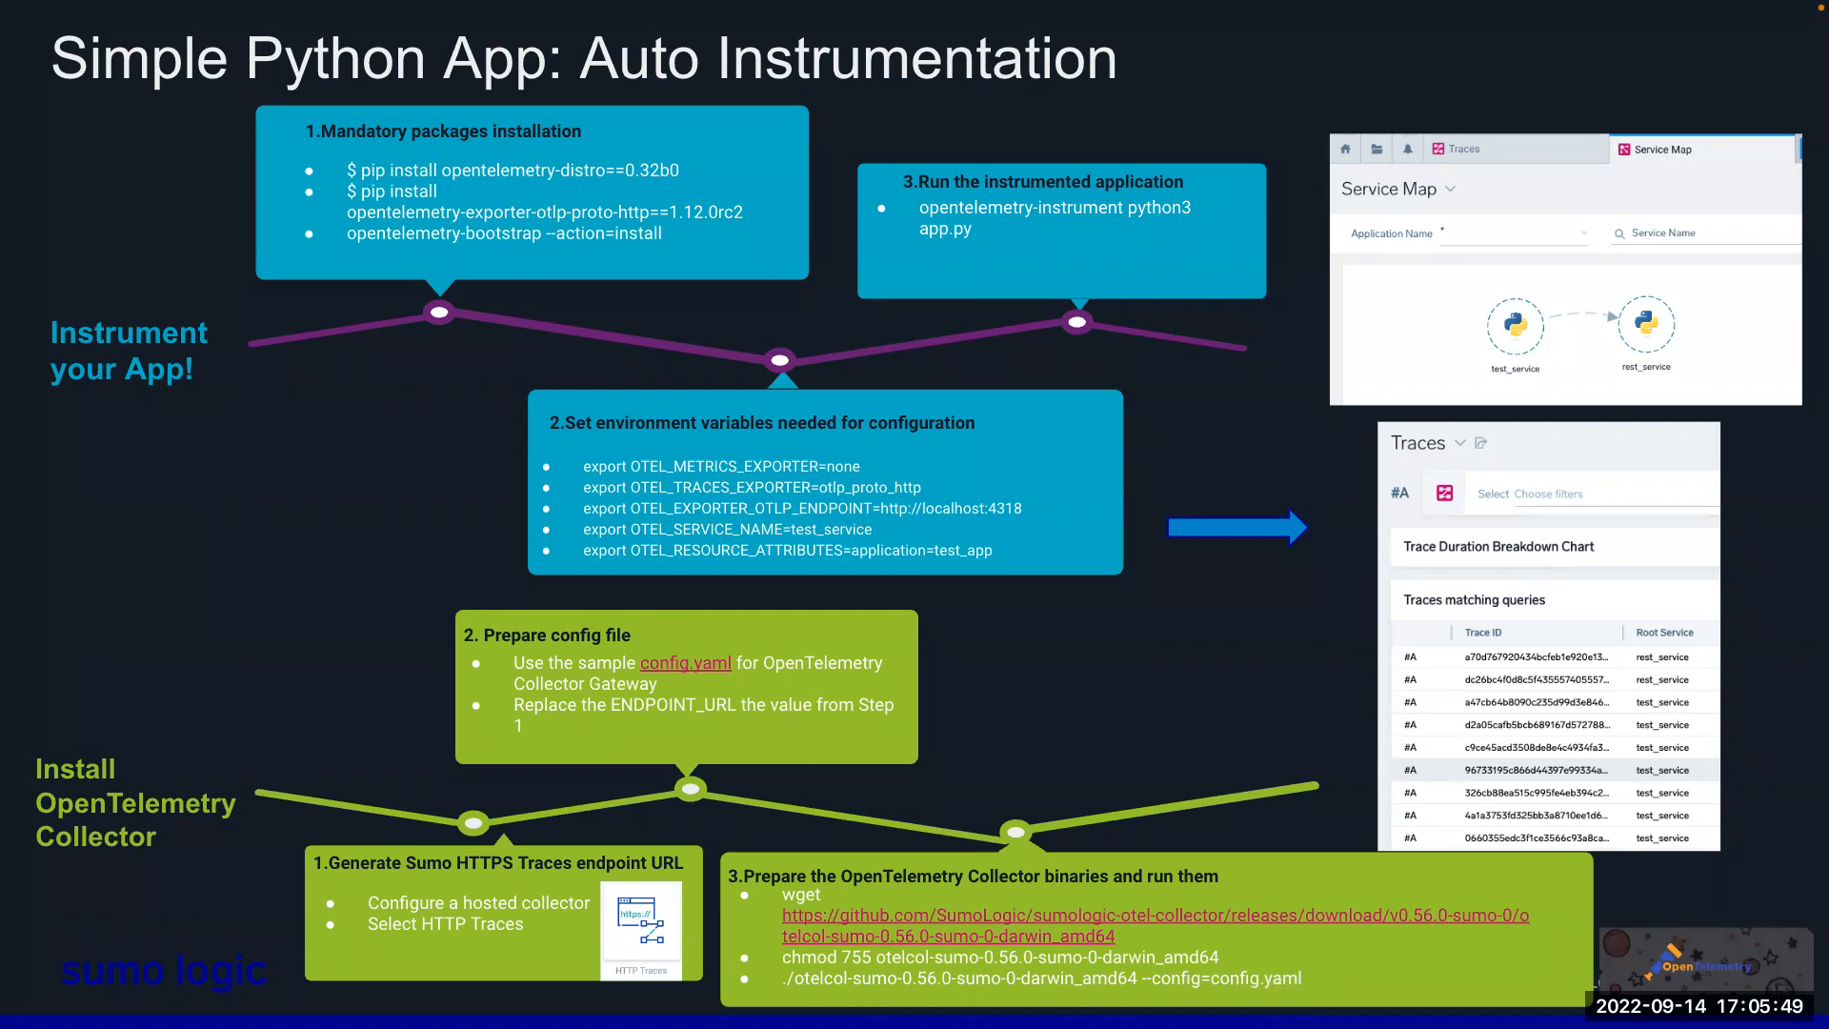
- Switch to VS Code and highlight the final status message in the OpenTelemetry collector's terminal output
key(super+Tab)
click(1527, 857)
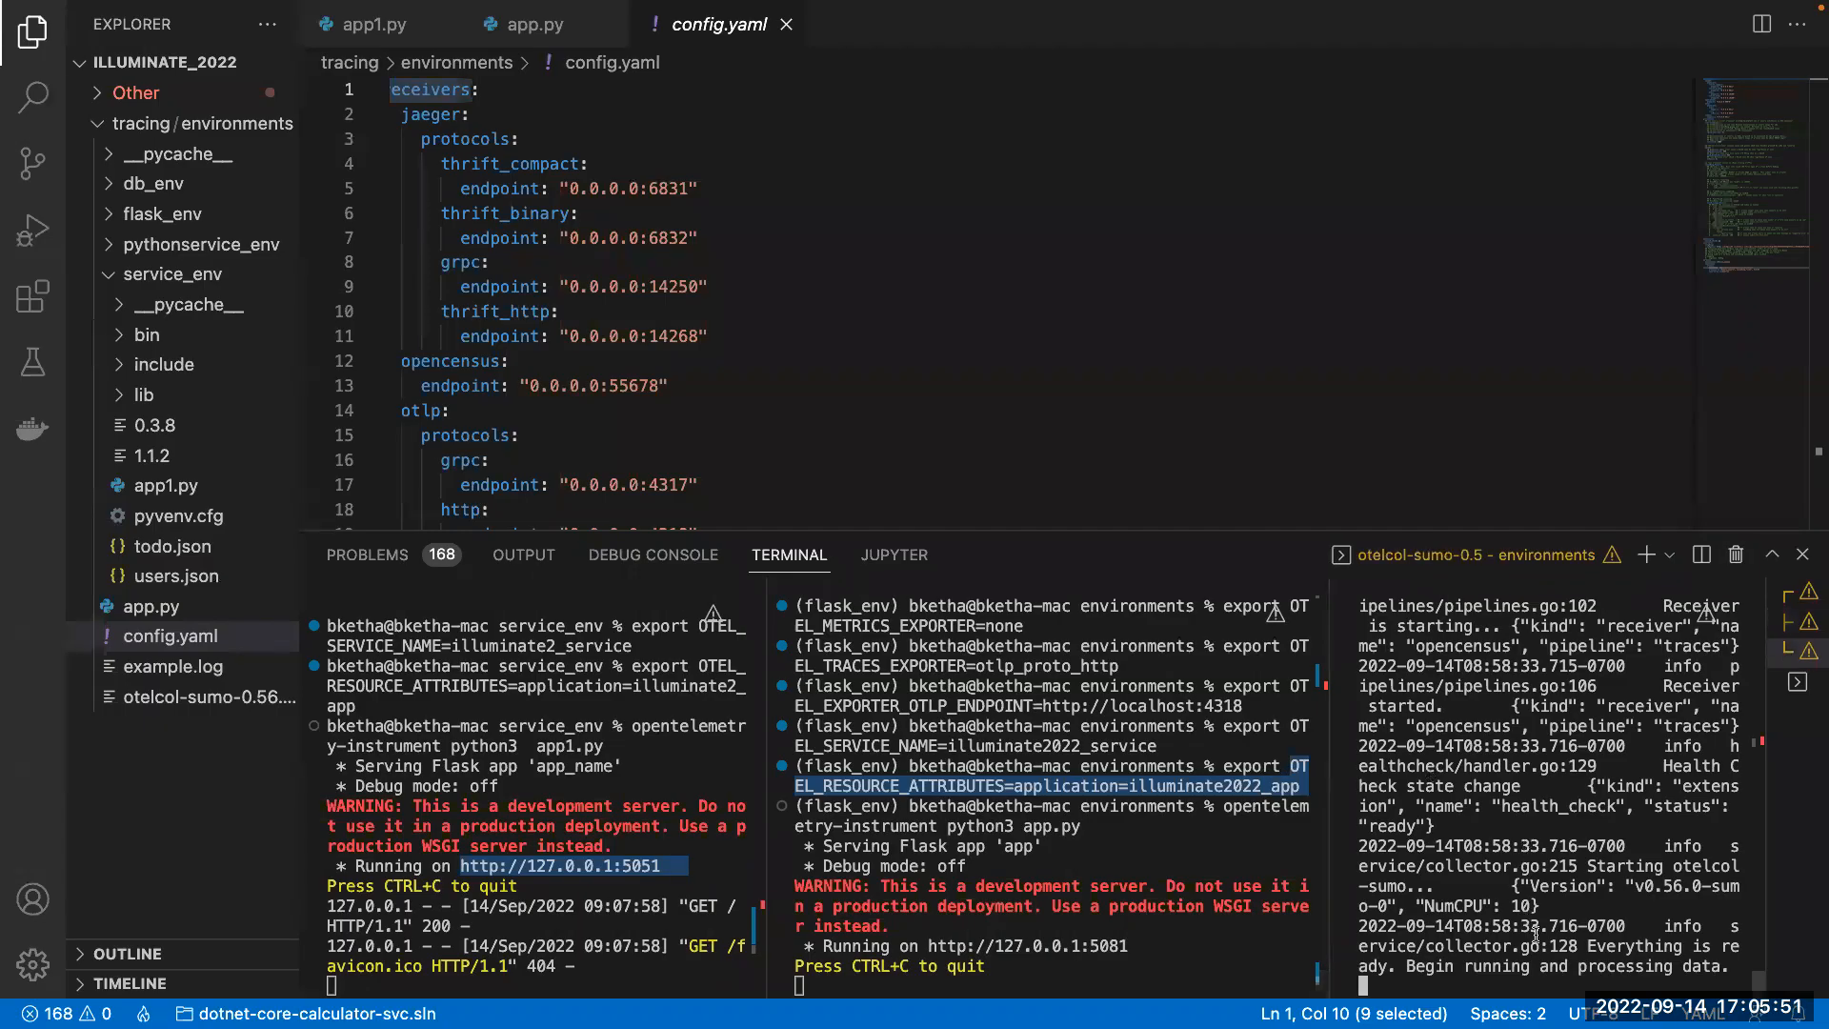
drag(1427, 946, 1724, 973)
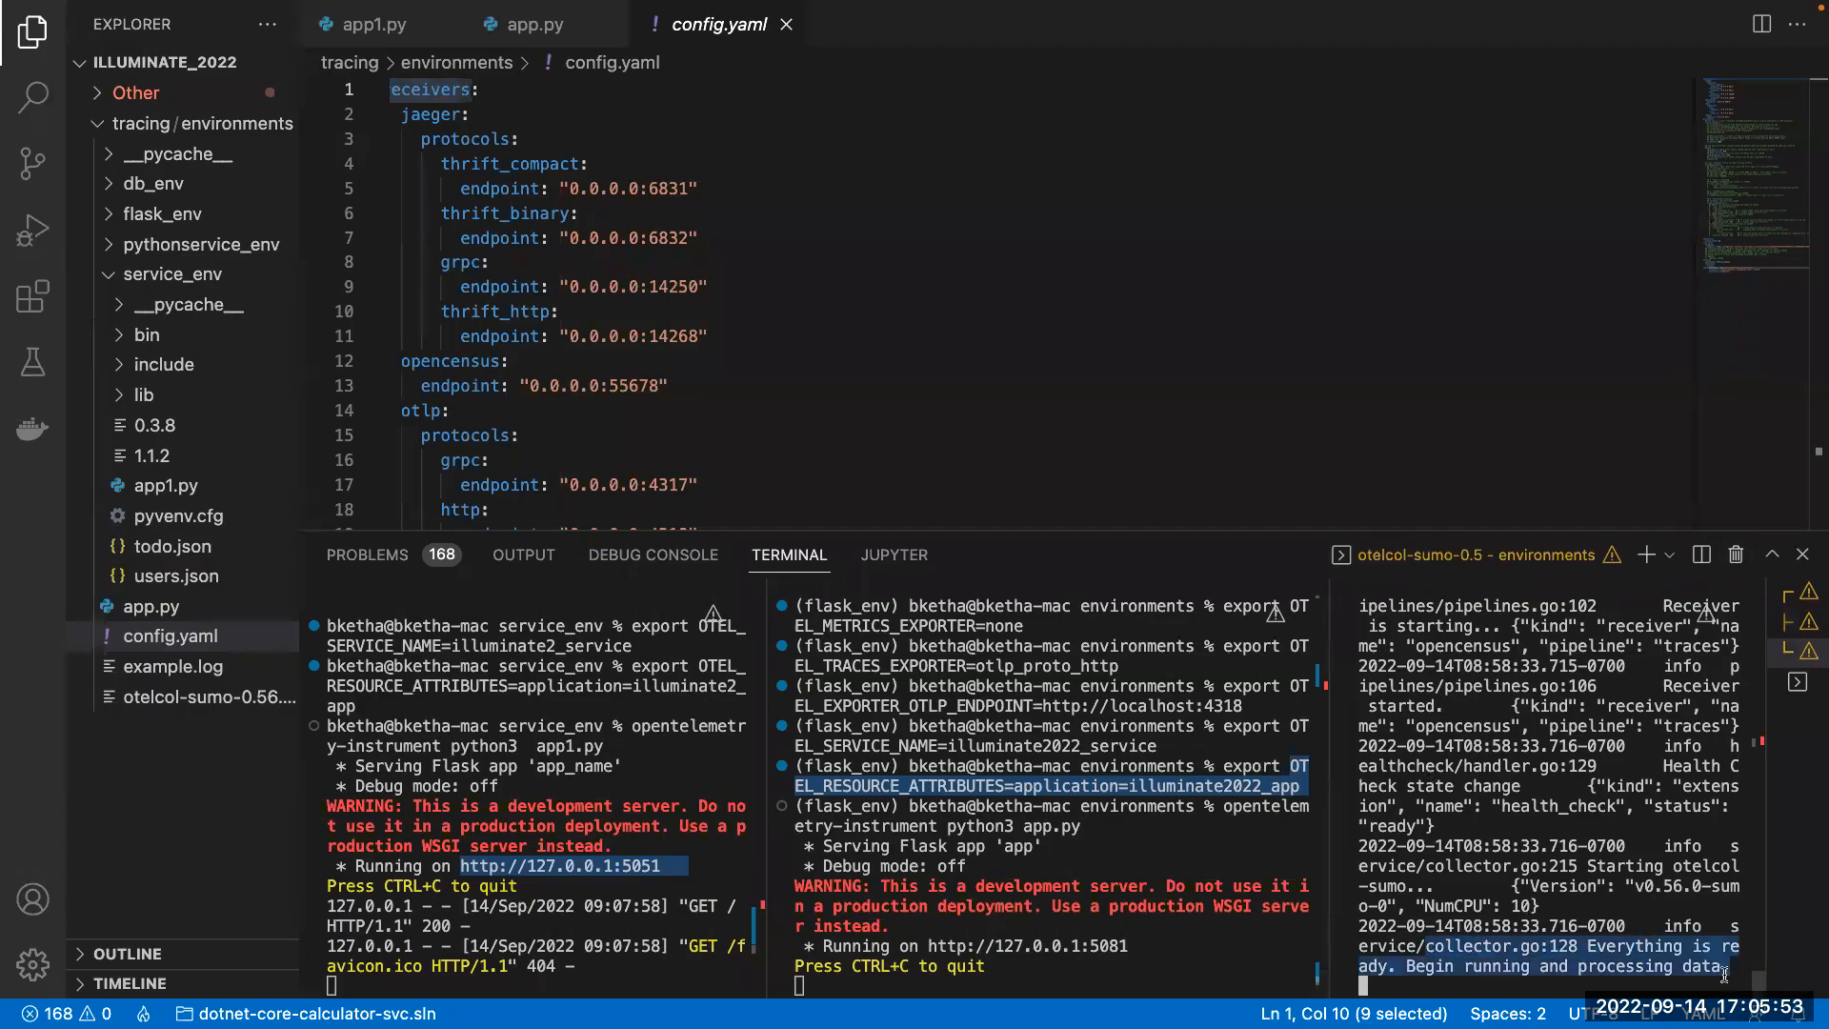
click(1002, 991)
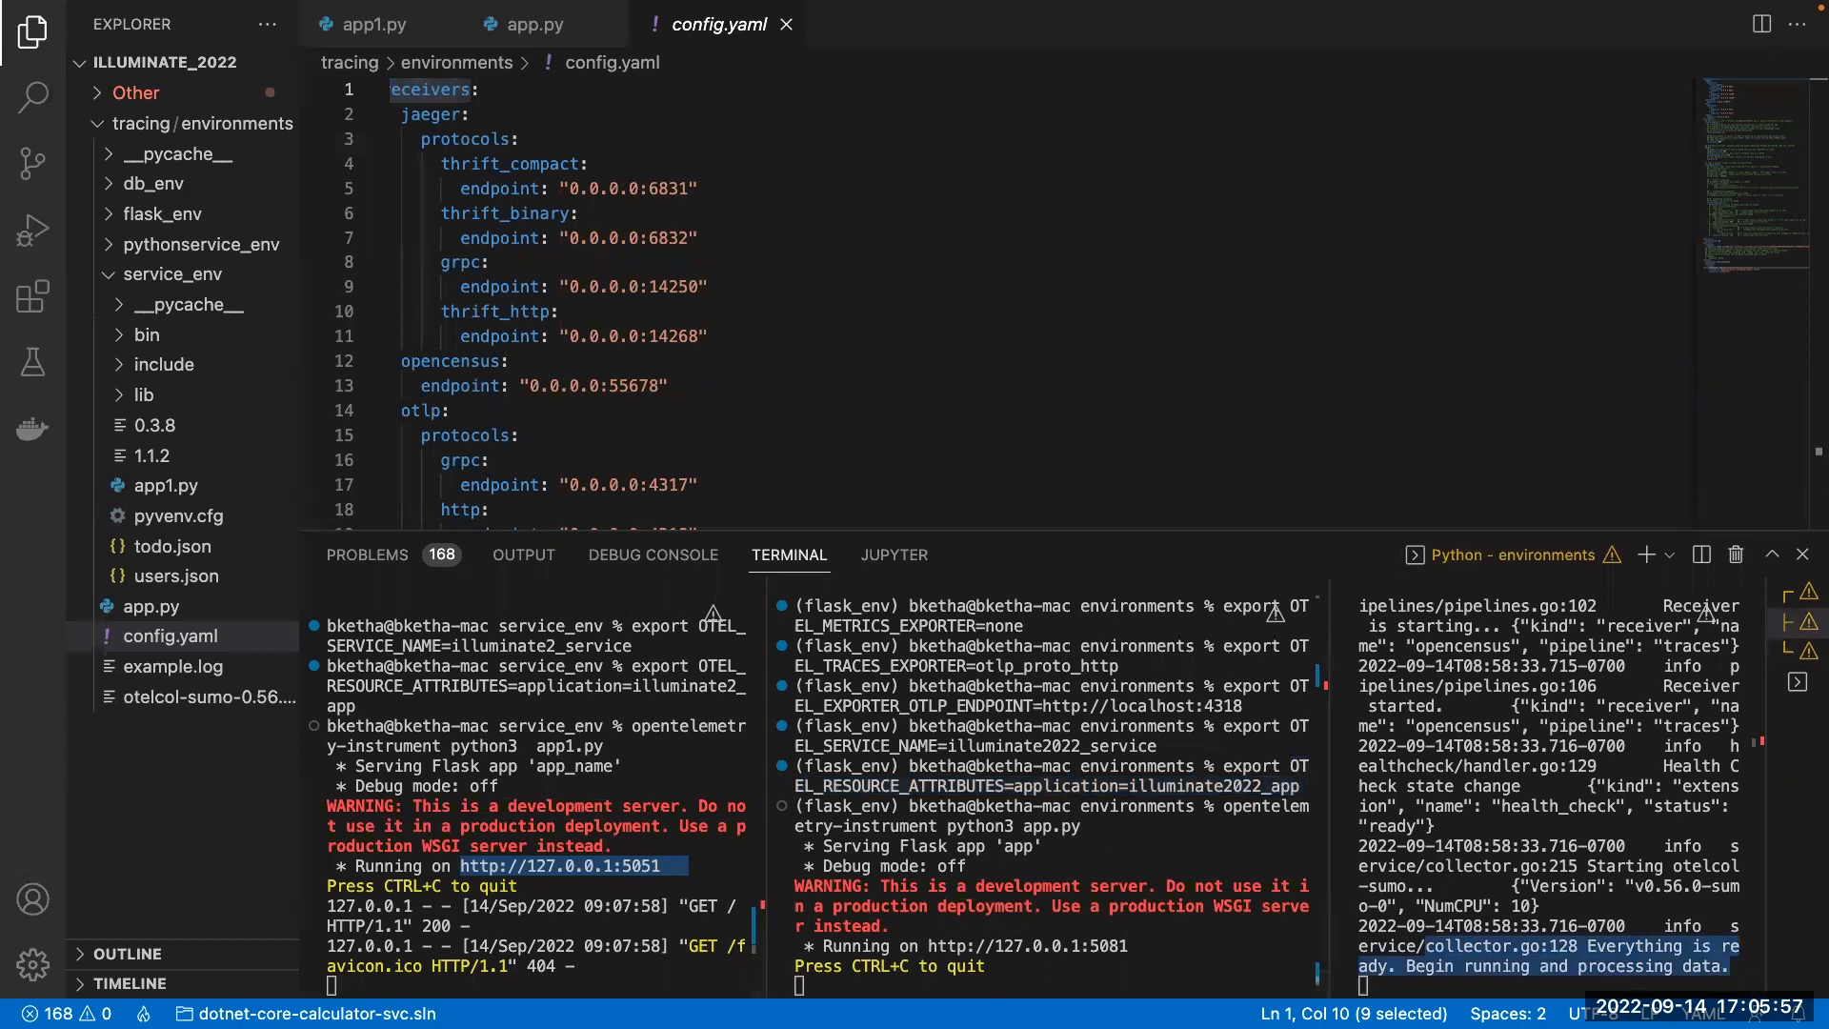
- Switch to the browser, reload the app pages at 127.0.0.1:5081 and 127.0.0.1:5051, and check their requests in the VS Code terminals
key(ctrl+Right)
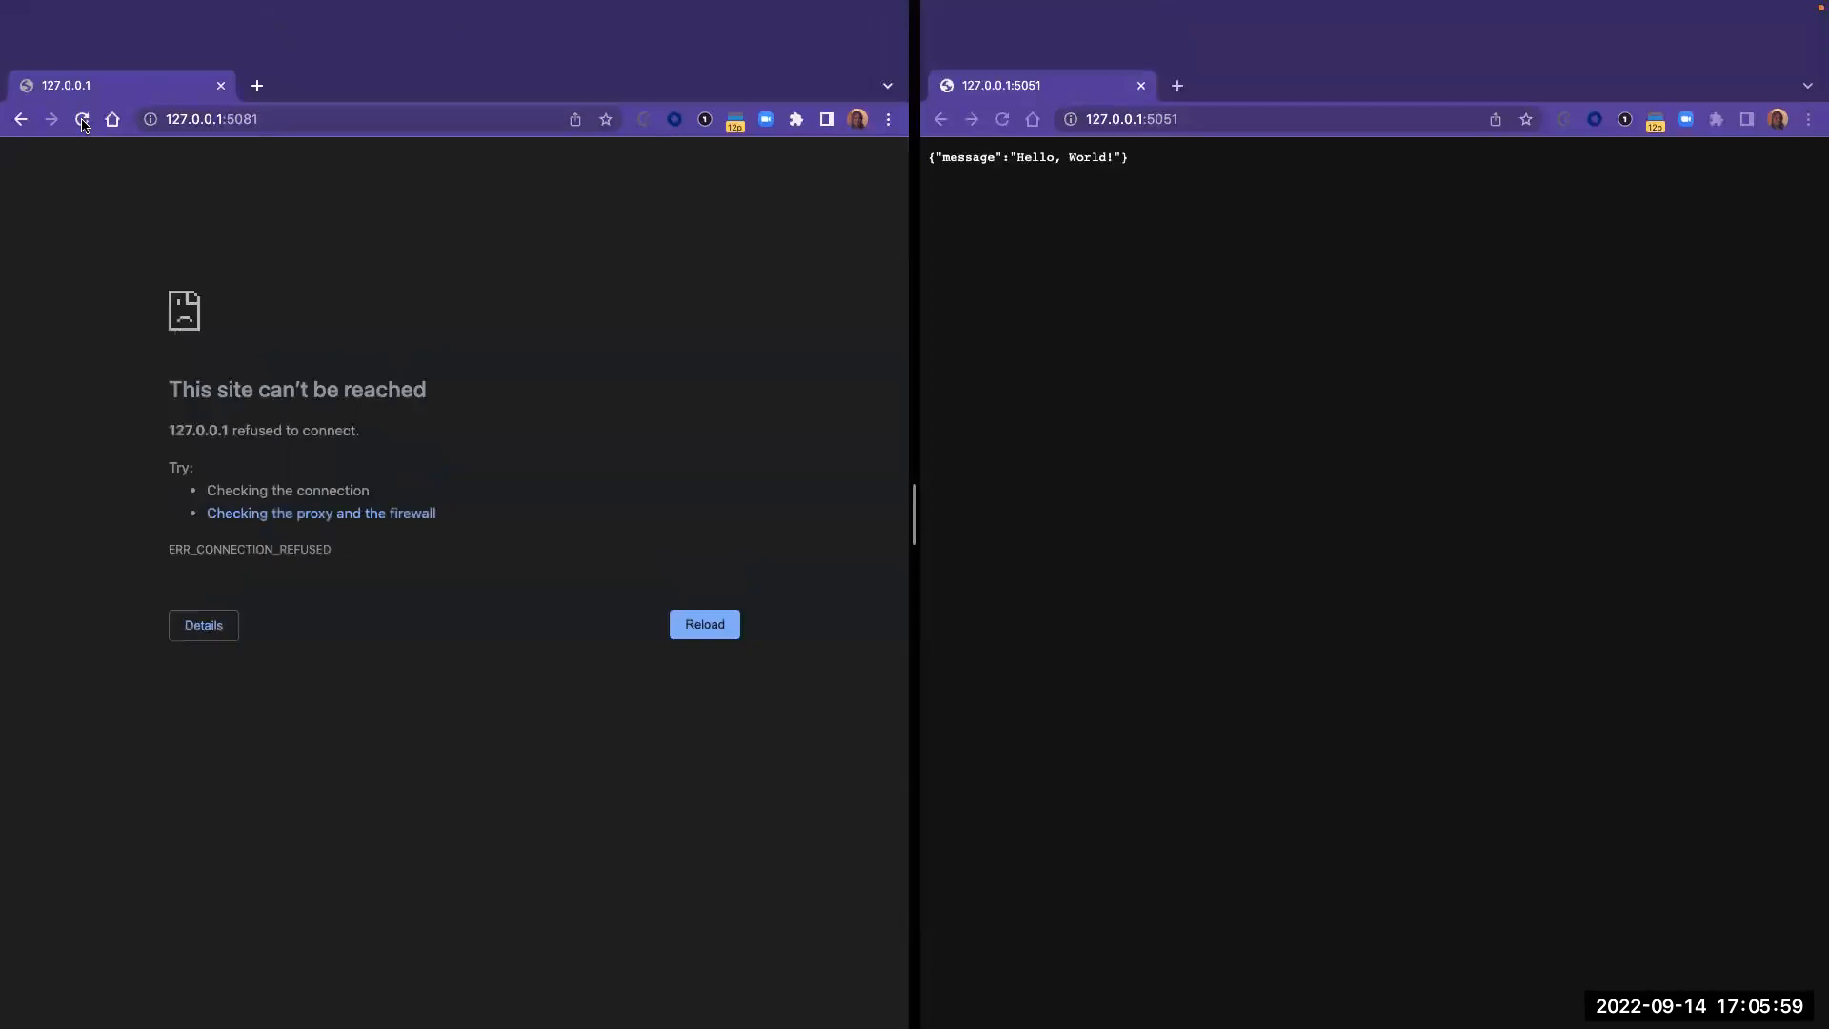
click(82, 57)
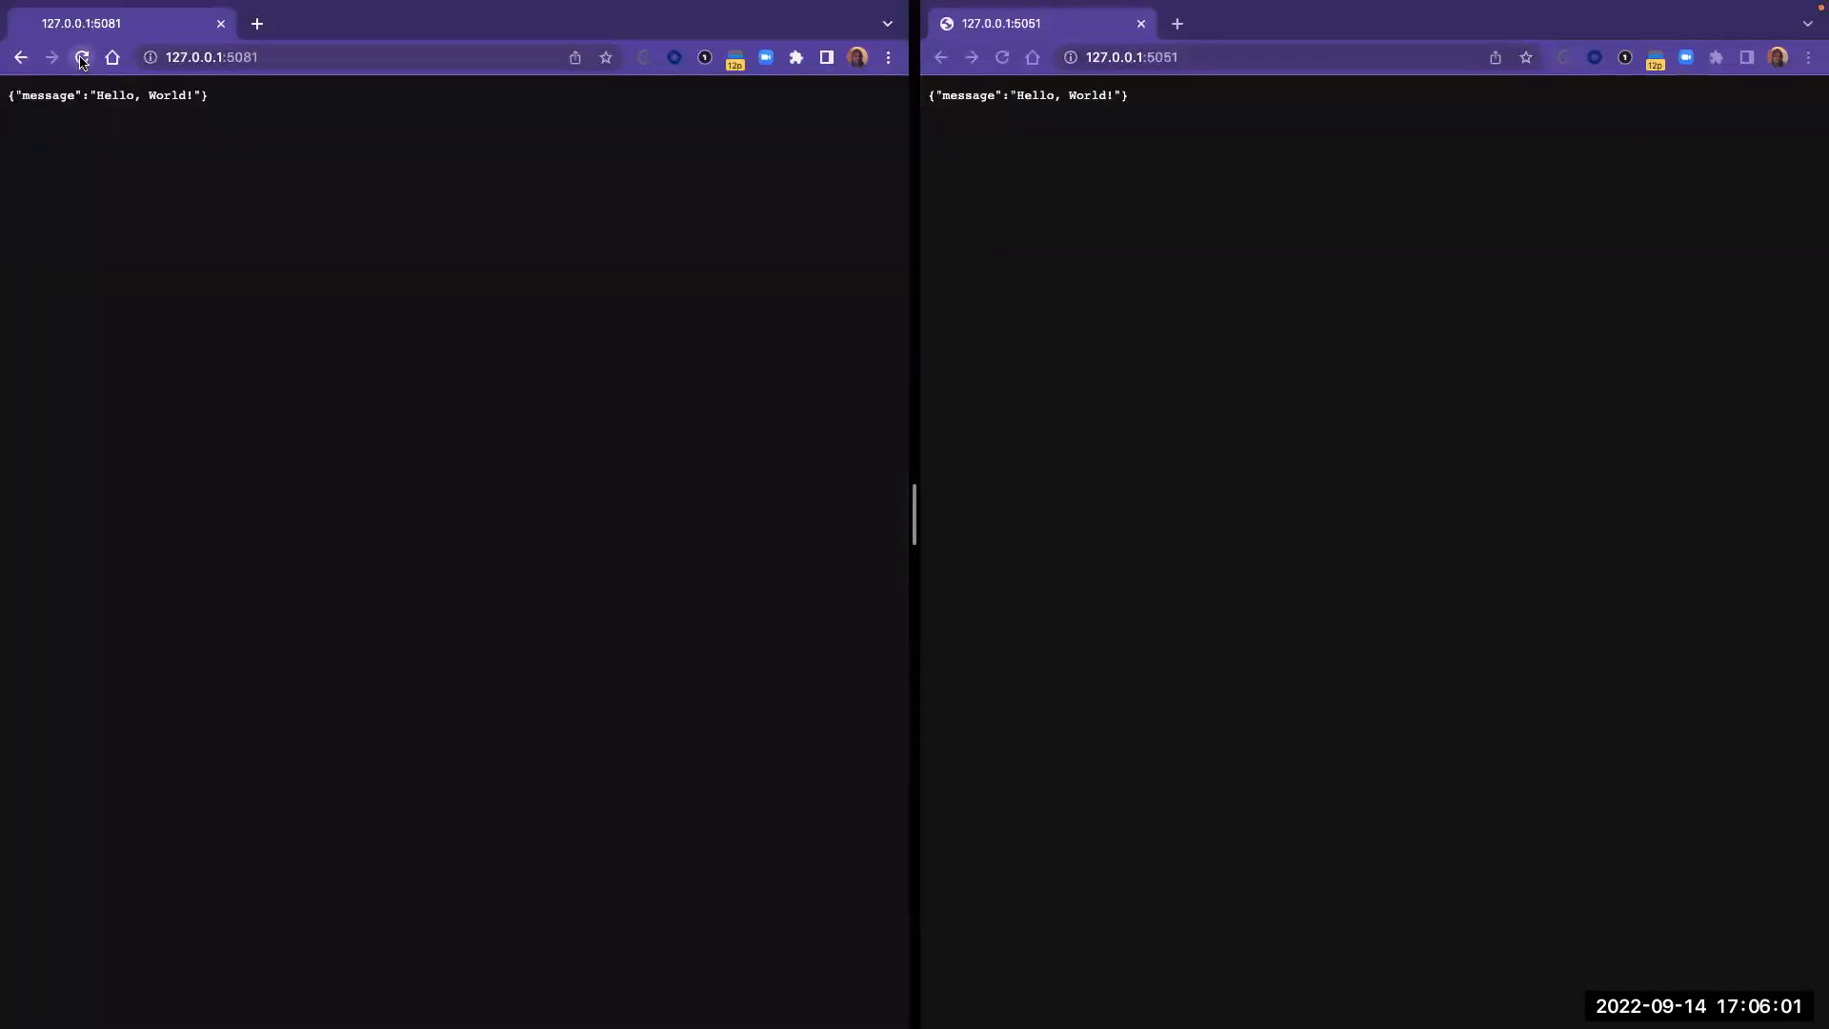
click(1002, 59)
click(1002, 59)
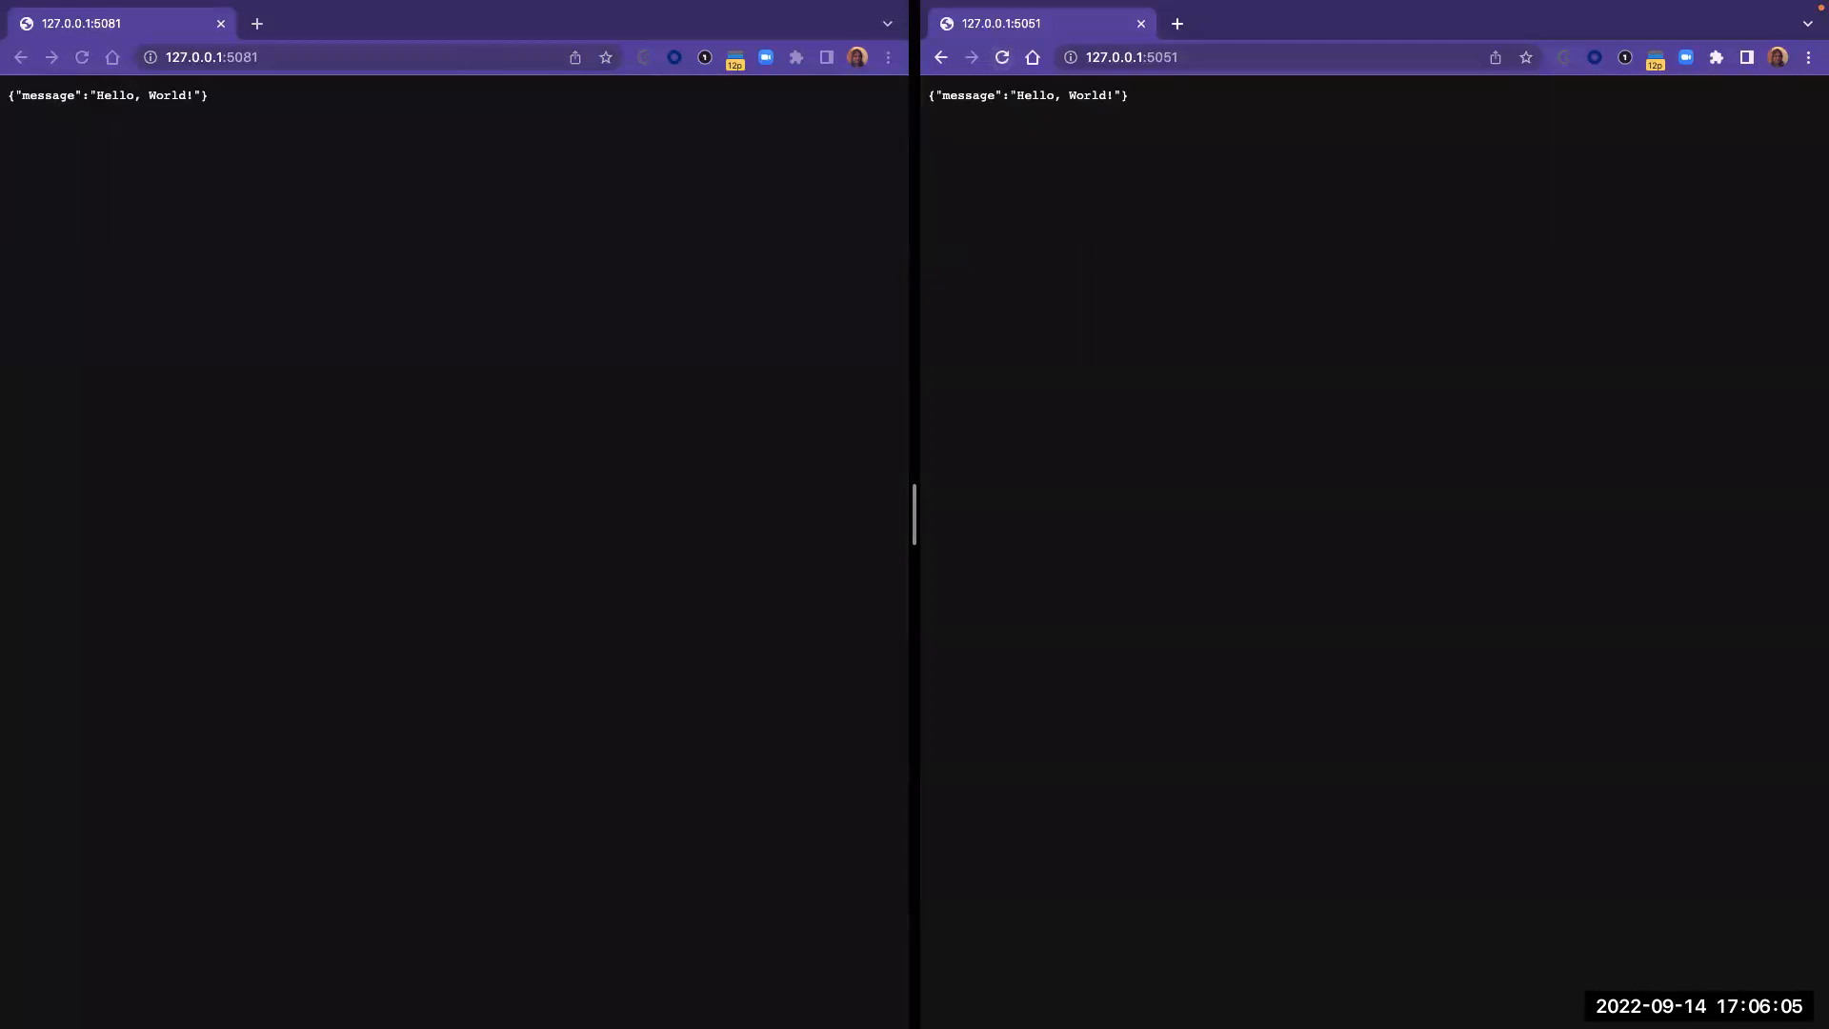
key(ctrl+Left)
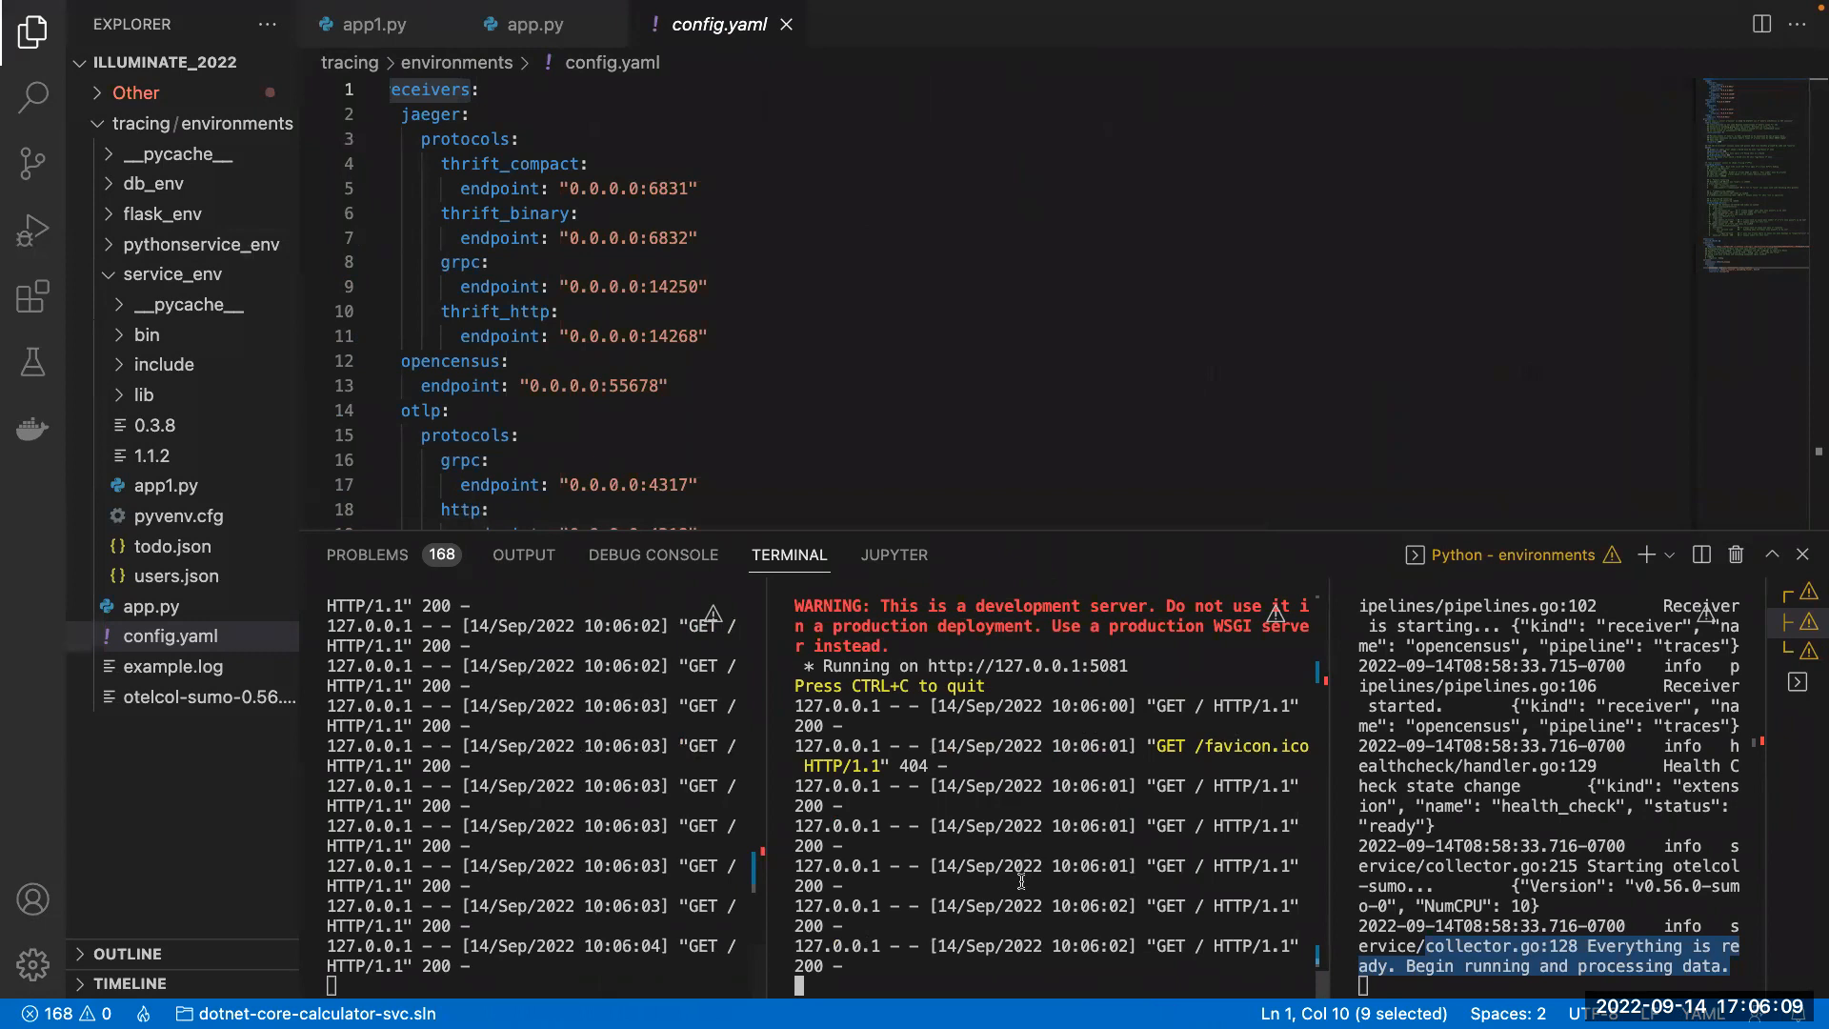
key(ctrl+Left)
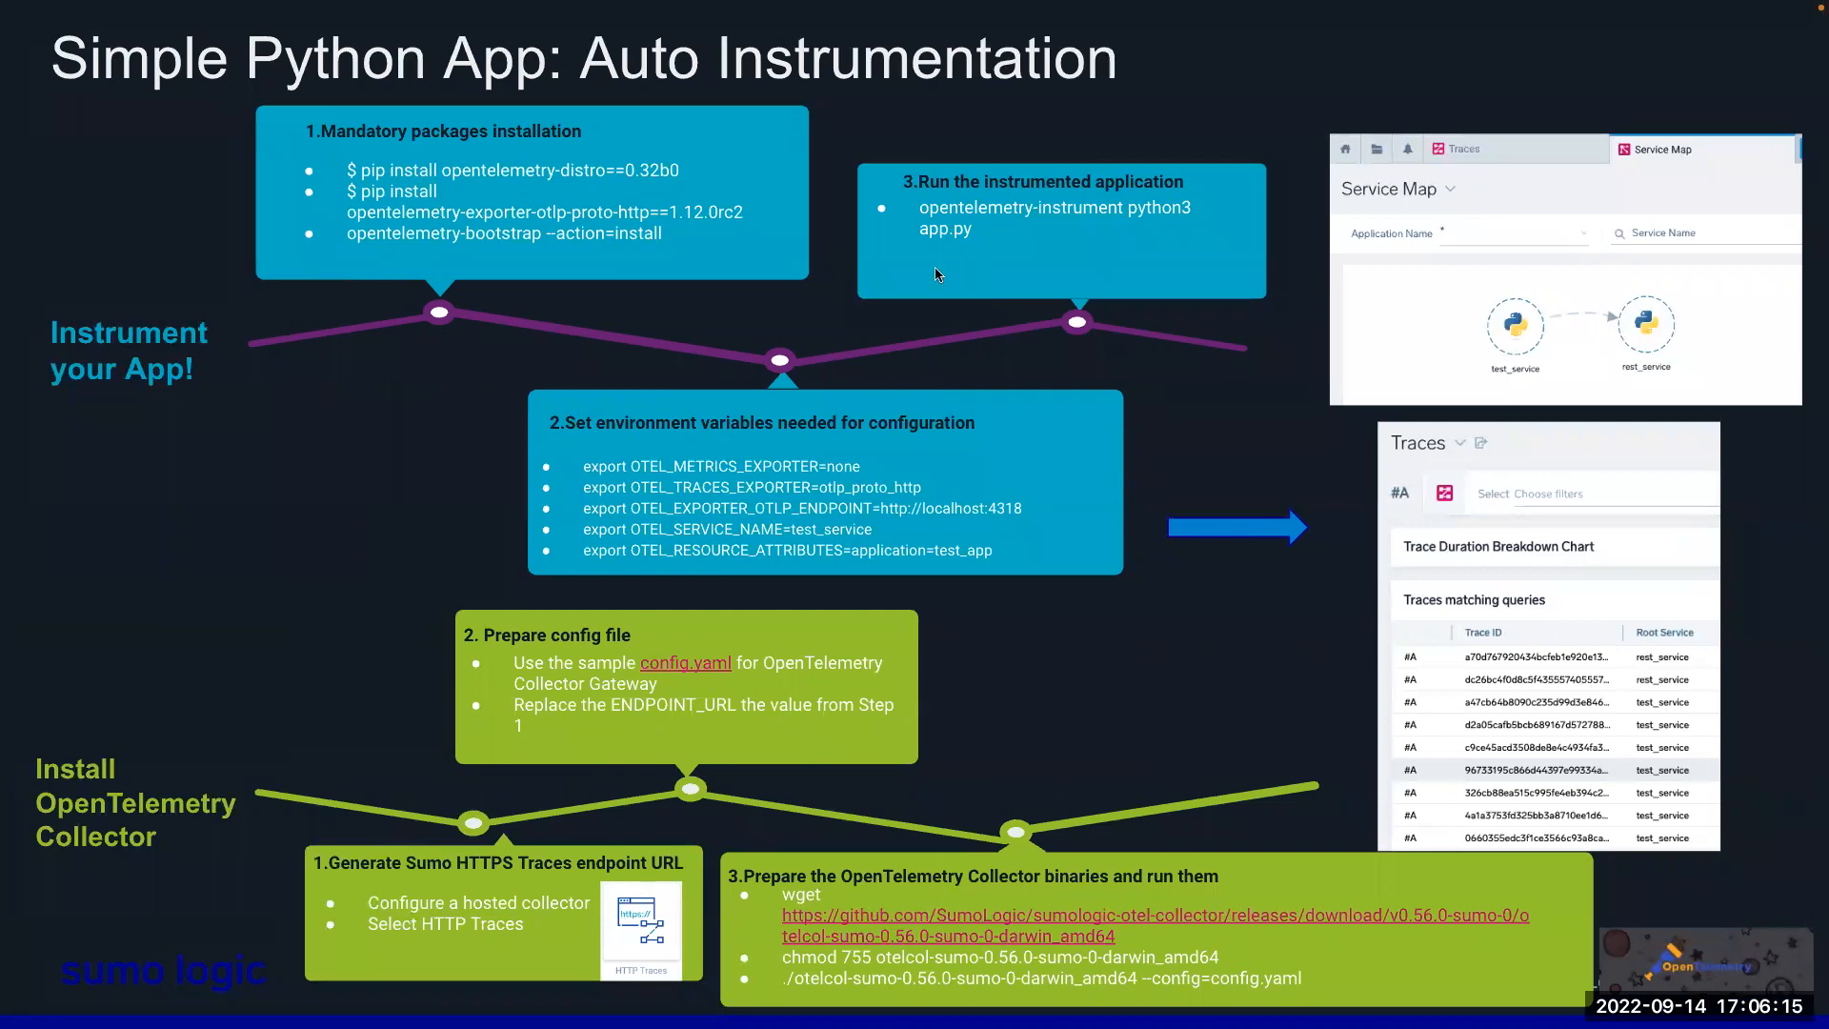
- Switch to the Sumo Logic browser window and open a new Traces view from the Collection page
key(ctrl+Left)
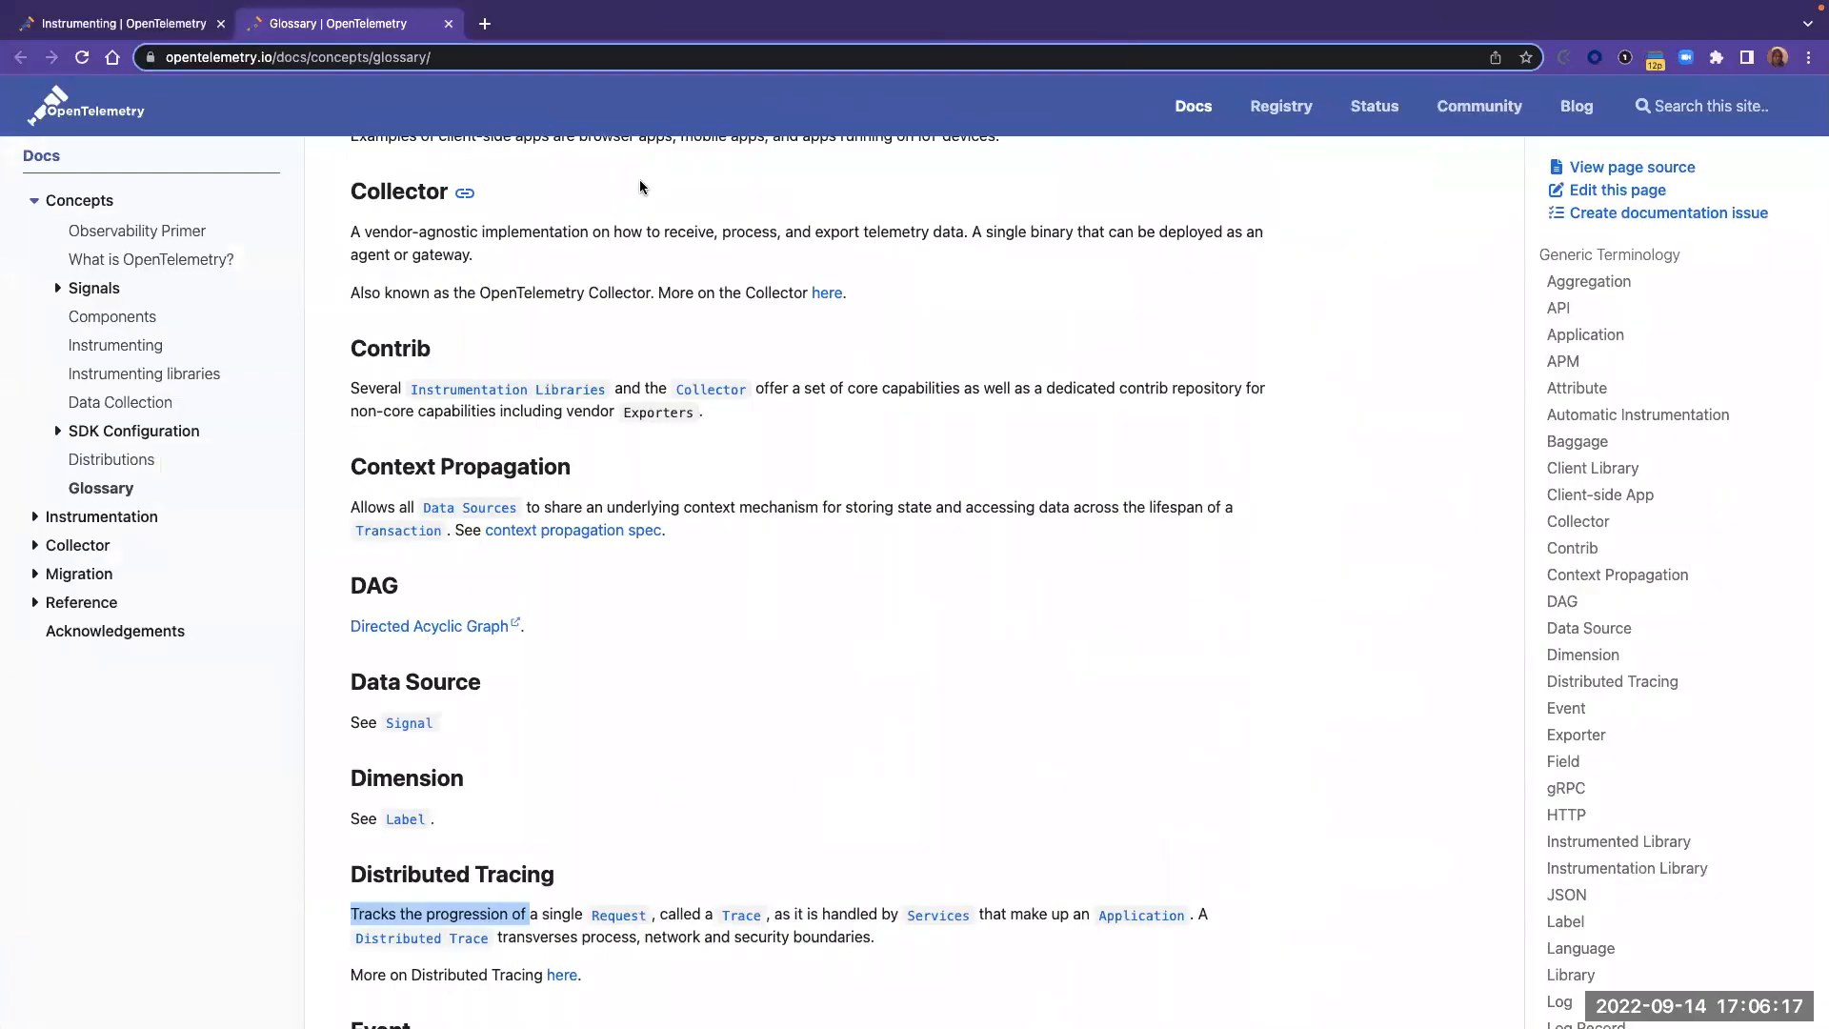
key(ctrl+Left)
click(1069, 378)
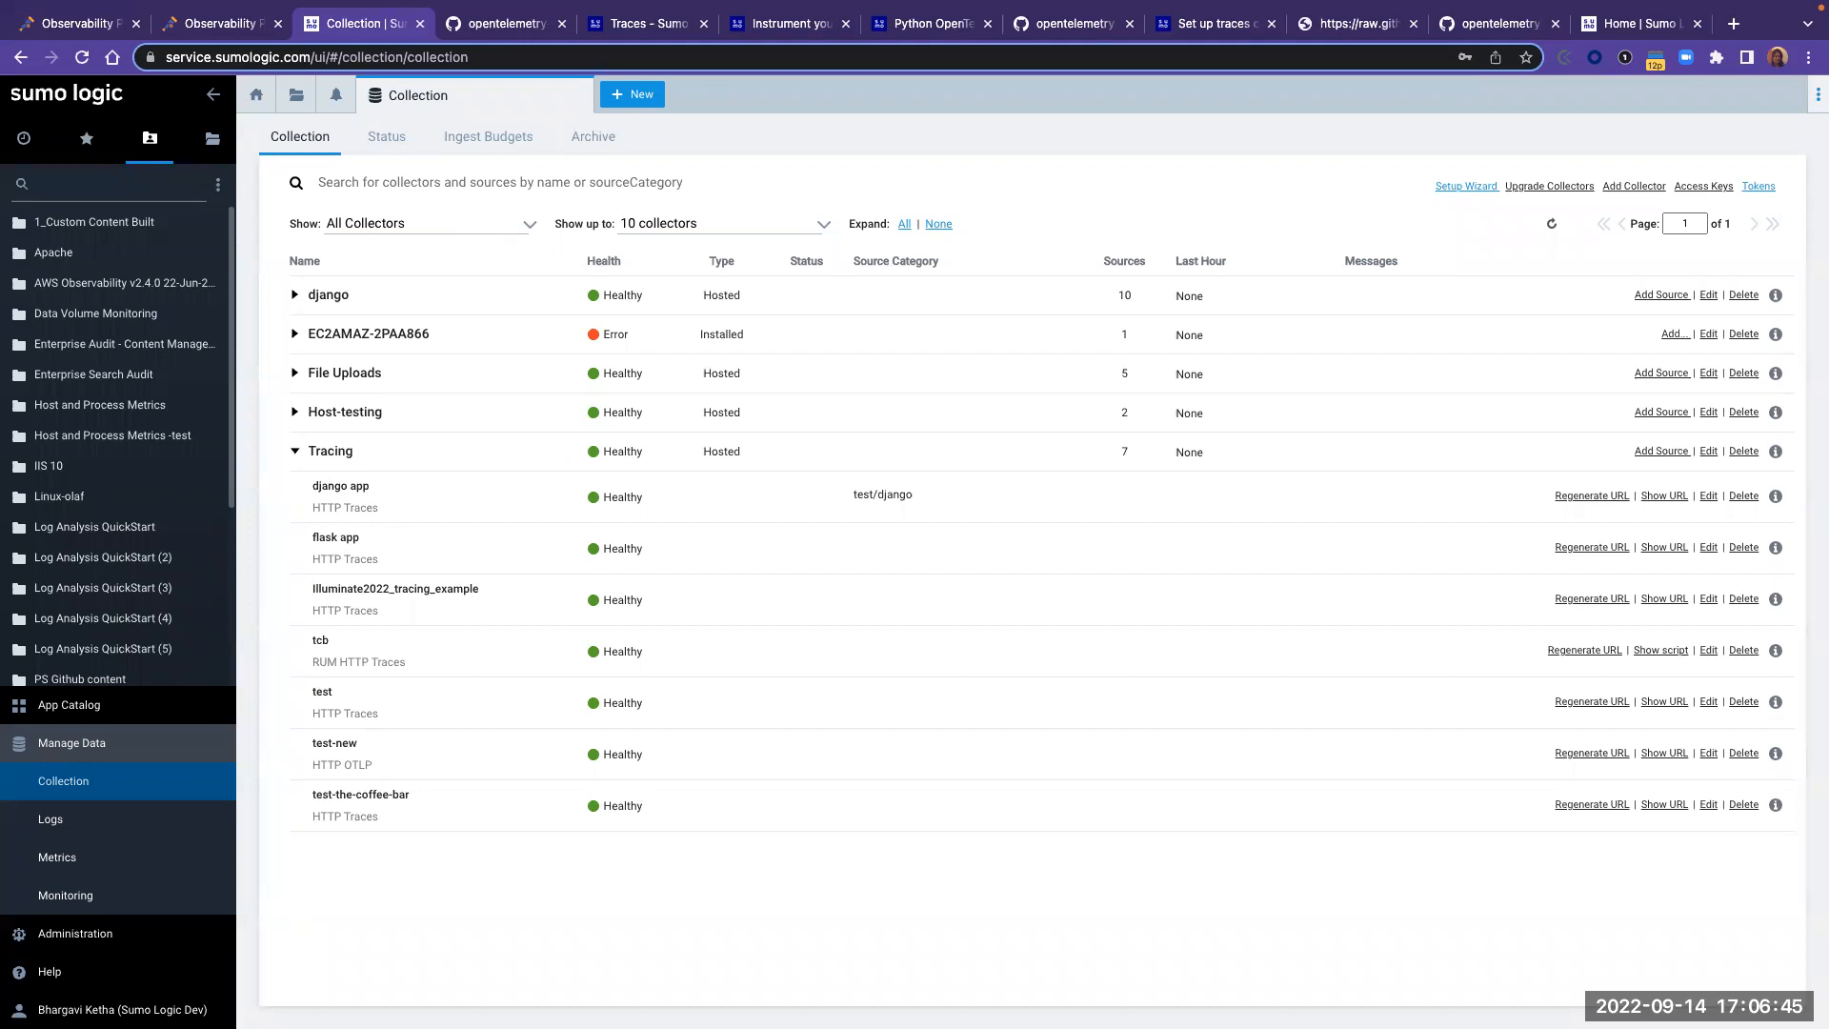
click(638, 97)
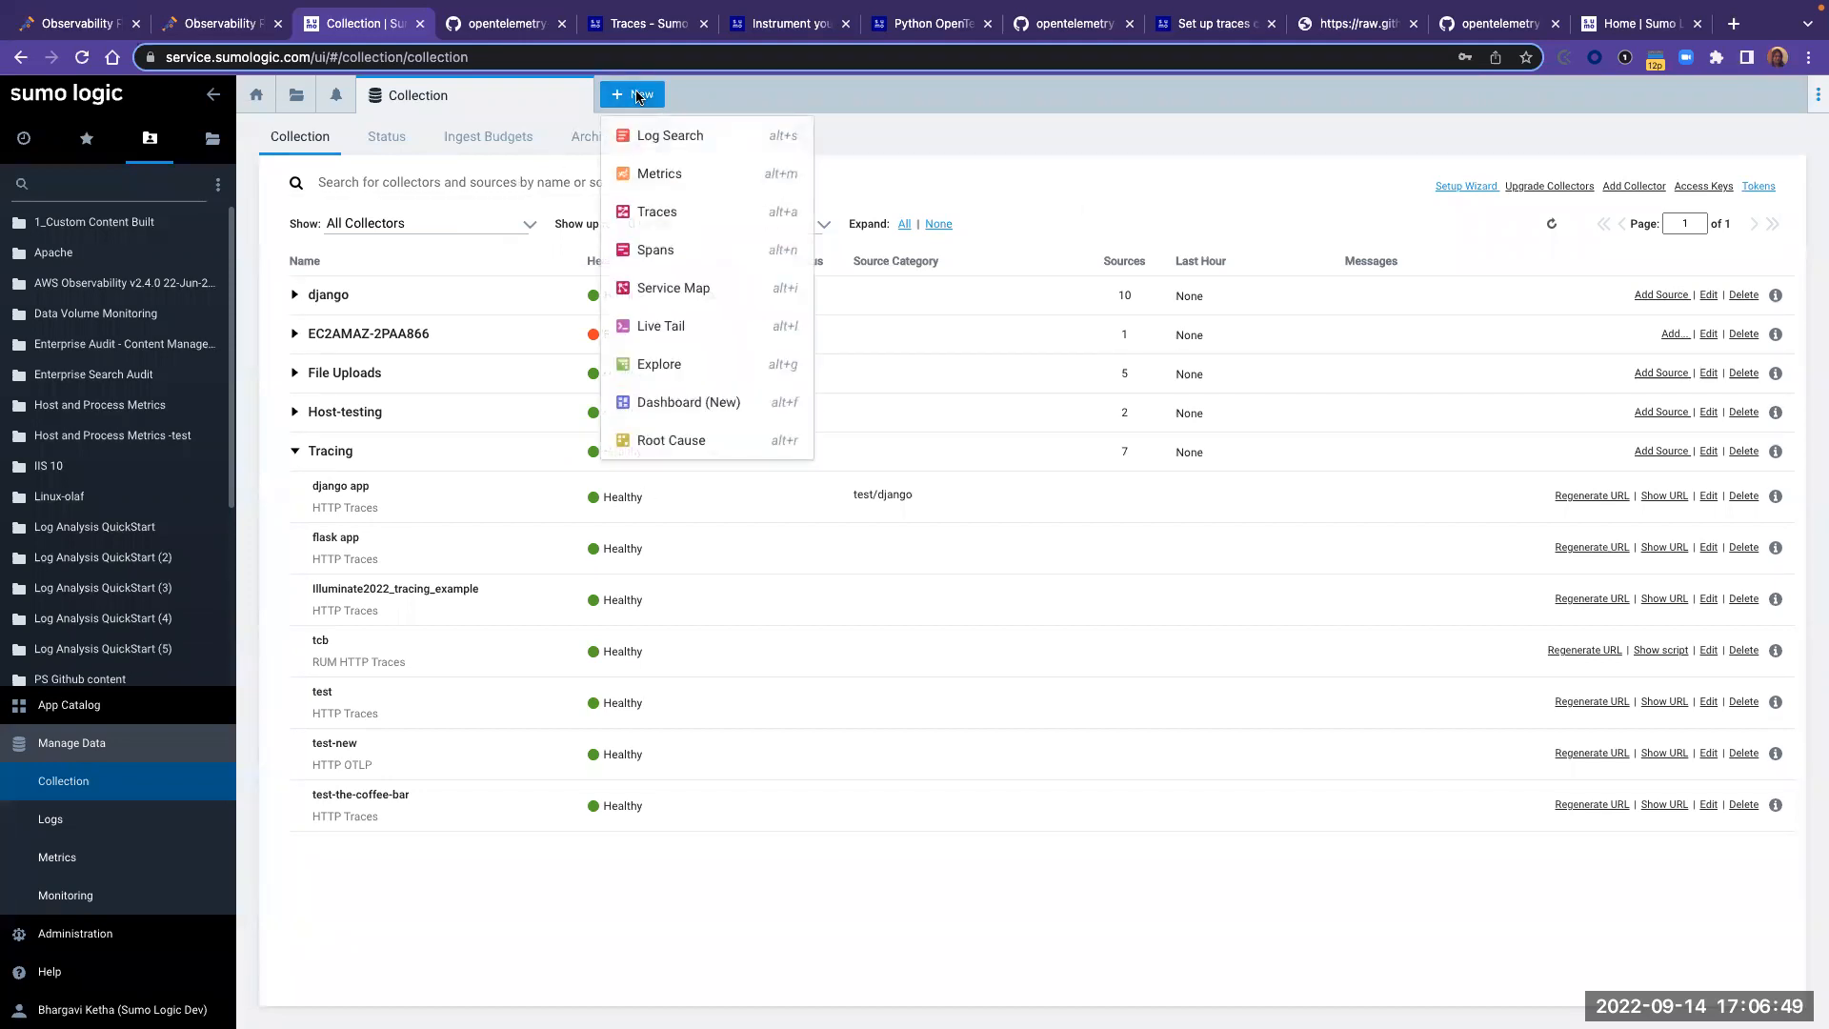
click(676, 212)
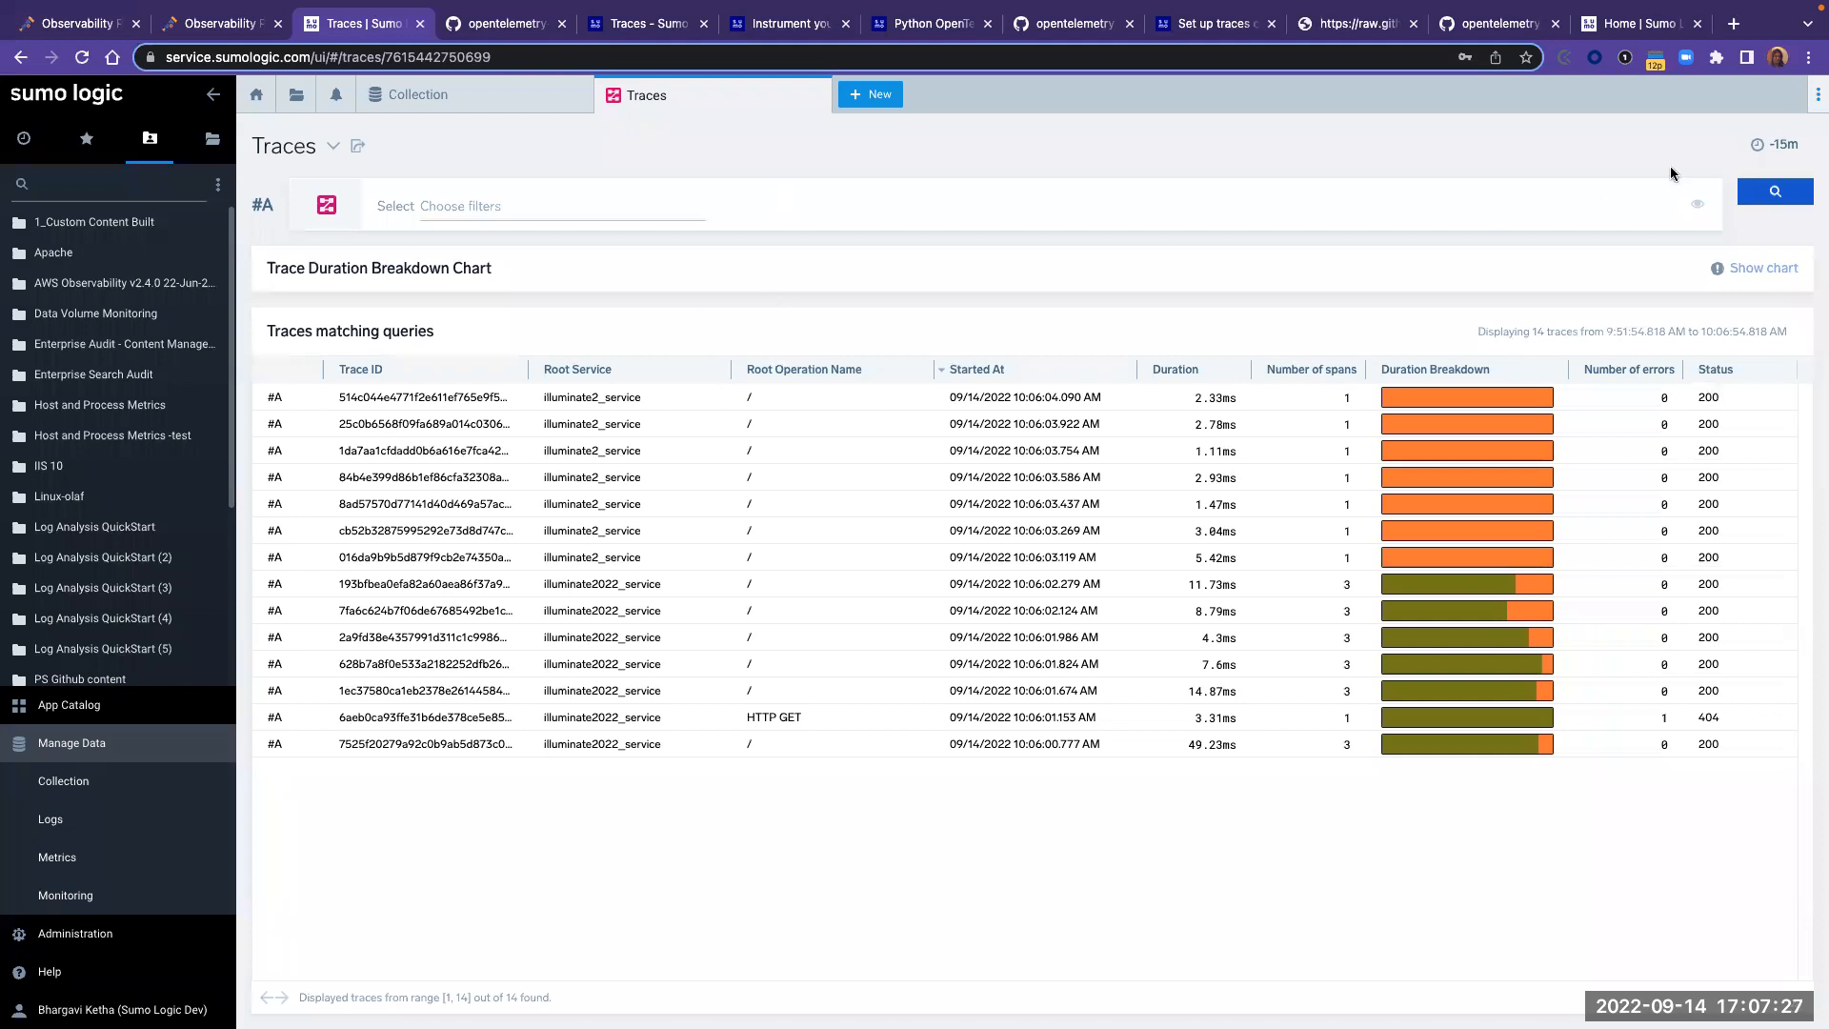
- View the relative time range options for the traces list without changing the selection
mouse_move(1791, 144)
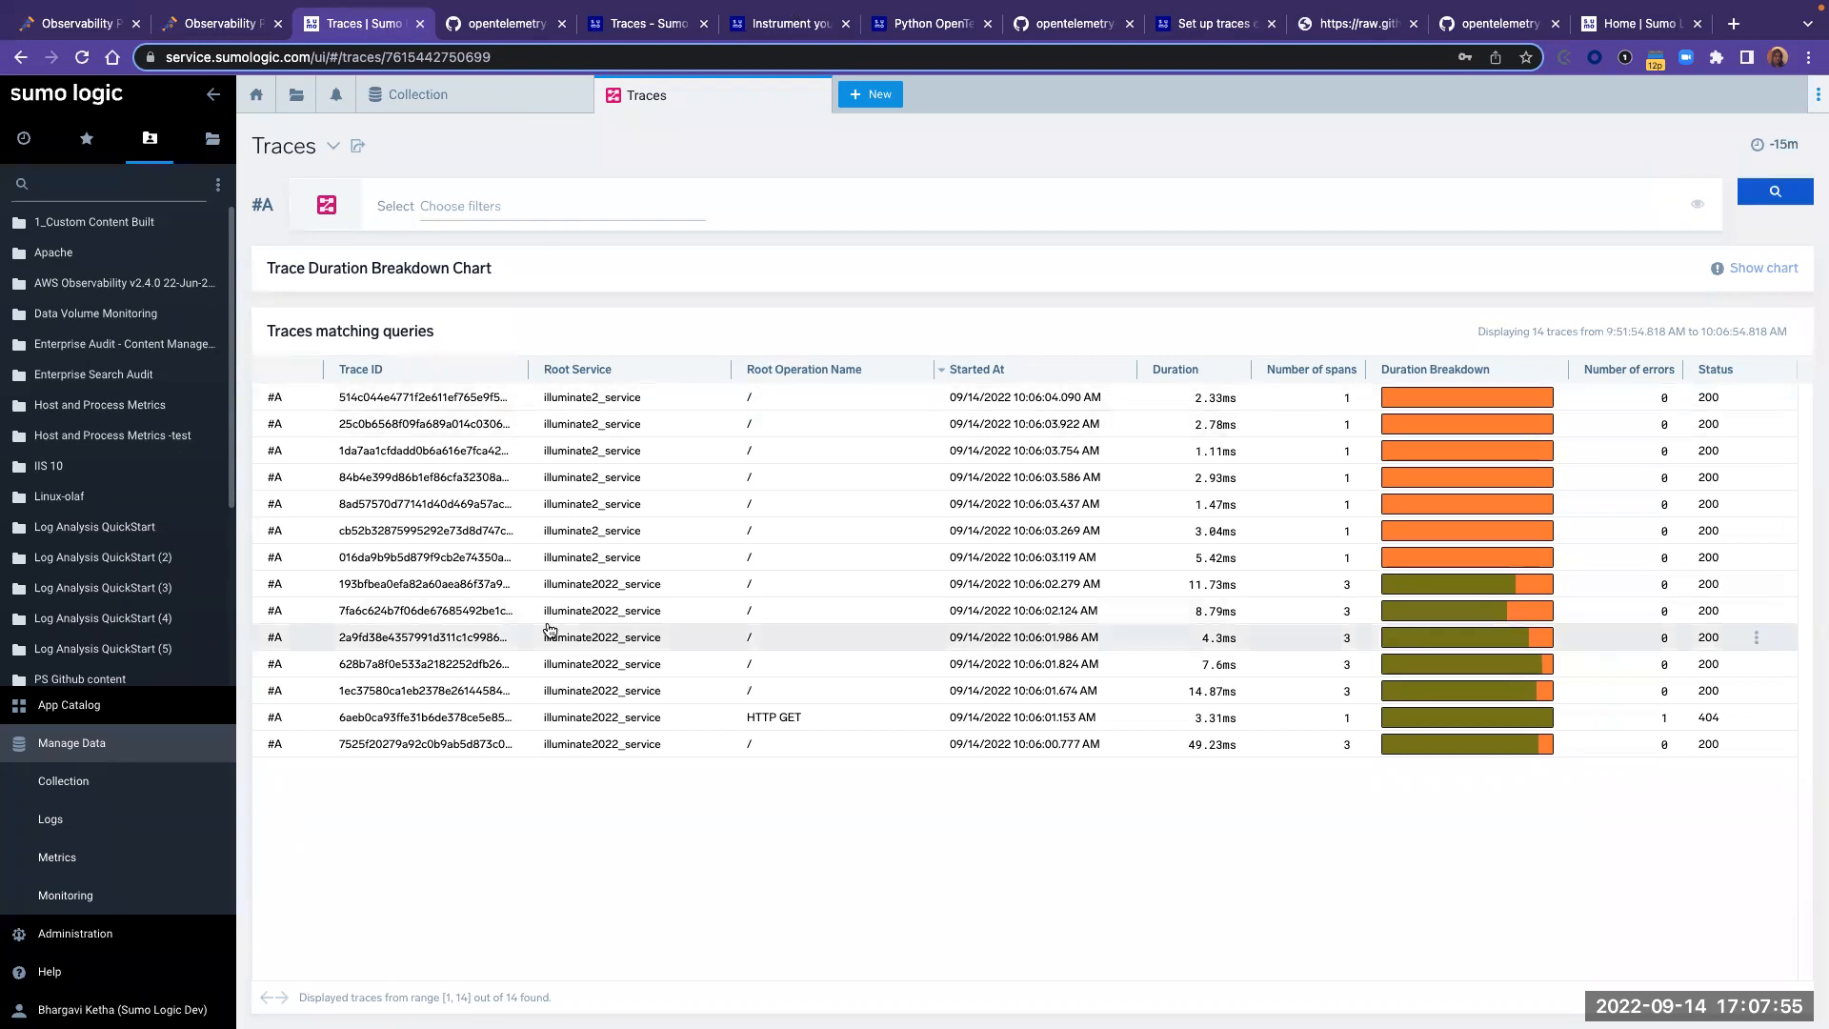
click(1787, 144)
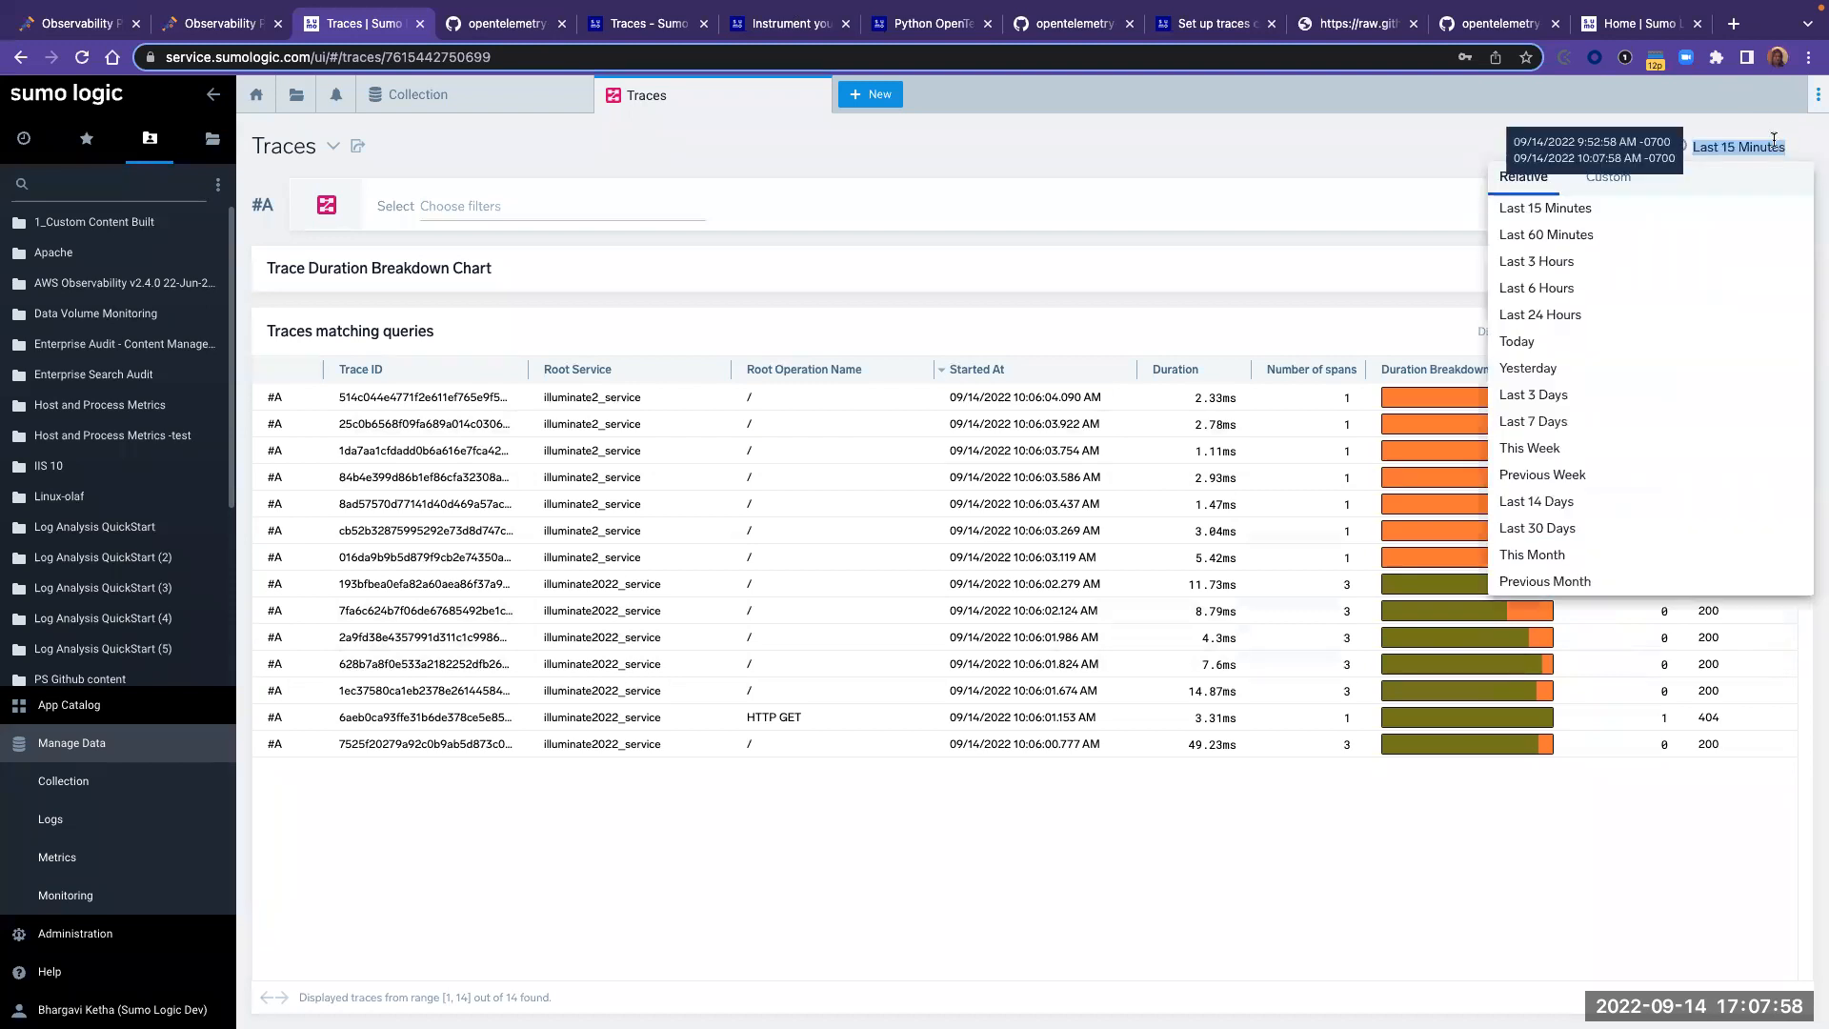
click(1083, 110)
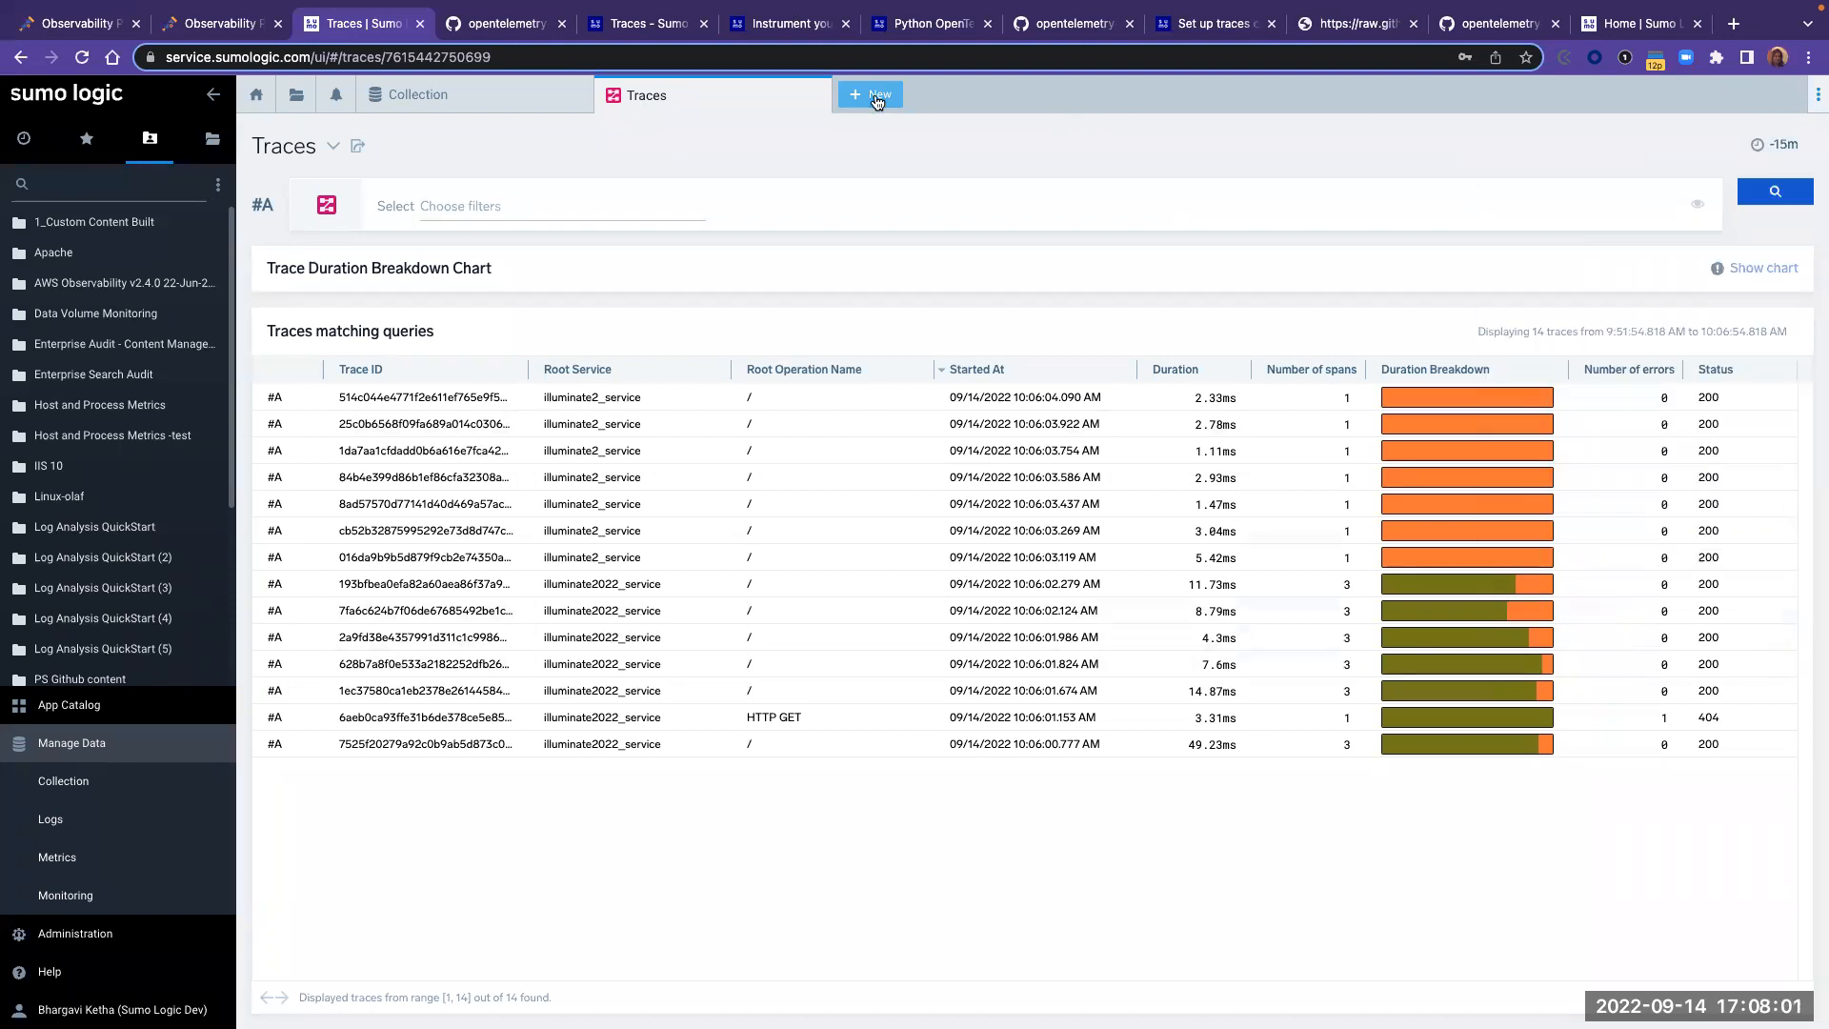
- Open a new Service Map and inspect the resting_service and testing1_service nodes
click(877, 99)
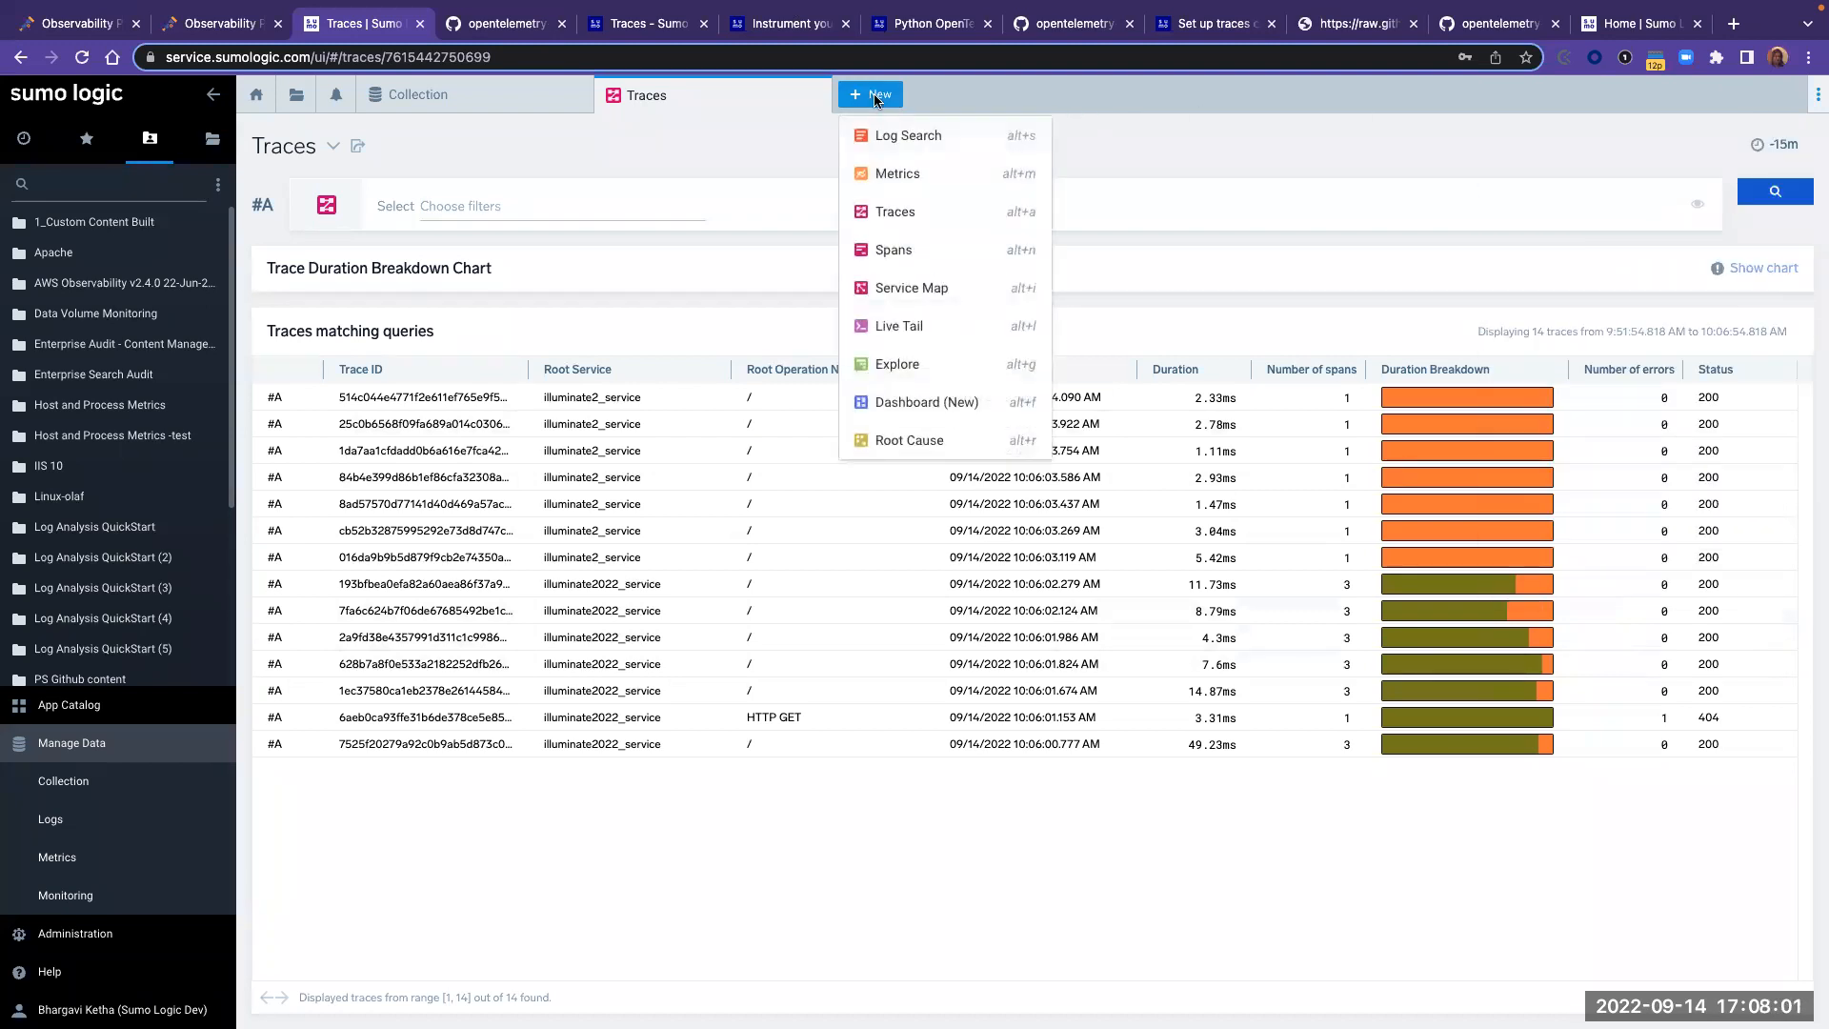
click(949, 286)
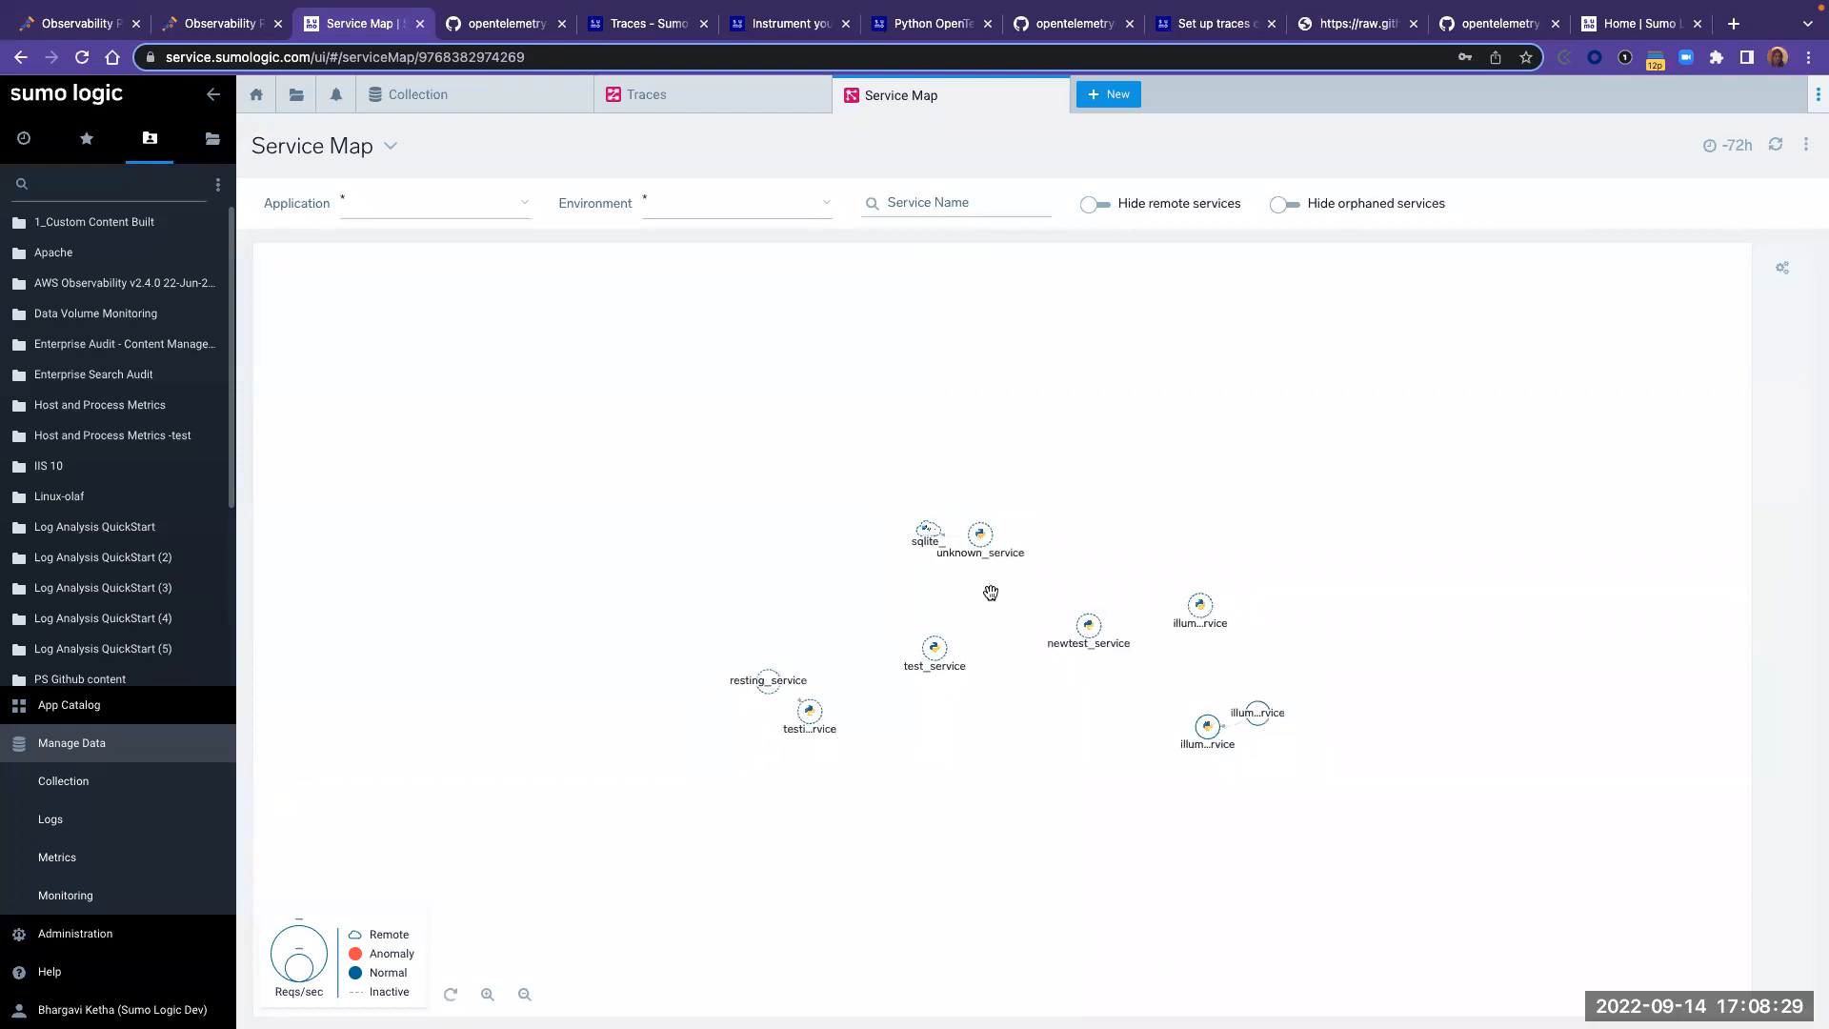
scroll(979, 575, up, 5)
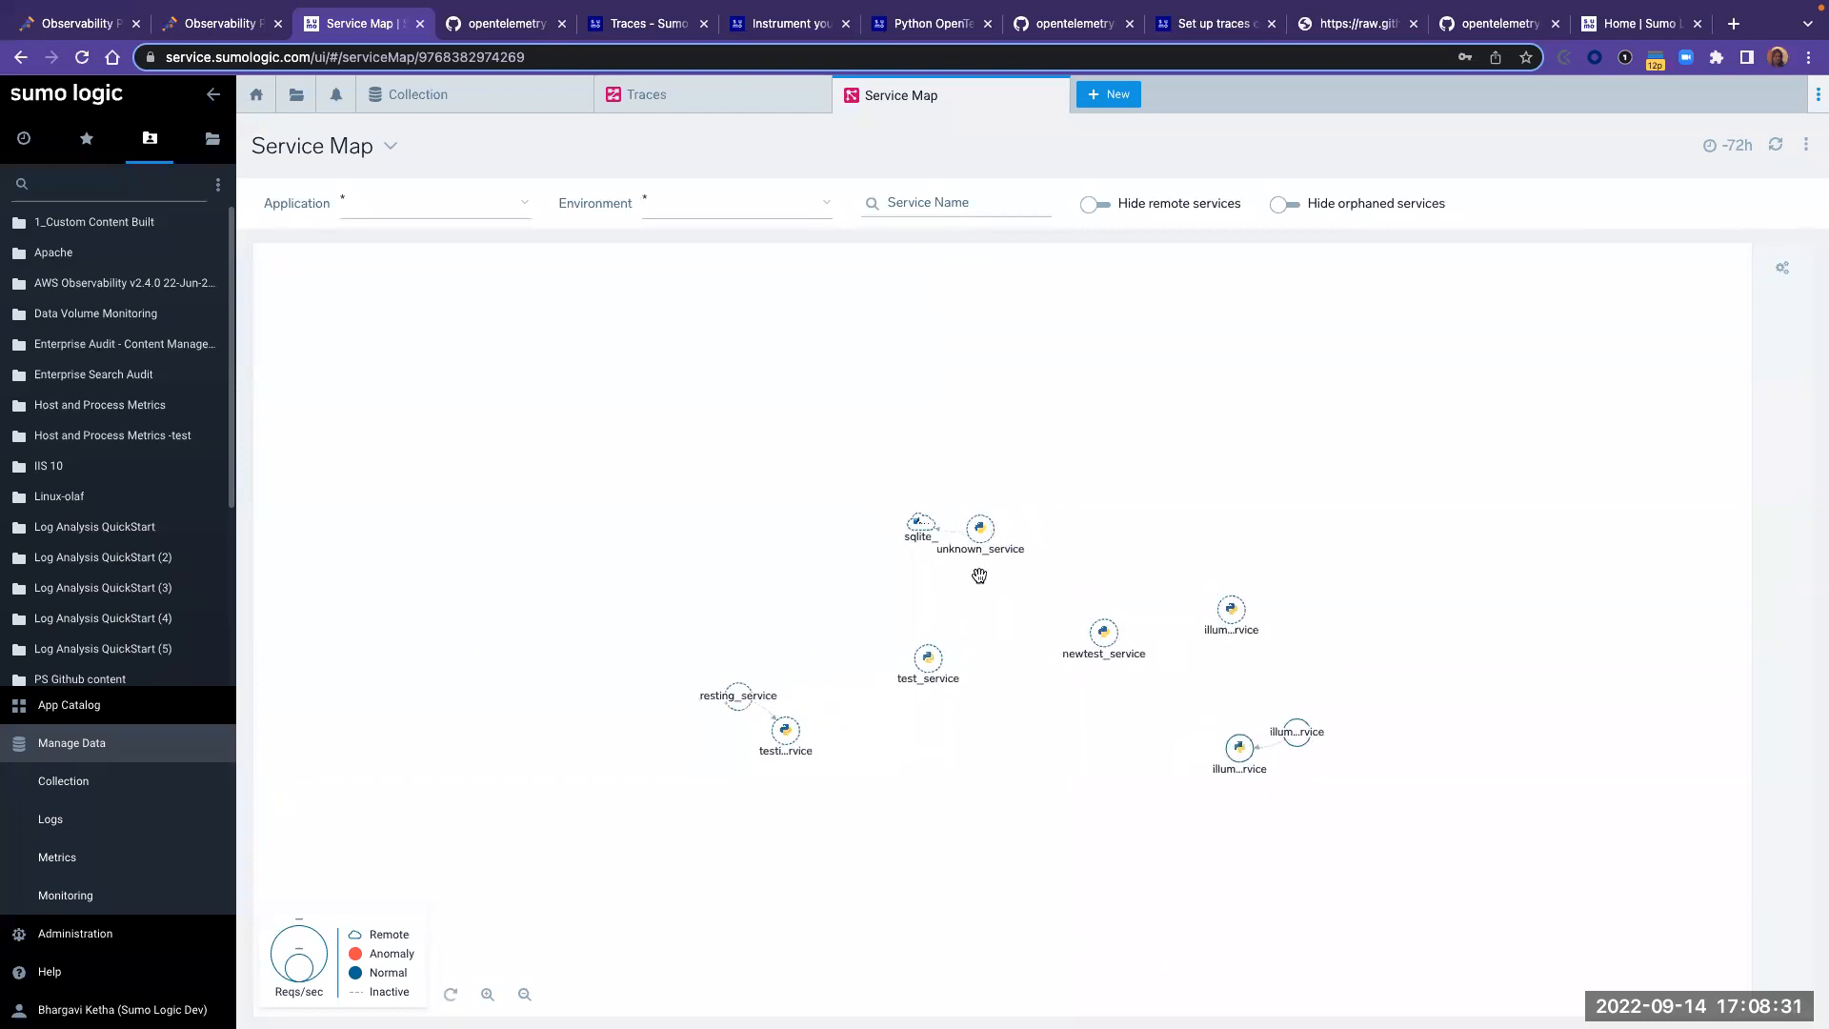
drag(946, 584, 675, 410)
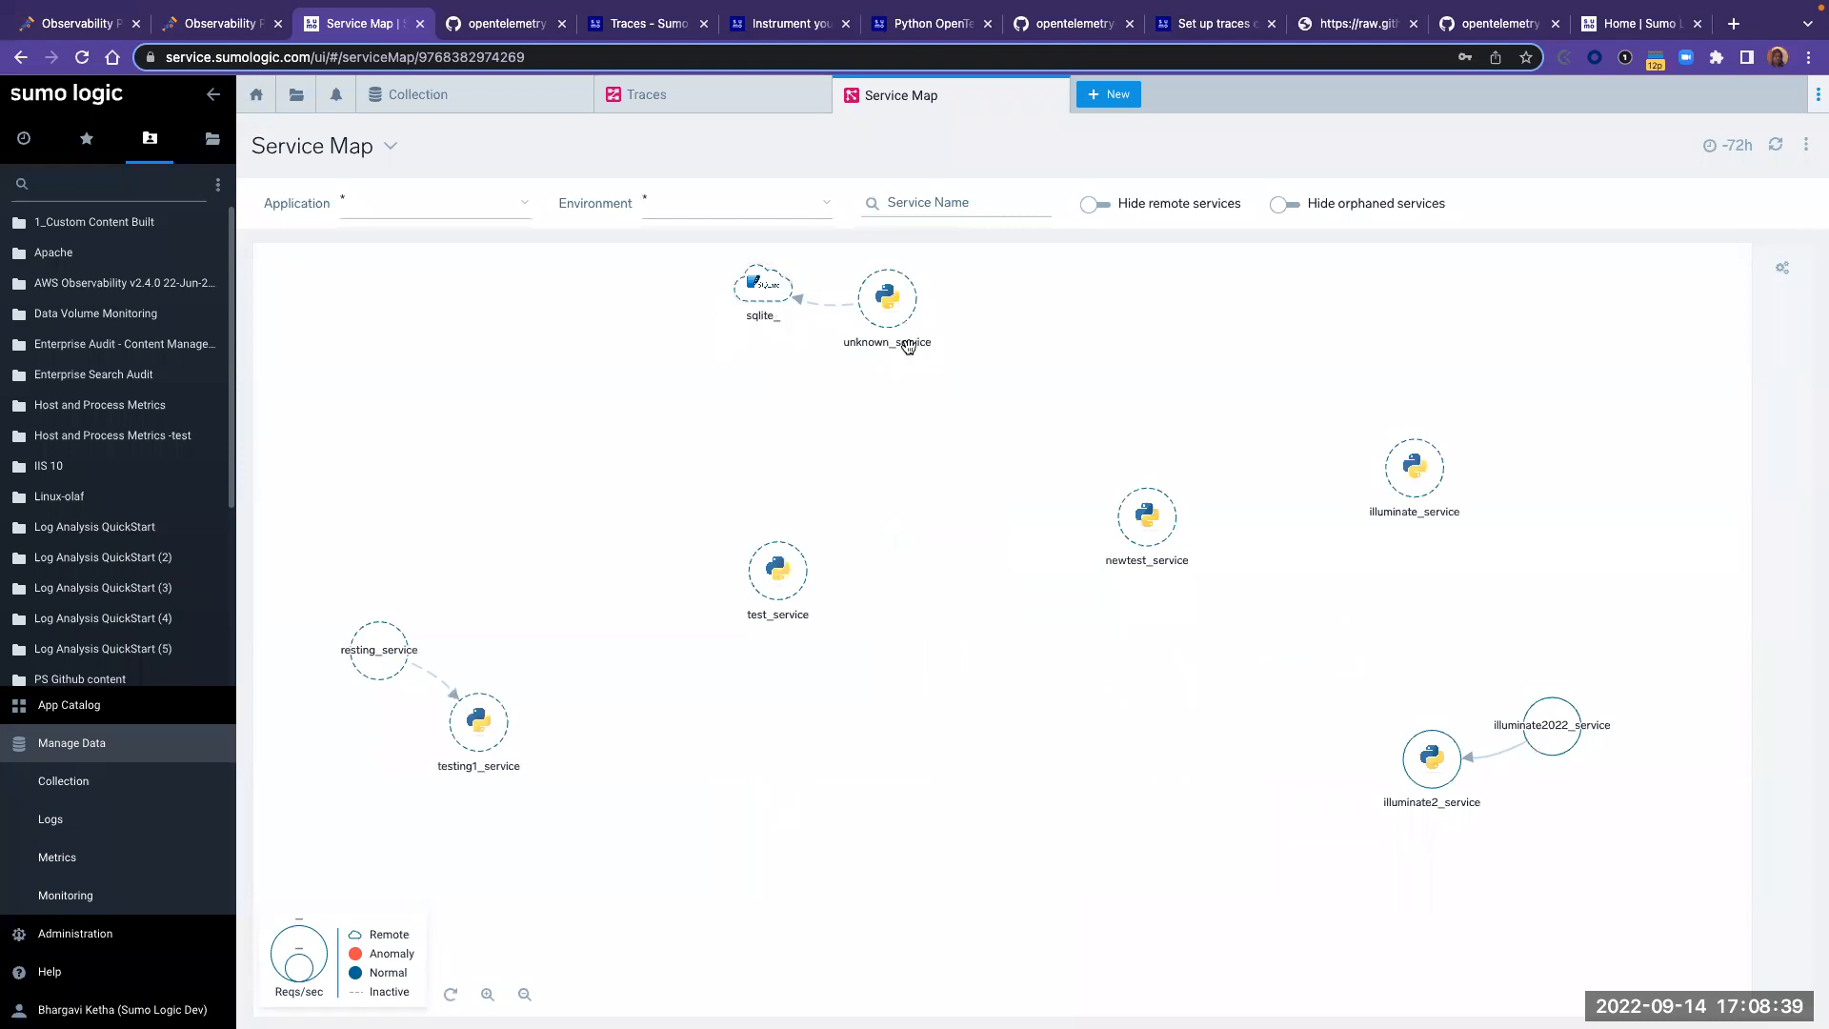
mouse_move(378, 659)
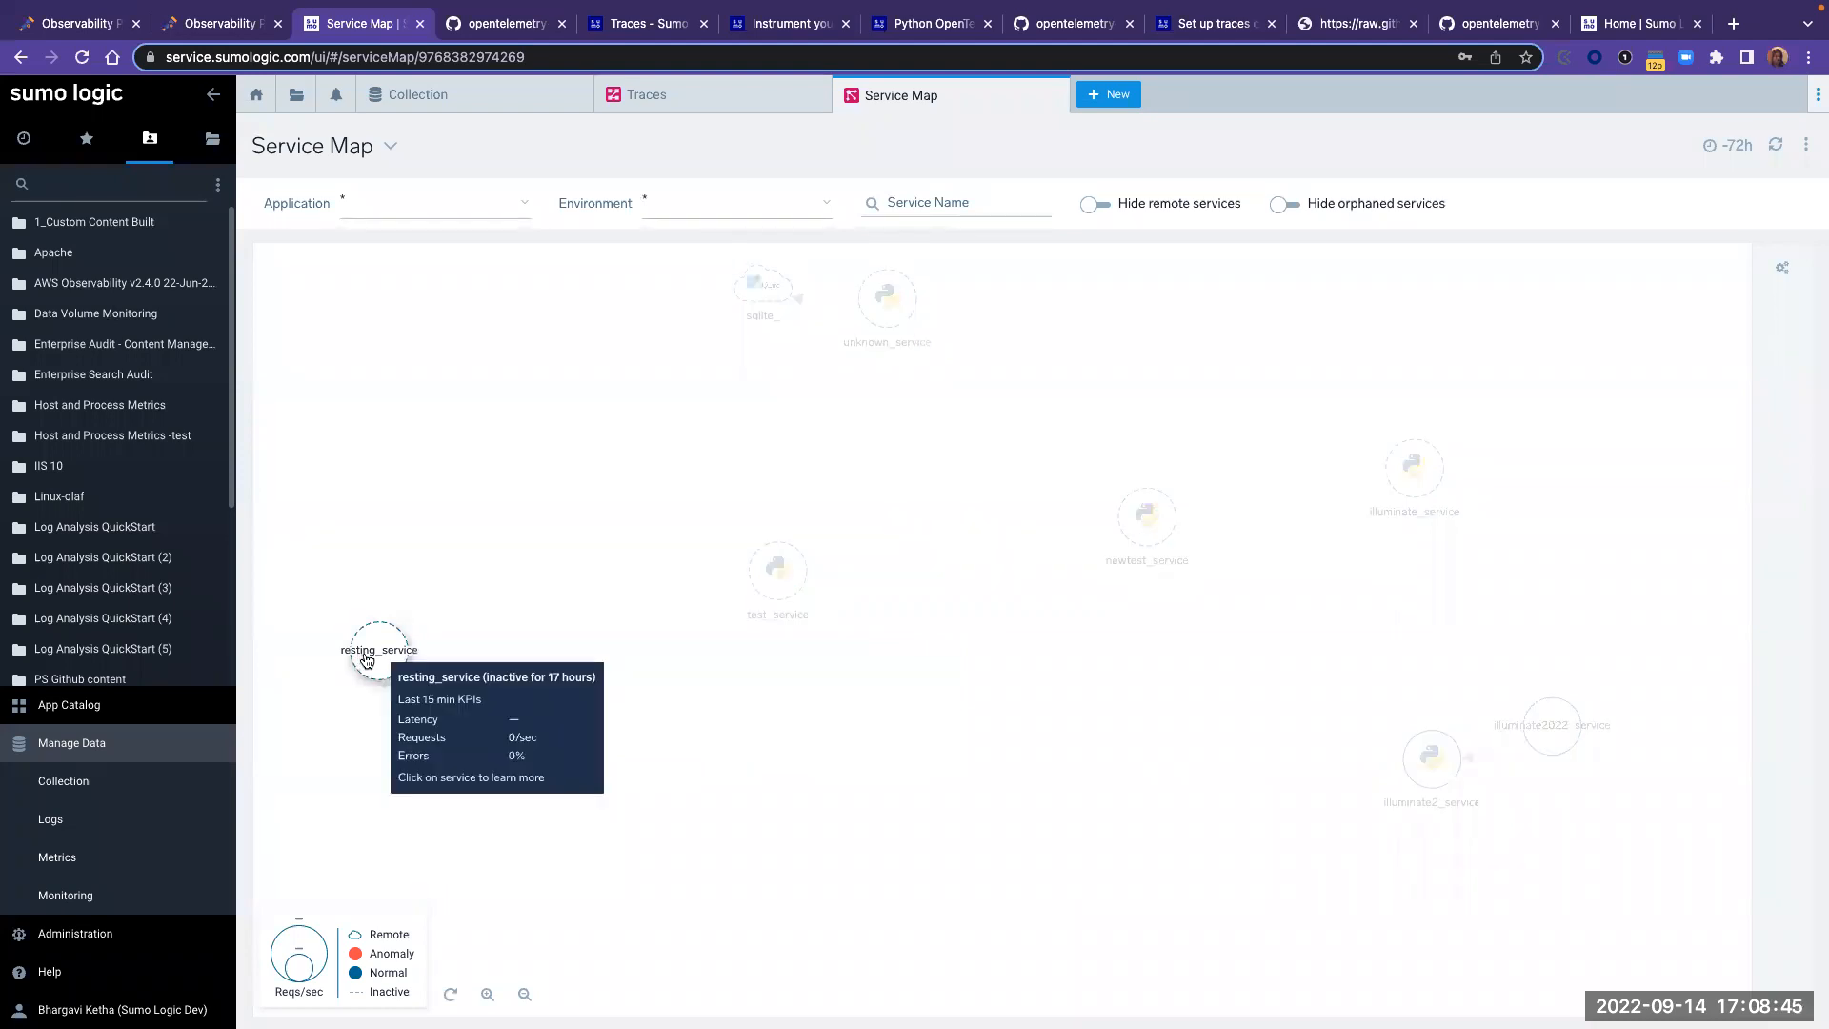
mouse_move(498, 737)
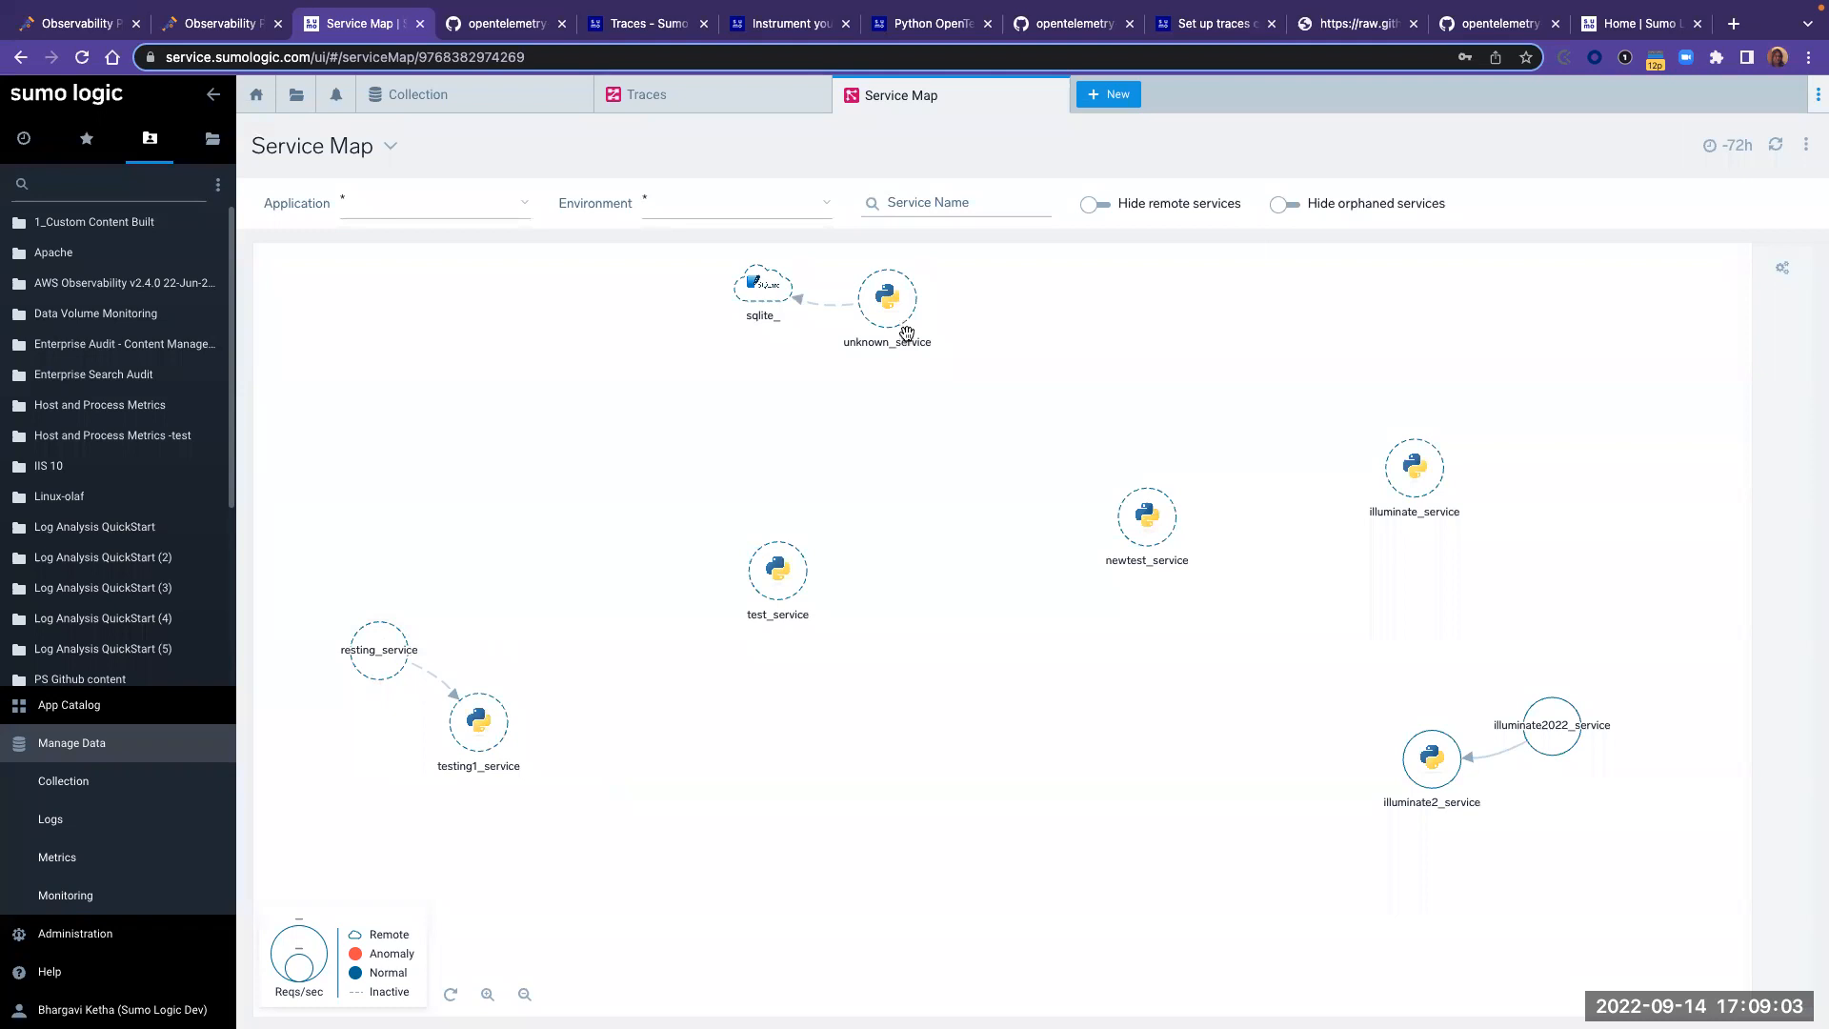
- Examine the link between unknown_service and the sqlite_ database node on the Service Map
mouse_move(886, 324)
scroll(747, 321, up, 2)
scroll(747, 321, up, 2)
drag(748, 319, 712, 558)
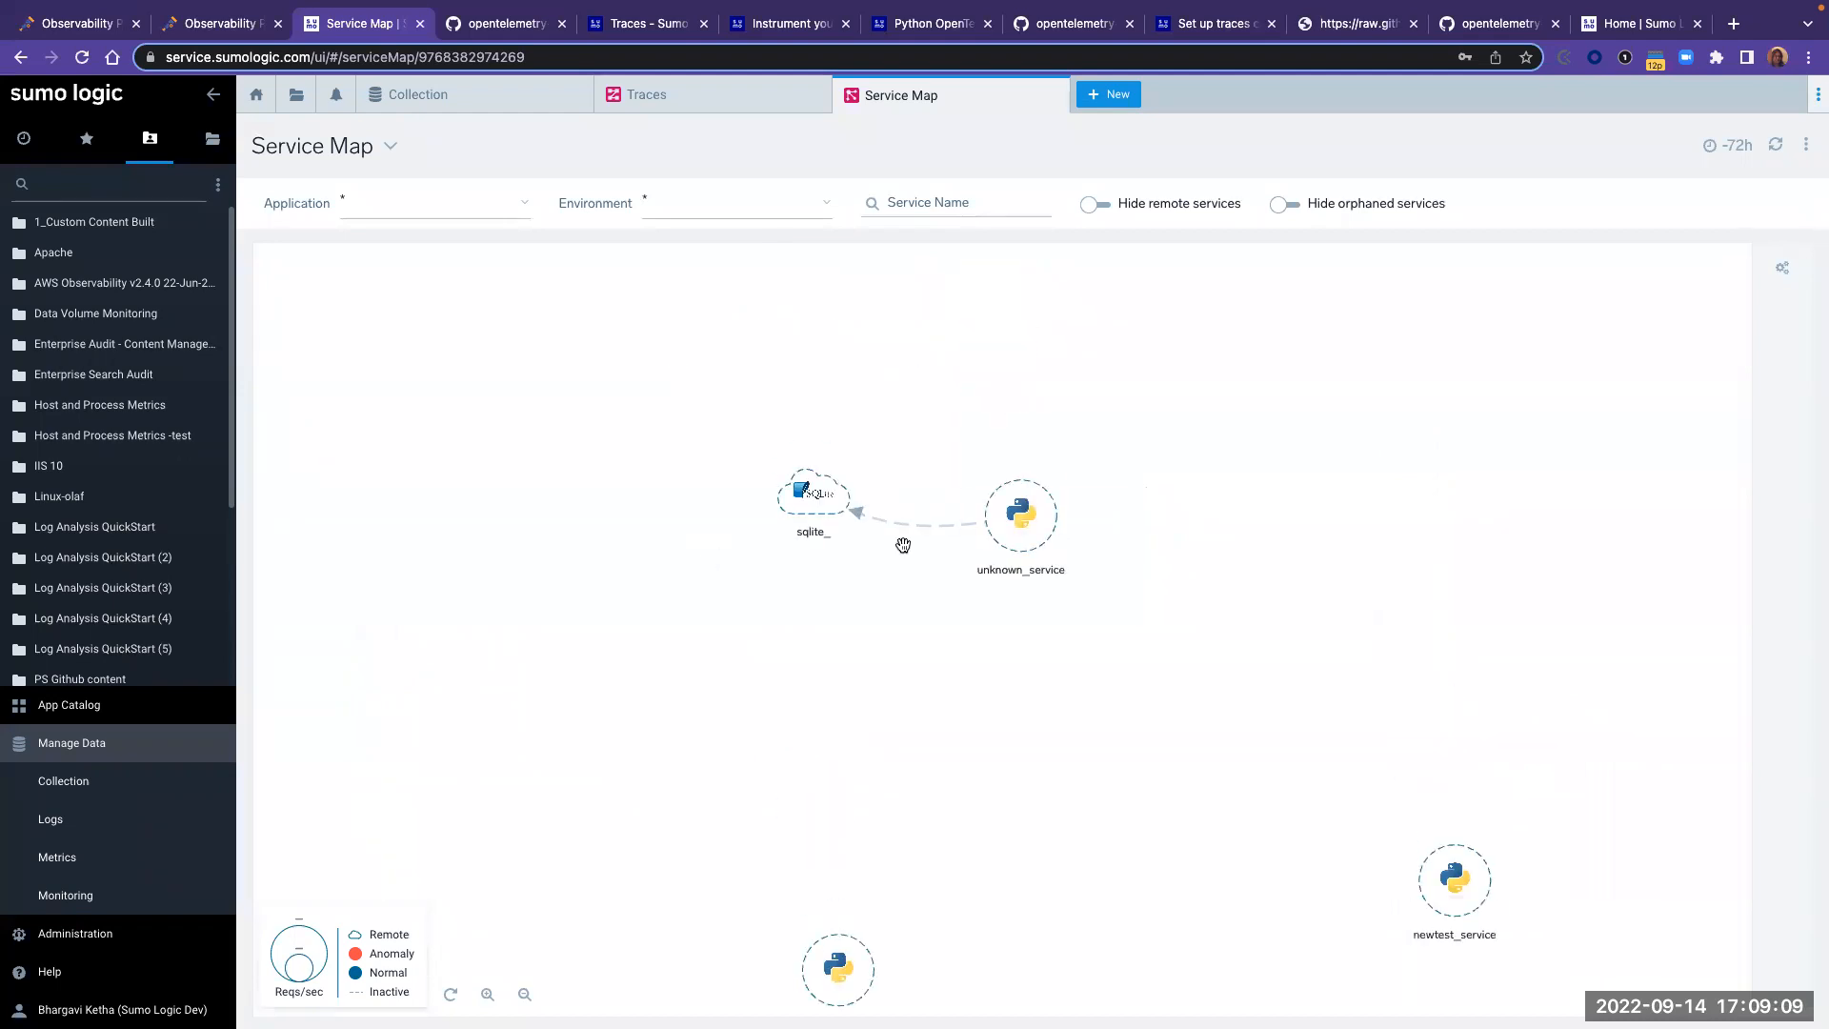
mouse_move(776, 479)
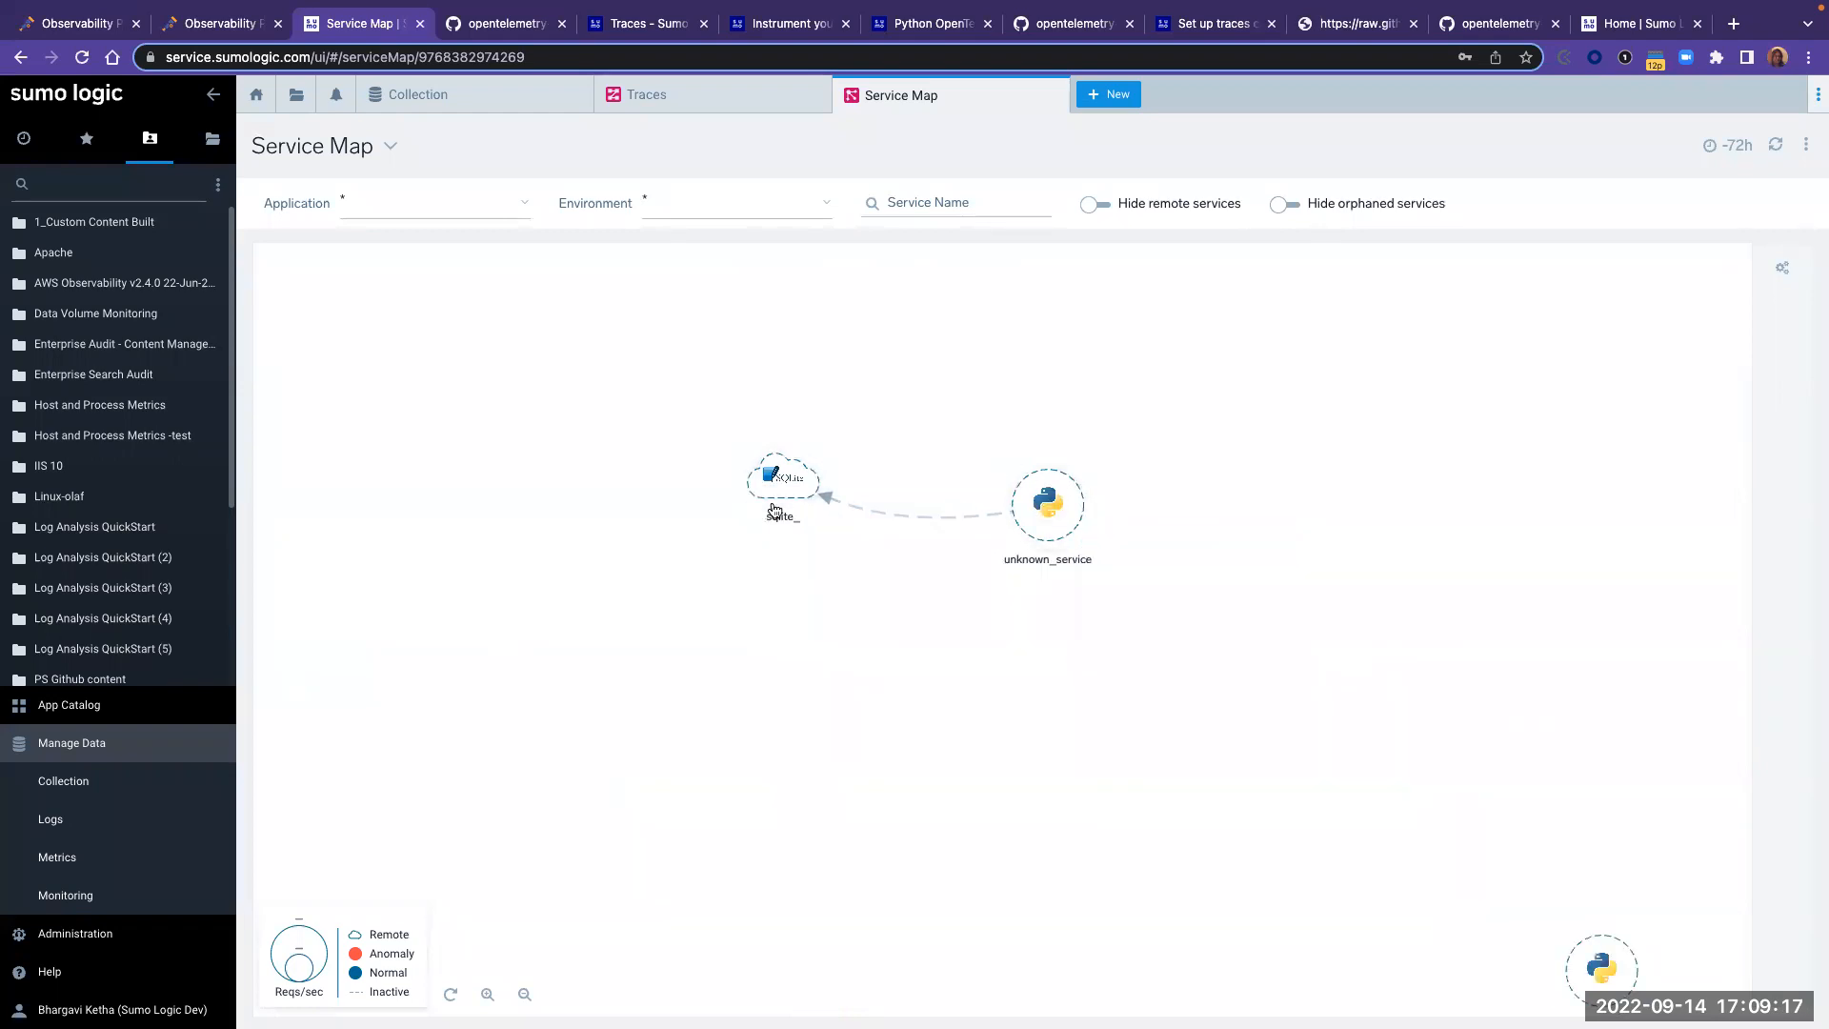
mouse_move(763, 488)
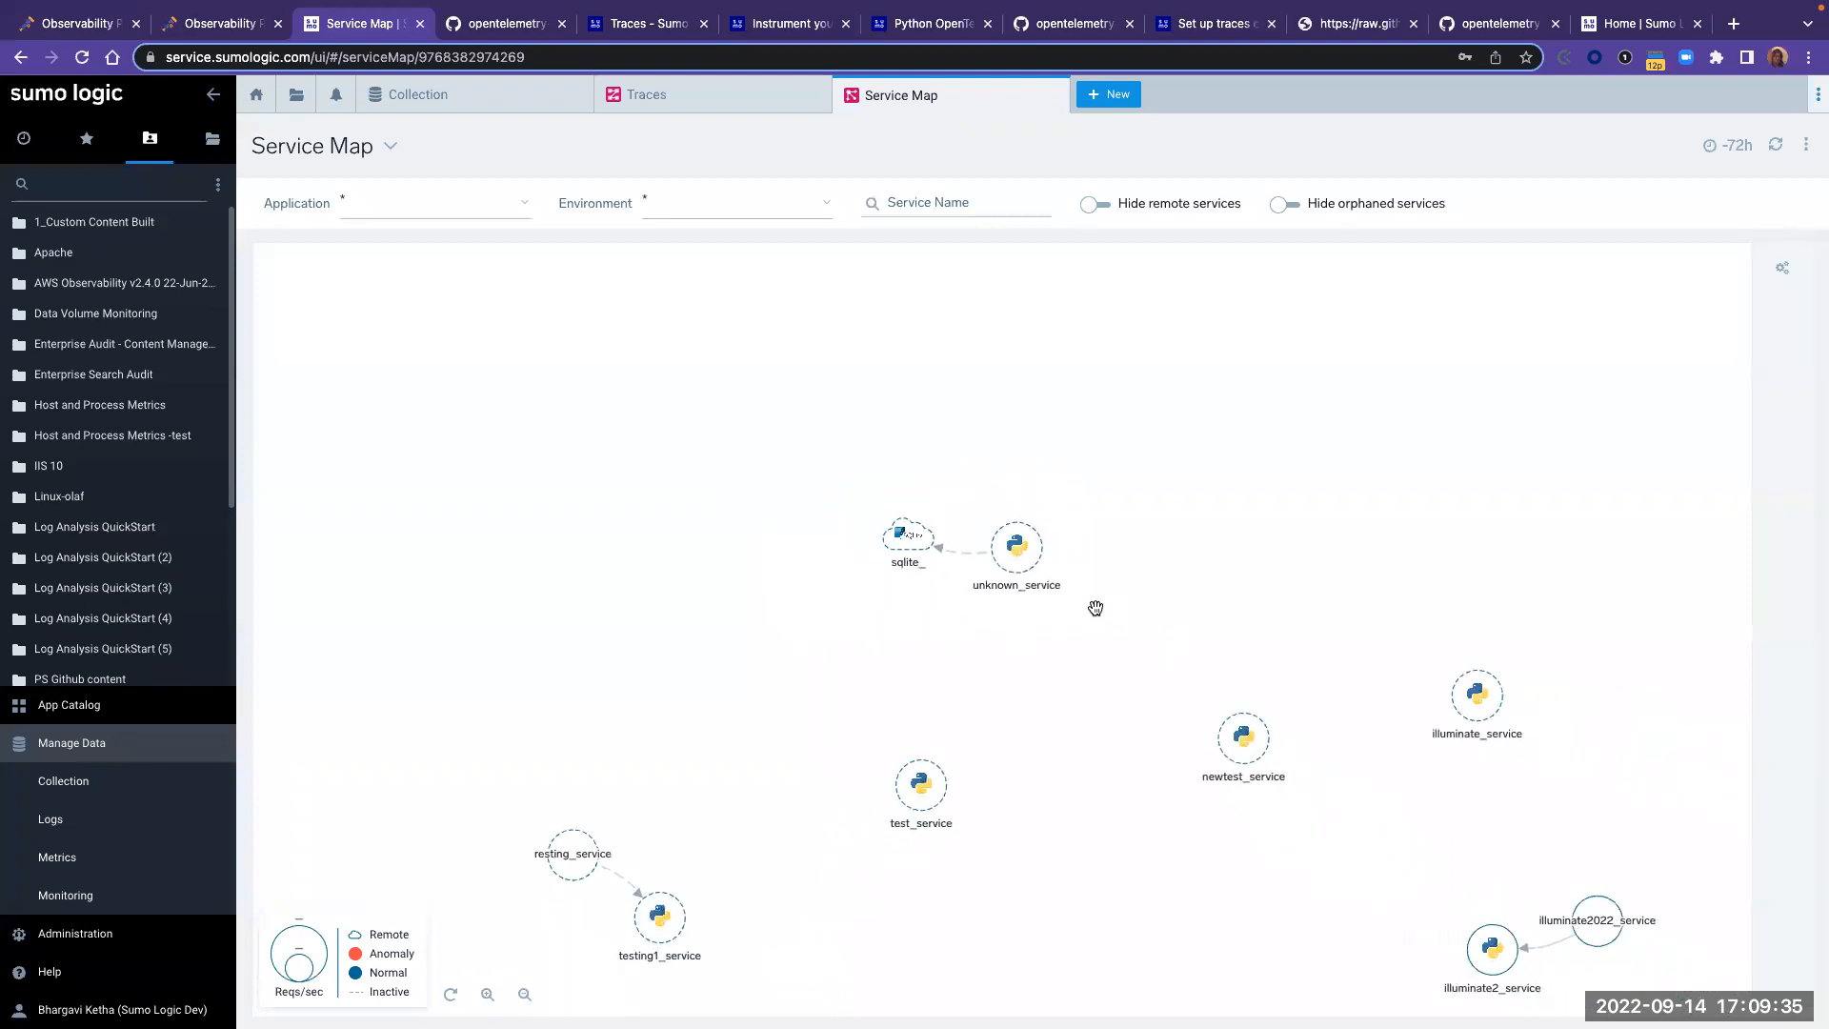
scroll(1096, 607, down, 2)
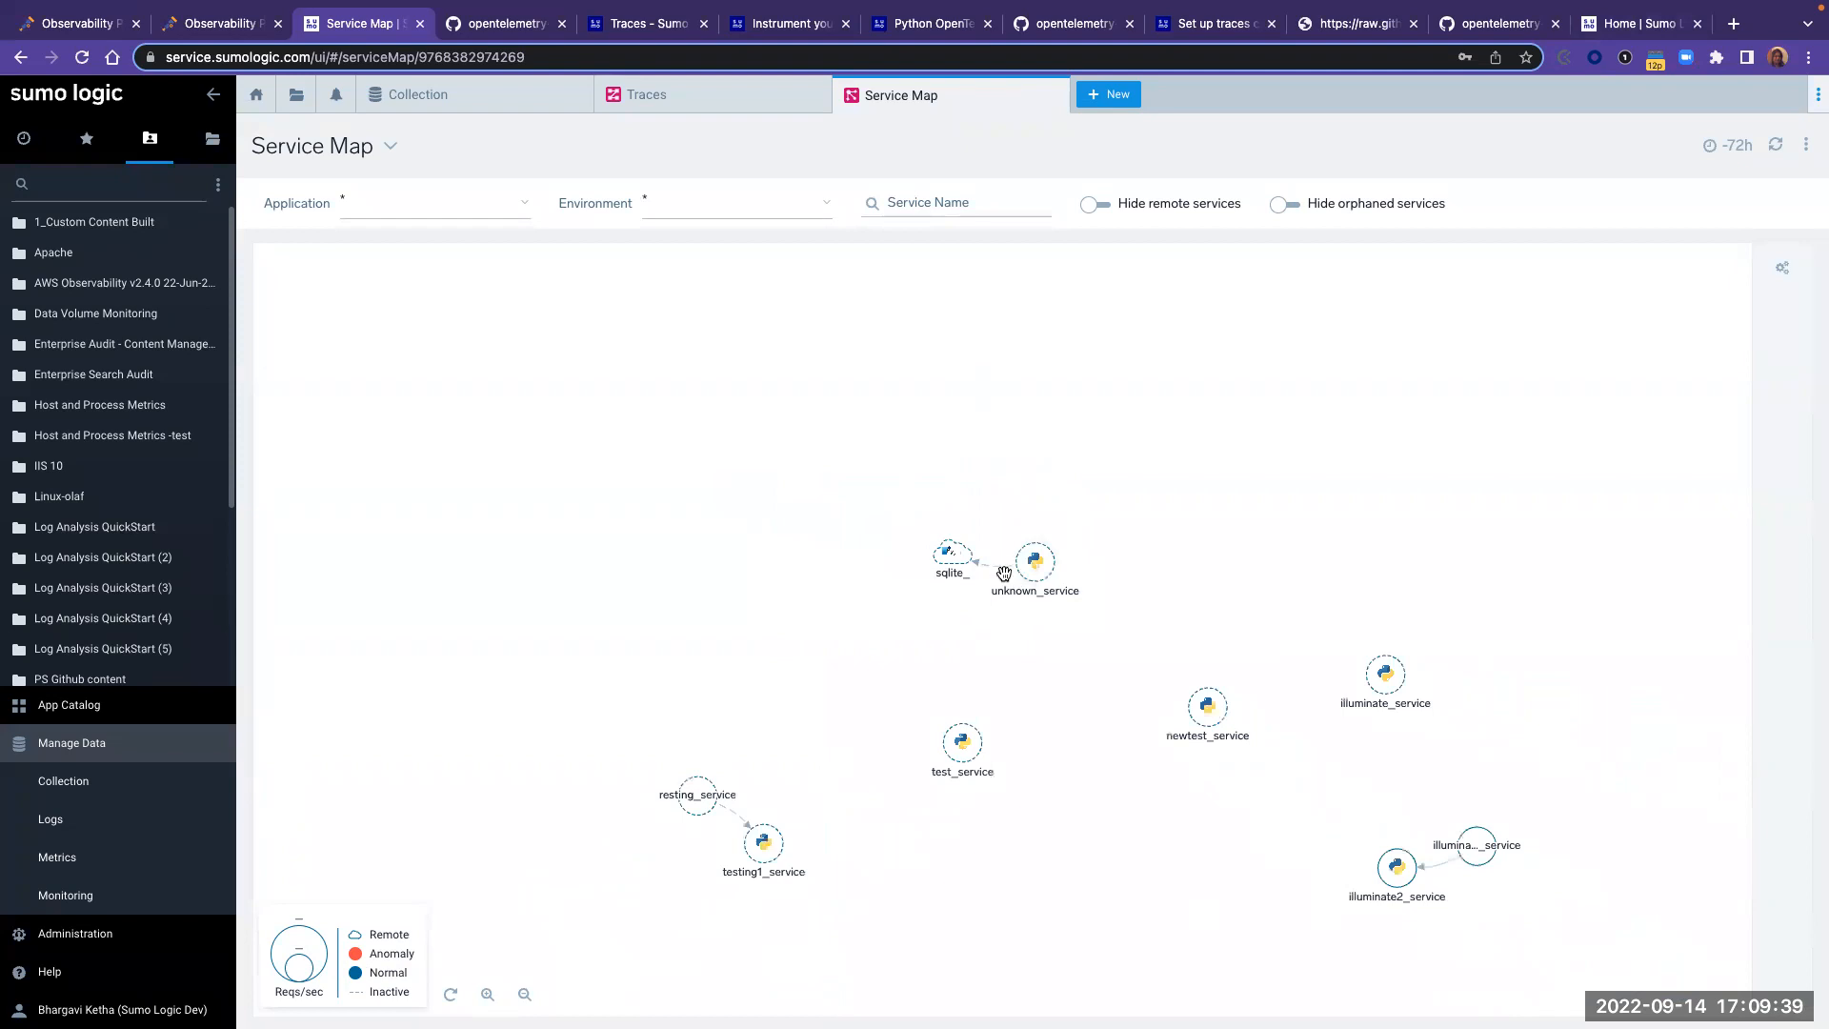
- Open a new Service Map in the live.us2.sumologic.com demo account and inspect the water-svc node
click(1629, 23)
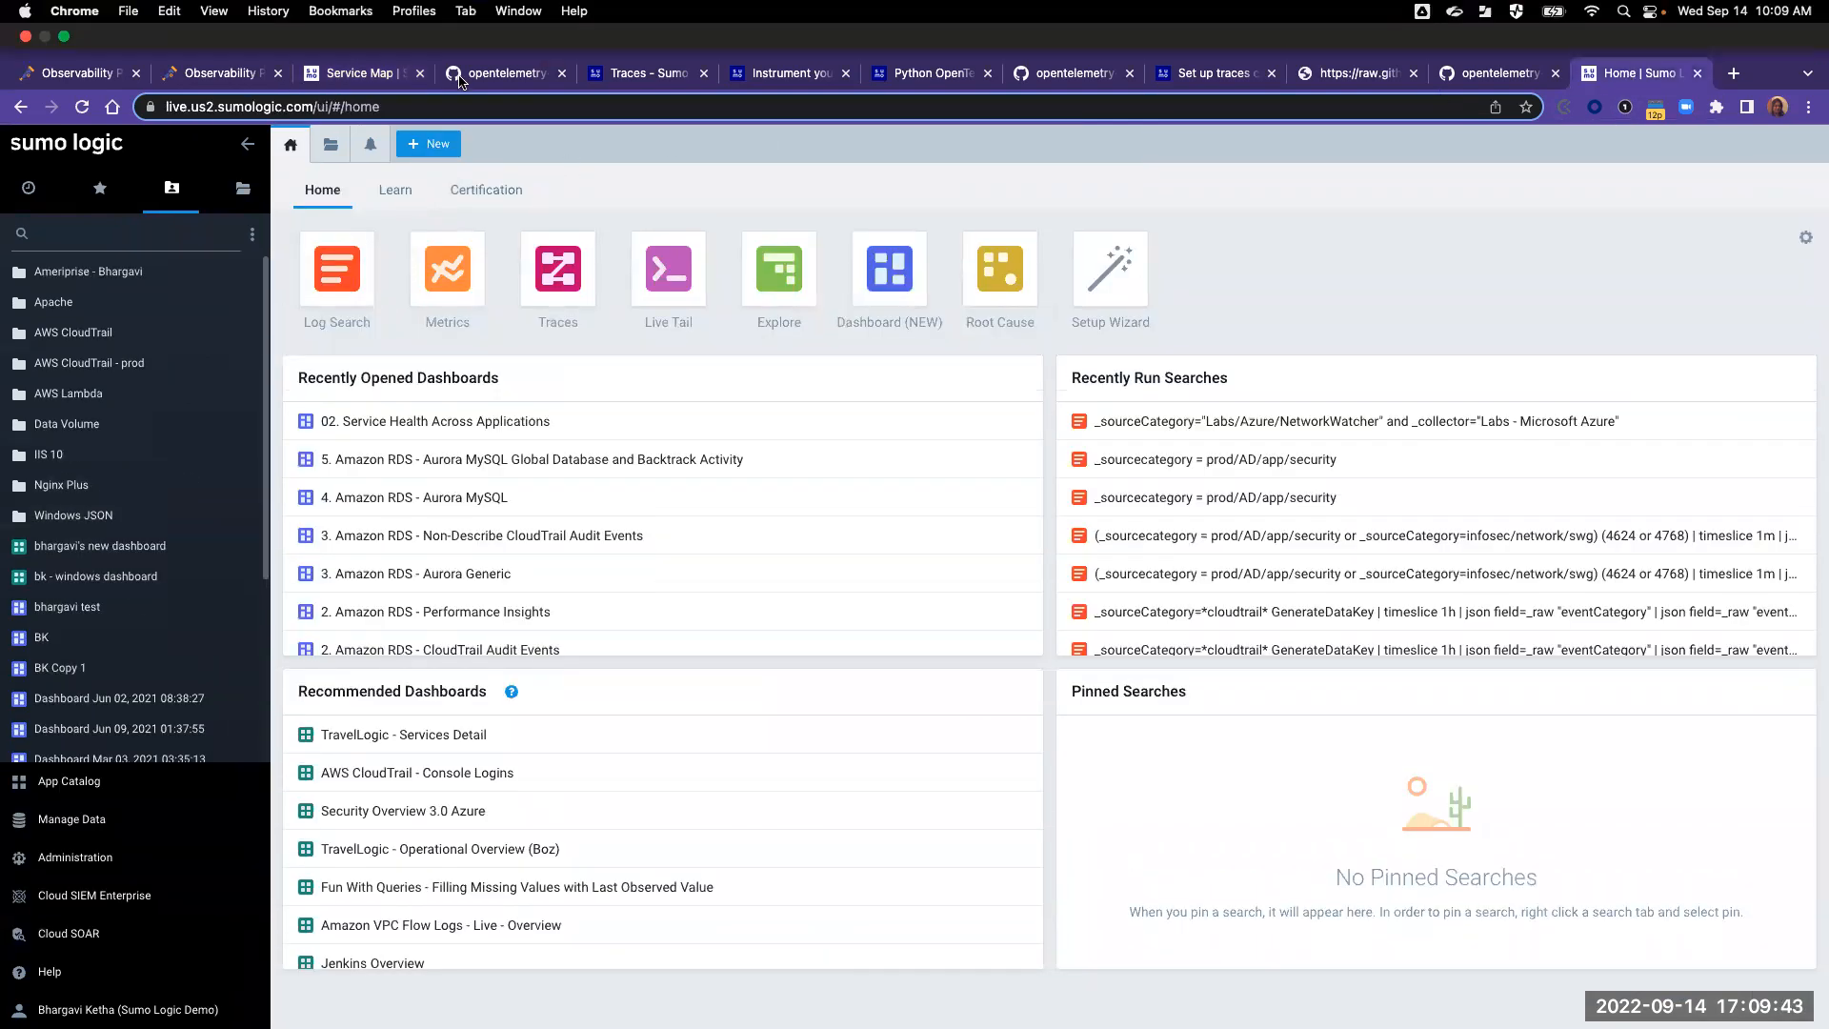
click(428, 144)
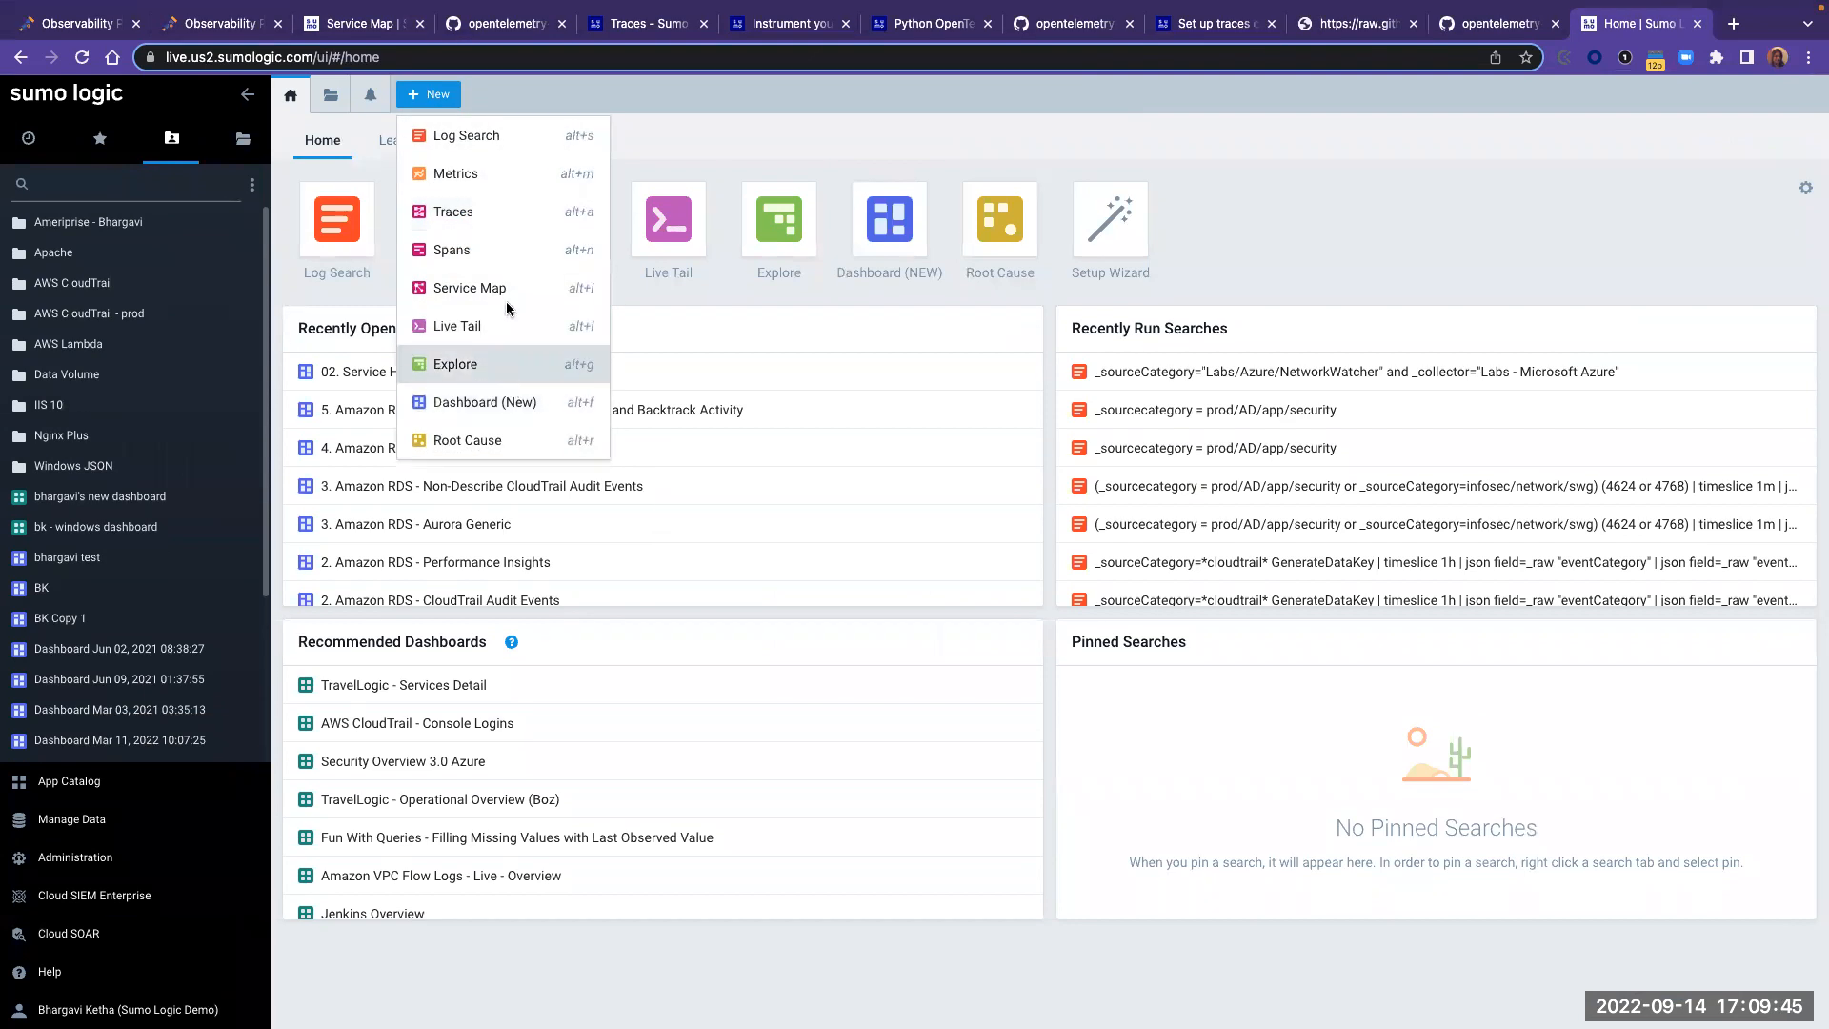
click(500, 285)
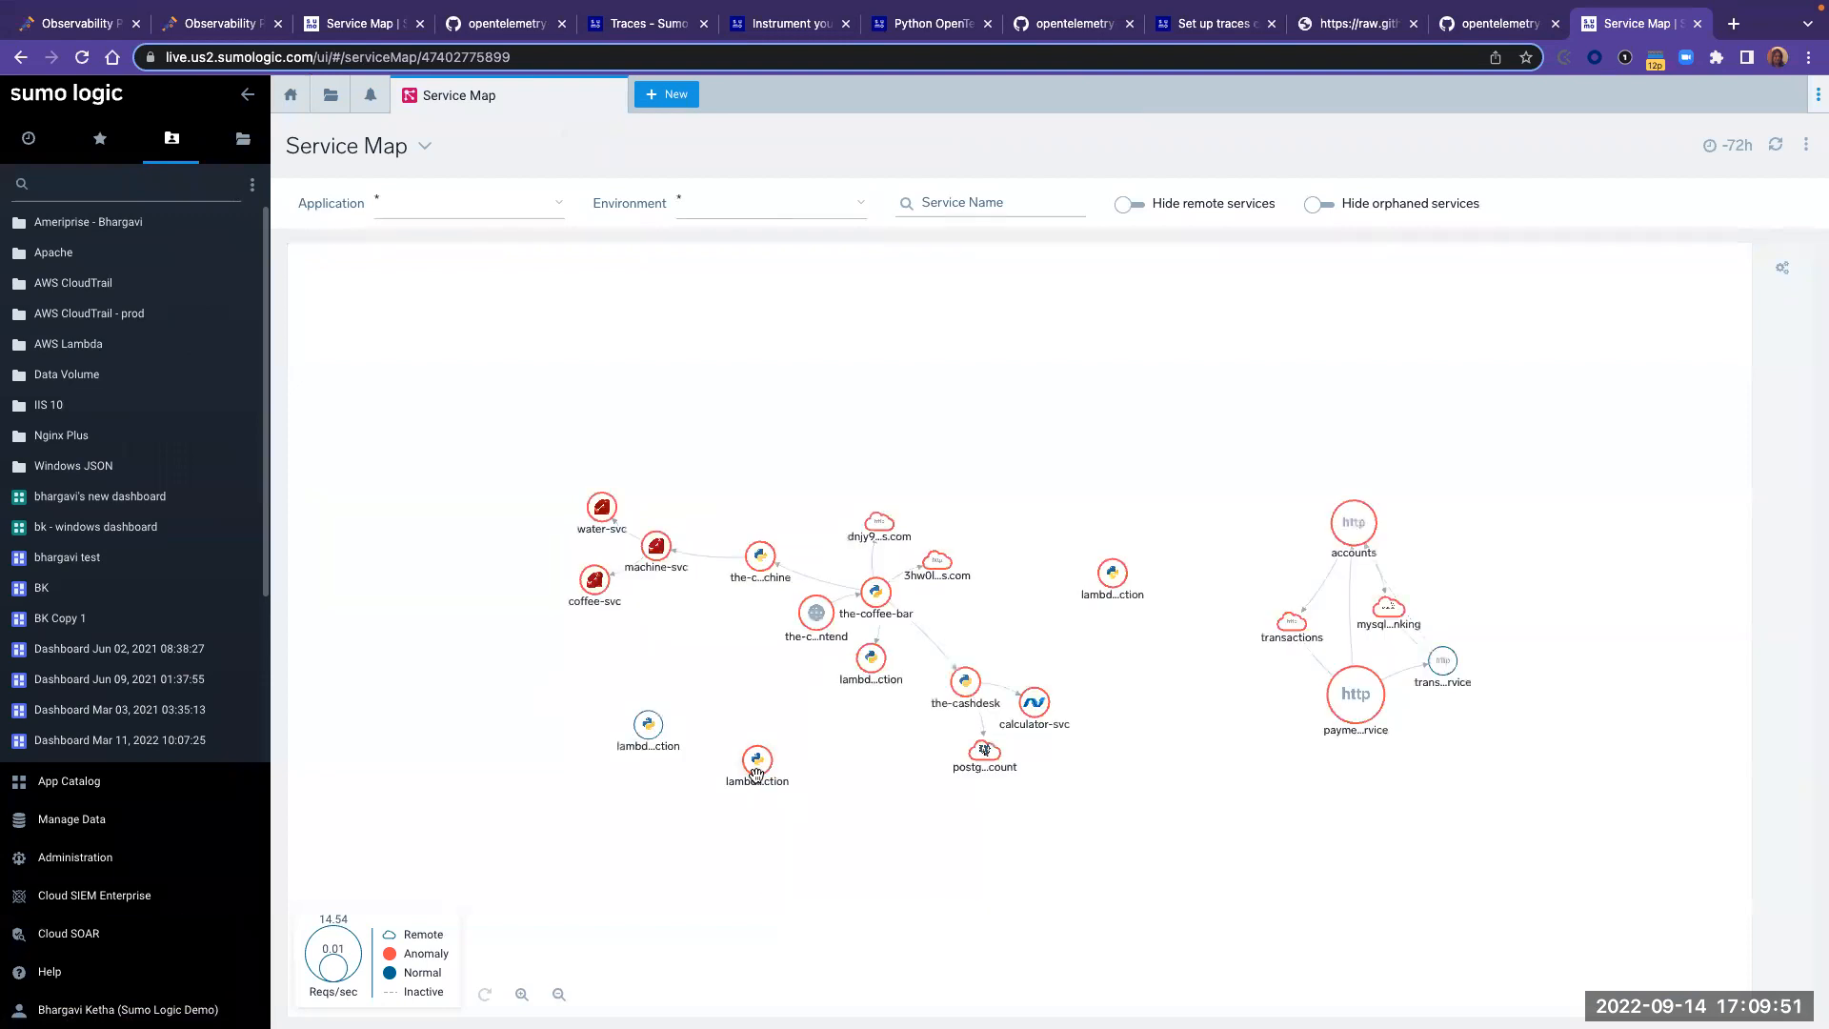
mouse_move(593, 508)
- Open the Python OpenTelemetry auto-instrumentation help page and highlight the exporter environment variables and the HOSTNAME placeholder in OTEL_EXPORTER_OTLP_ENDPOINT
click(640, 27)
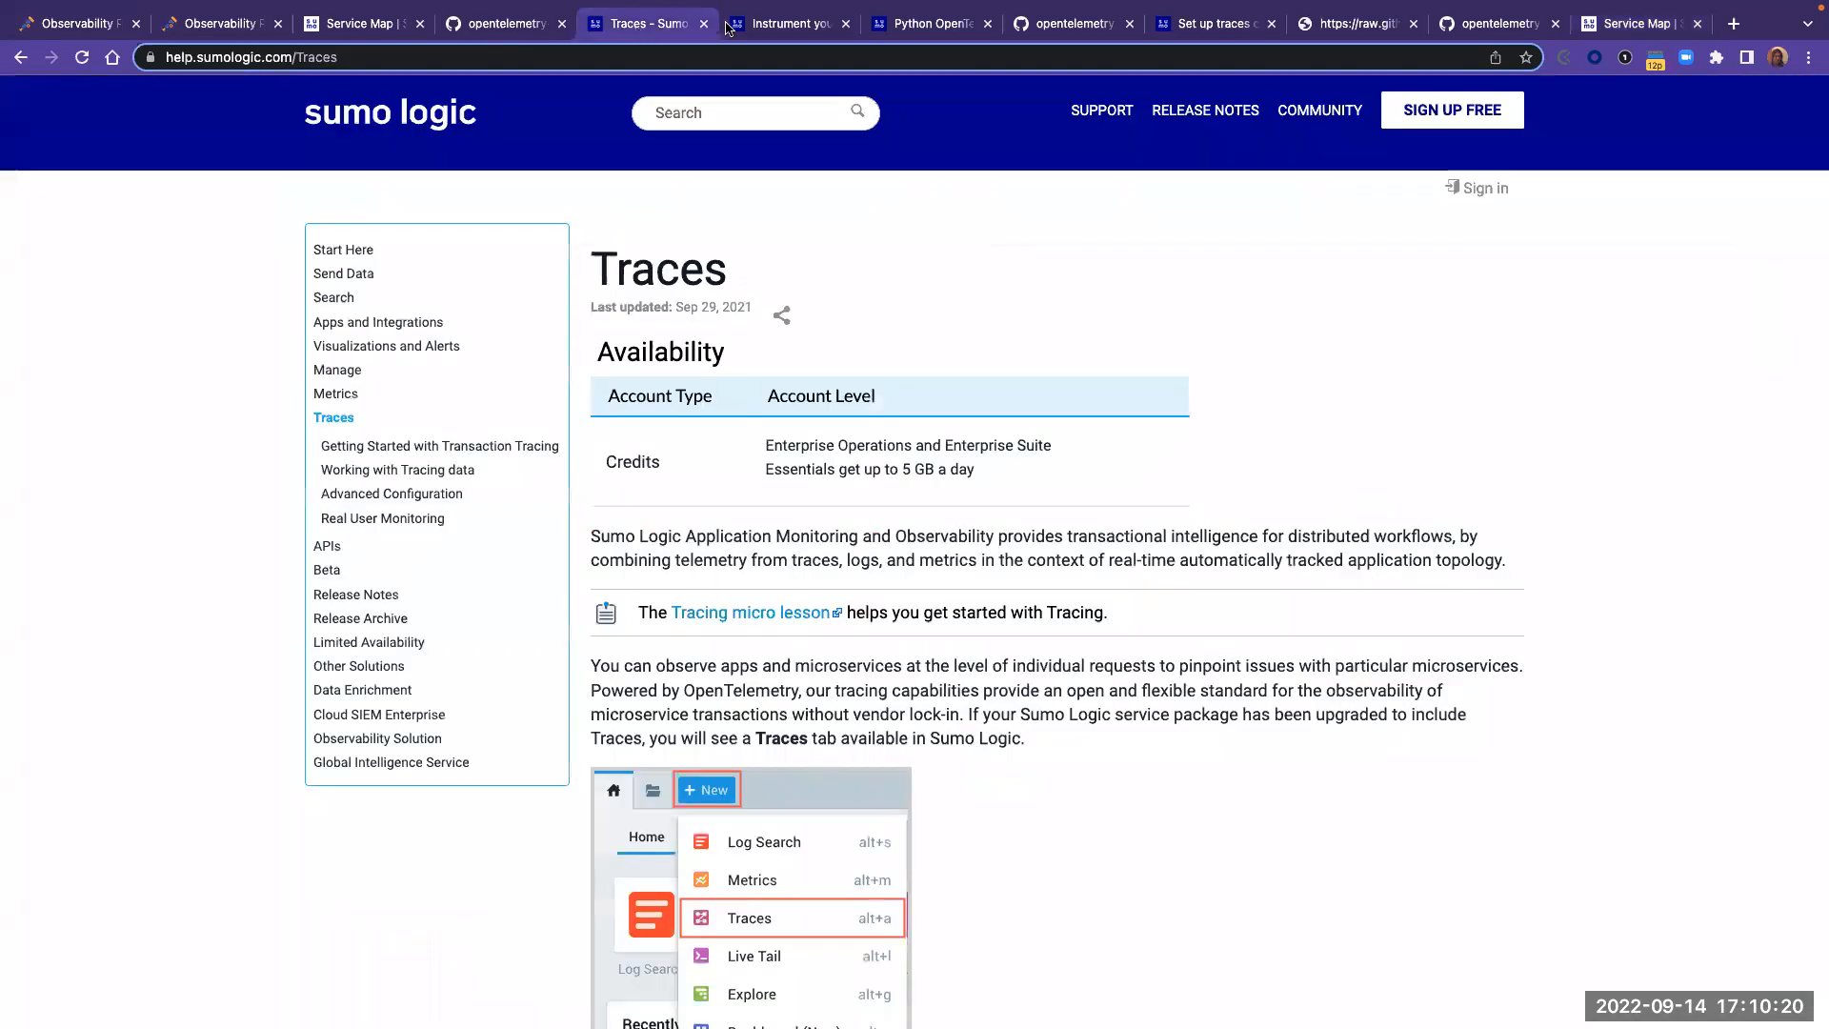
click(790, 27)
click(922, 29)
scroll(882, 287, down, 3)
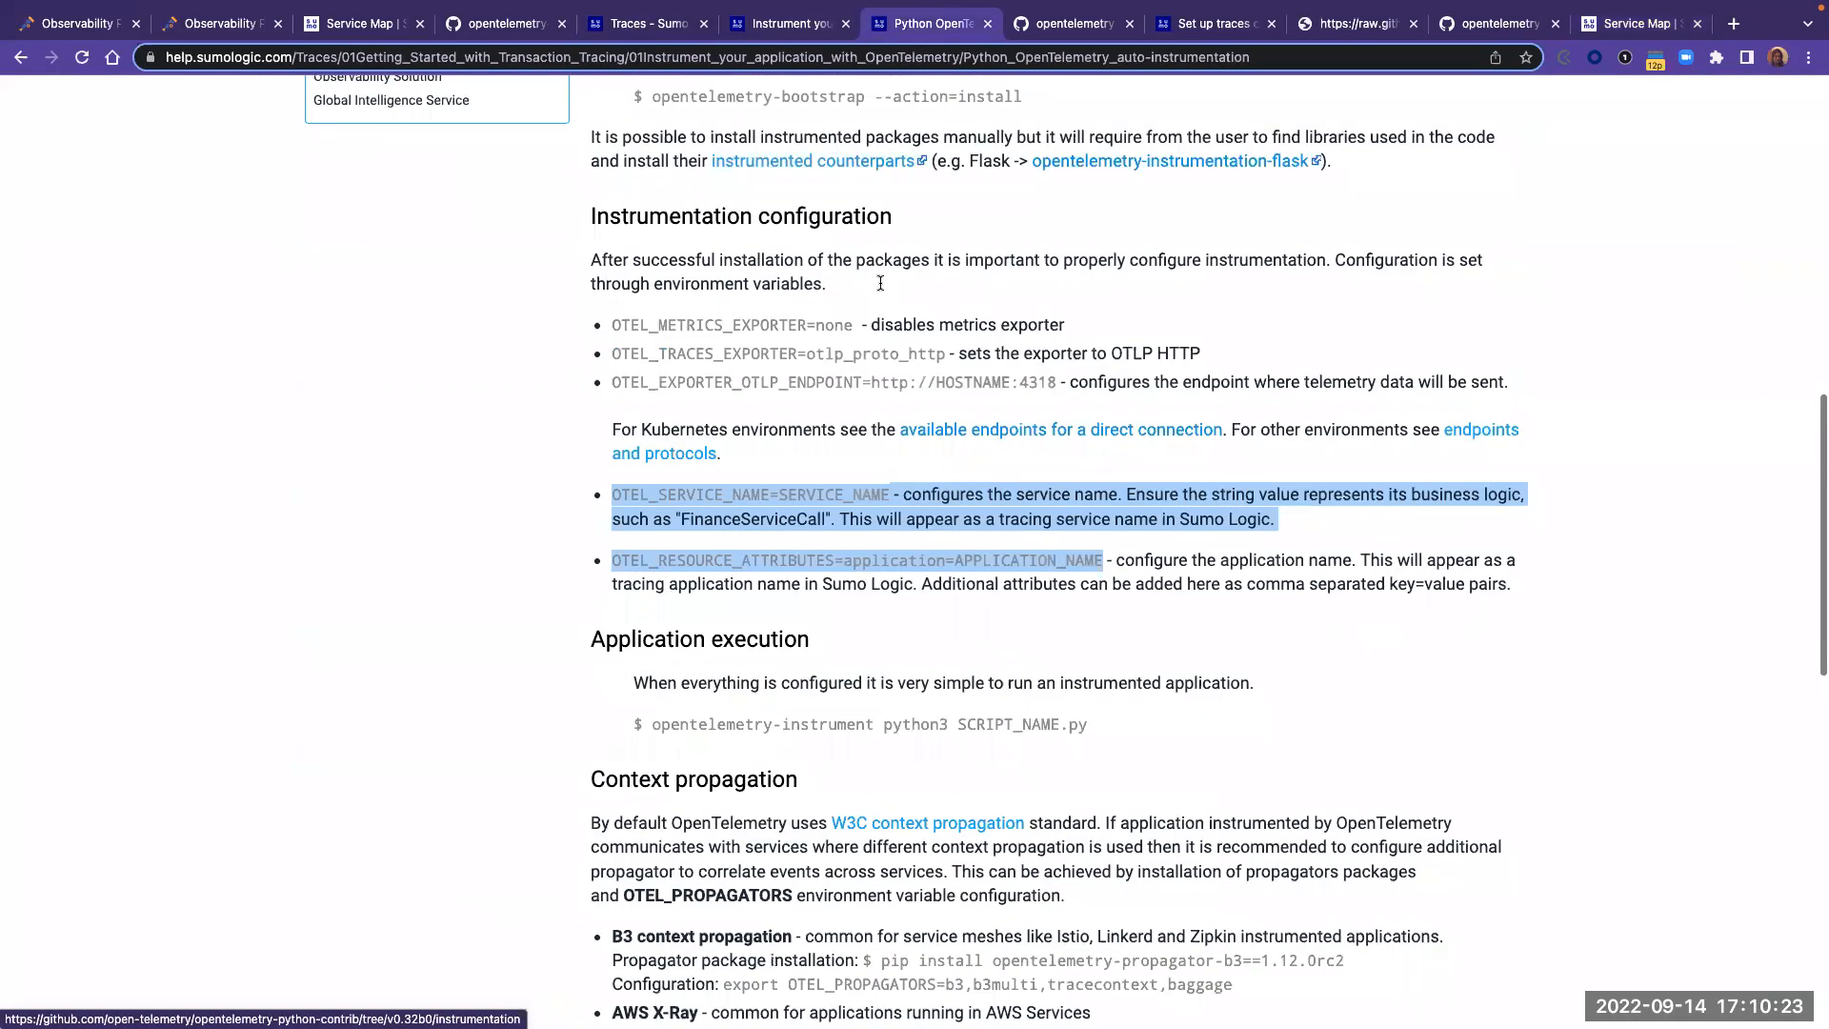
drag(1060, 382, 608, 325)
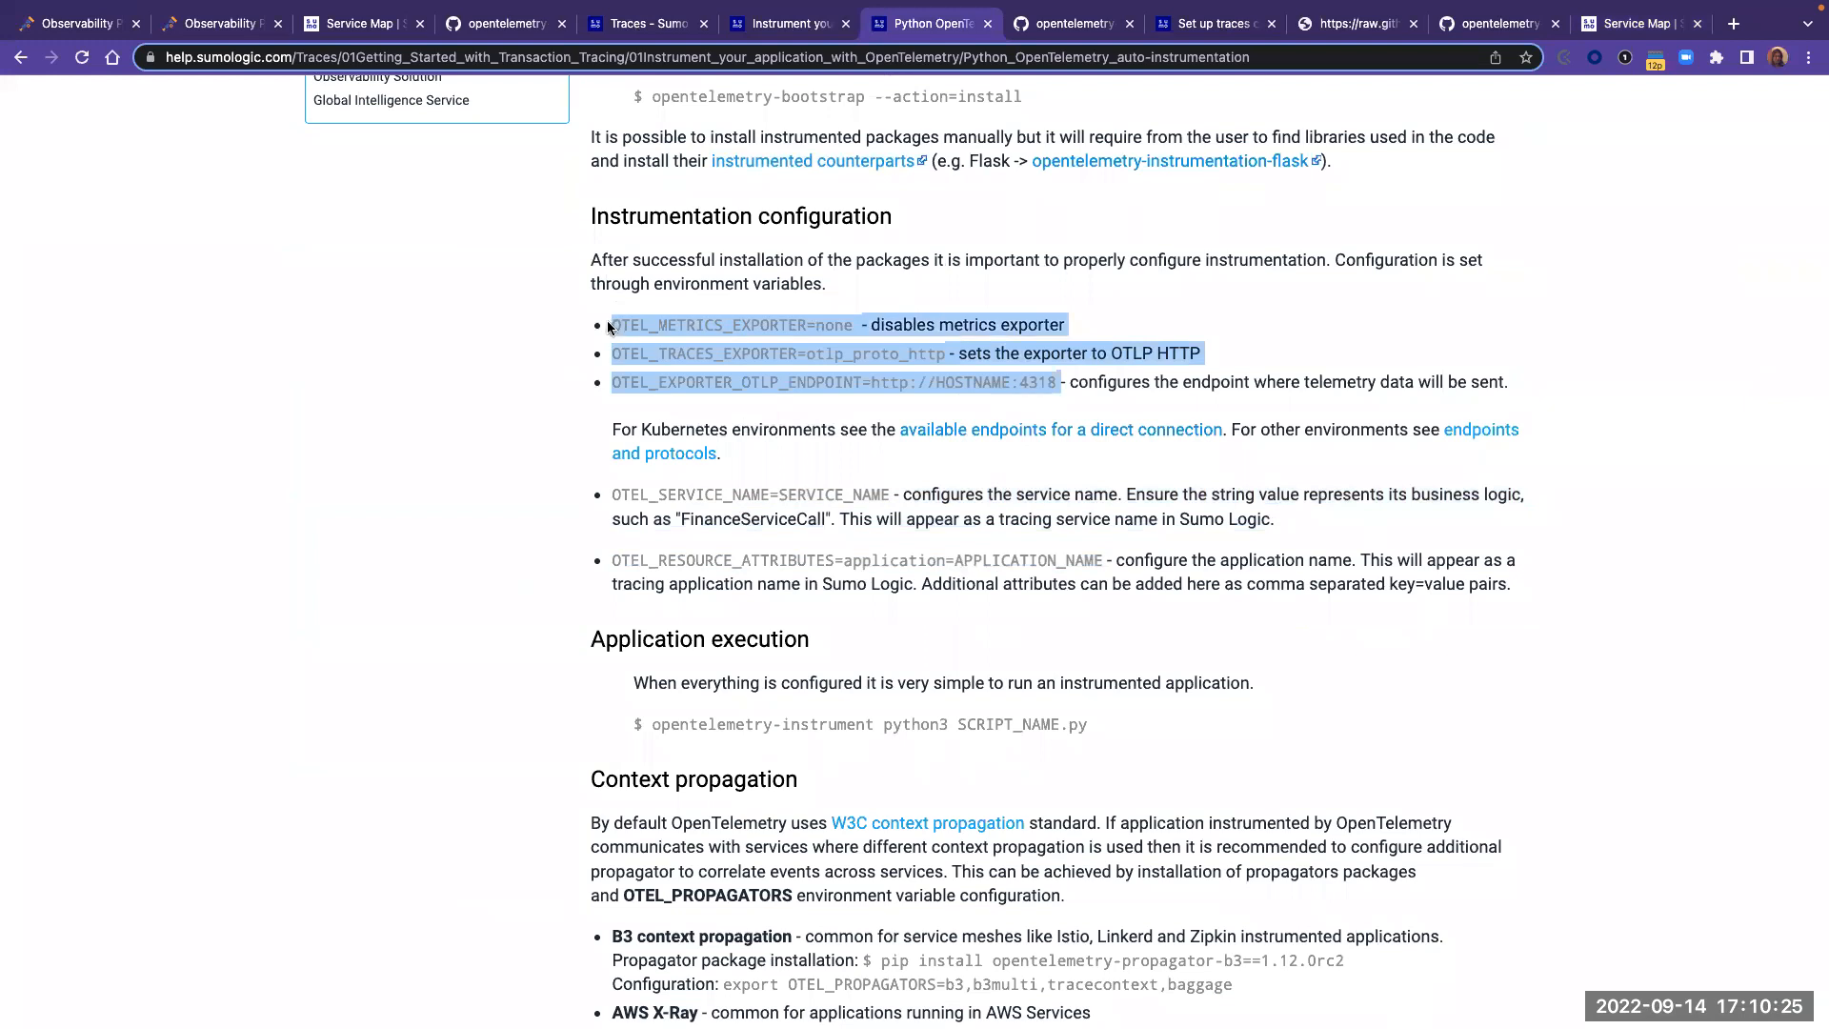
double_click(970, 381)
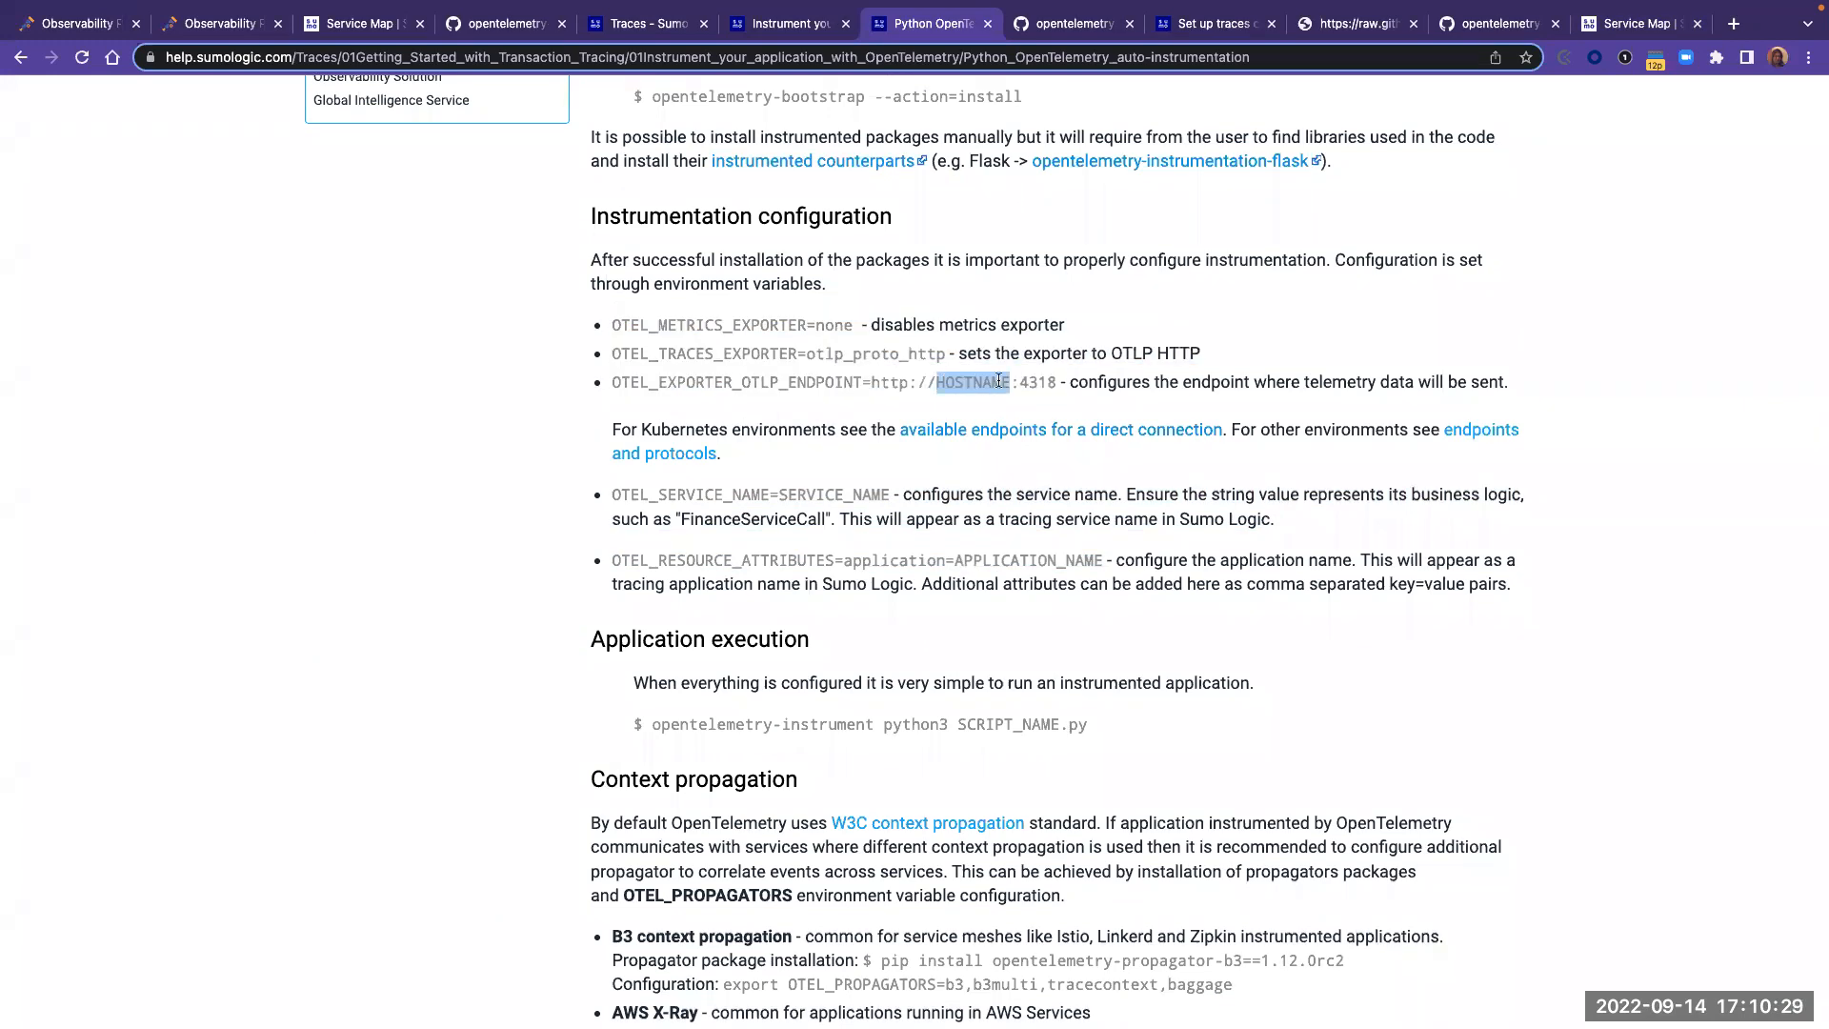
- Highlight the OTLP endpoint's HOSTNAME:4318, open the direct-connection endpoints link, and review the Kubernetes collection architecture before returning to the Python page
double_click(1038, 383)
click(971, 382)
drag(936, 382, 1057, 382)
right_click(1041, 433)
click(1057, 439)
click(1018, 25)
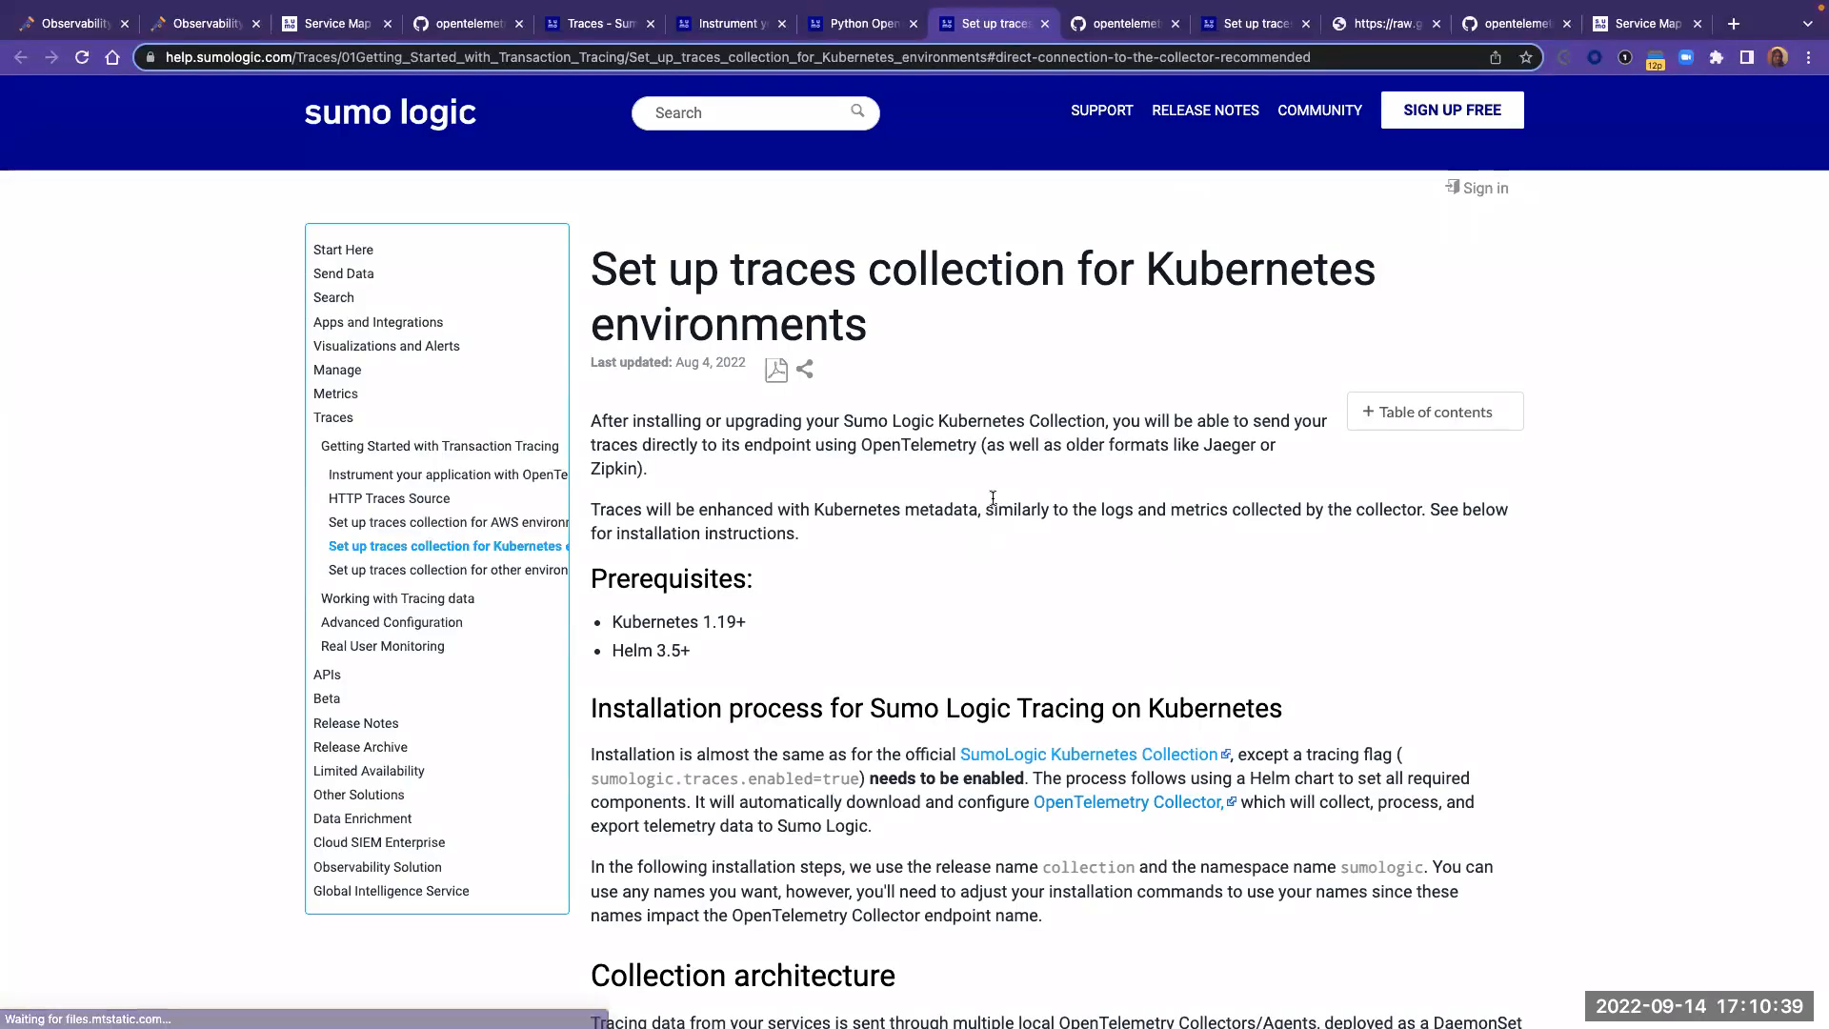
scroll(1019, 463, down, 5)
scroll(949, 535, down, 6)
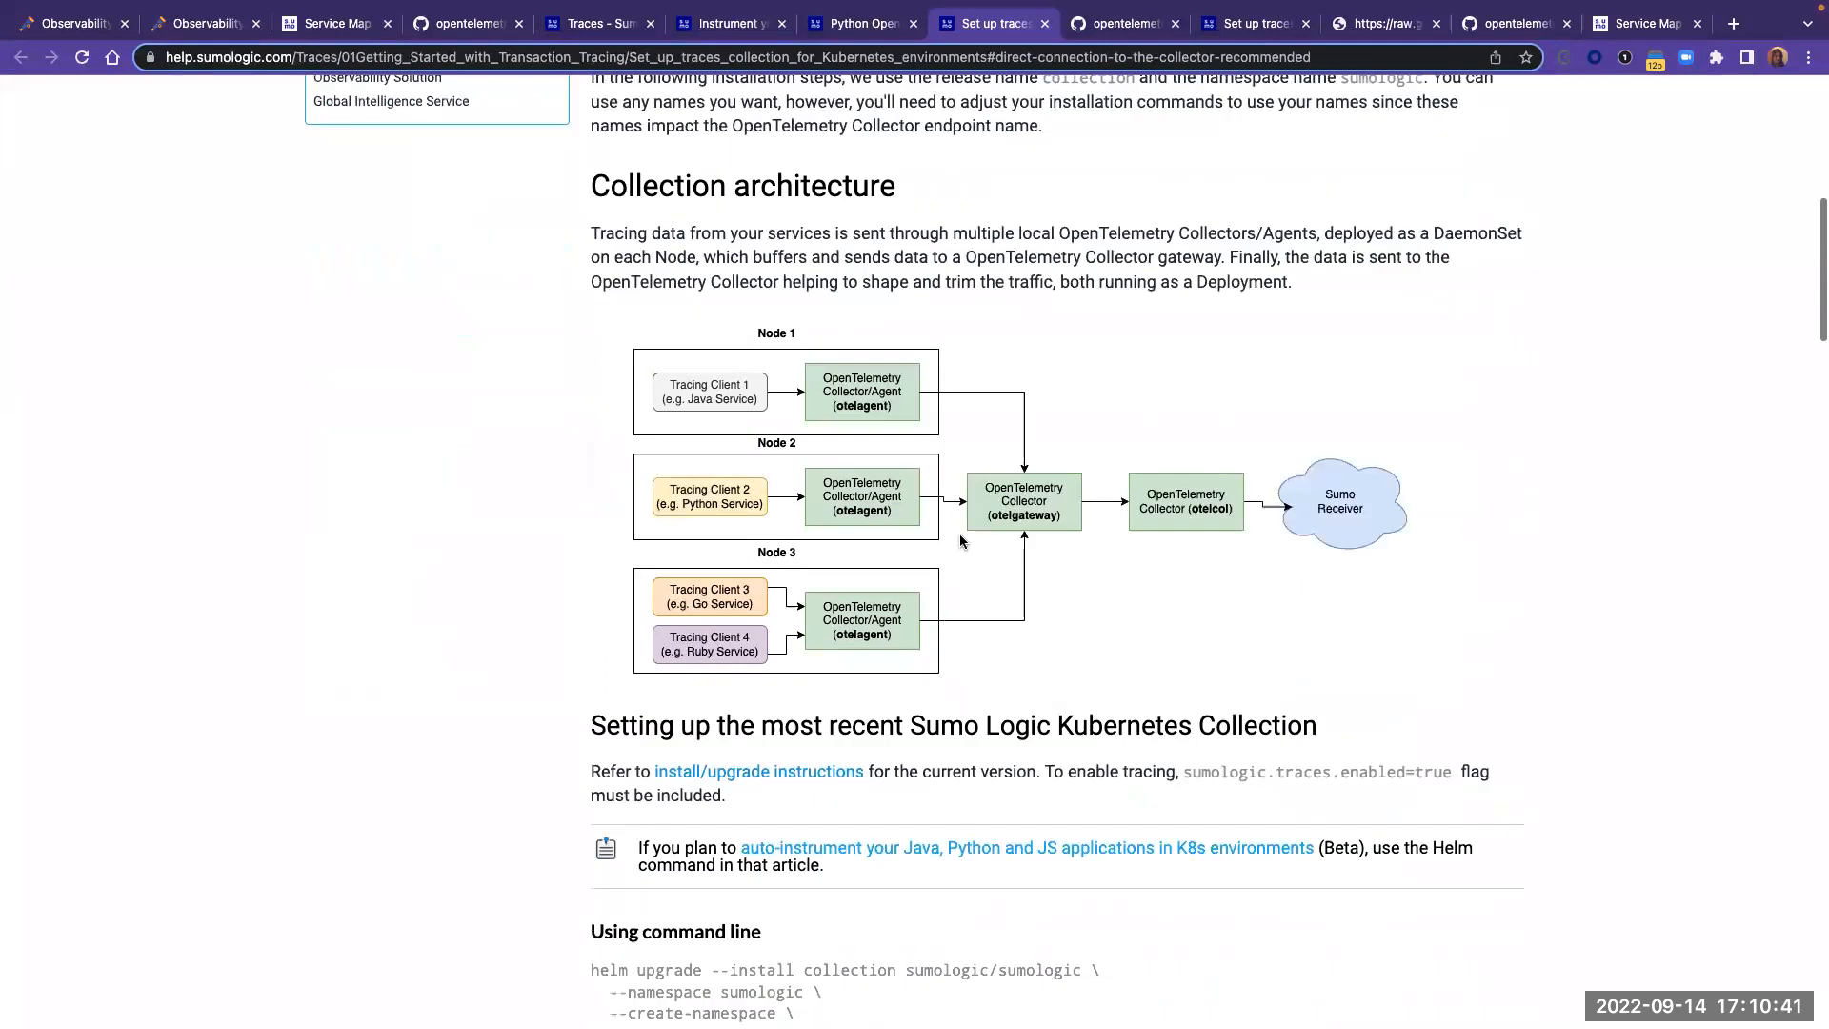
click(900, 11)
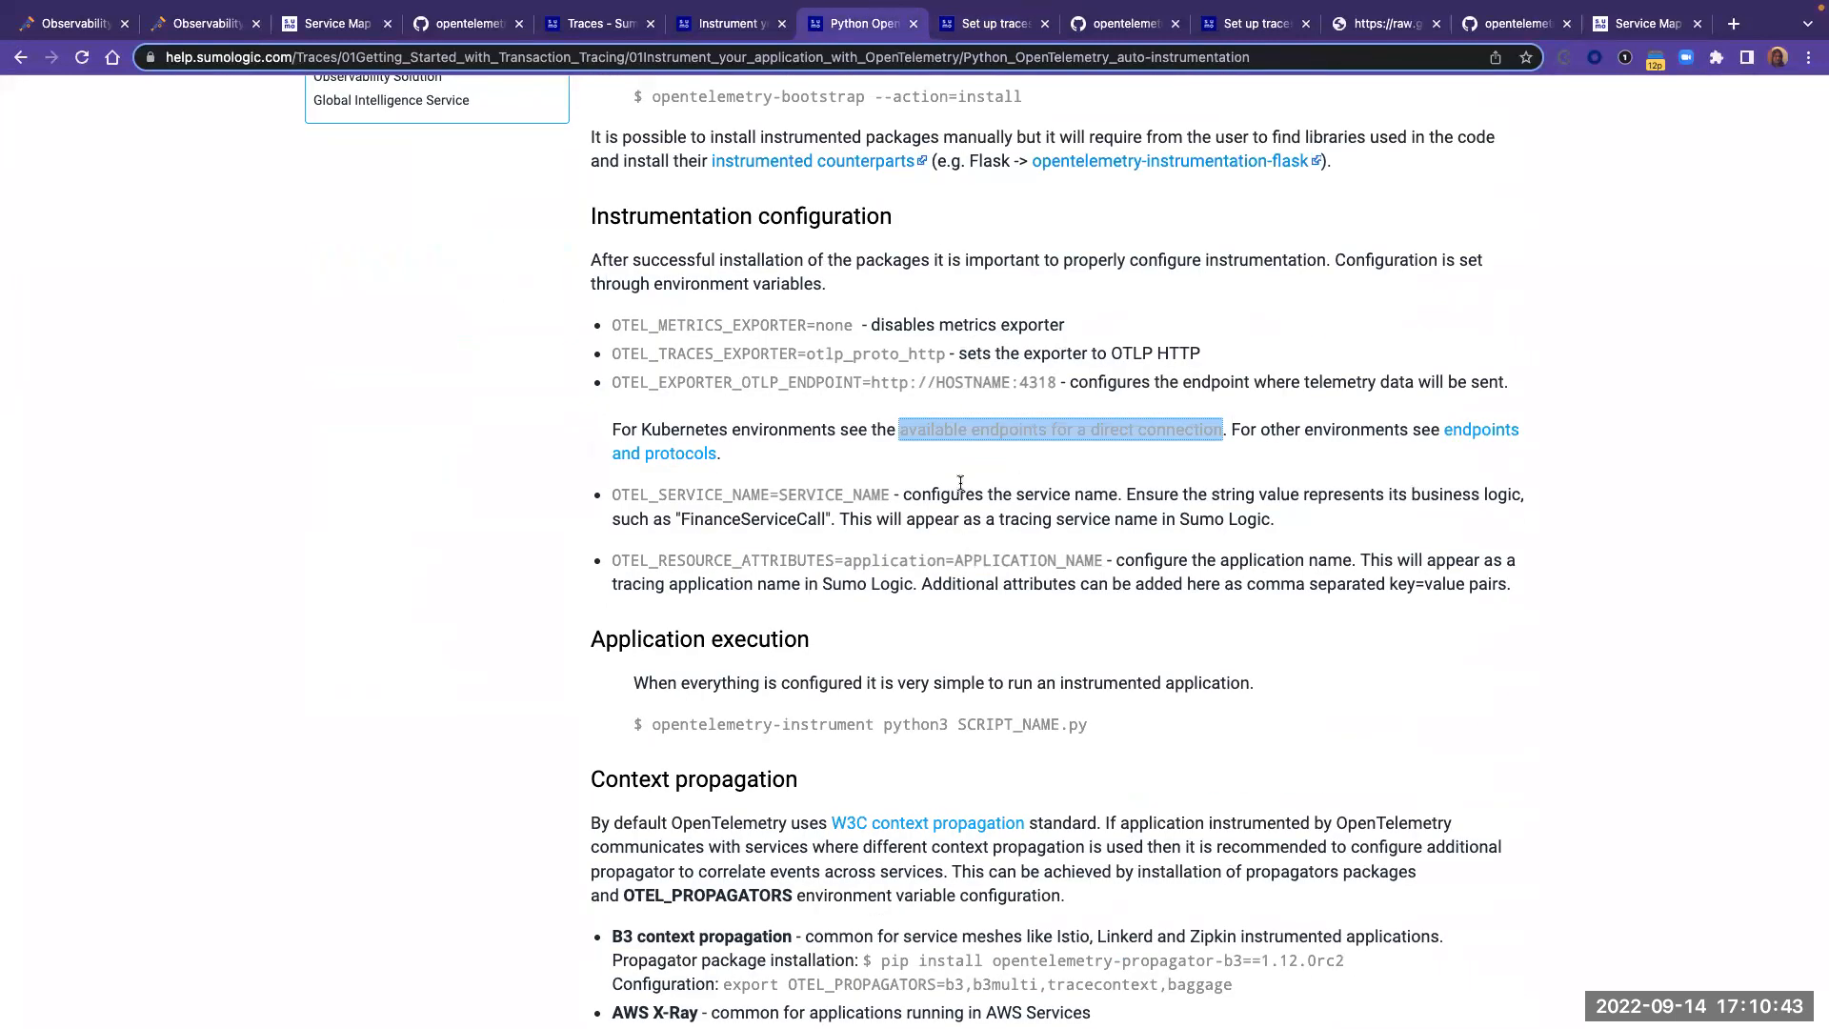
- Highlight the OTEL_SERVICE_NAME and OTEL_RESOURCE_ATTRIBUTES variables, including the SERVICE_NAME placeholder, in the instrumentation configuration section
drag(612, 494, 890, 493)
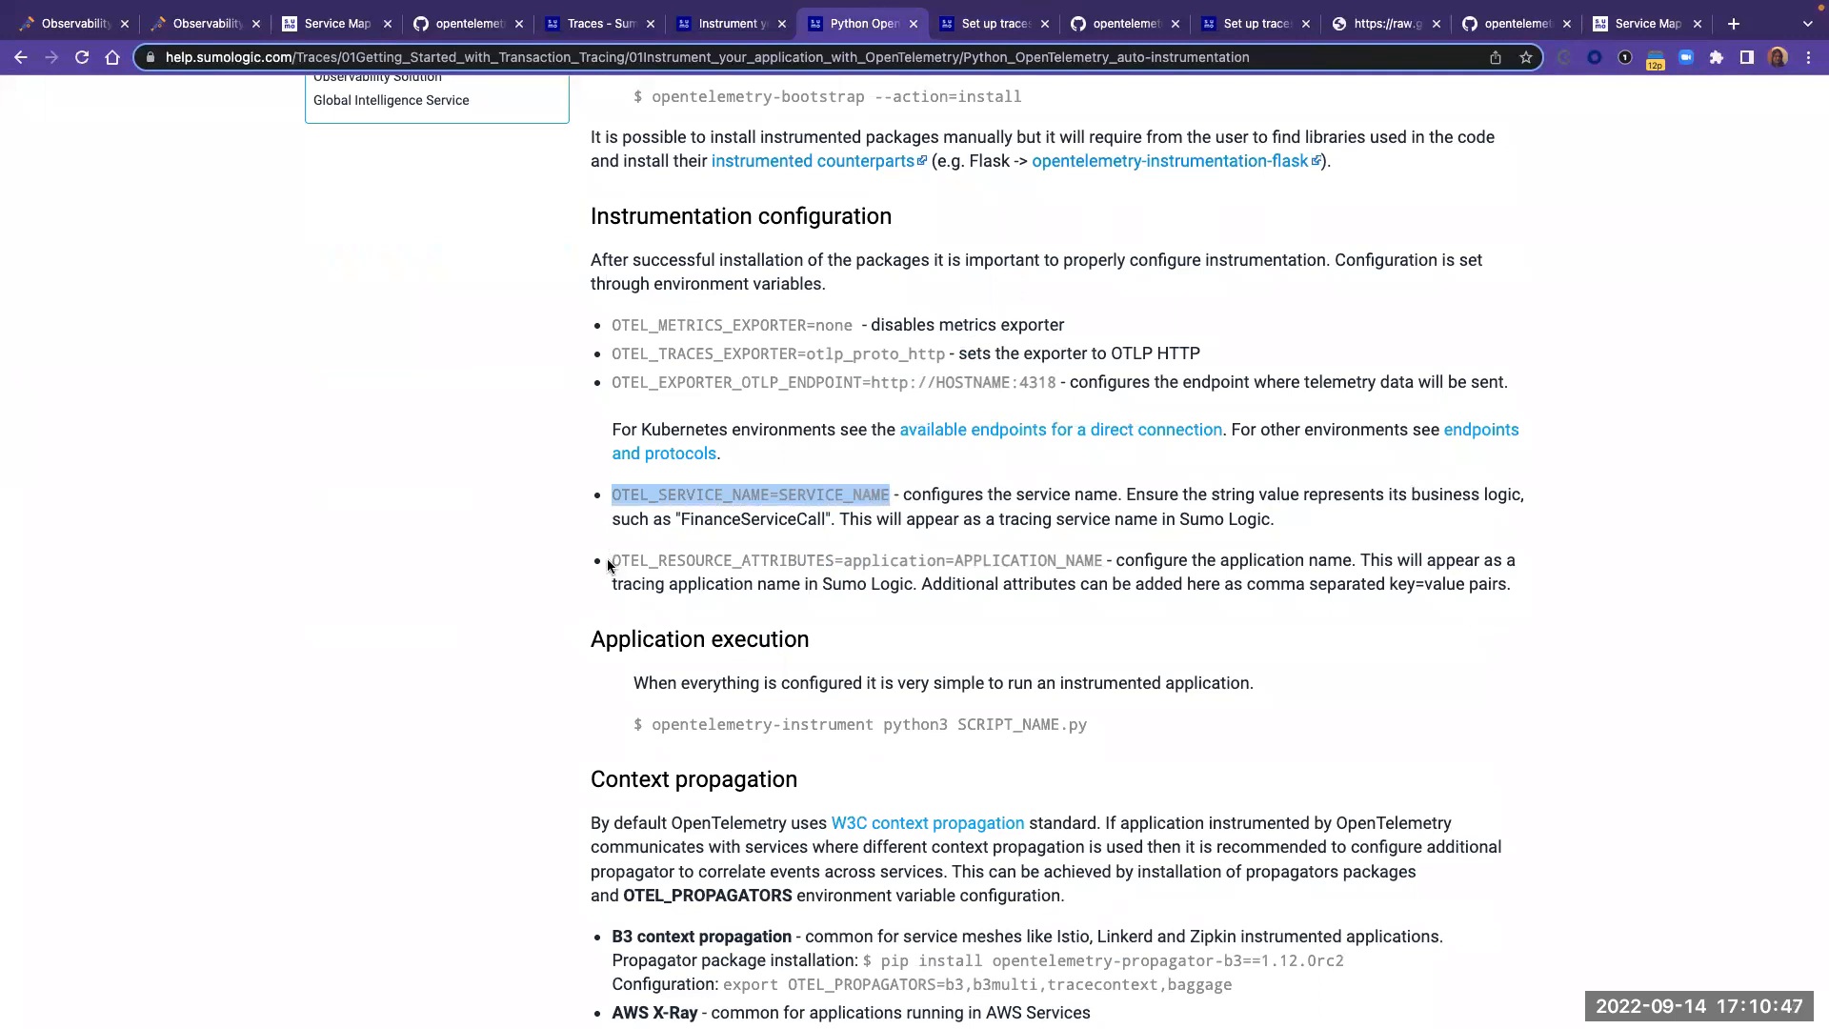
drag(608, 565, 1103, 560)
drag(890, 493, 611, 491)
click(779, 487)
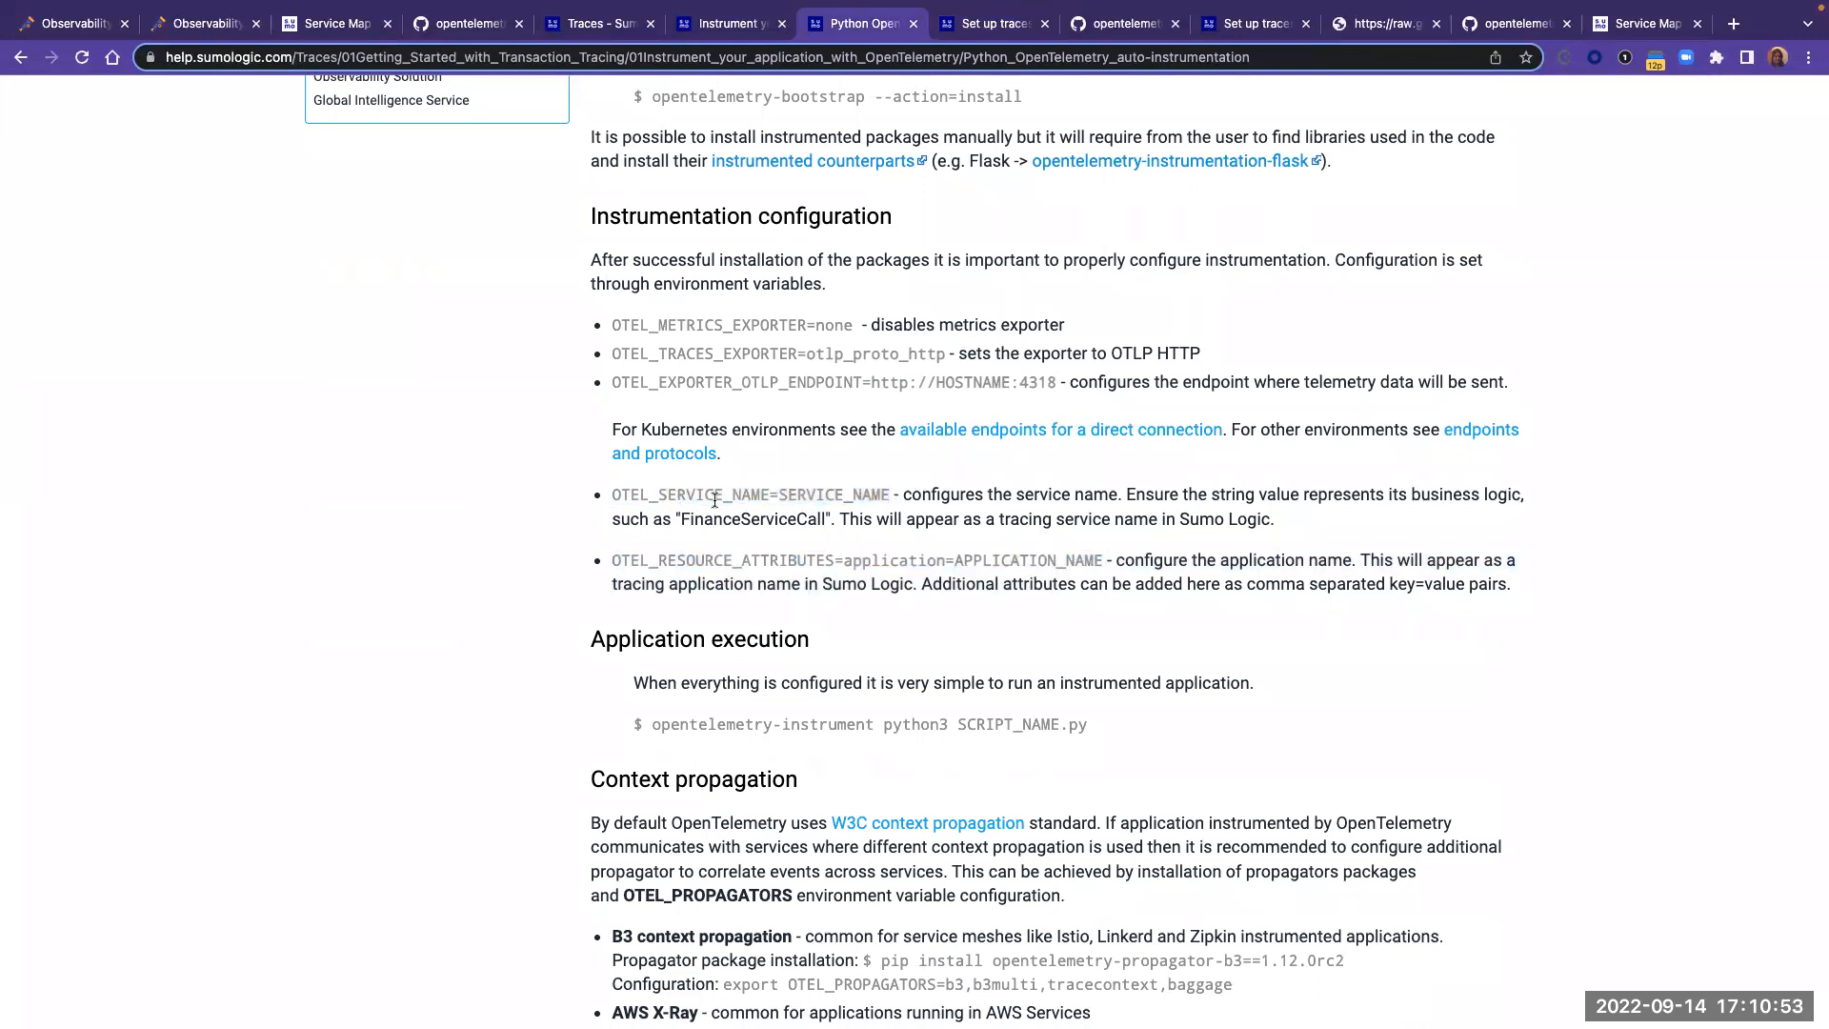
triple_click(686, 492)
drag(780, 493, 893, 494)
- Review the Python page's package installation sections and highlight the configuration list from OTEL_METRICS_EXPORTER through OTEL_RESOURCE_ATTRIBUTES
click(729, 23)
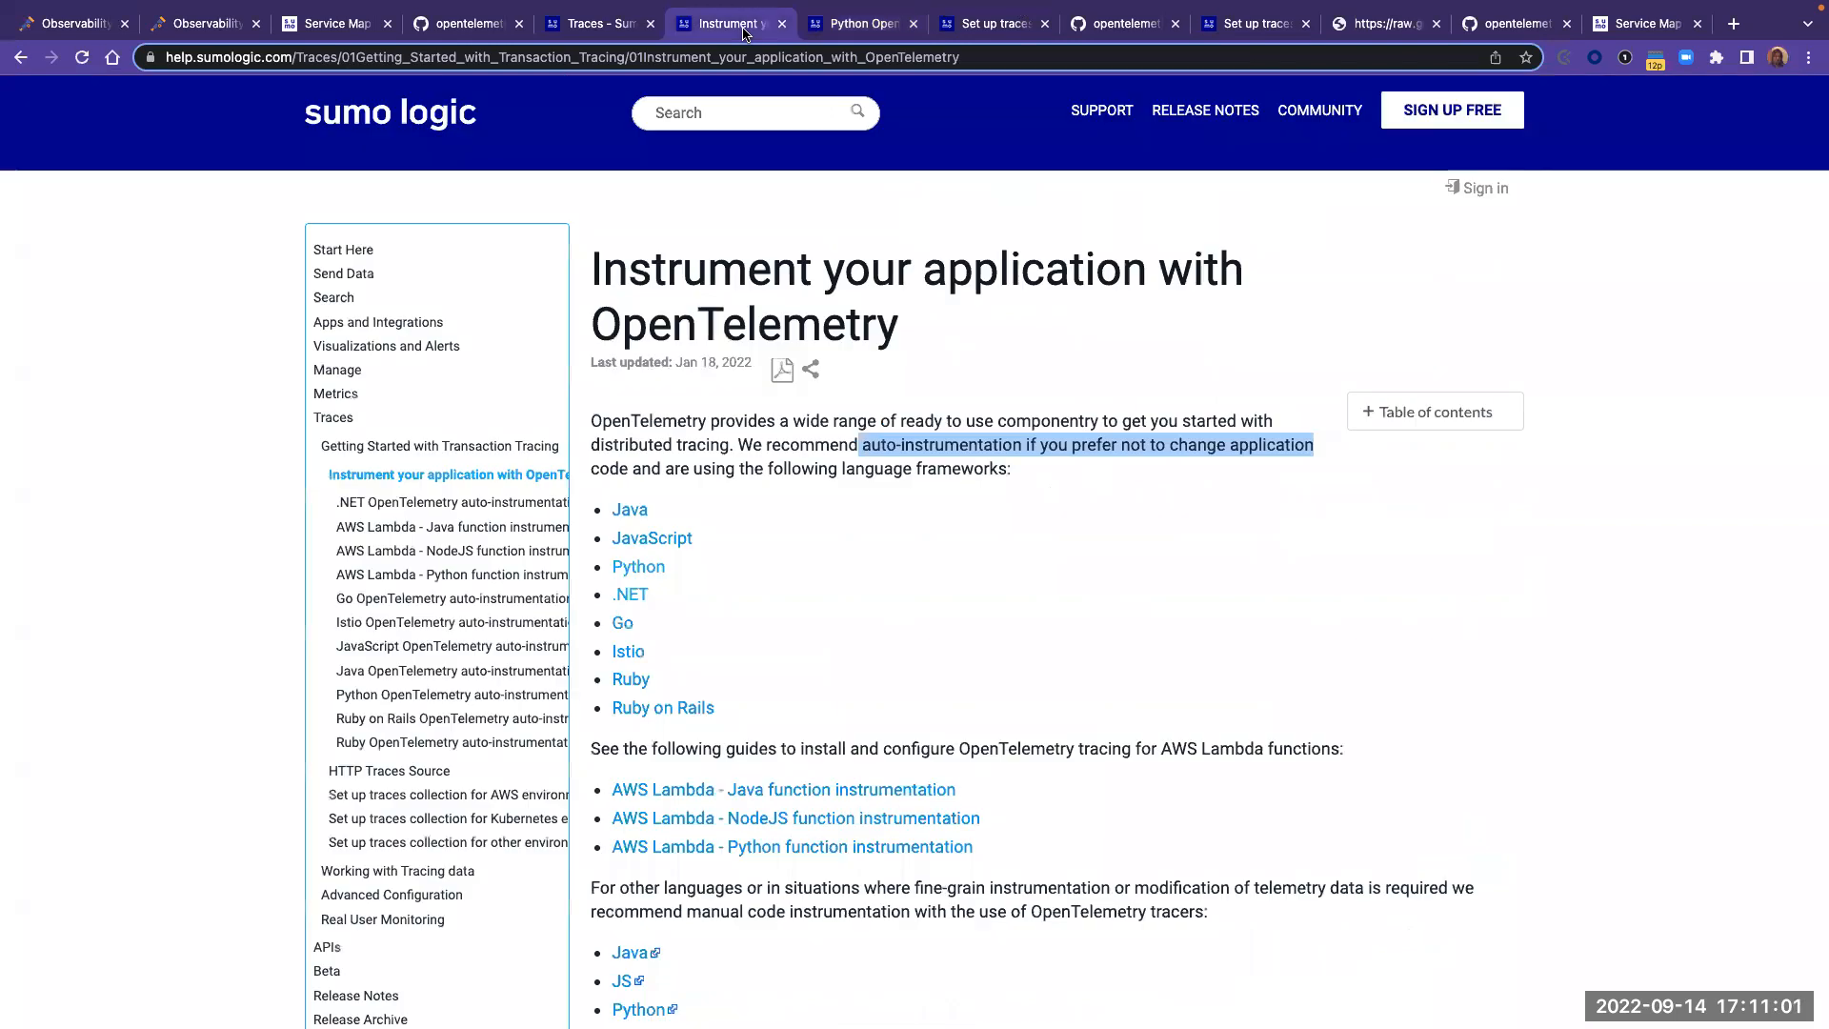
click(862, 23)
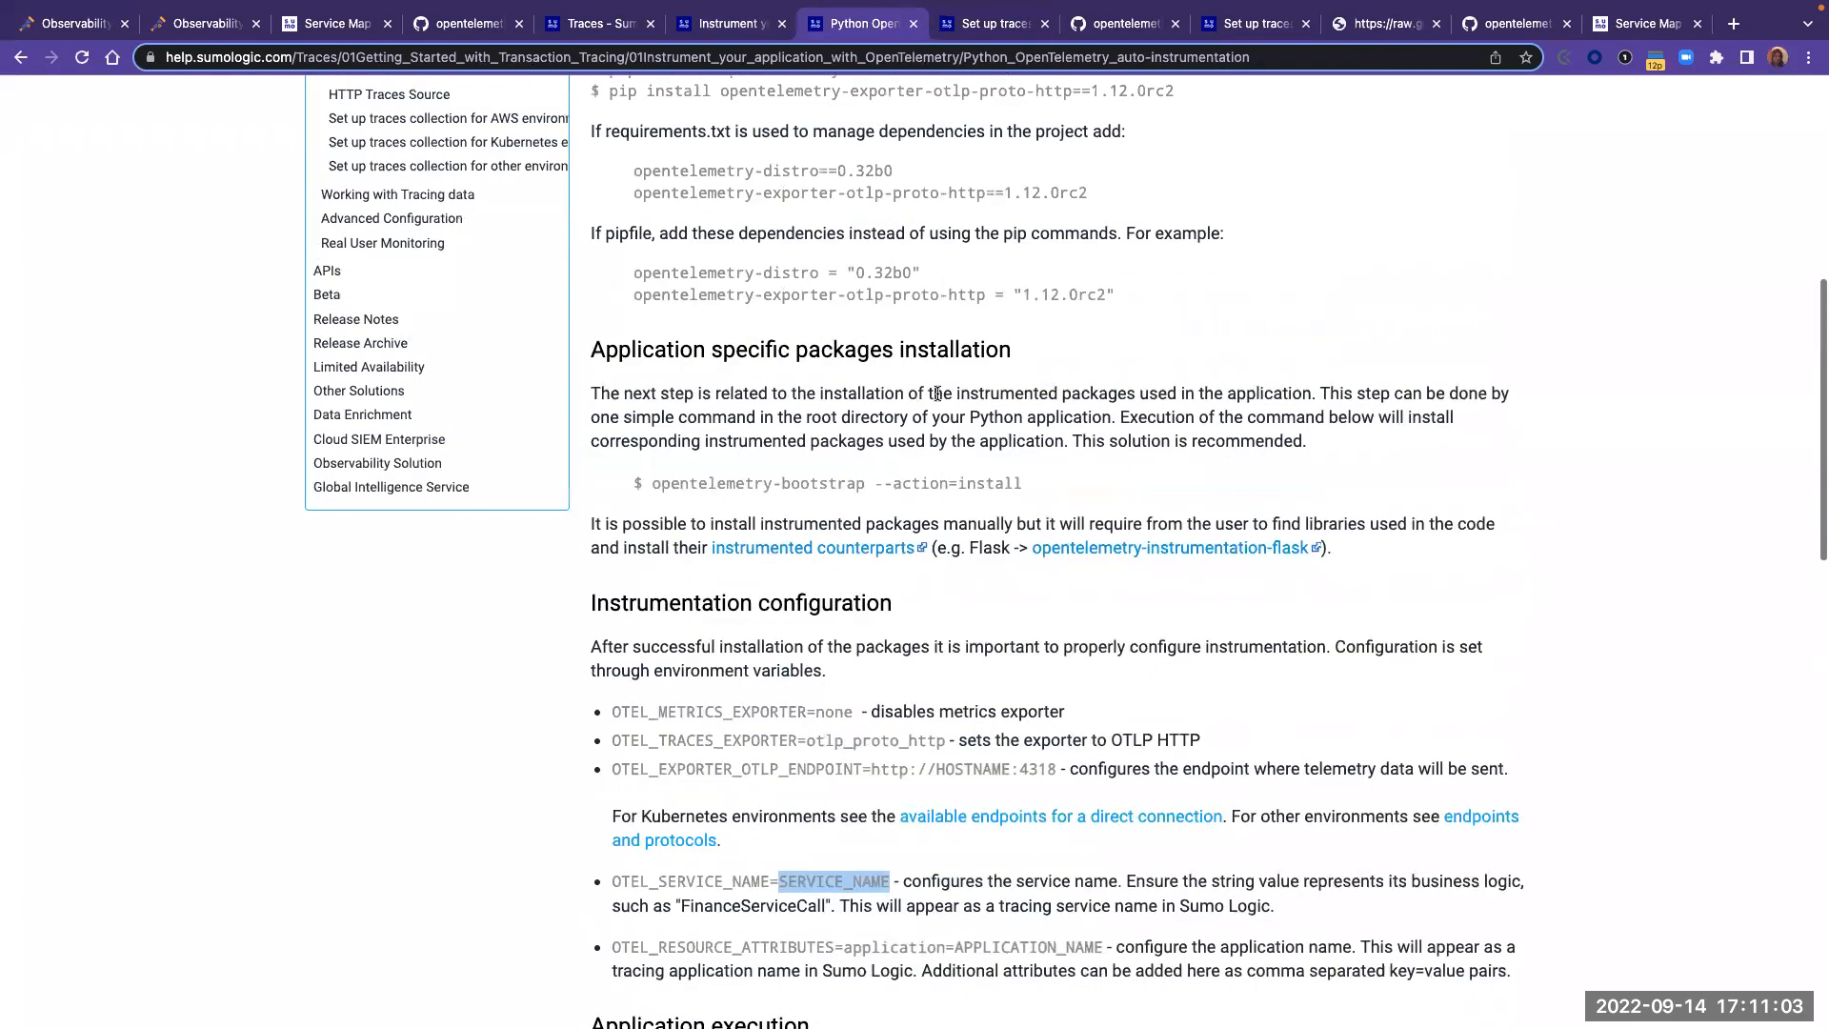
scroll(937, 393, up, 5)
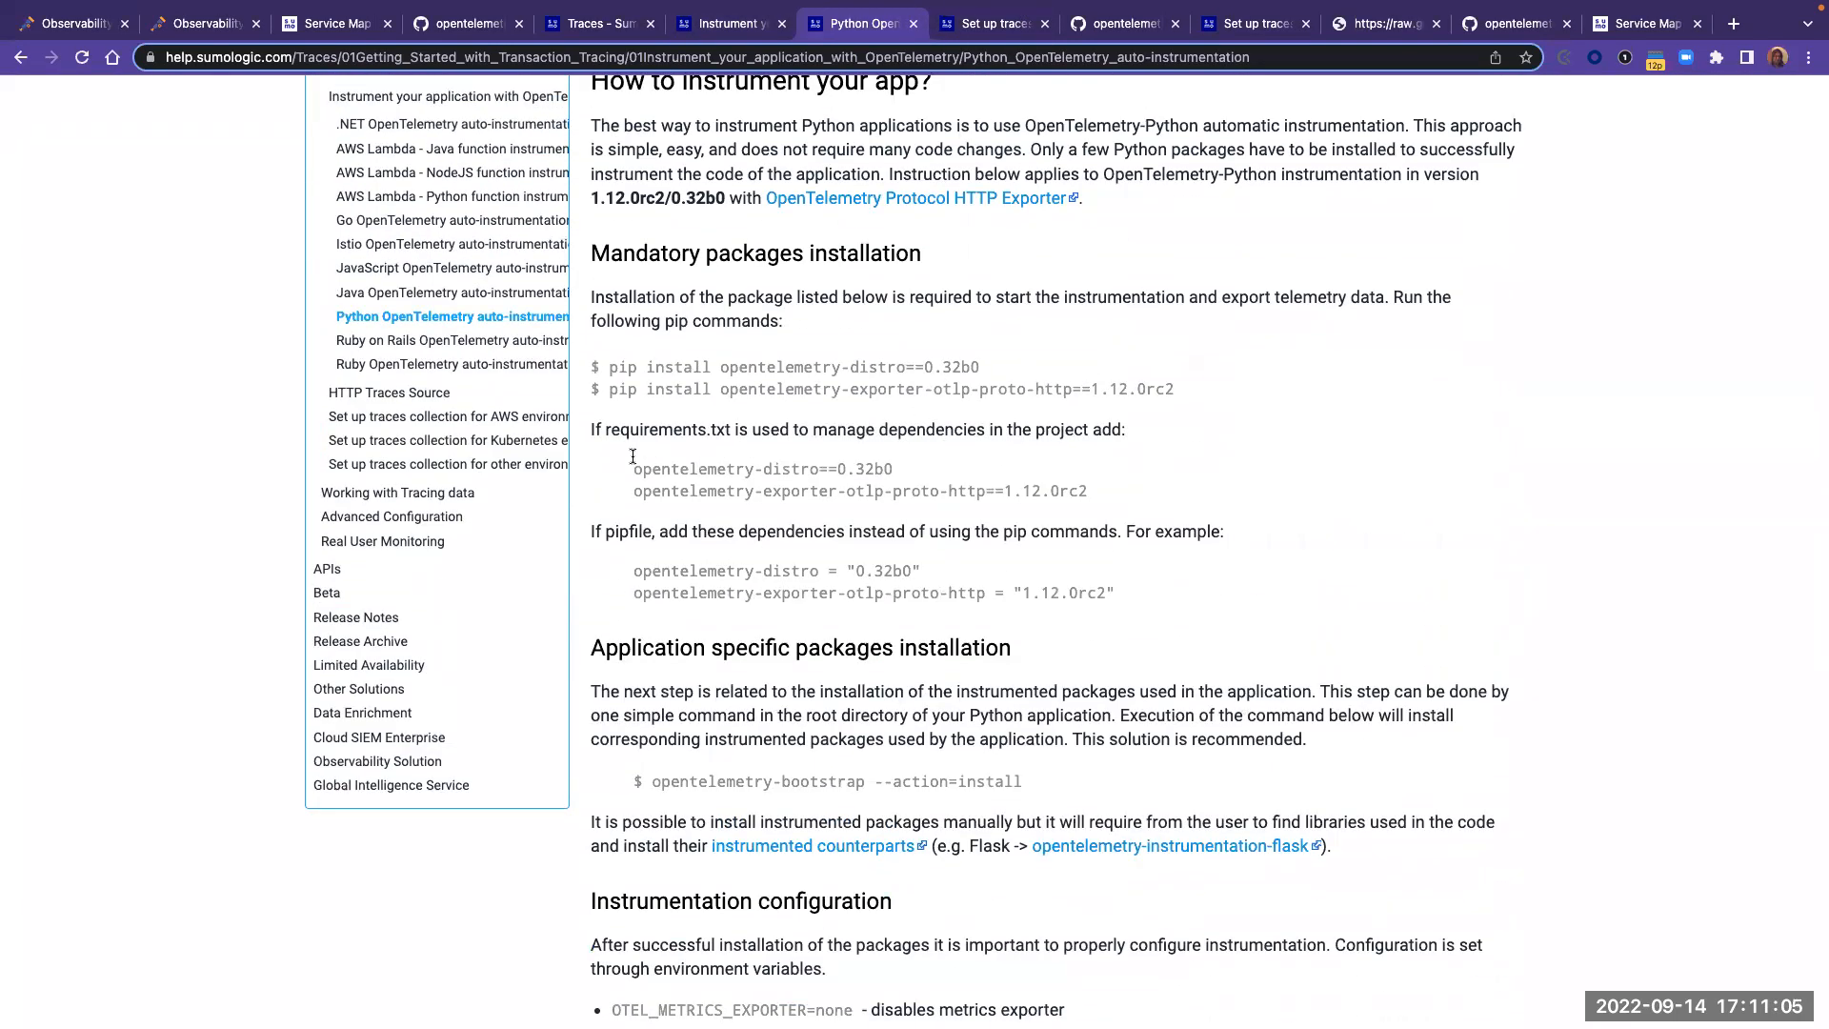
scroll(938, 477, down, 5)
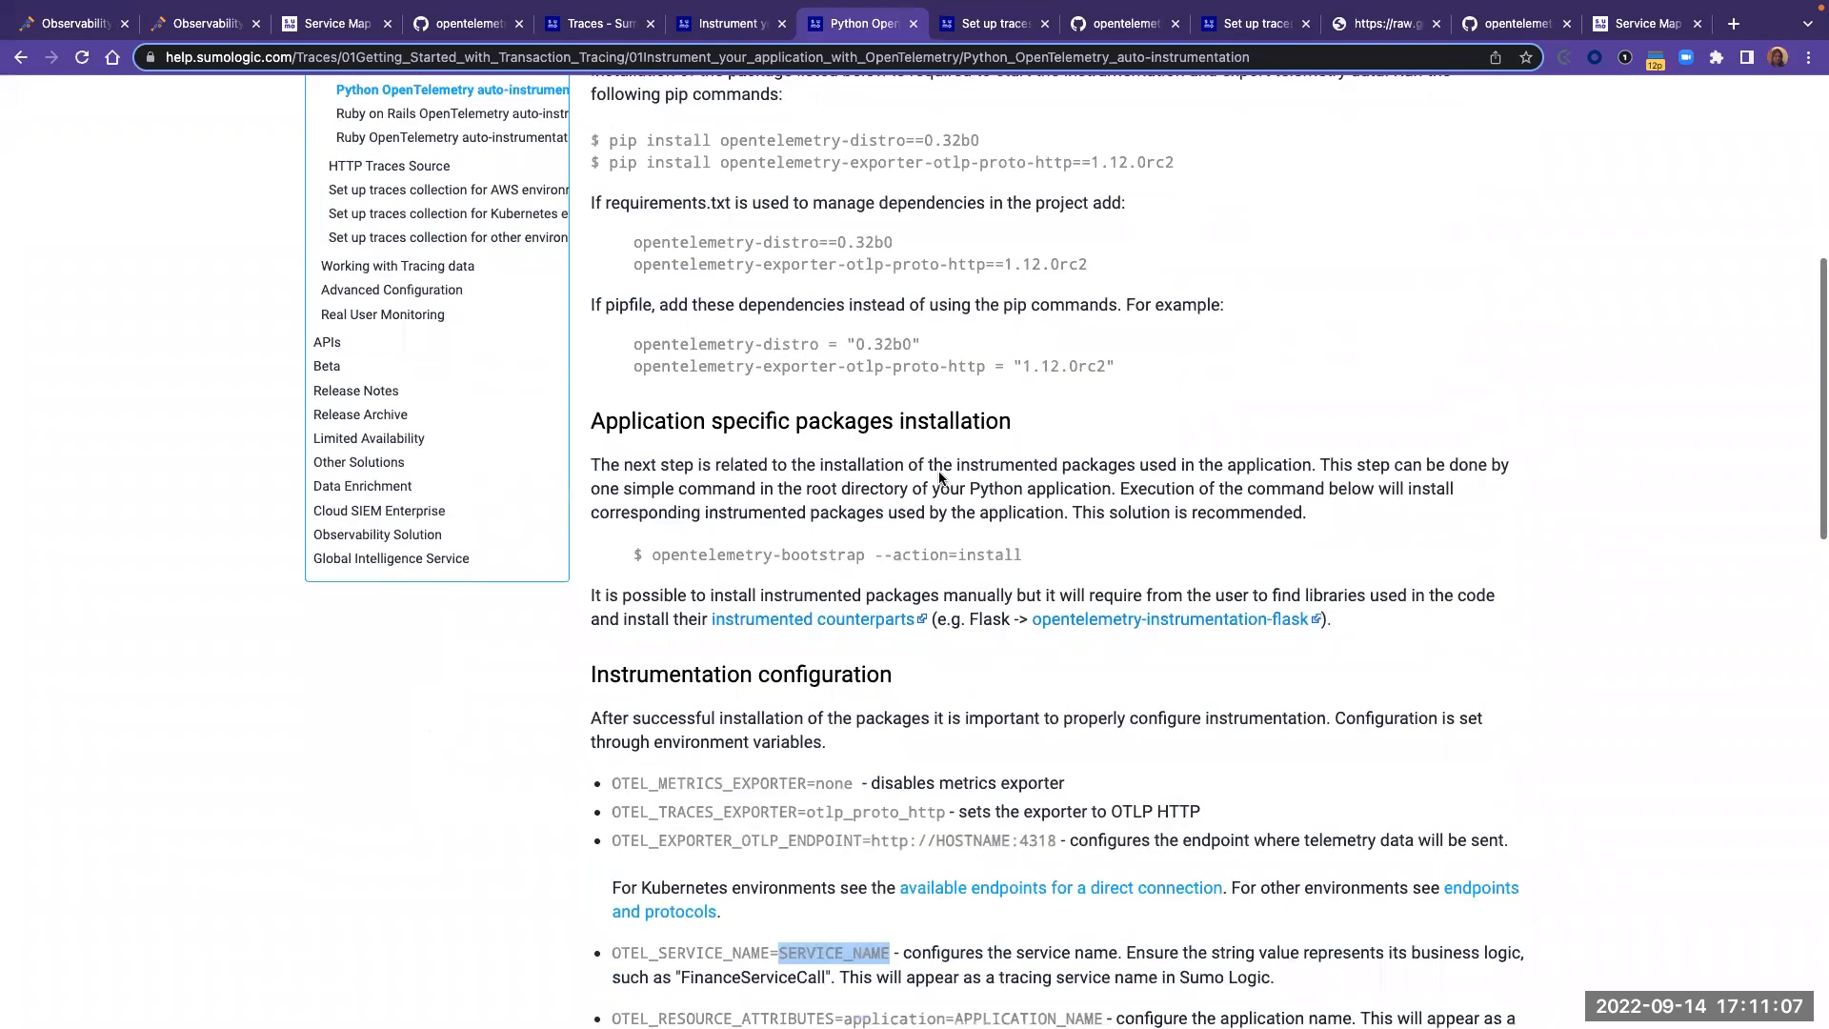
scroll(938, 477, down, 2)
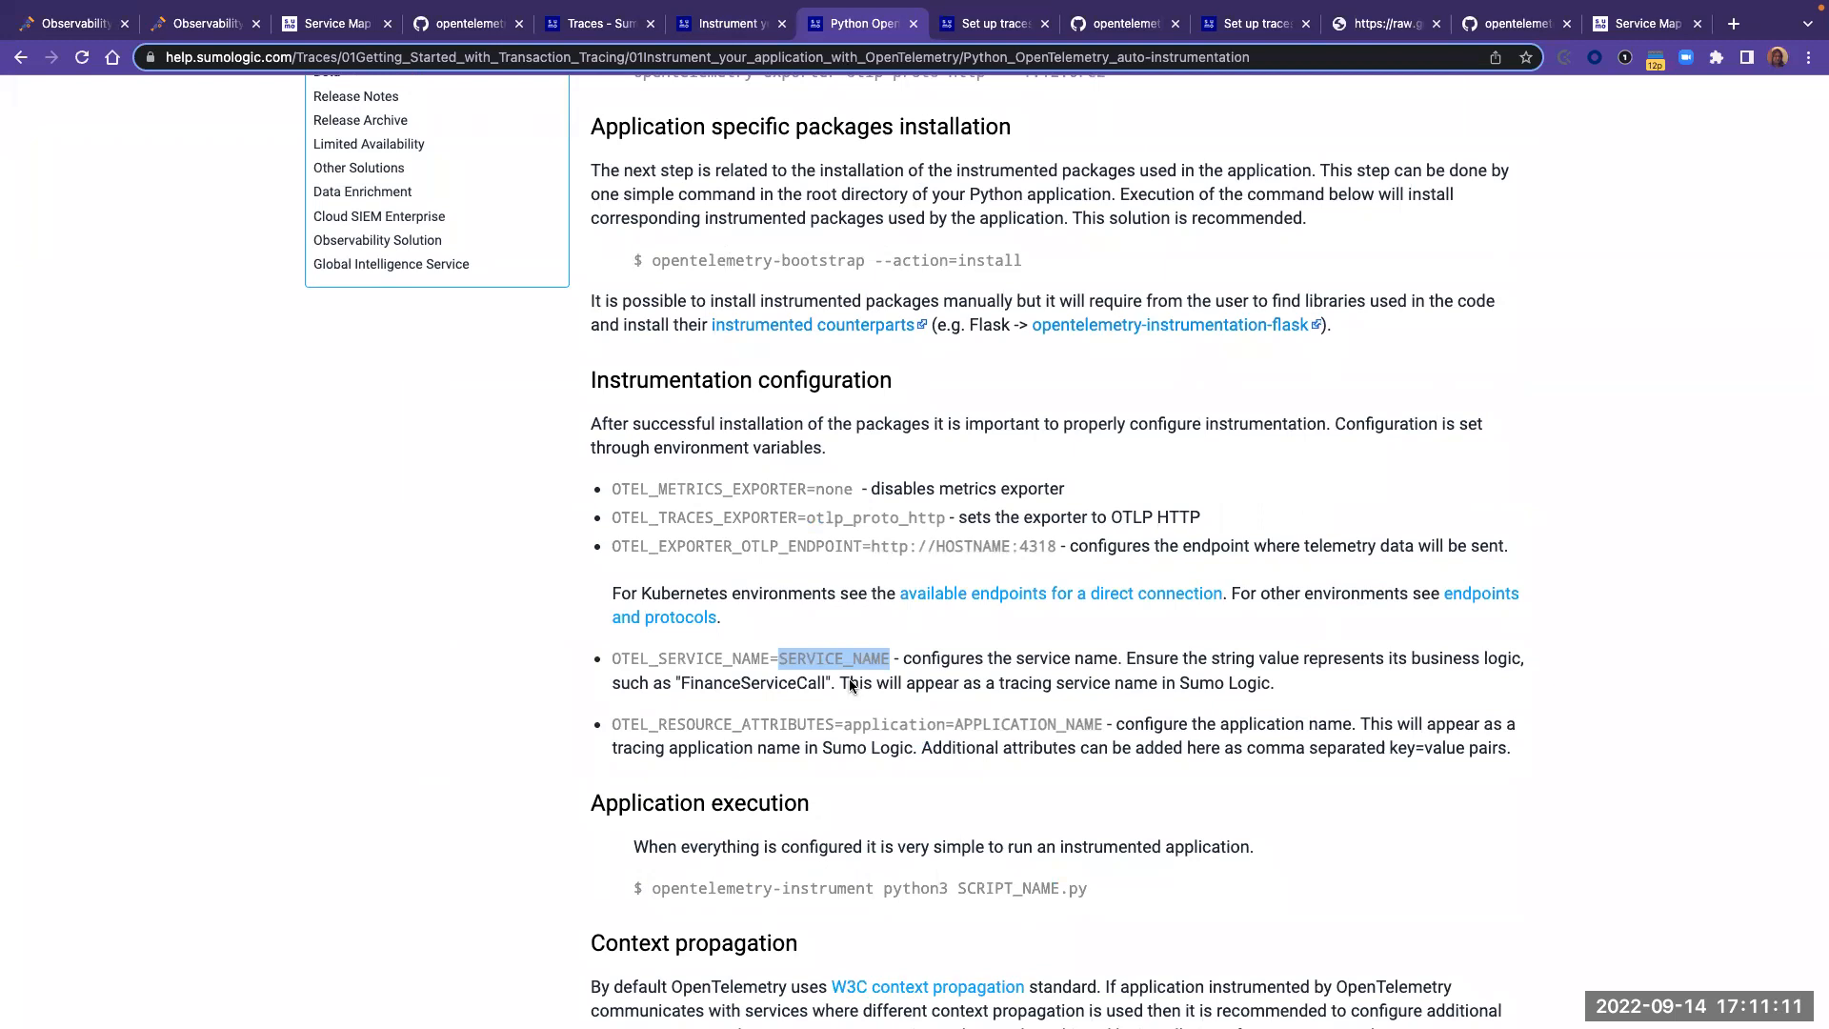
drag(1105, 726, 587, 490)
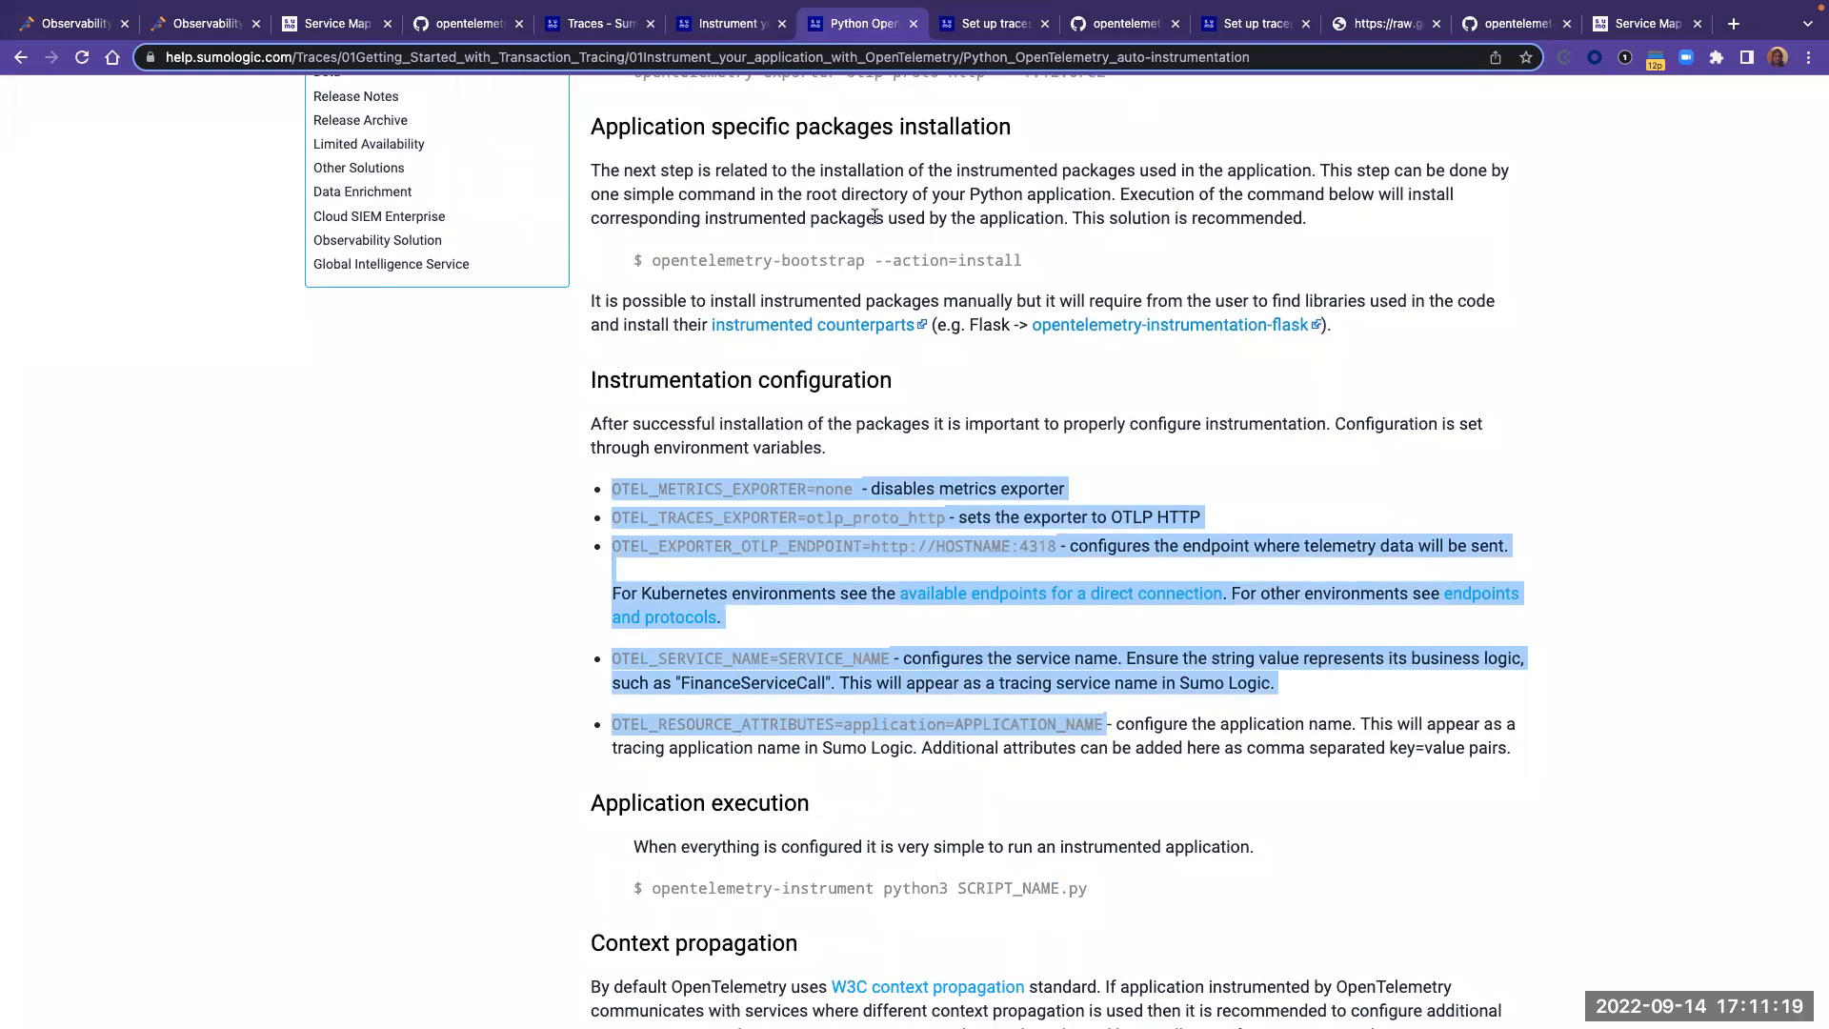
- Switch from the browser to the presentation slide on the simple Python app and collector installation
key(ctrl+Left)
key(ctrl+Right)
key(ctrl+Right)
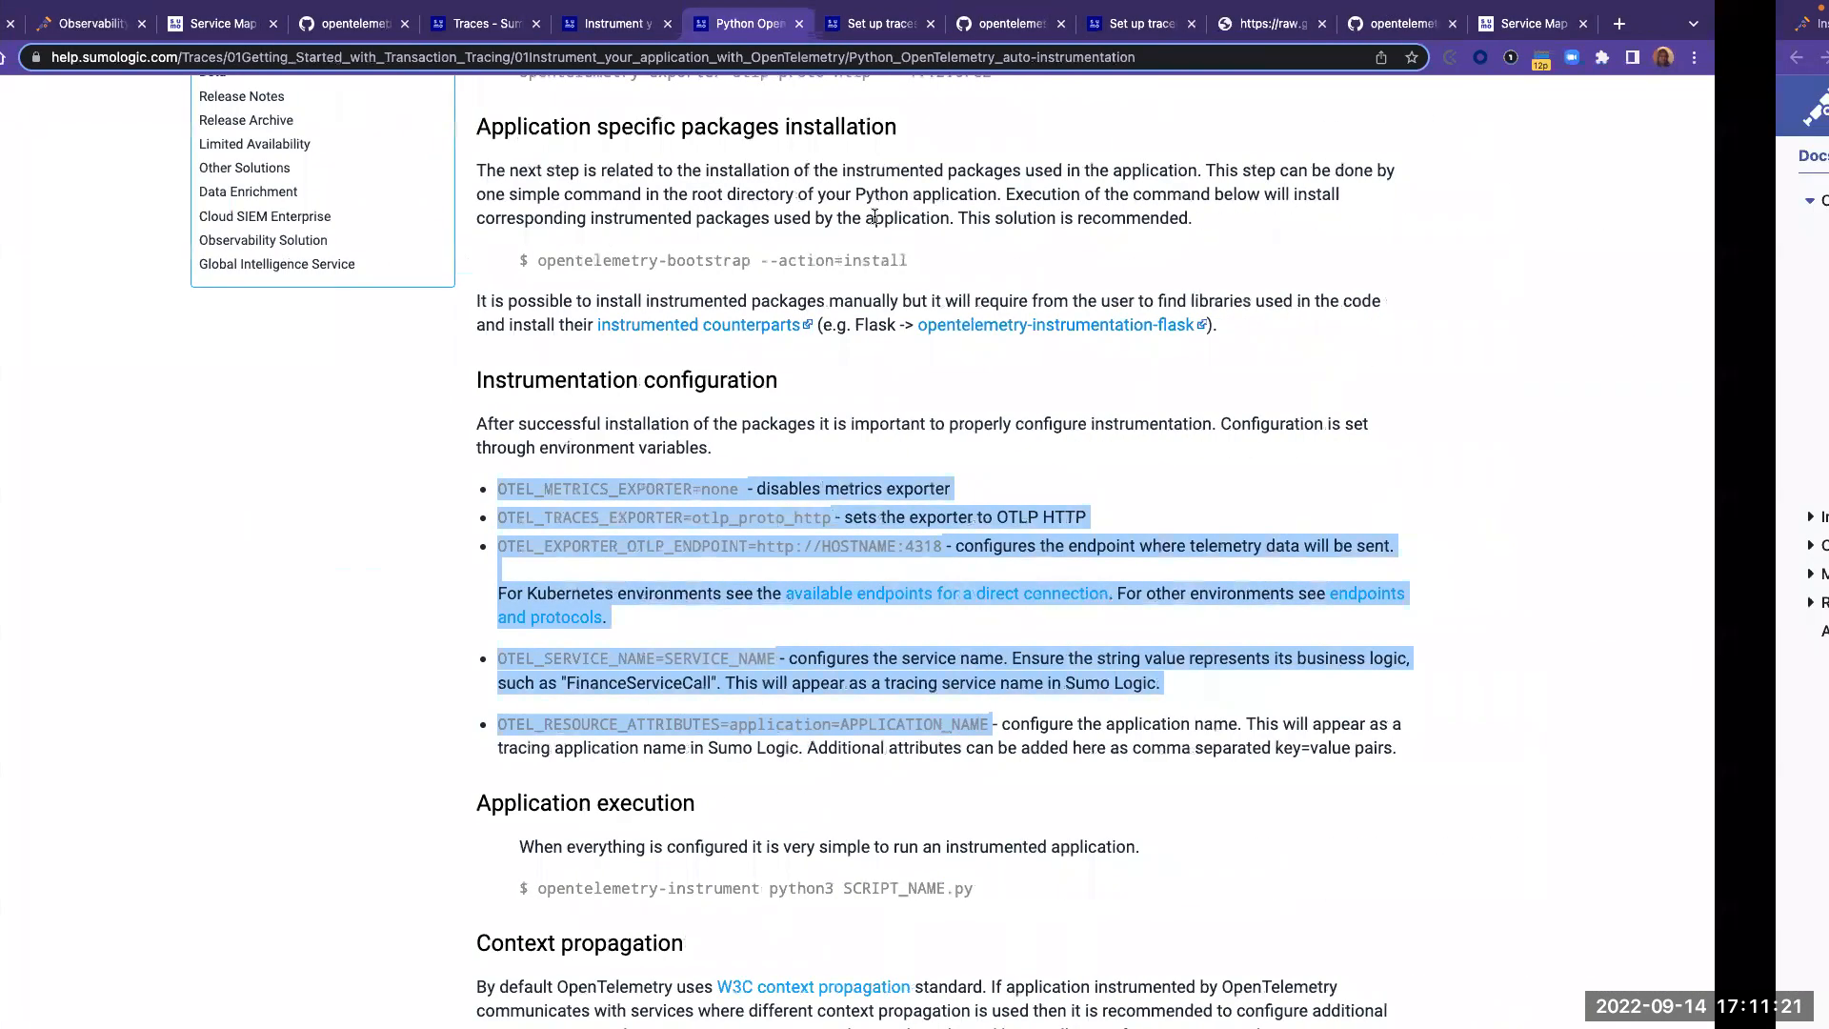
key(ctrl+Right)
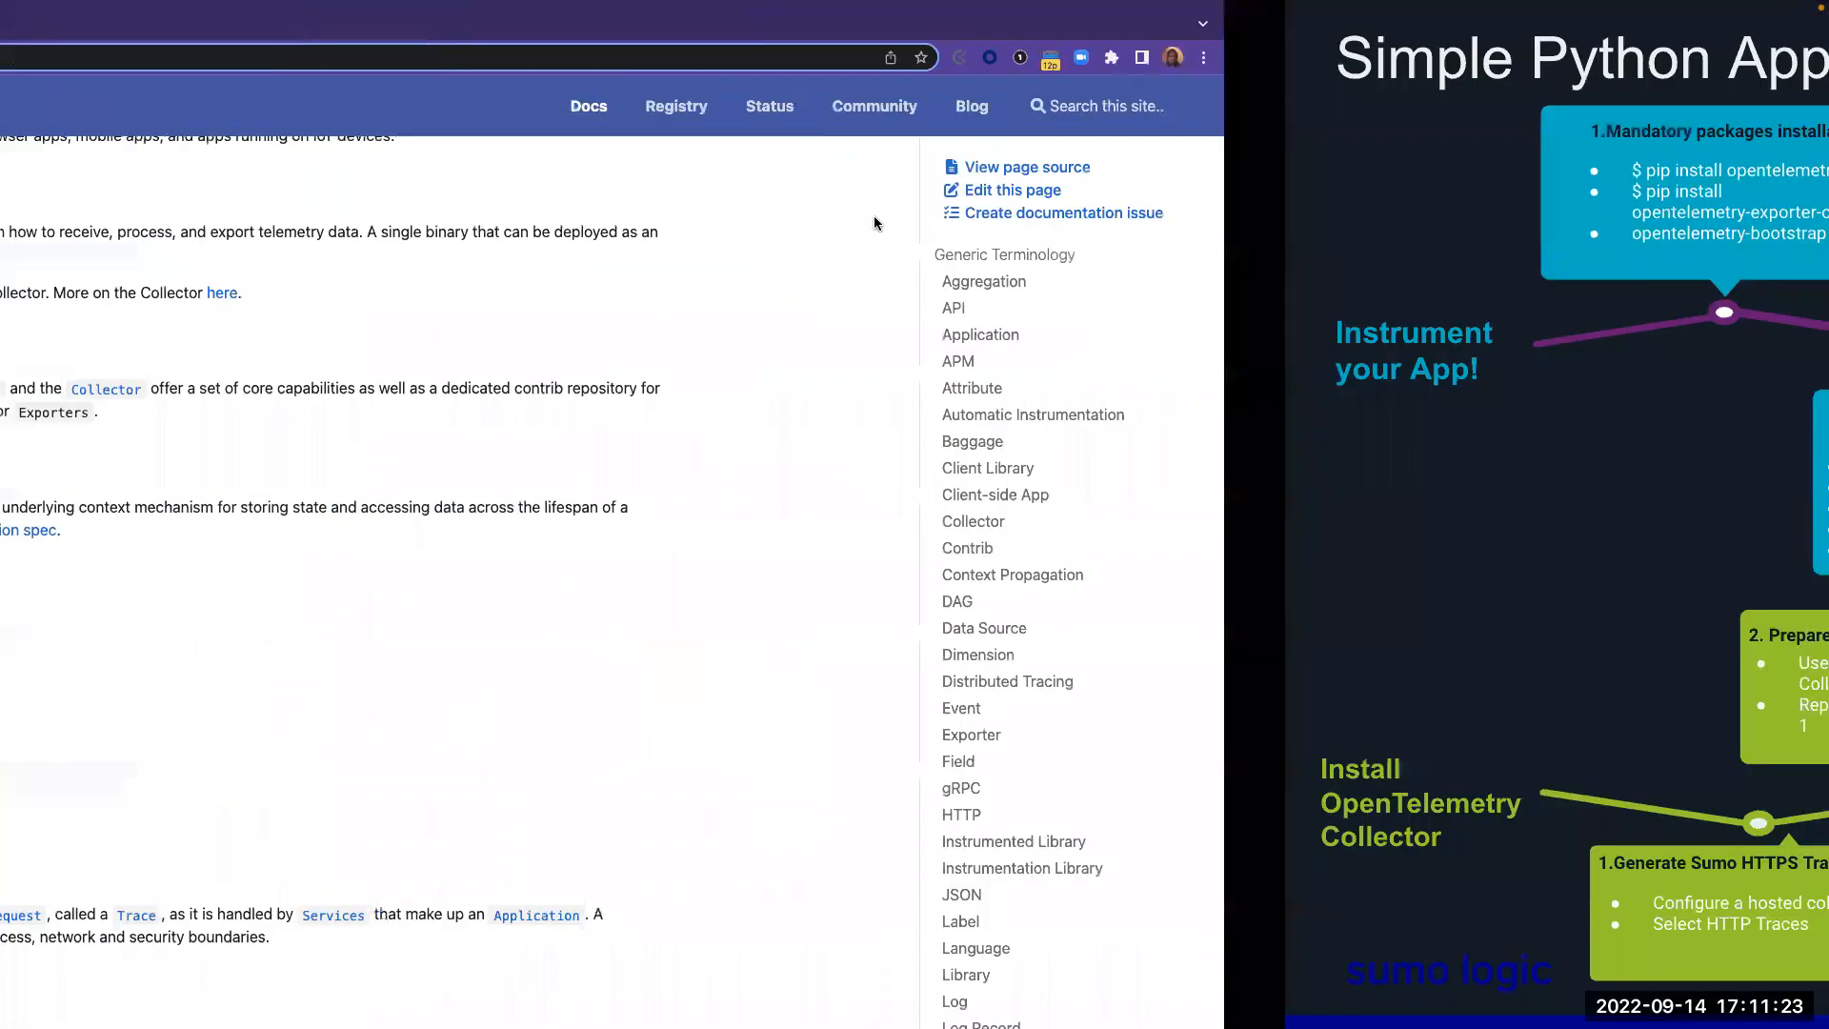
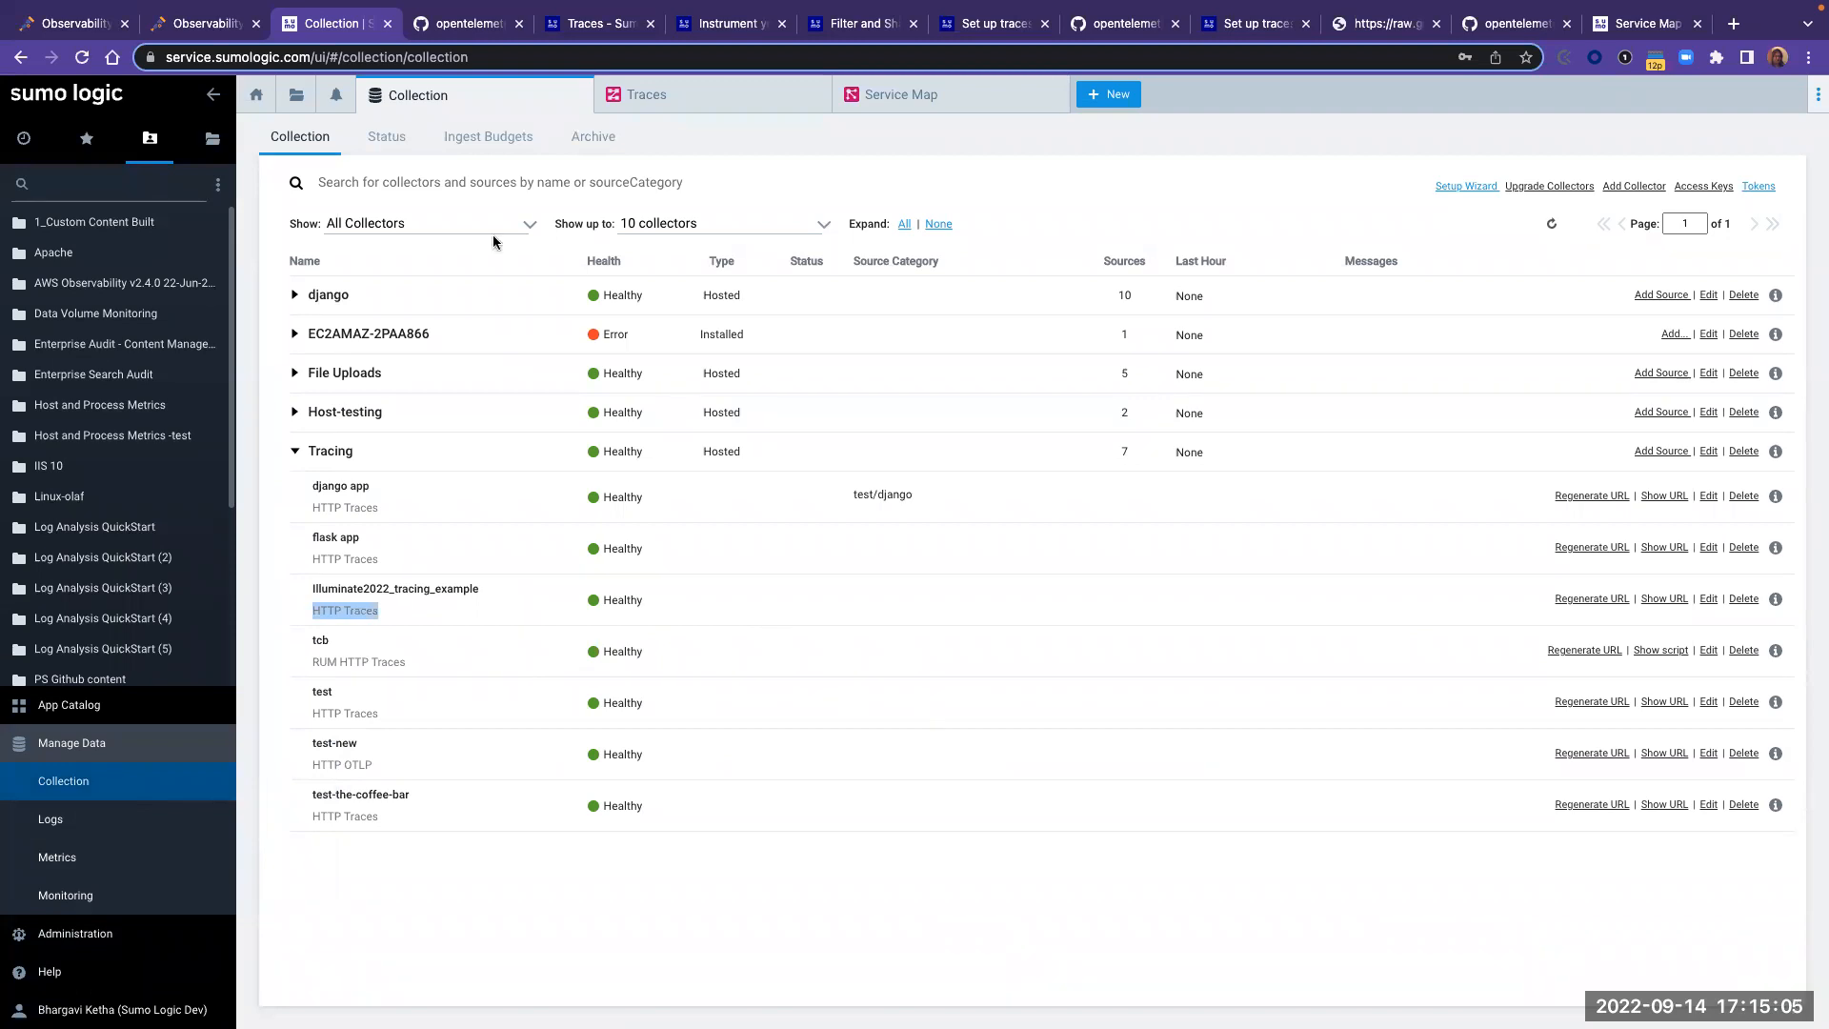
- Open a new log search and run the query _index=_traces_spans with the time range -24h
click(1118, 103)
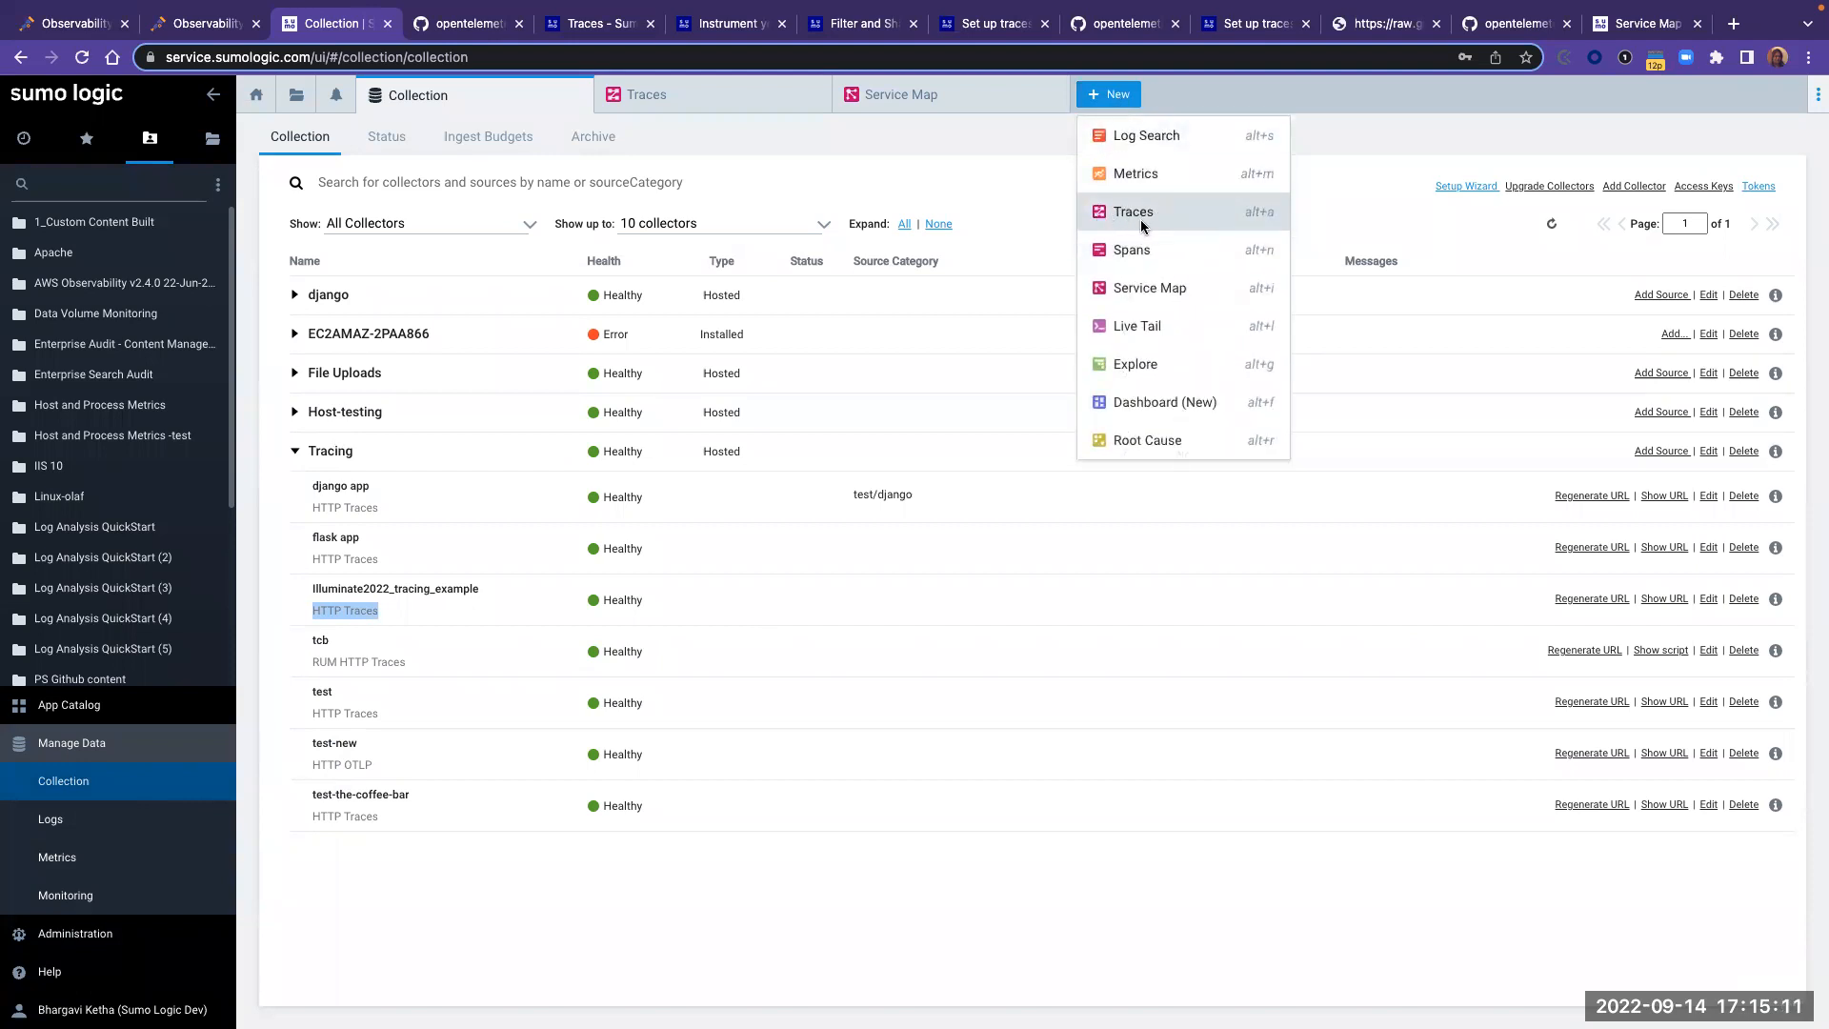
click(955, 145)
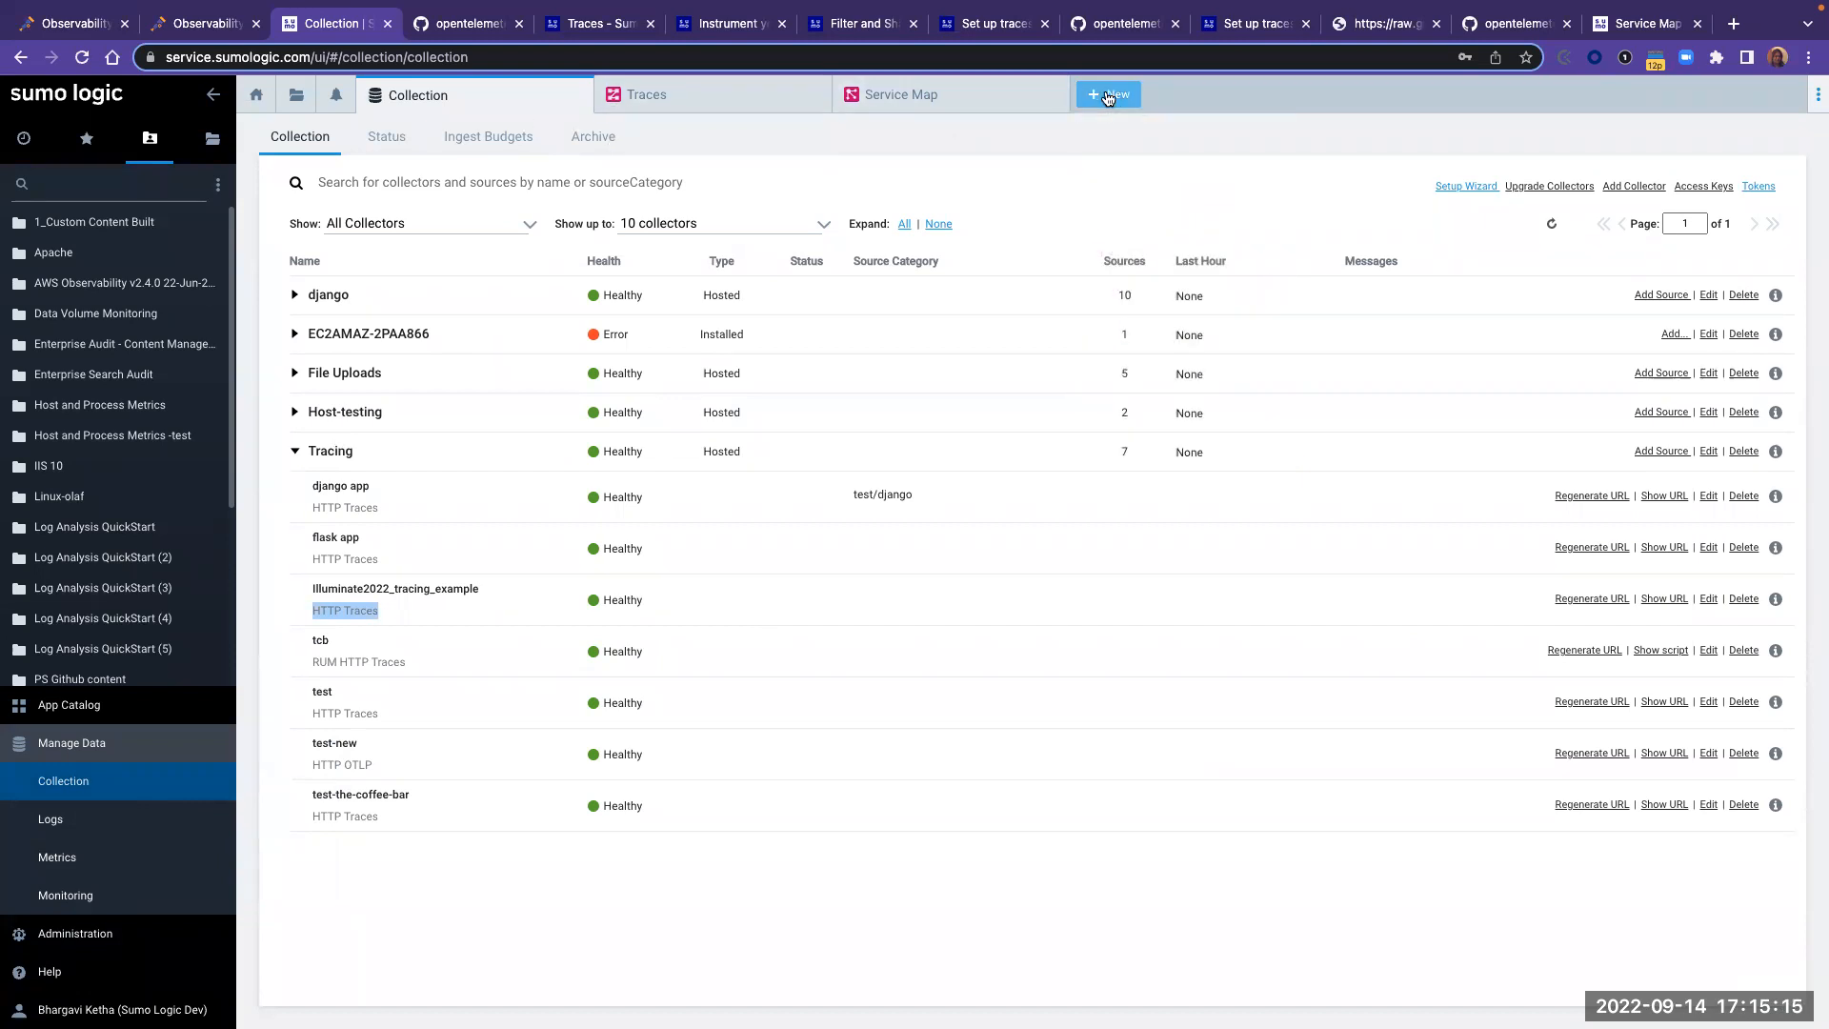
click(1103, 98)
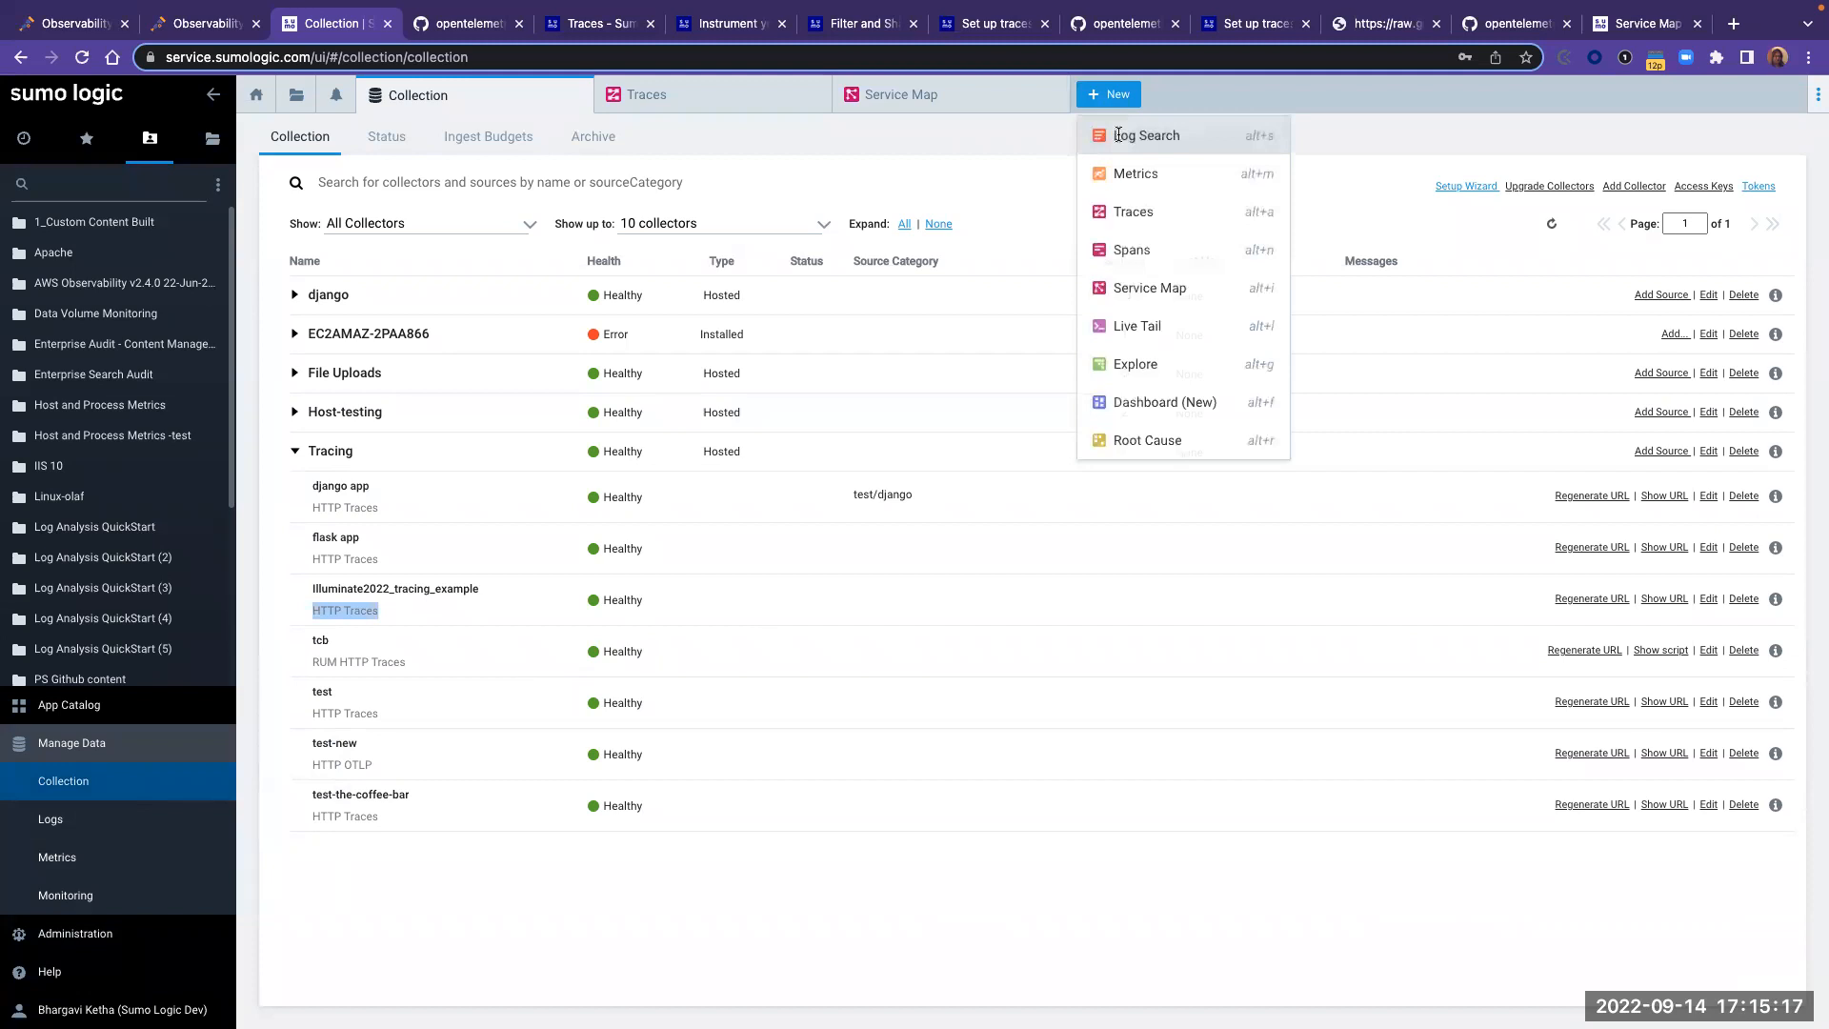
click(1124, 135)
click(581, 156)
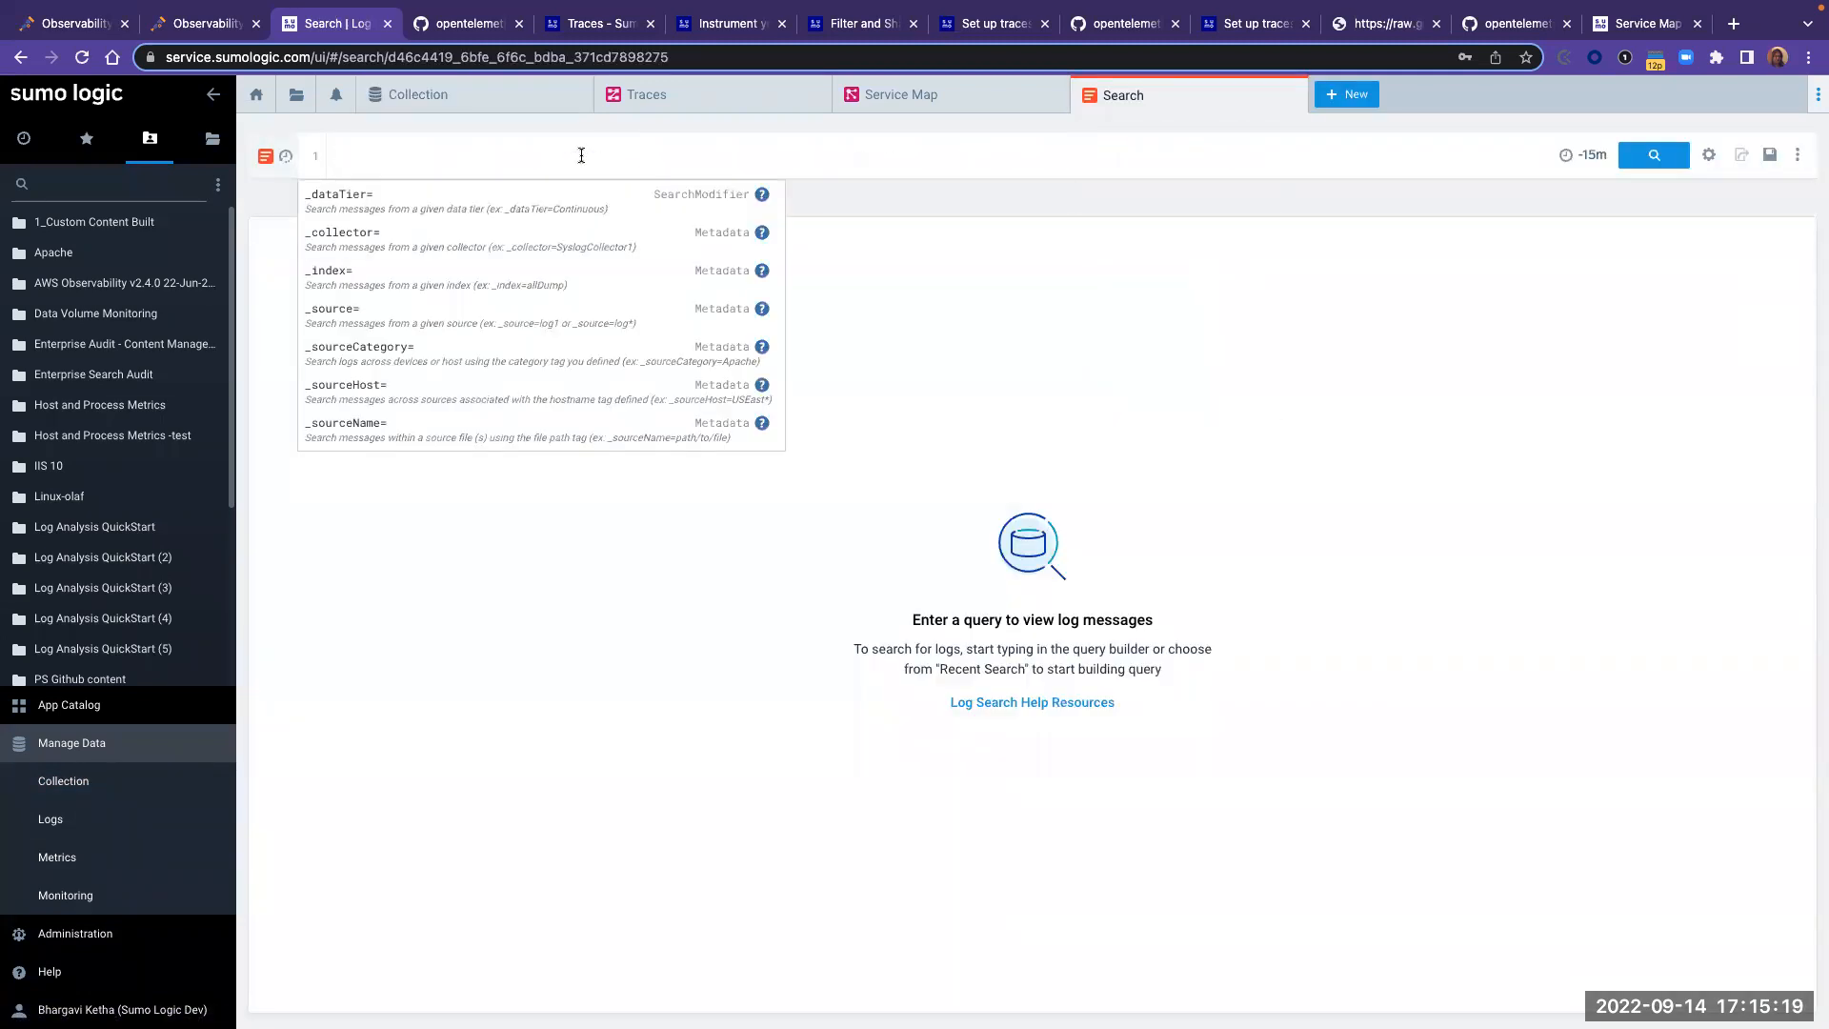
text(_index)
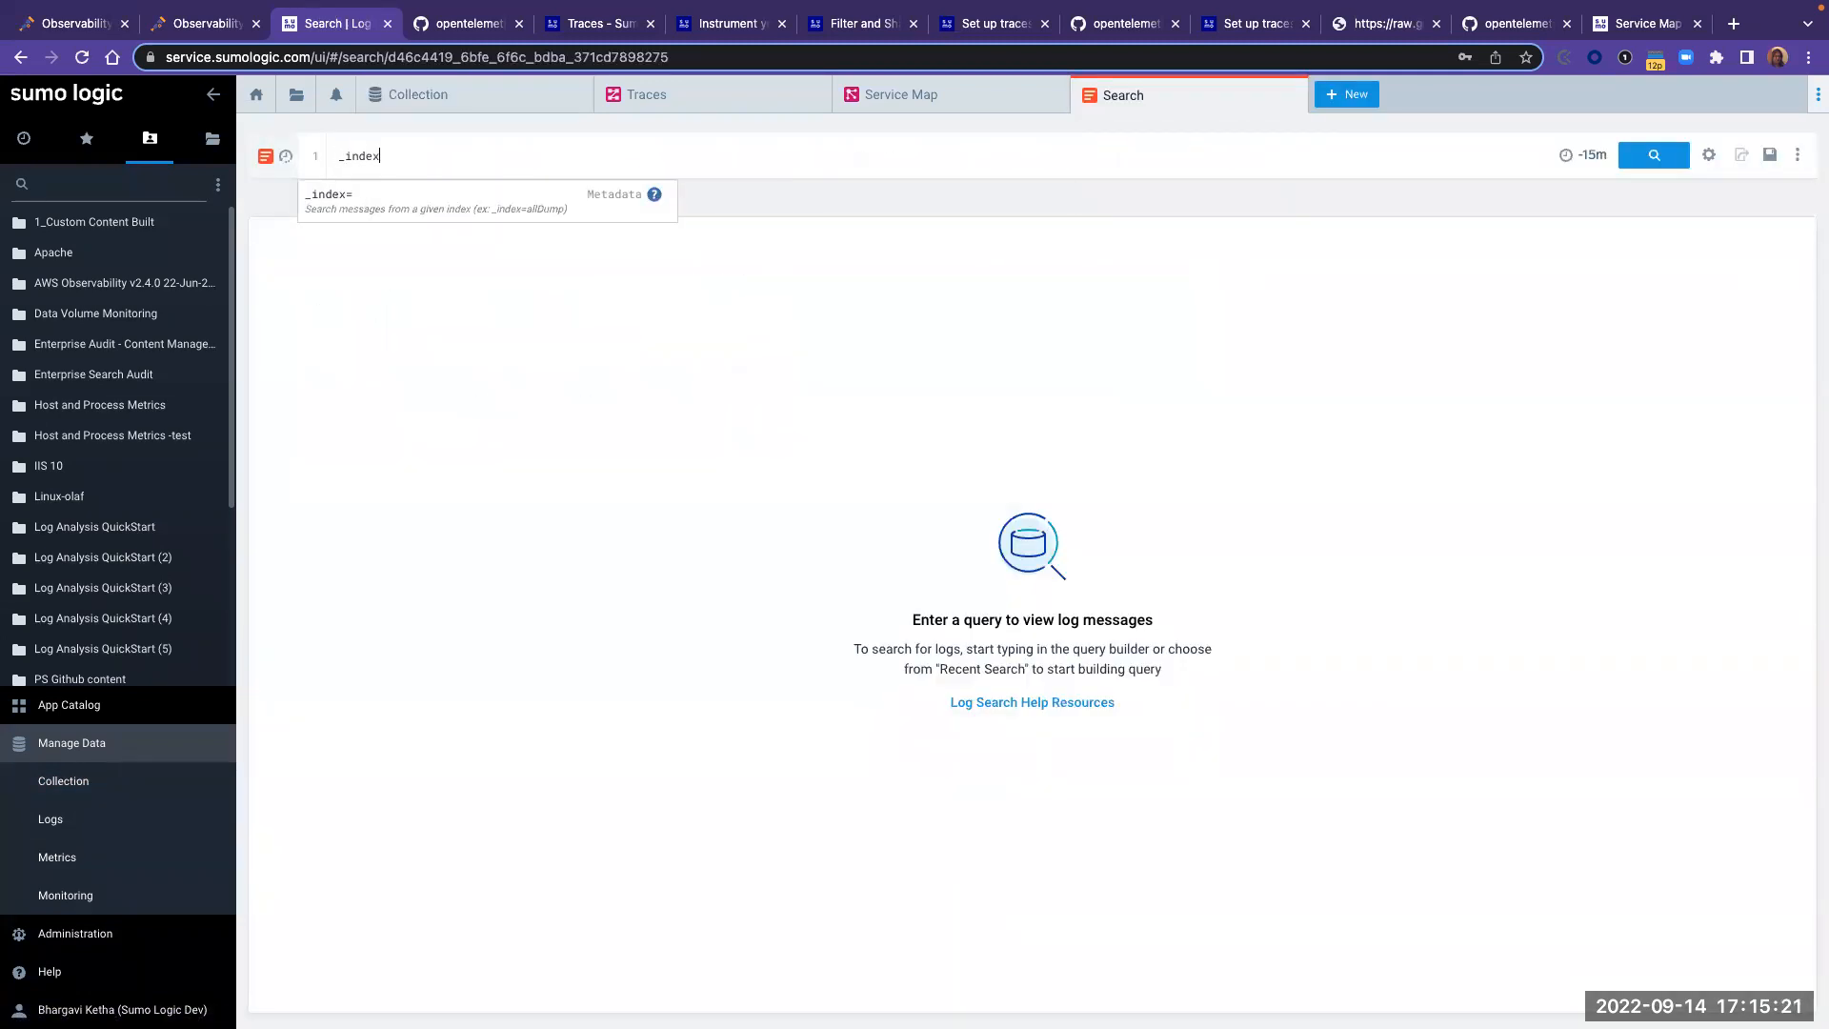
text(=_t)
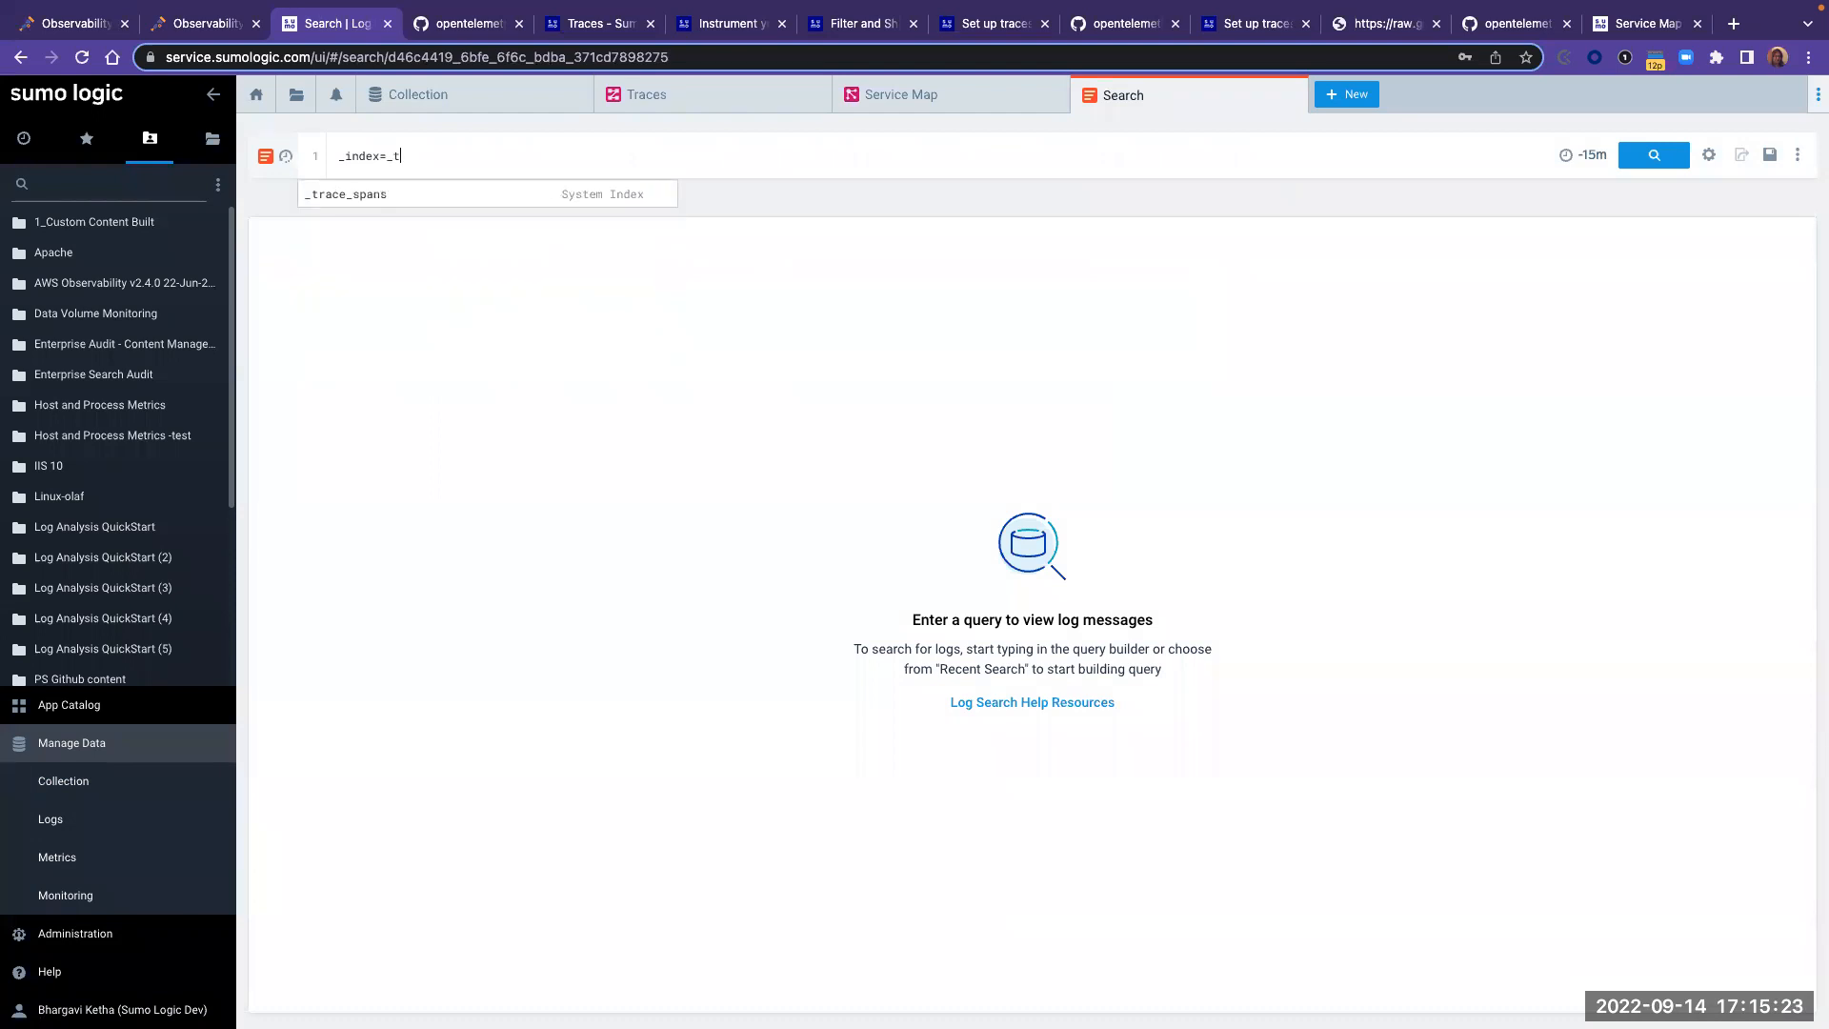
text(races_spans)
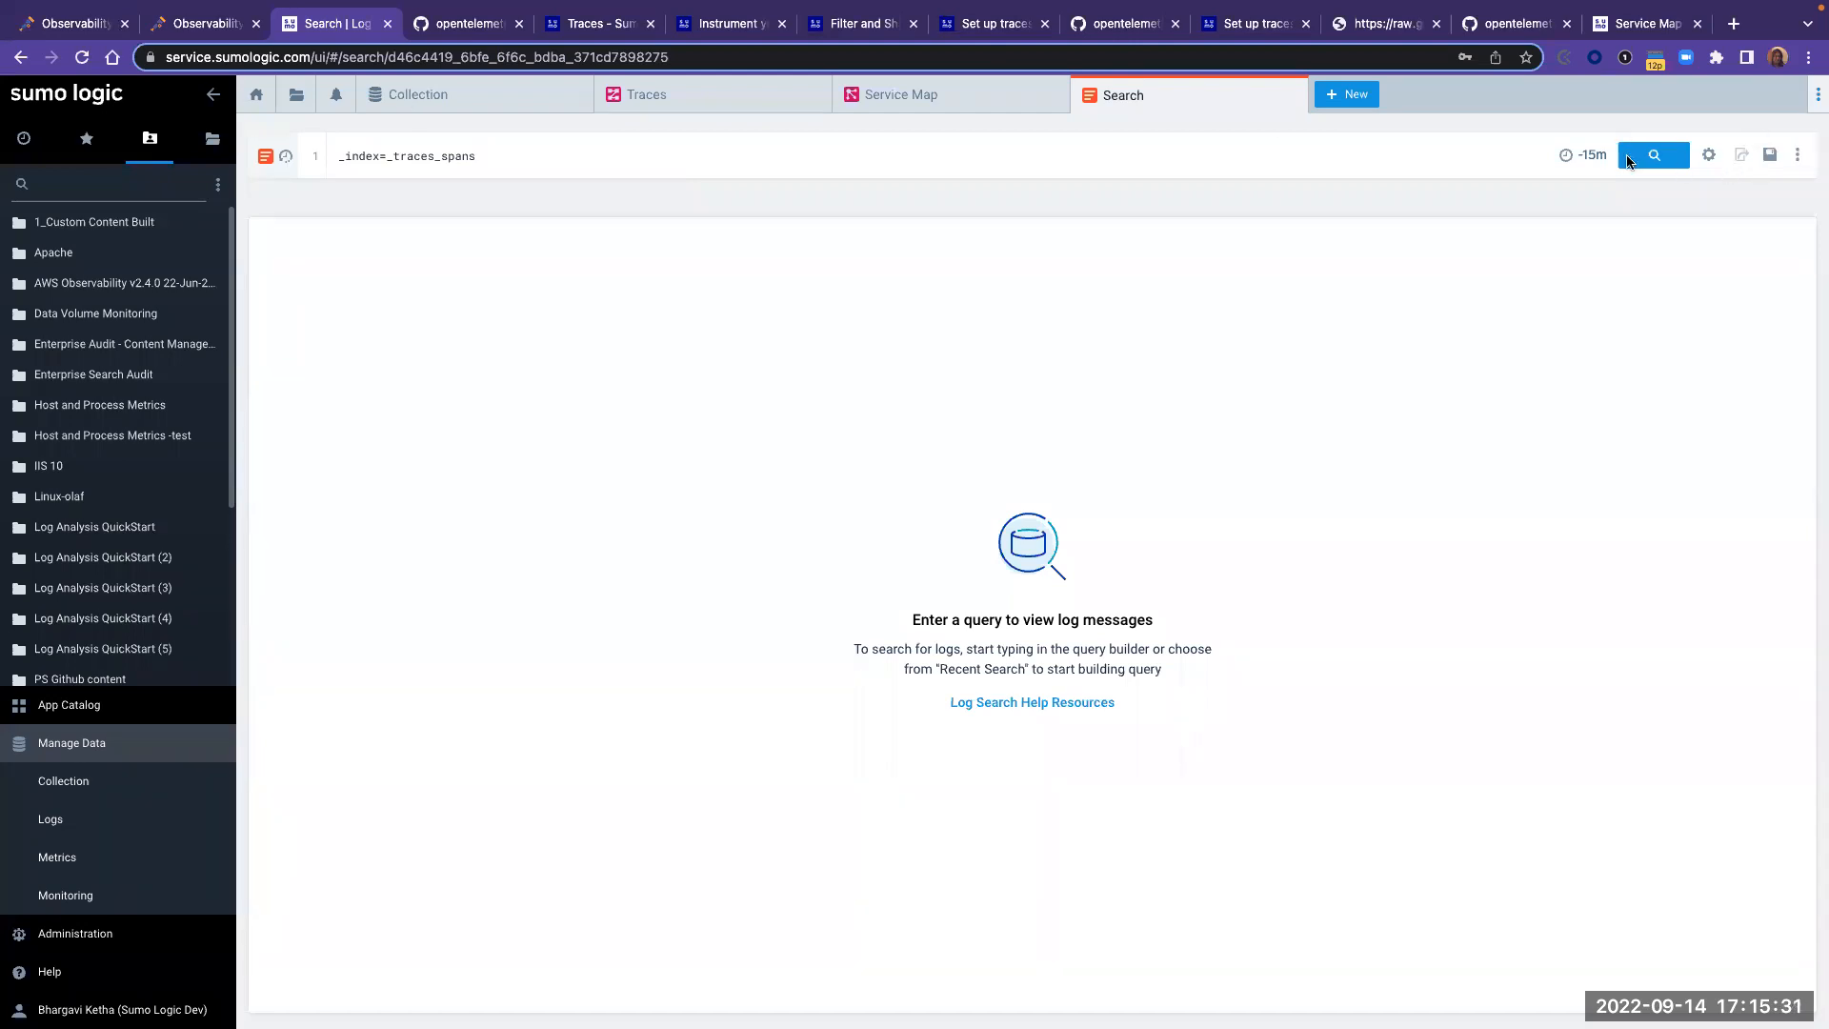
click(1594, 152)
text(-24h)
key(Return)
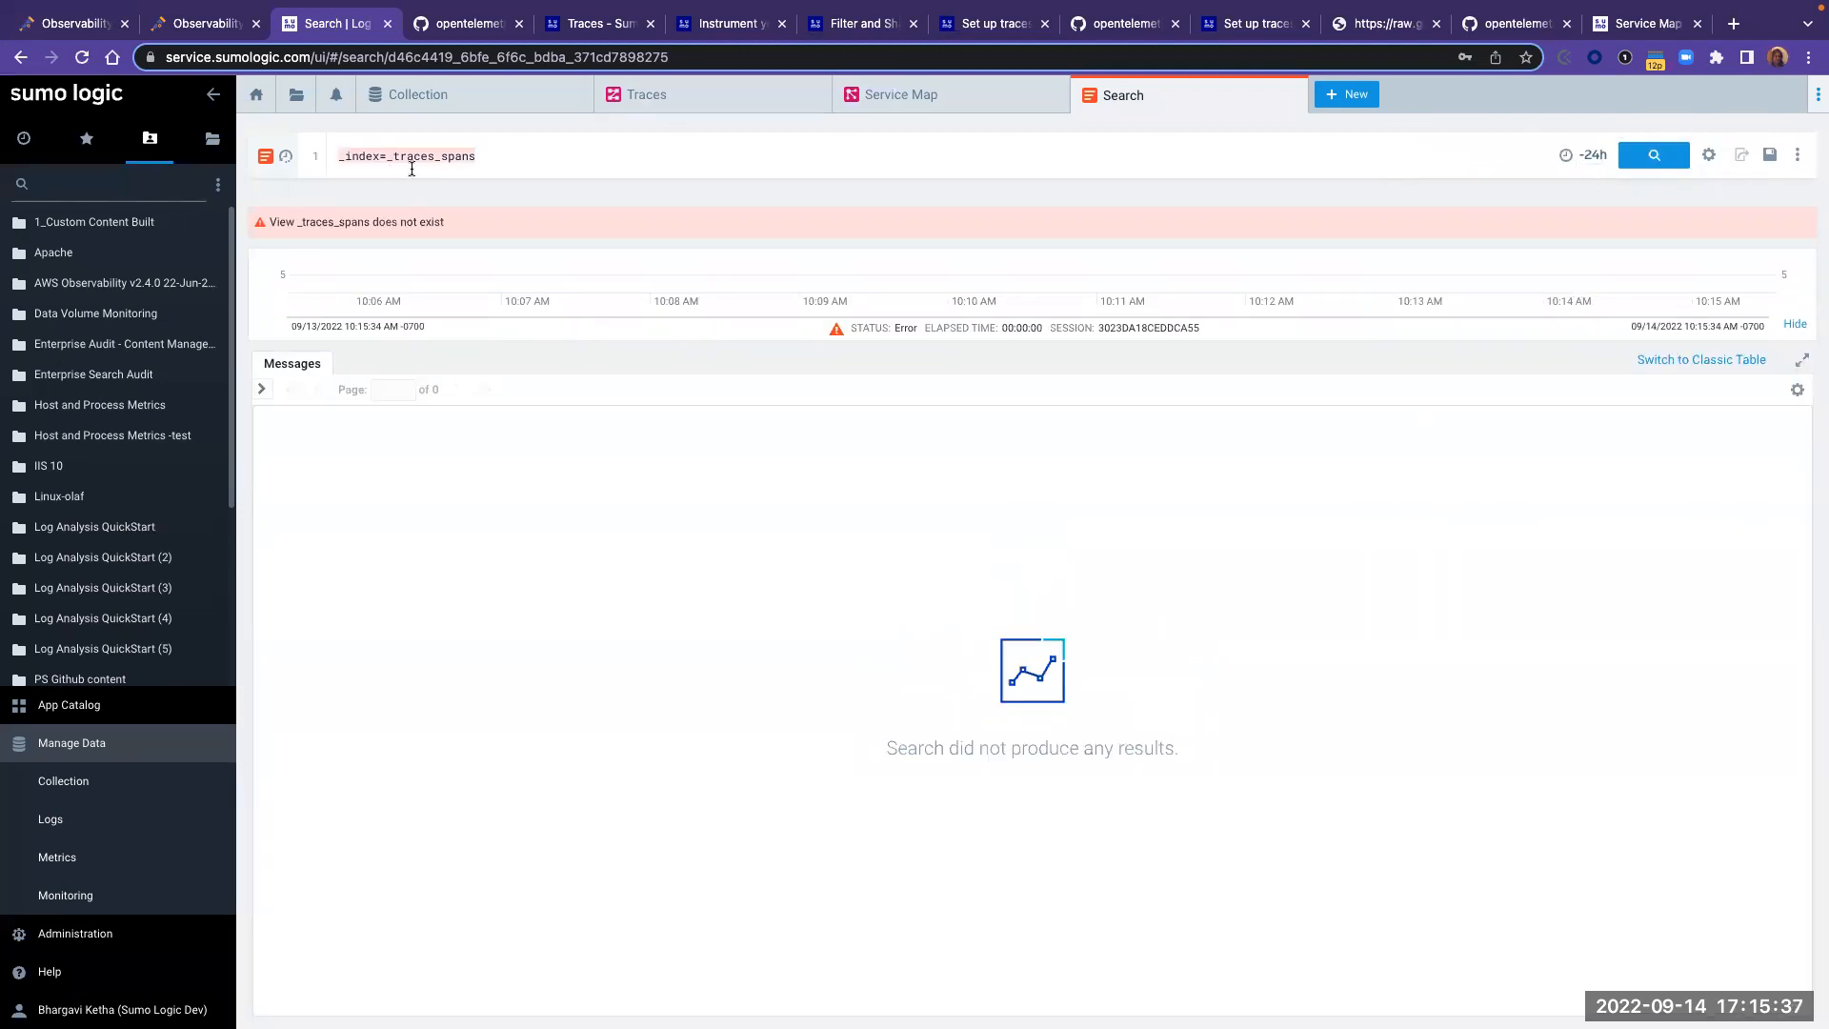
- Check the index name on the troubleshooting slide, correct the query to _index=_trace_spans, and rerun the search
key(ctrl+Right)
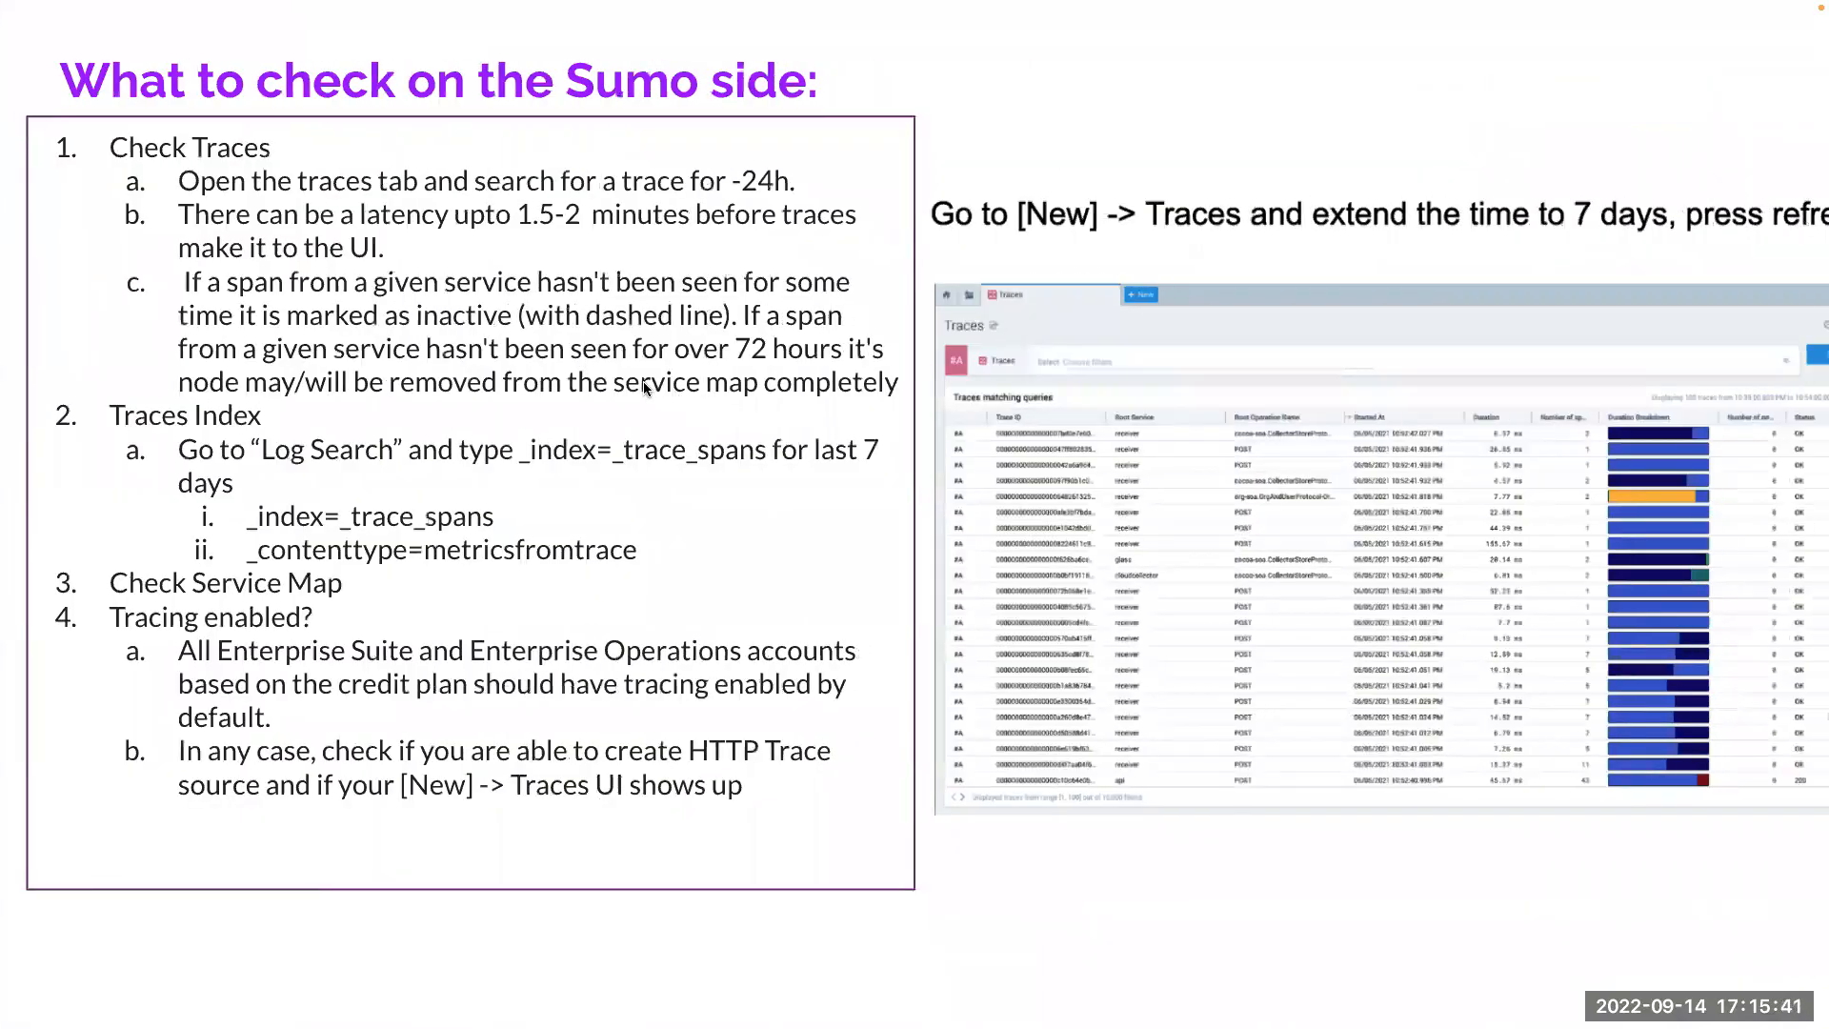
key(ctrl+Left)
key(ctrl+Left)
click(434, 155)
key(BackSpace)
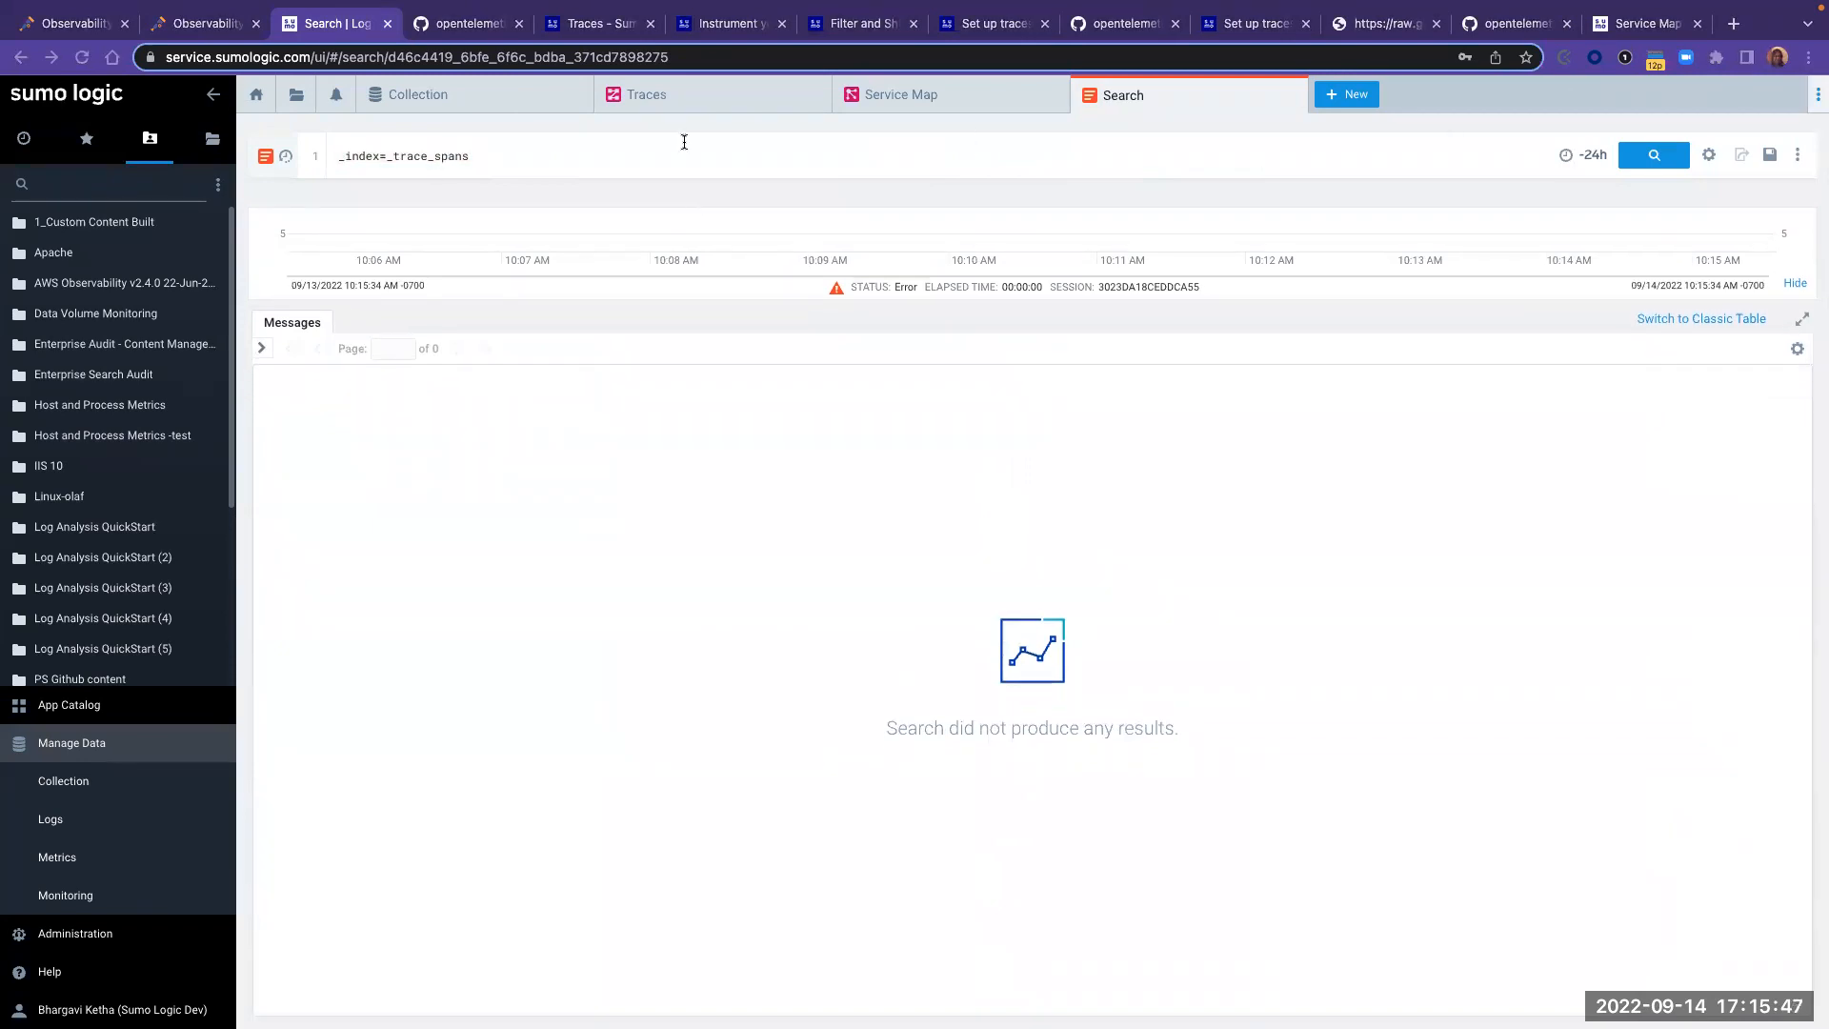
click(1673, 154)
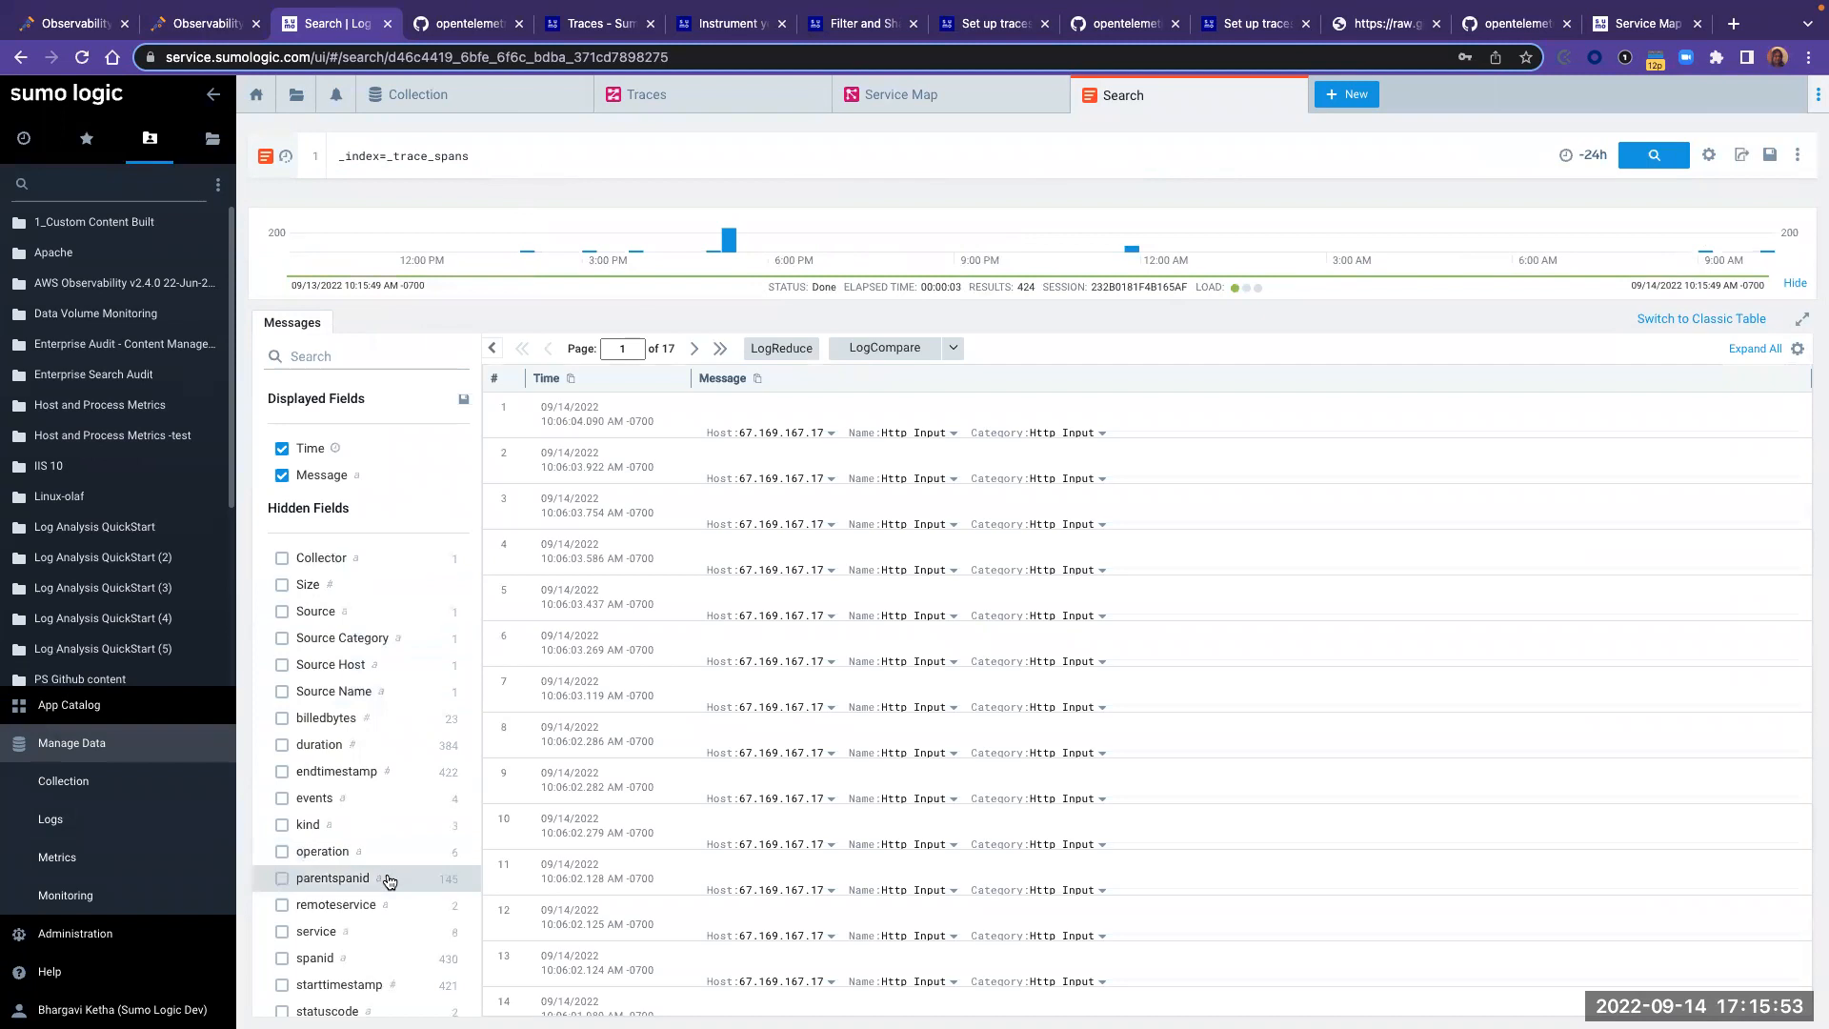
- Display the parentspanid, service and statuscode fields as columns in the search results, and highlight the query
click(283, 876)
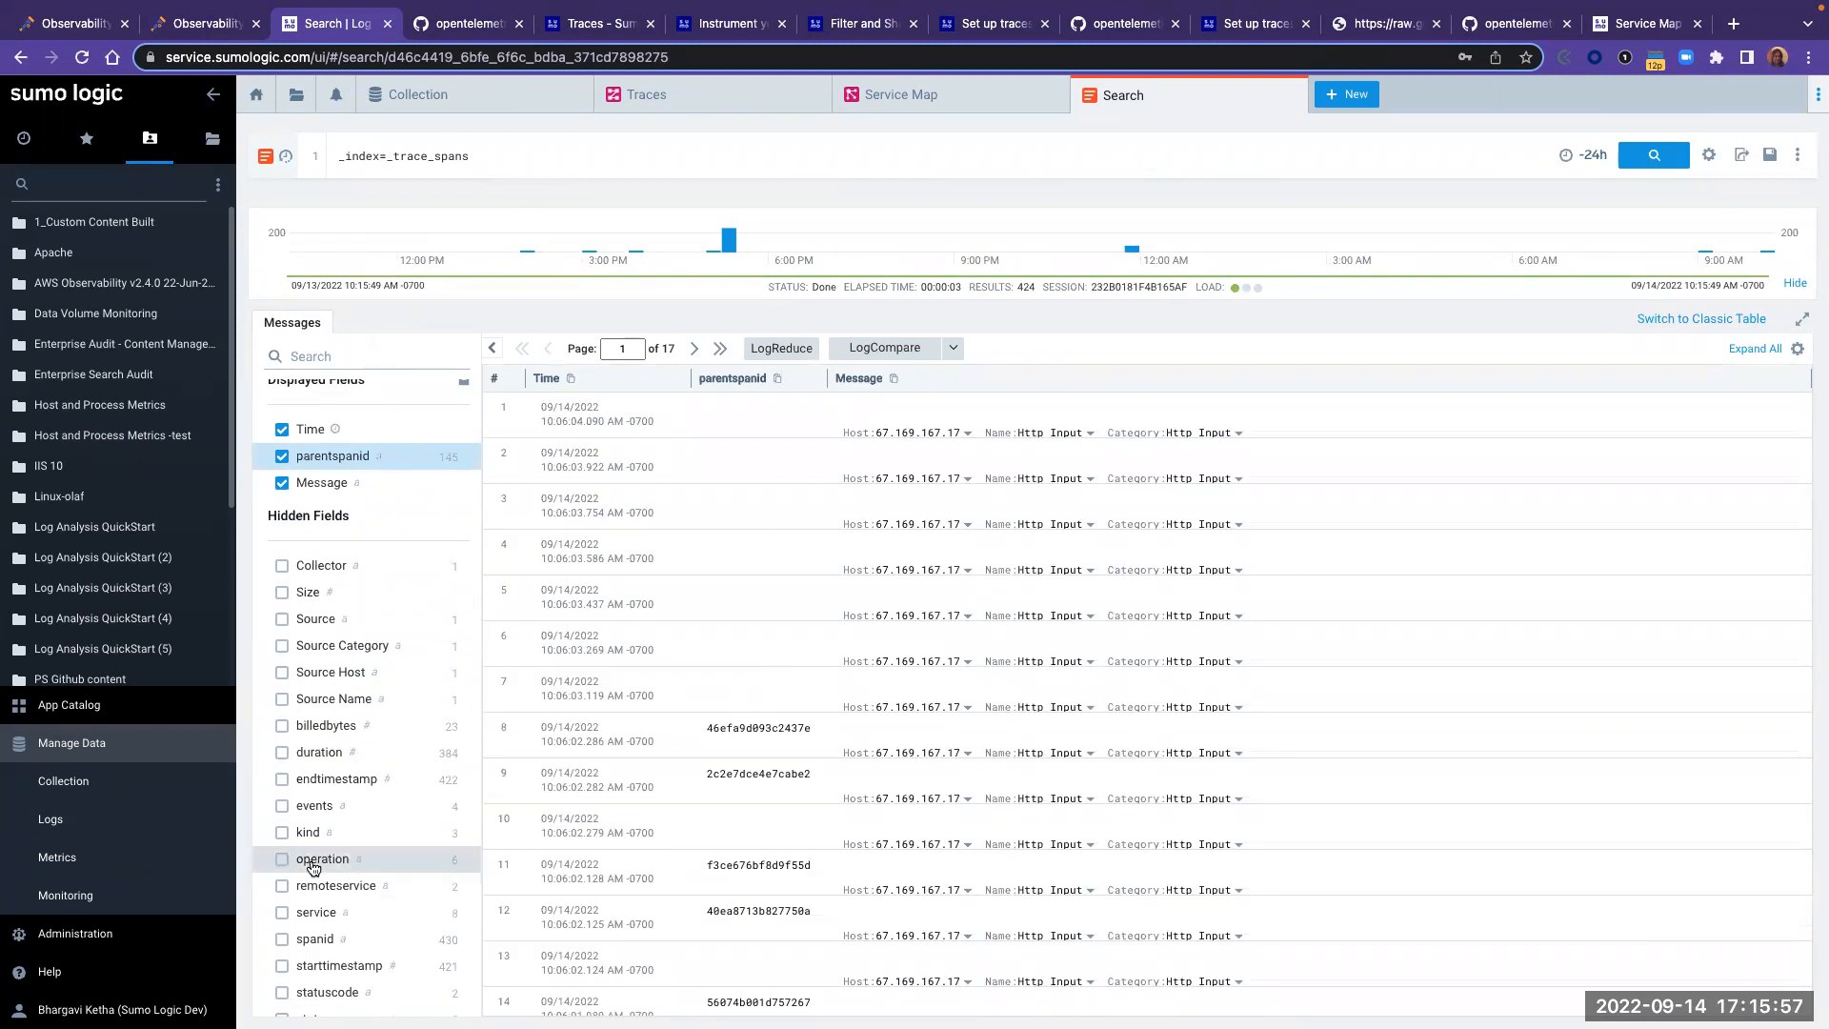
scroll(305, 862, down, 2)
click(282, 843)
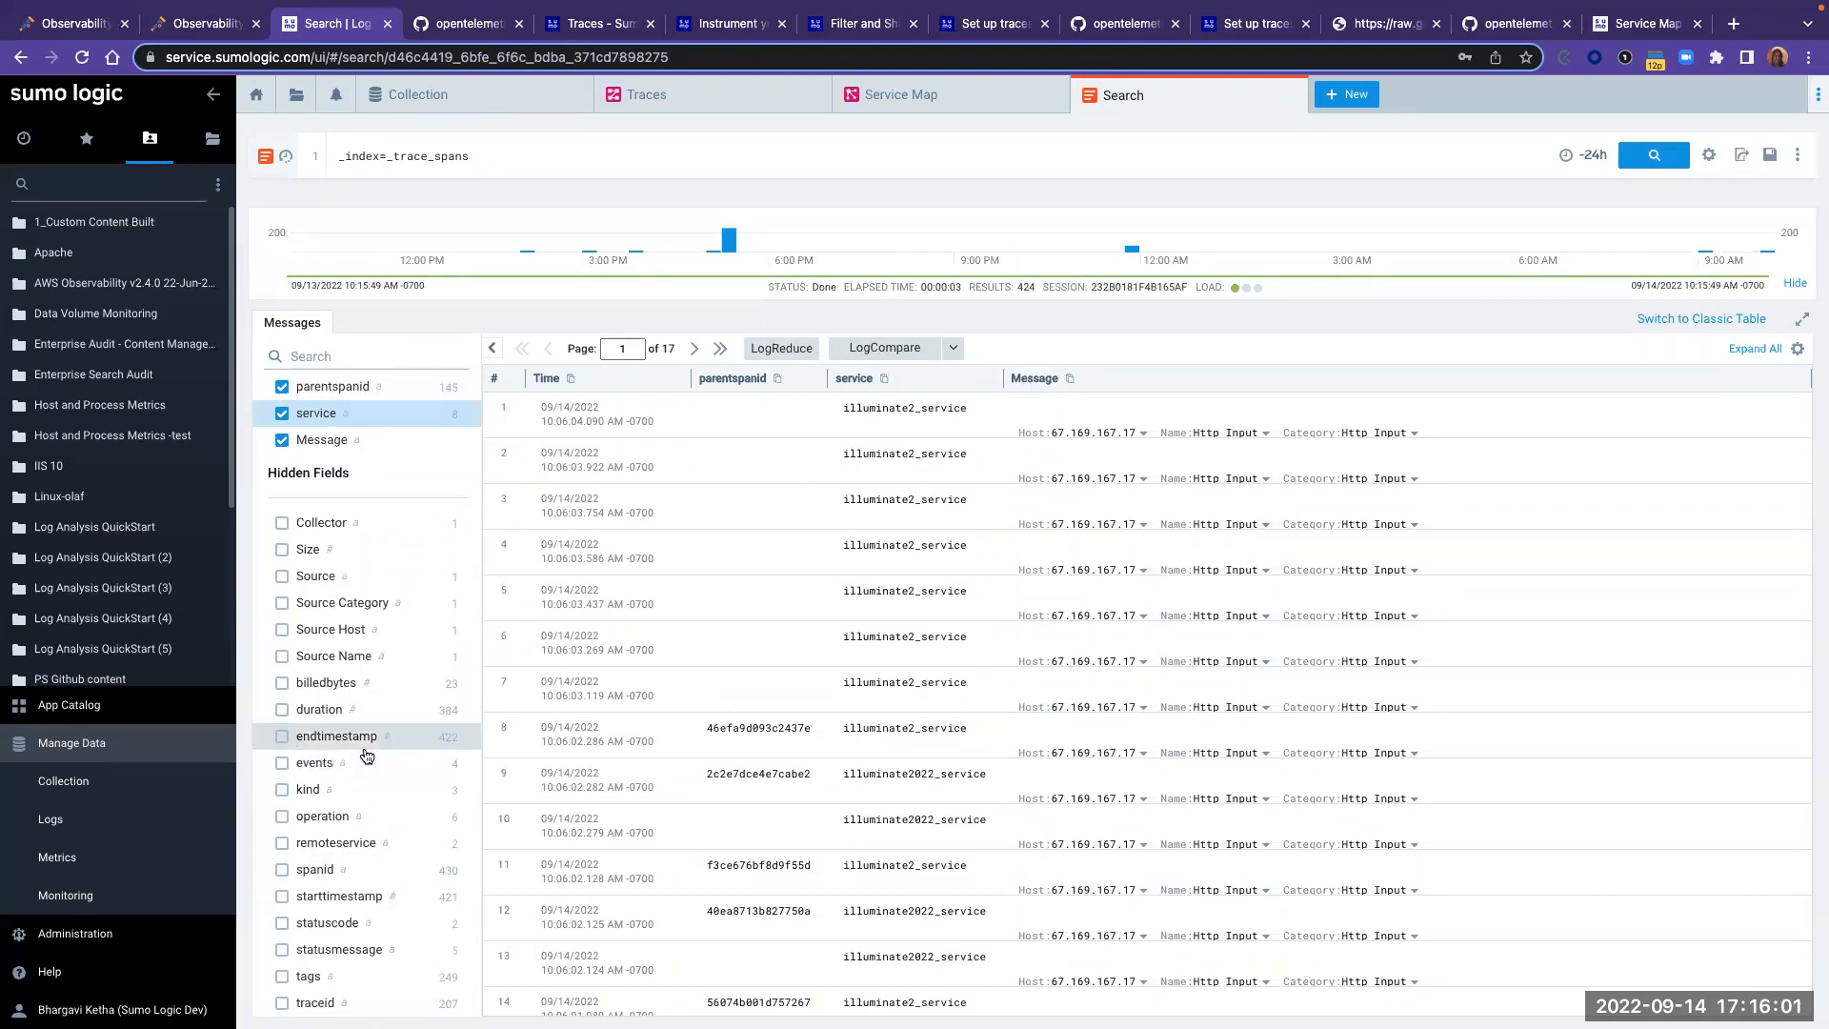
click(281, 923)
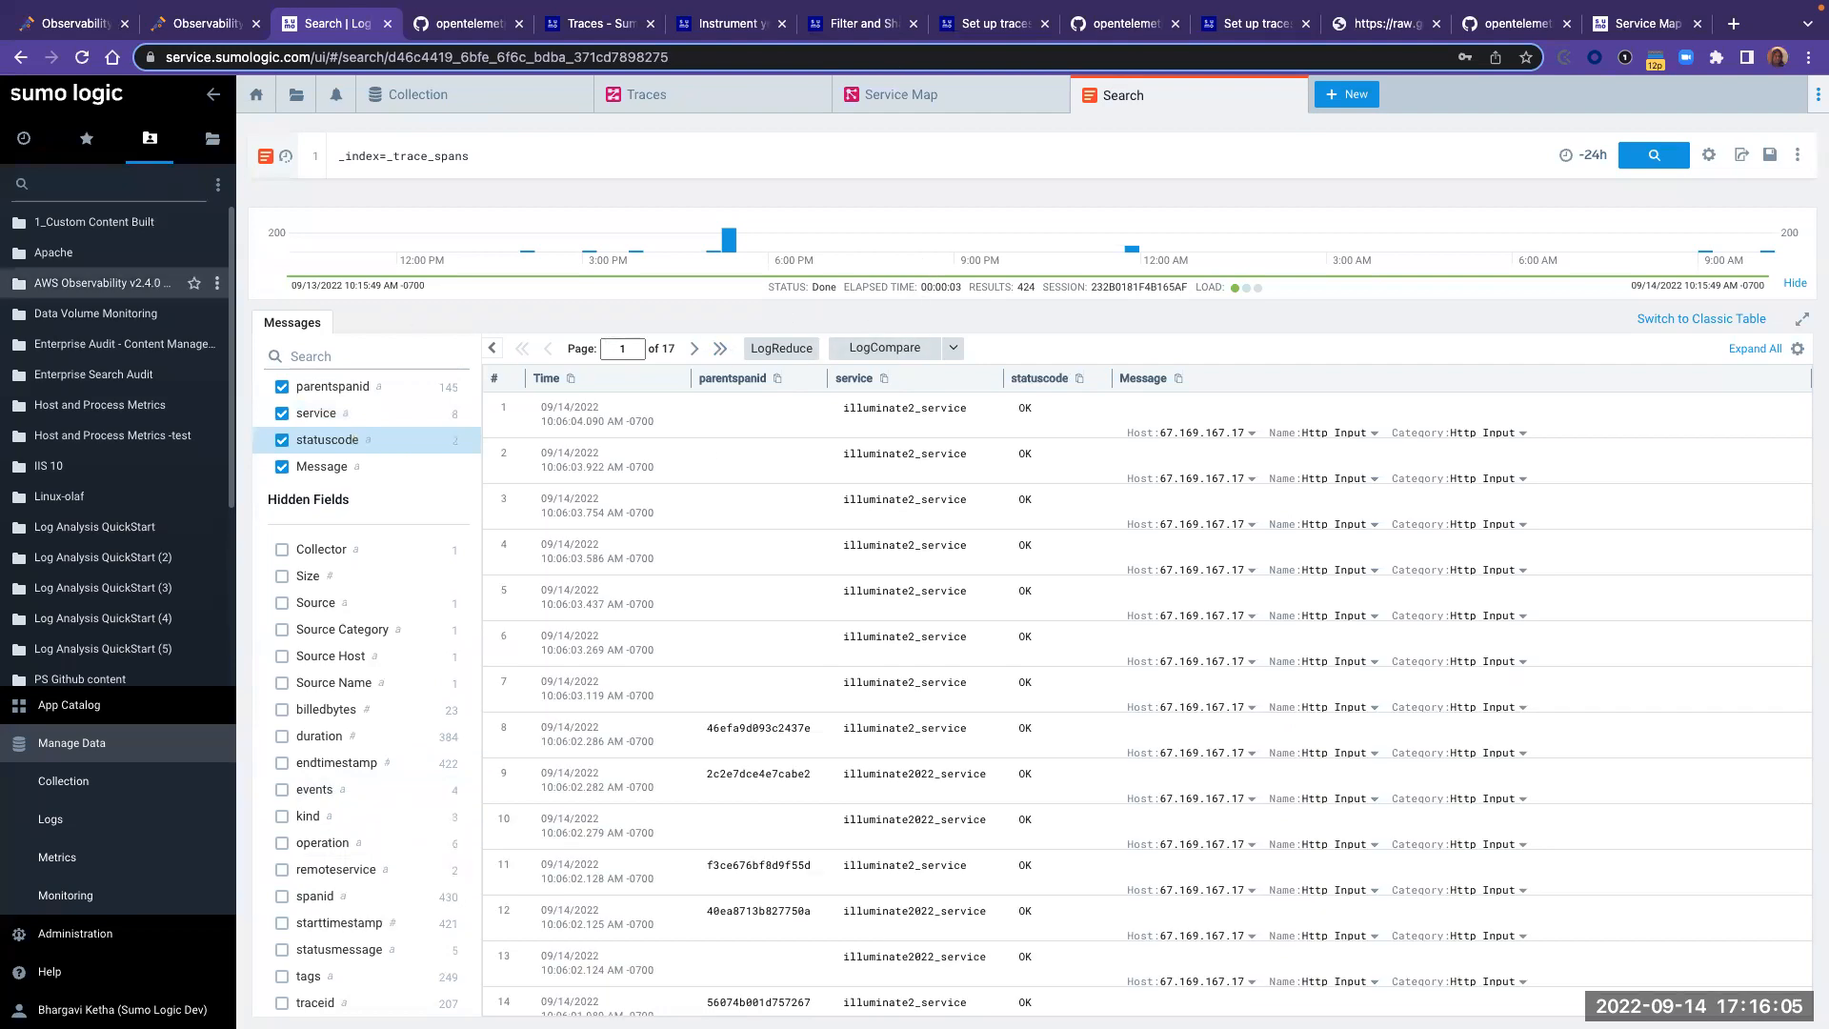
drag(526, 157, 200, 160)
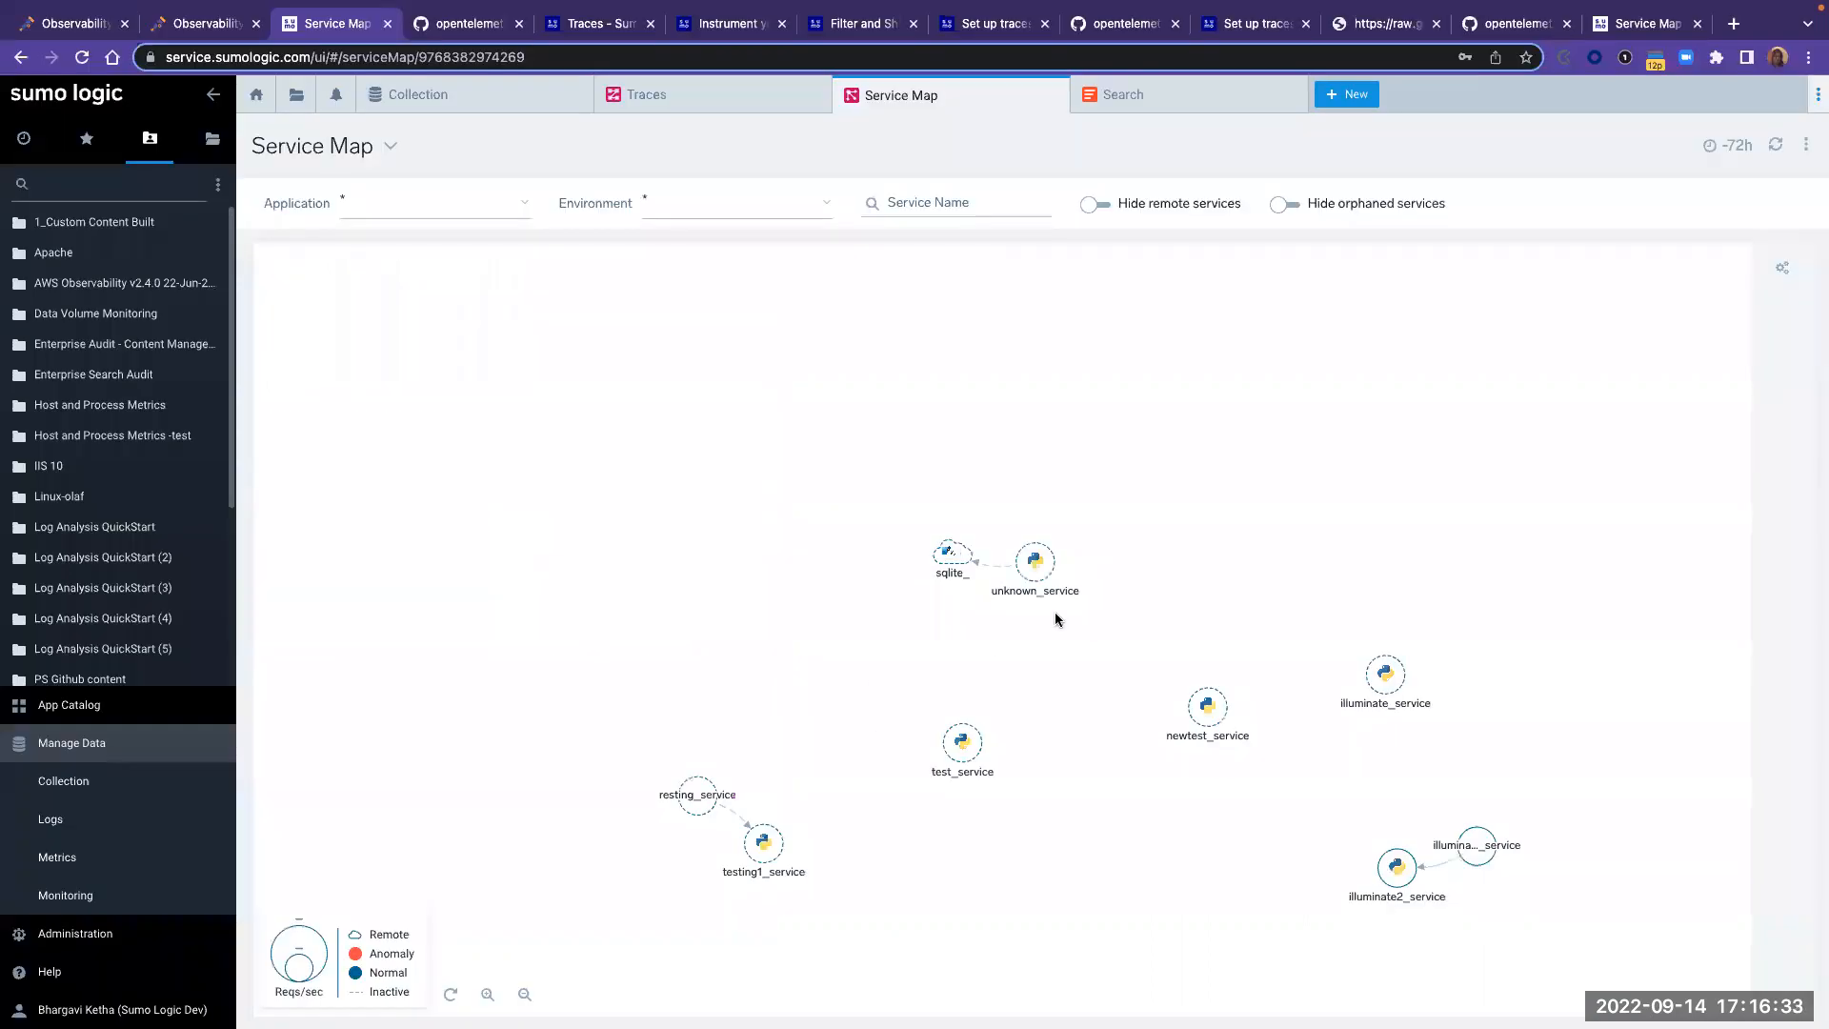
- Examine the unknown_service and sqlite_ nodes on the Service Map
drag(994, 596, 759, 560)
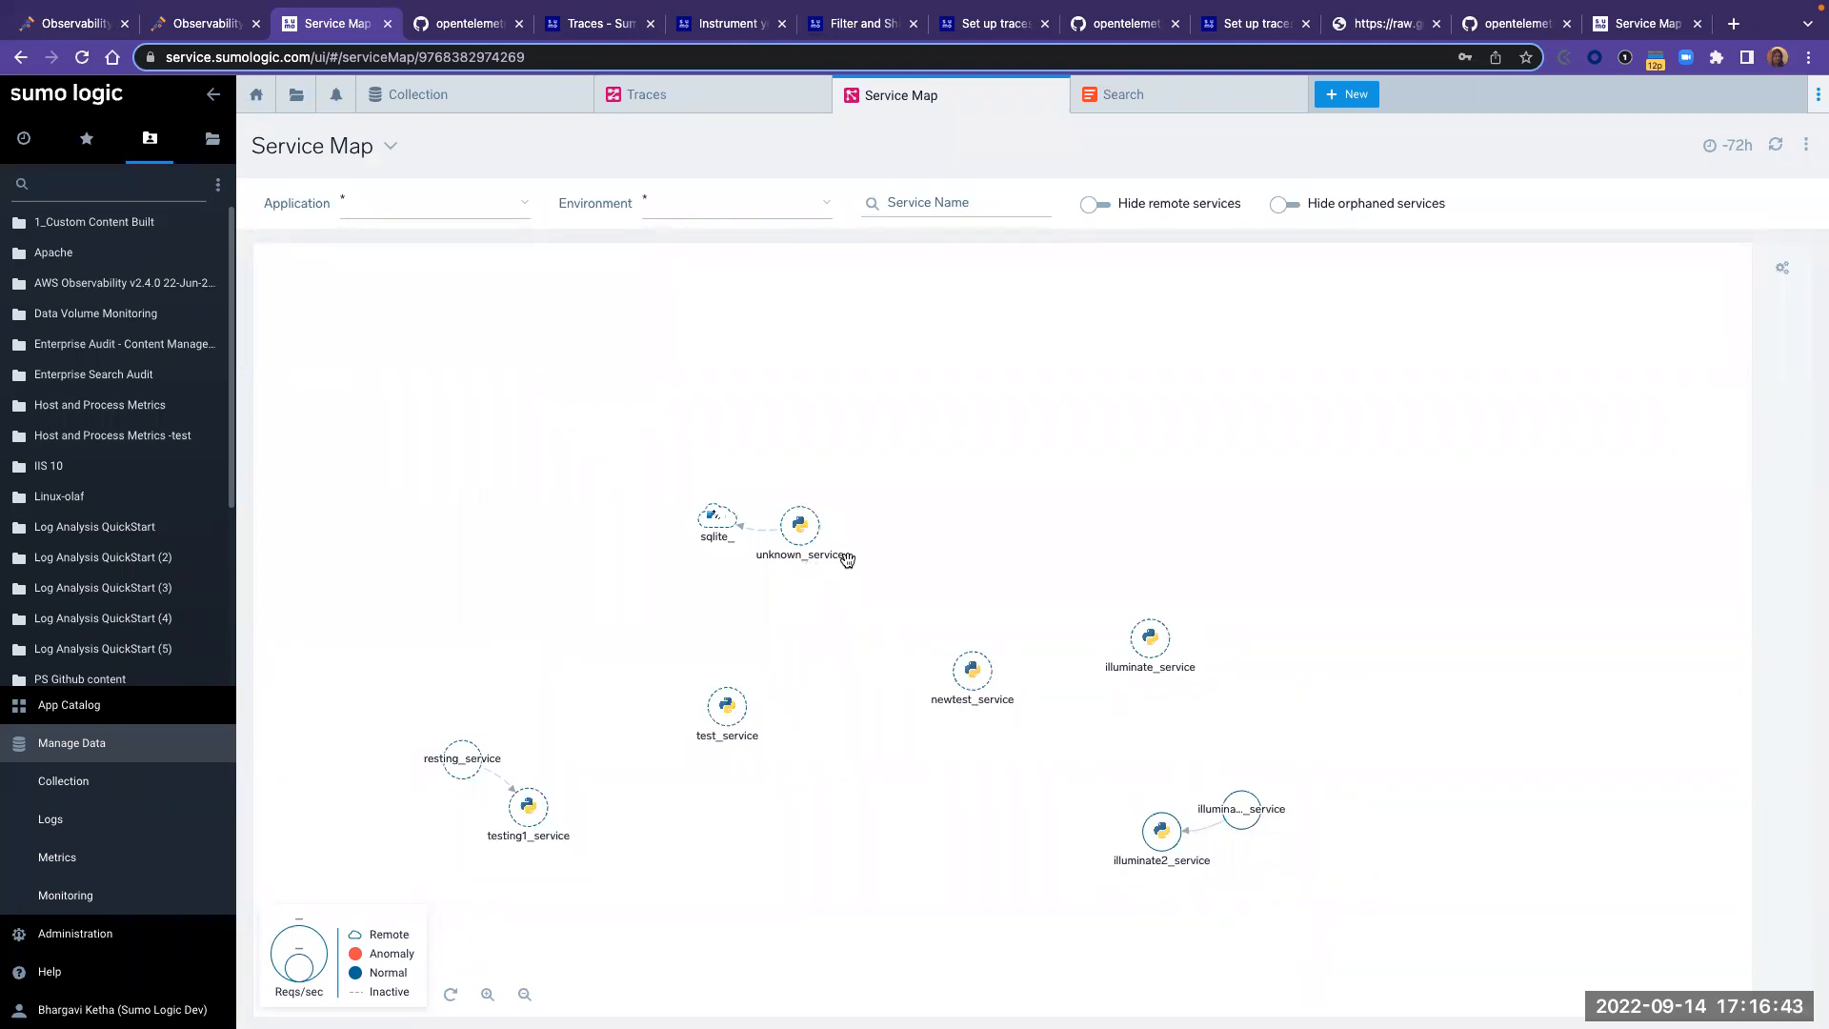
scroll(815, 560, up, 2)
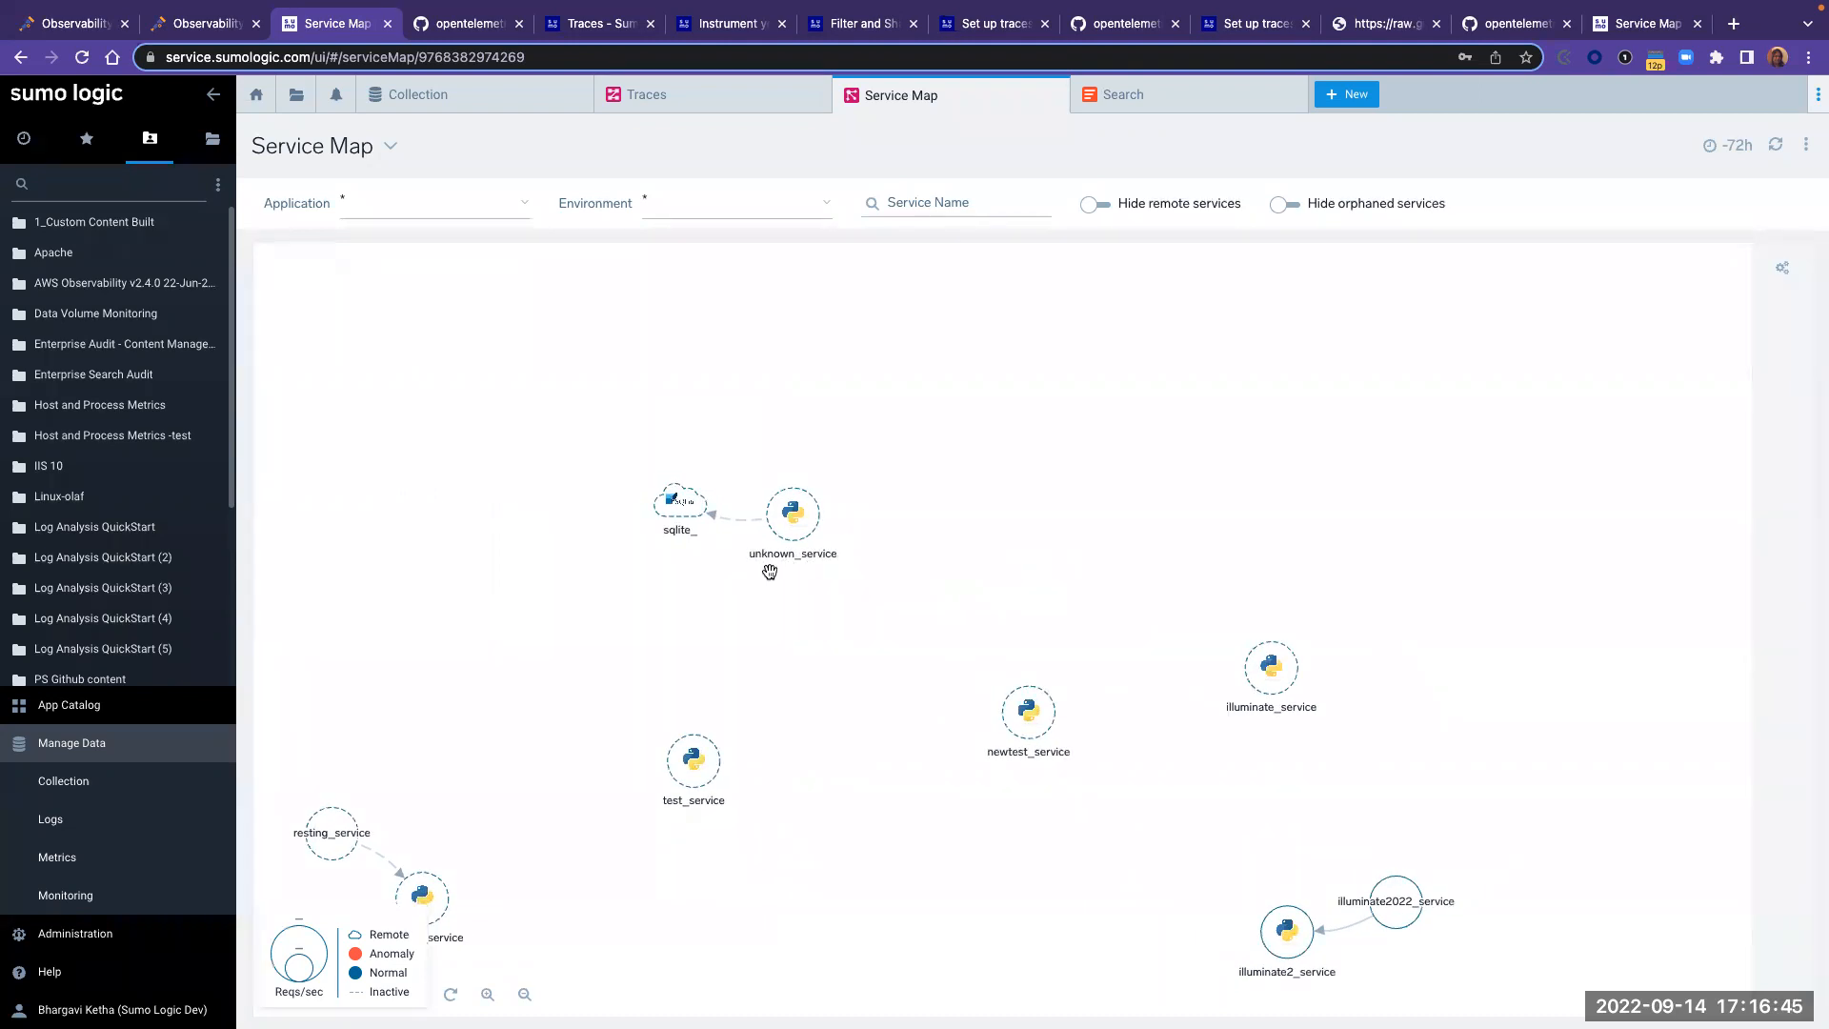
- Set the time range of the Traces view to Last 24 Hours and review the matching traces
click(634, 96)
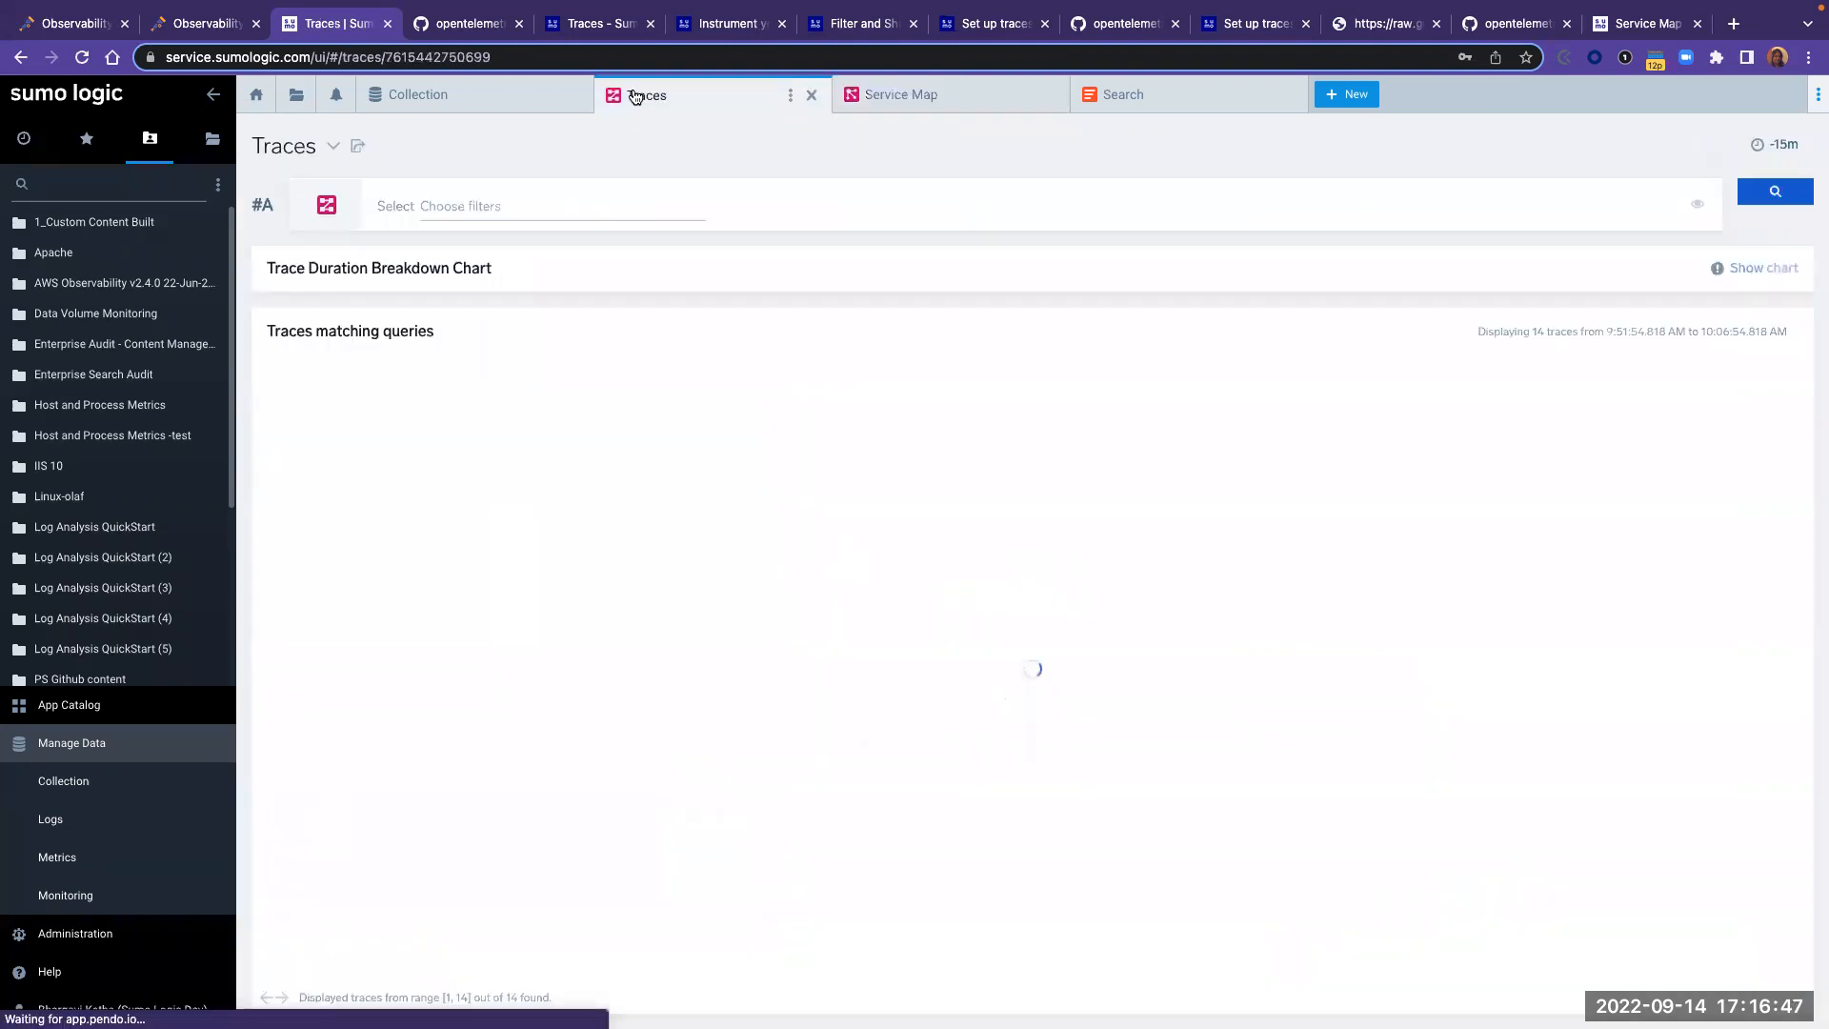
click(1789, 140)
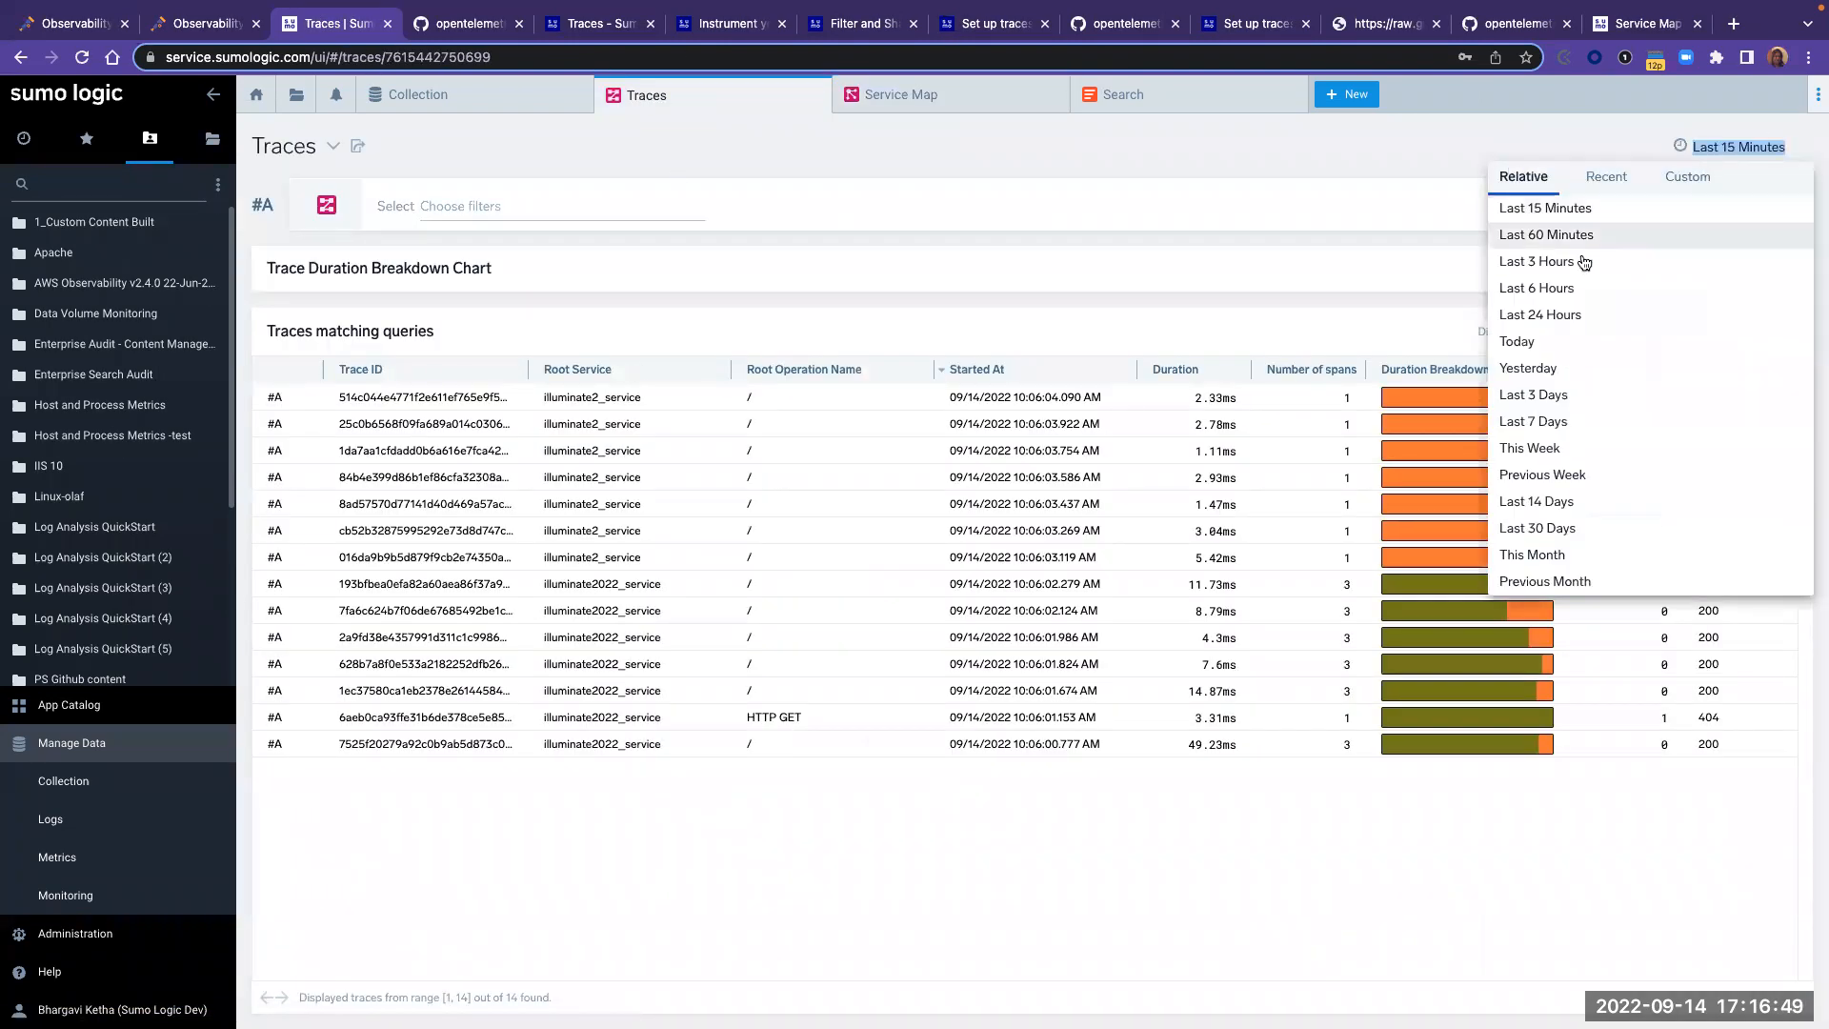
click(1553, 314)
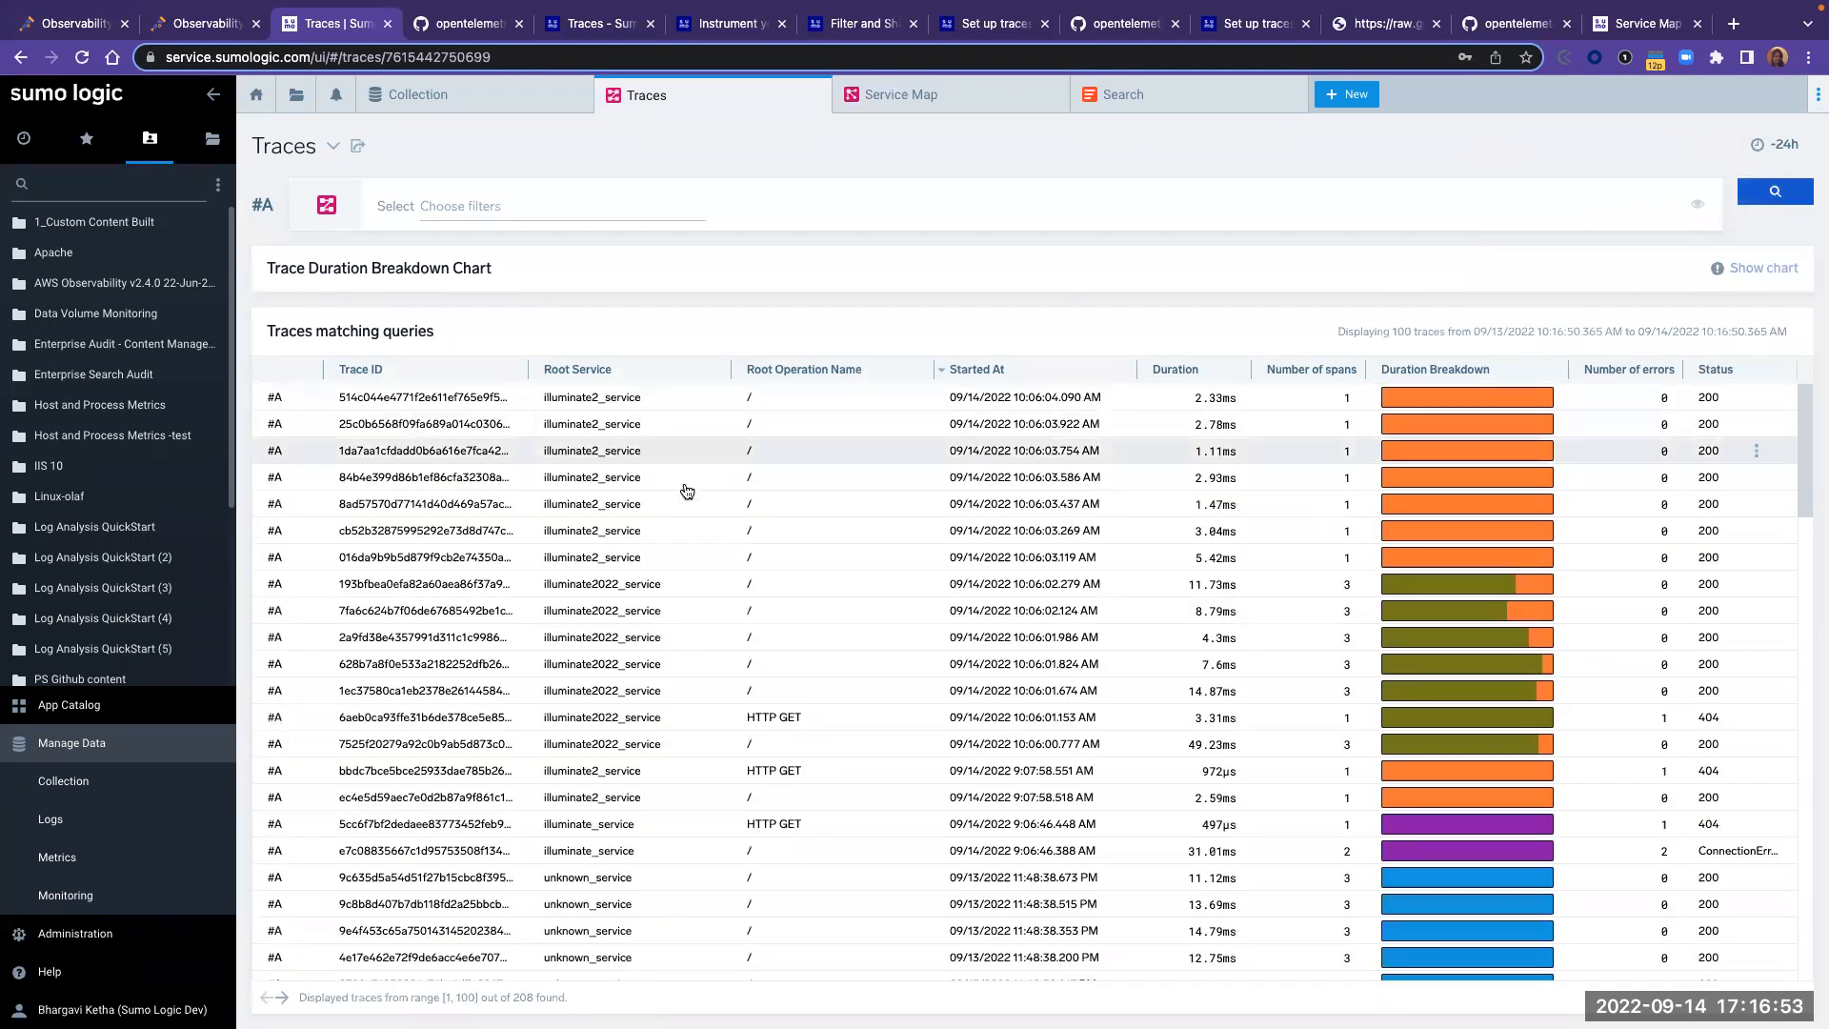
scroll(682, 490, down, 10)
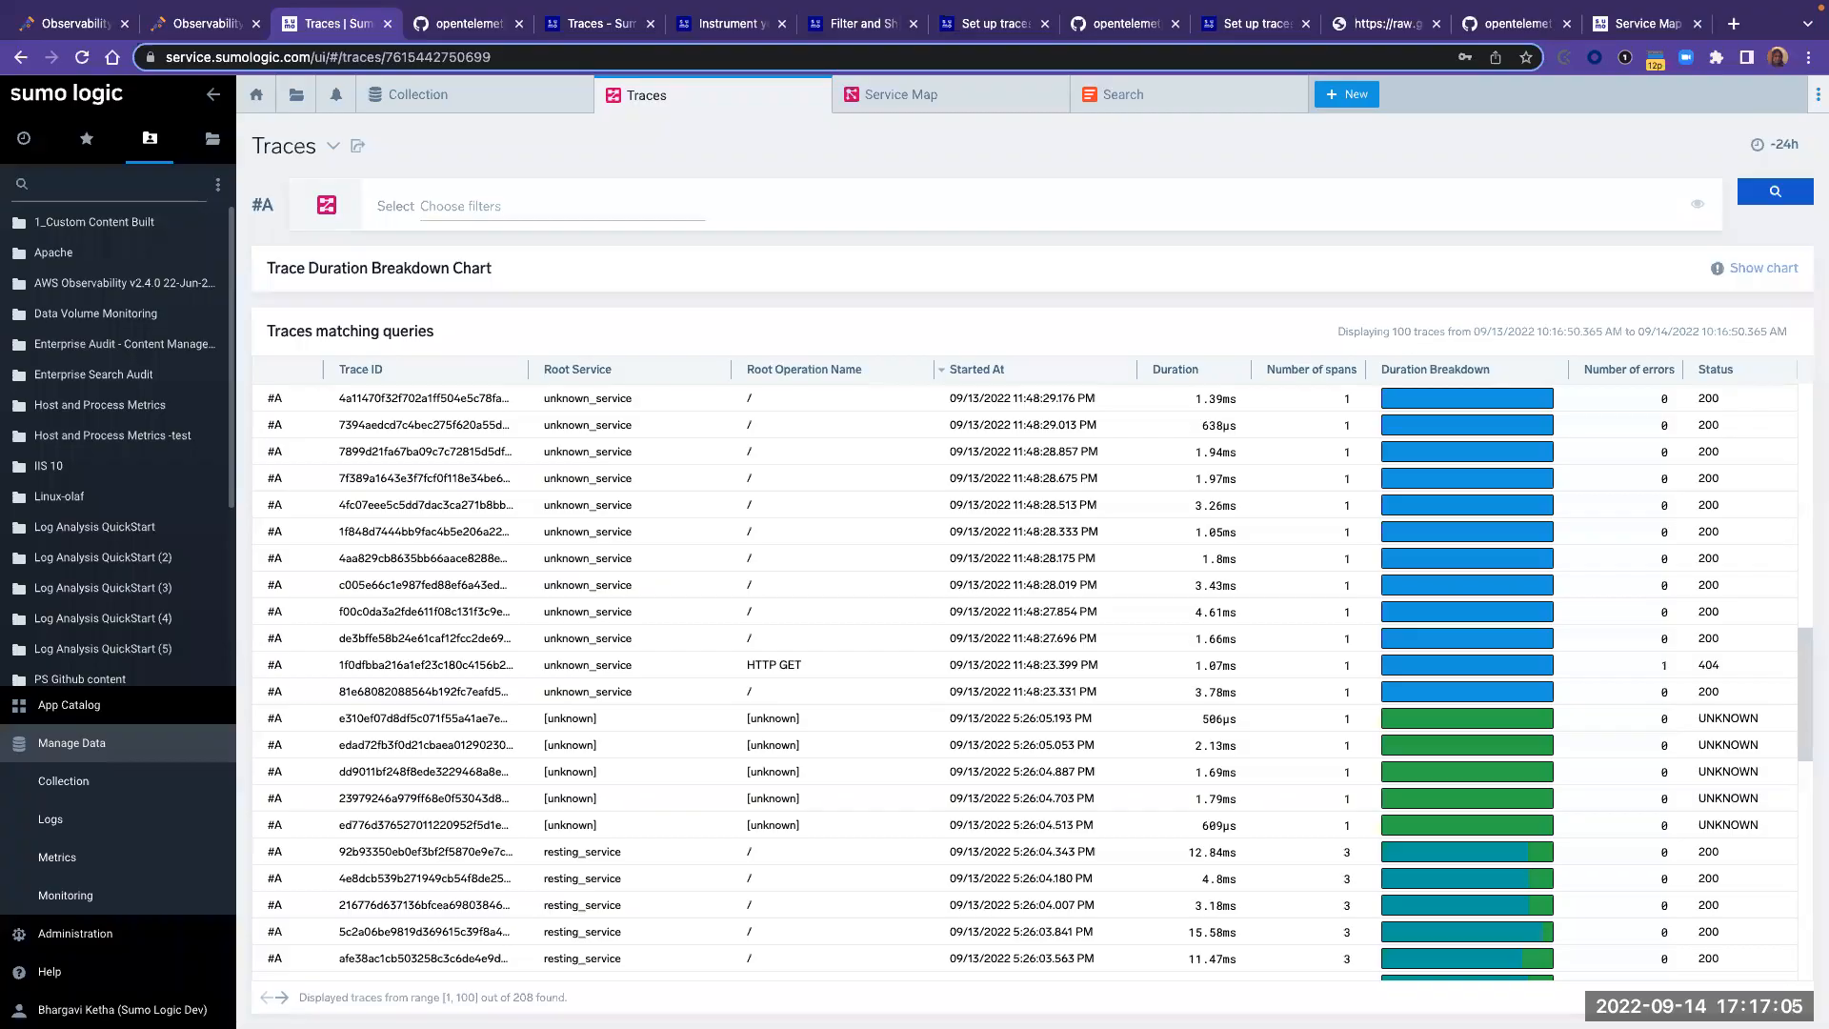
- Review the troubleshooting slides on checking that spans are generated, logging them to the console, and configuring the OTLP endpoint port
key(ctrl+Left)
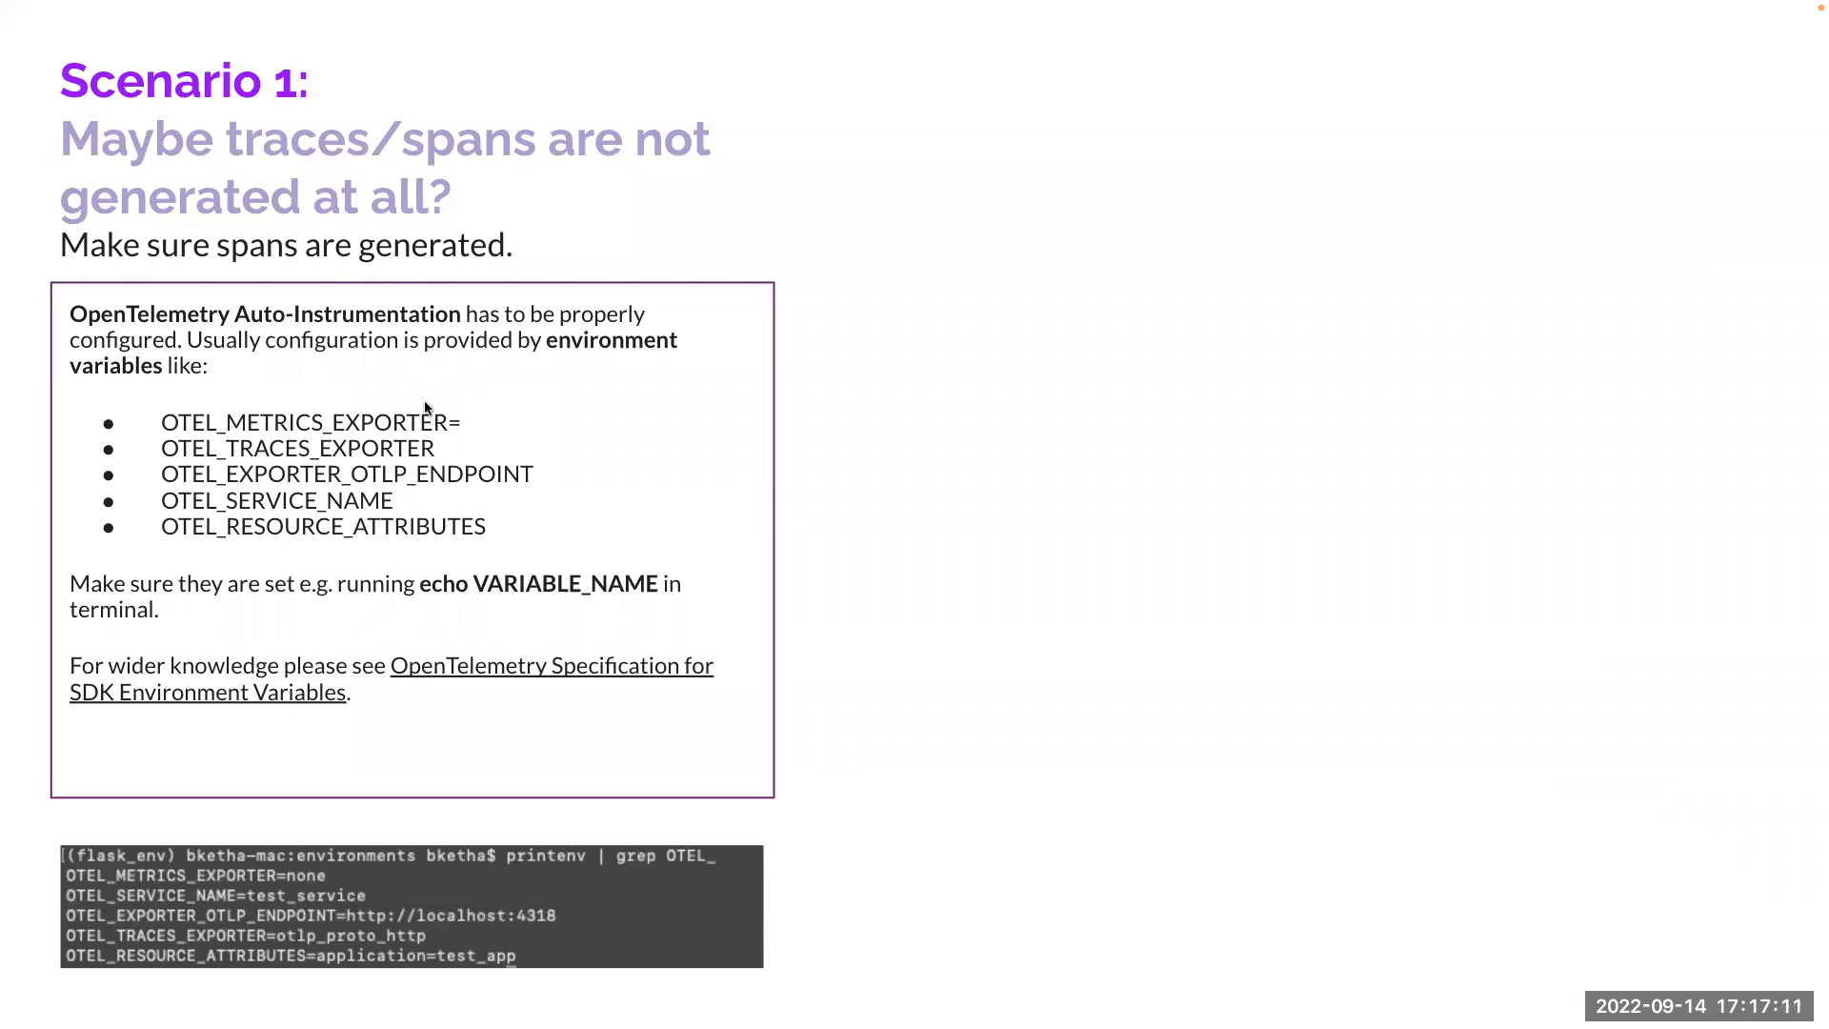
click(1248, 417)
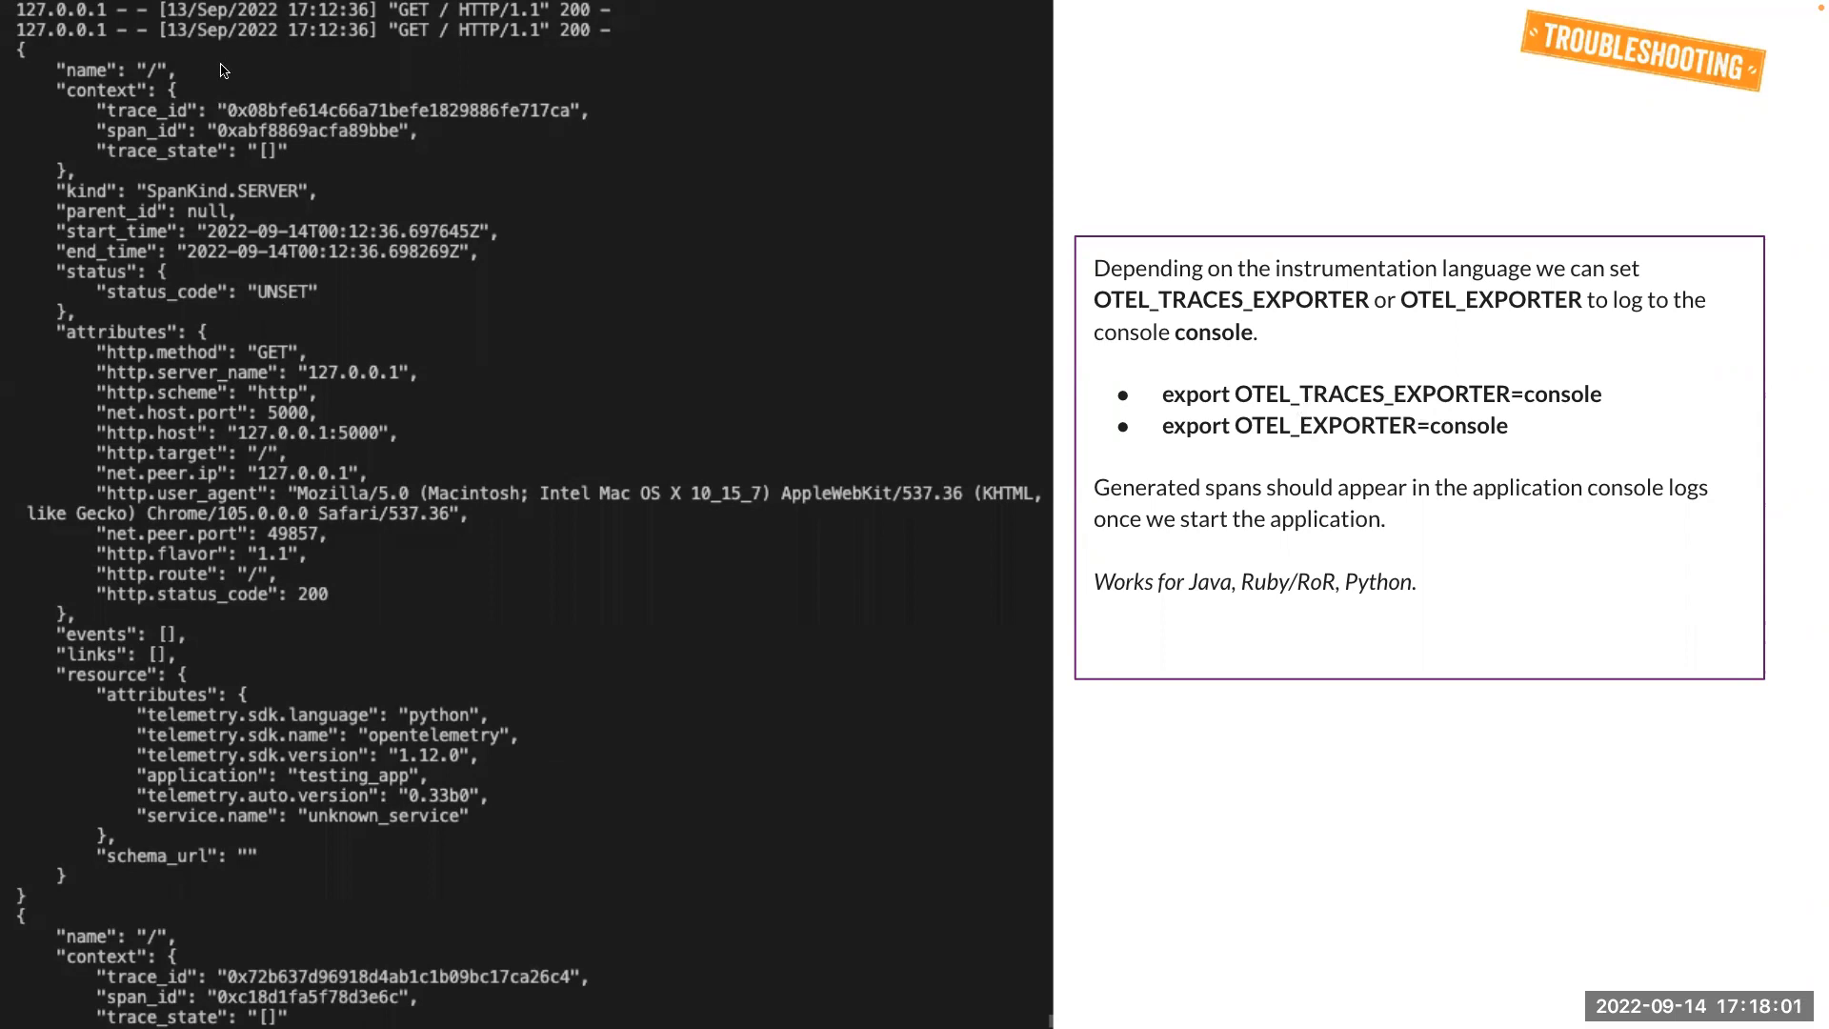
key(ctrl+Left)
click(1689, 164)
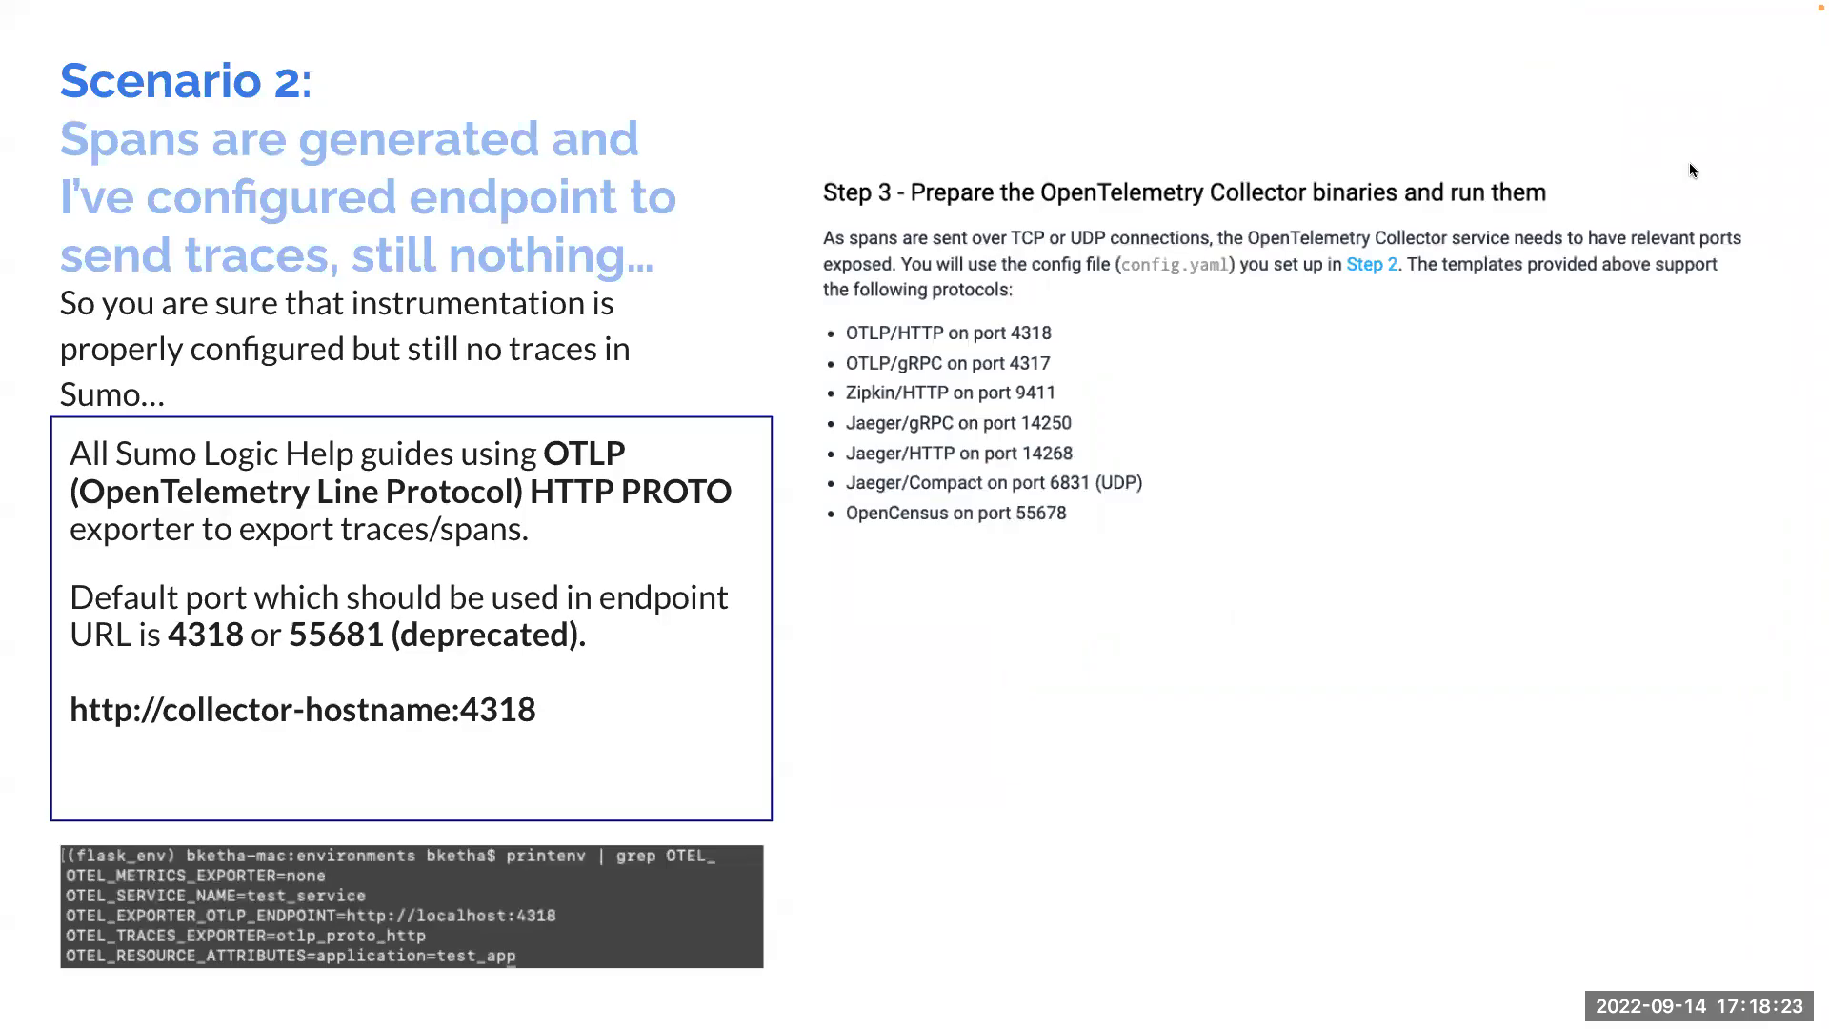
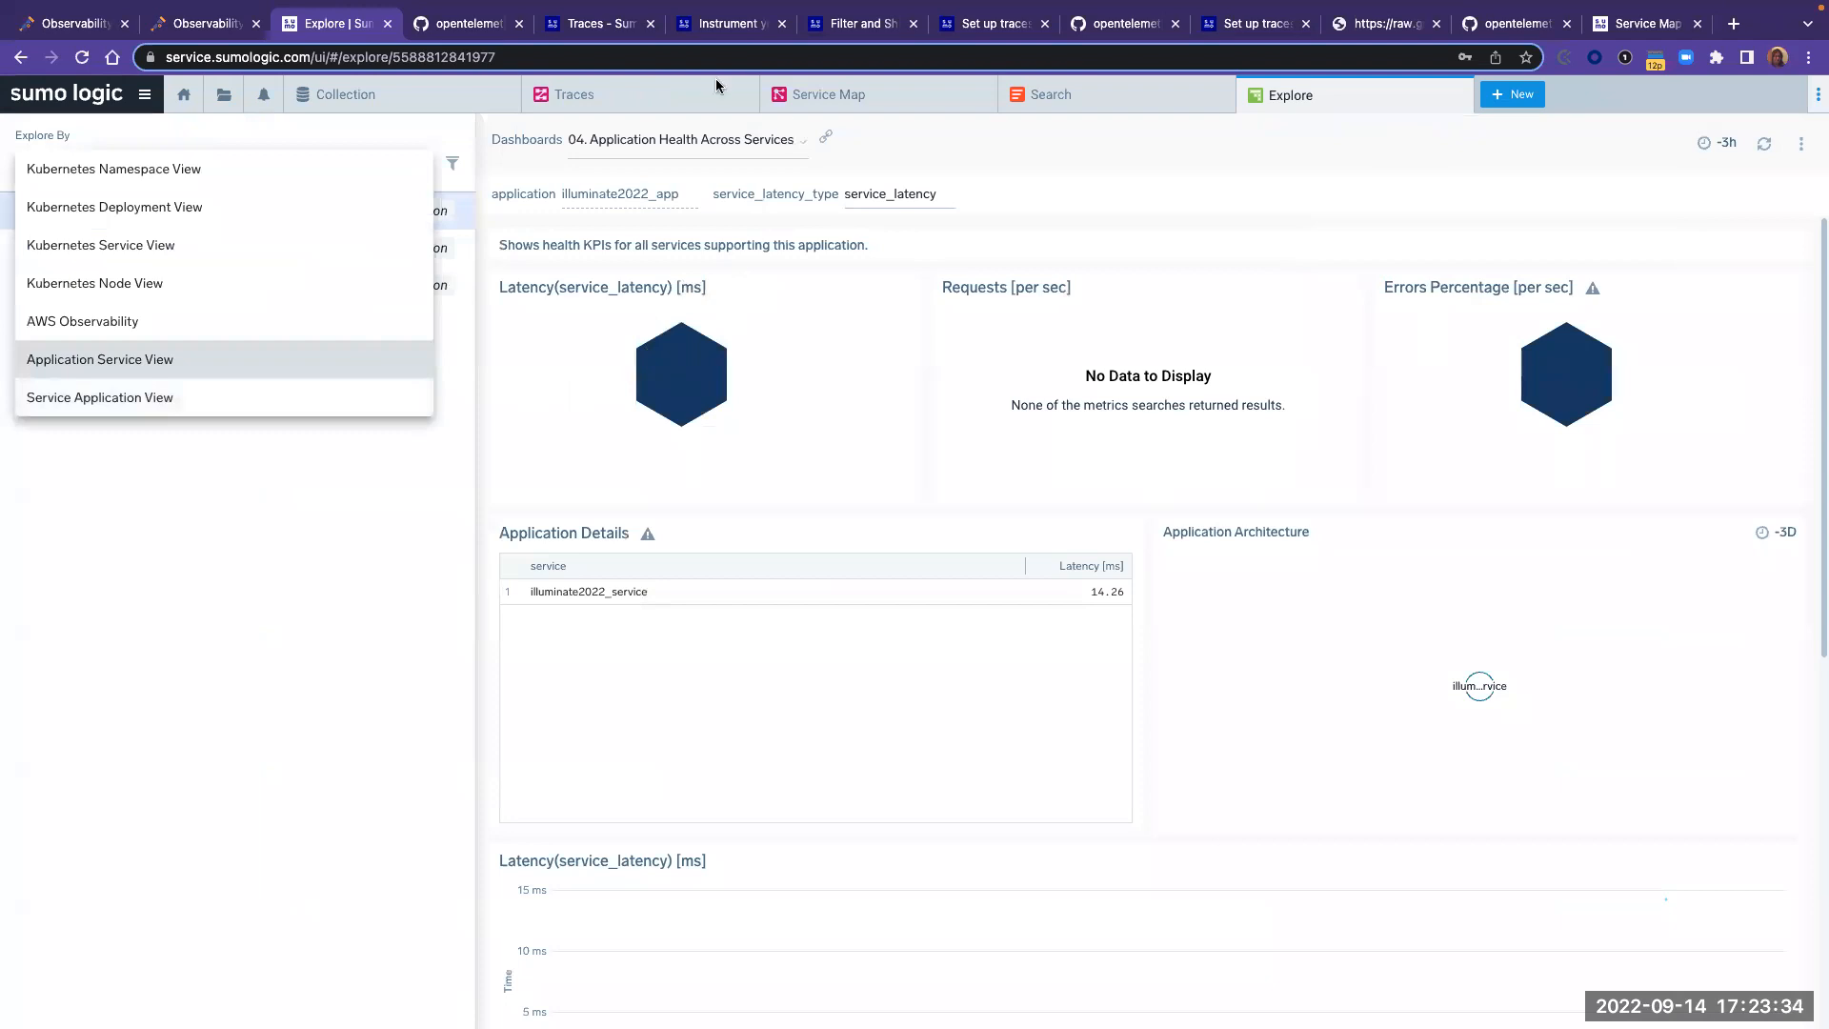
- Explore illuminate2022_service in Service Application View, and expand illuminate2022_app and its service in Application Service View
click(180, 403)
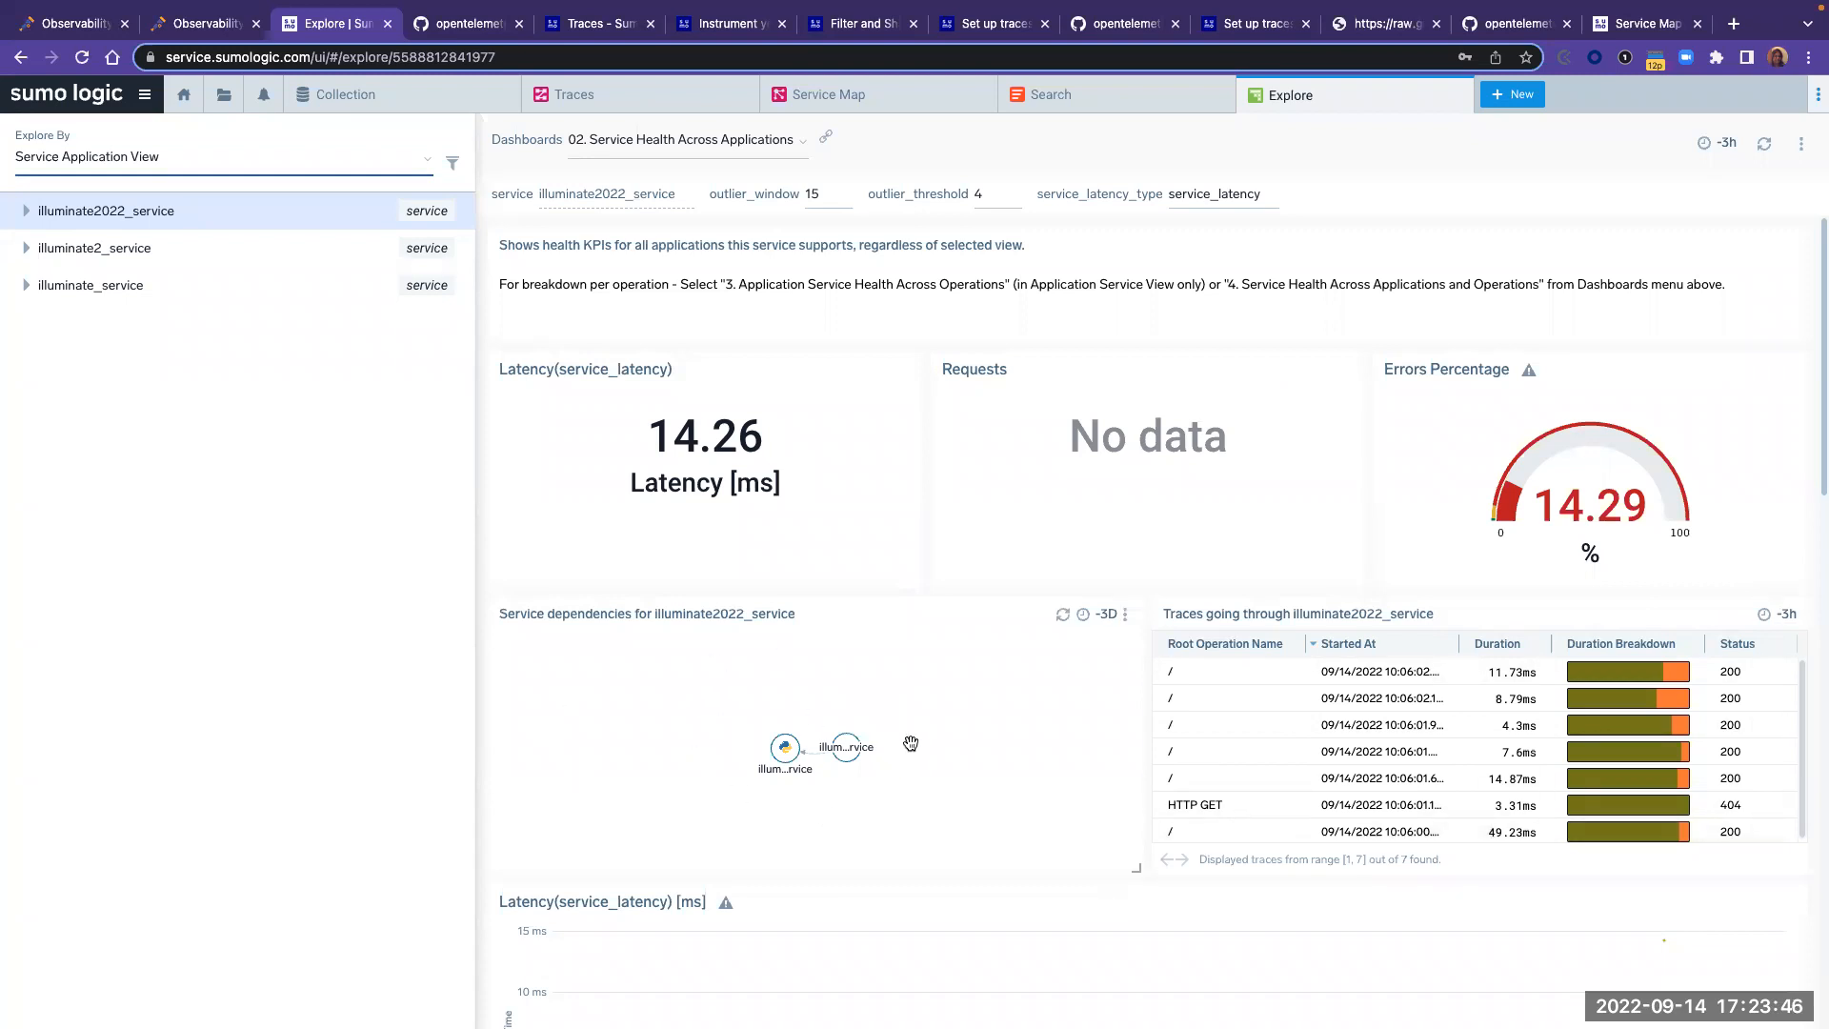
click(27, 210)
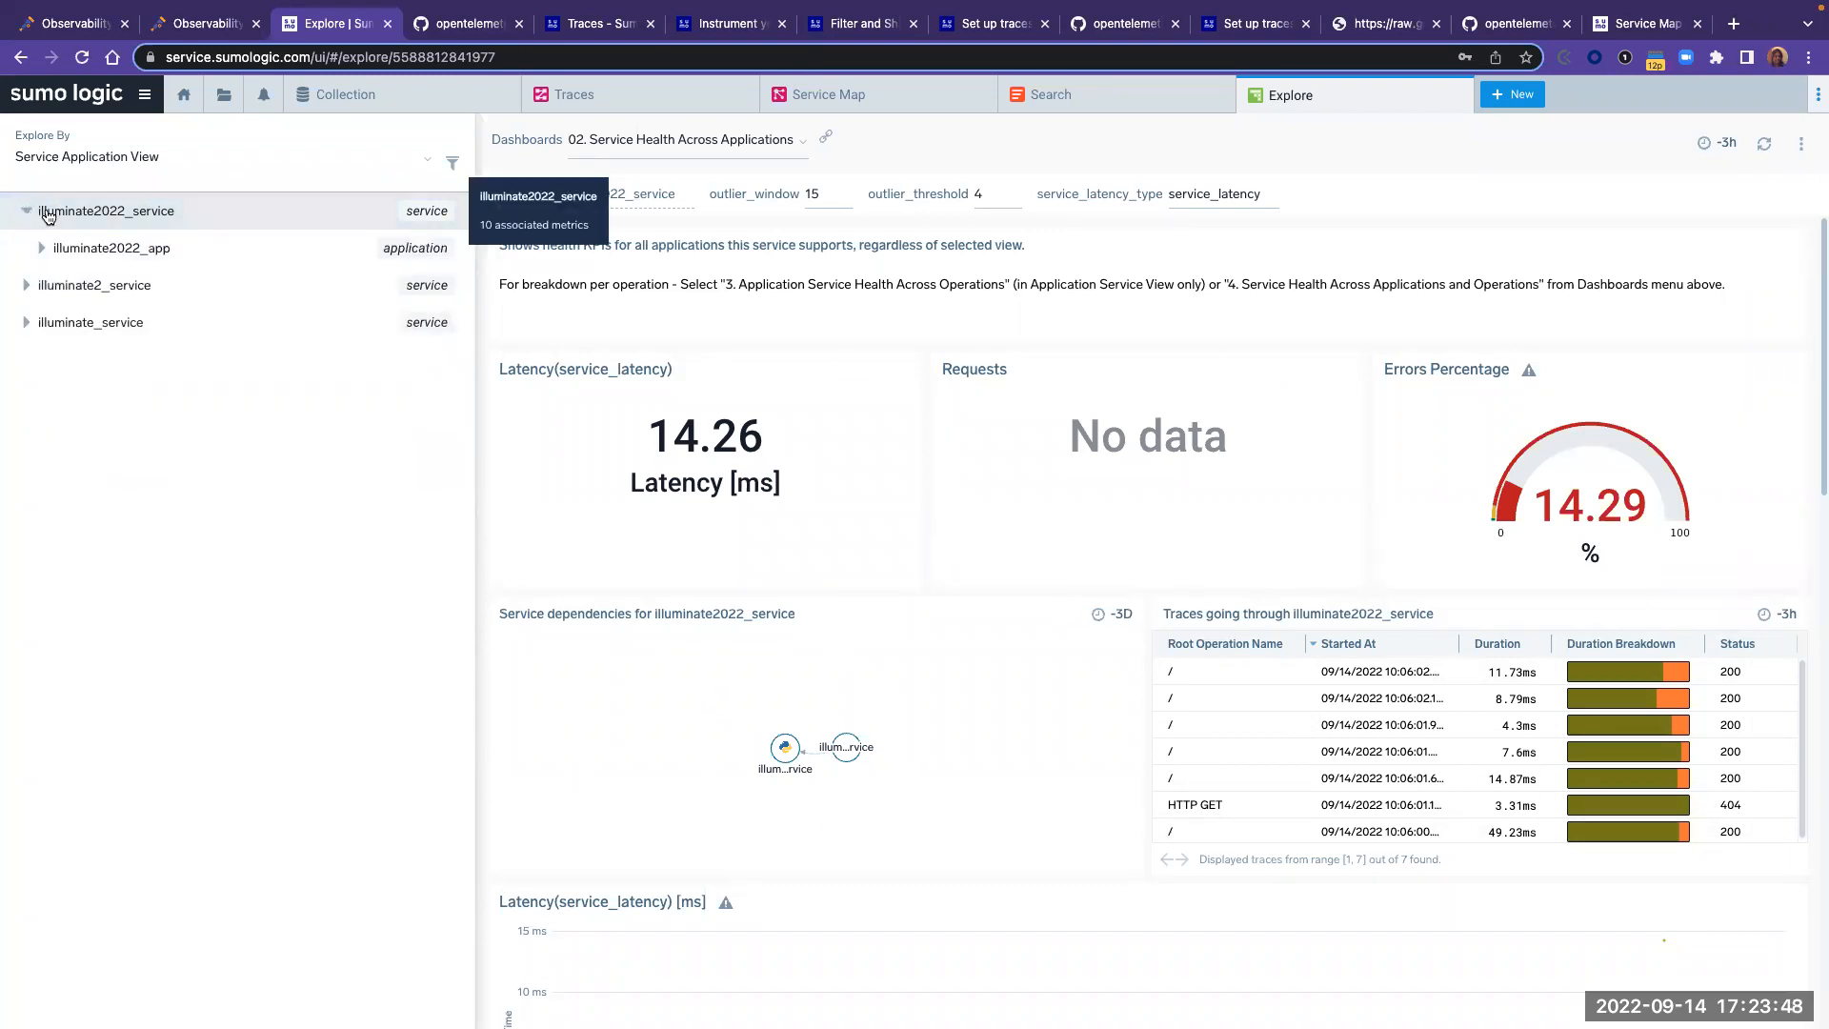
click(391, 164)
click(133, 360)
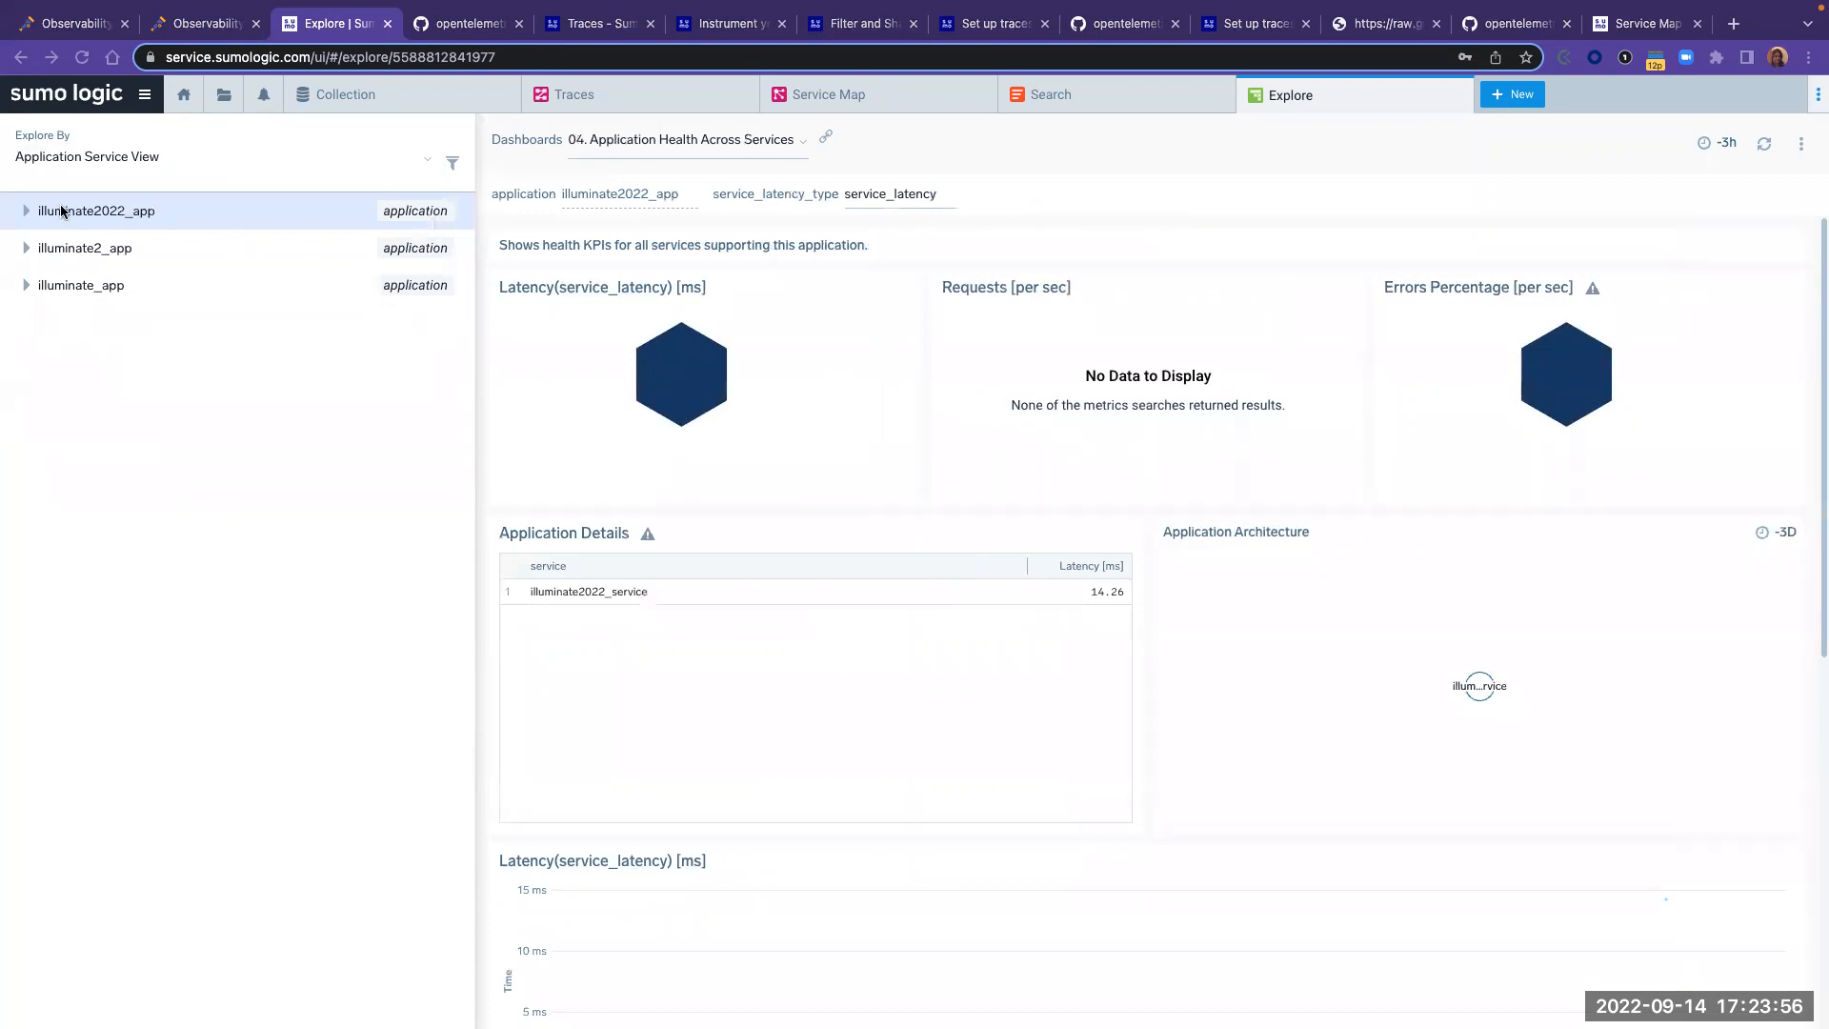
click(27, 213)
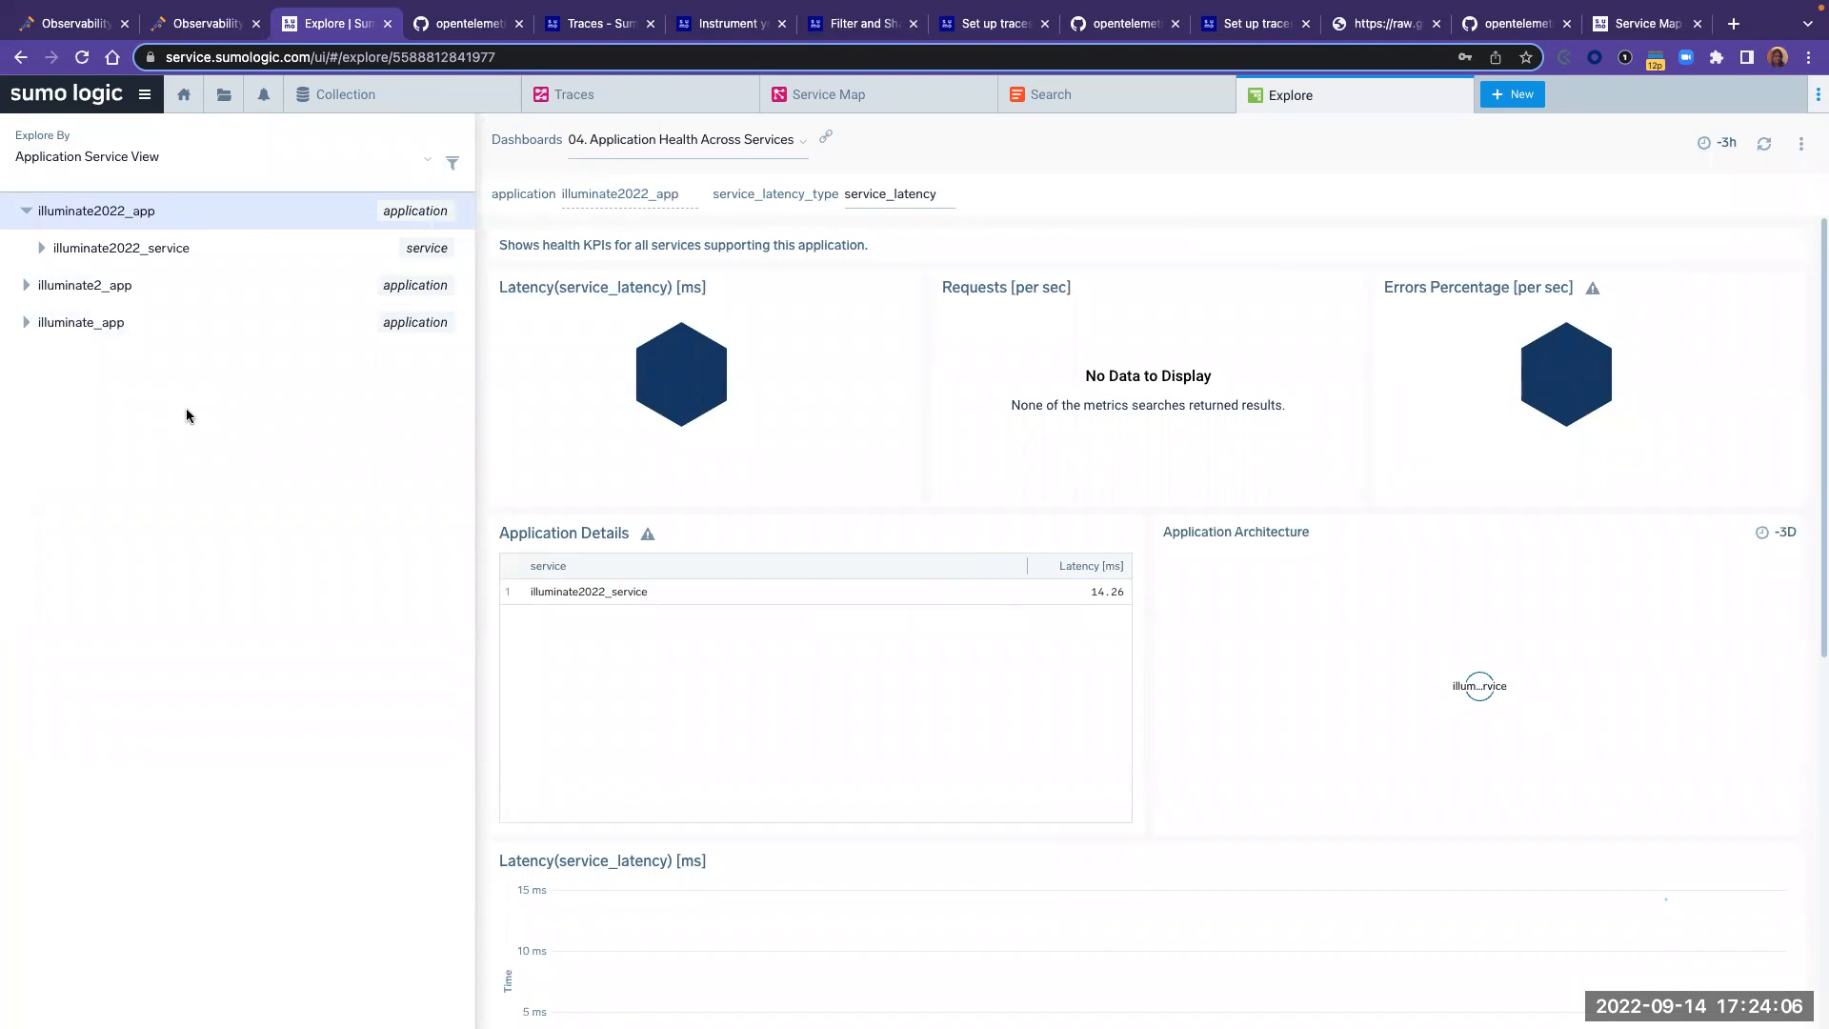
click(39, 249)
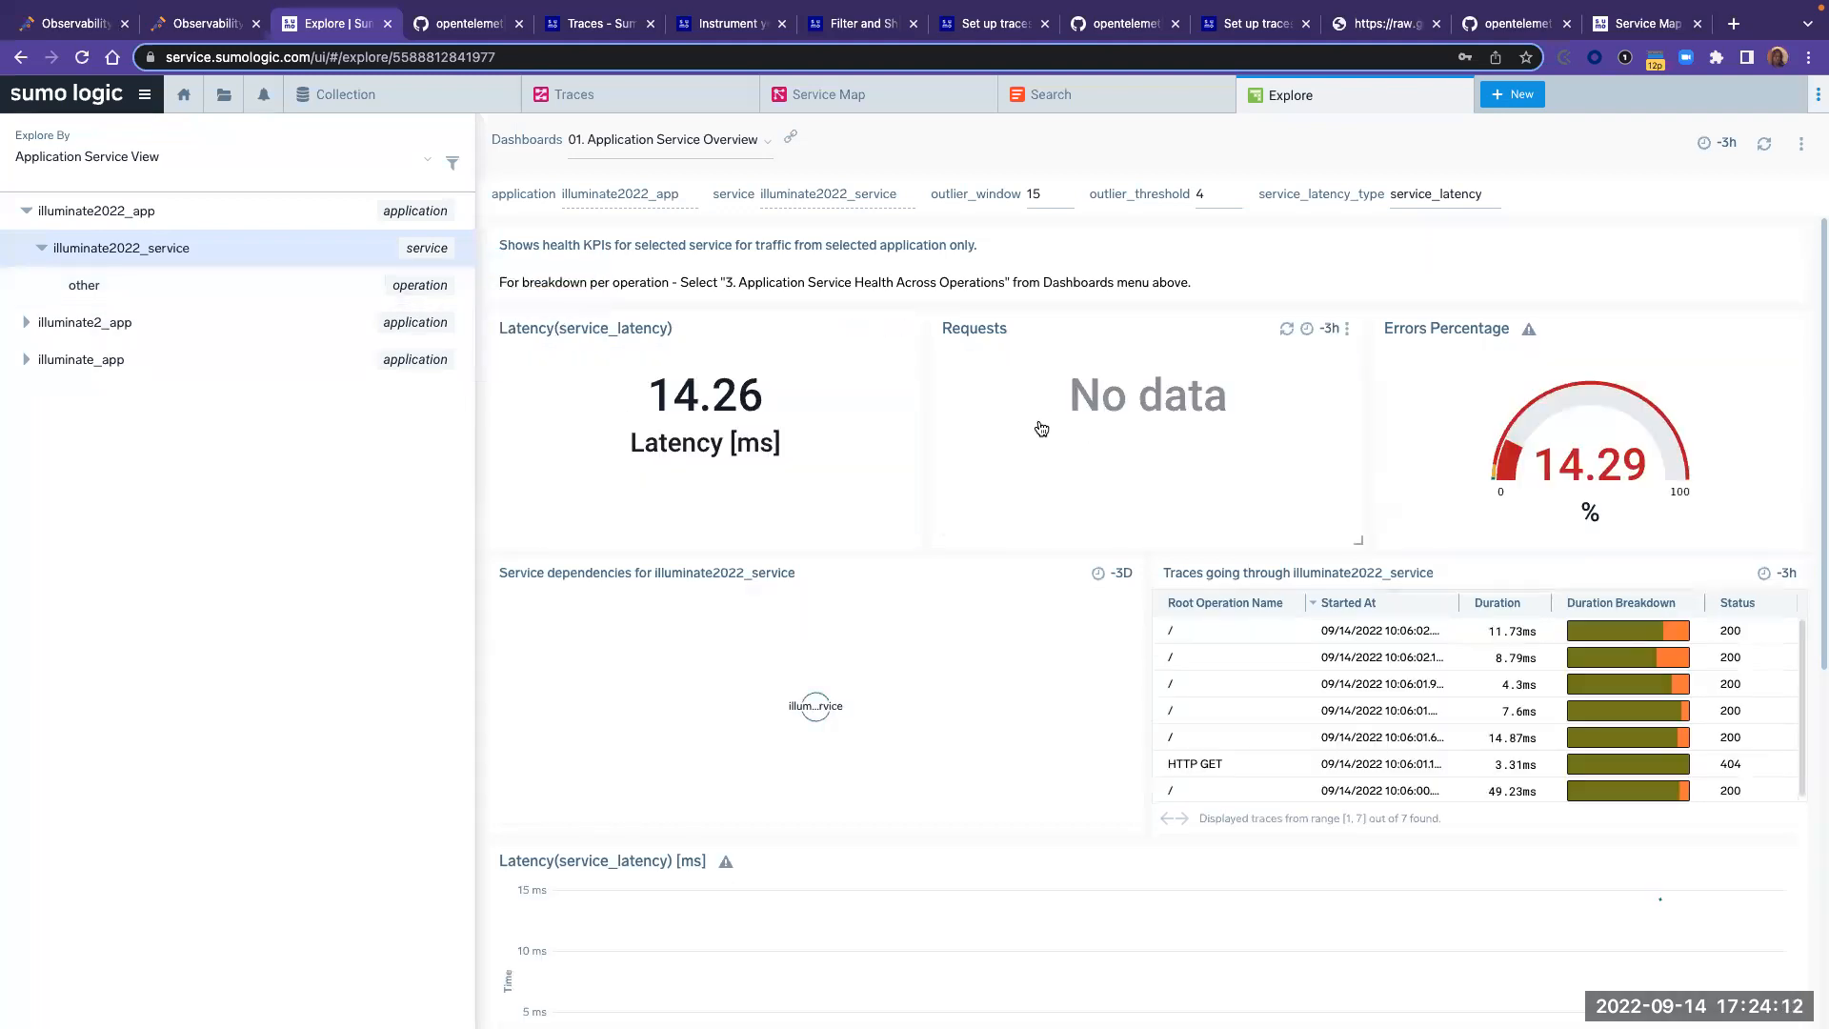
- Open the Latency(service_latency) panel as a metrics query and inspect its _contentType=metricfromtrace, application and service filters
click(904, 329)
click(932, 360)
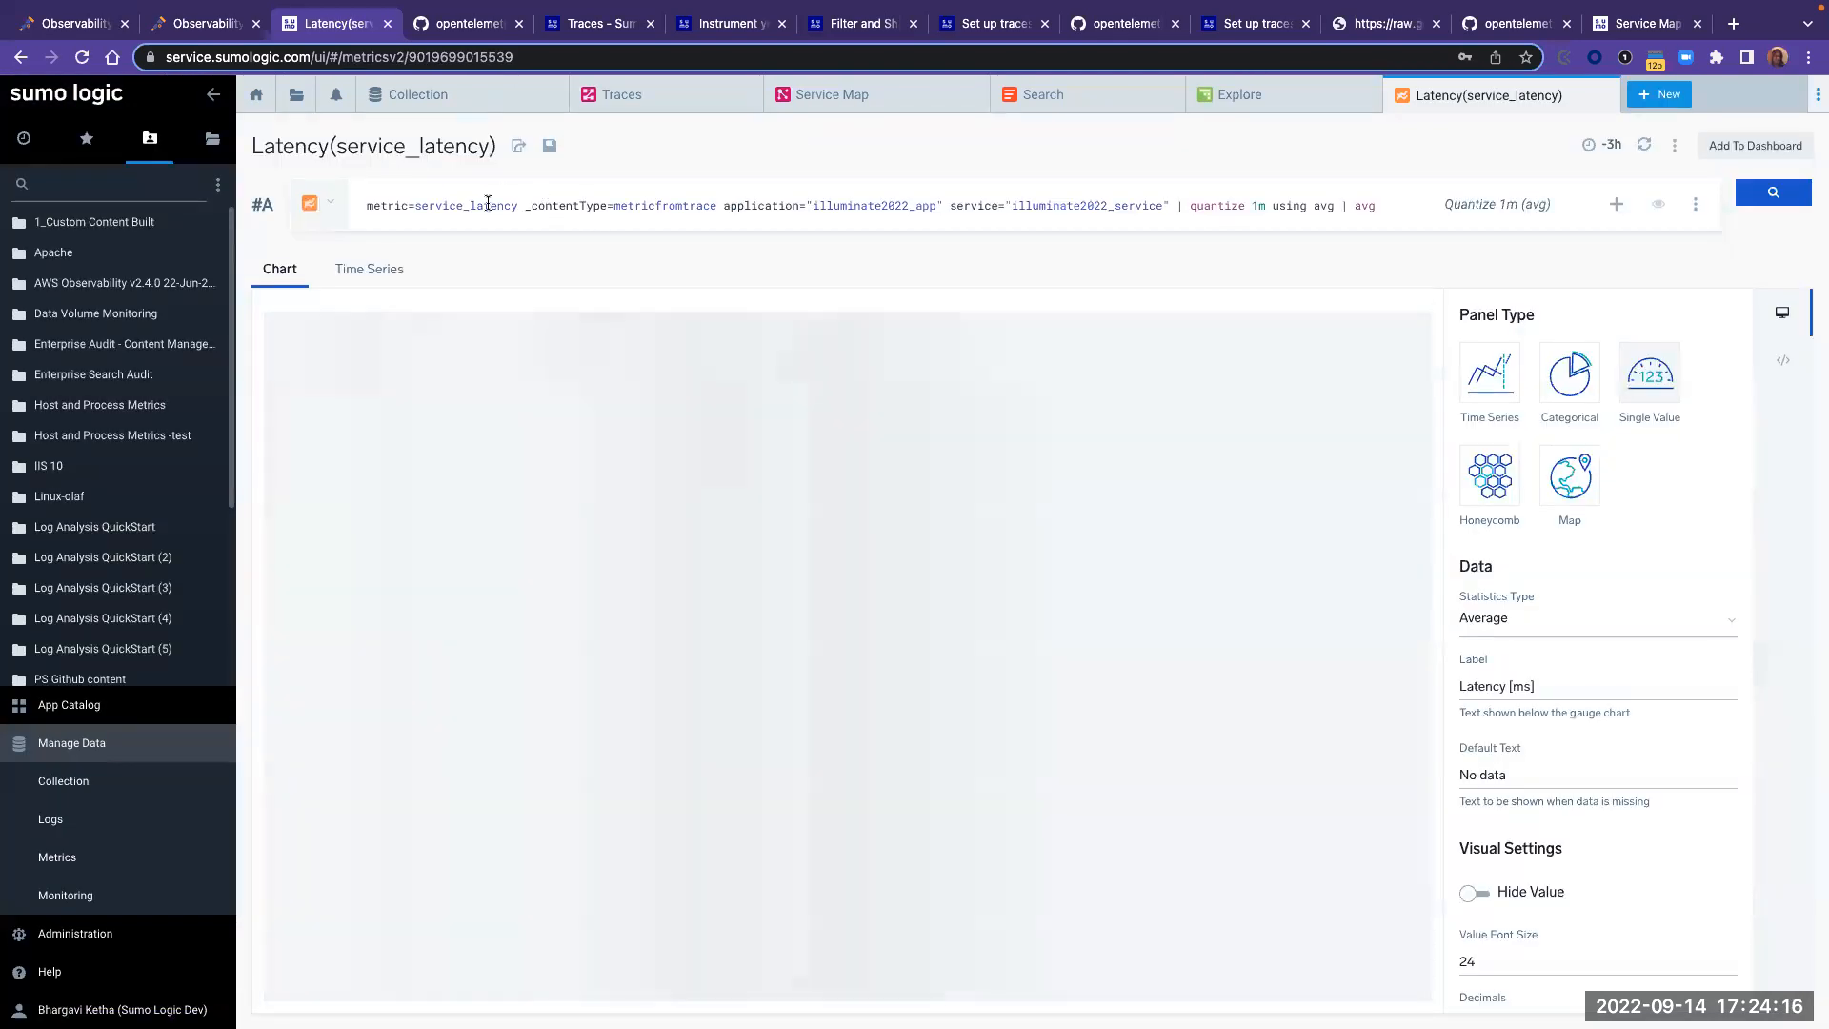
drag(715, 208, 526, 204)
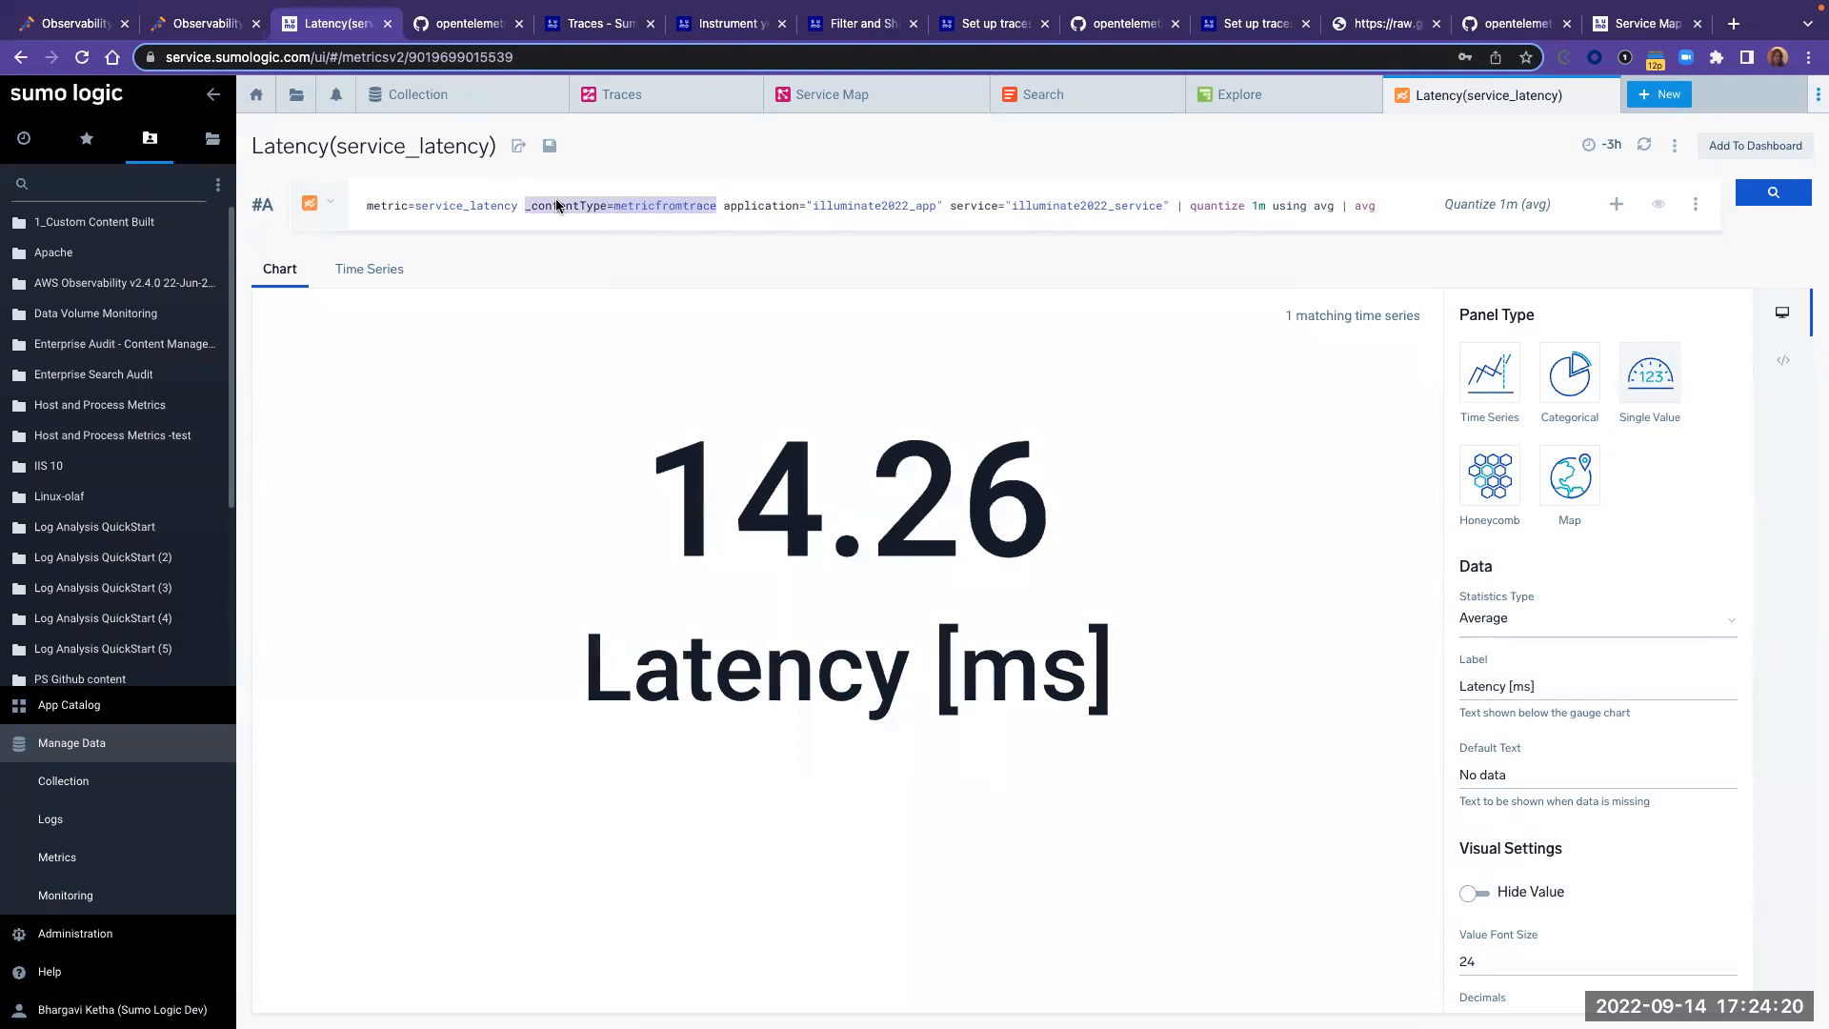
double_click(863, 207)
double_click(747, 205)
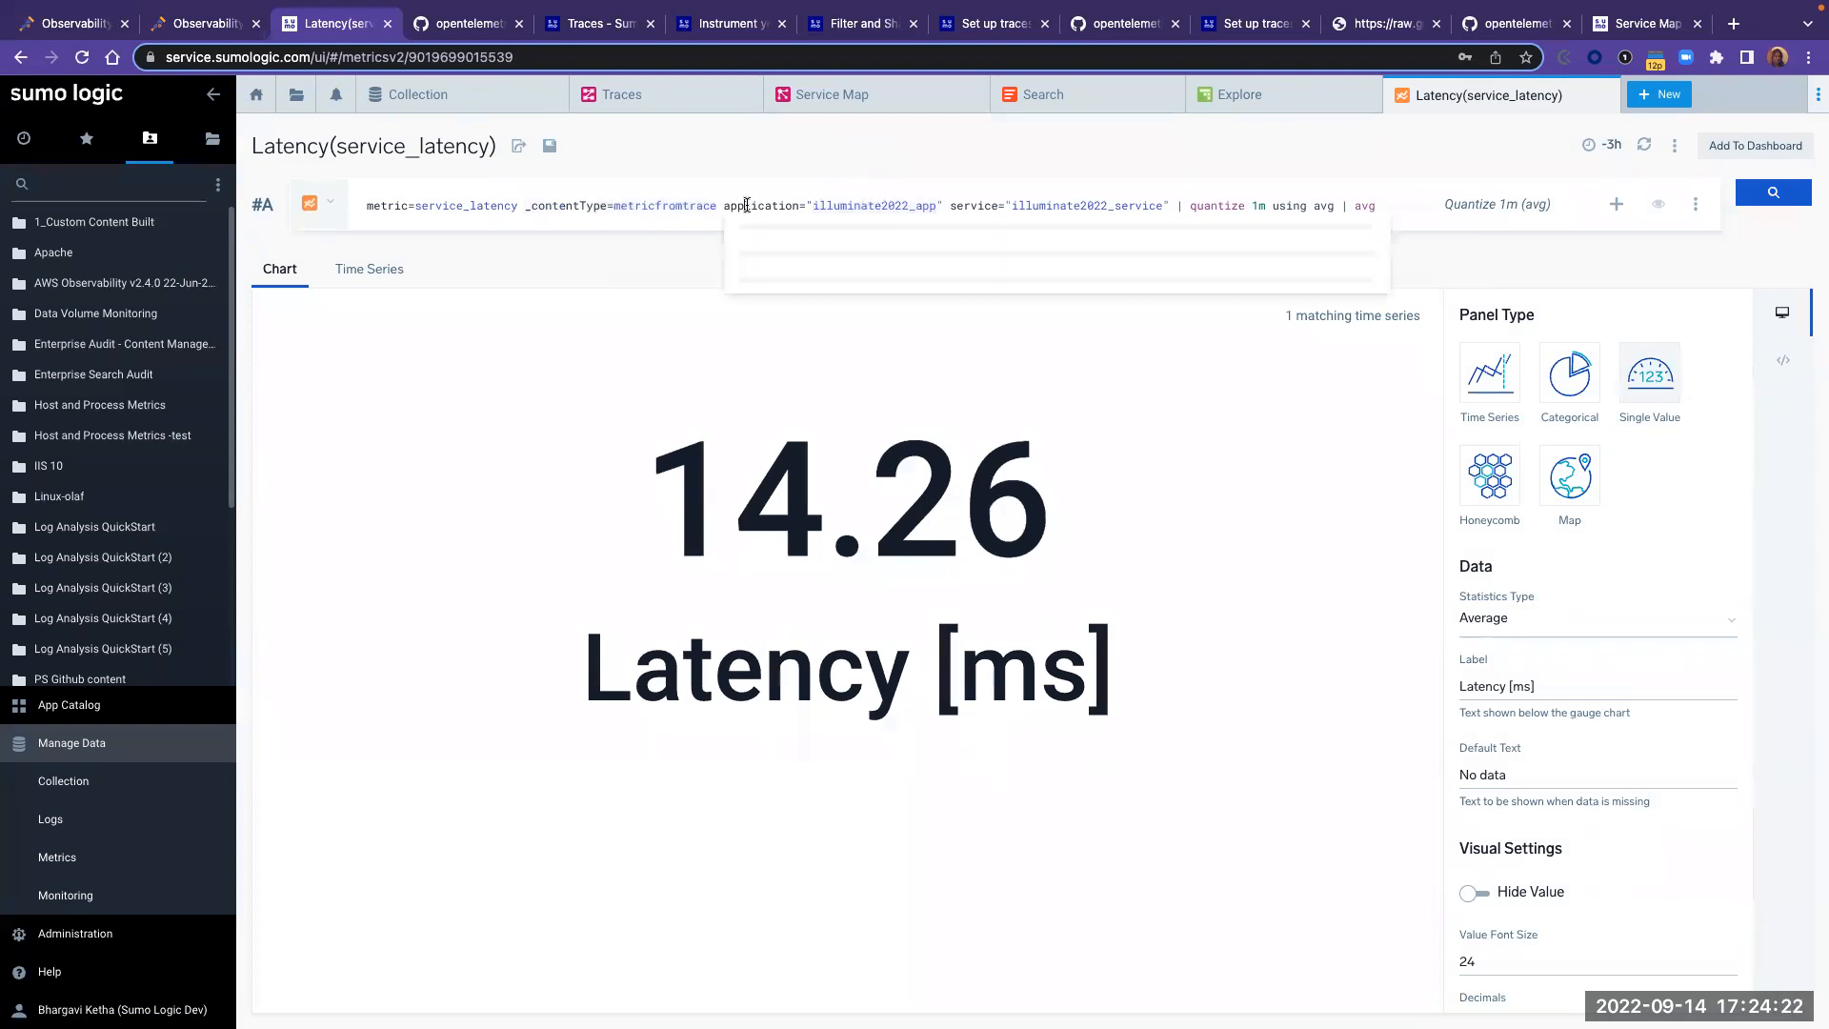
double_click(985, 206)
double_click(1057, 206)
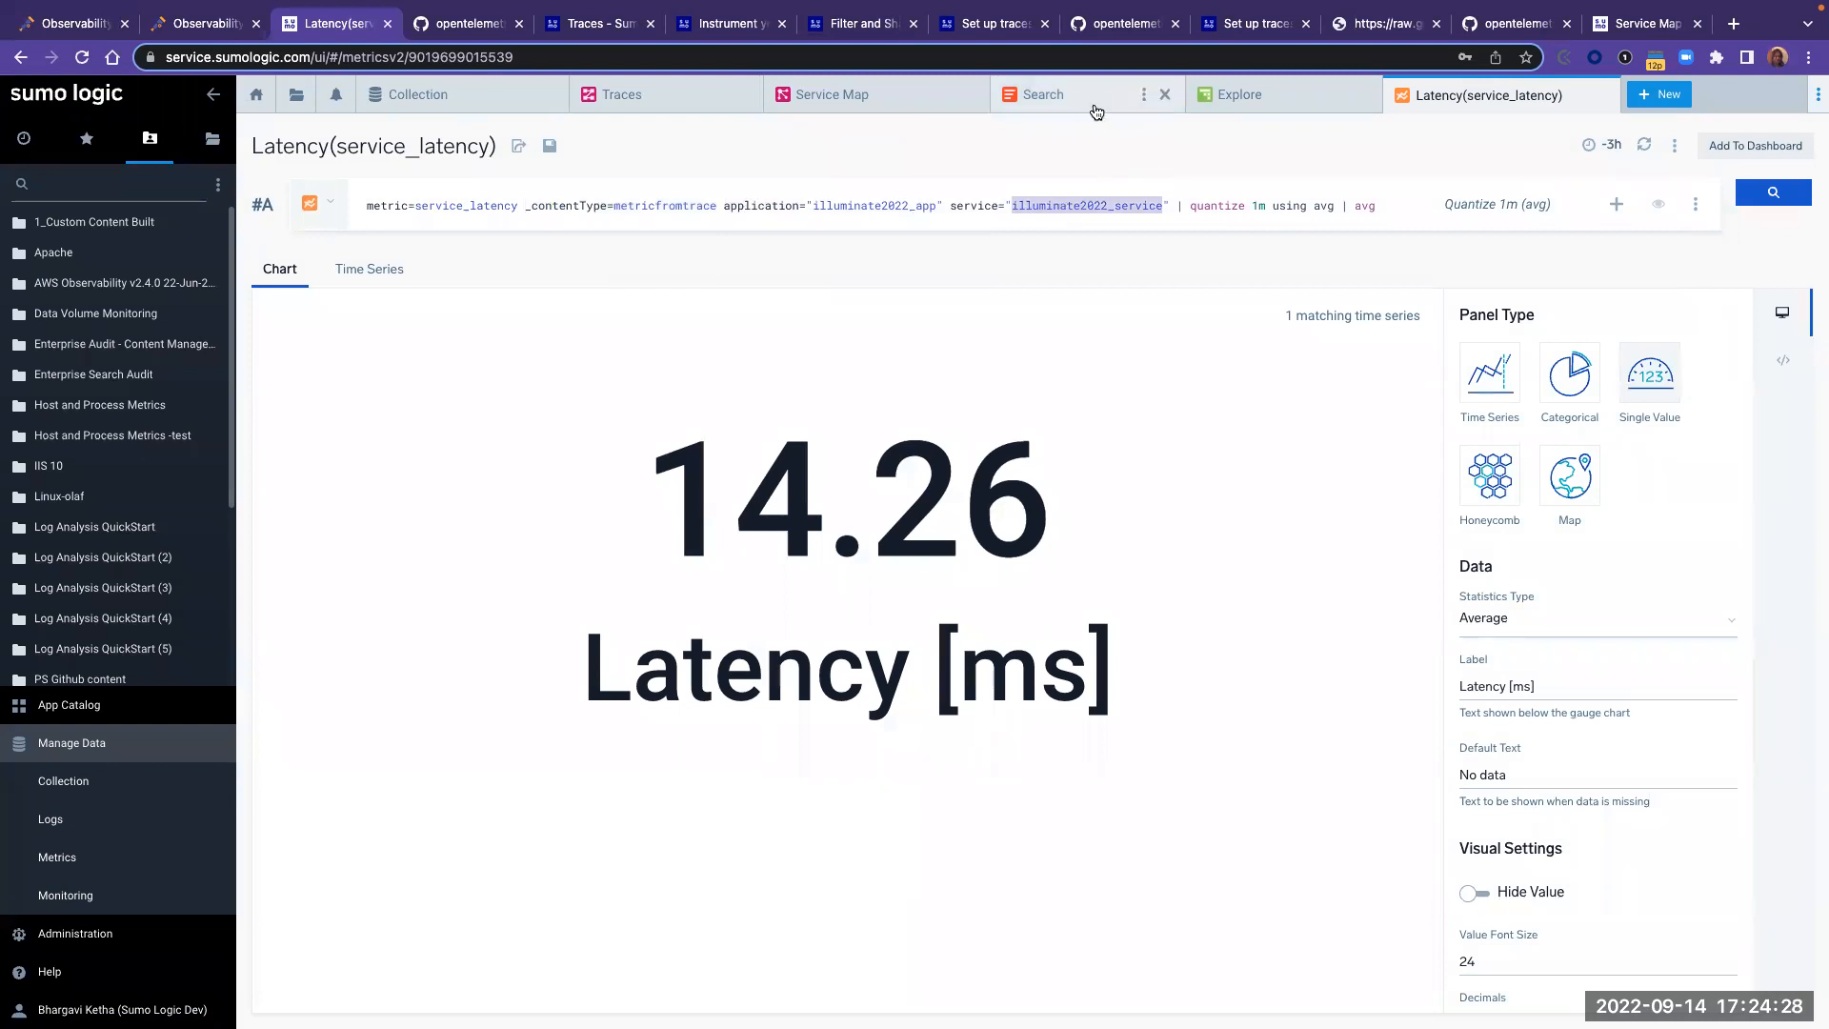
- Return to Explore and review the latency, requests, errors and traces panels of the illuminate2022_service dashboard
click(1666, 95)
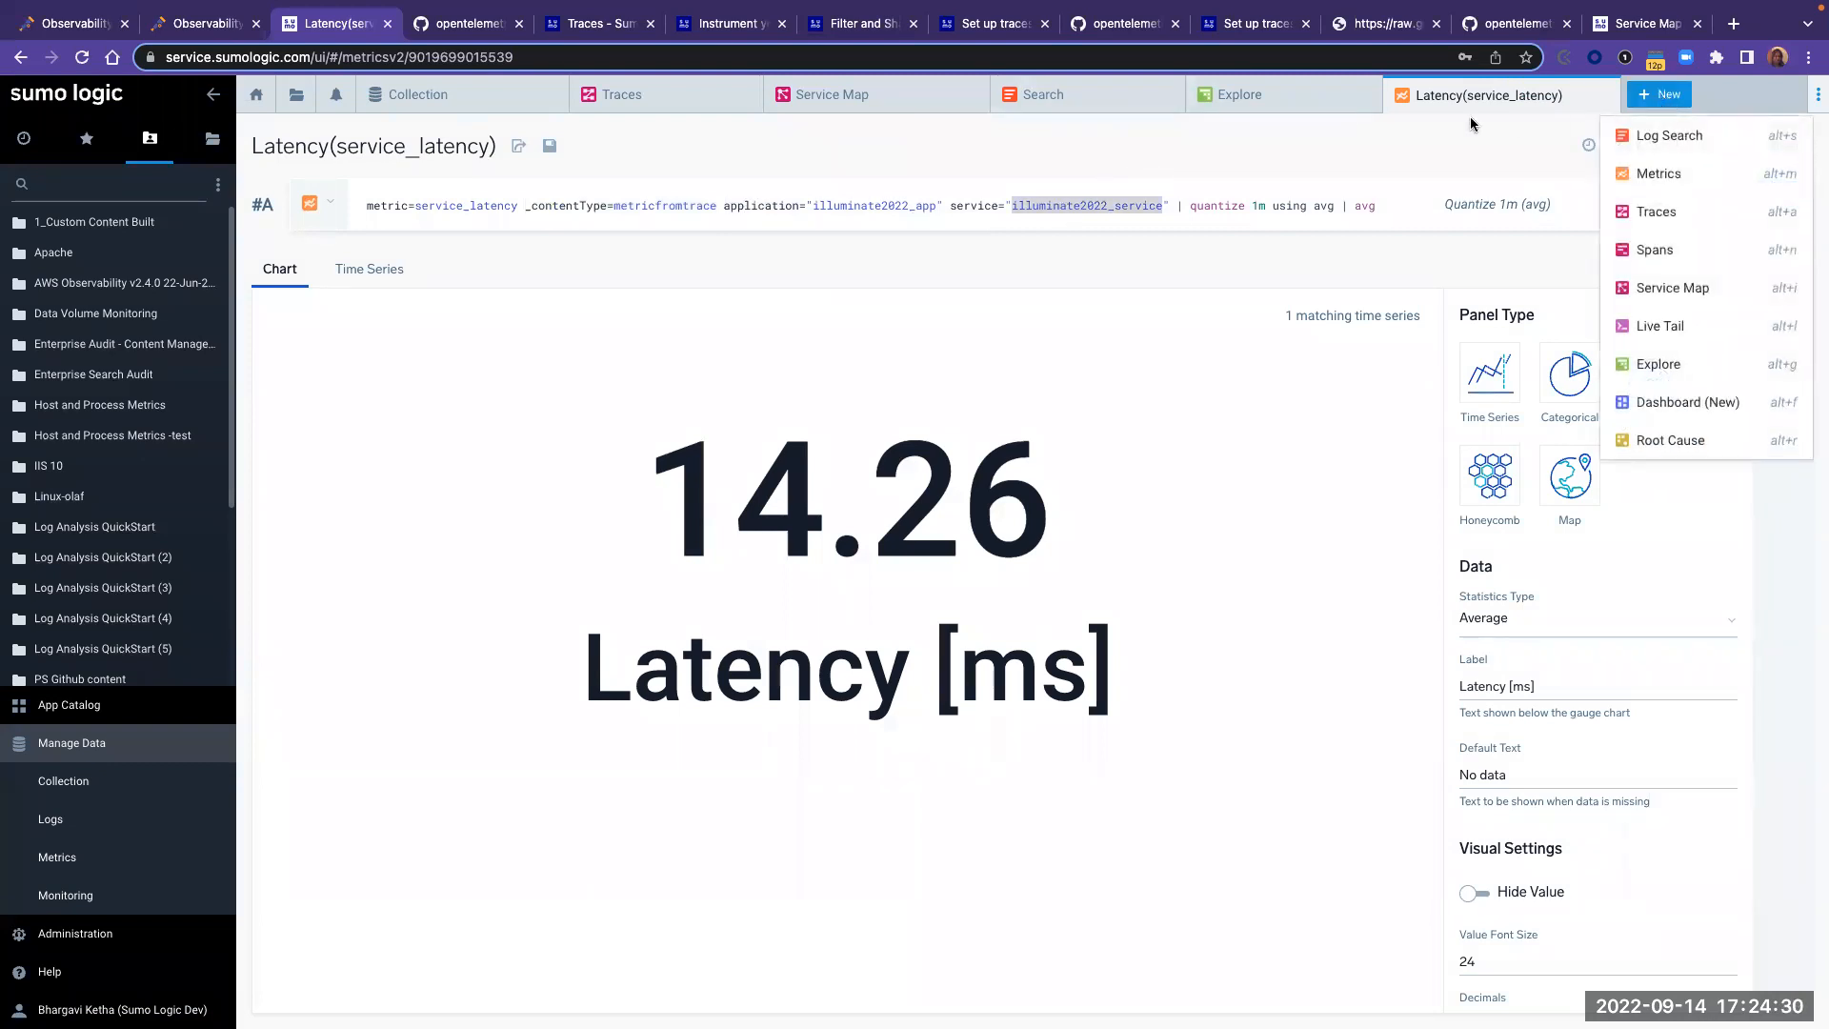
click(1283, 104)
click(1238, 94)
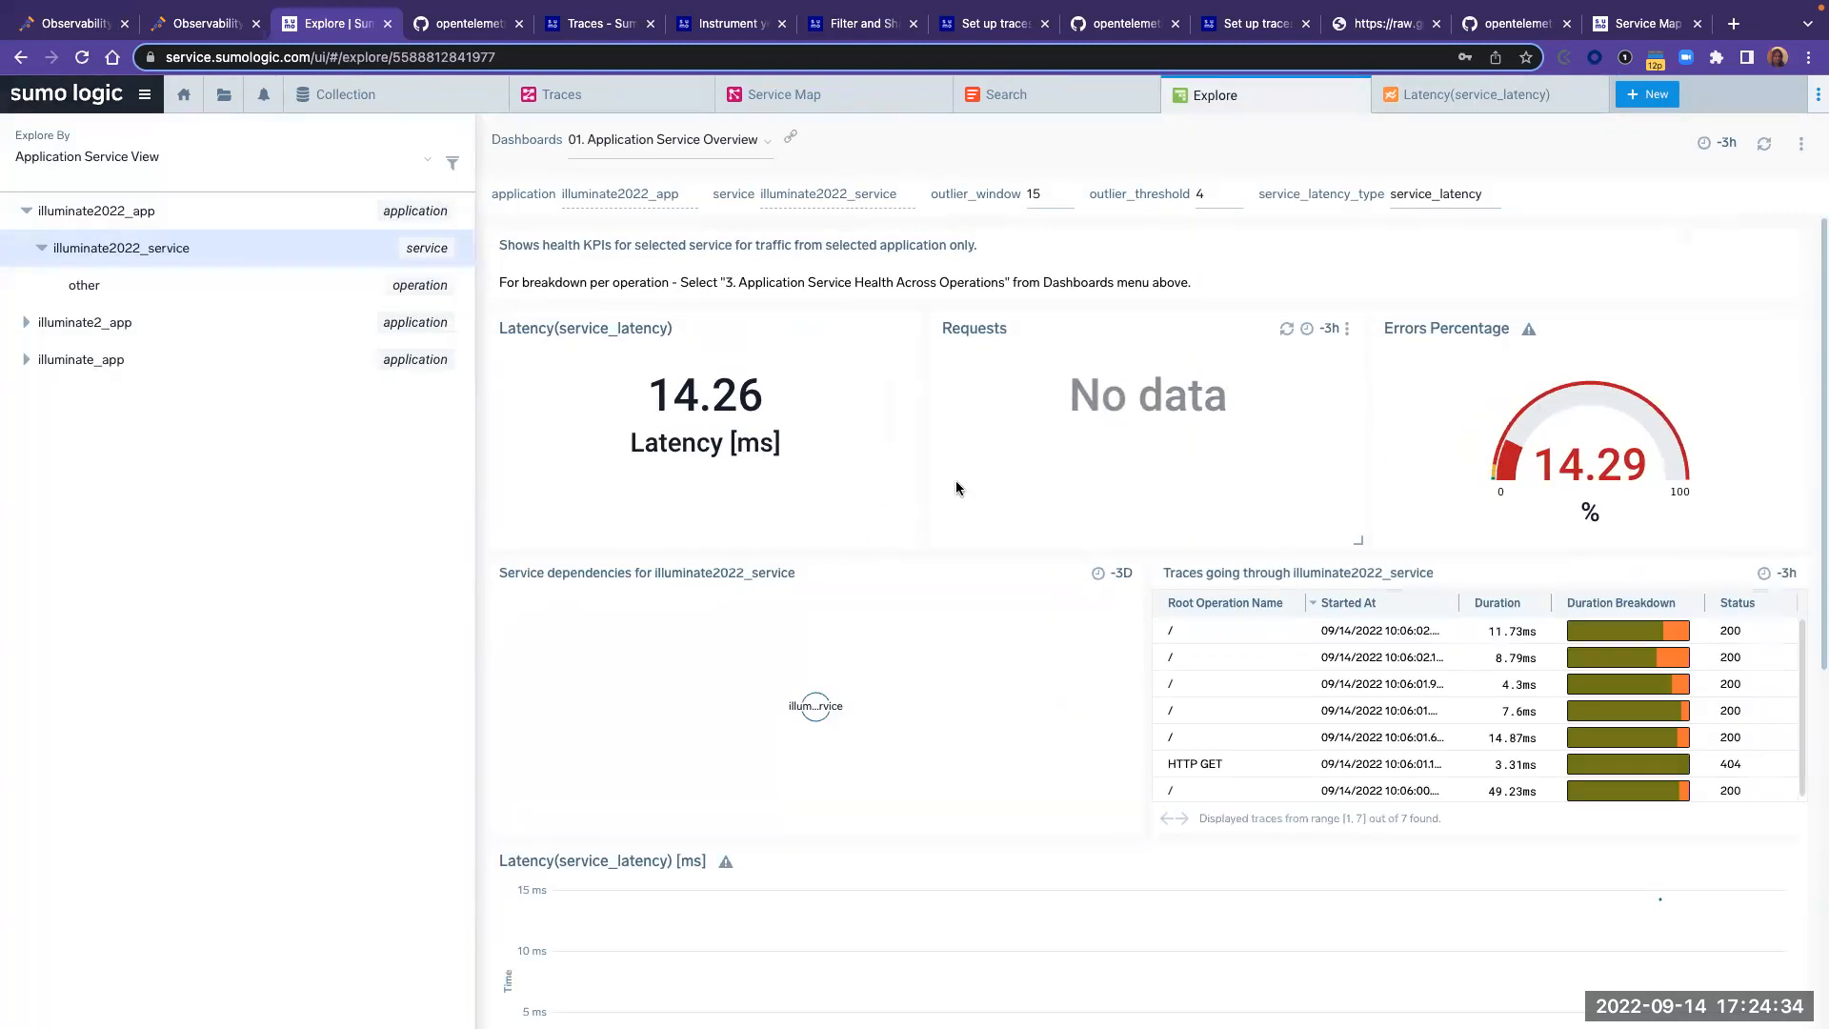
scroll(956, 480, down, 4)
scroll(968, 490, down, 3)
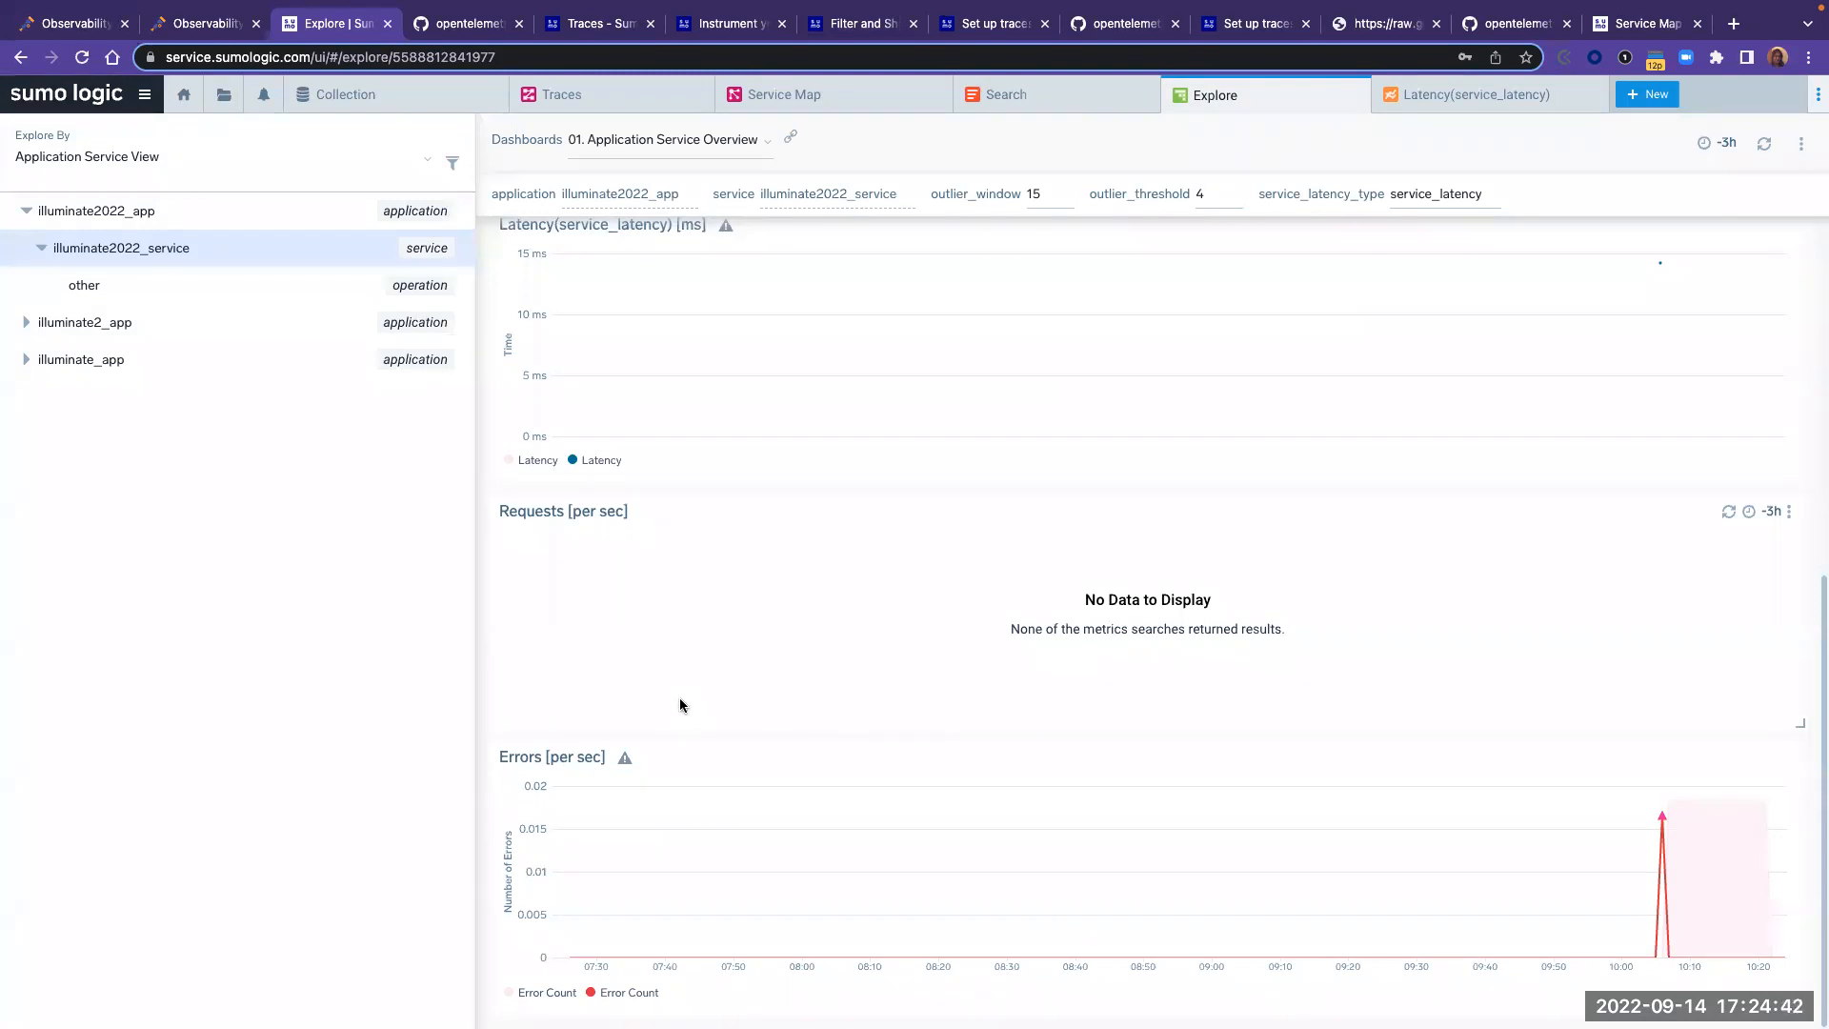
scroll(680, 704, up, 3)
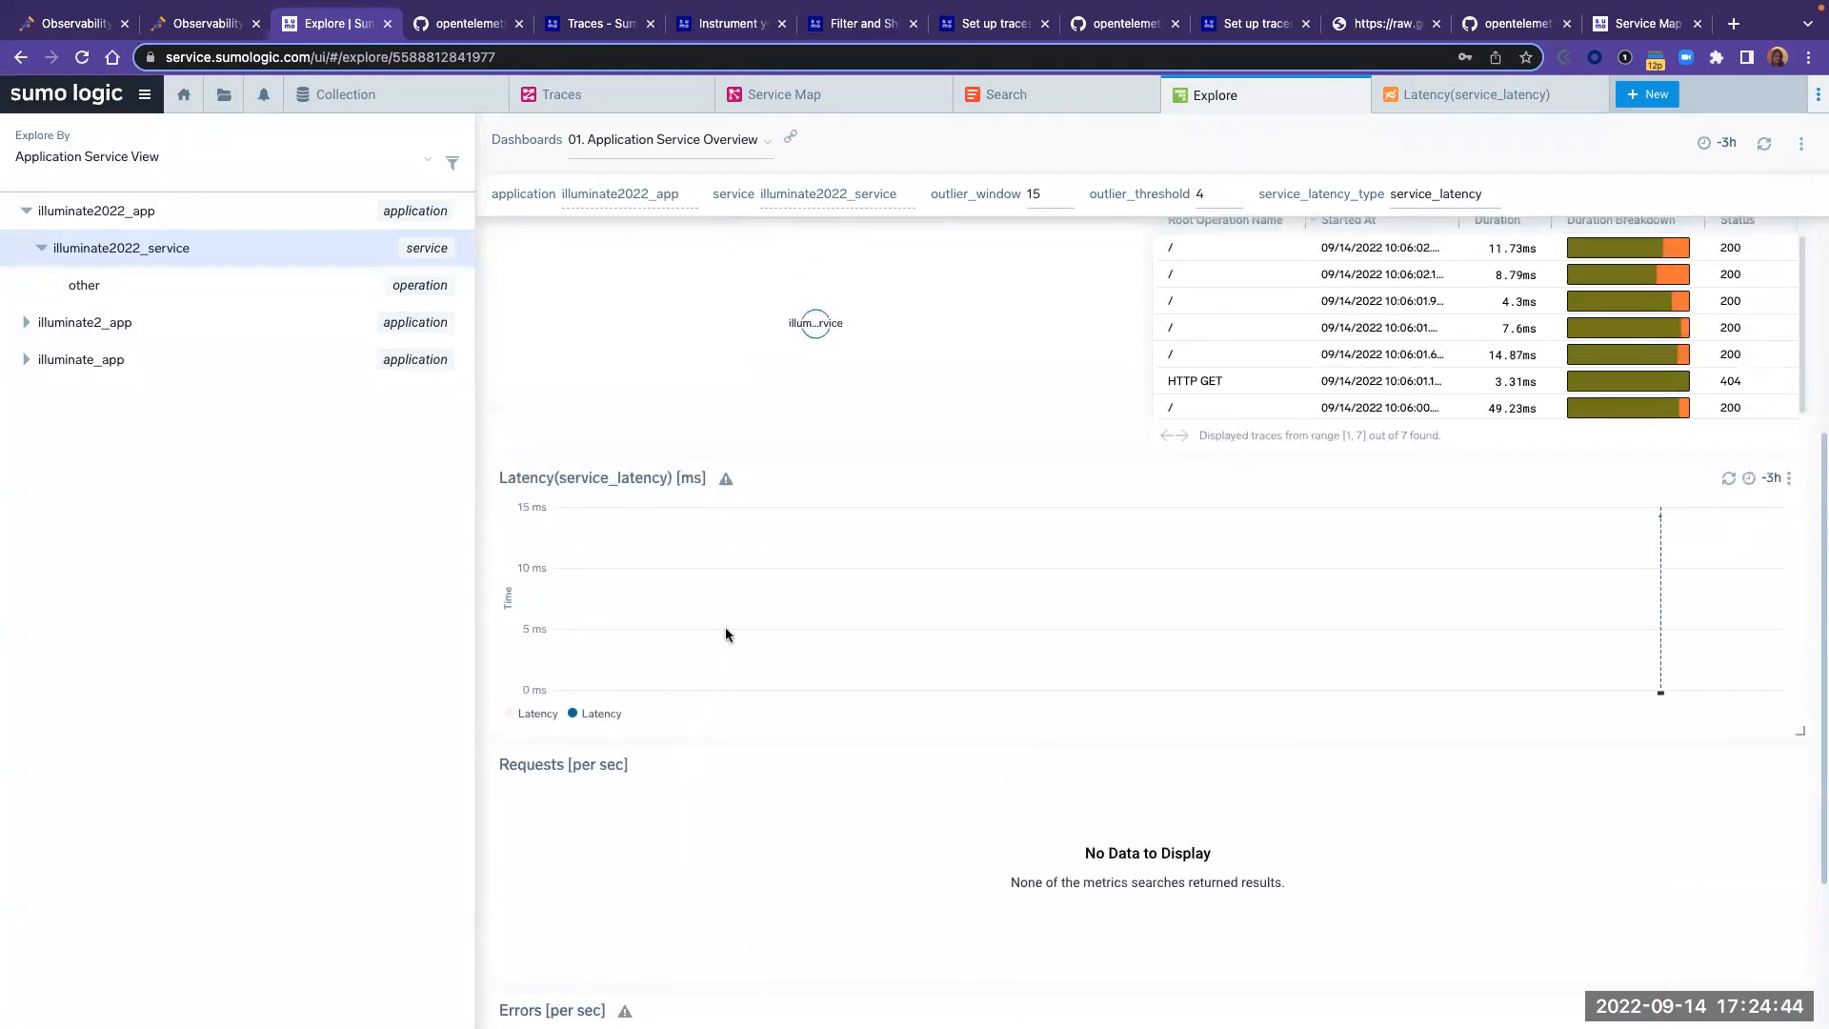
scroll(724, 625, up, 5)
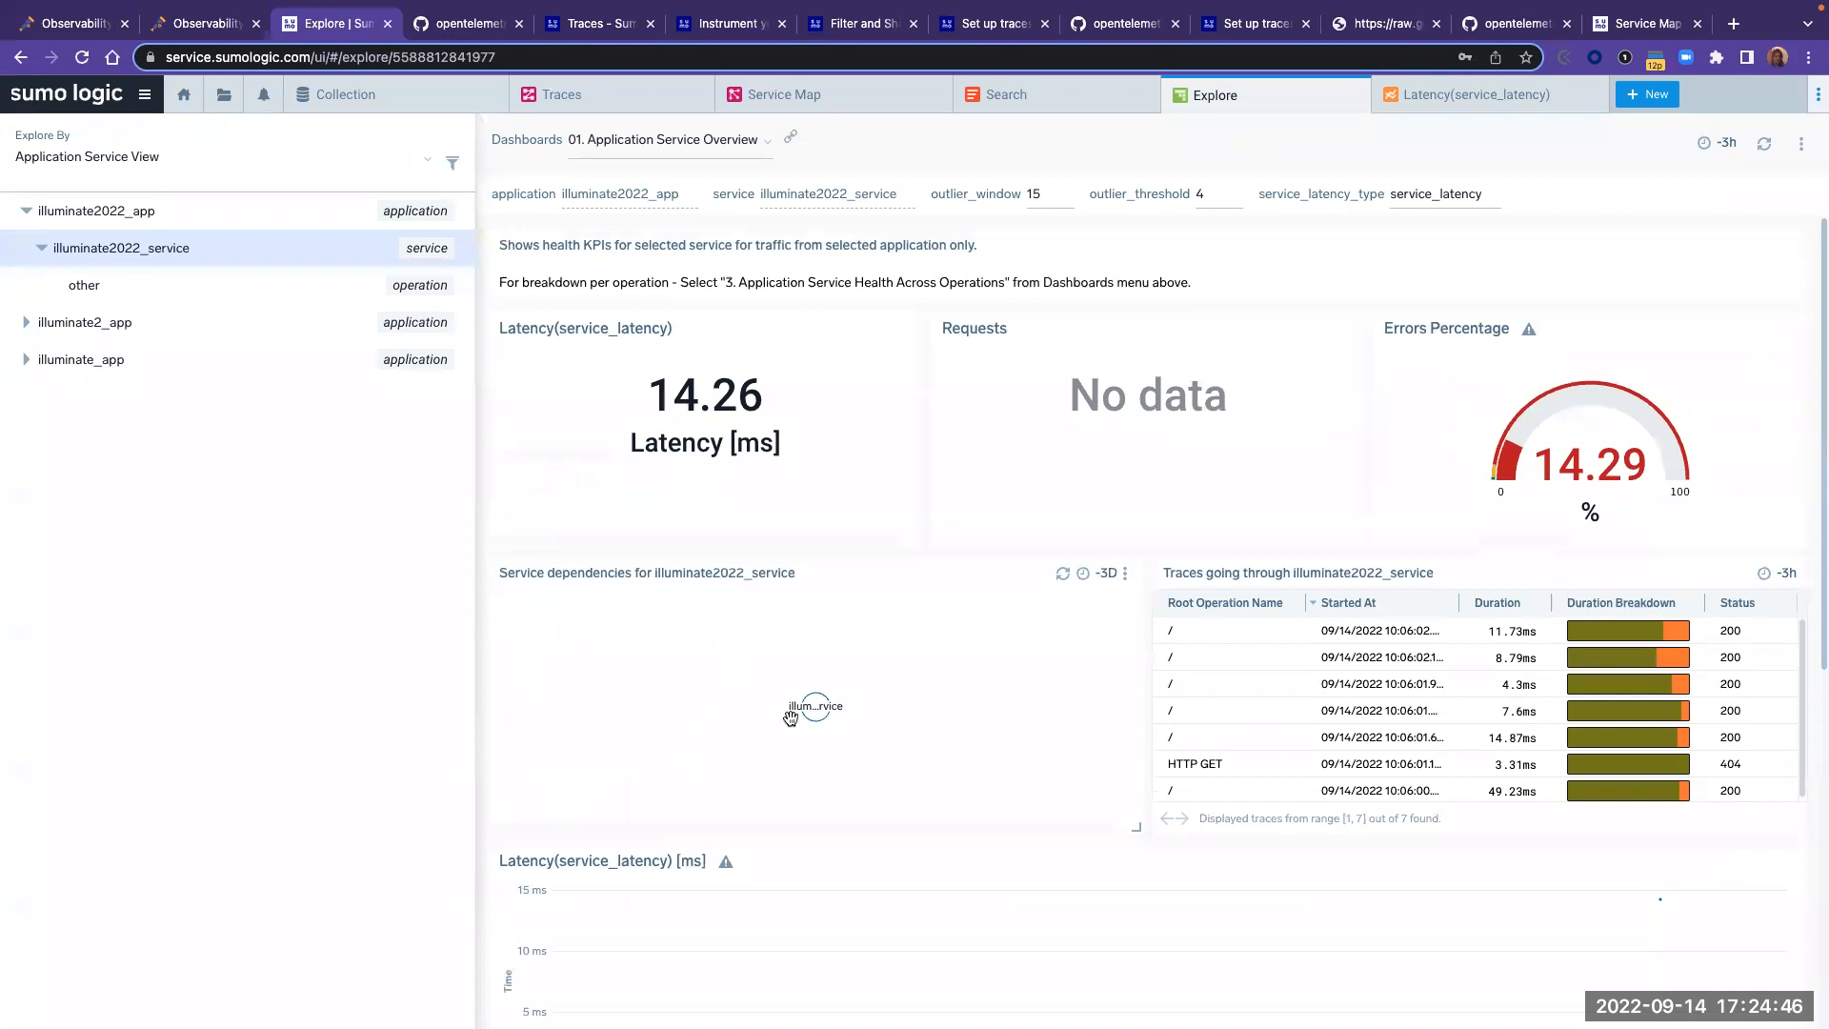
mouse_move(1606, 631)
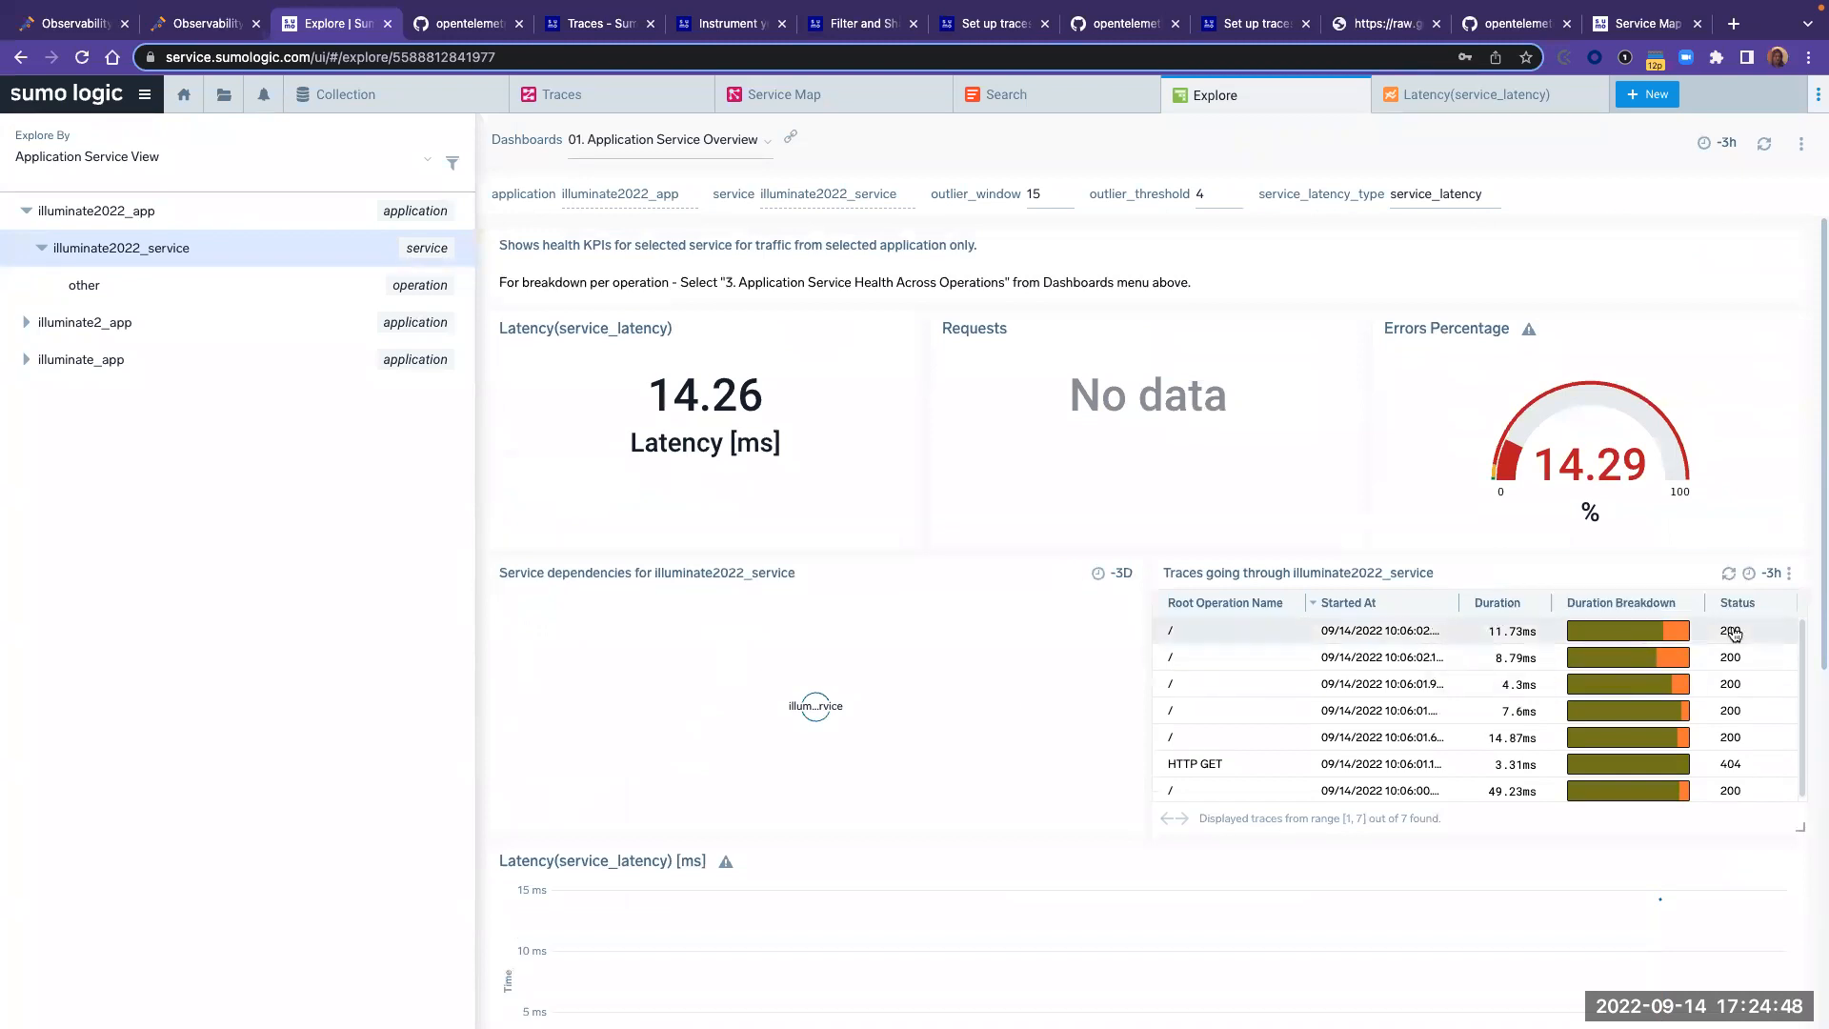
- Filter the Traces view by application = illuminate_app for any span, and open the matching HTTP GET trace
click(572, 95)
click(438, 210)
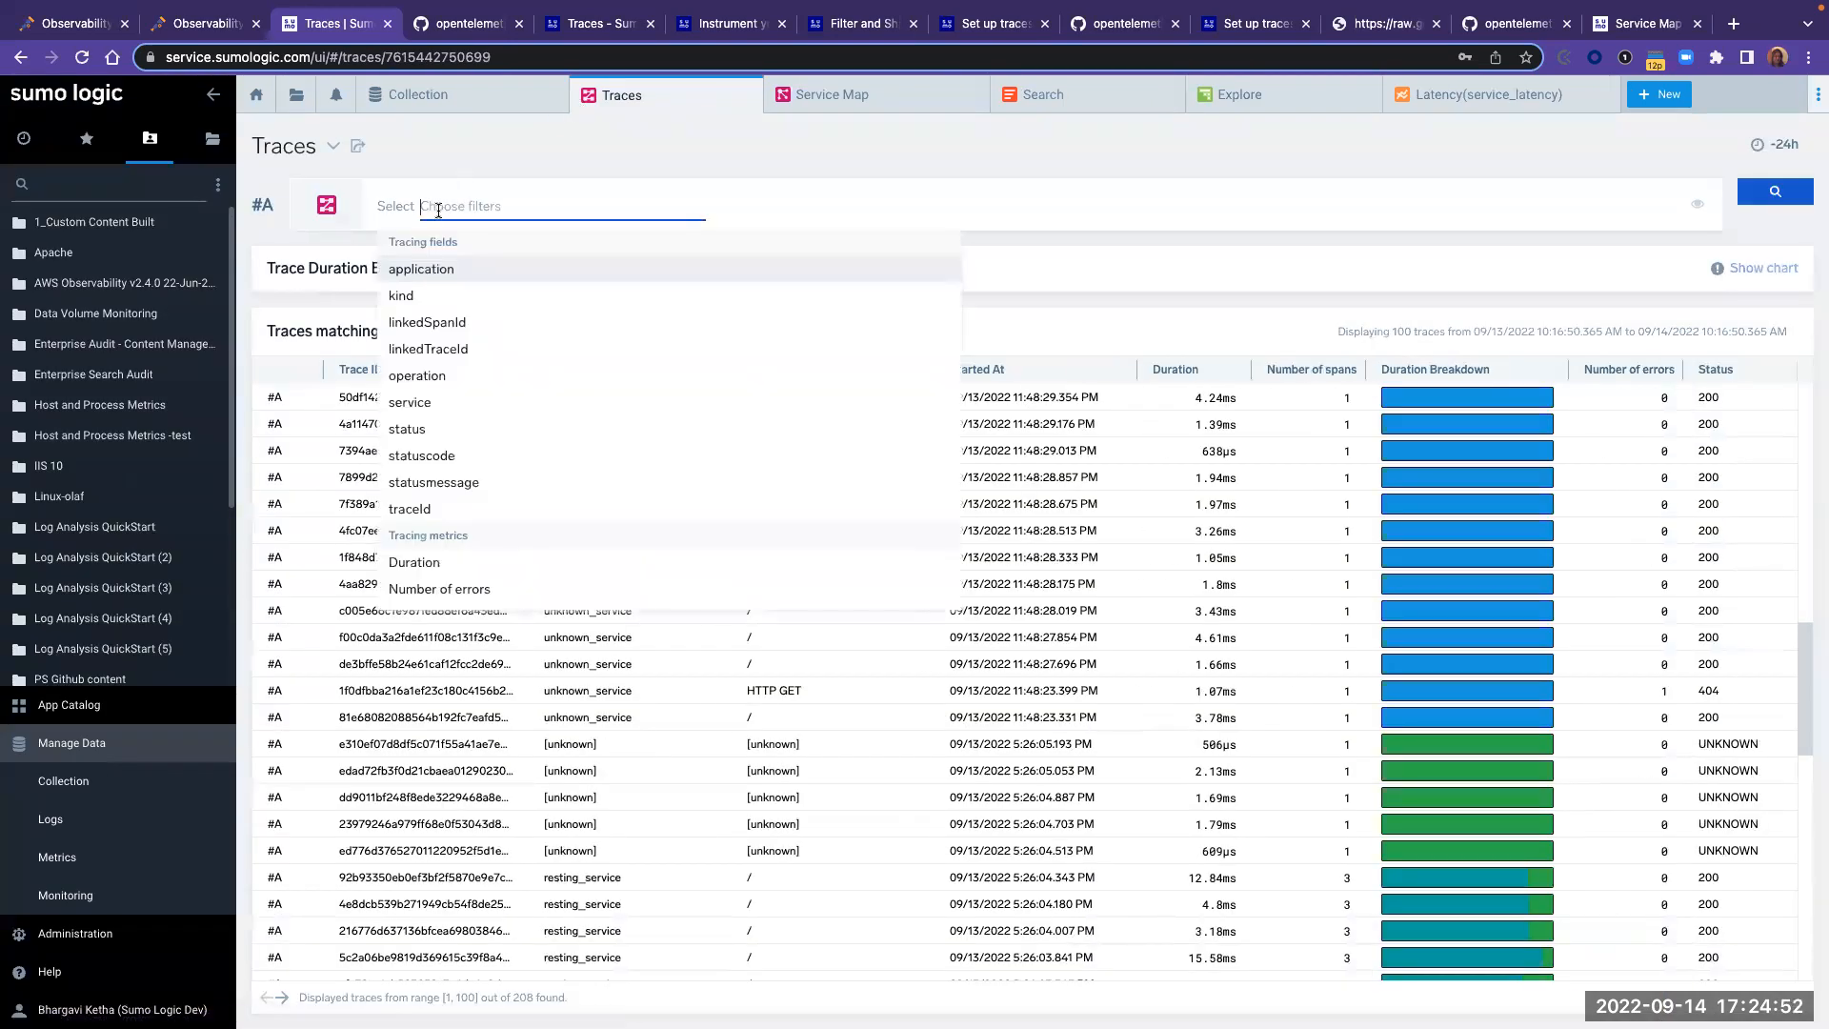
click(441, 261)
click(414, 249)
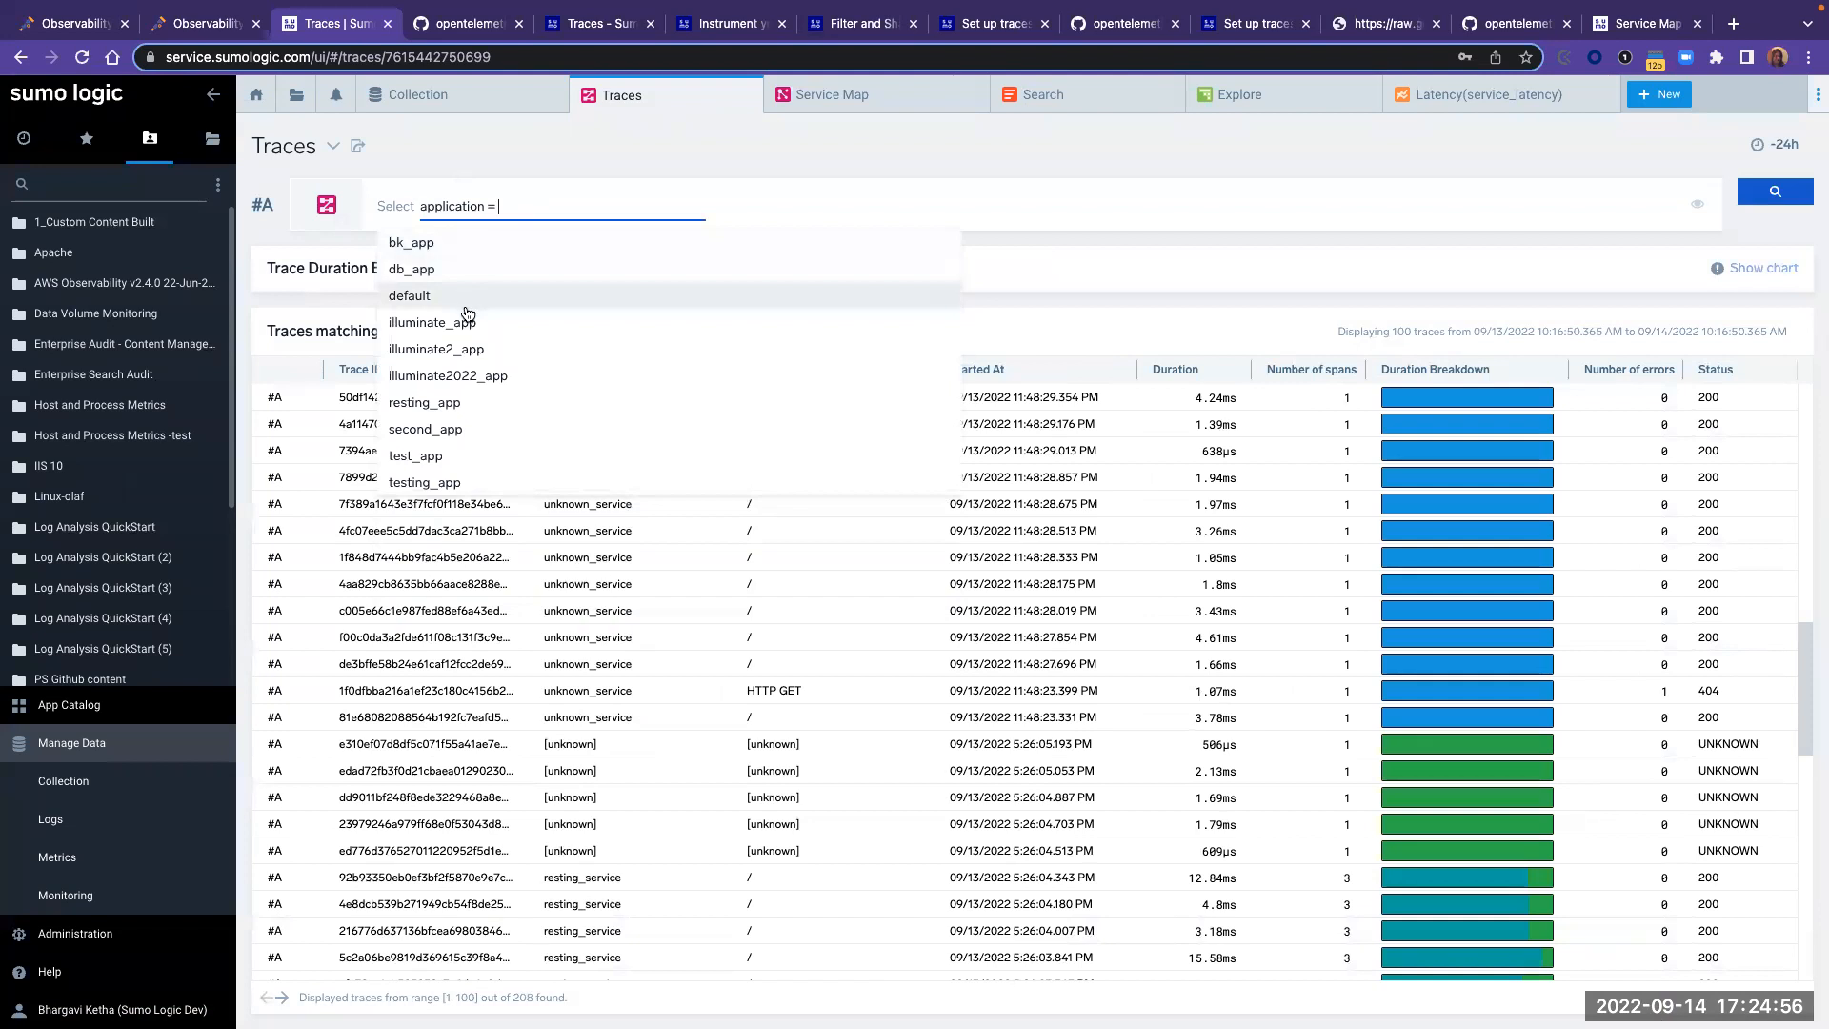
click(482, 330)
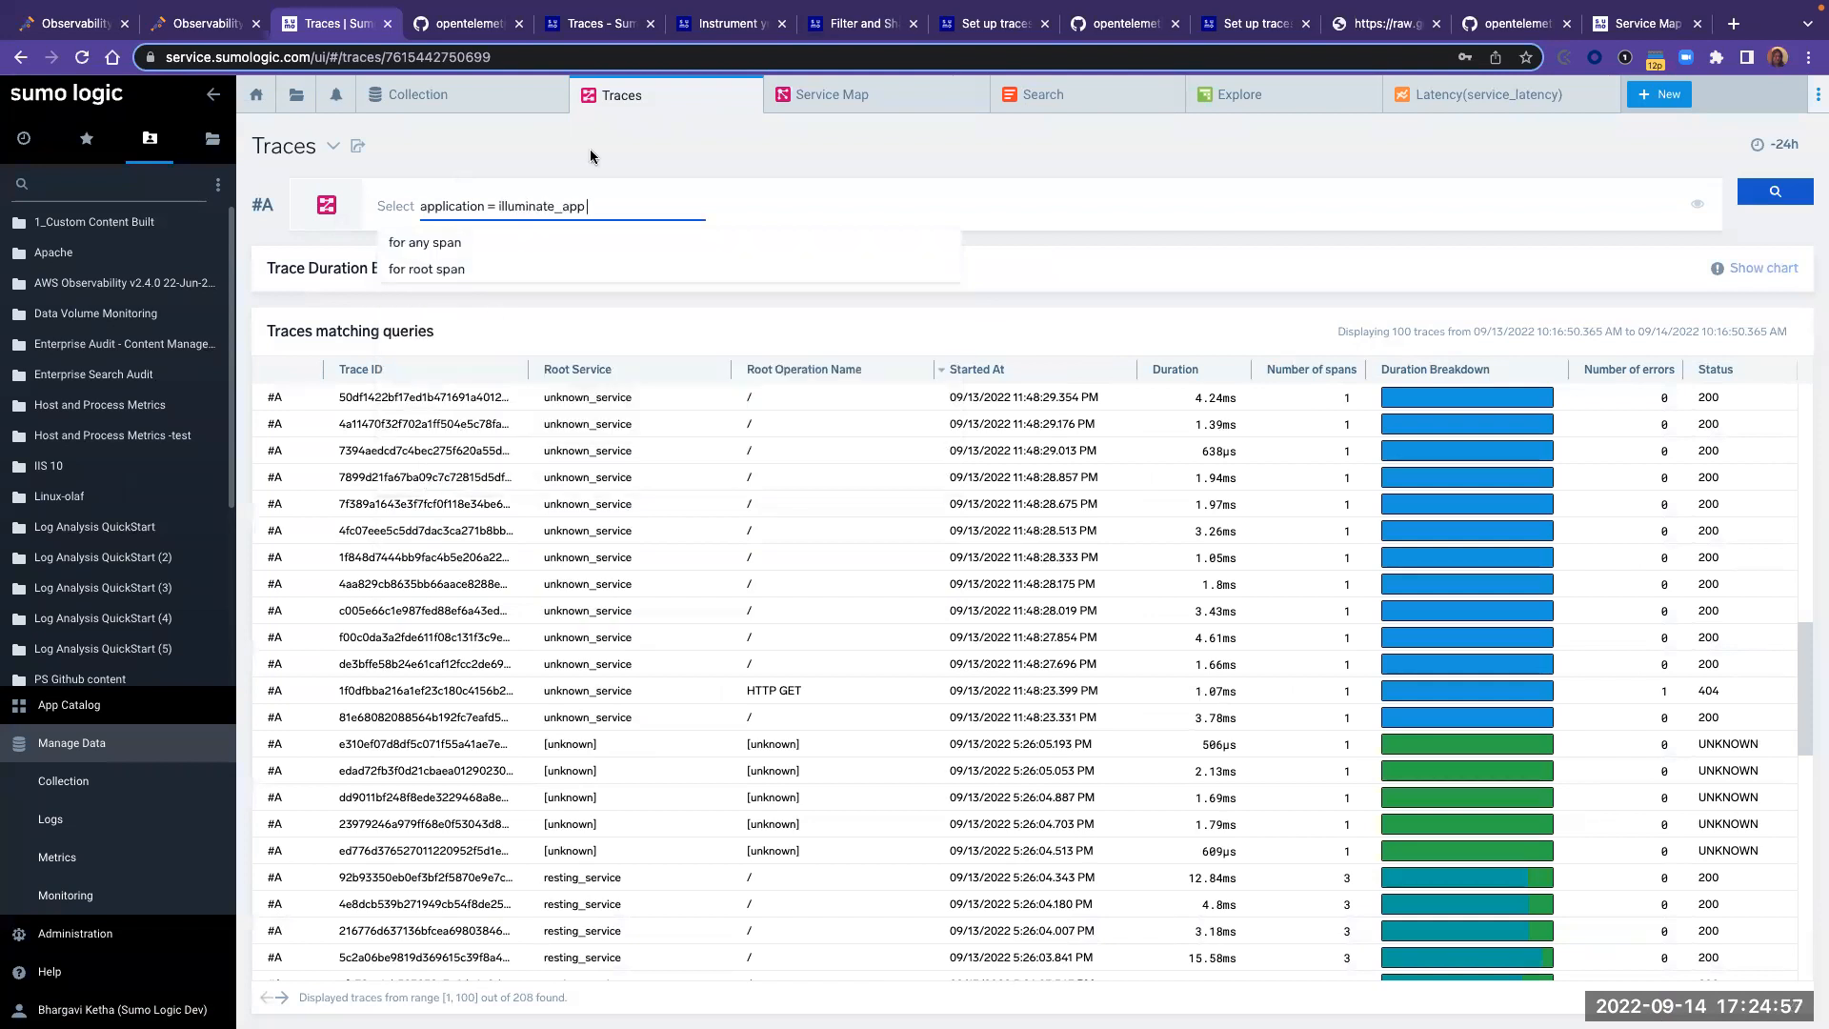
click(479, 246)
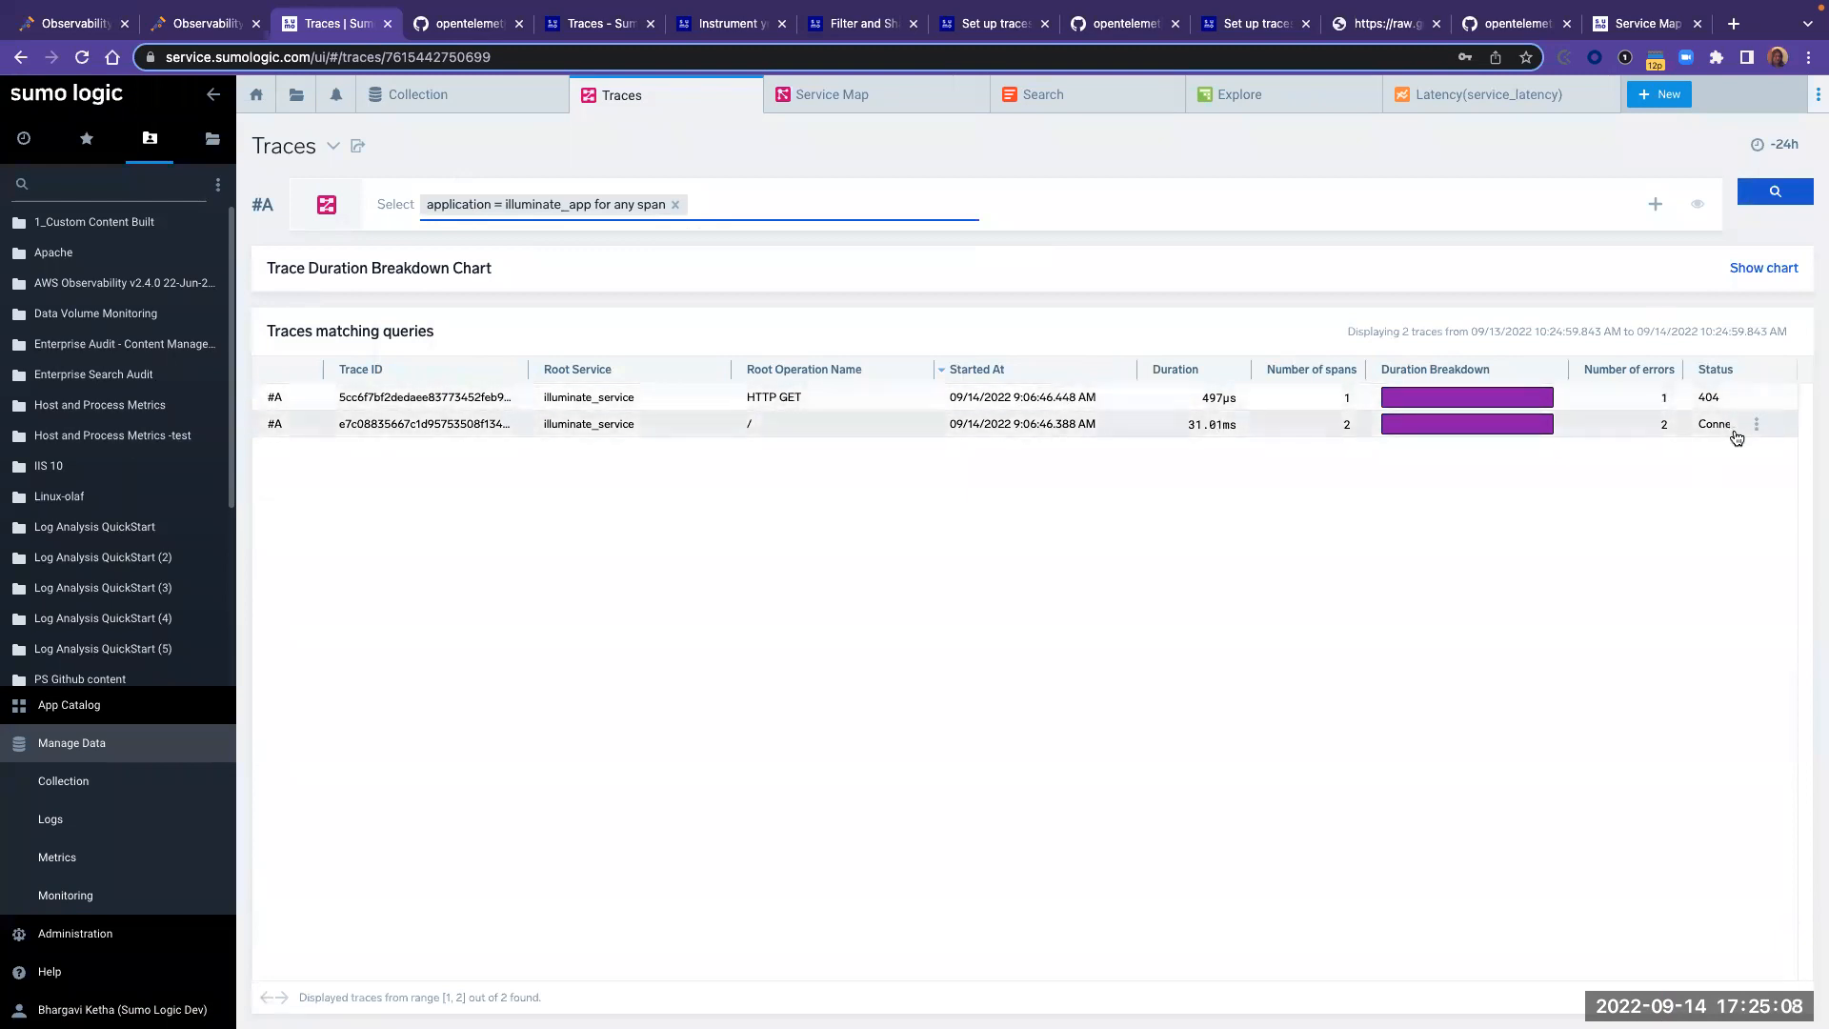
click(1510, 398)
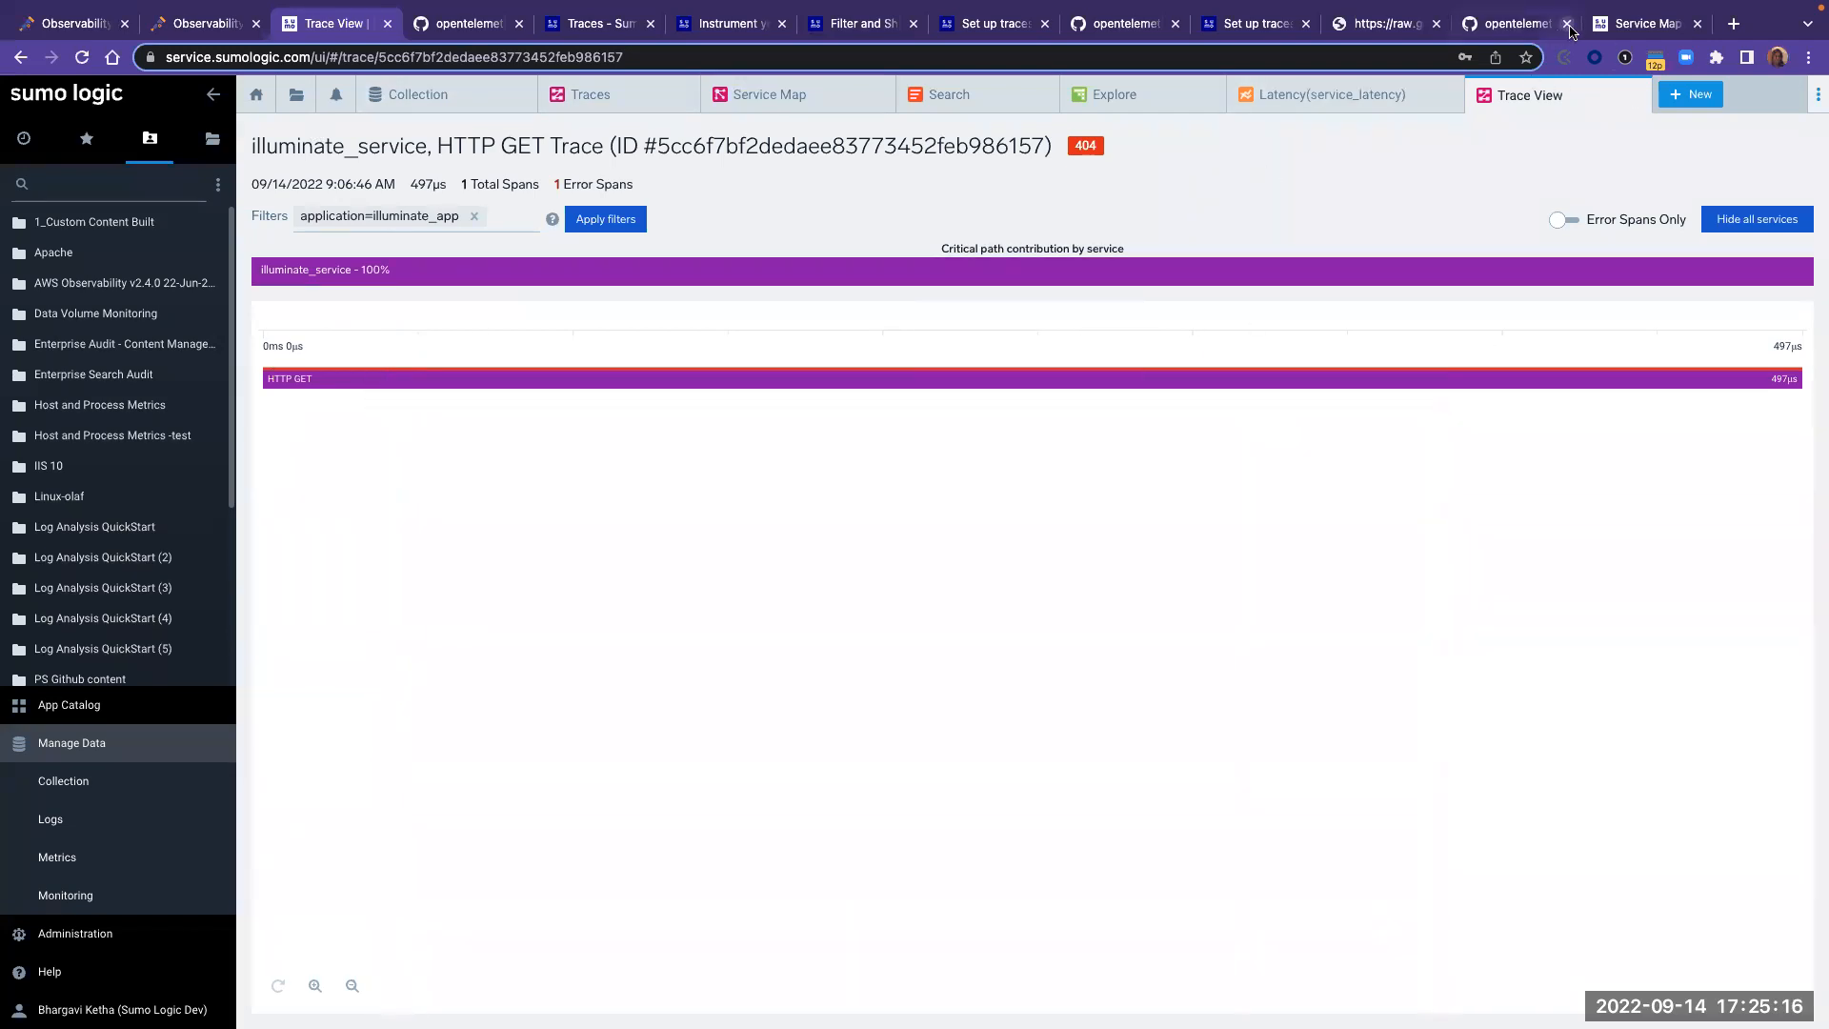
- Open a new Traces view in the Sumo Logic Demo account and filter it by Number of errors > 10
click(1638, 25)
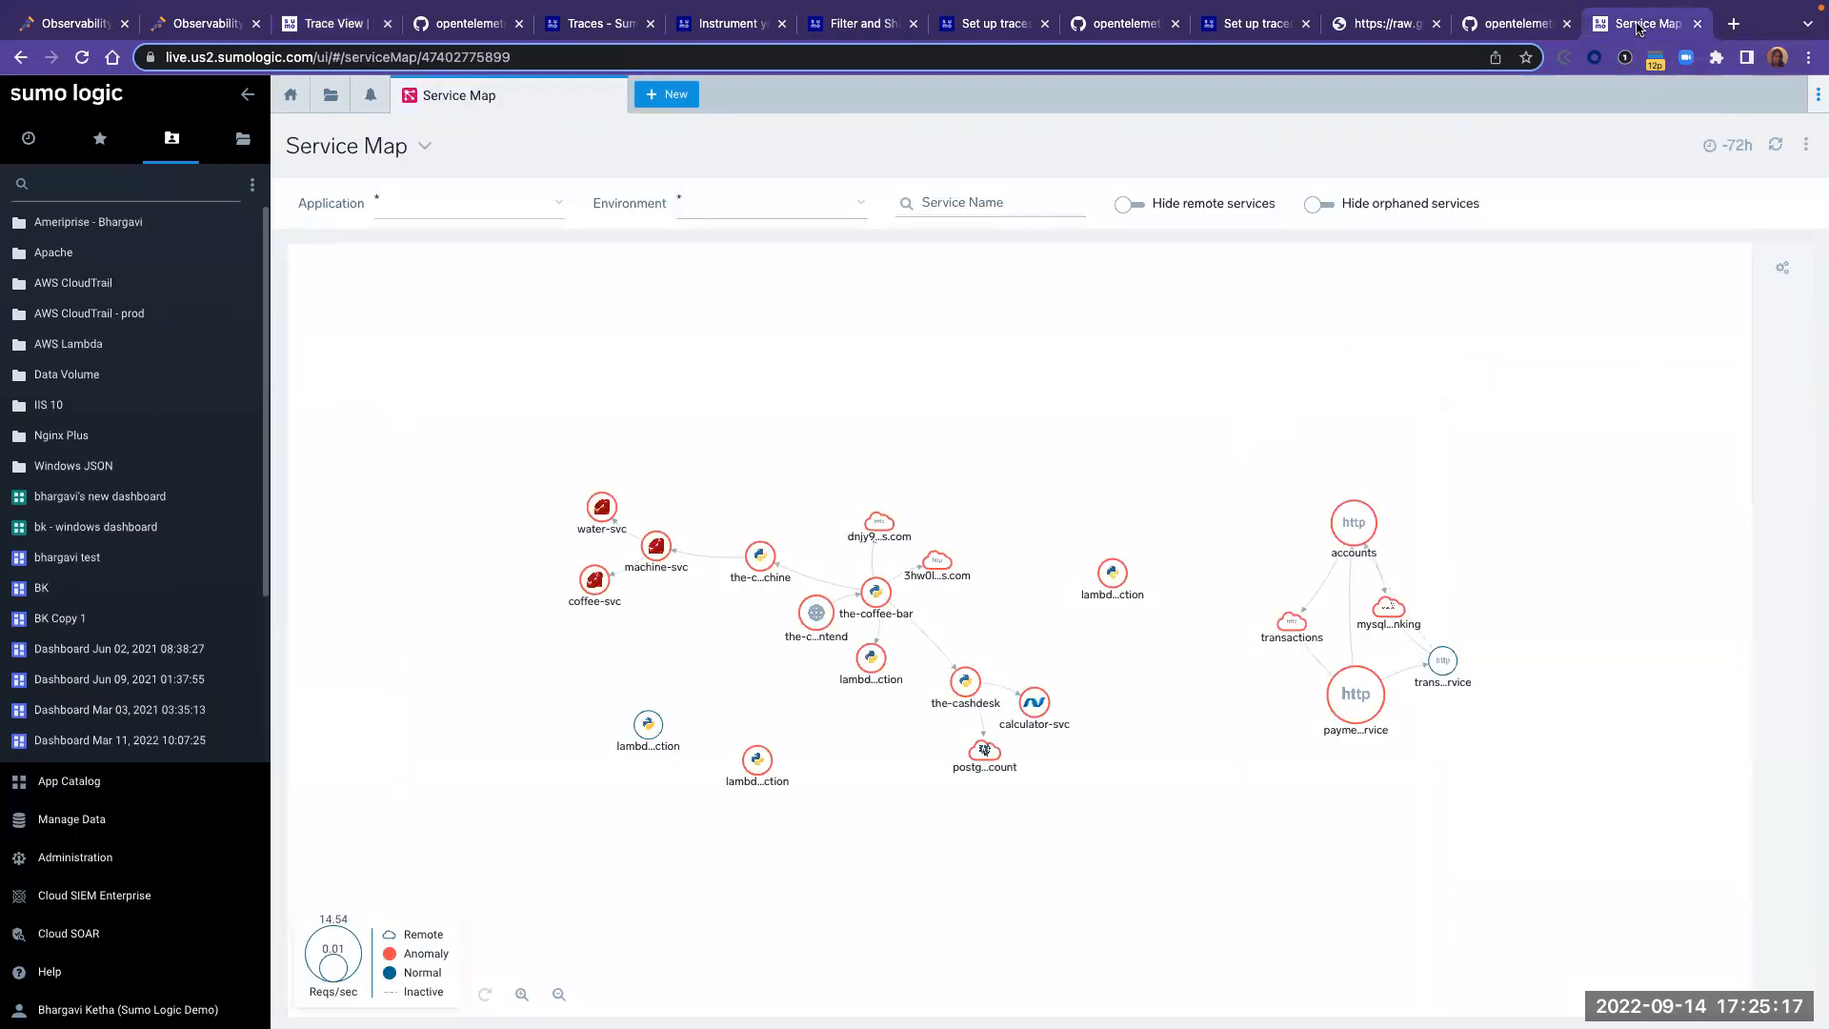
click(667, 94)
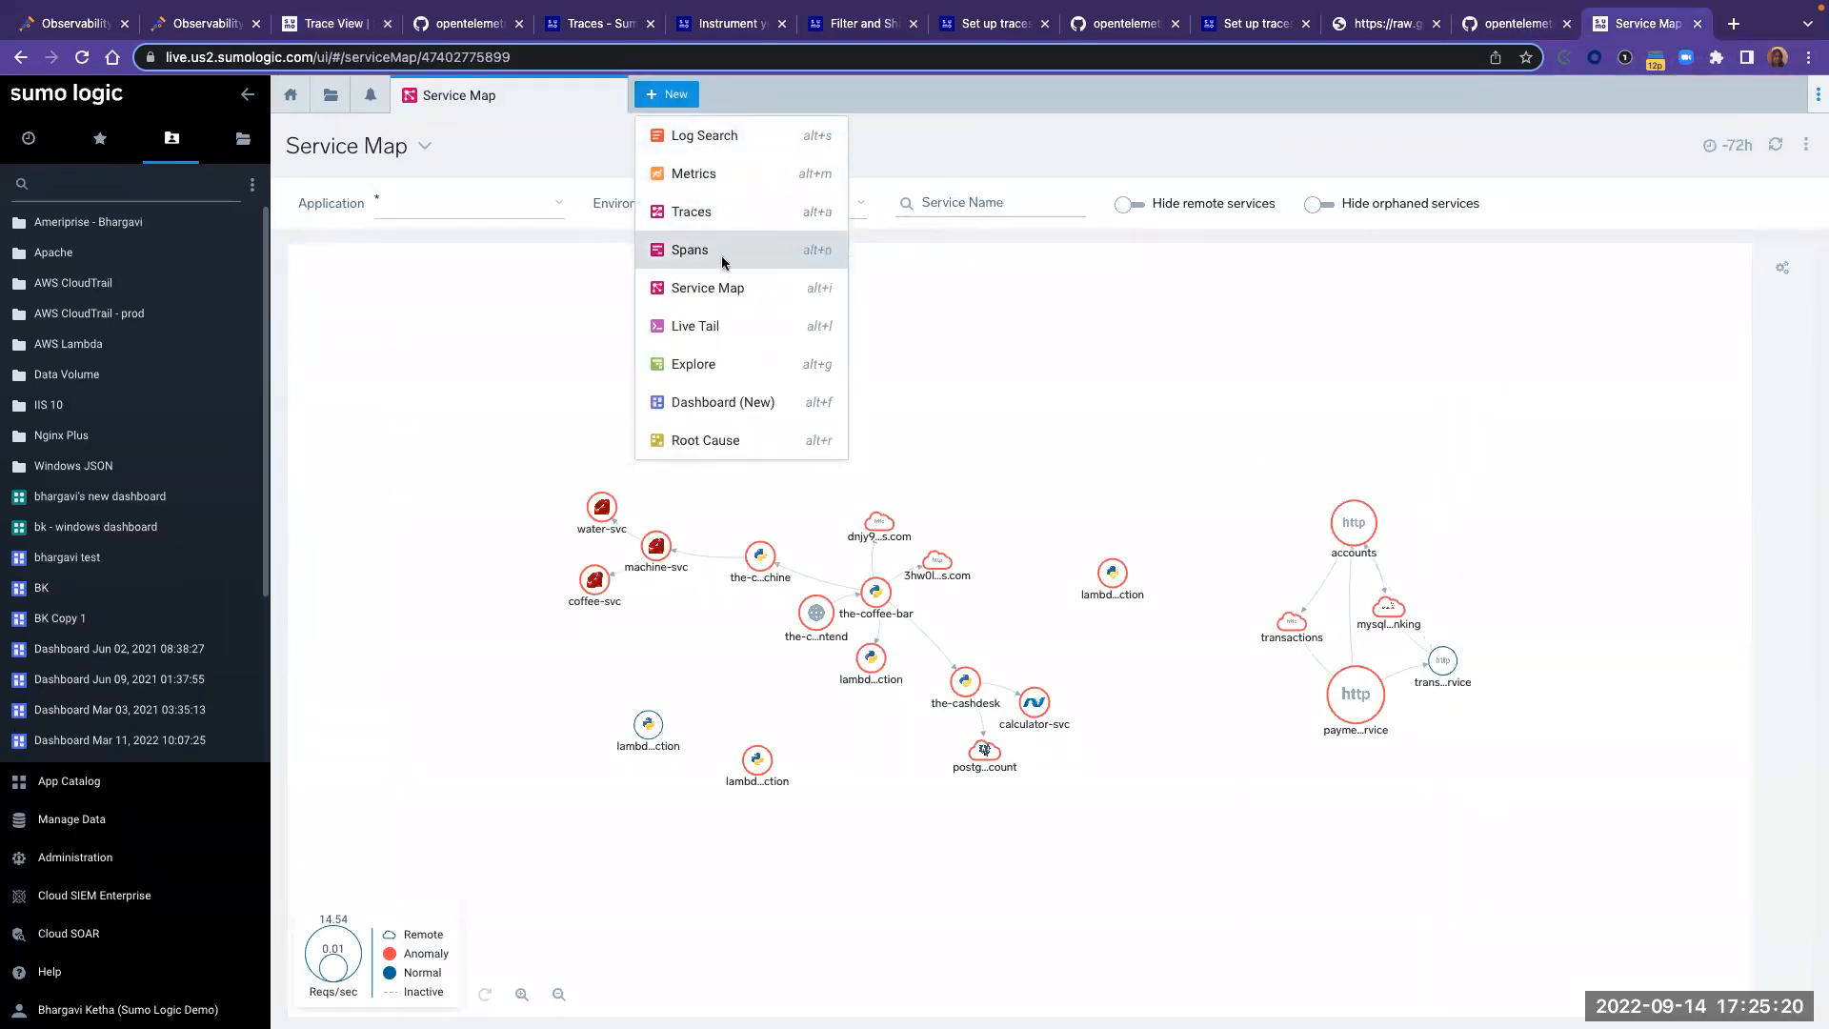
click(723, 210)
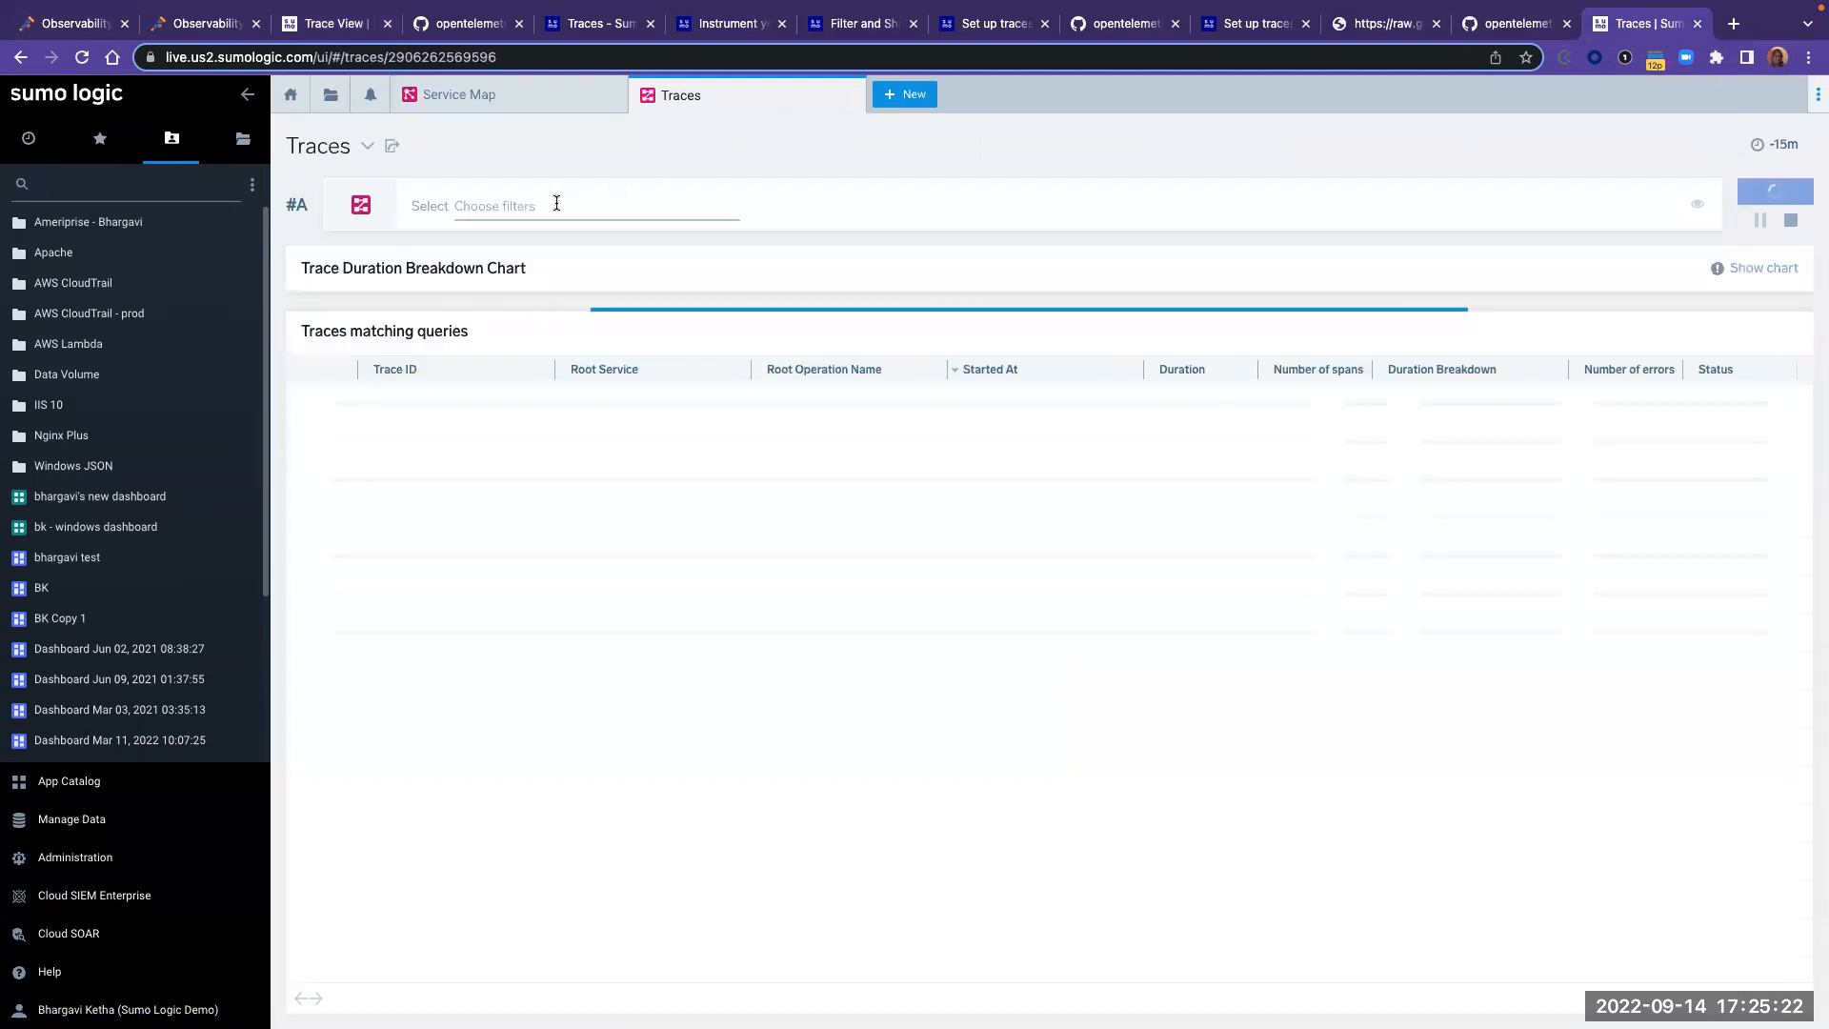
click(559, 203)
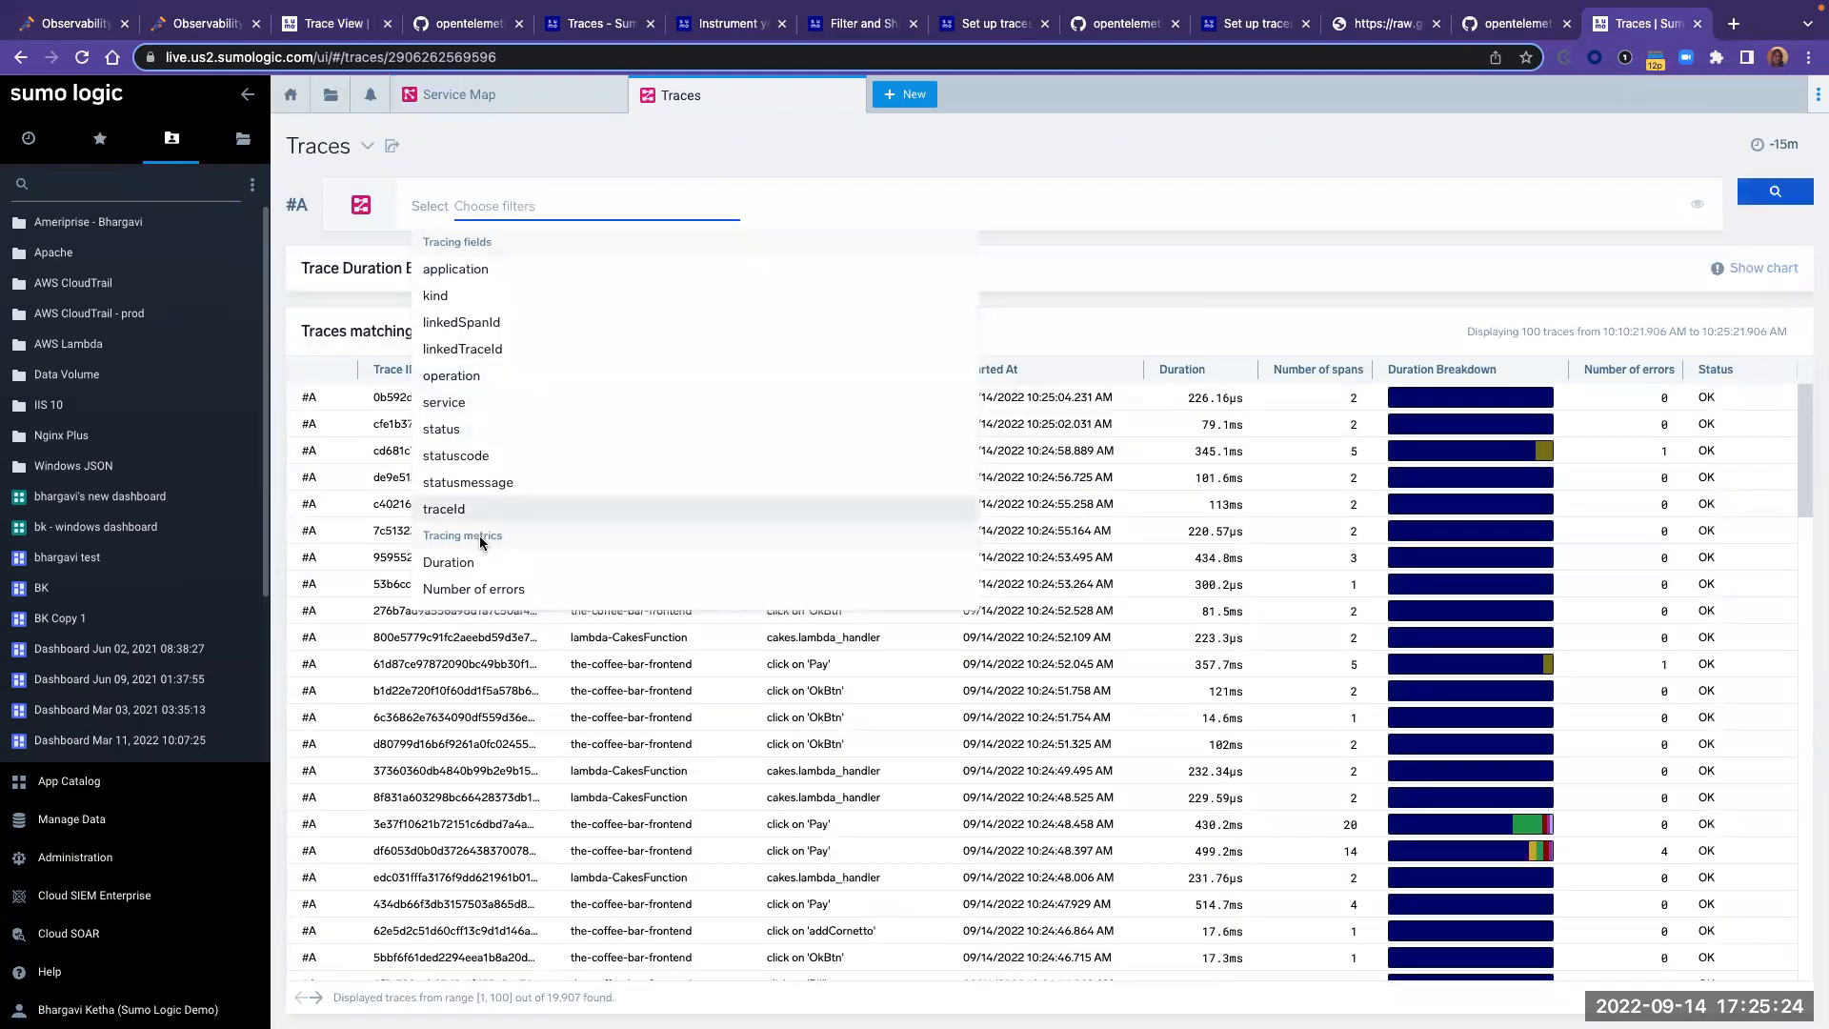
click(500, 588)
click(449, 296)
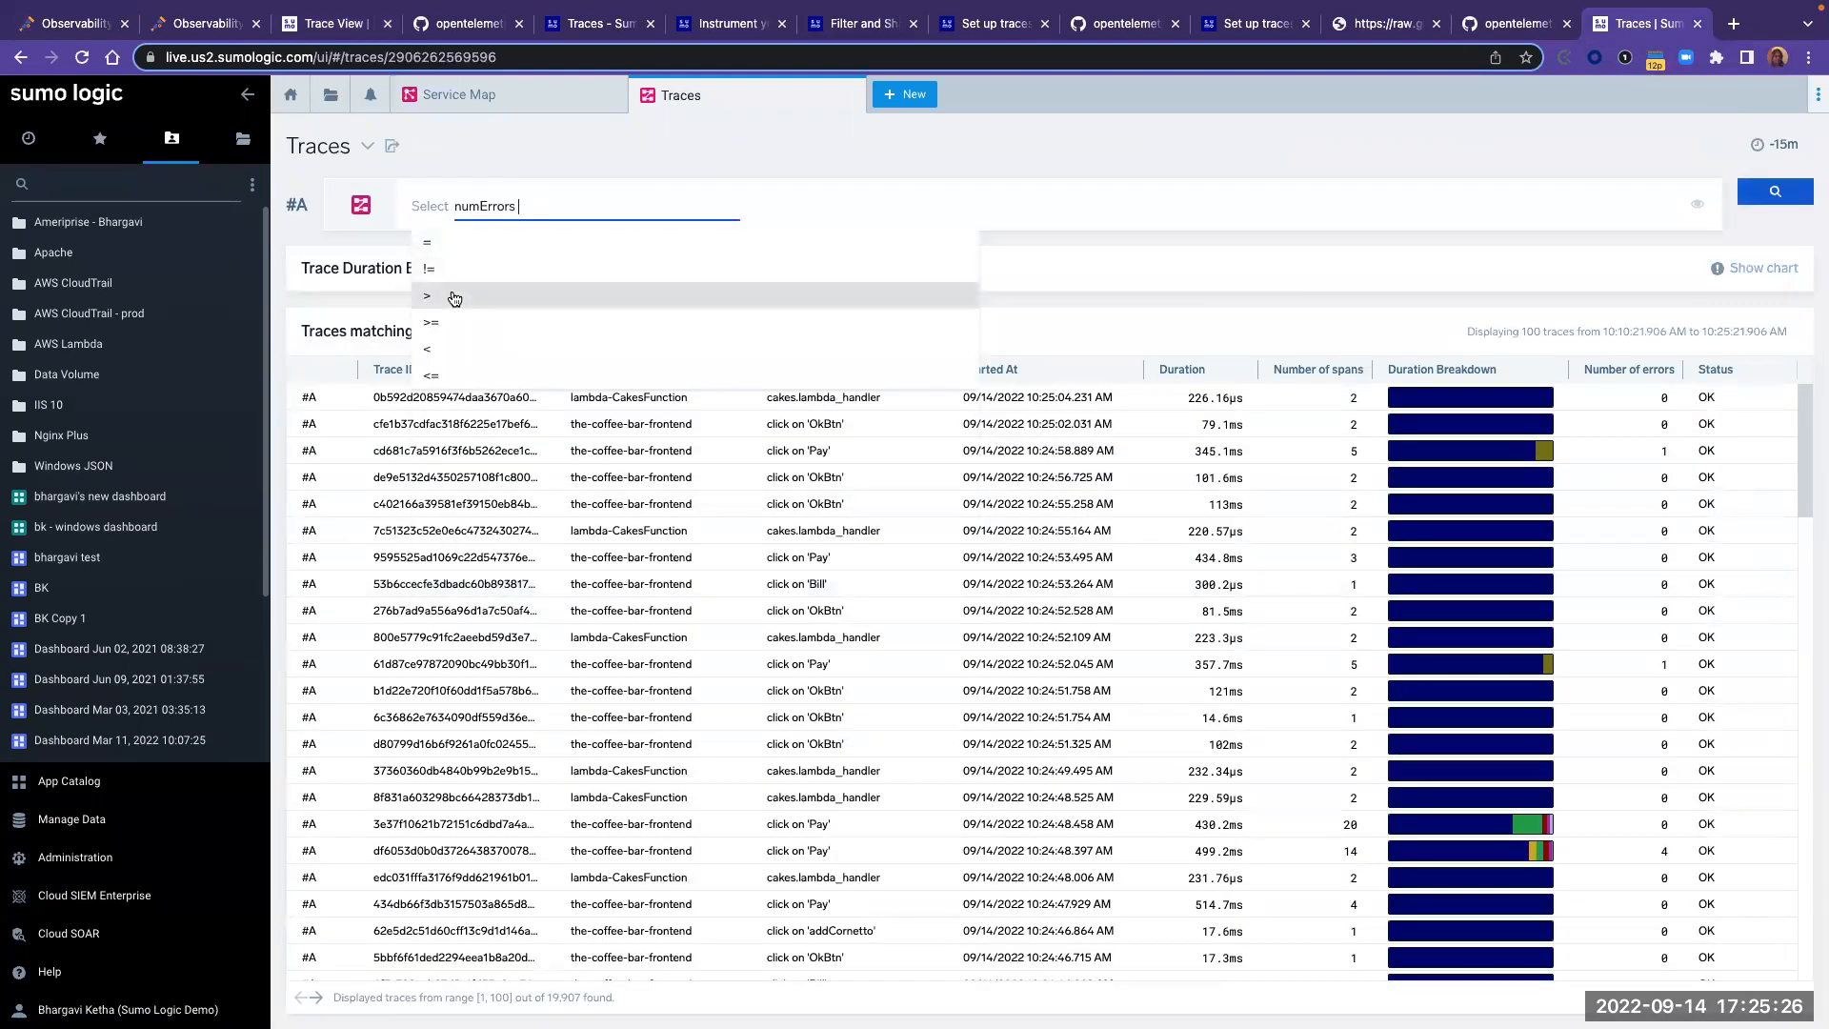
text(10)
key(Return)
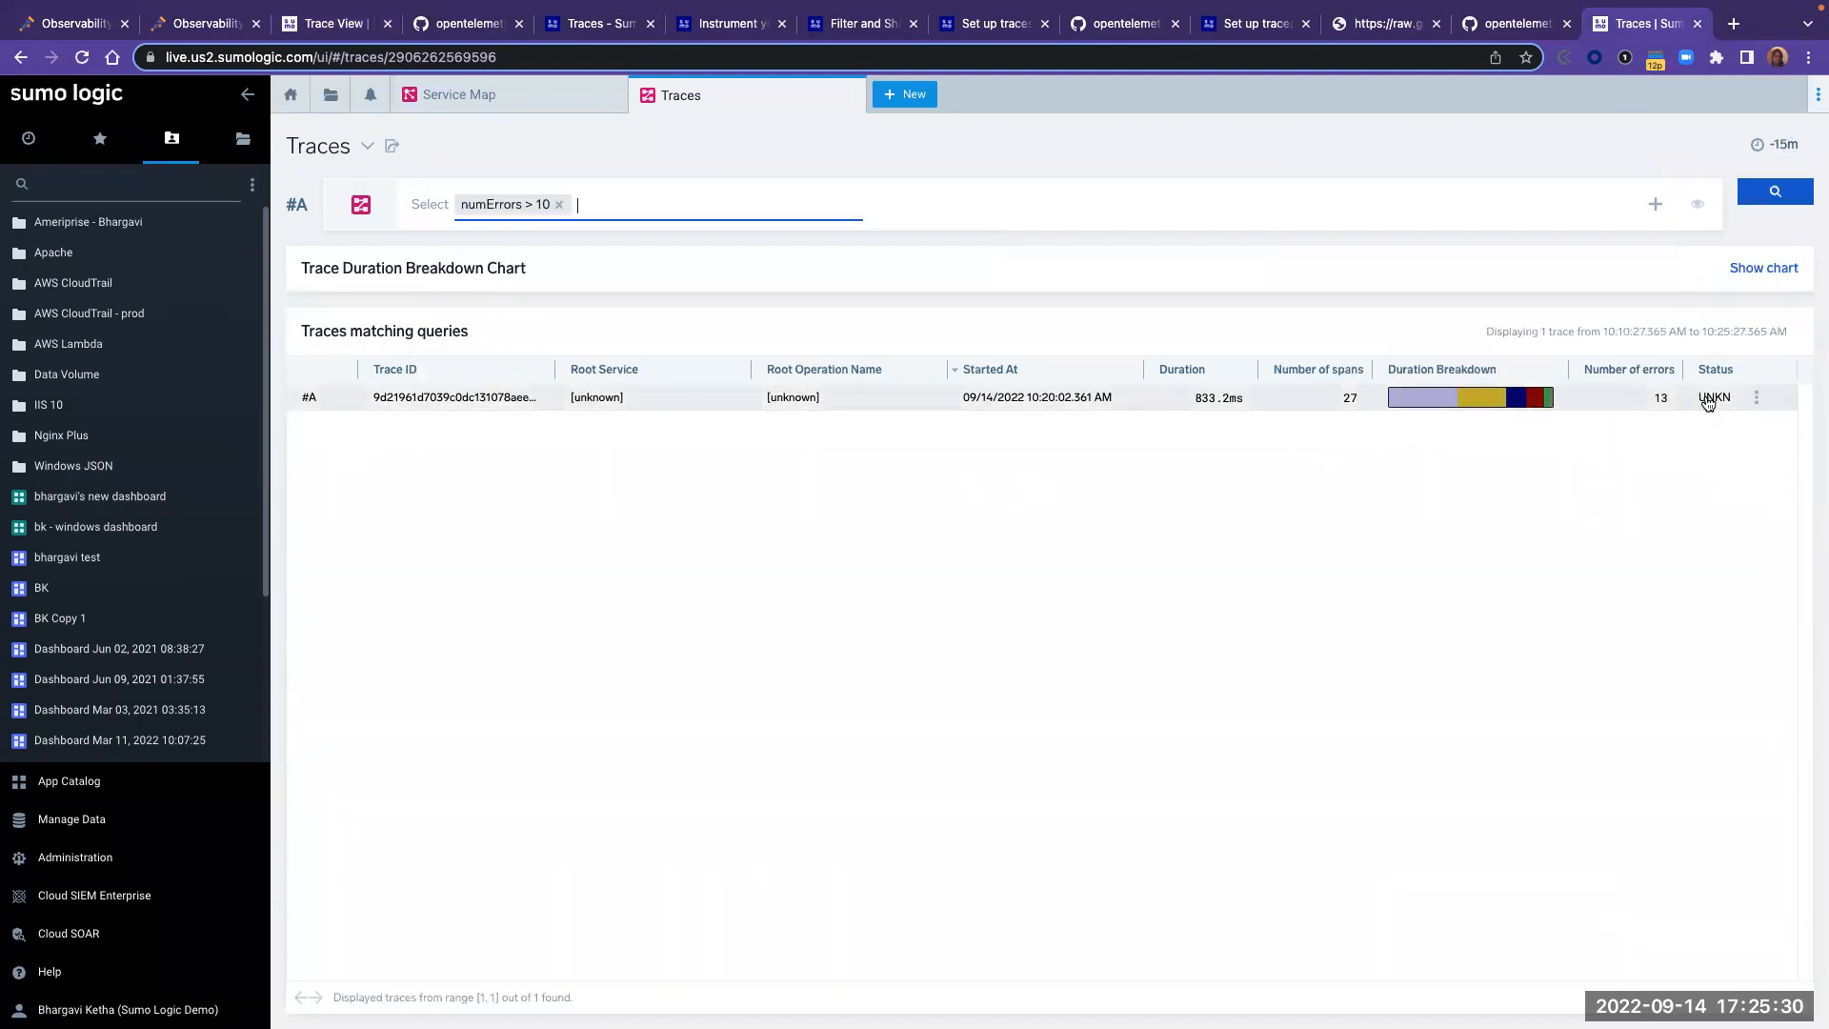
- Open the matching trace, highlight its error span count, and restrict the emphasis to error spans only
click(1152, 401)
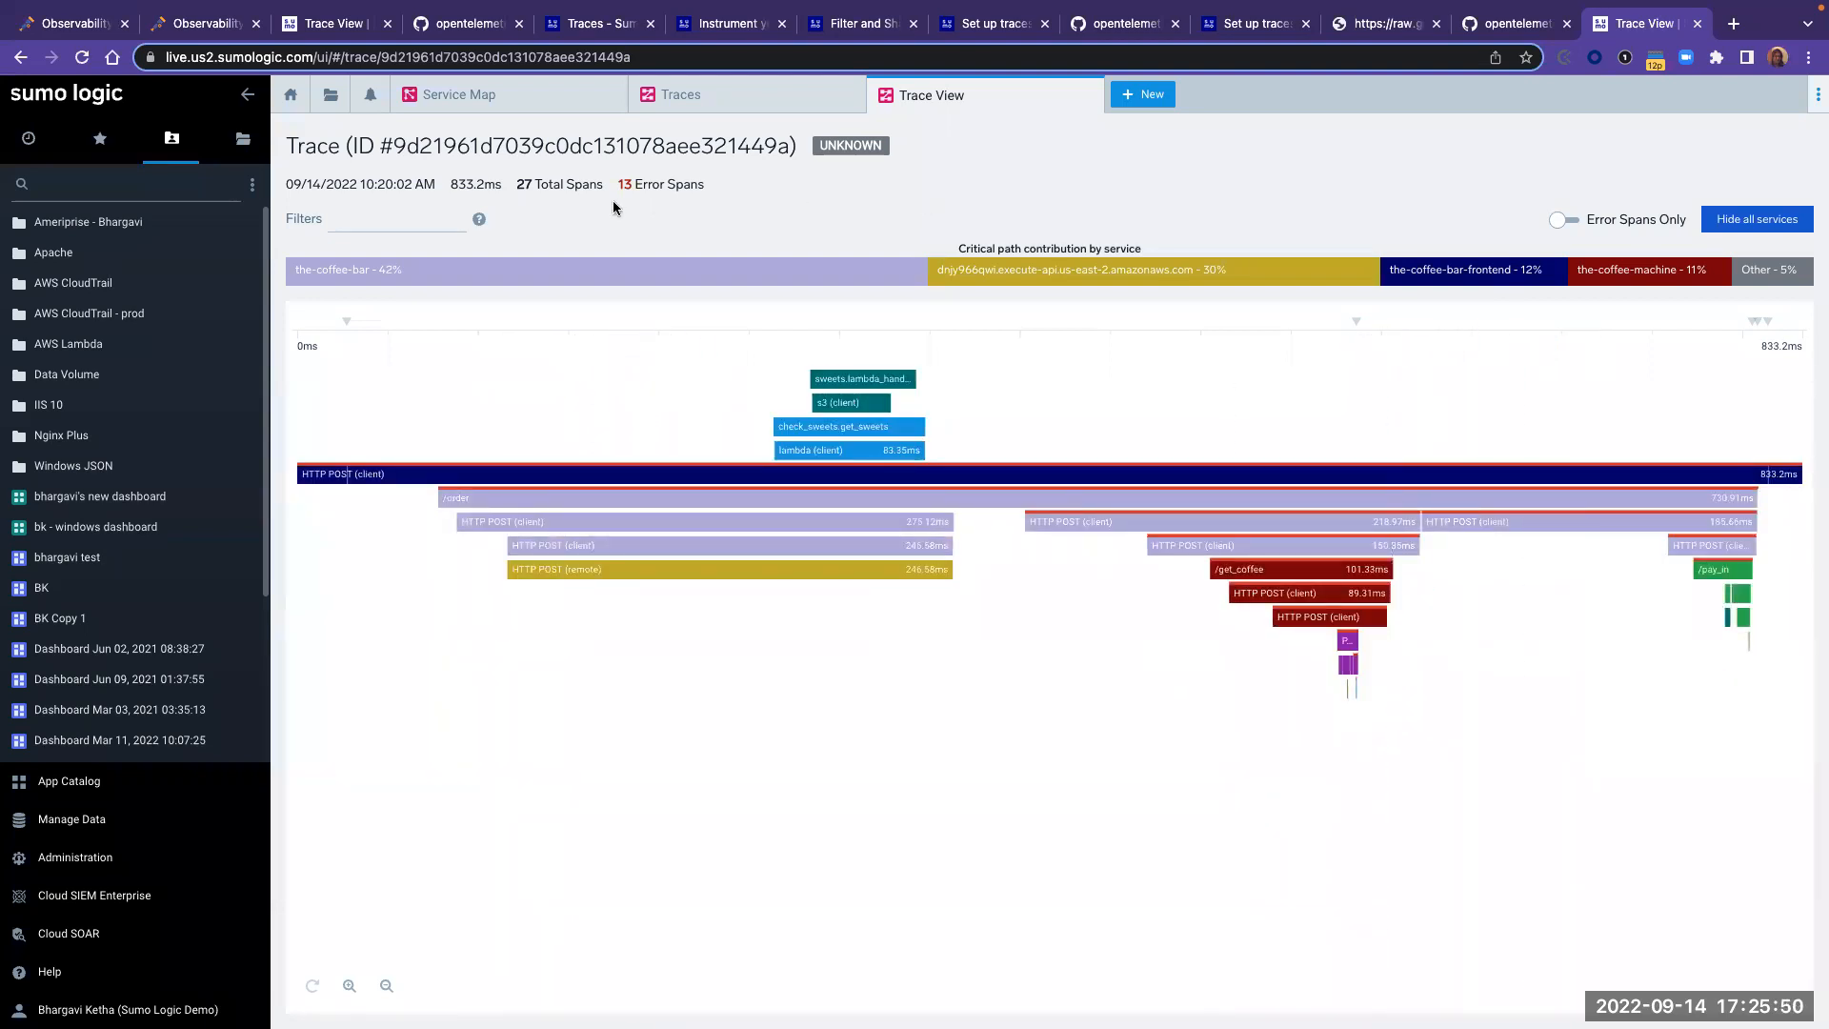
drag(617, 184, 686, 185)
click(1563, 220)
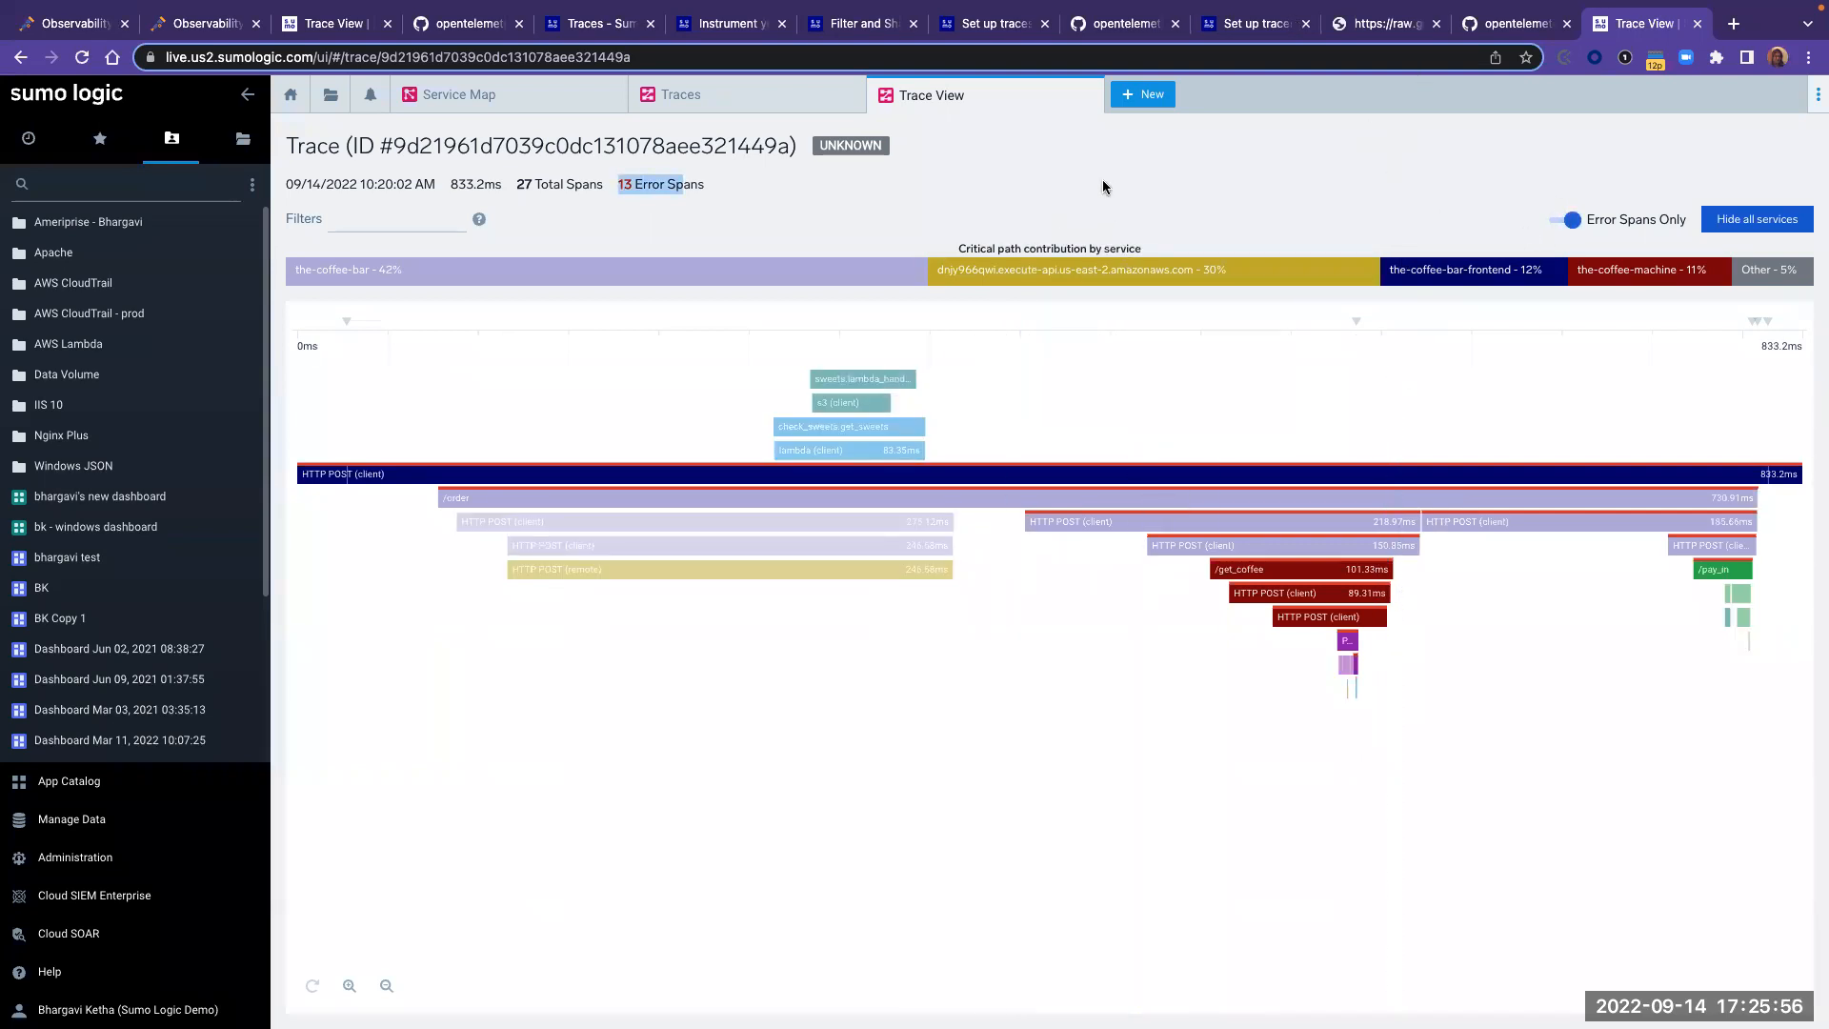
- Consult the Correlate Logs help article under the Traces advanced configuration, and return to the demo account's trace
click(597, 21)
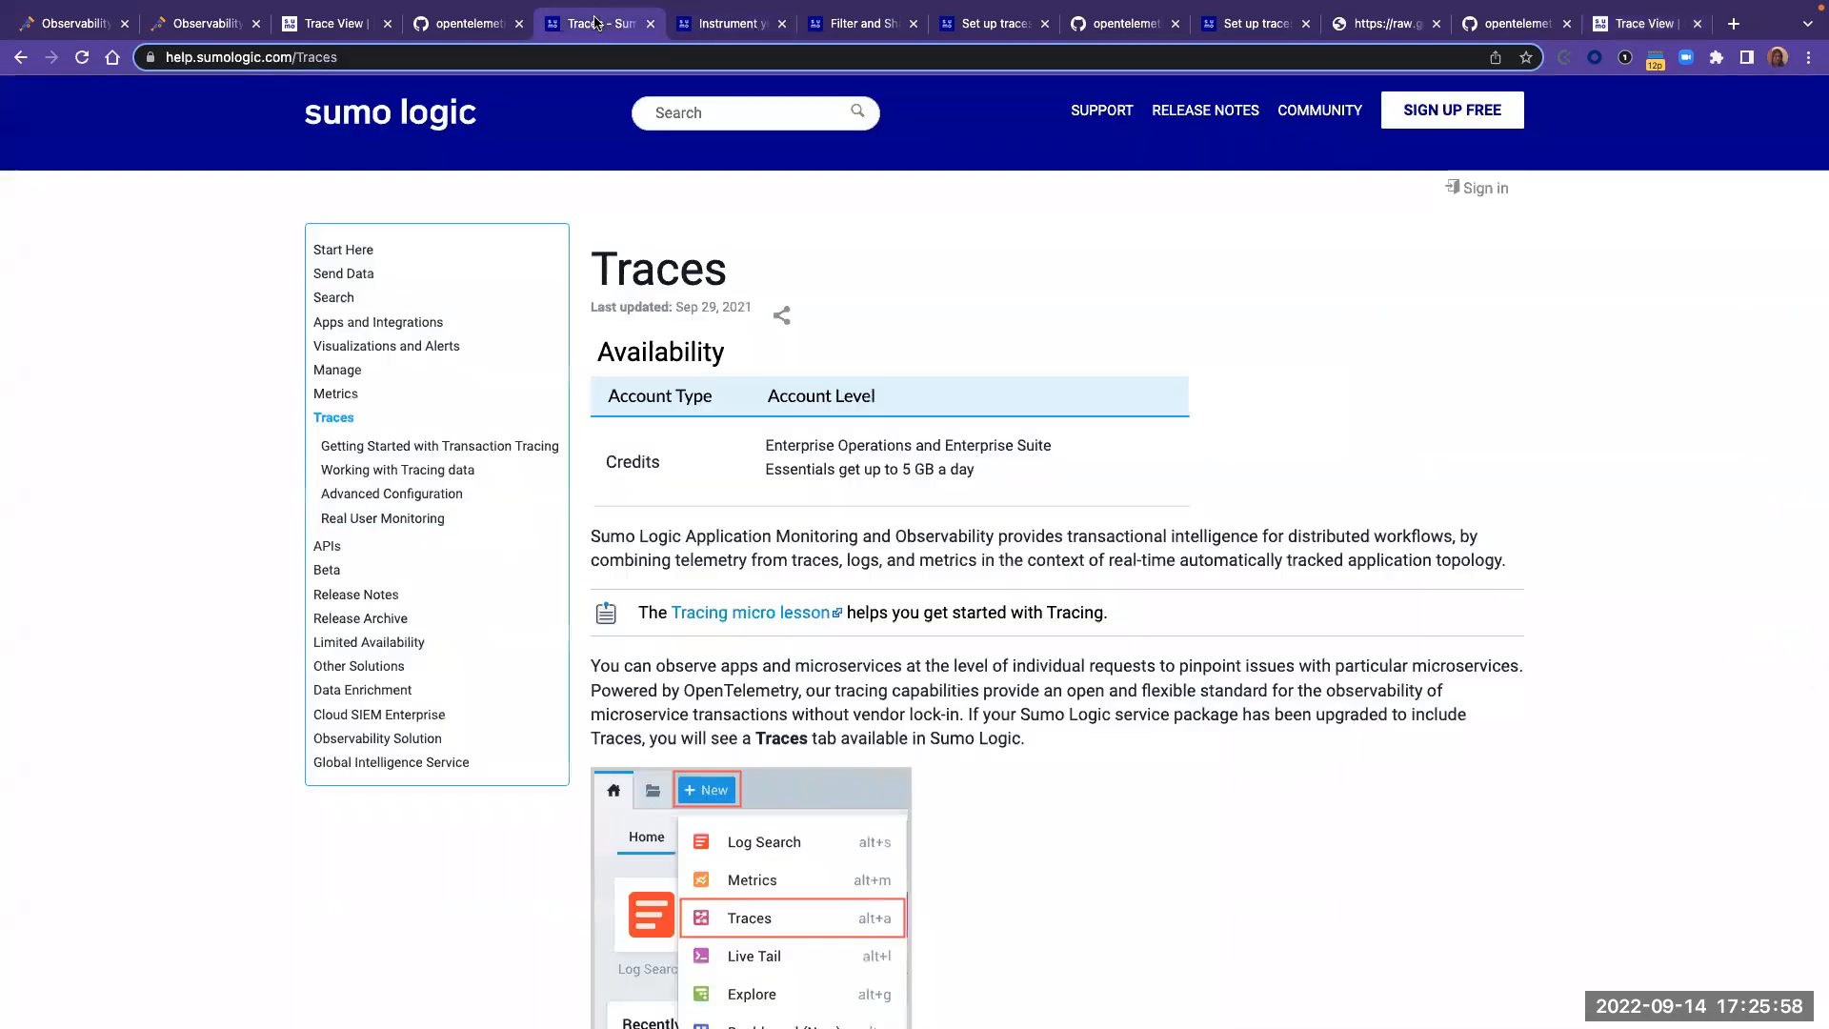
click(400, 496)
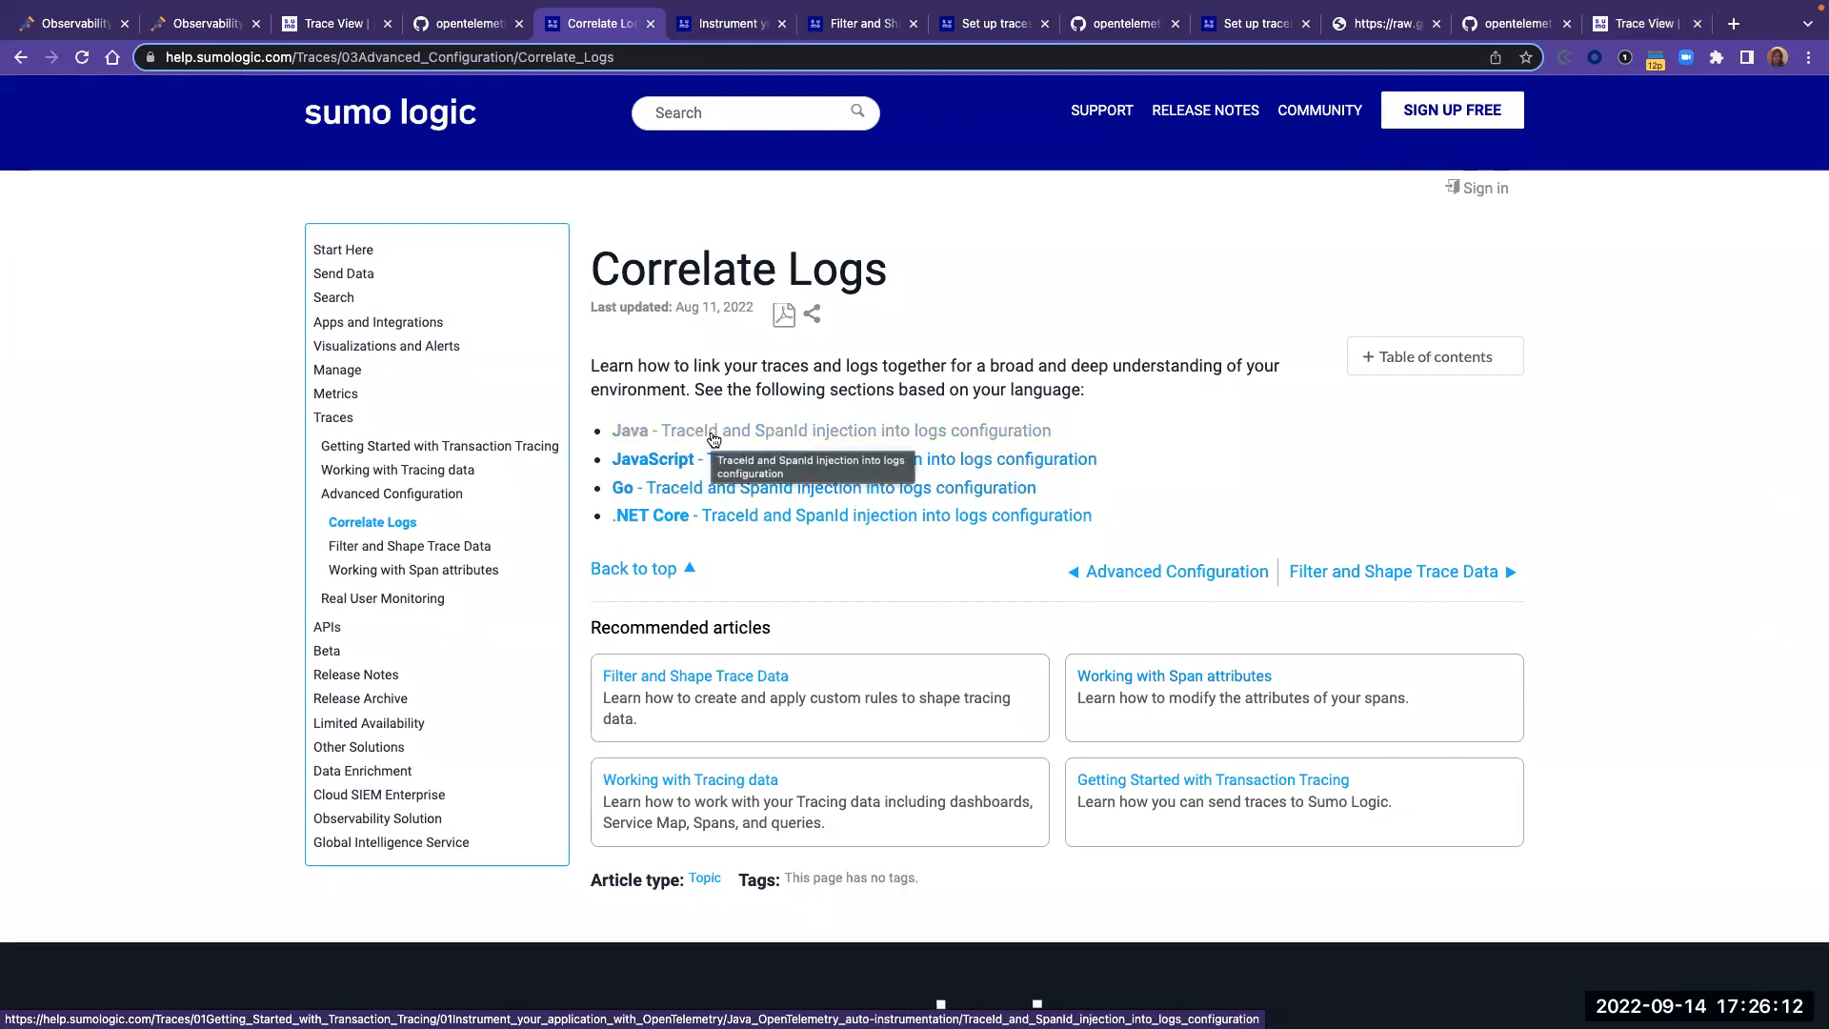
click(1609, 24)
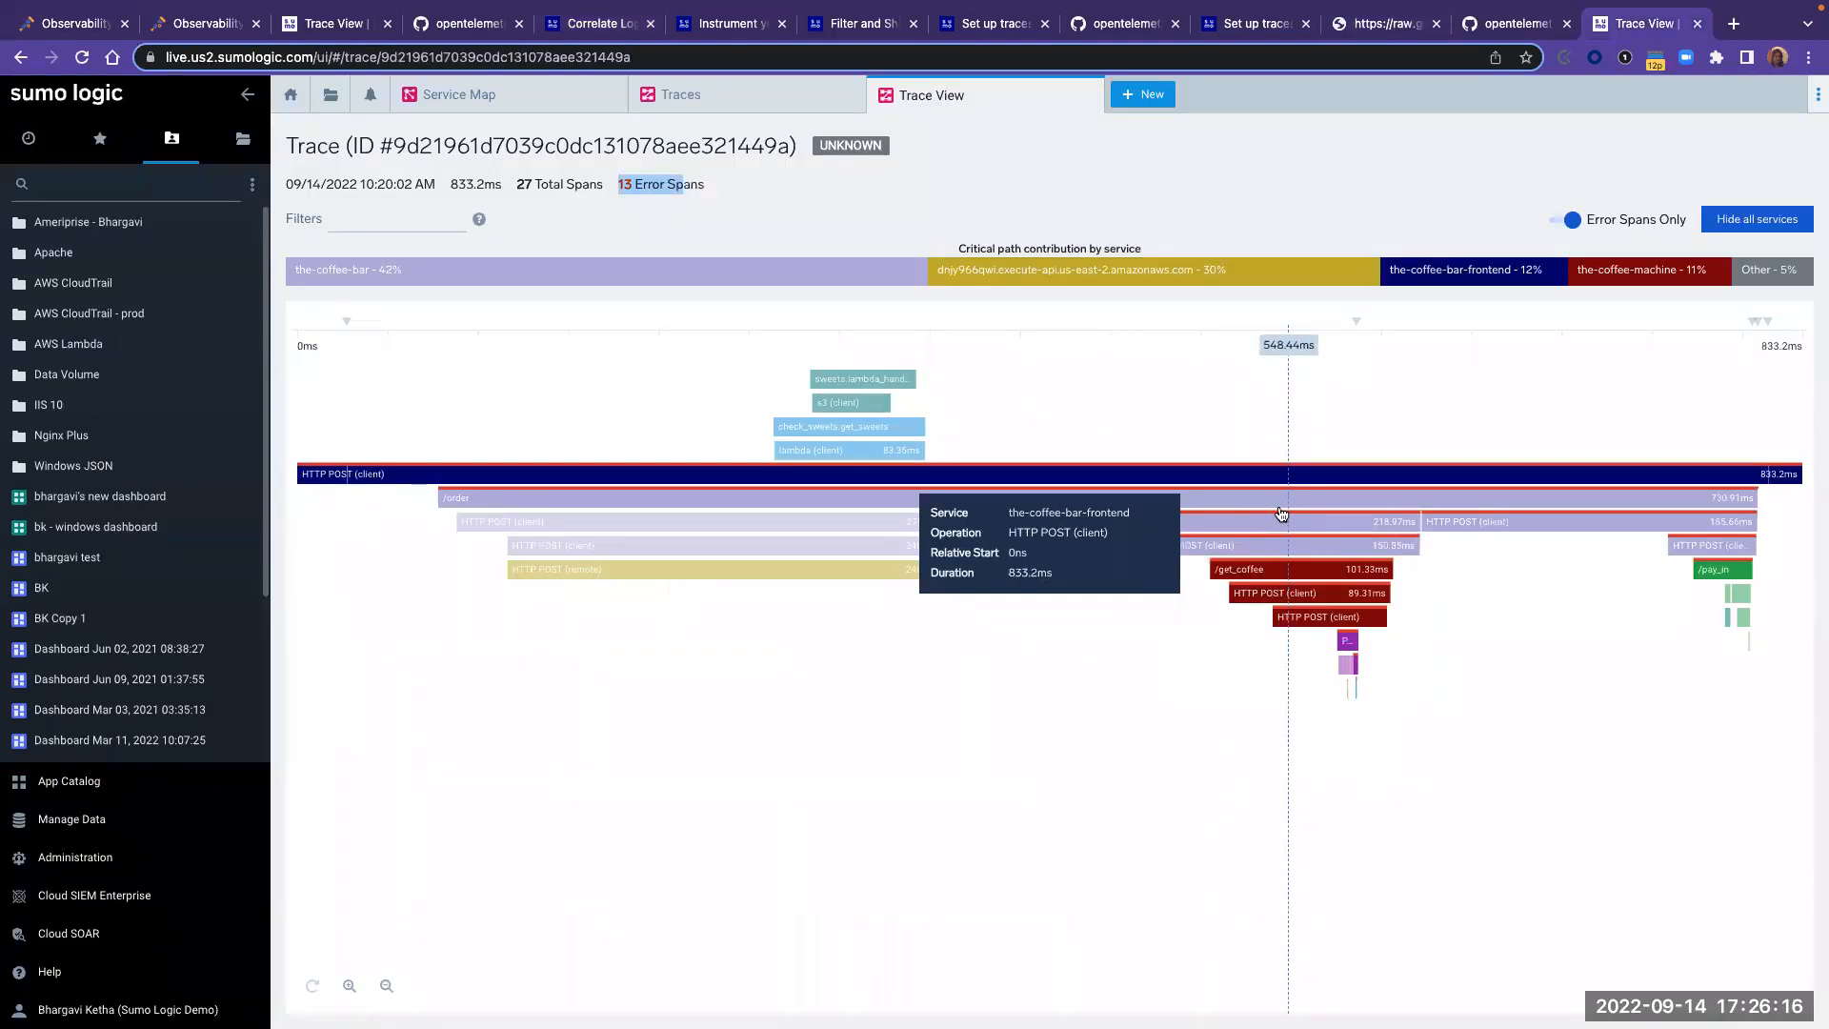
- Inspect the root HTTP POST span of the-coffee-bar-frontend, open the logs tagged with its span ID, and highlight the search query
click(1286, 475)
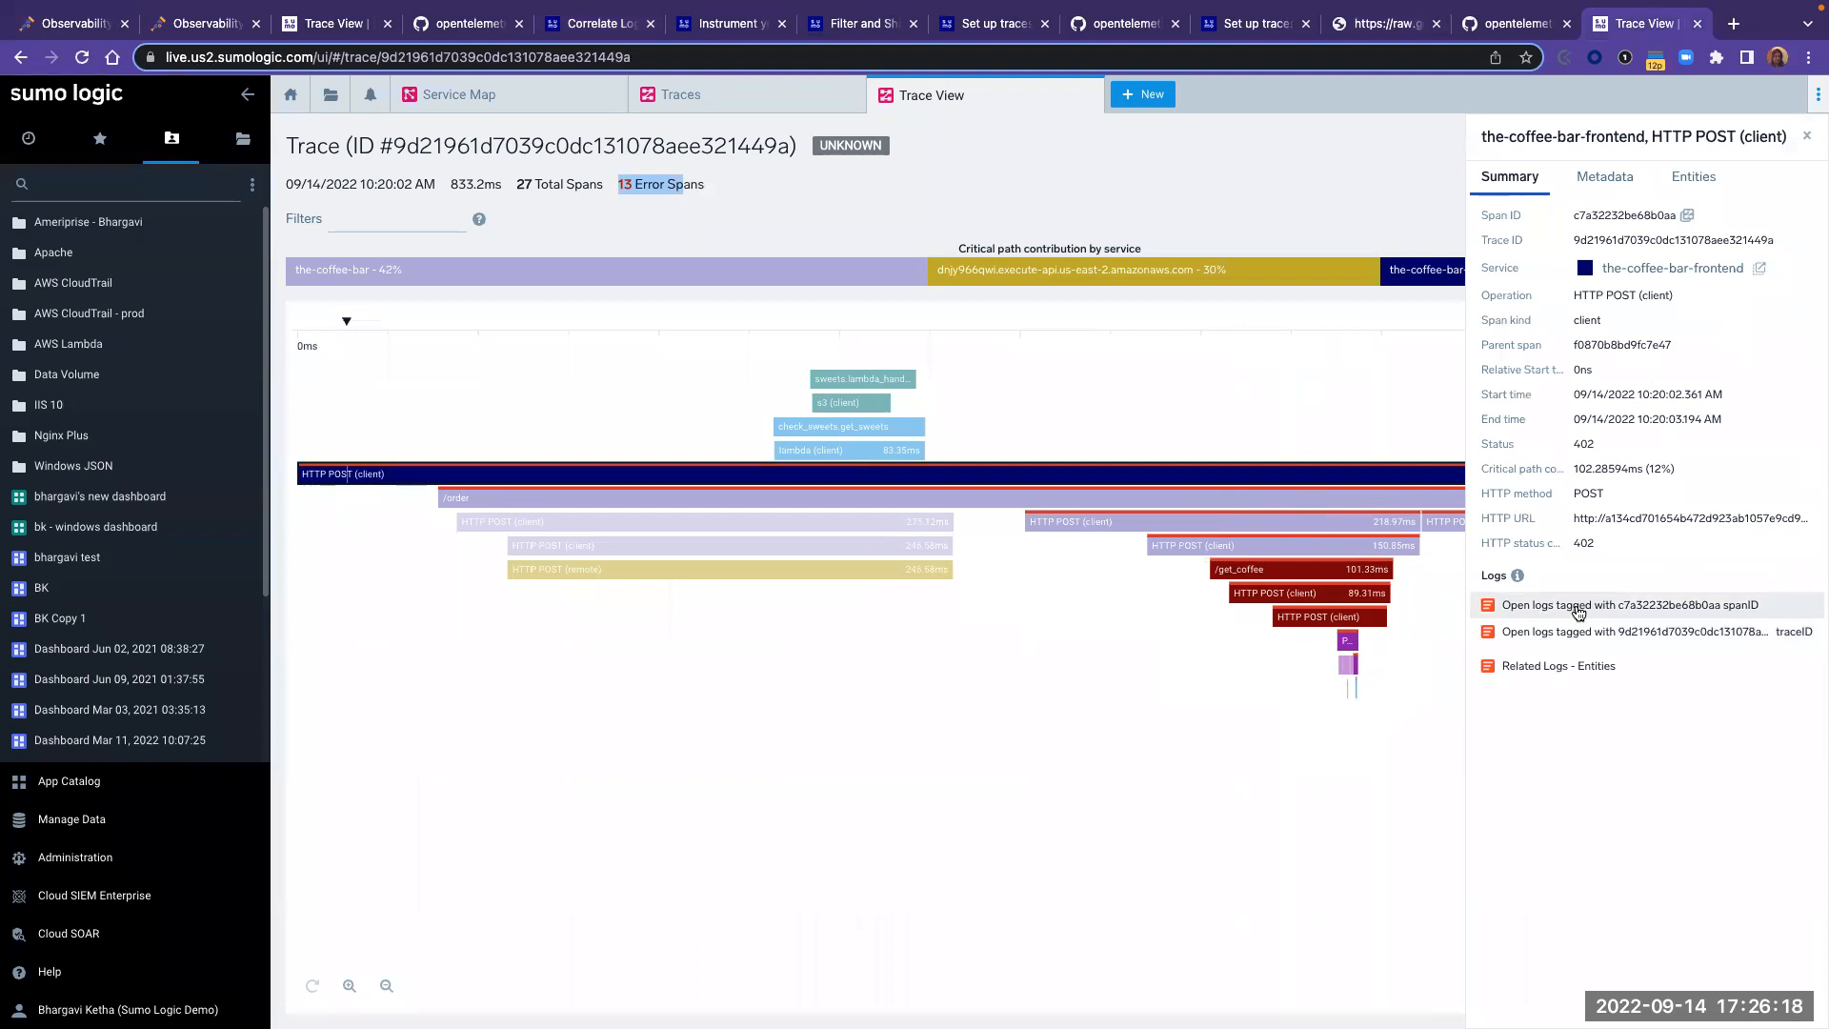
click(1642, 612)
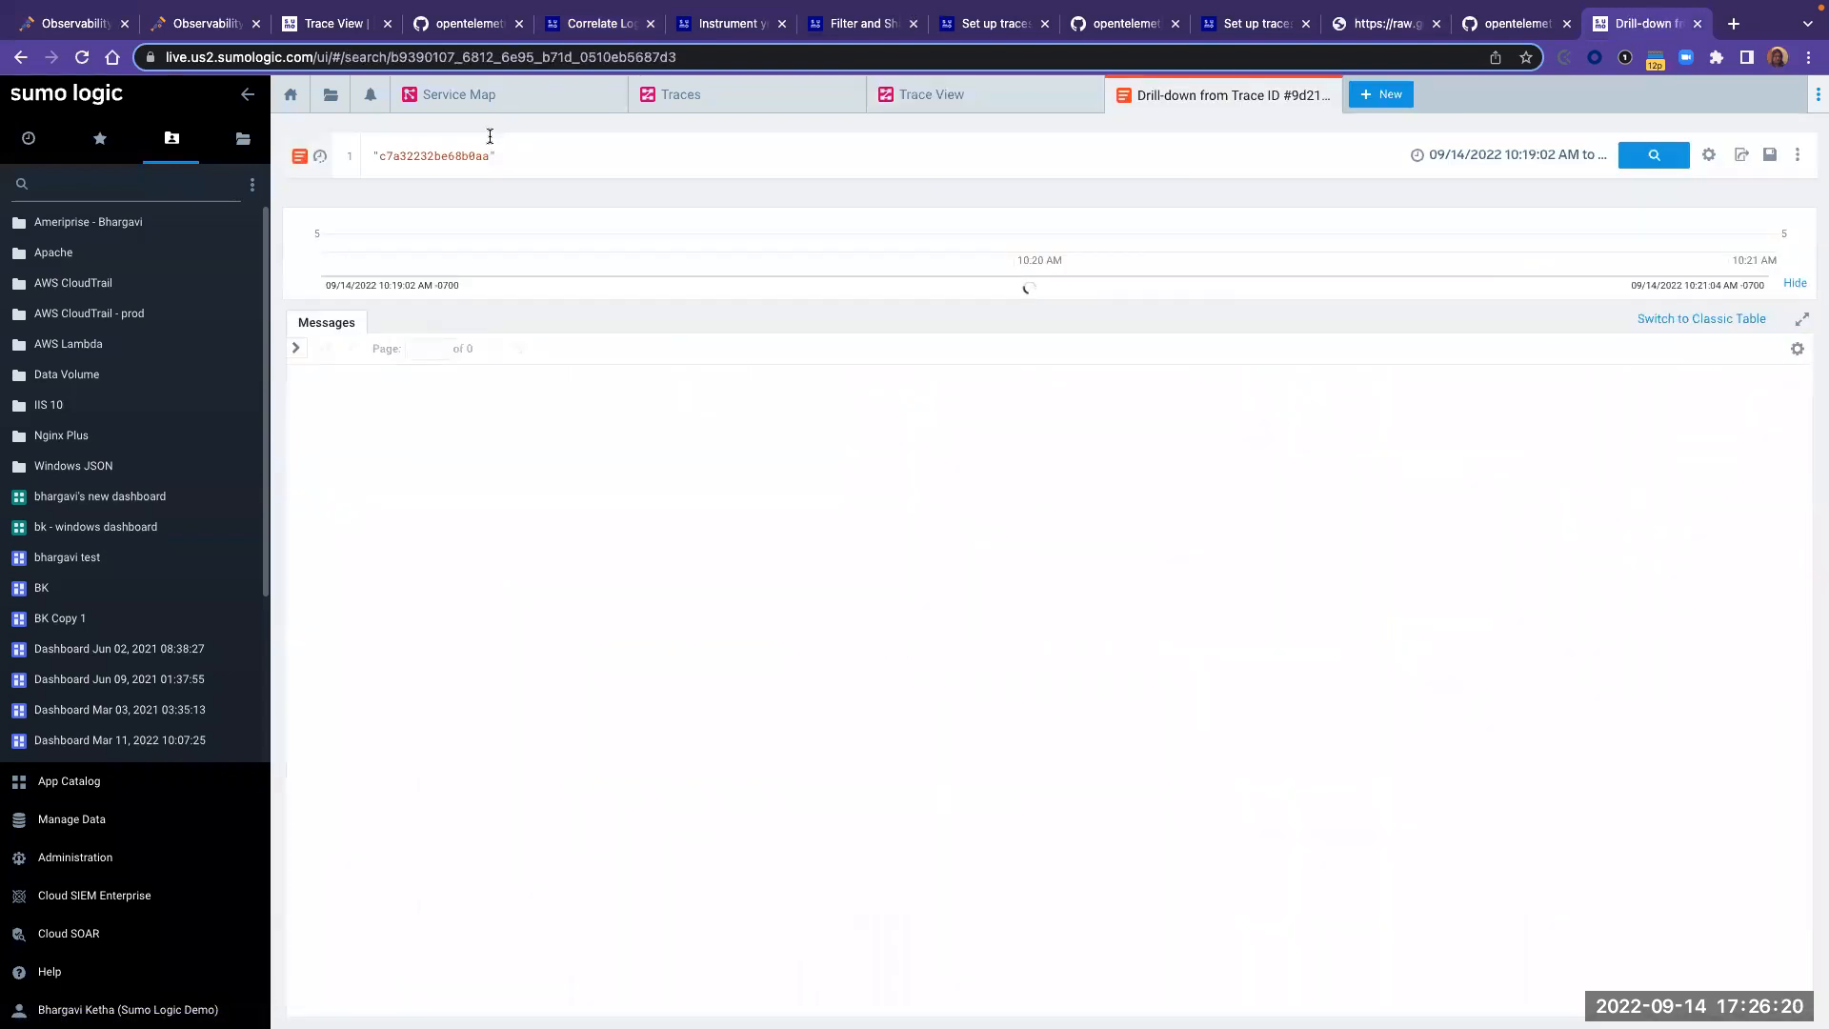
drag(518, 152, 372, 152)
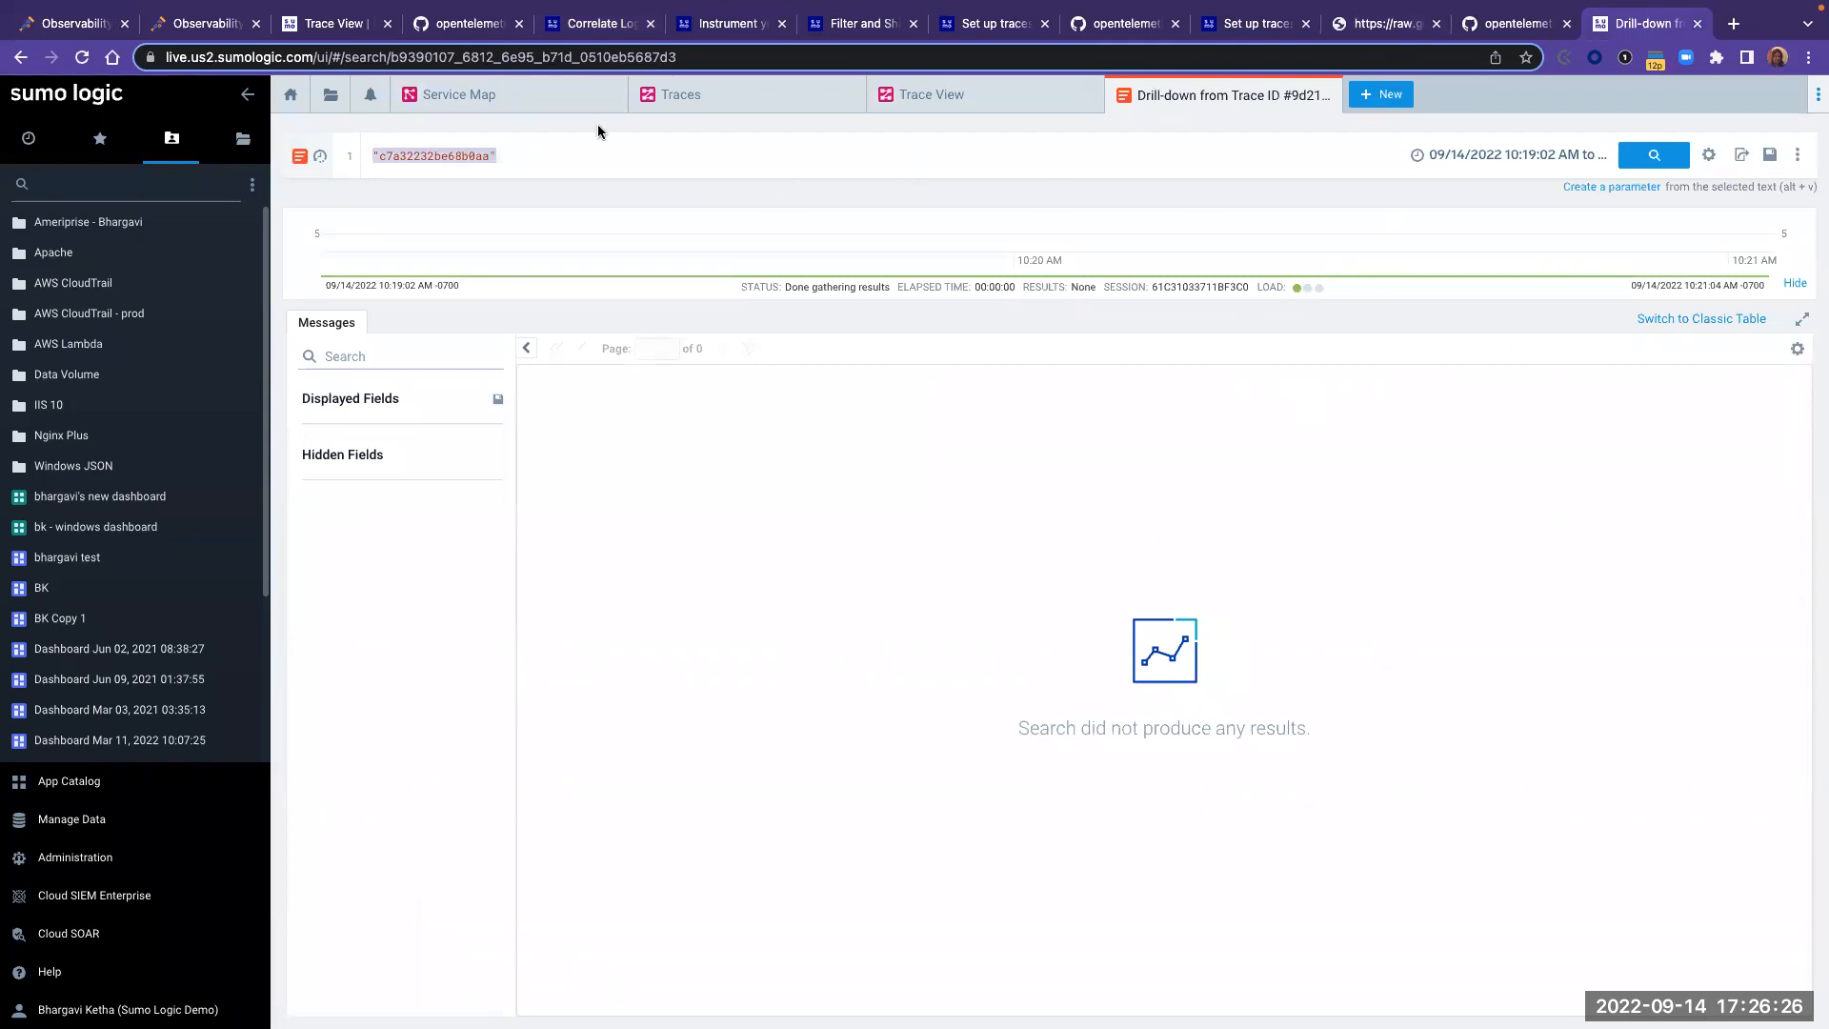
- Return to the Correlate Logs help article and open its .NET Core TraceId and SpanId injection guide
click(726, 20)
click(610, 24)
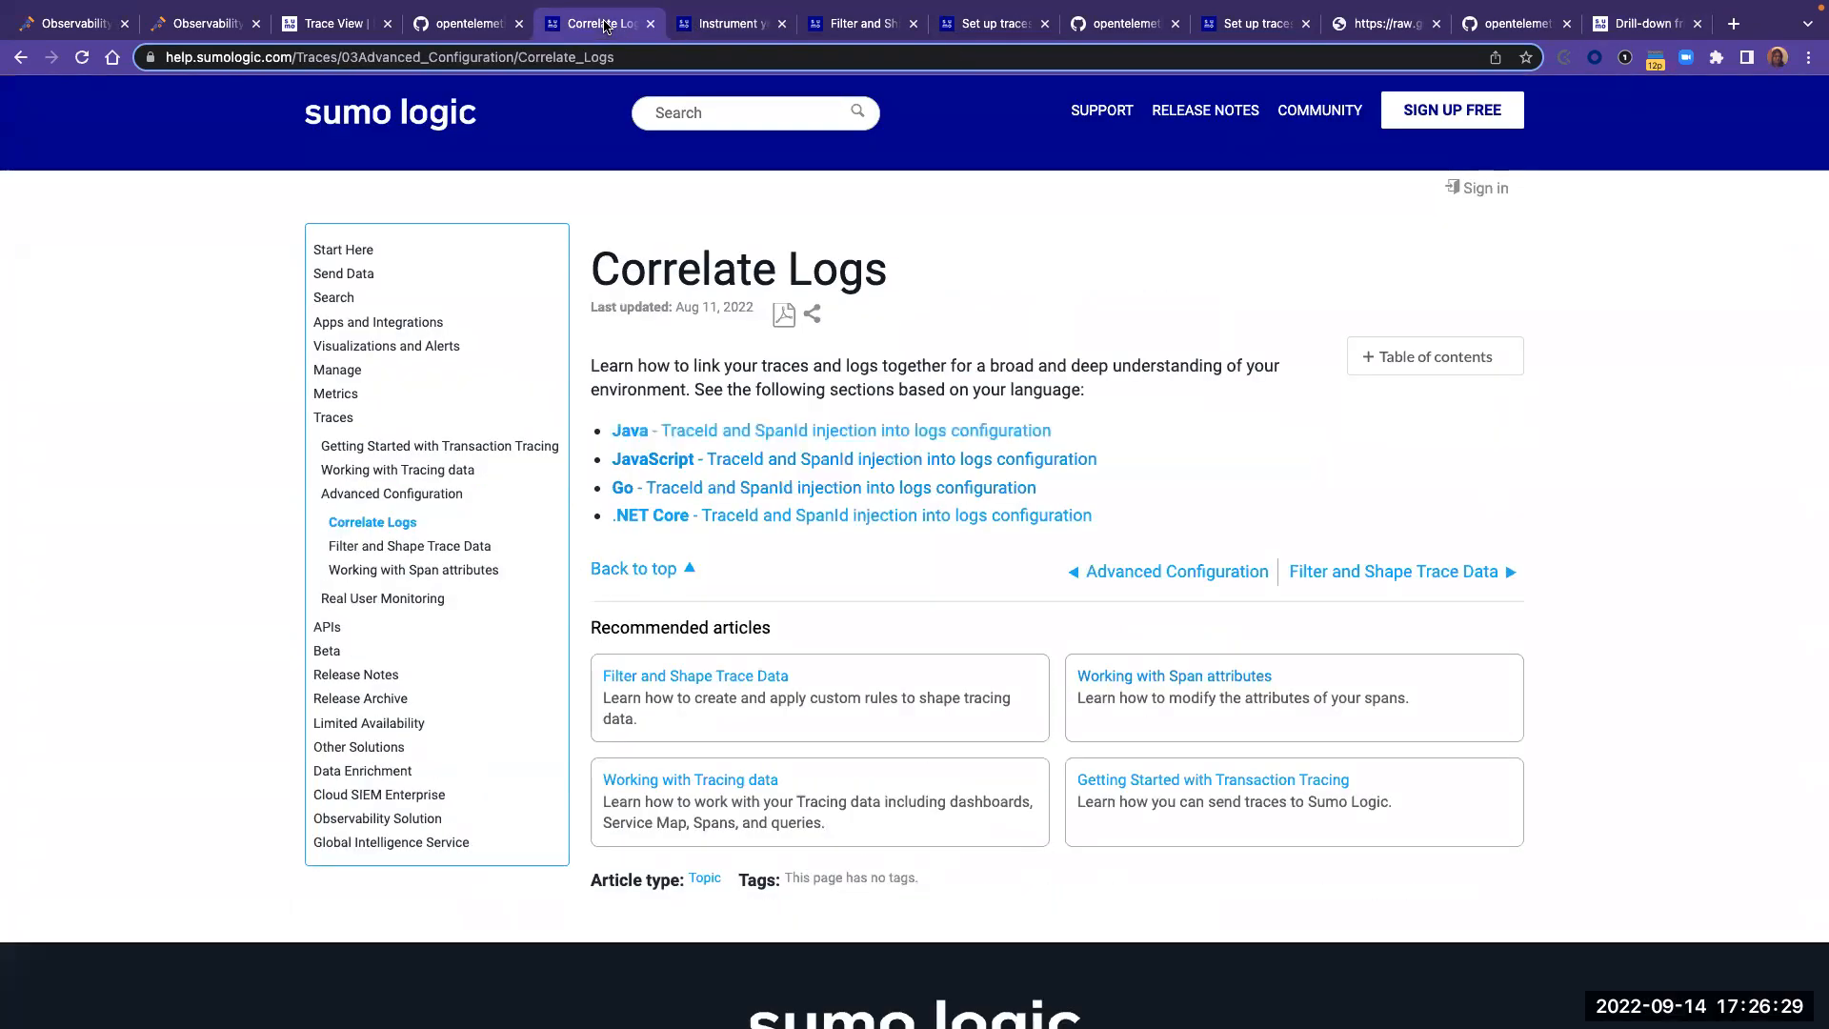
click(740, 55)
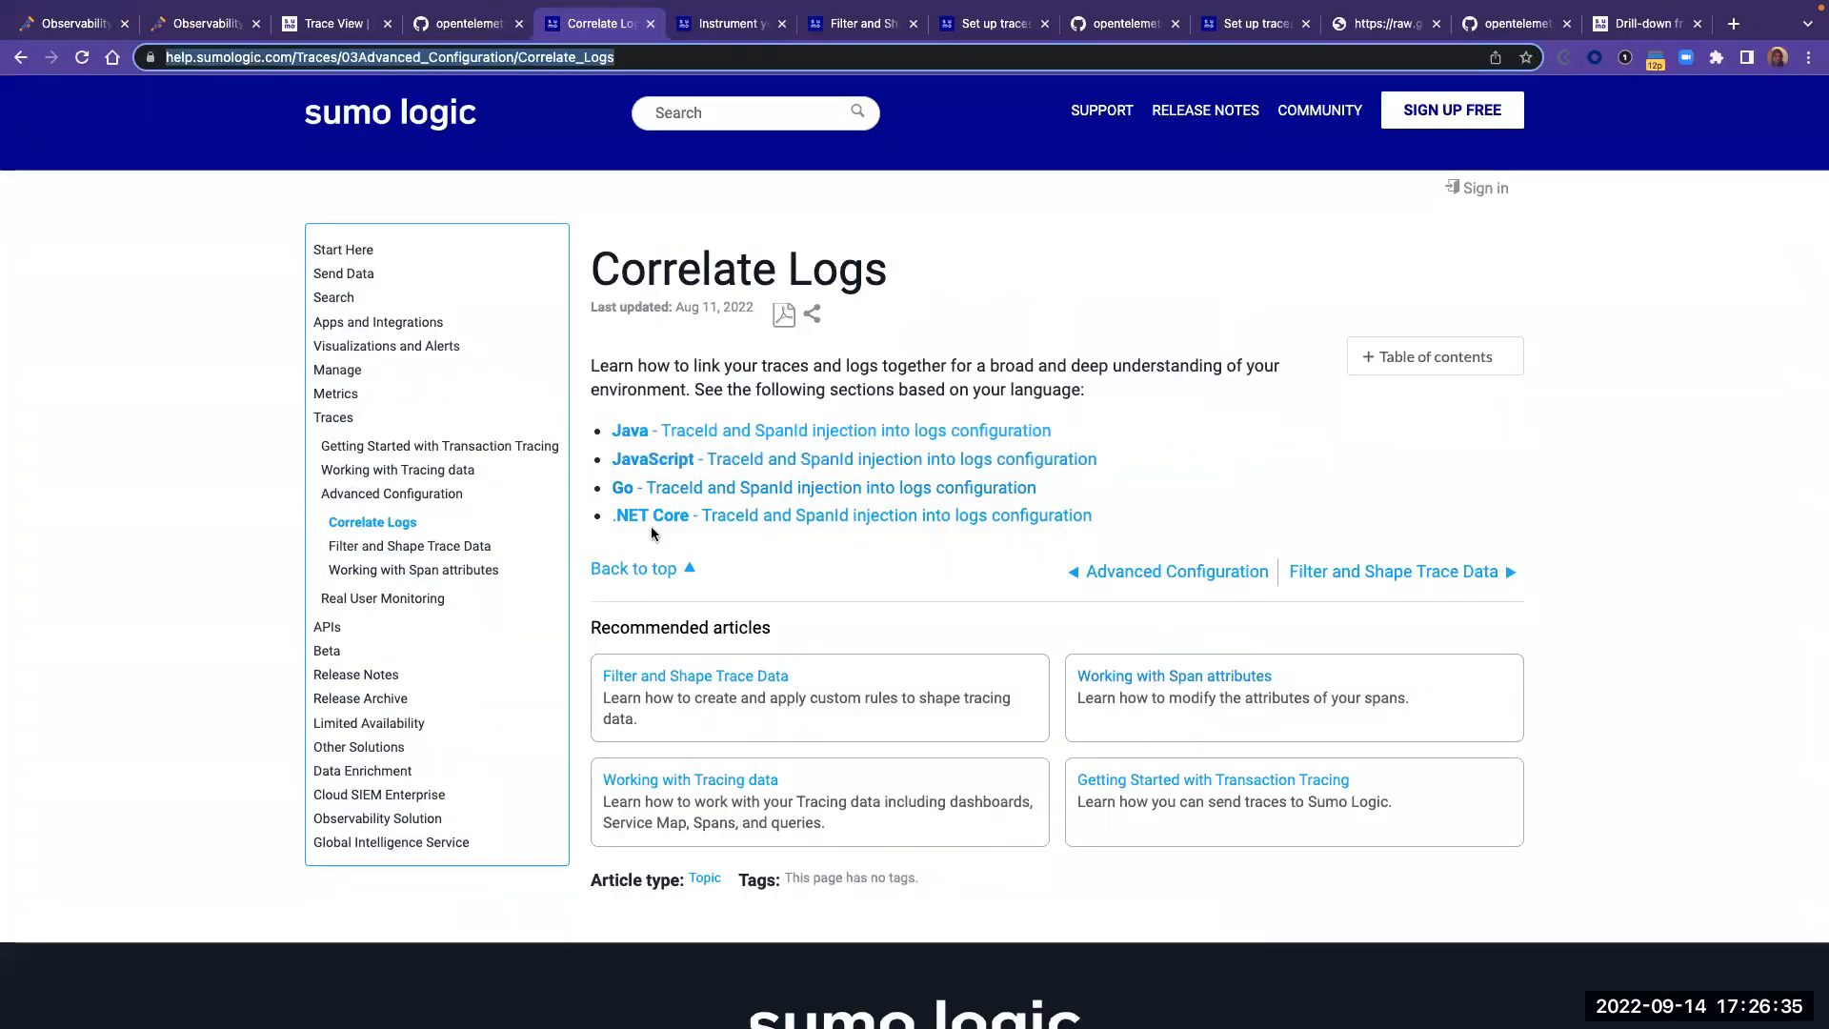
click(647, 579)
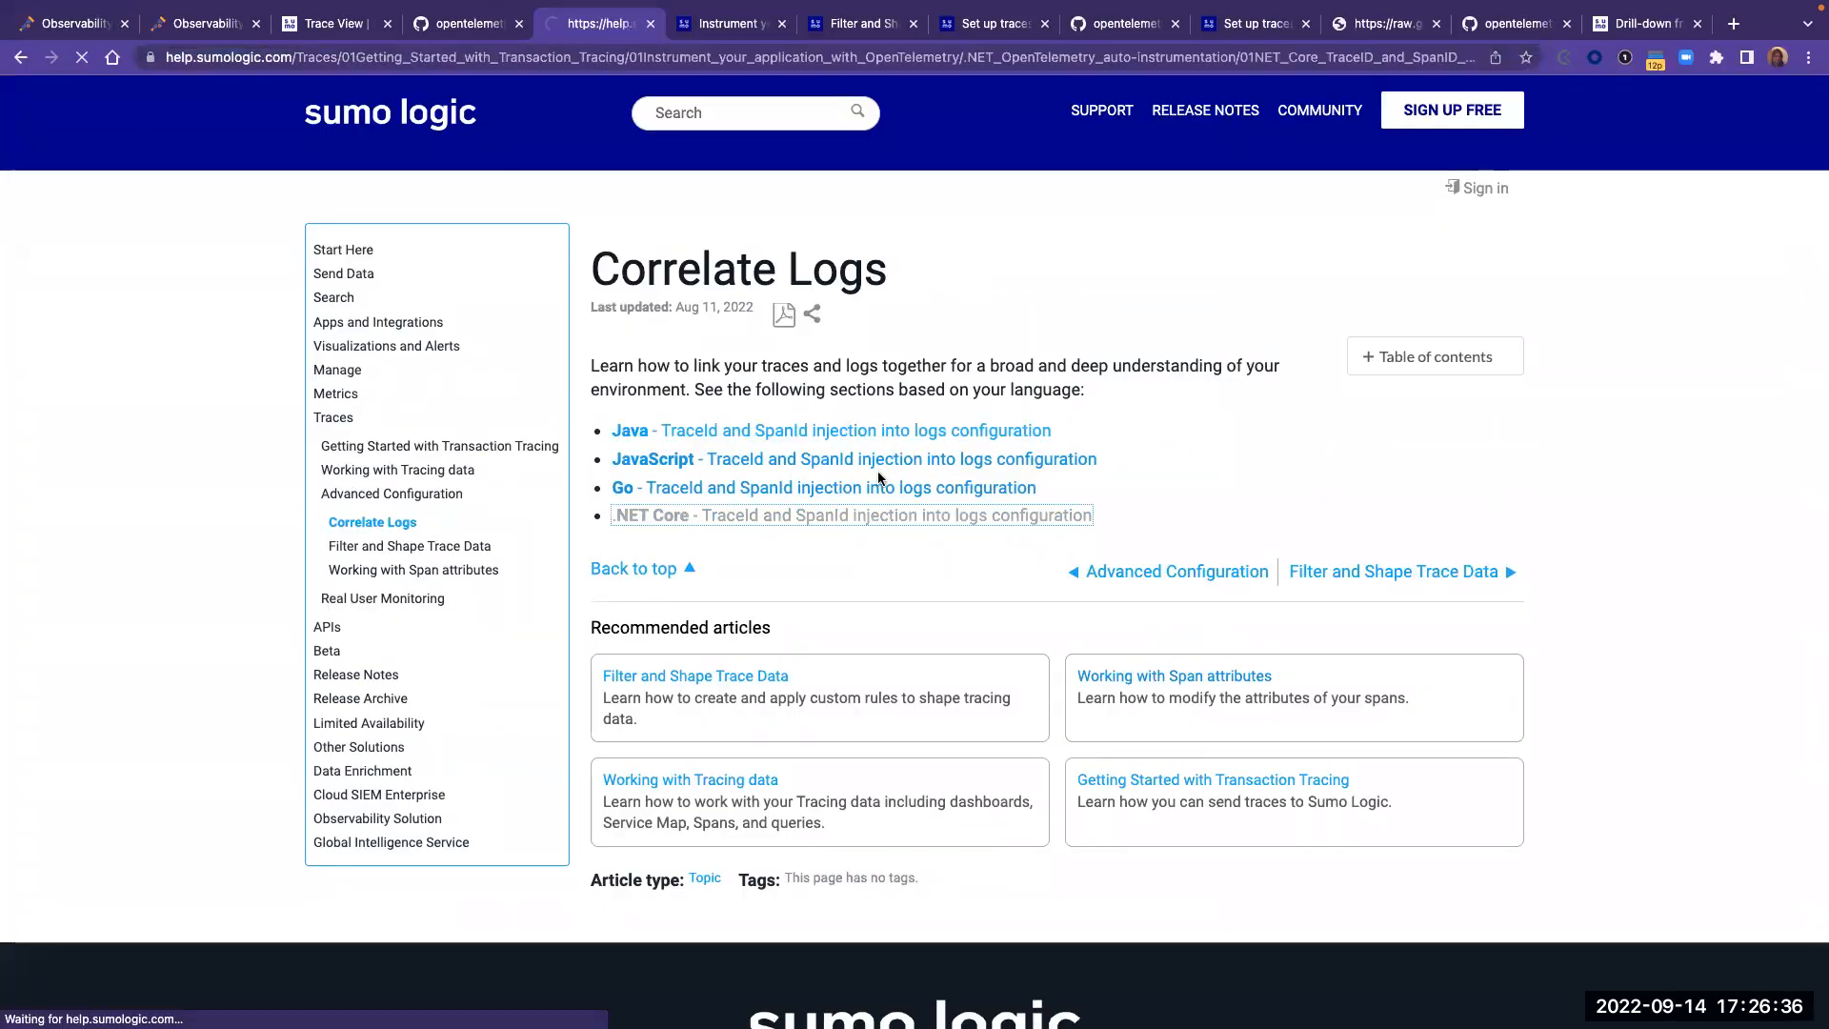
- Examine The Process section, highlighting trace_id, traceId and spanId in the logging line and the two variable declarations
scroll(878, 469, down, 5)
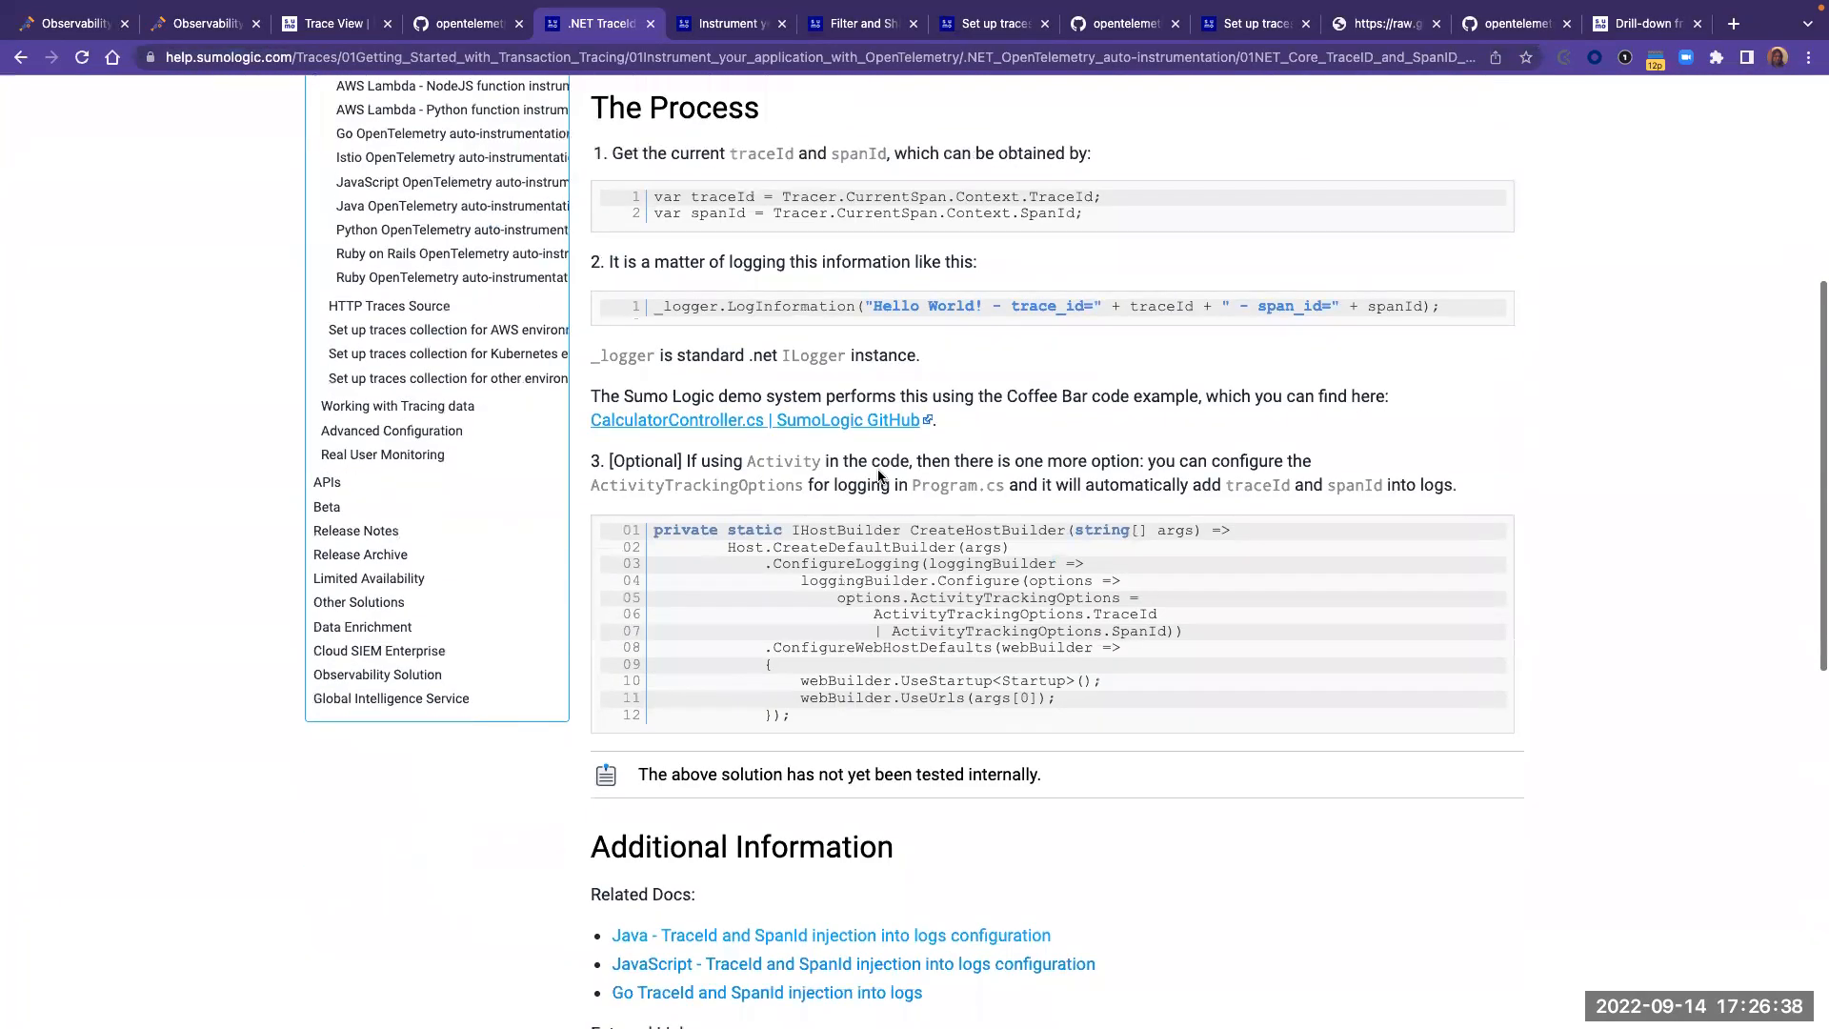
double_click(1067, 306)
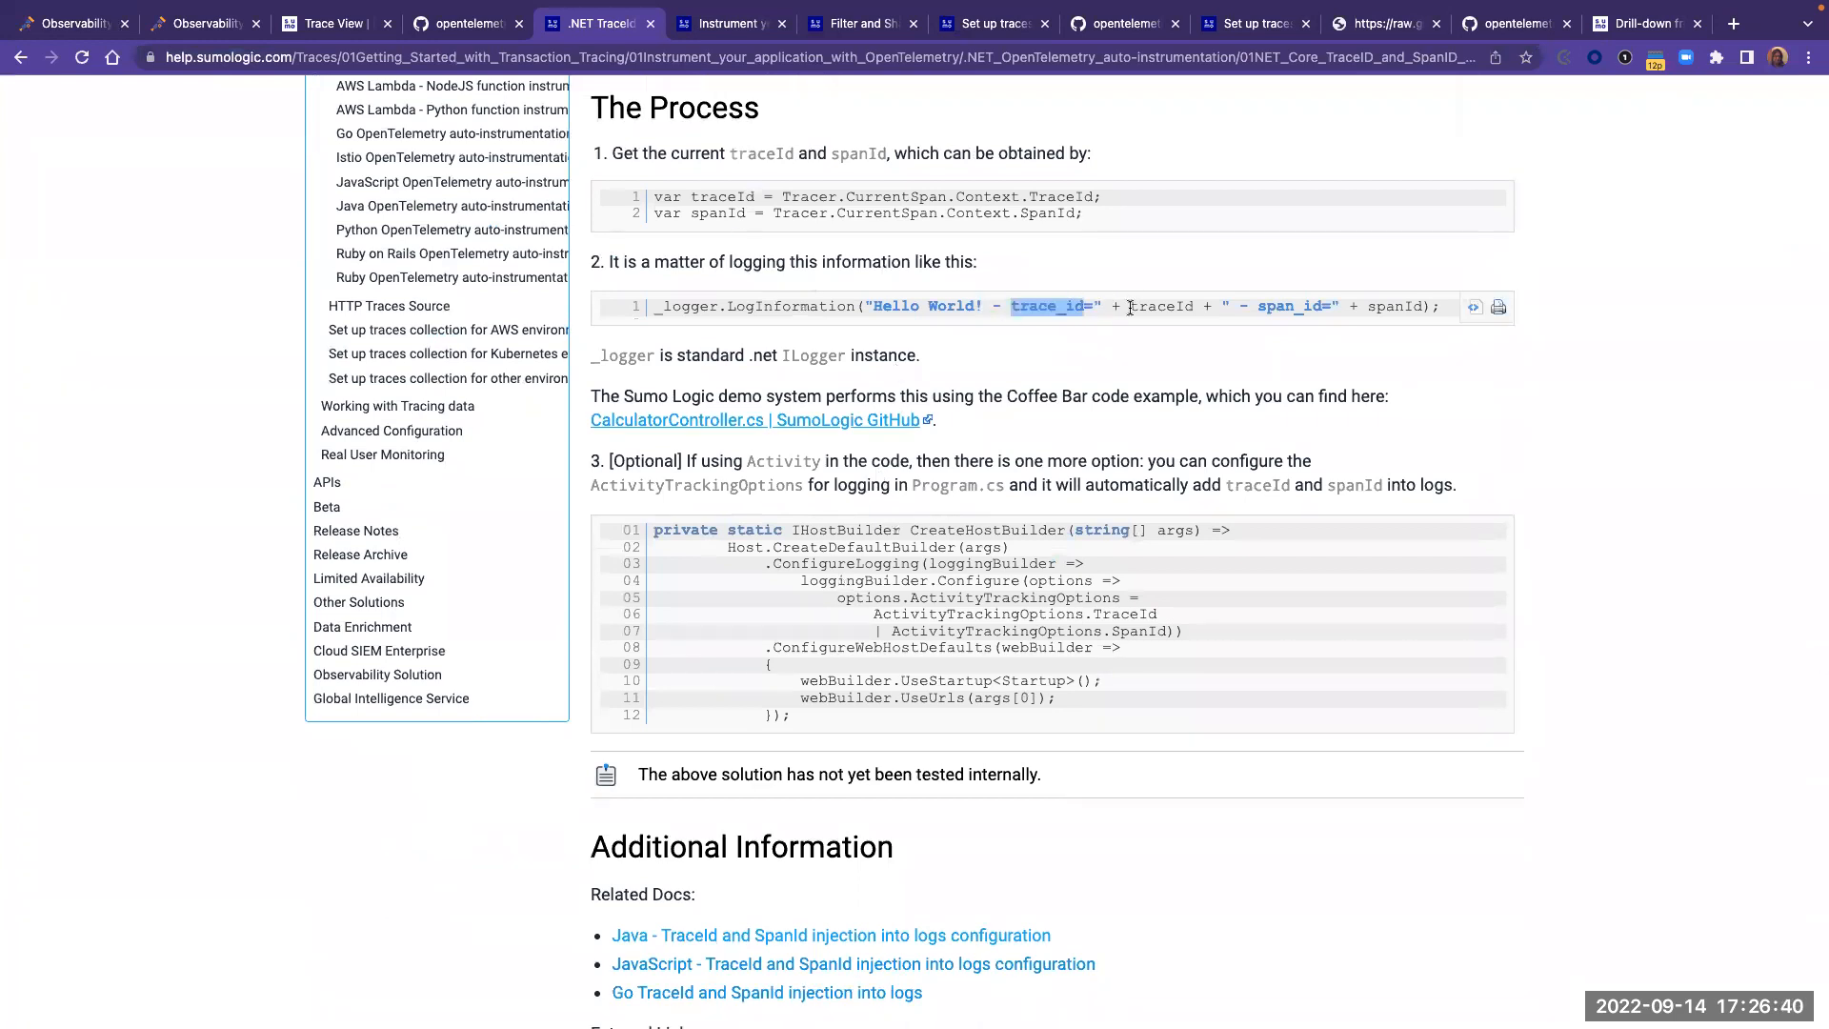
double_click(1161, 306)
double_click(1396, 306)
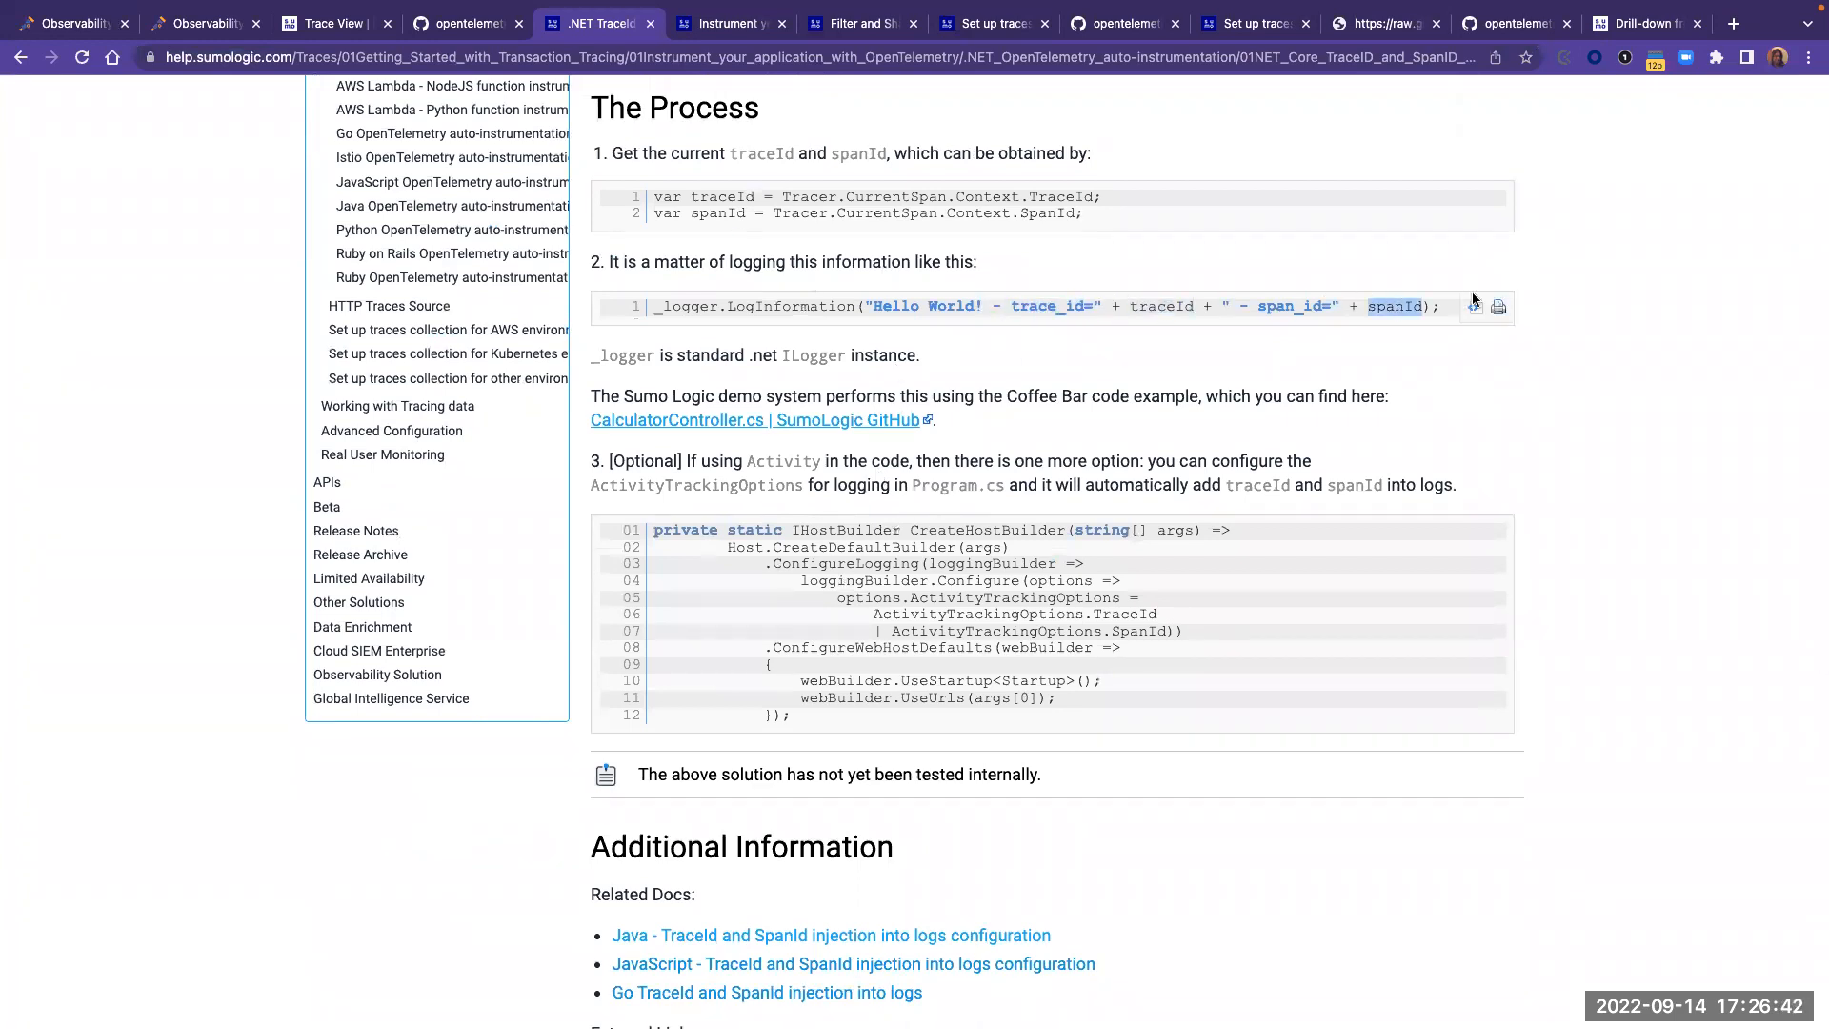
drag(1088, 213, 652, 203)
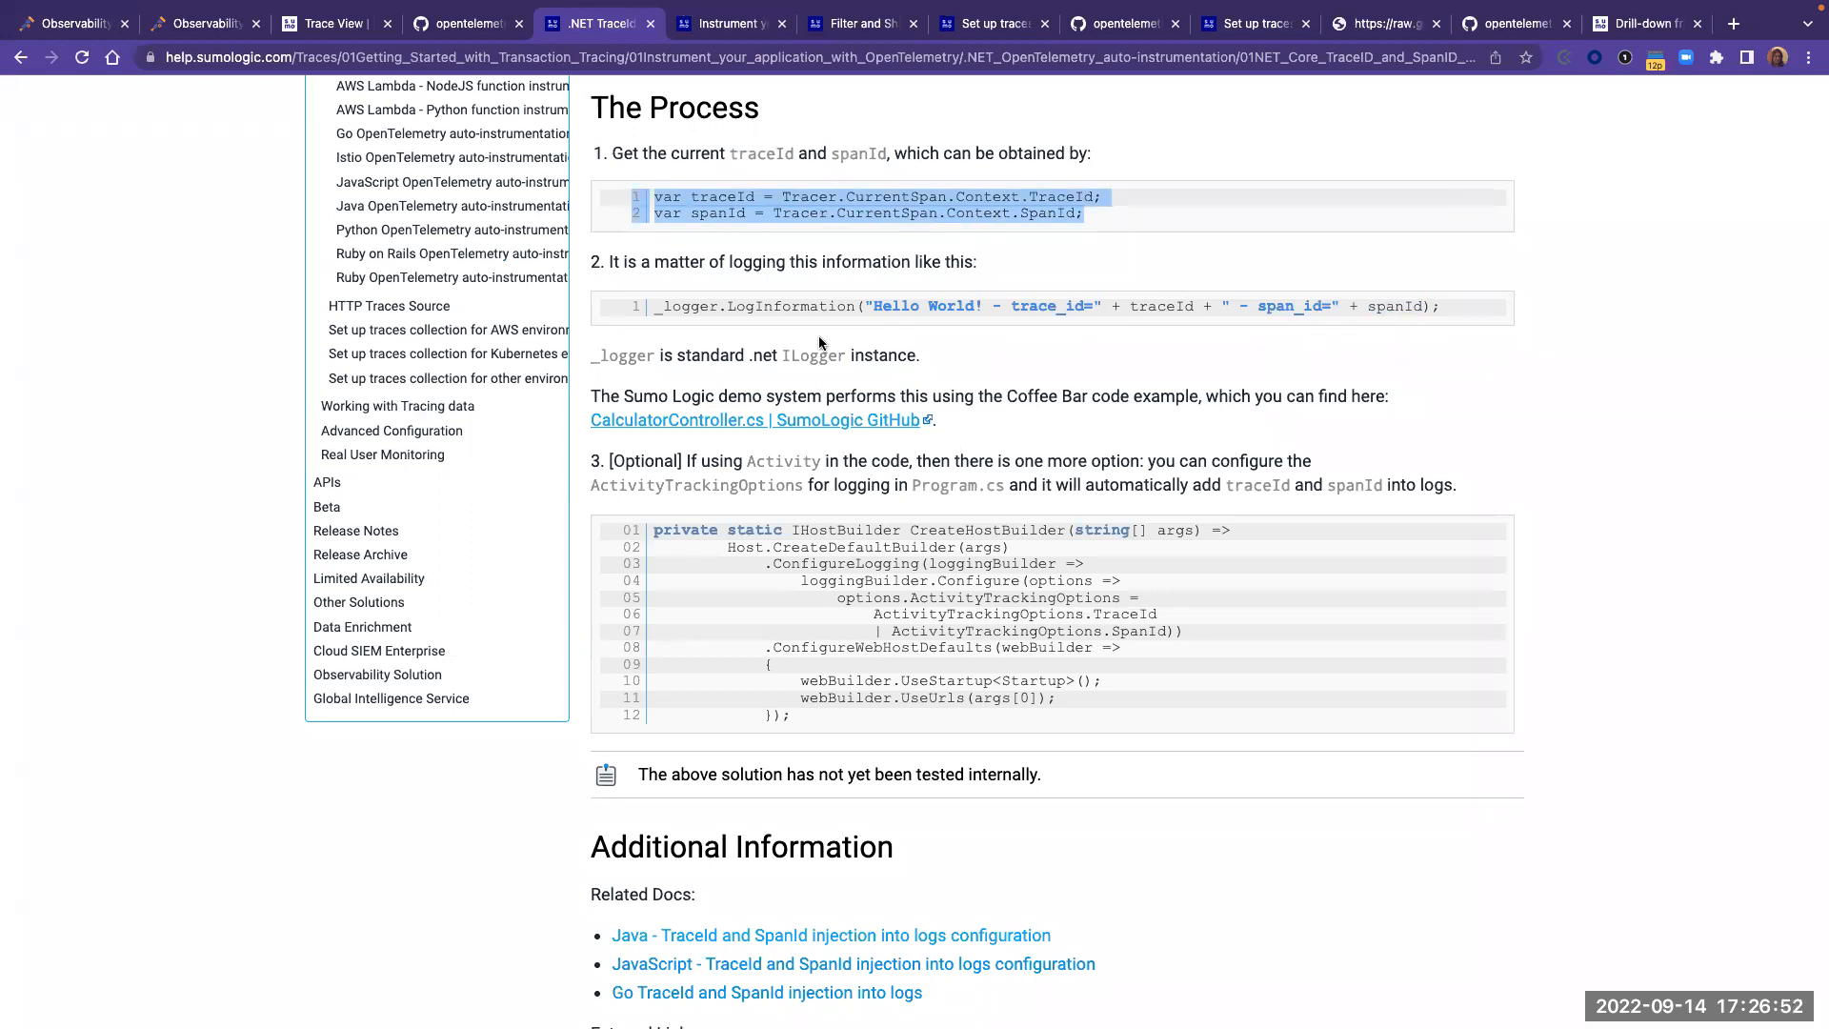
mouse_move(1362, 10)
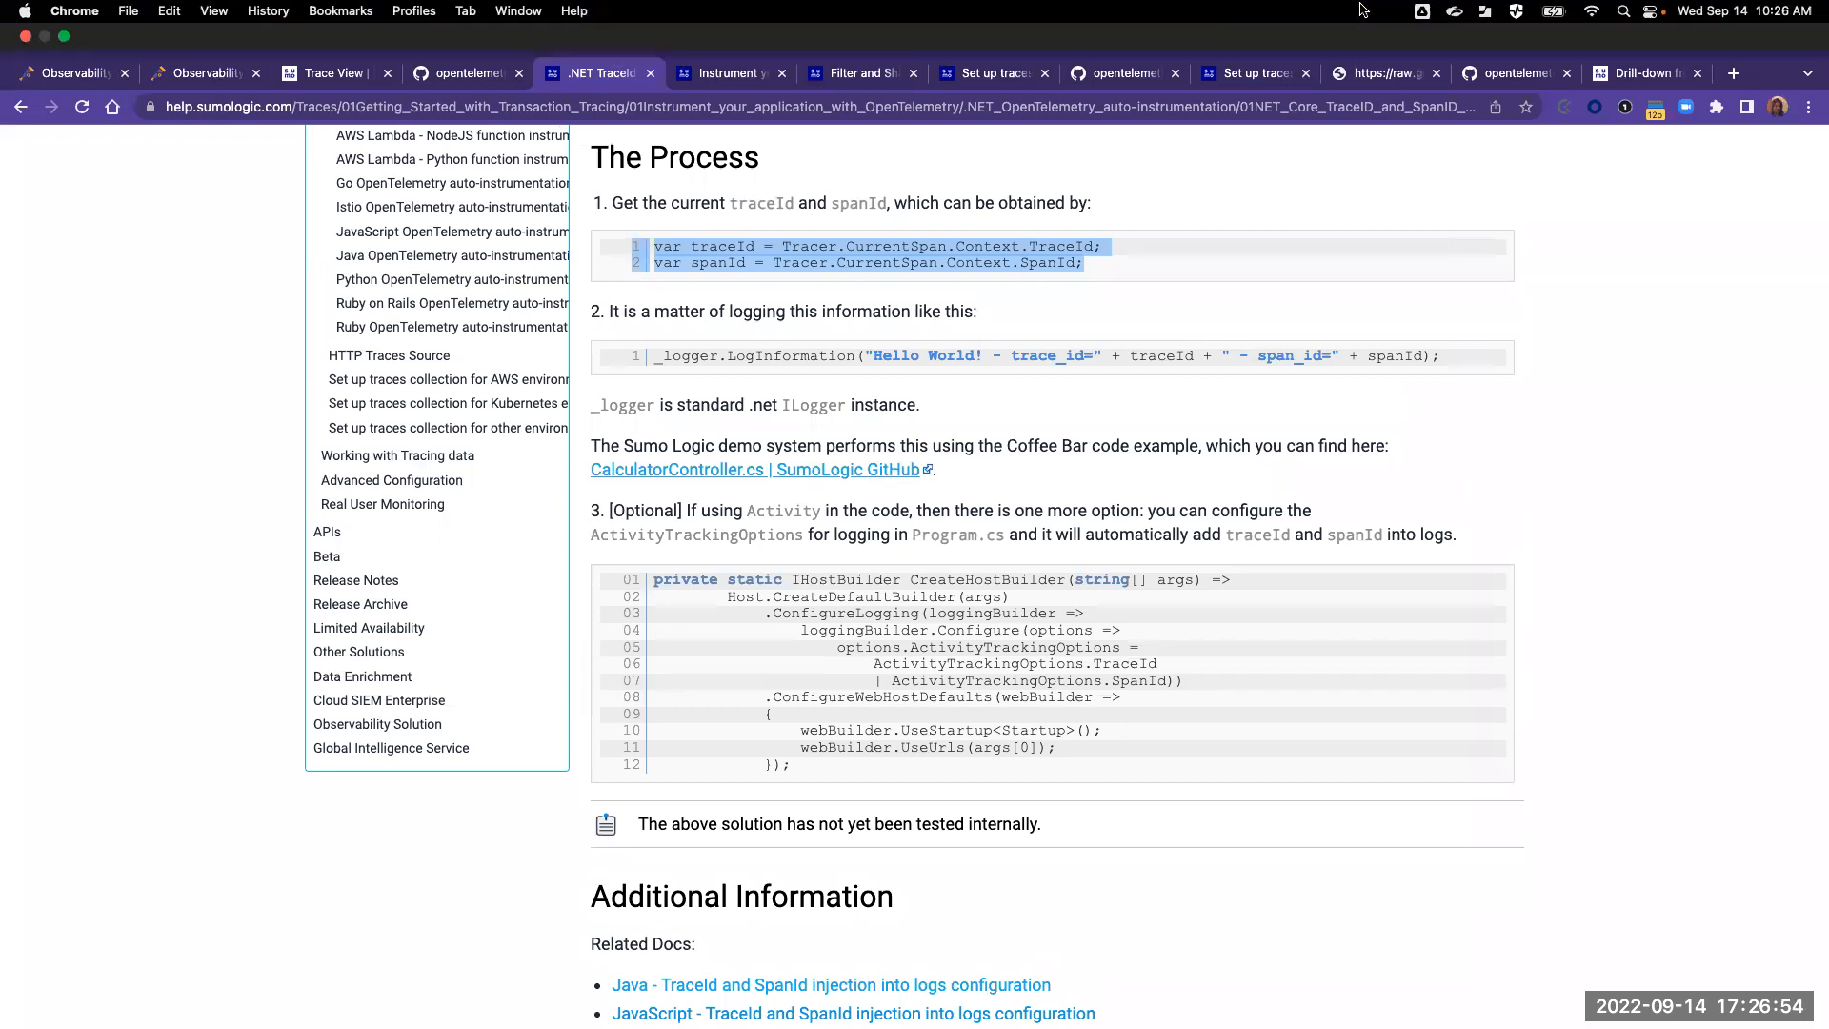
key(ctrl+Right)
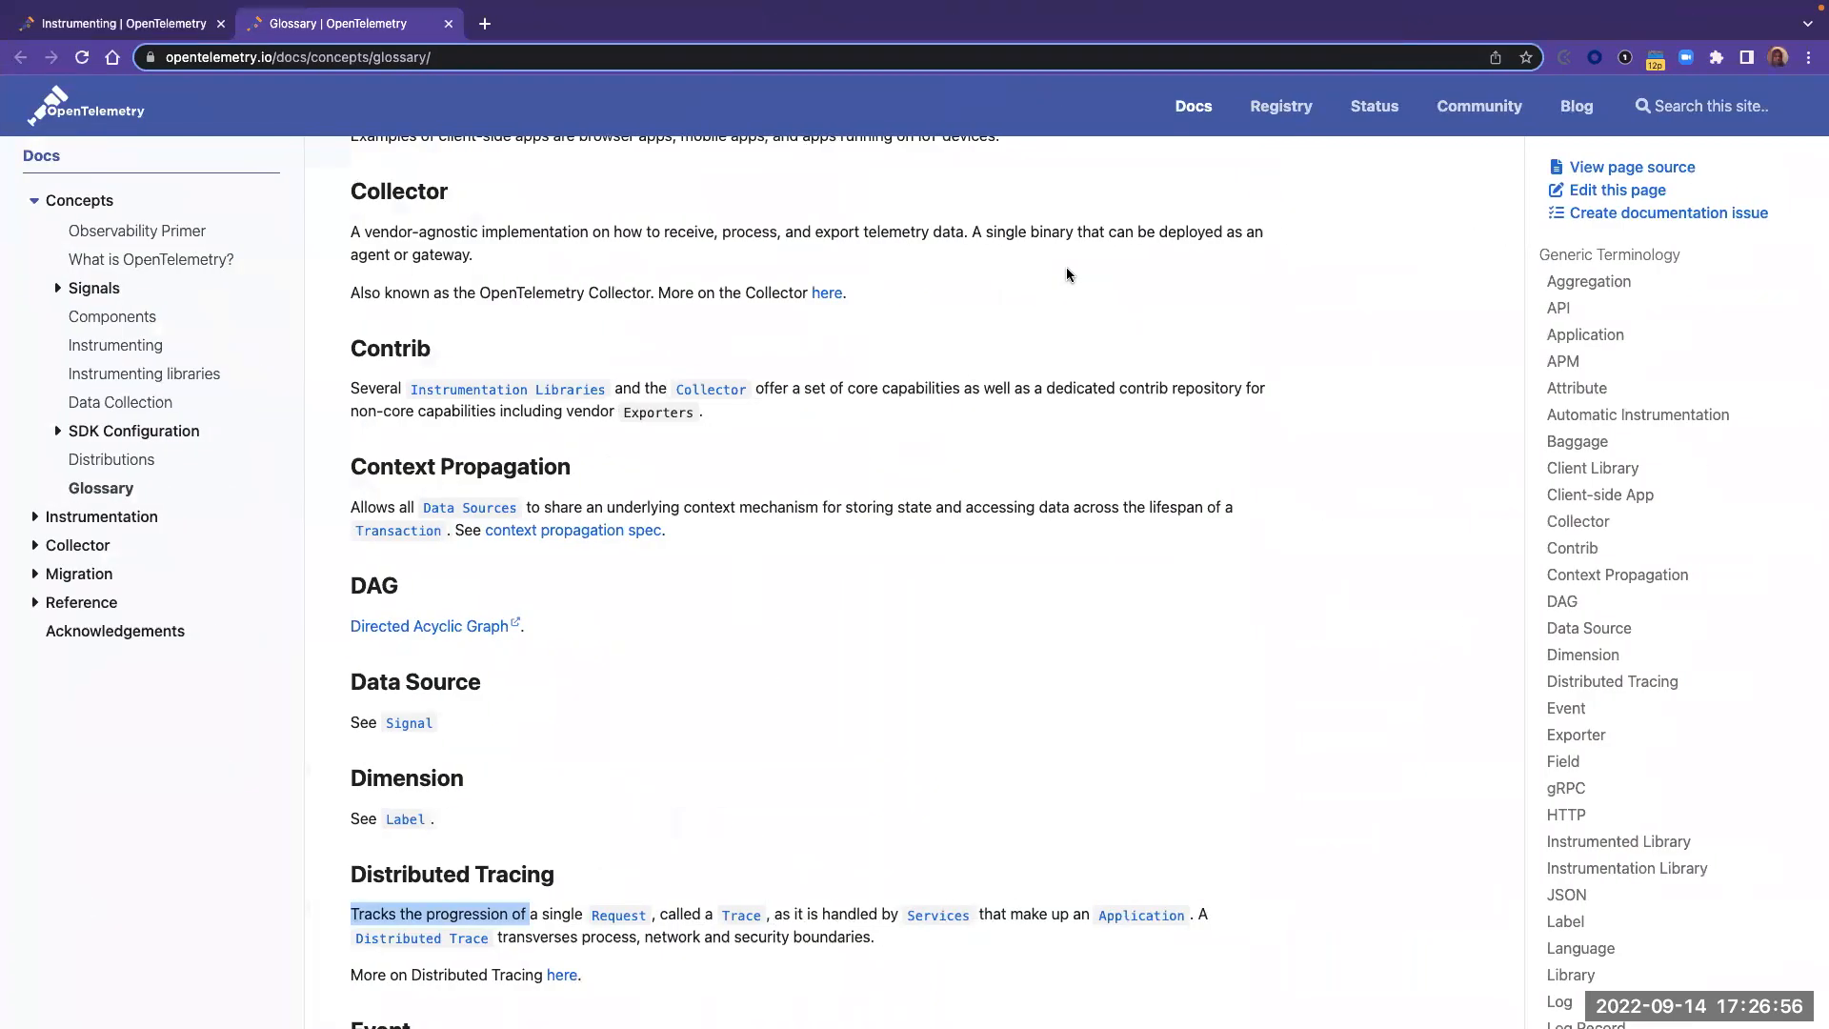
key(ctrl+Right)
key(ctrl+Left)
key(ctrl+Left)
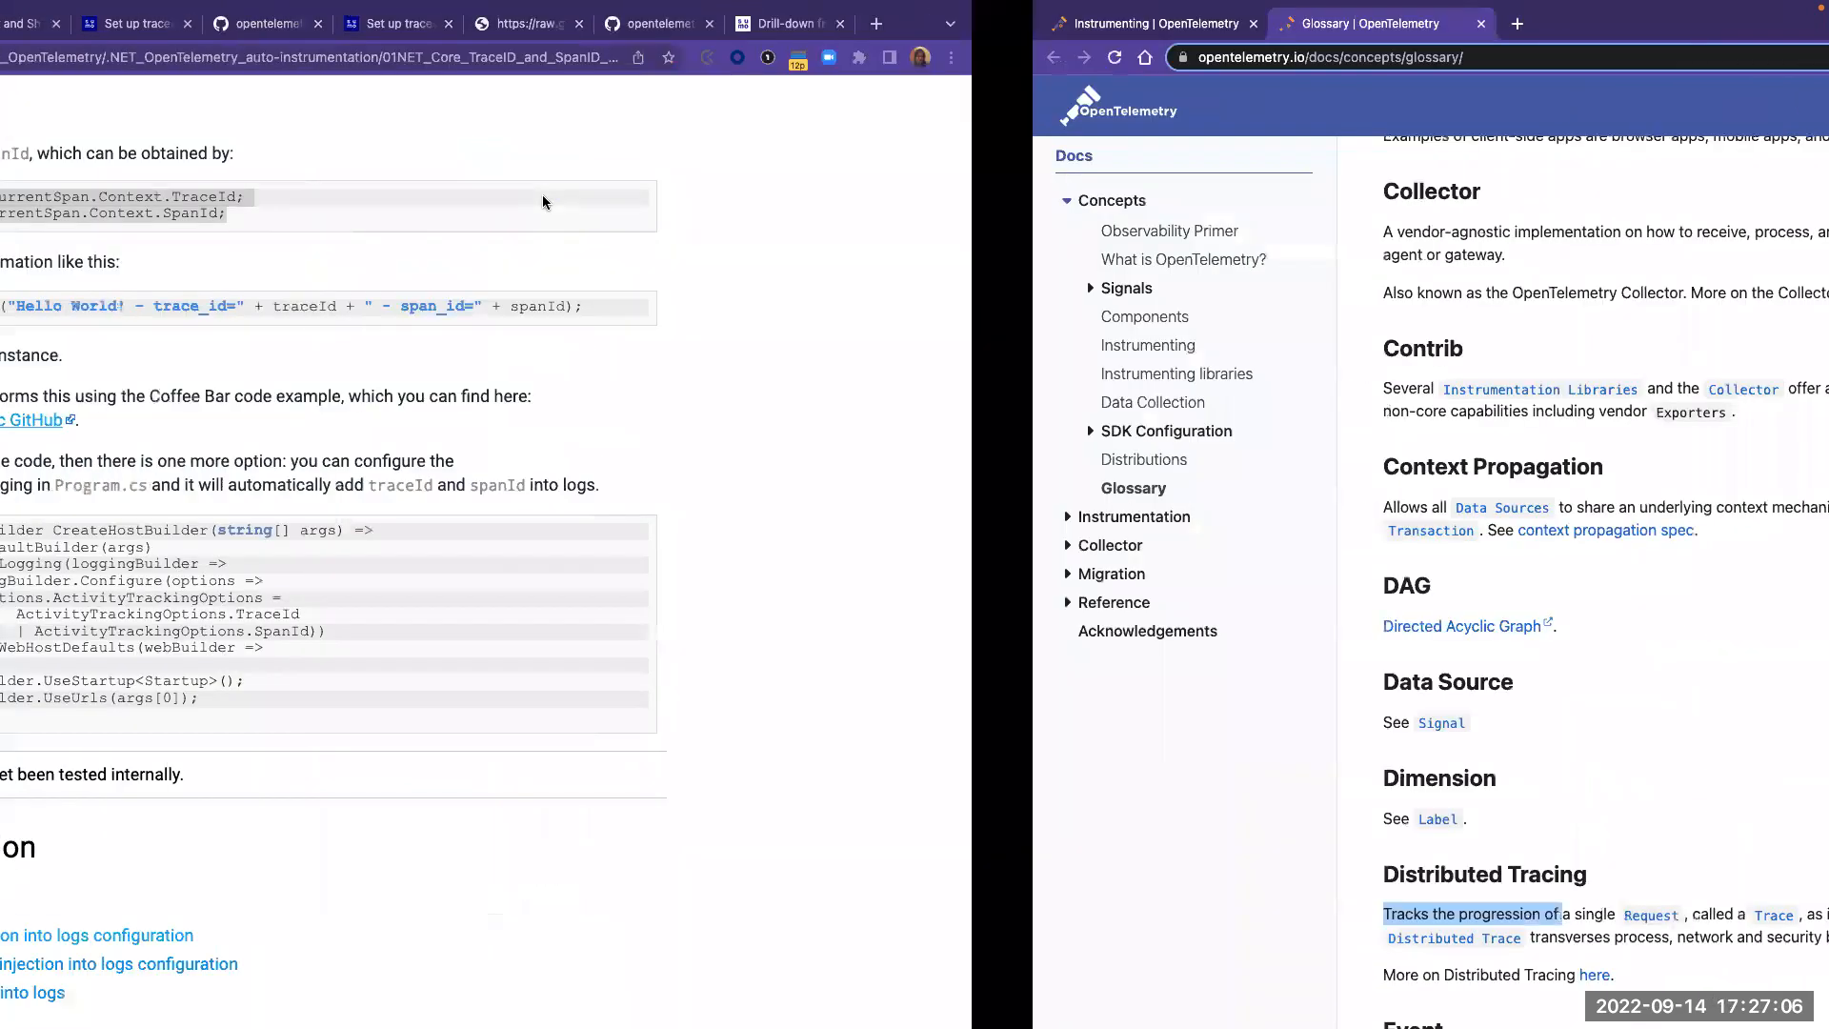
- Open the Getting Started with Transaction Tracing article under Traces and review its Set up Collection links
scroll(721, 102, up, 5)
scroll(721, 102, up, 3)
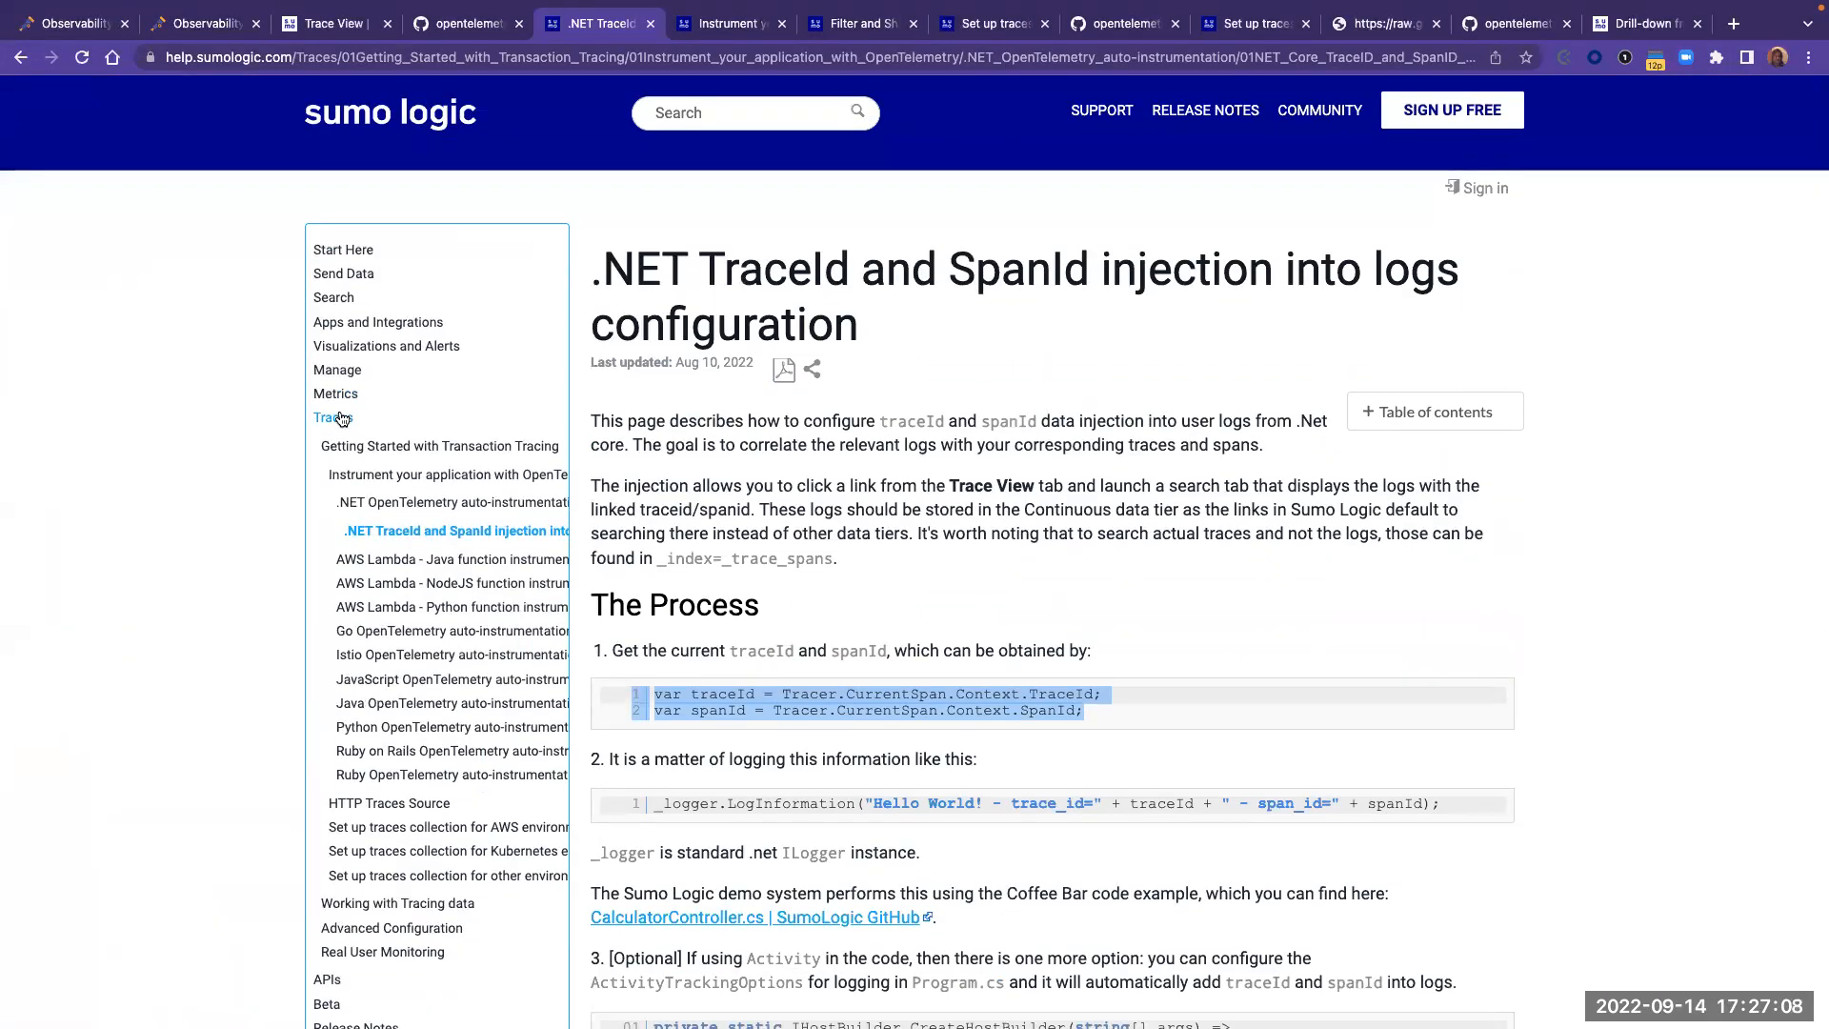
click(333, 417)
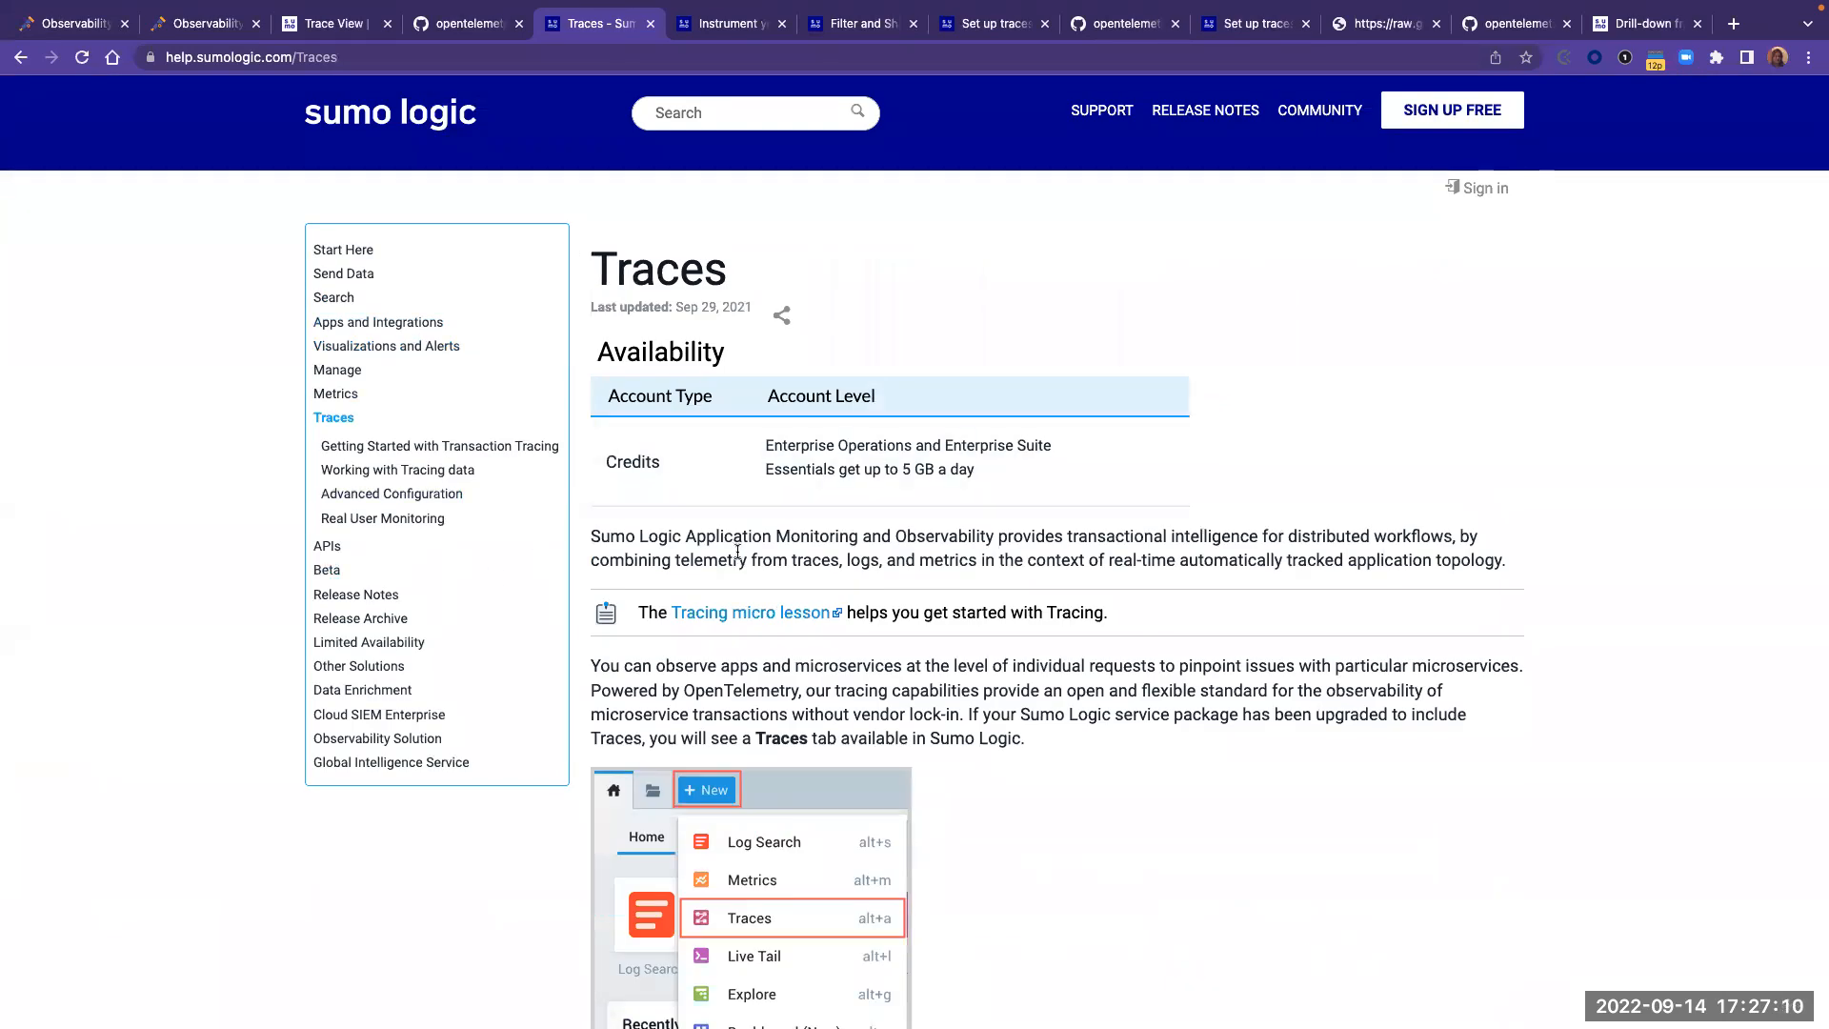
click(436, 446)
scroll(1069, 716, down, 2)
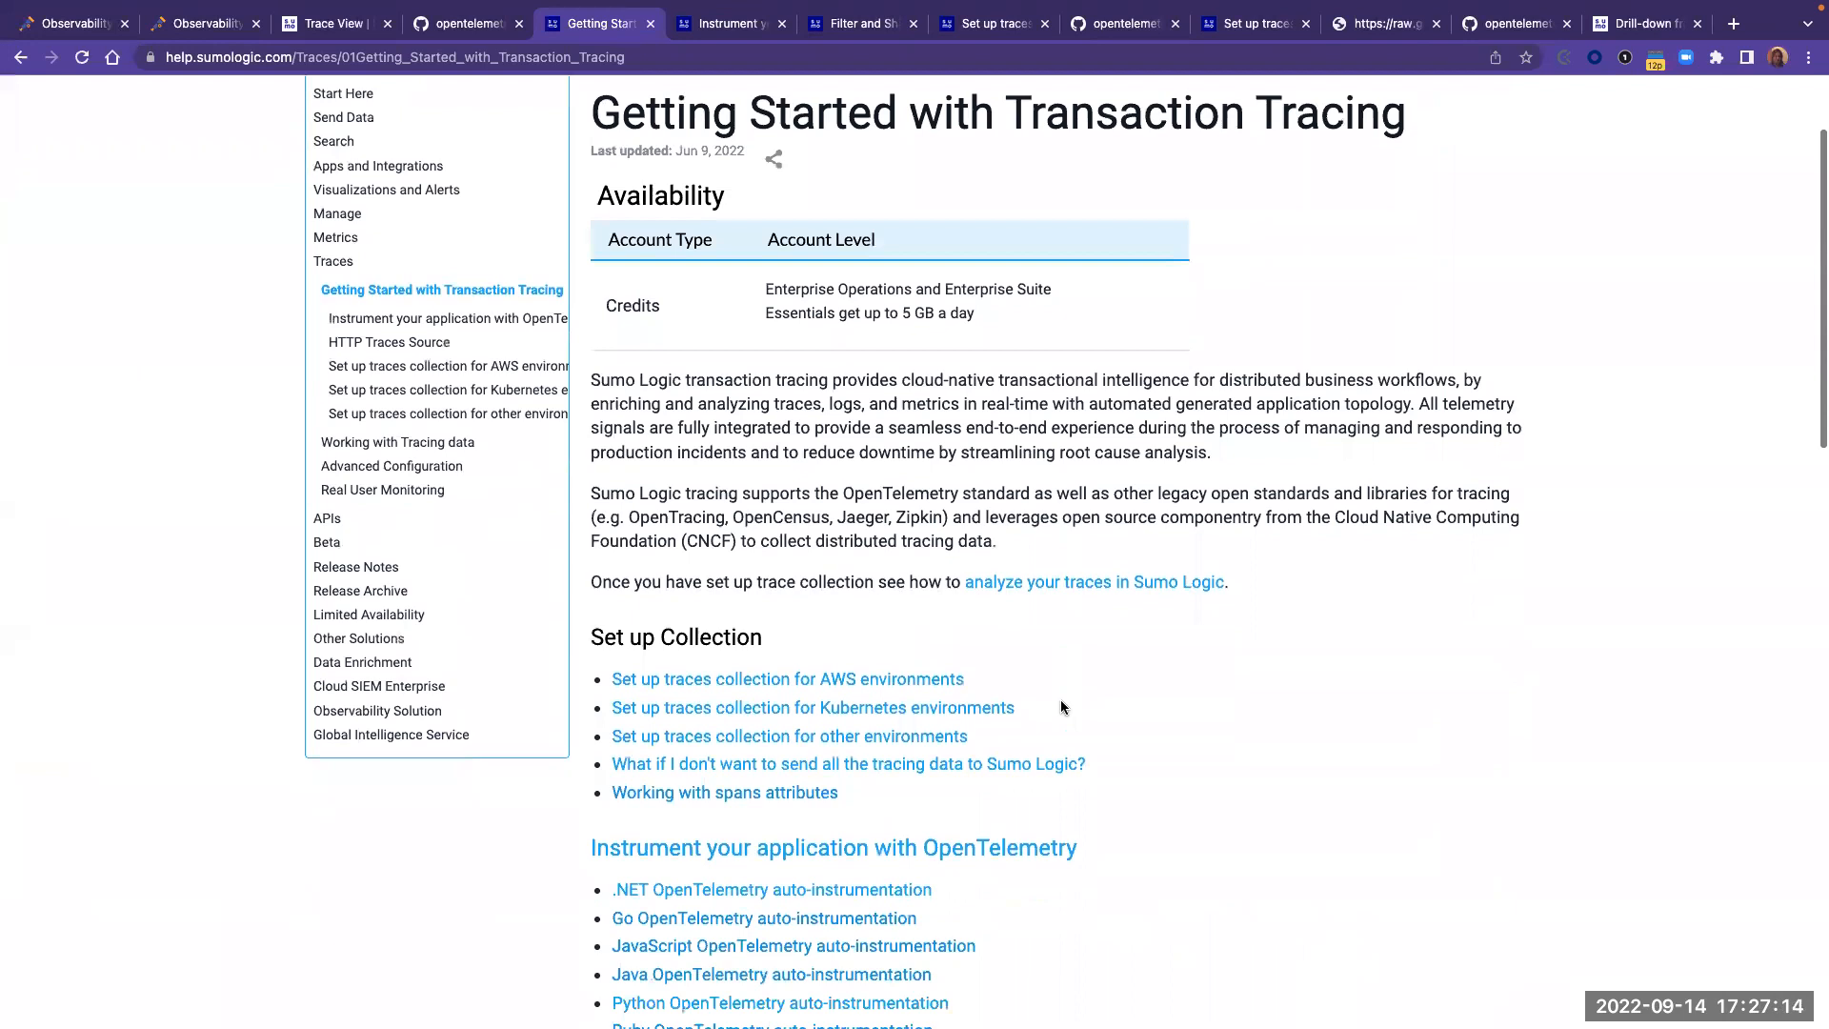
drag(901, 772, 638, 634)
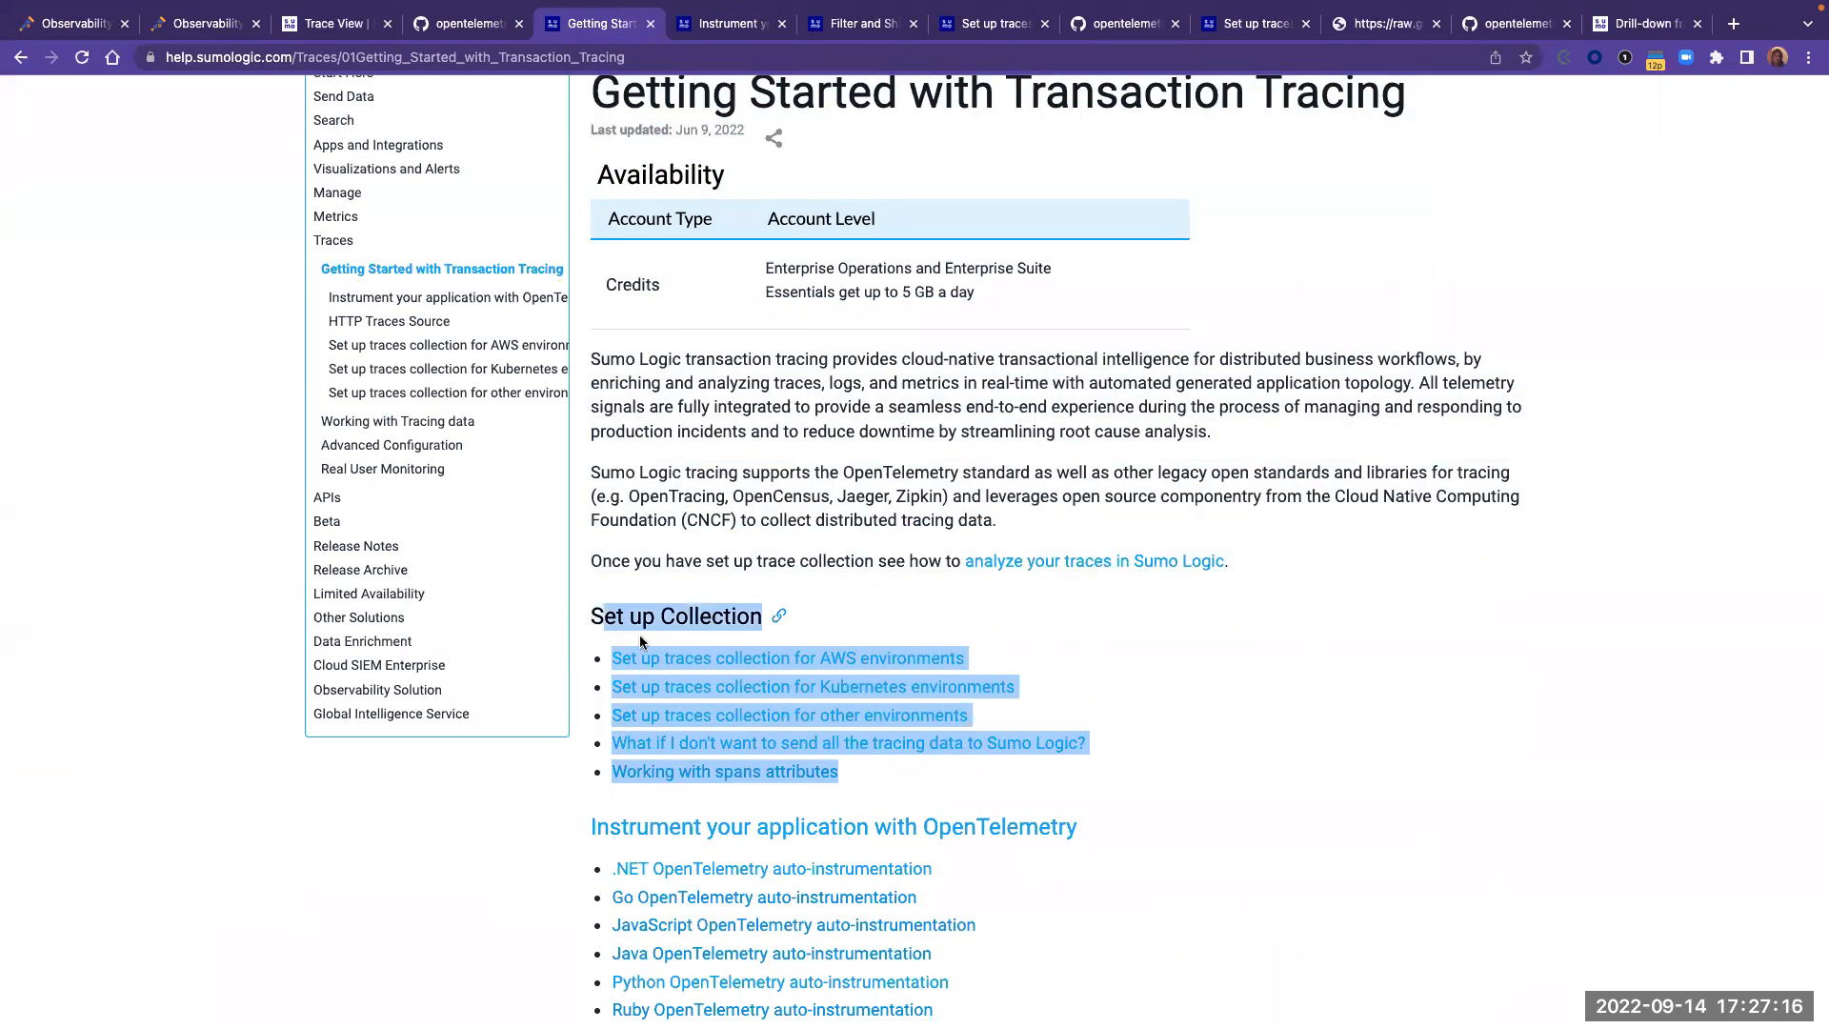
scroll(1169, 672, down, 1)
scroll(1172, 667, down, 2)
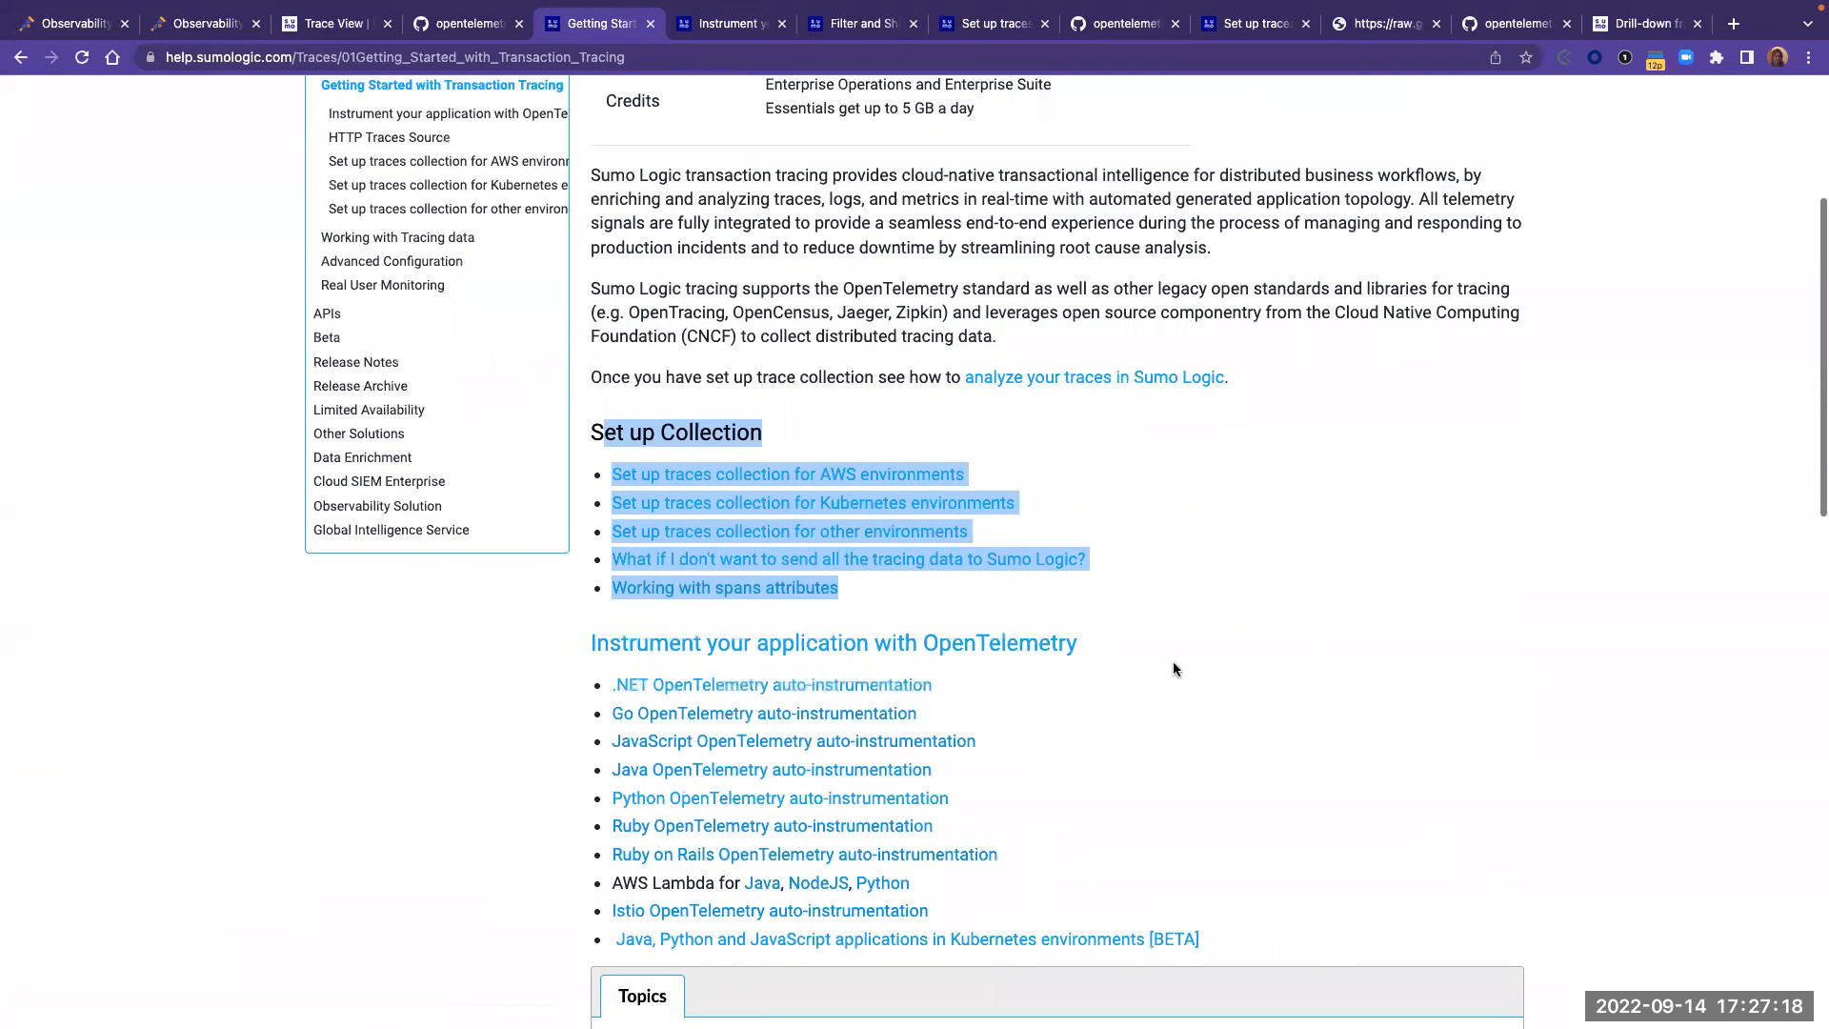
click(1193, 562)
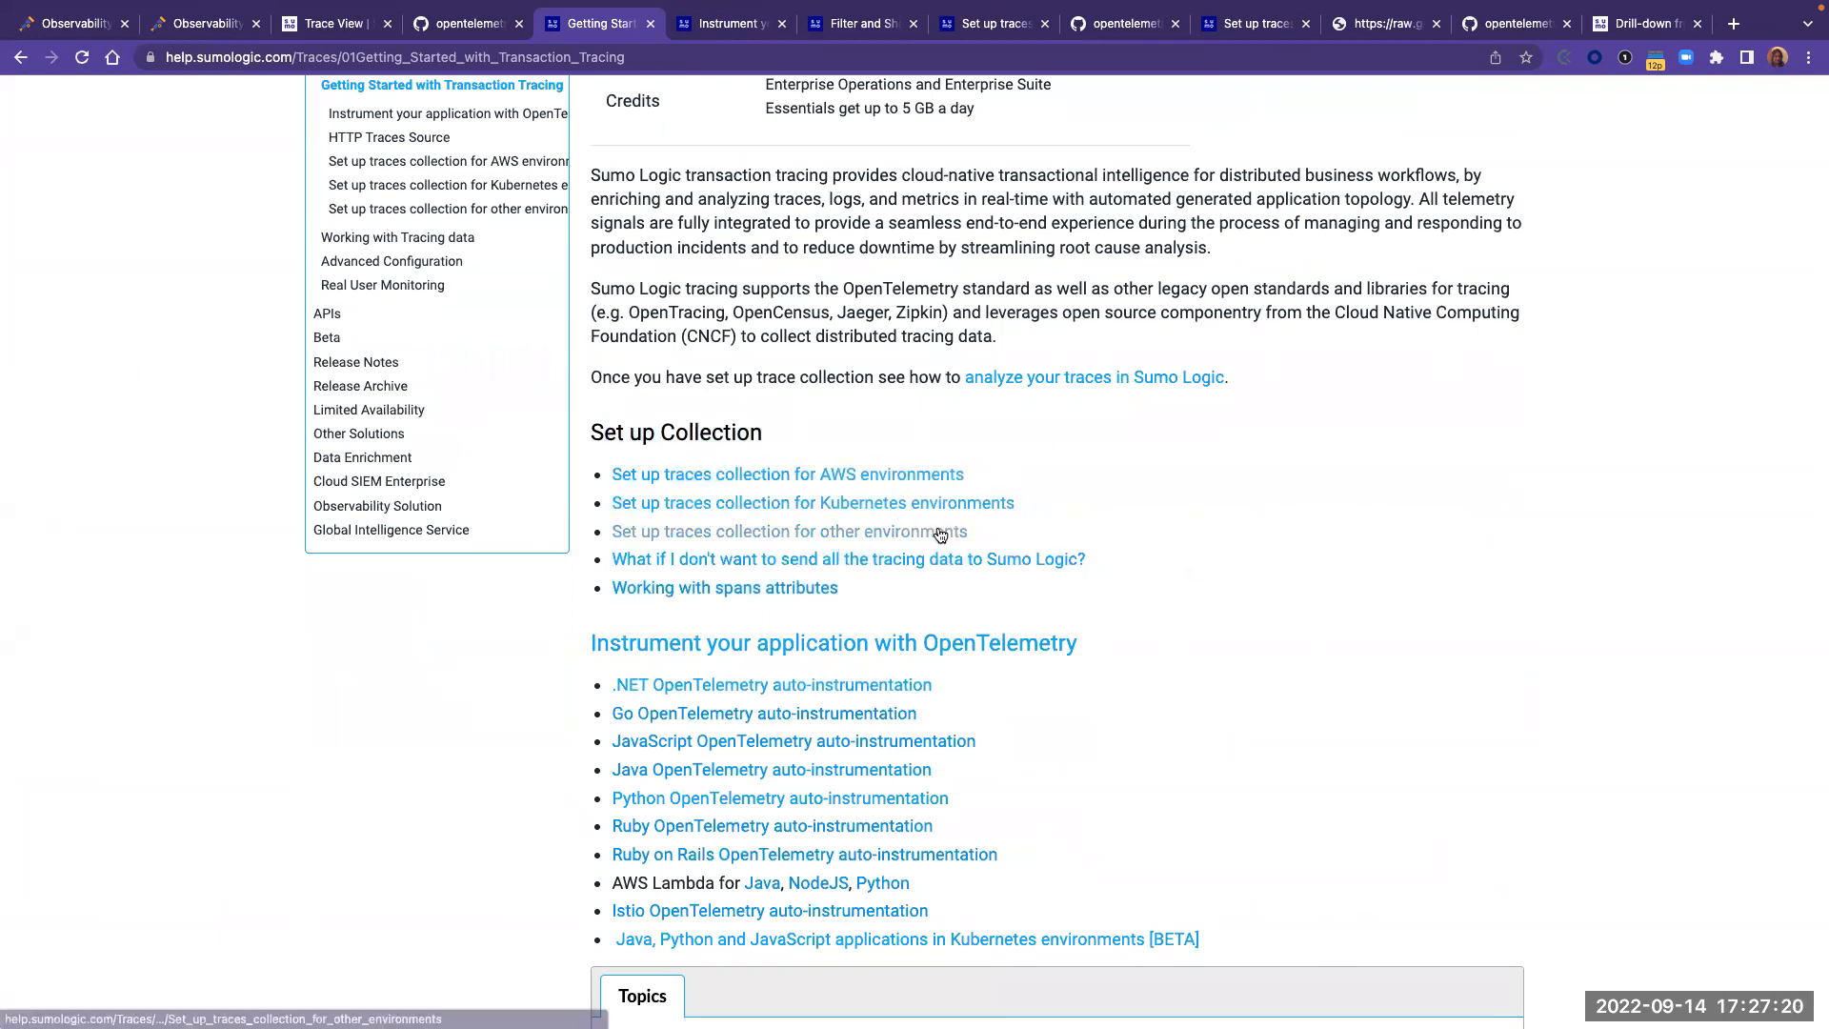
- Open the Set up traces collection for other environments article in a new browser tab, and return to the Getting Started article
right_click(717, 532)
click(752, 532)
click(662, 29)
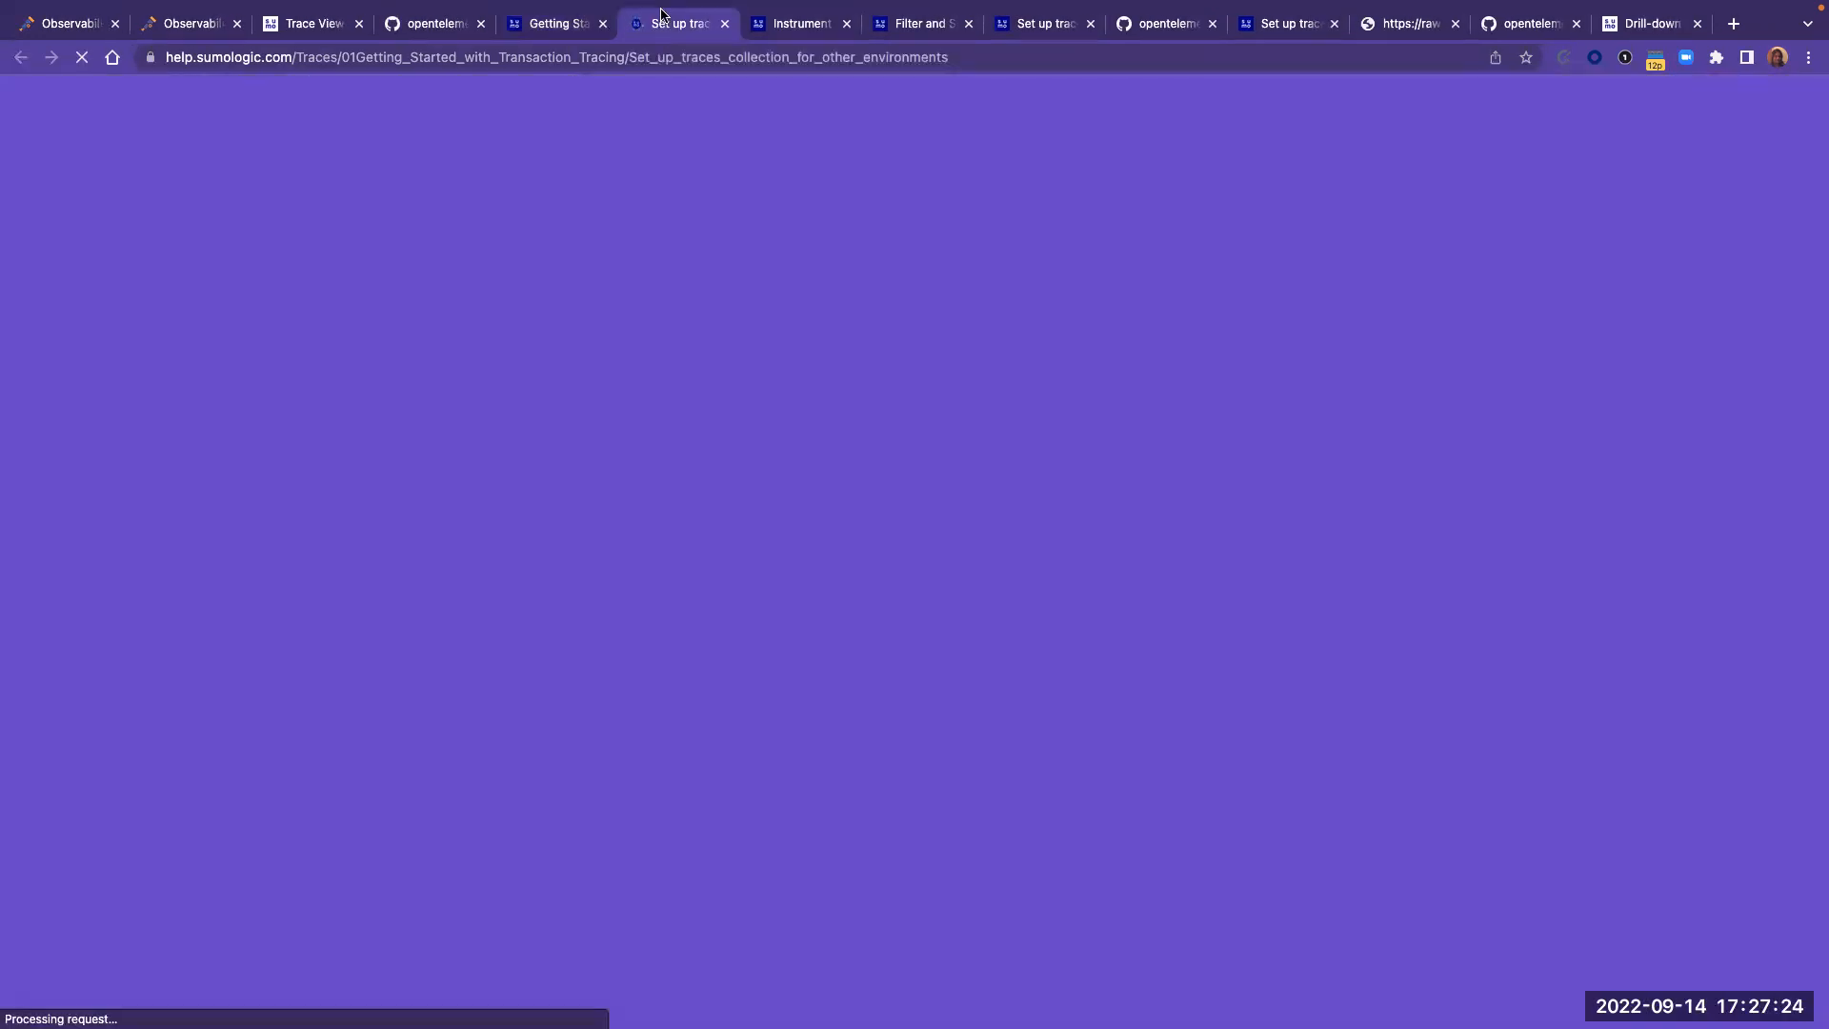
click(554, 26)
- Highlight the list of auto-instrumentation guides under Instrument your application with OpenTelemetry
scroll(905, 617, down, 3)
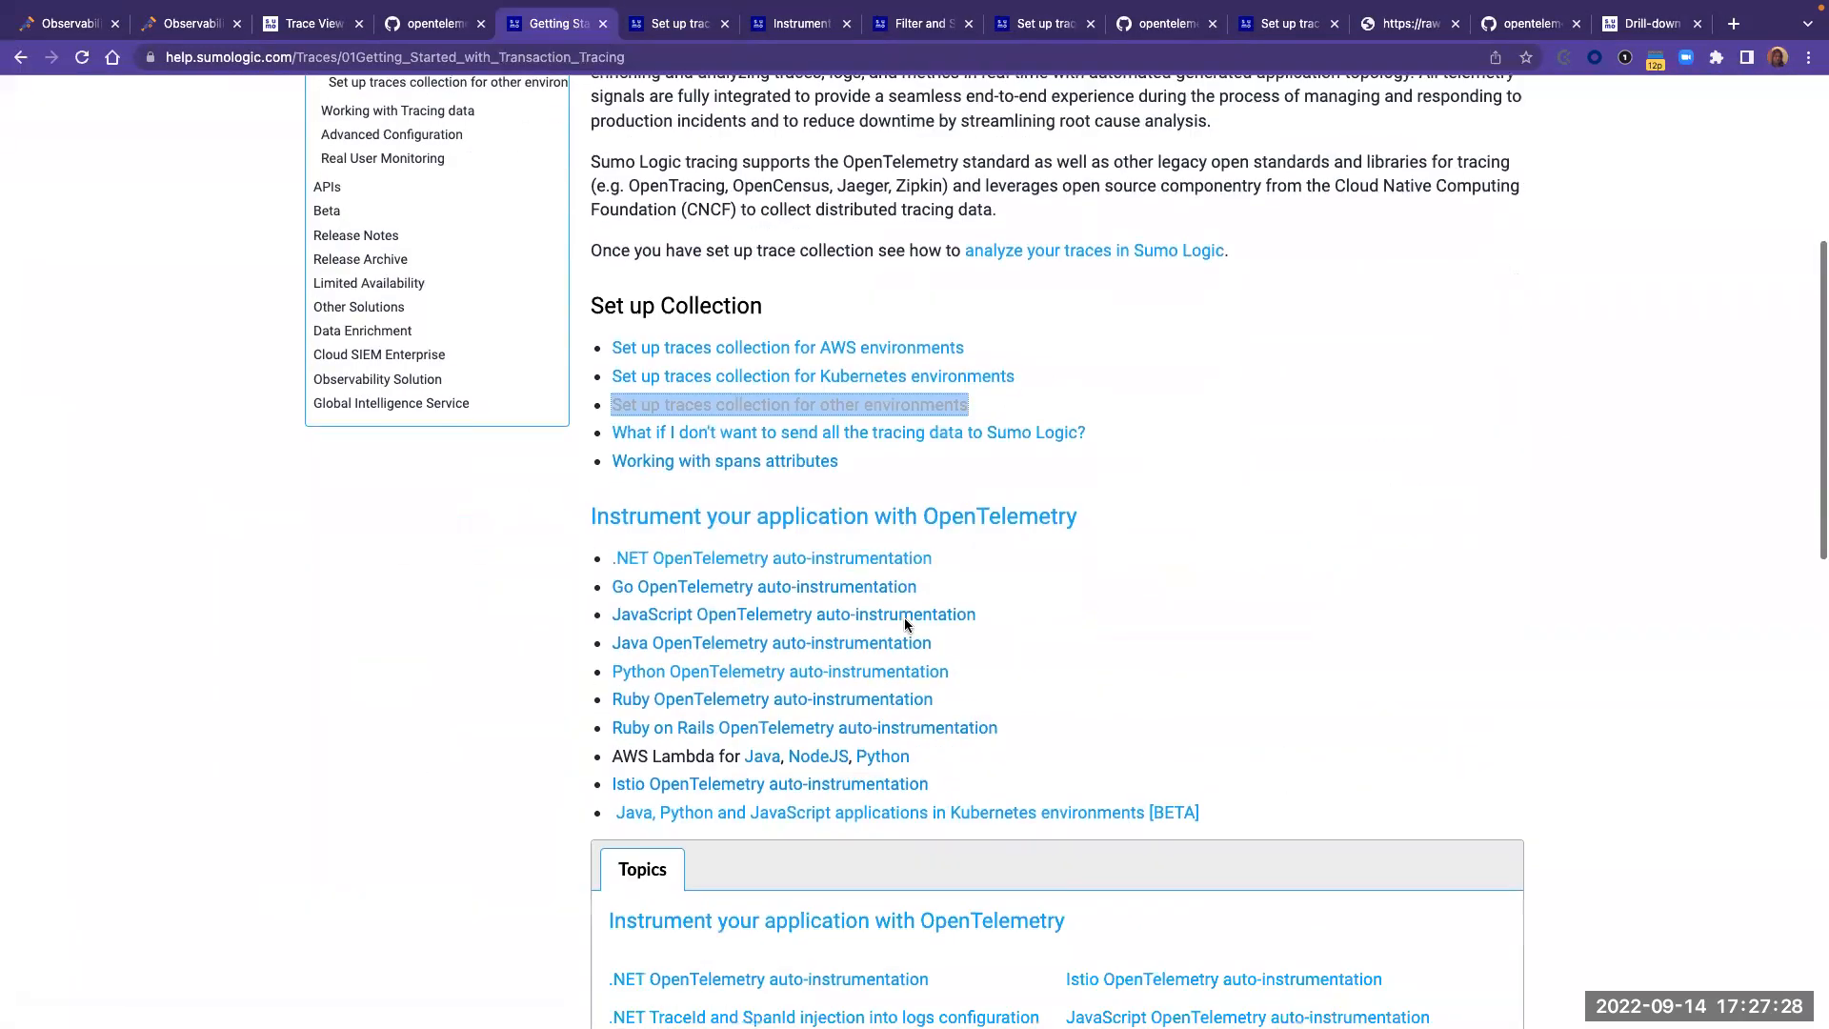
drag(1247, 757, 568, 478)
click(1379, 473)
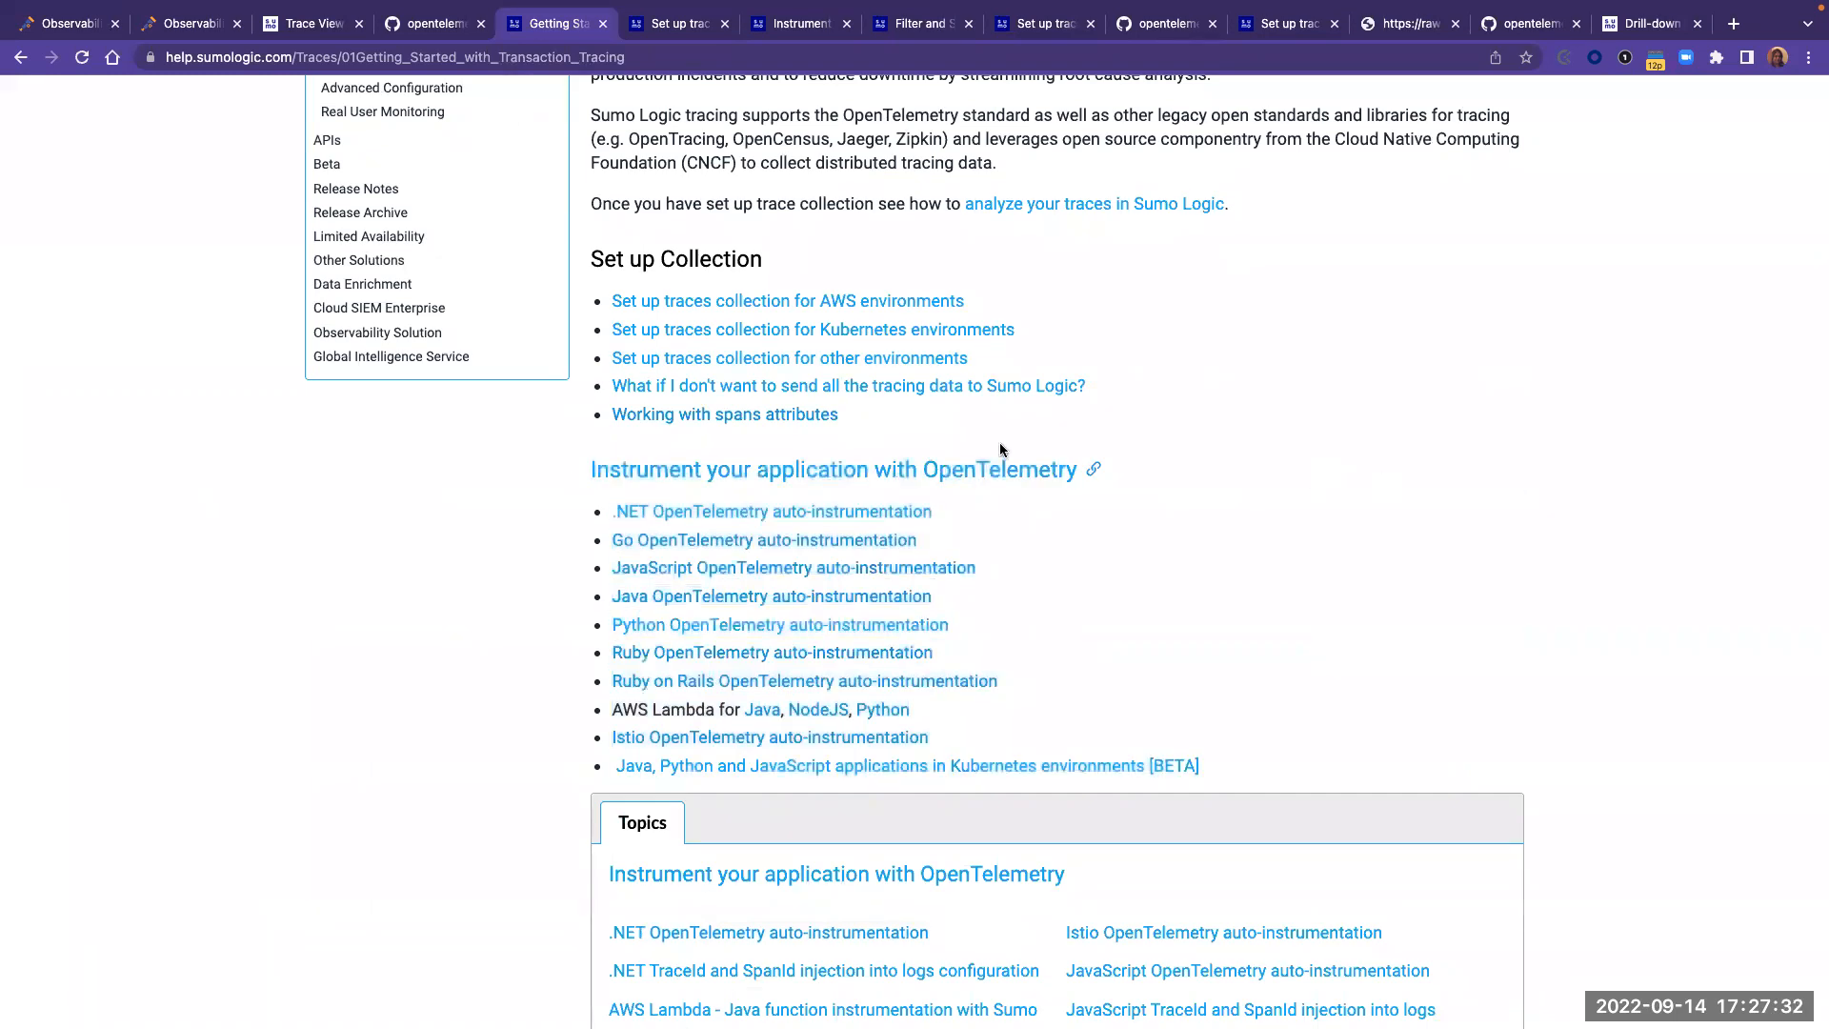
- Open the Working with Tracing data guide and highlight its span-level analysis and Search Query Language support topics
scroll(89, 326, up, 3)
scroll(88, 328, up, 1)
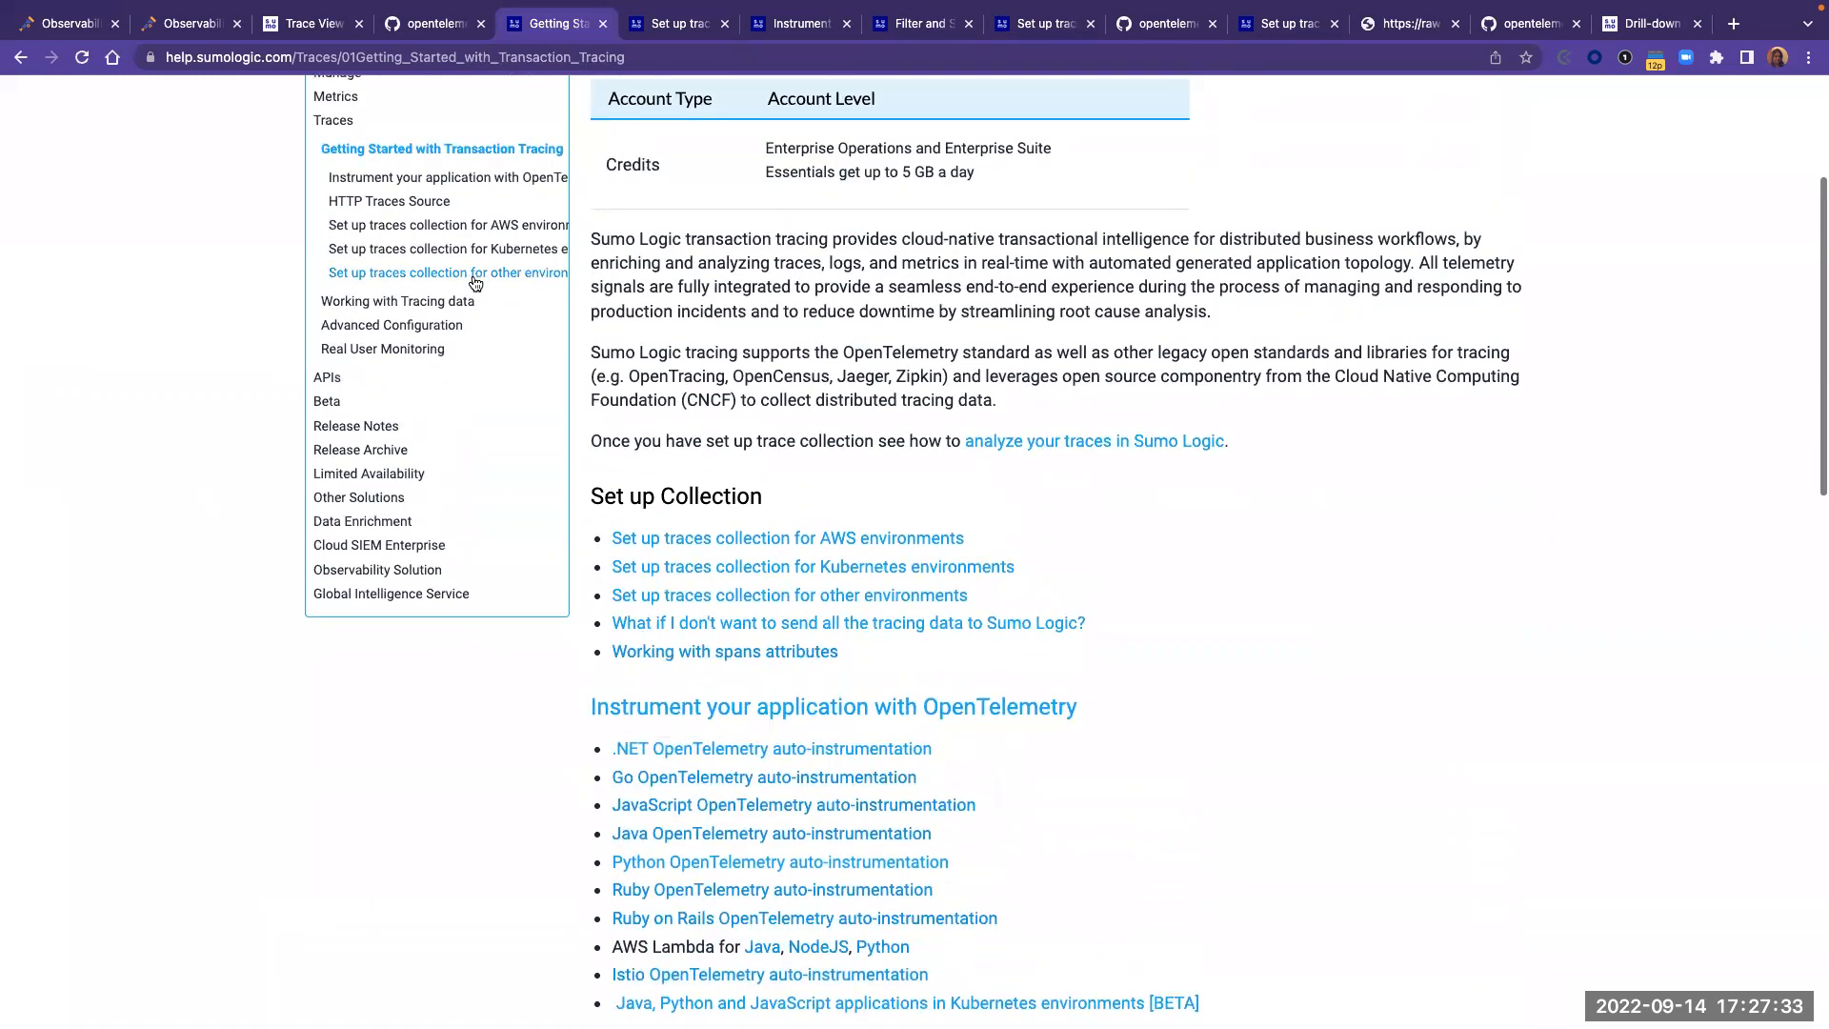
click(365, 303)
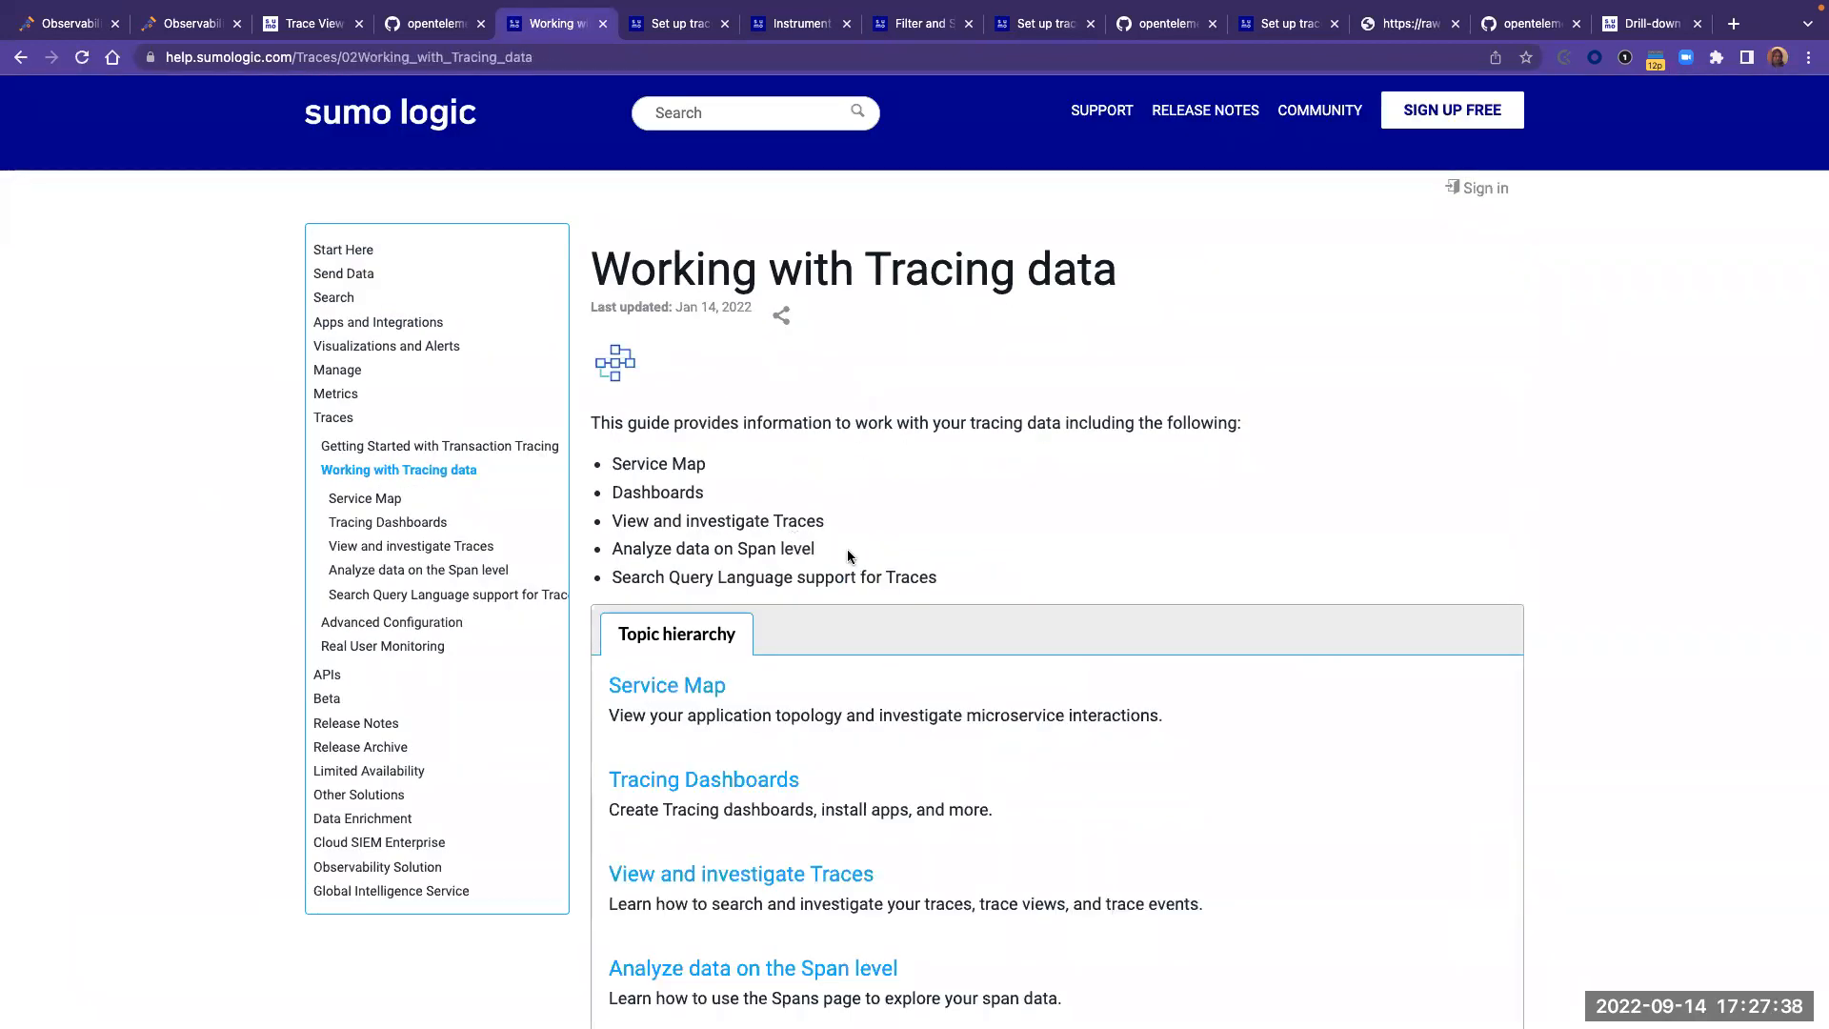
drag(849, 556, 590, 539)
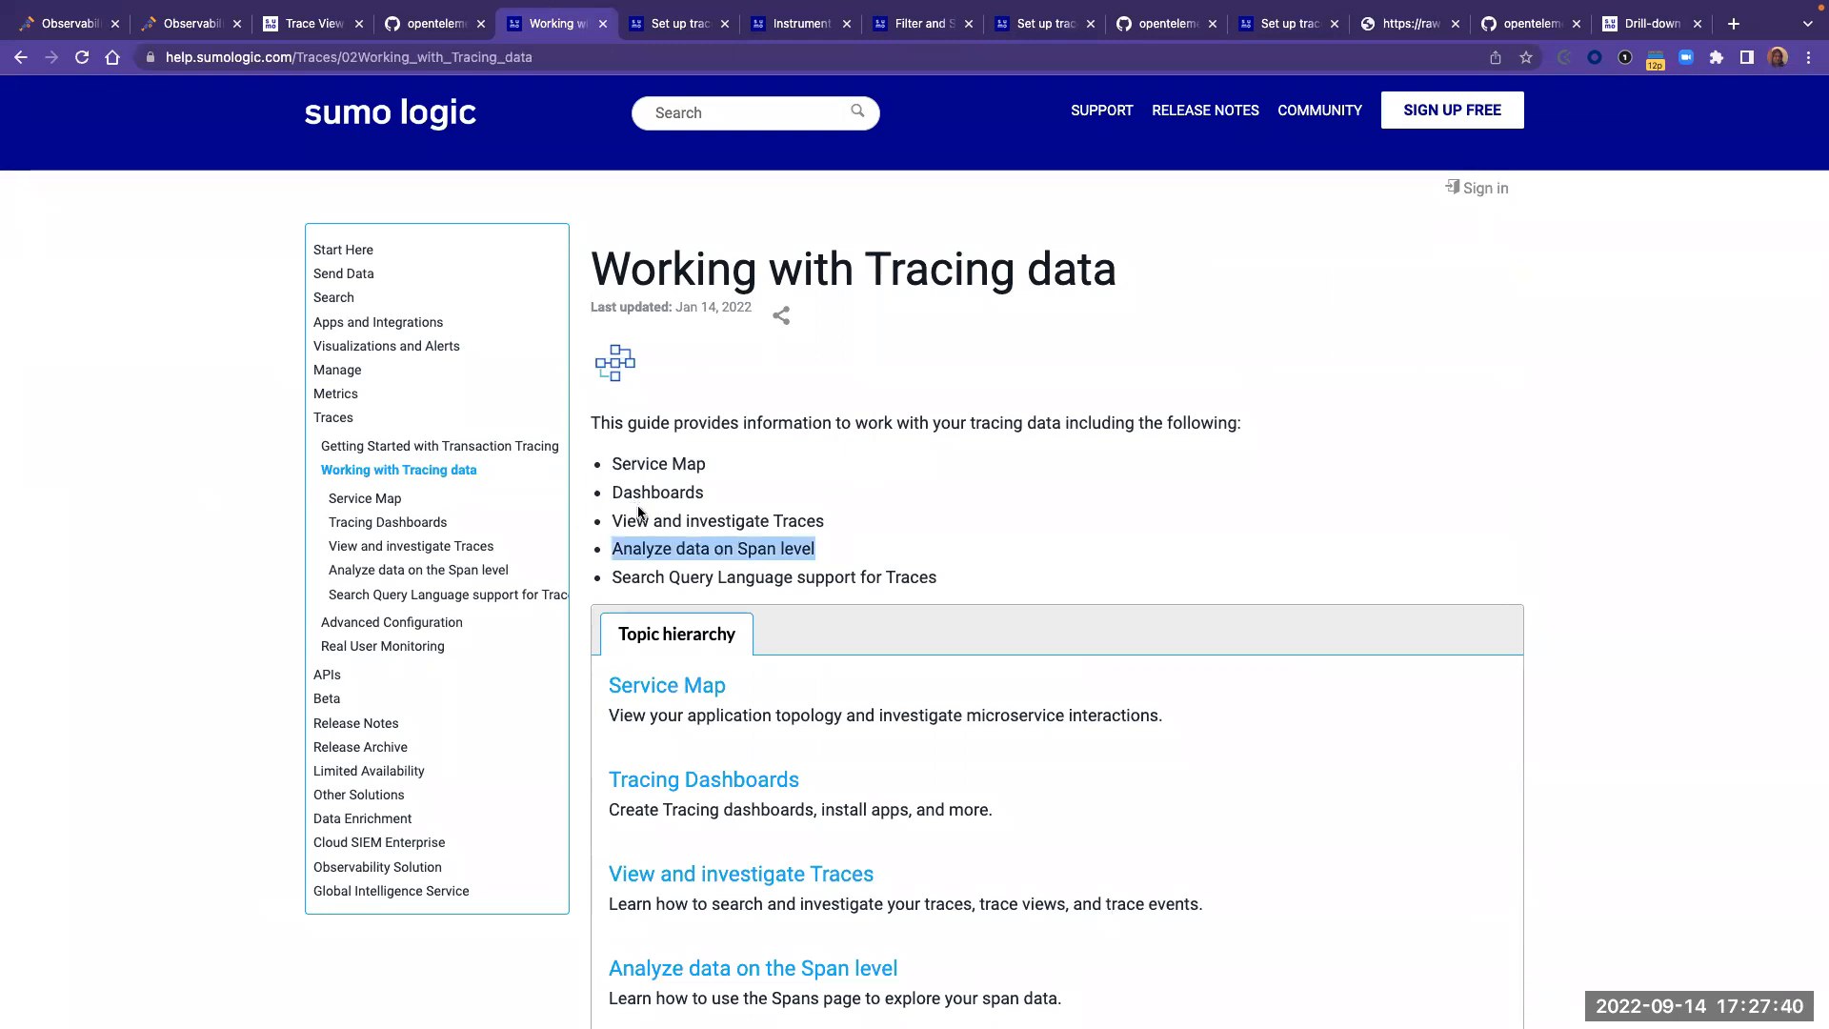
drag(937, 579, 583, 580)
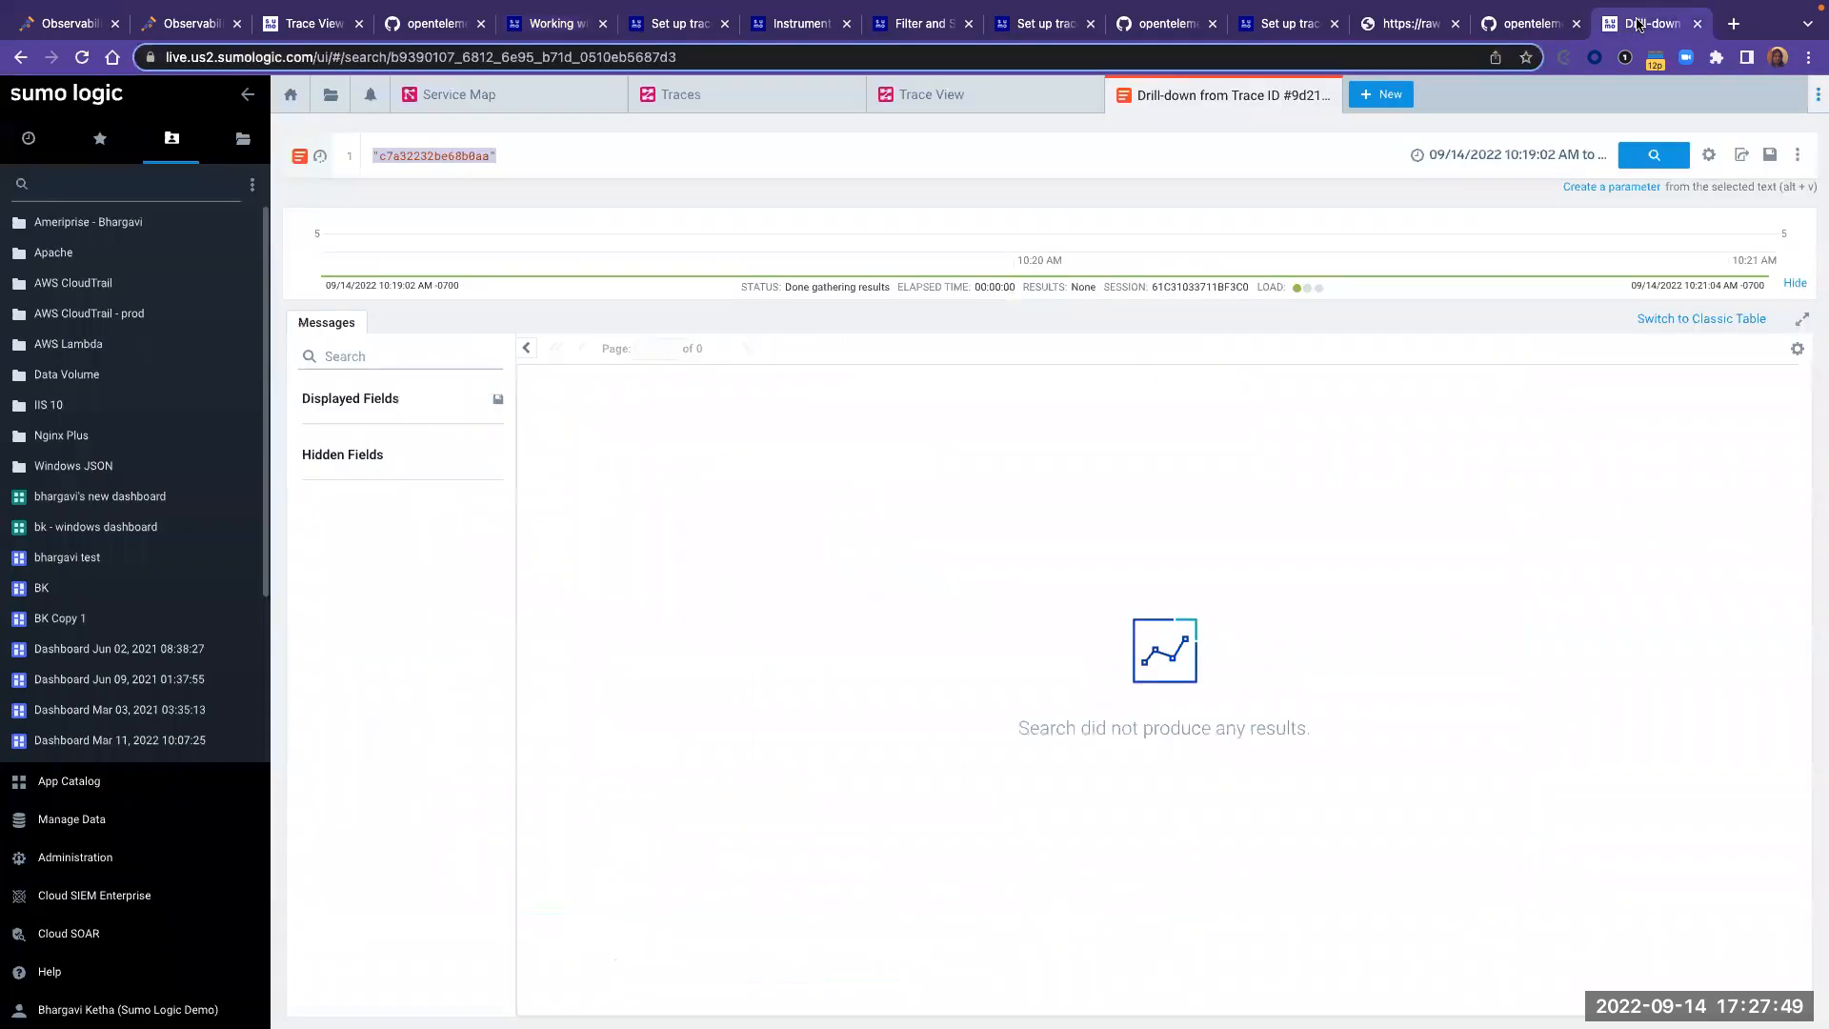
- Return to the Sumo Logic demo account and create a new dashboard with a Service Map panel
click(1640, 23)
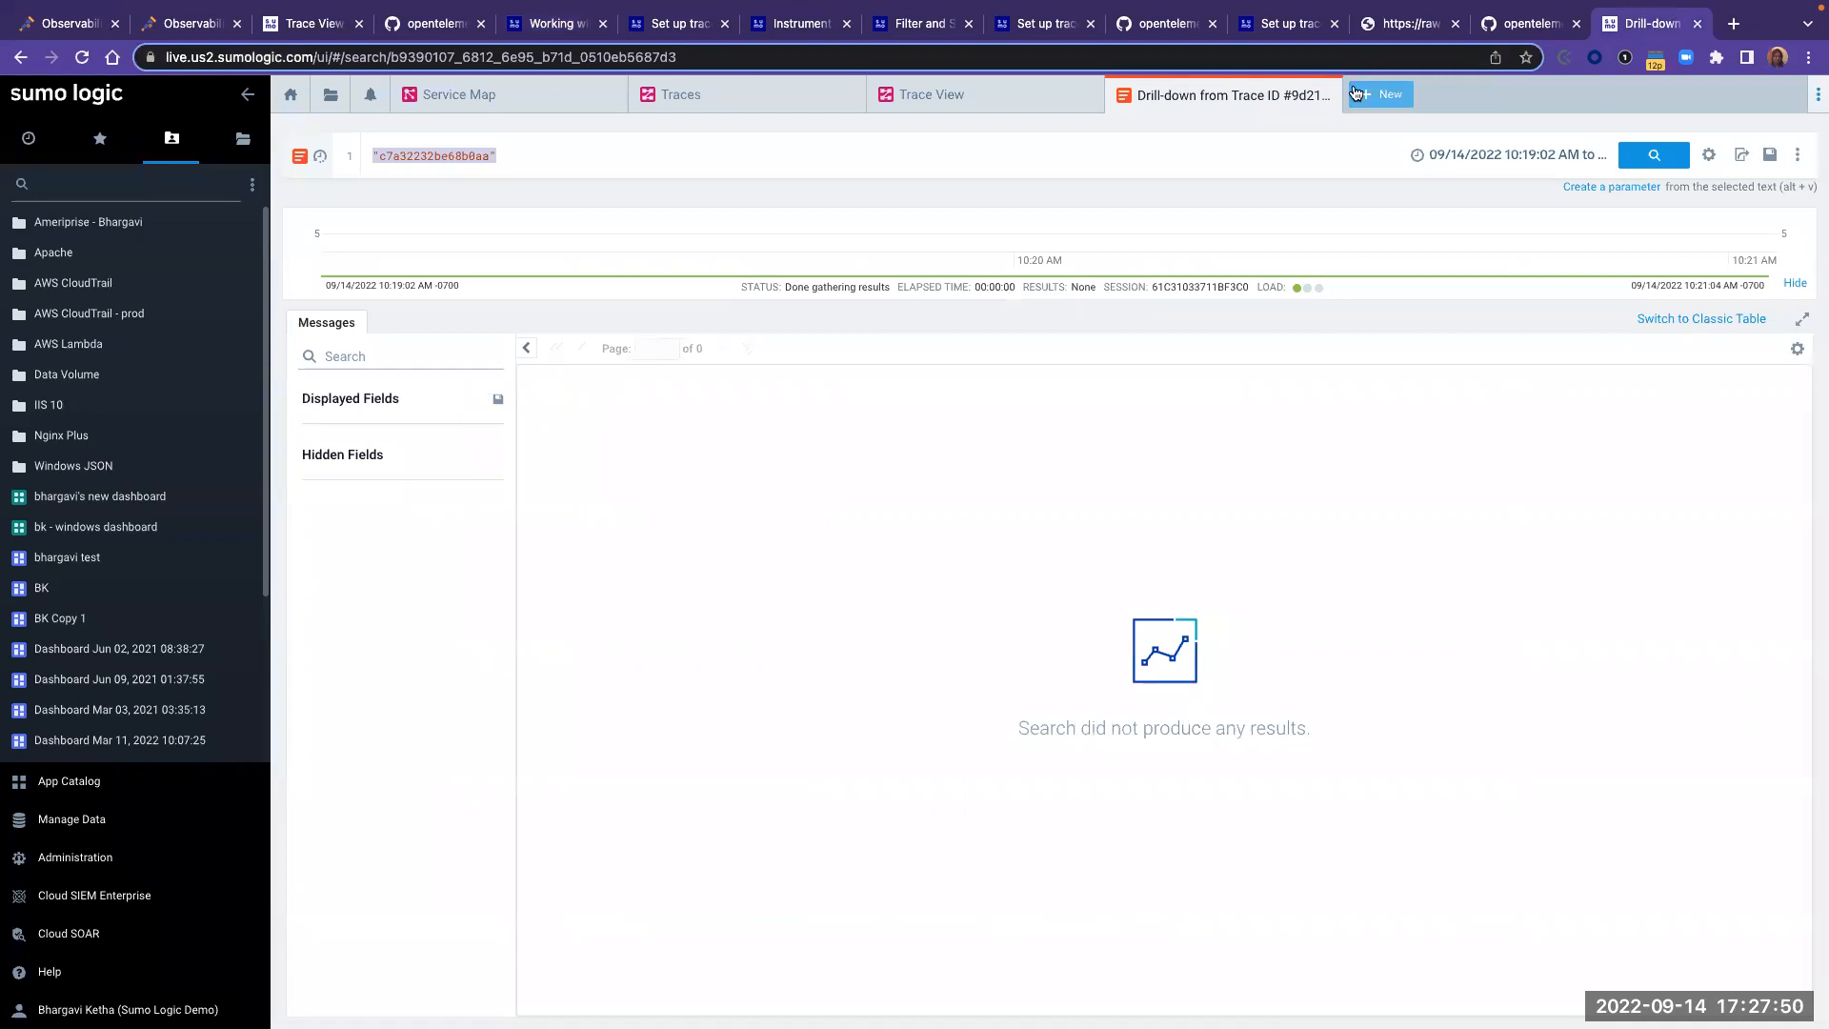
click(1383, 94)
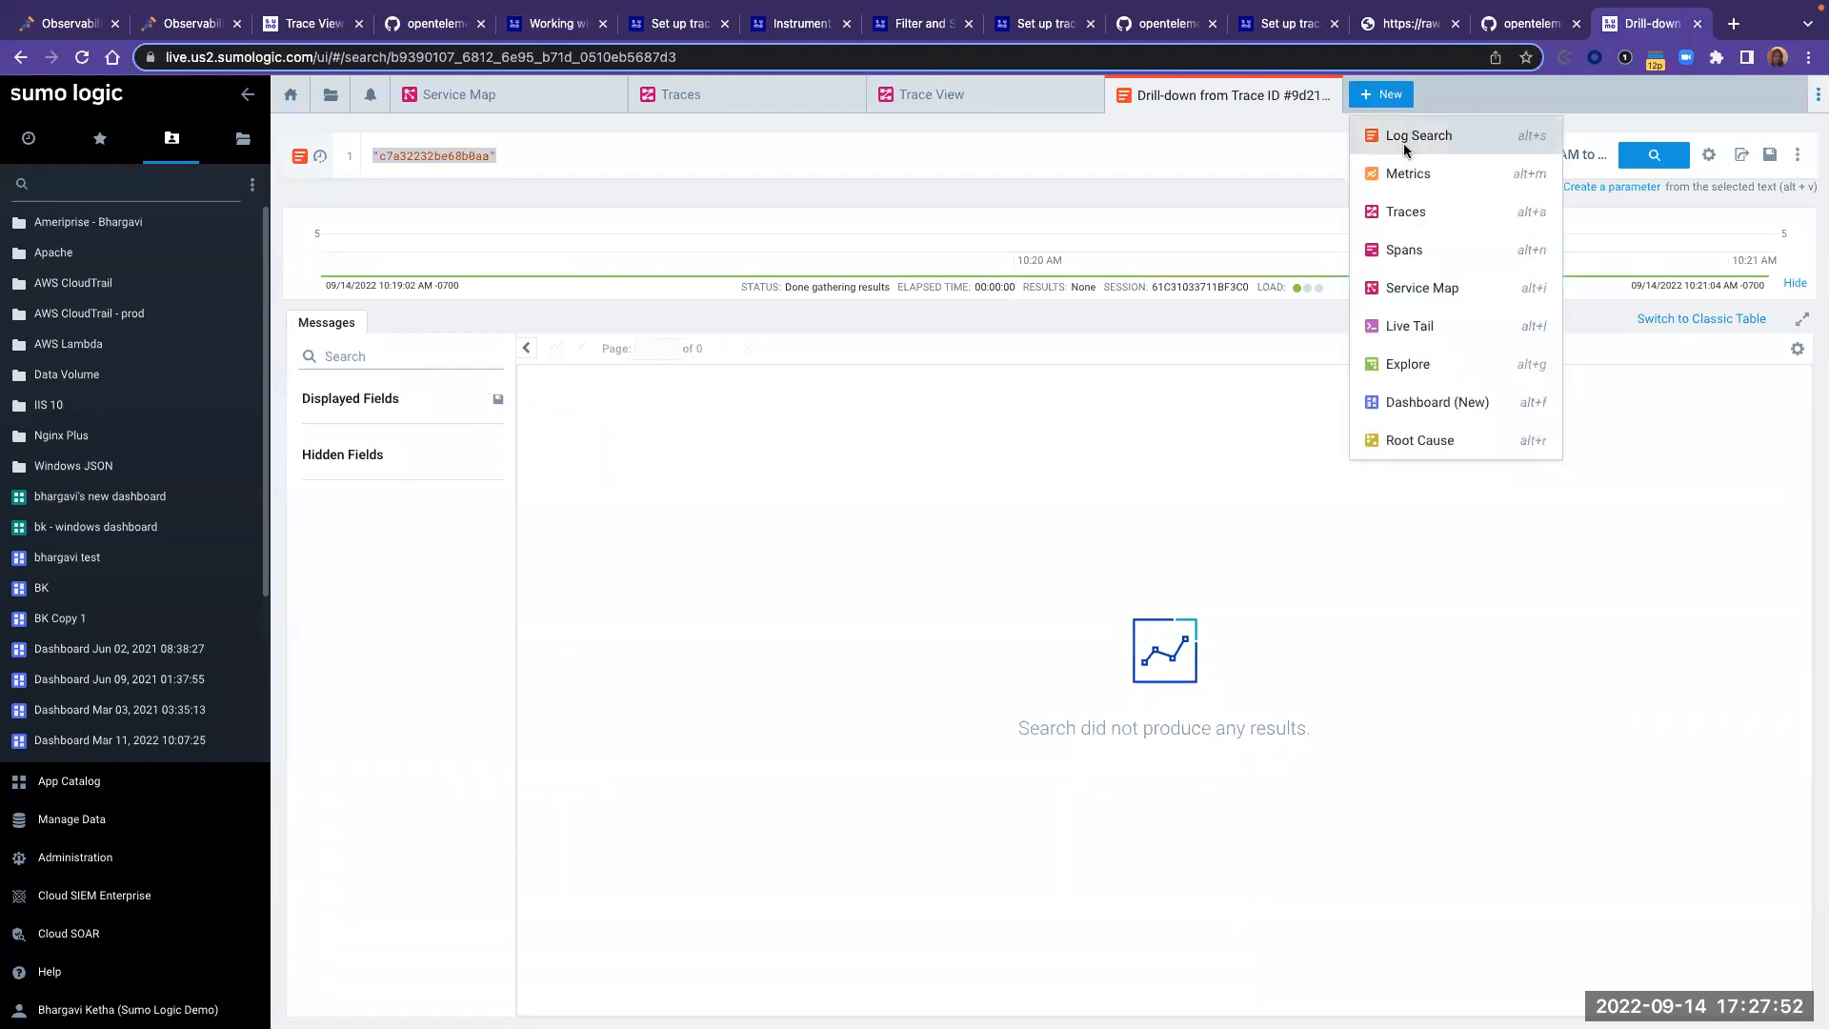
click(1448, 402)
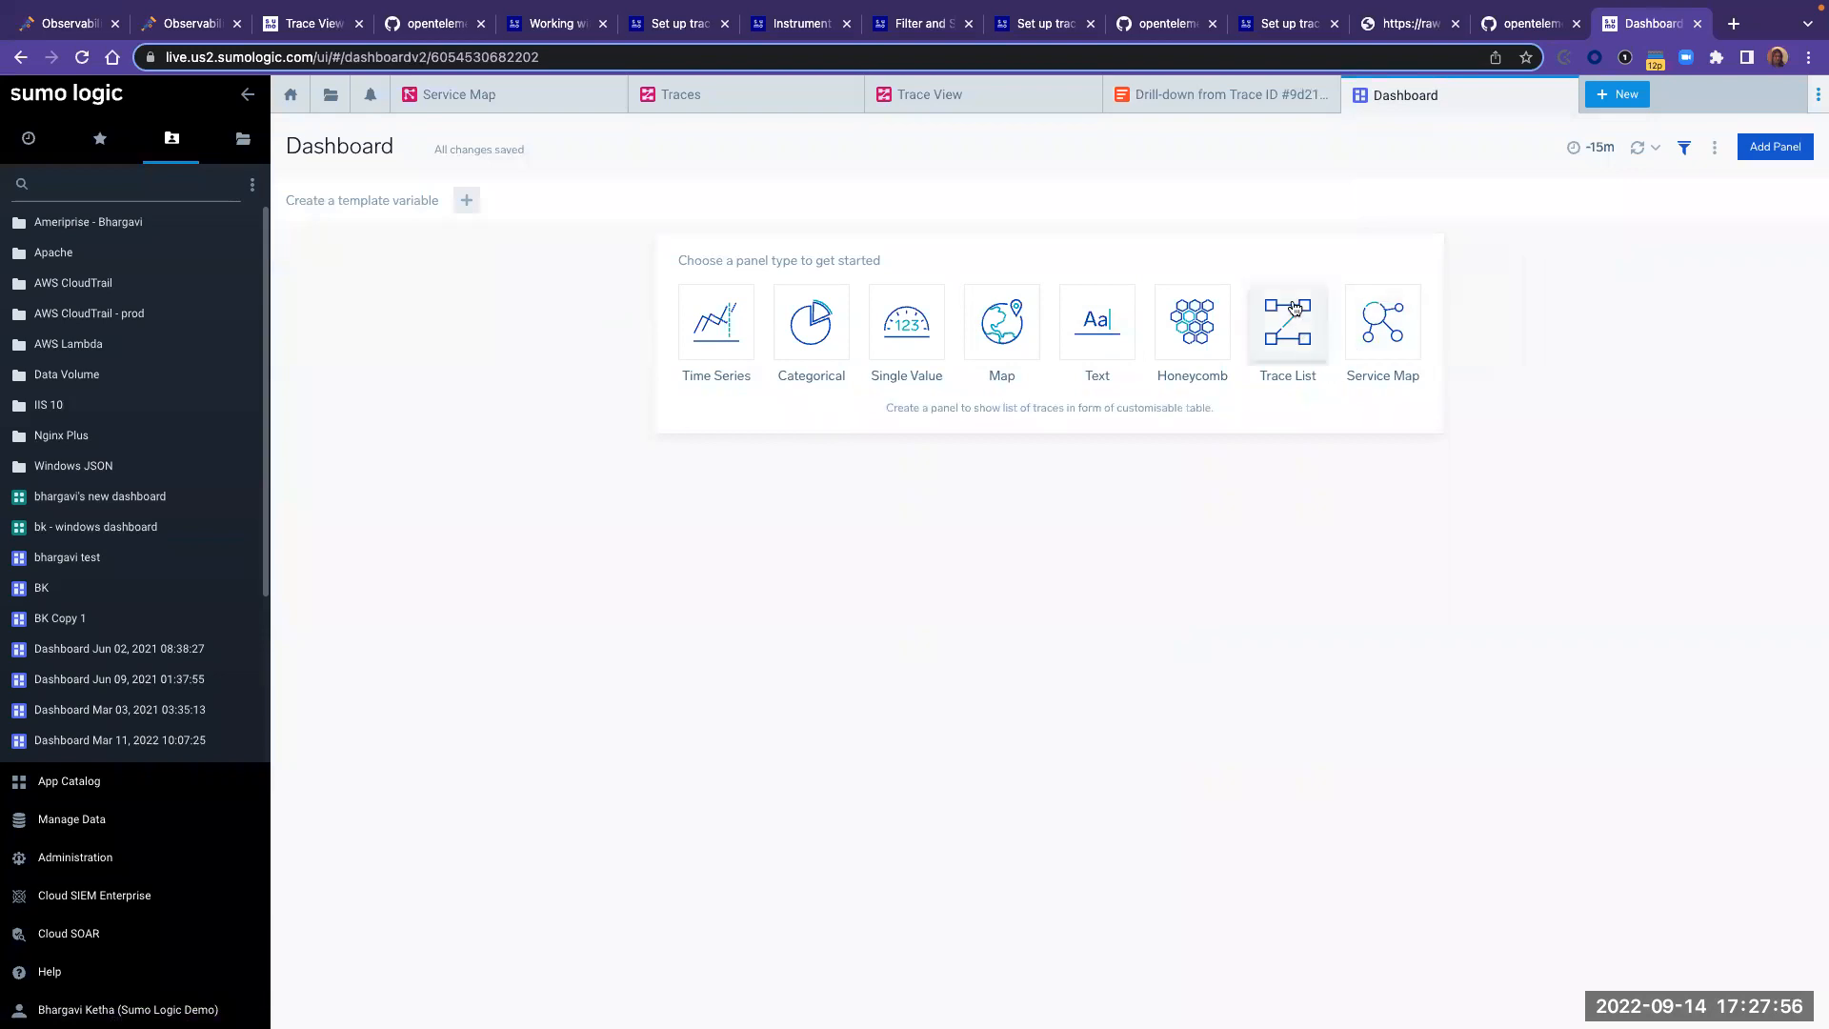
click(1383, 324)
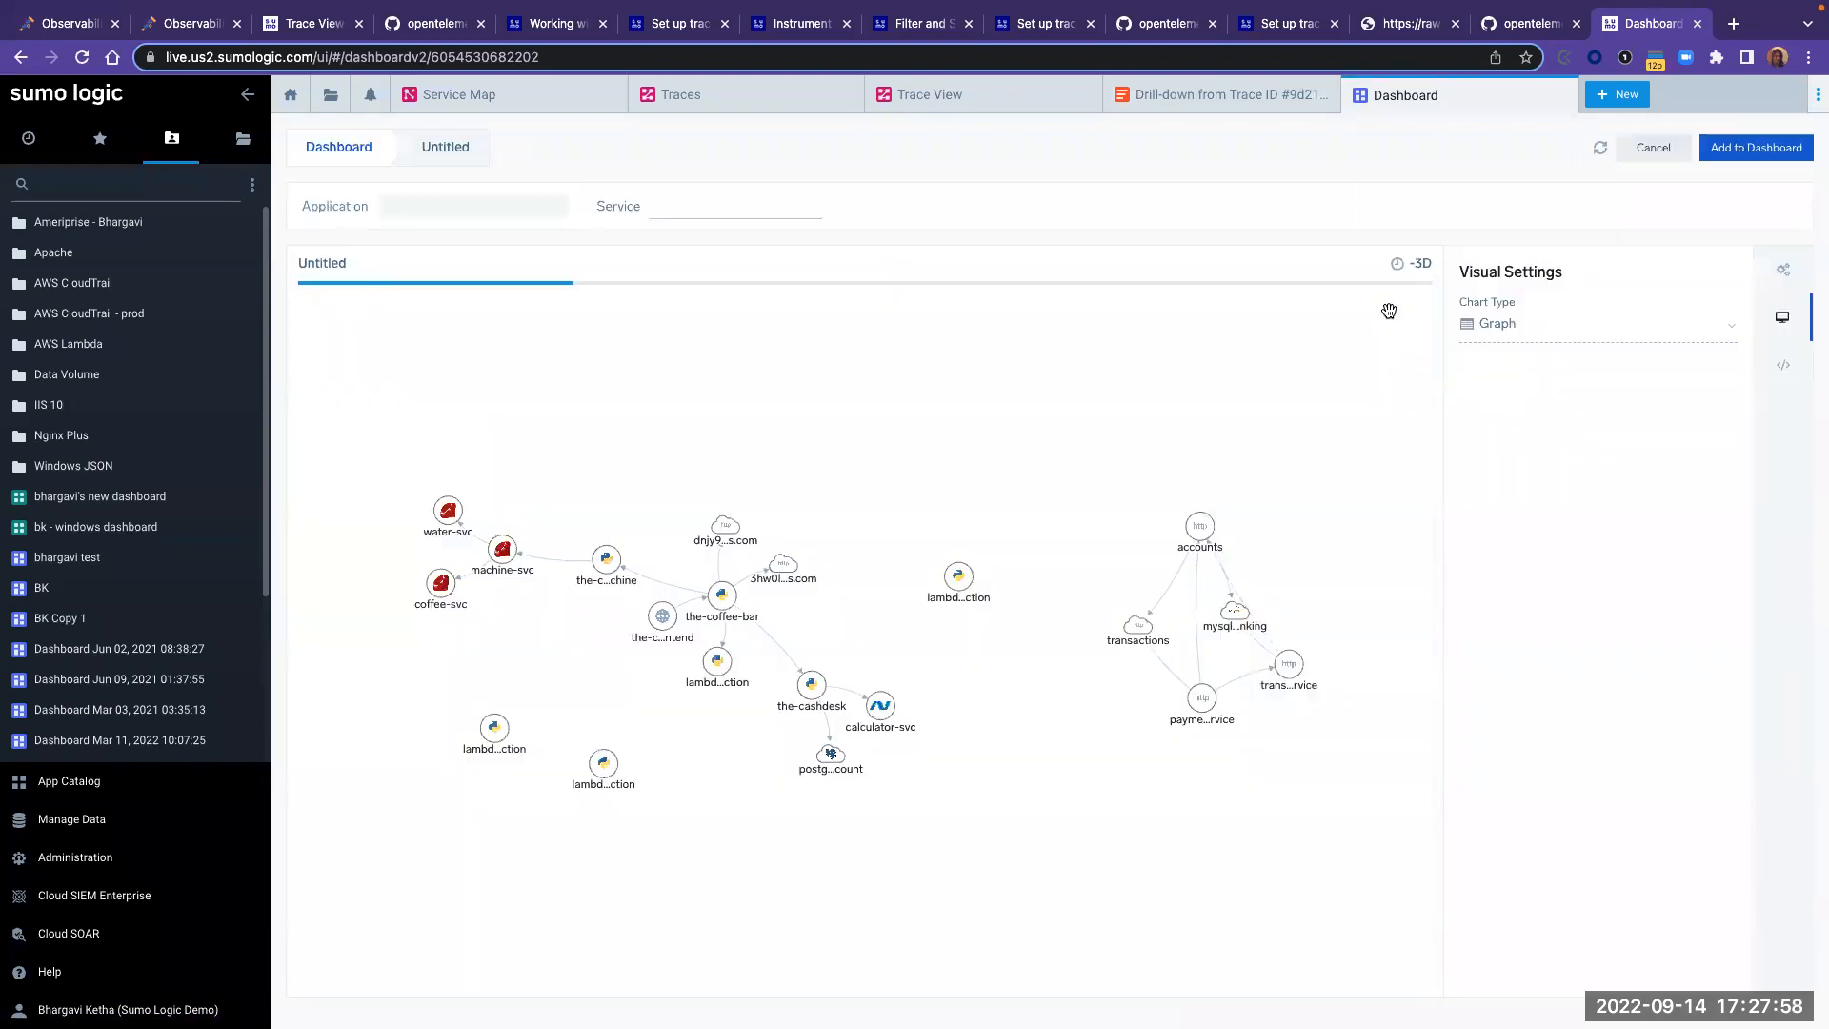
- Filter the Service Map panel by application the-coffee-bar-app and service calculator-svc, add it to the dashboard, and resize it
click(555, 205)
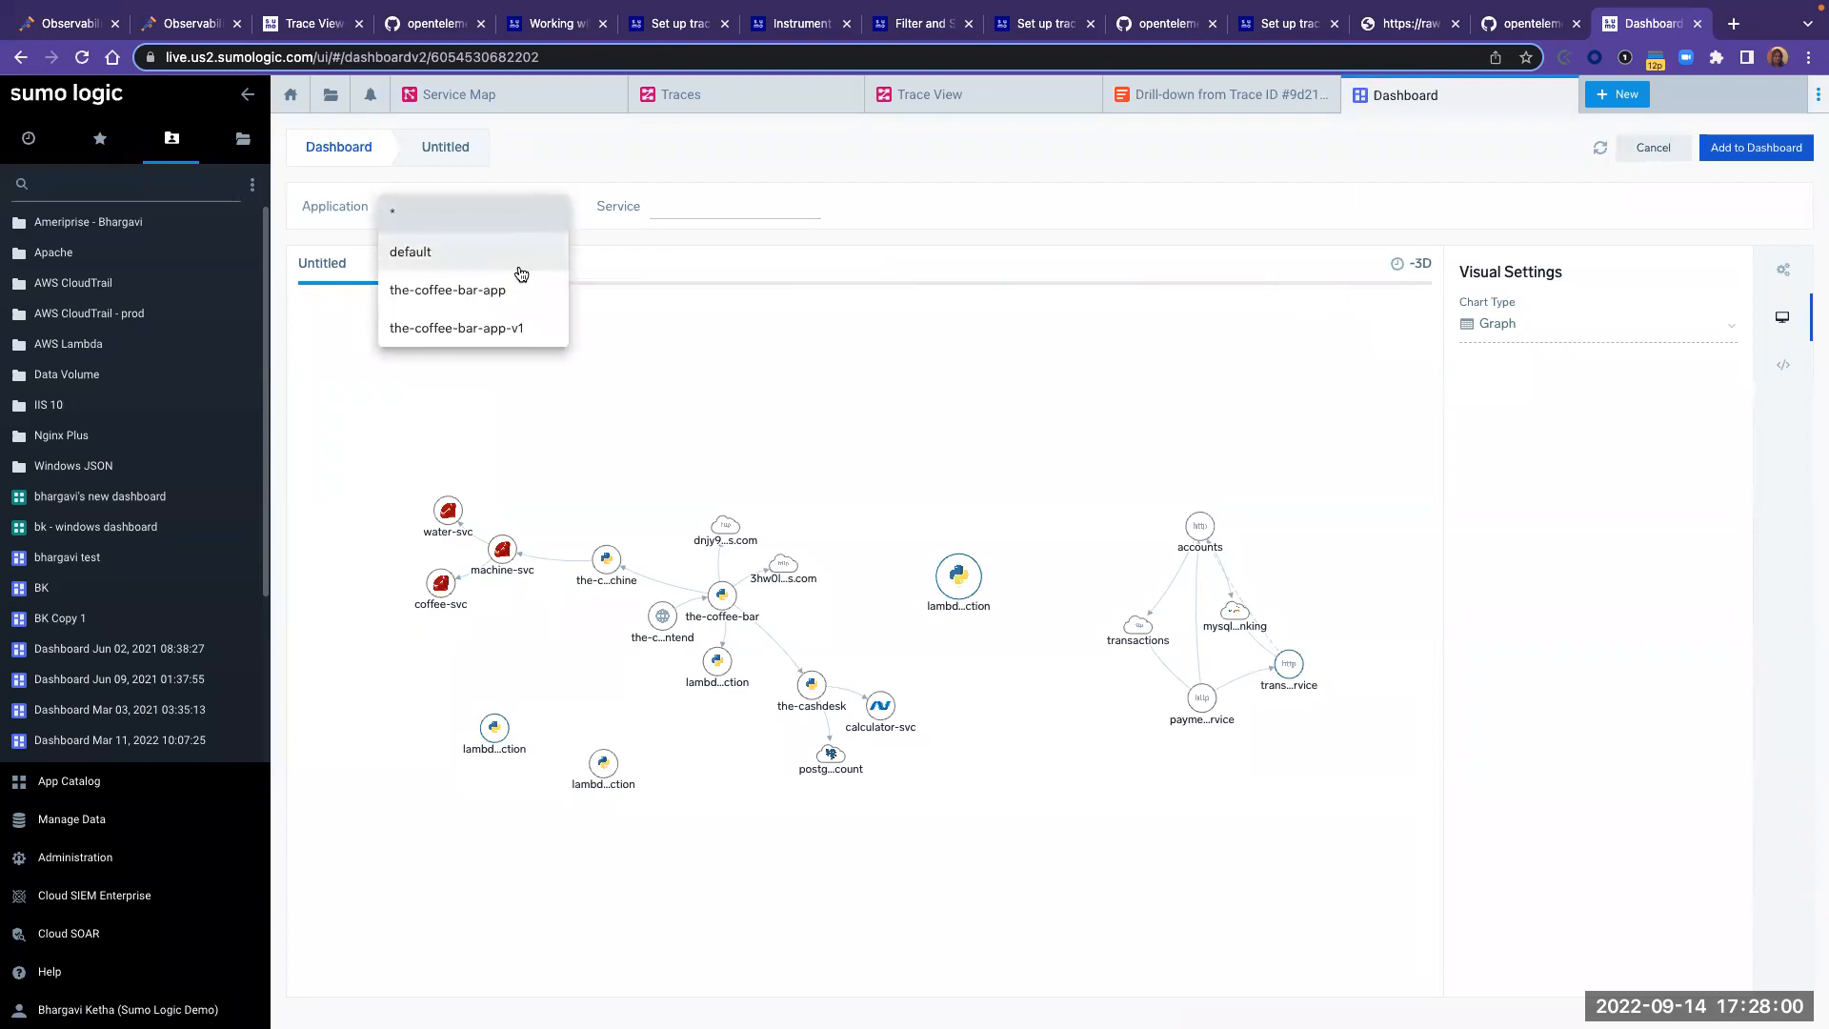
click(522, 296)
click(789, 208)
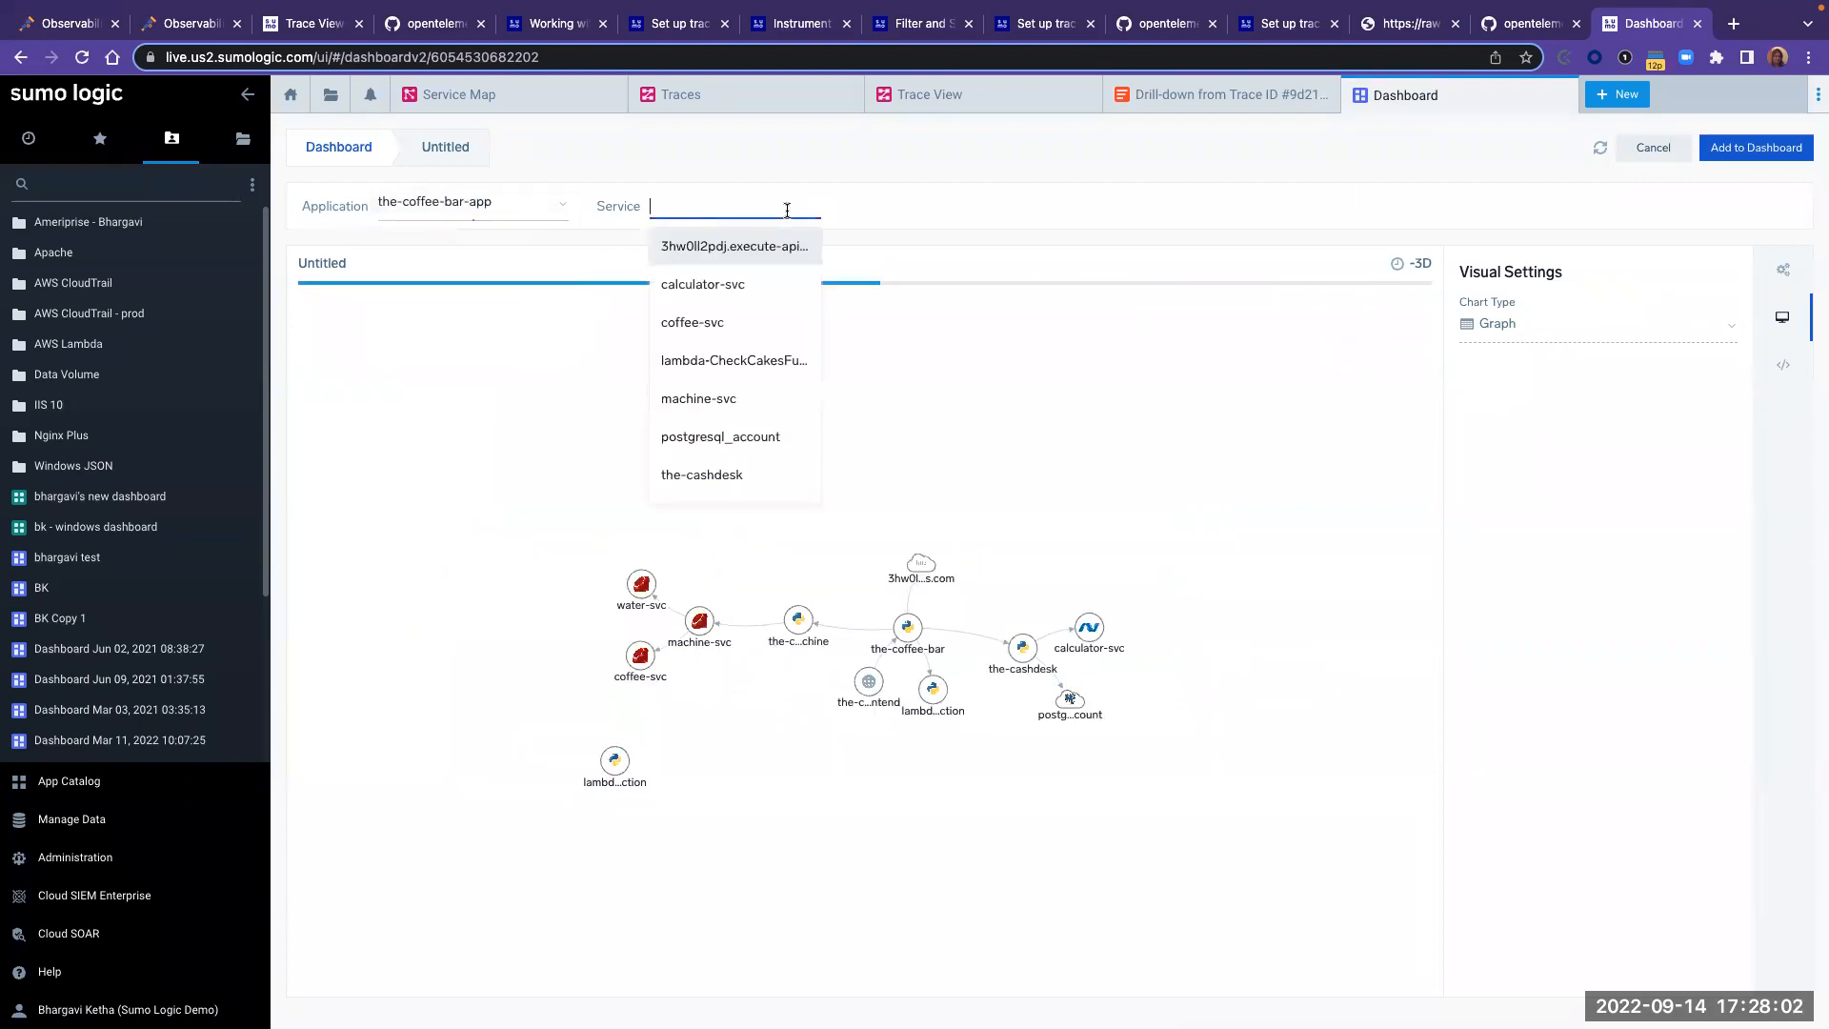
click(762, 284)
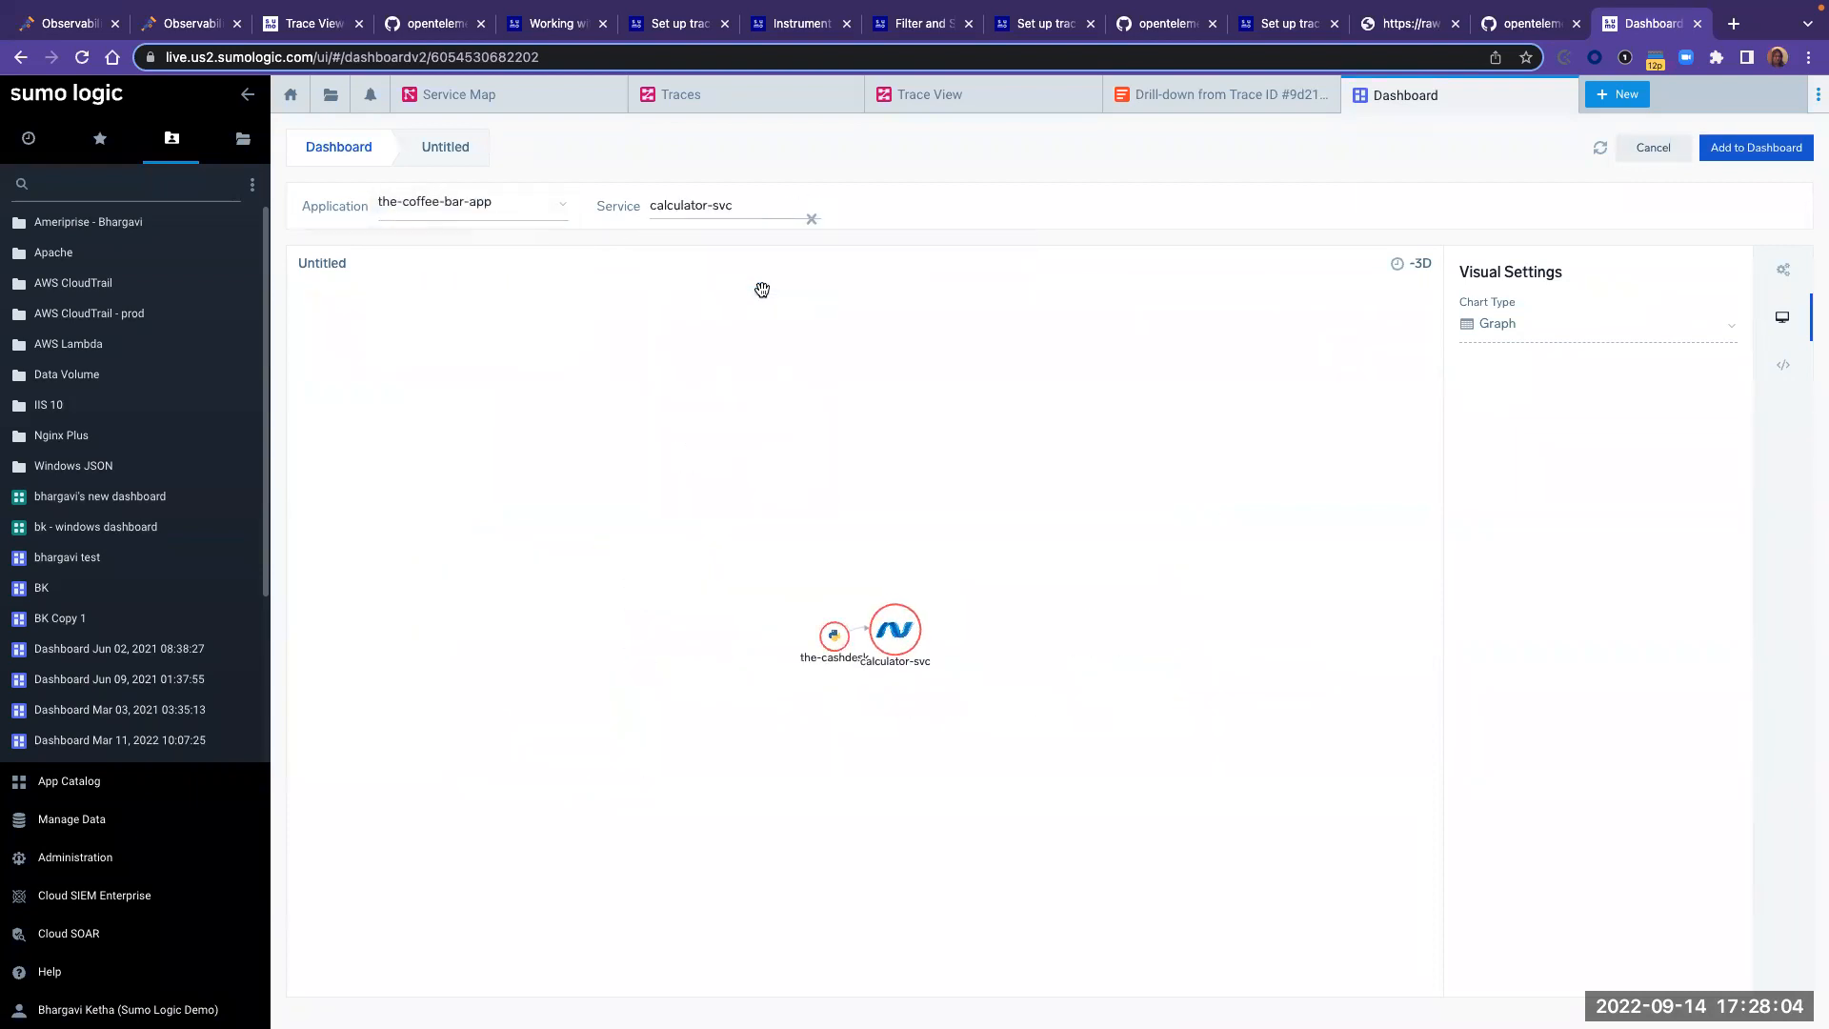
click(1739, 148)
drag(1041, 421, 997, 587)
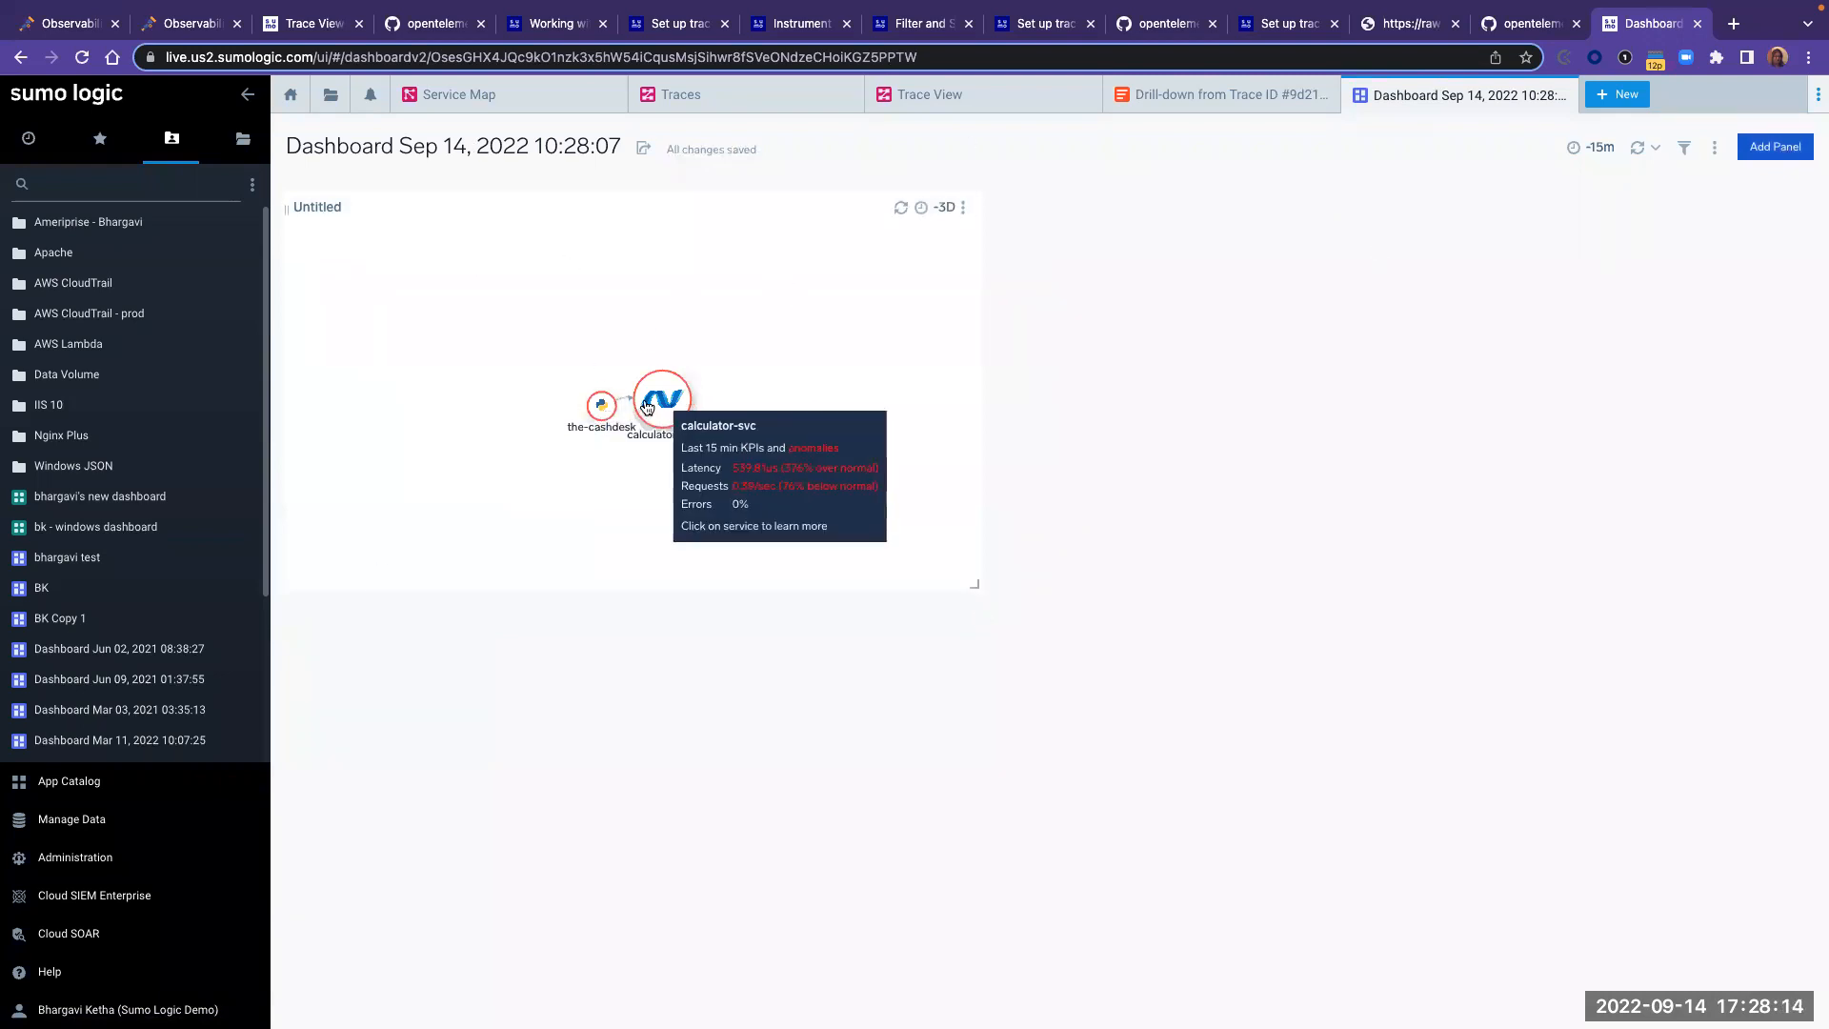
- Add a Trace List panel filtered by application the-coffee-bar-app for any span, and enlarge it to the Service Map panel's height
click(1775, 146)
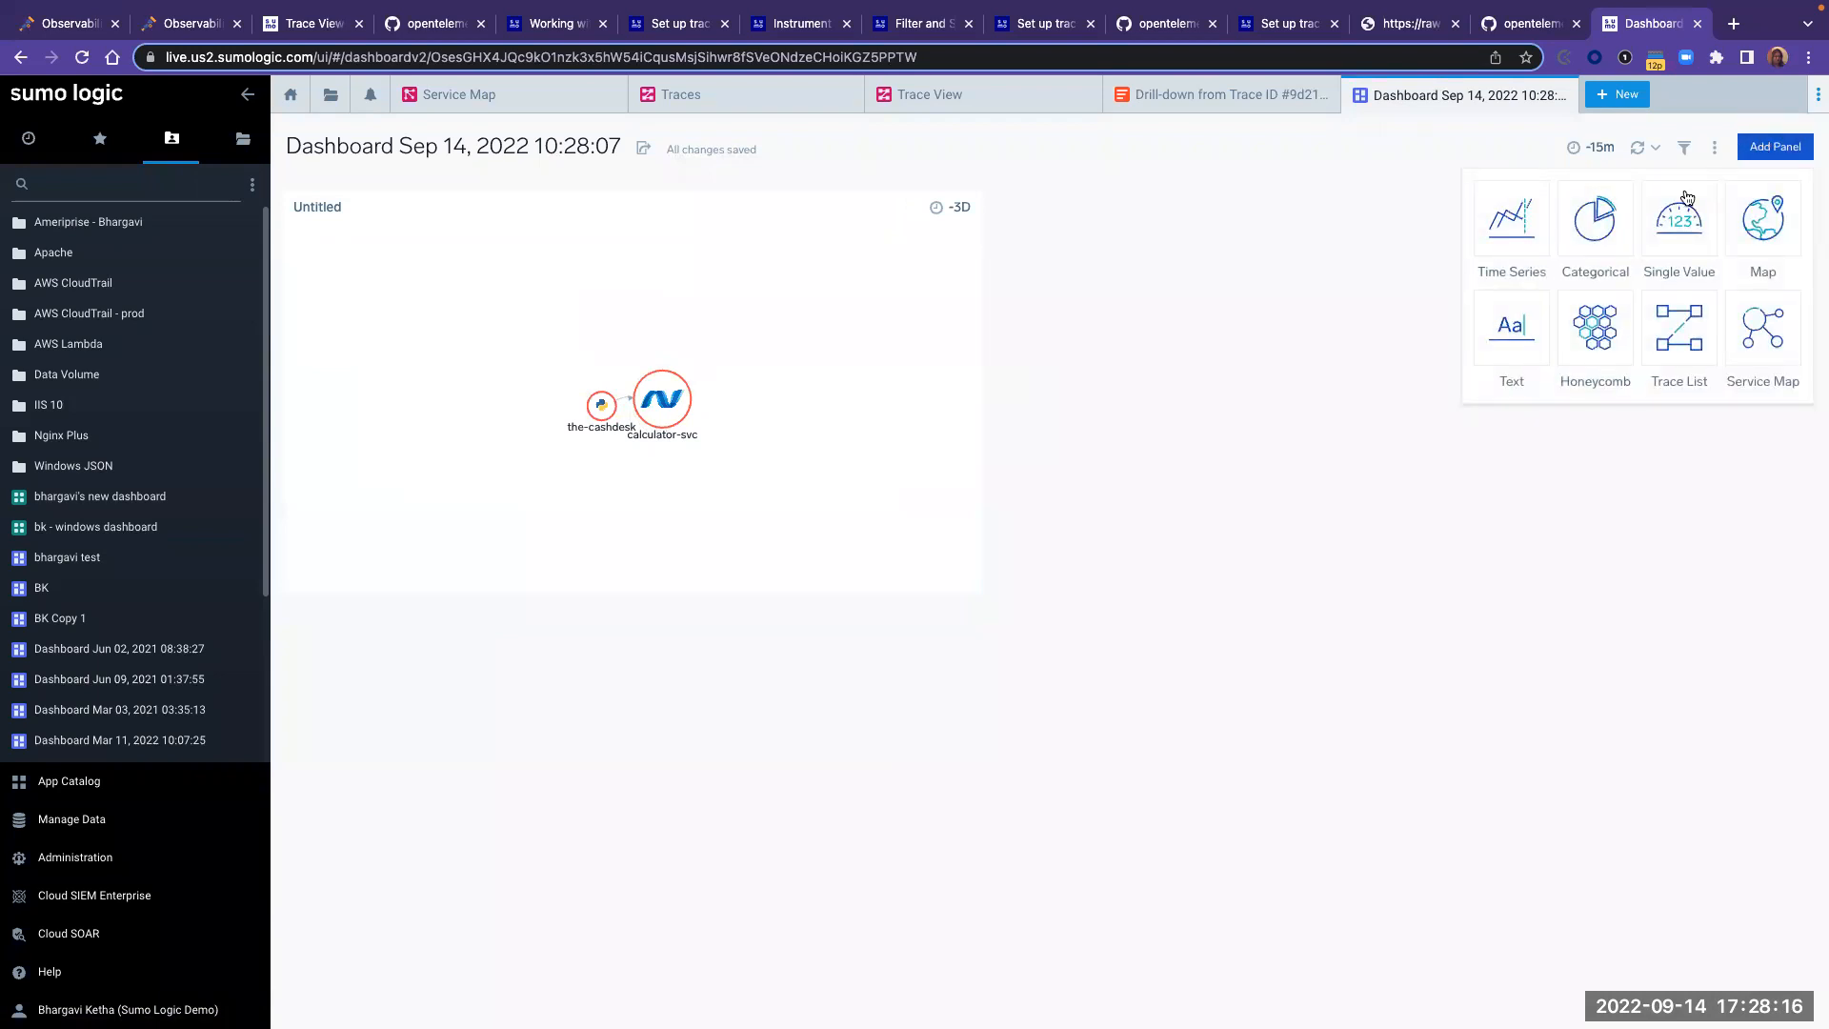
click(1684, 331)
click(531, 207)
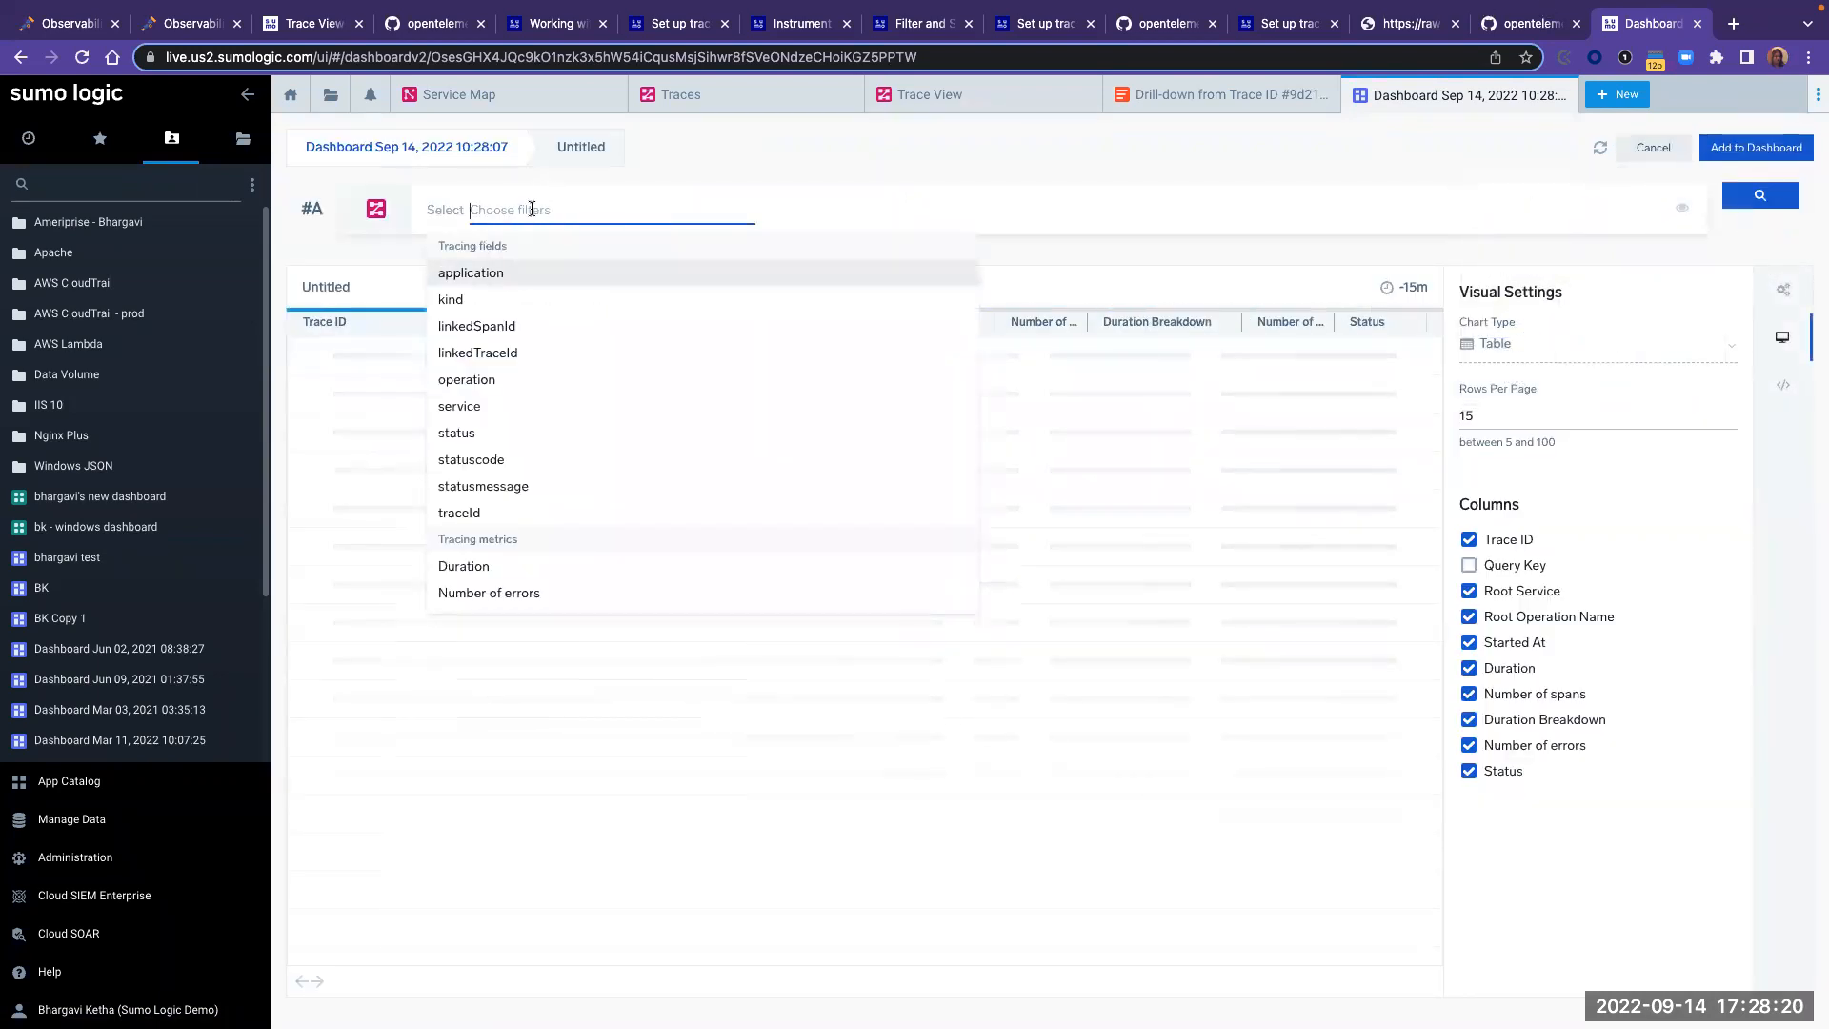
click(495, 275)
click(519, 261)
click(529, 273)
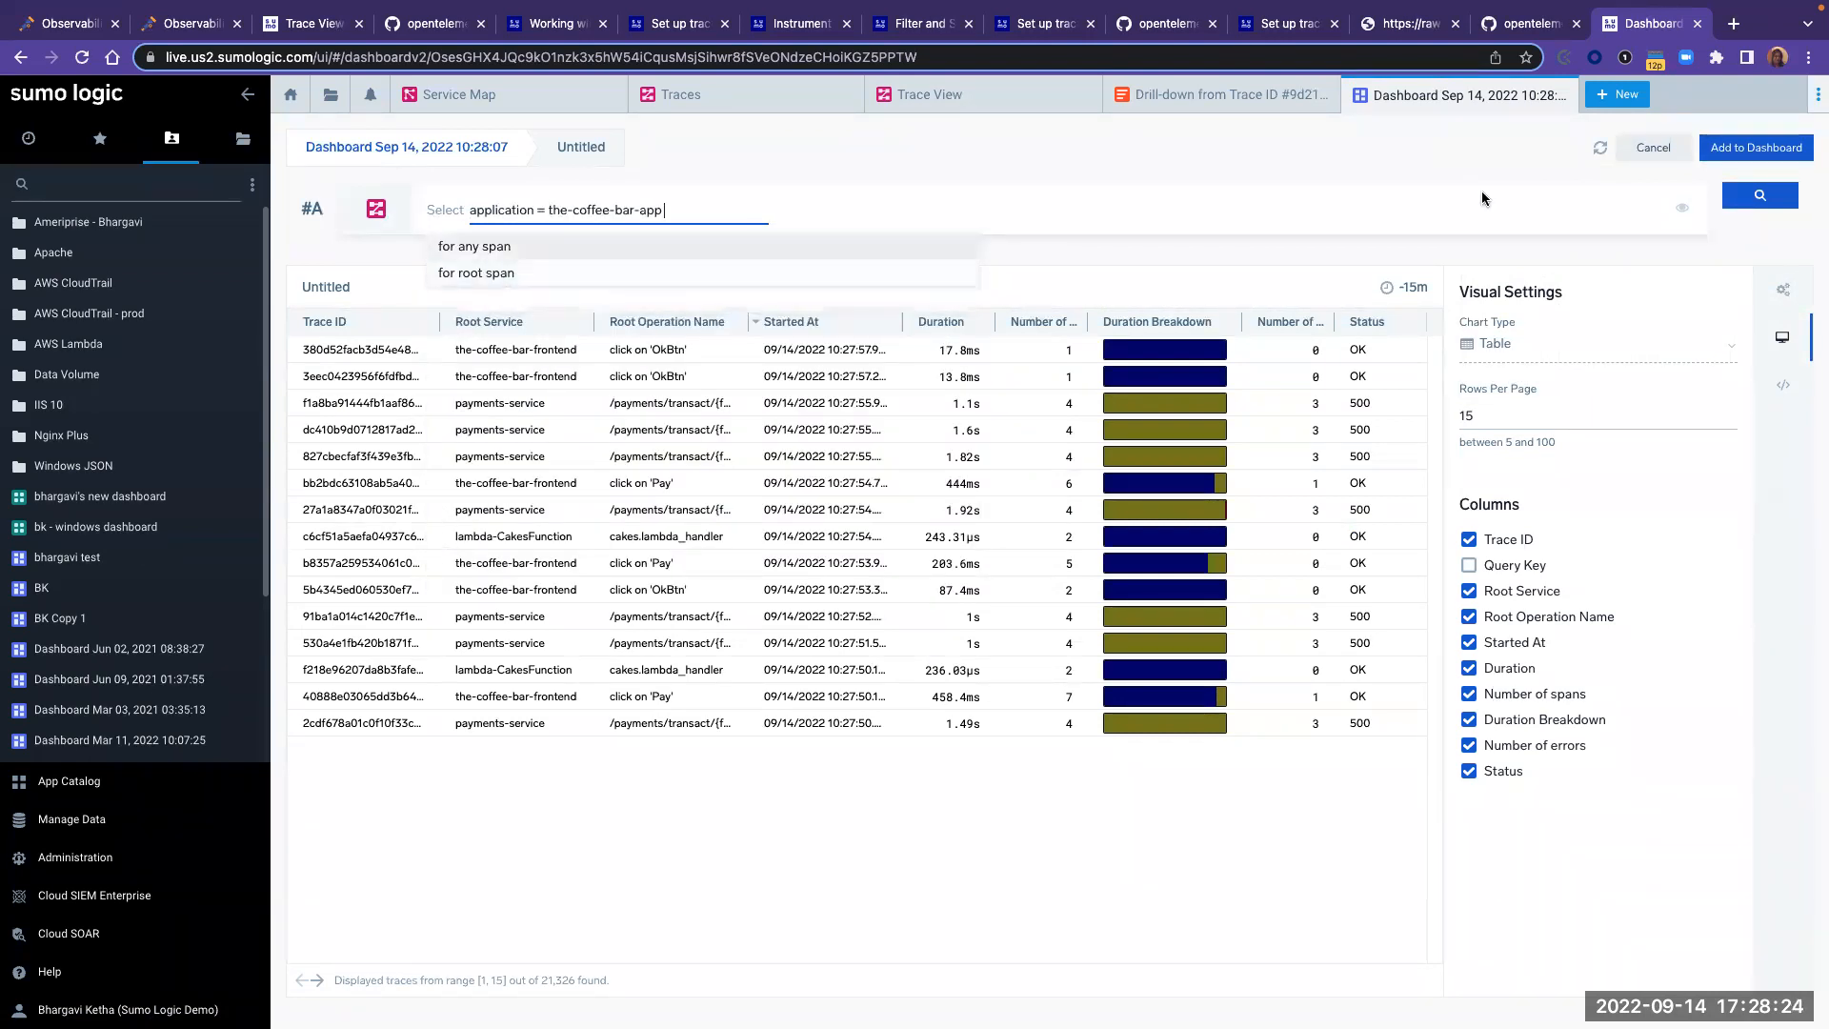
click(539, 249)
click(1782, 149)
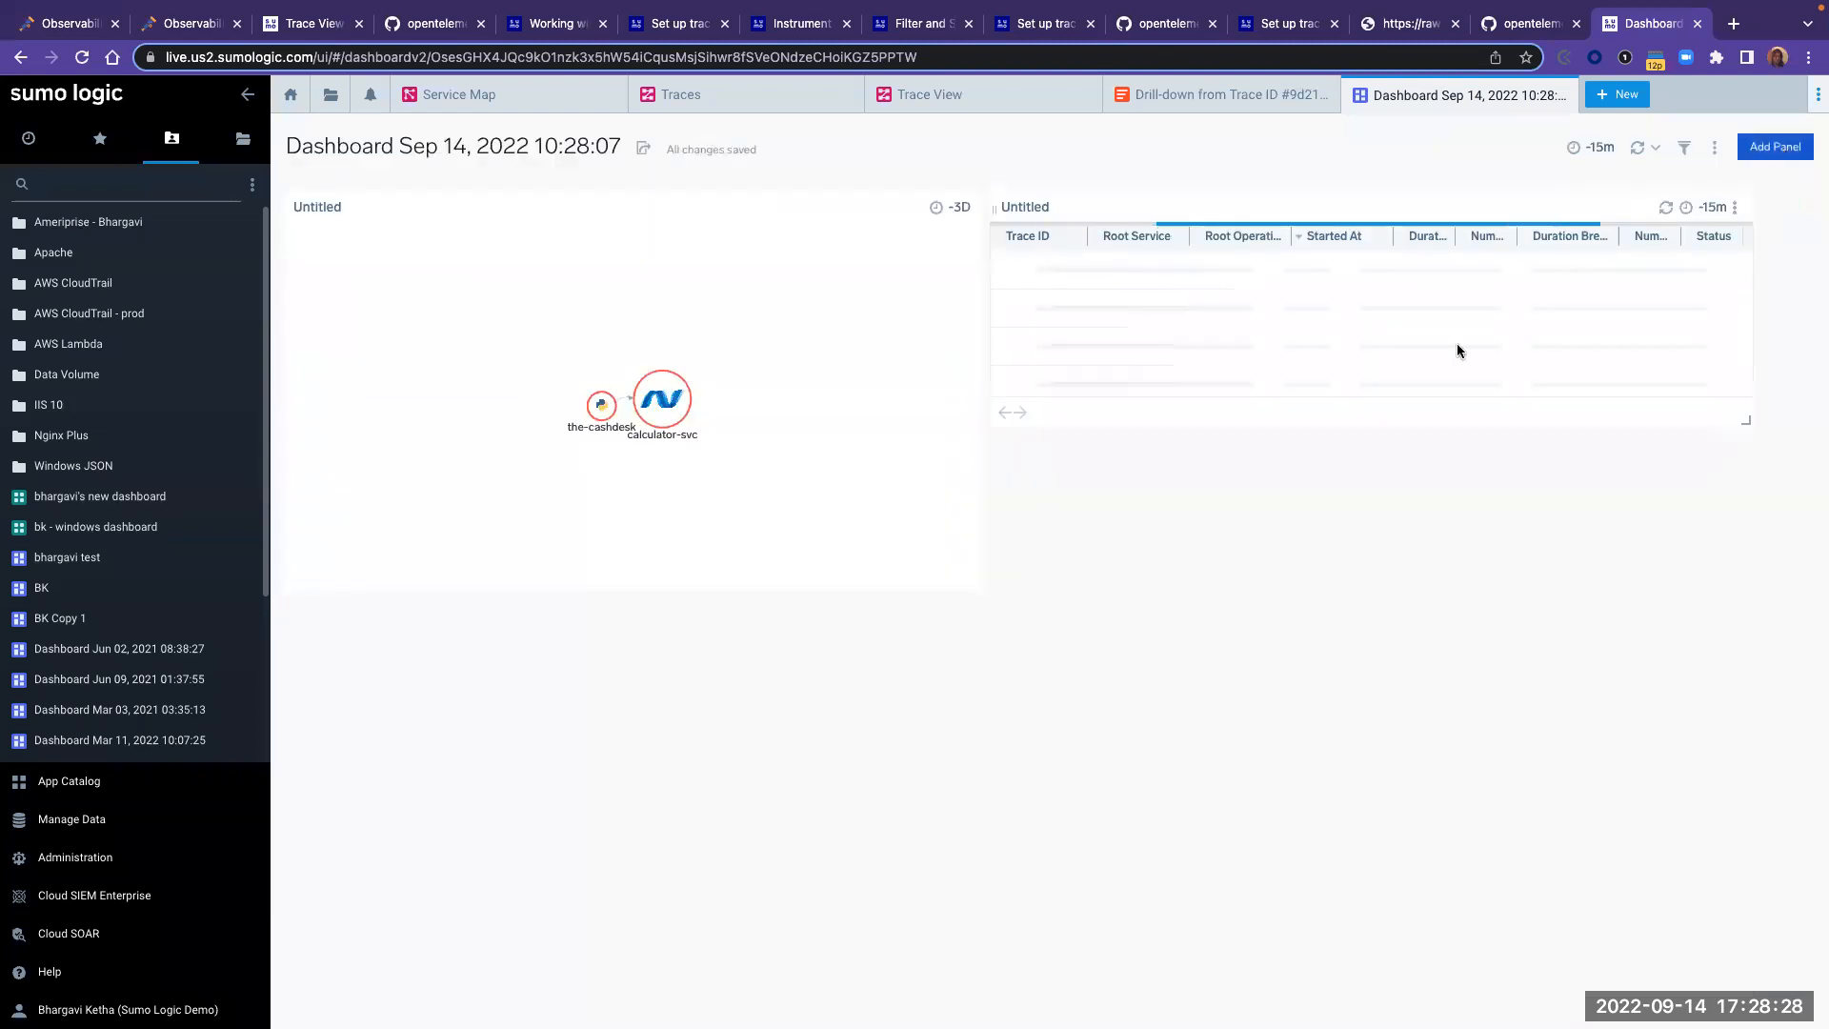
drag(1765, 577, 1765, 580)
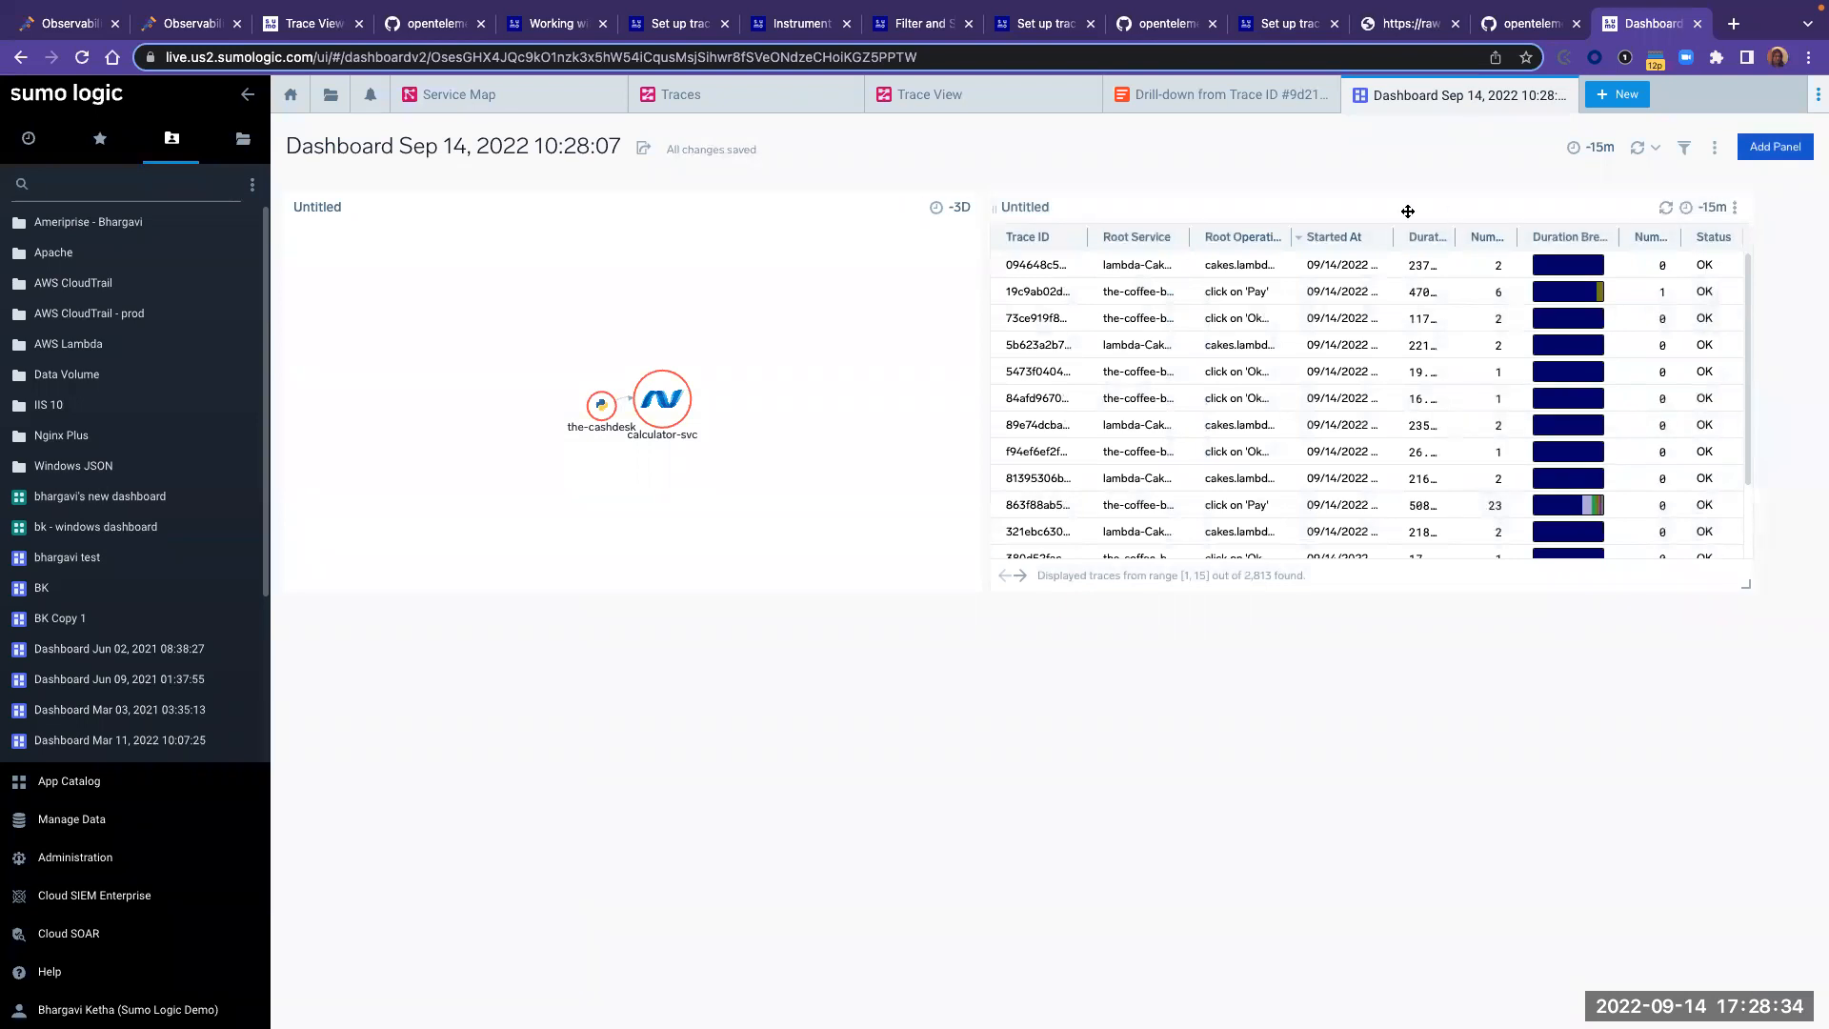
- Open a new Explore page, switch it to the Application Service View, and review the default application's health charts
click(1622, 97)
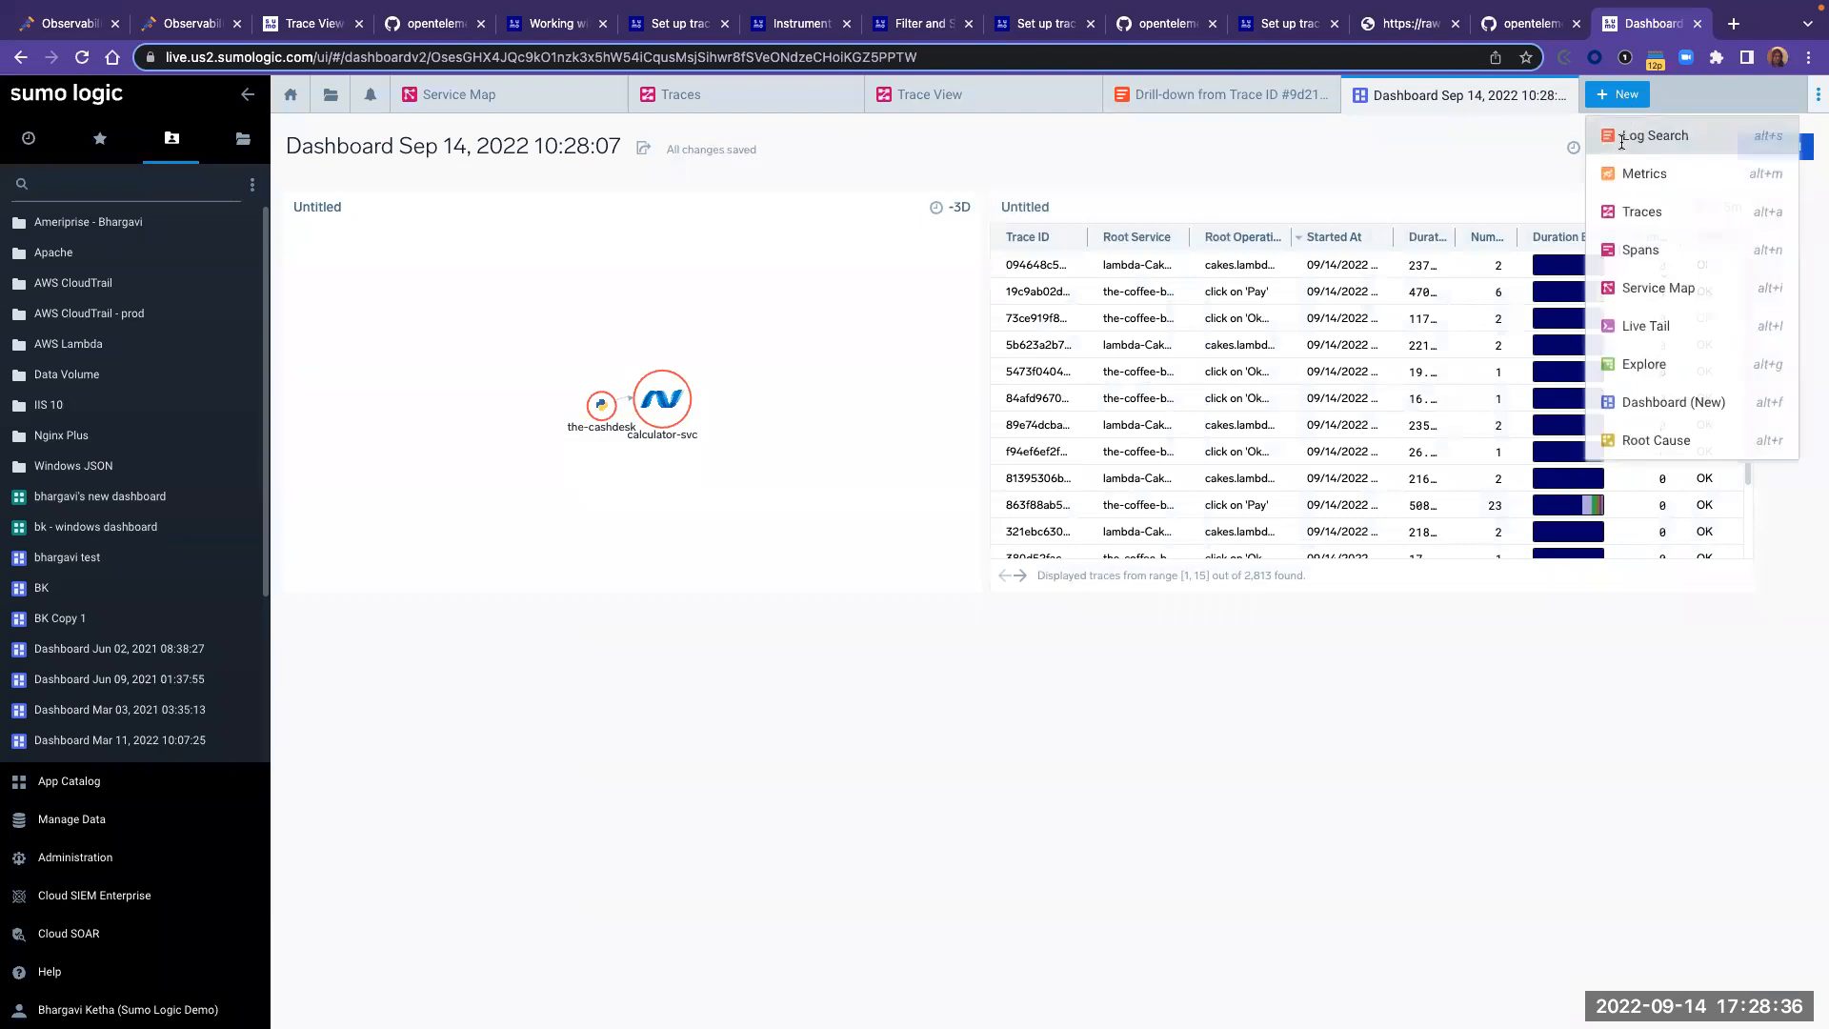
click(1686, 368)
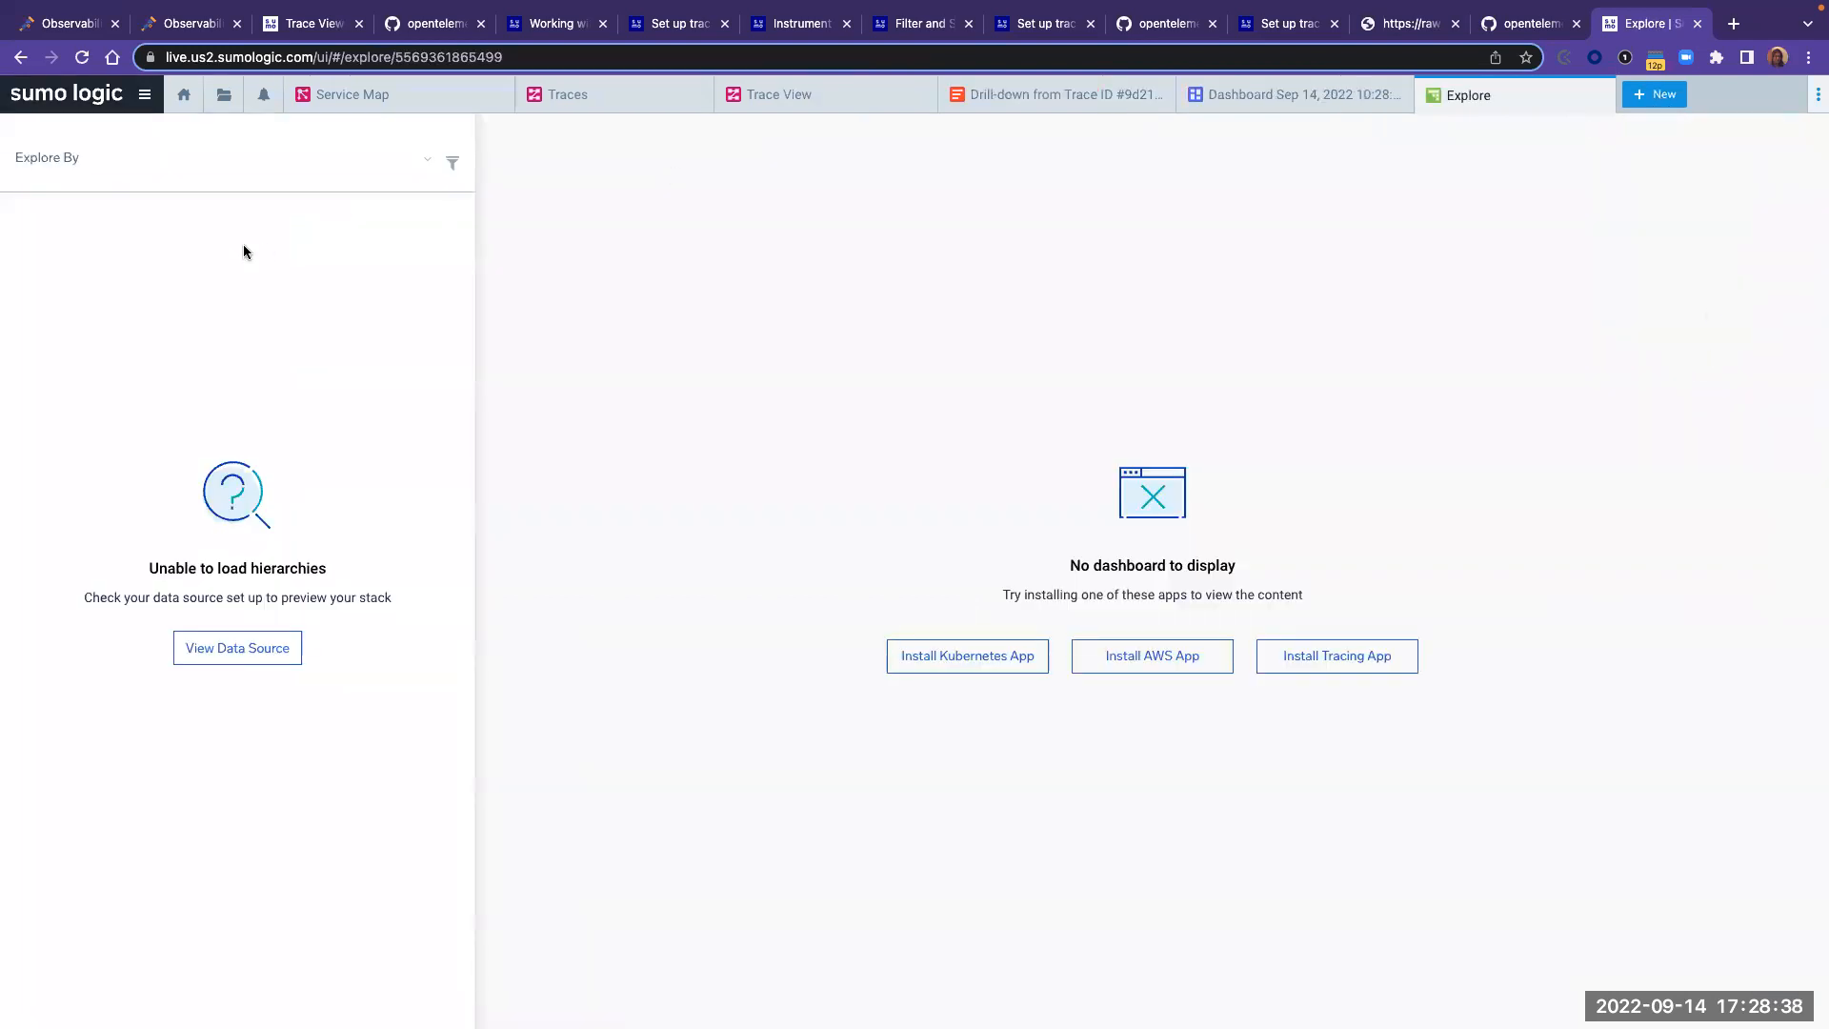
click(306, 168)
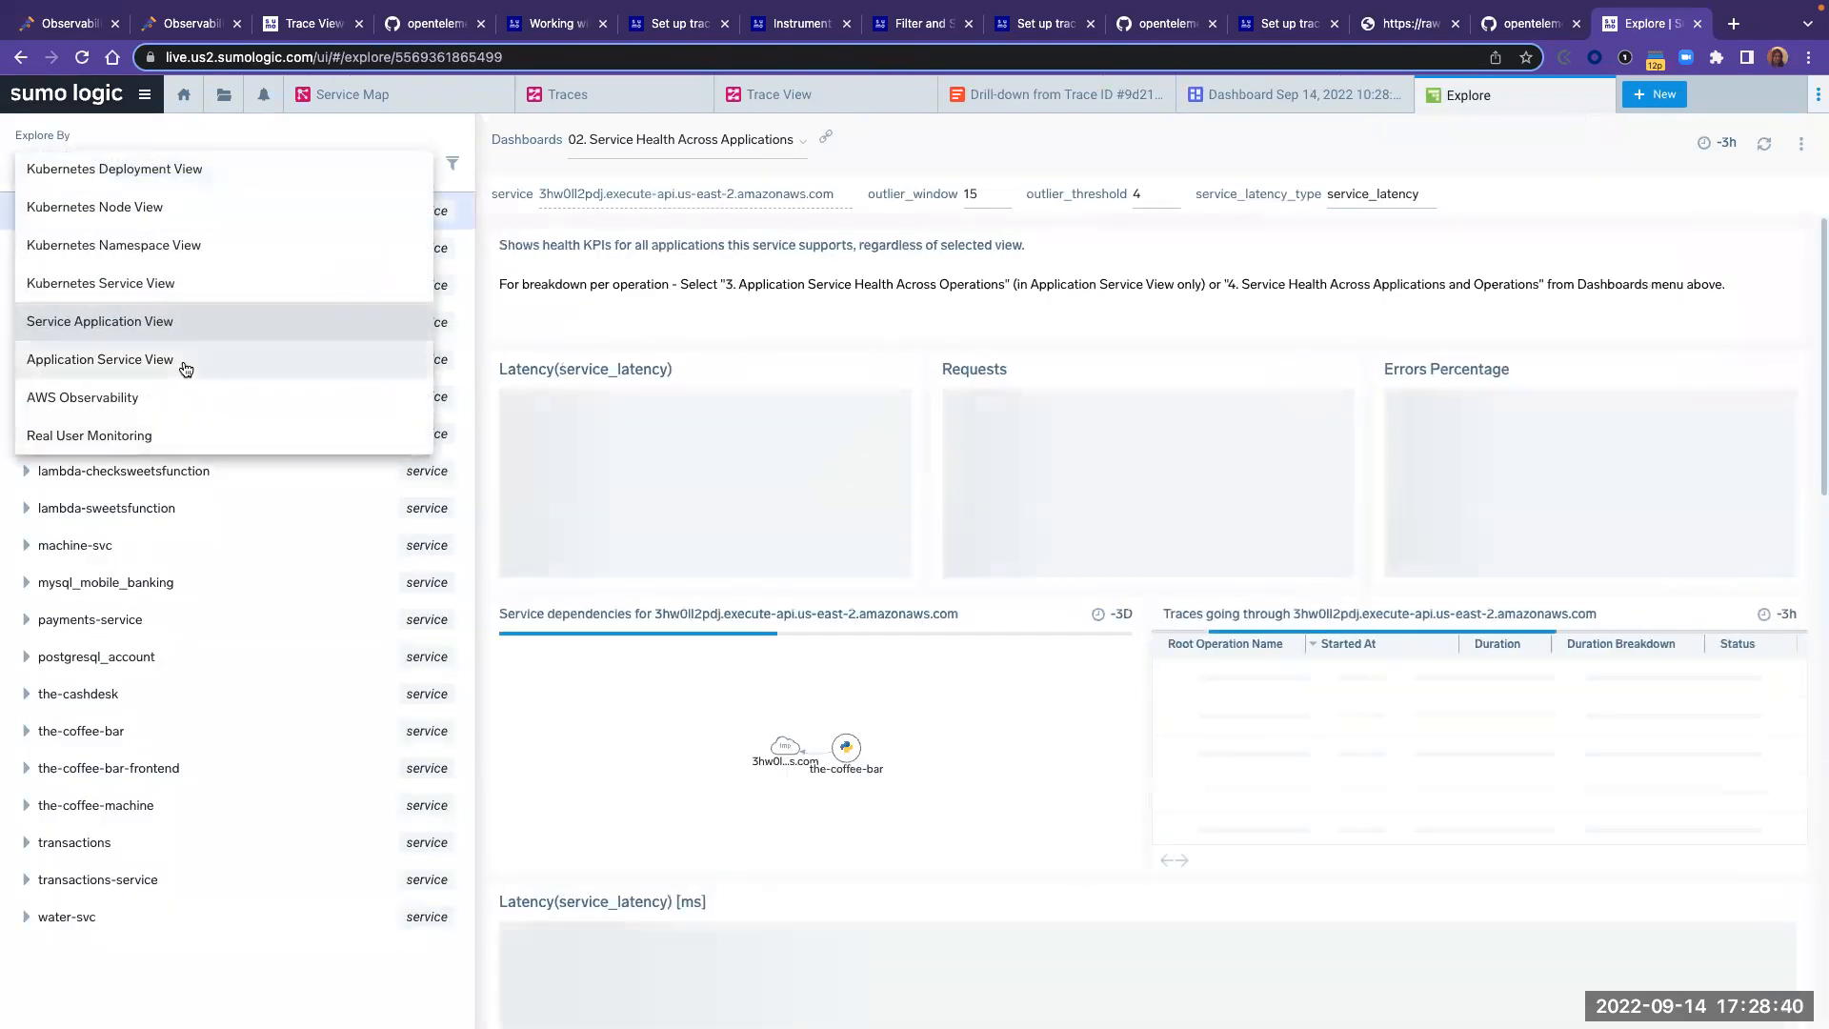
click(186, 362)
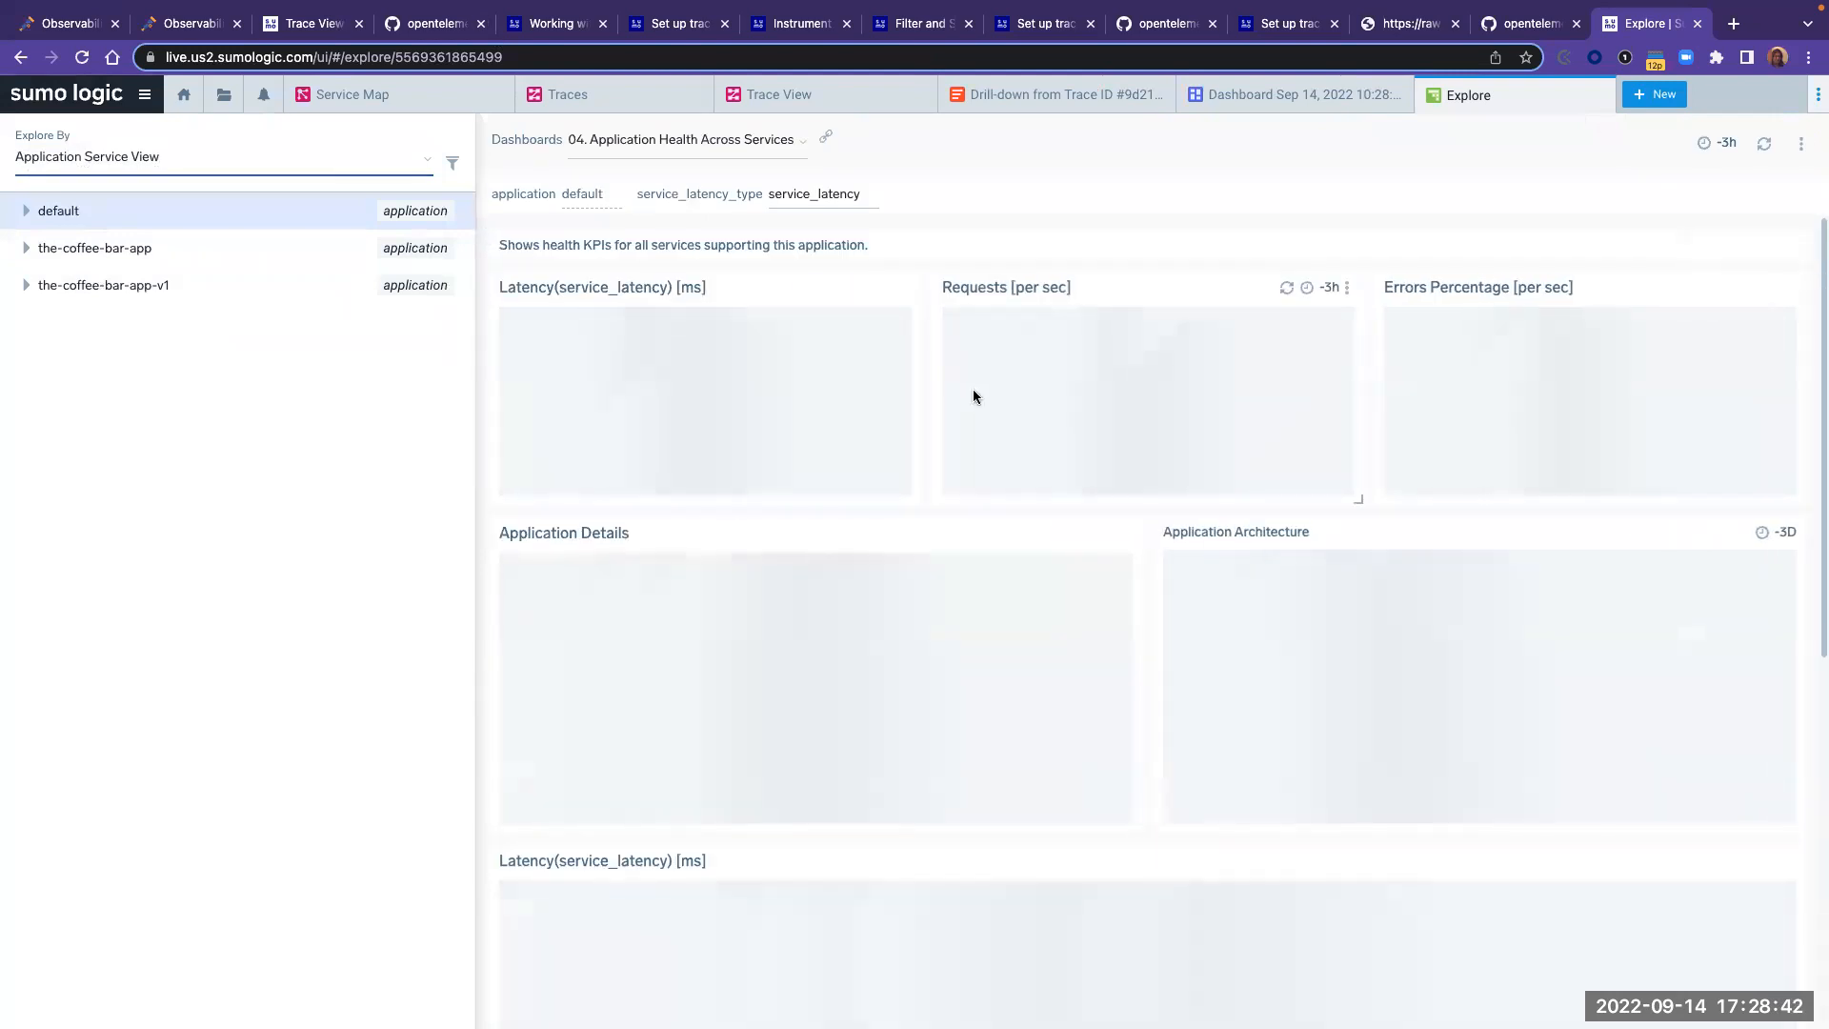
scroll(977, 405, down, 8)
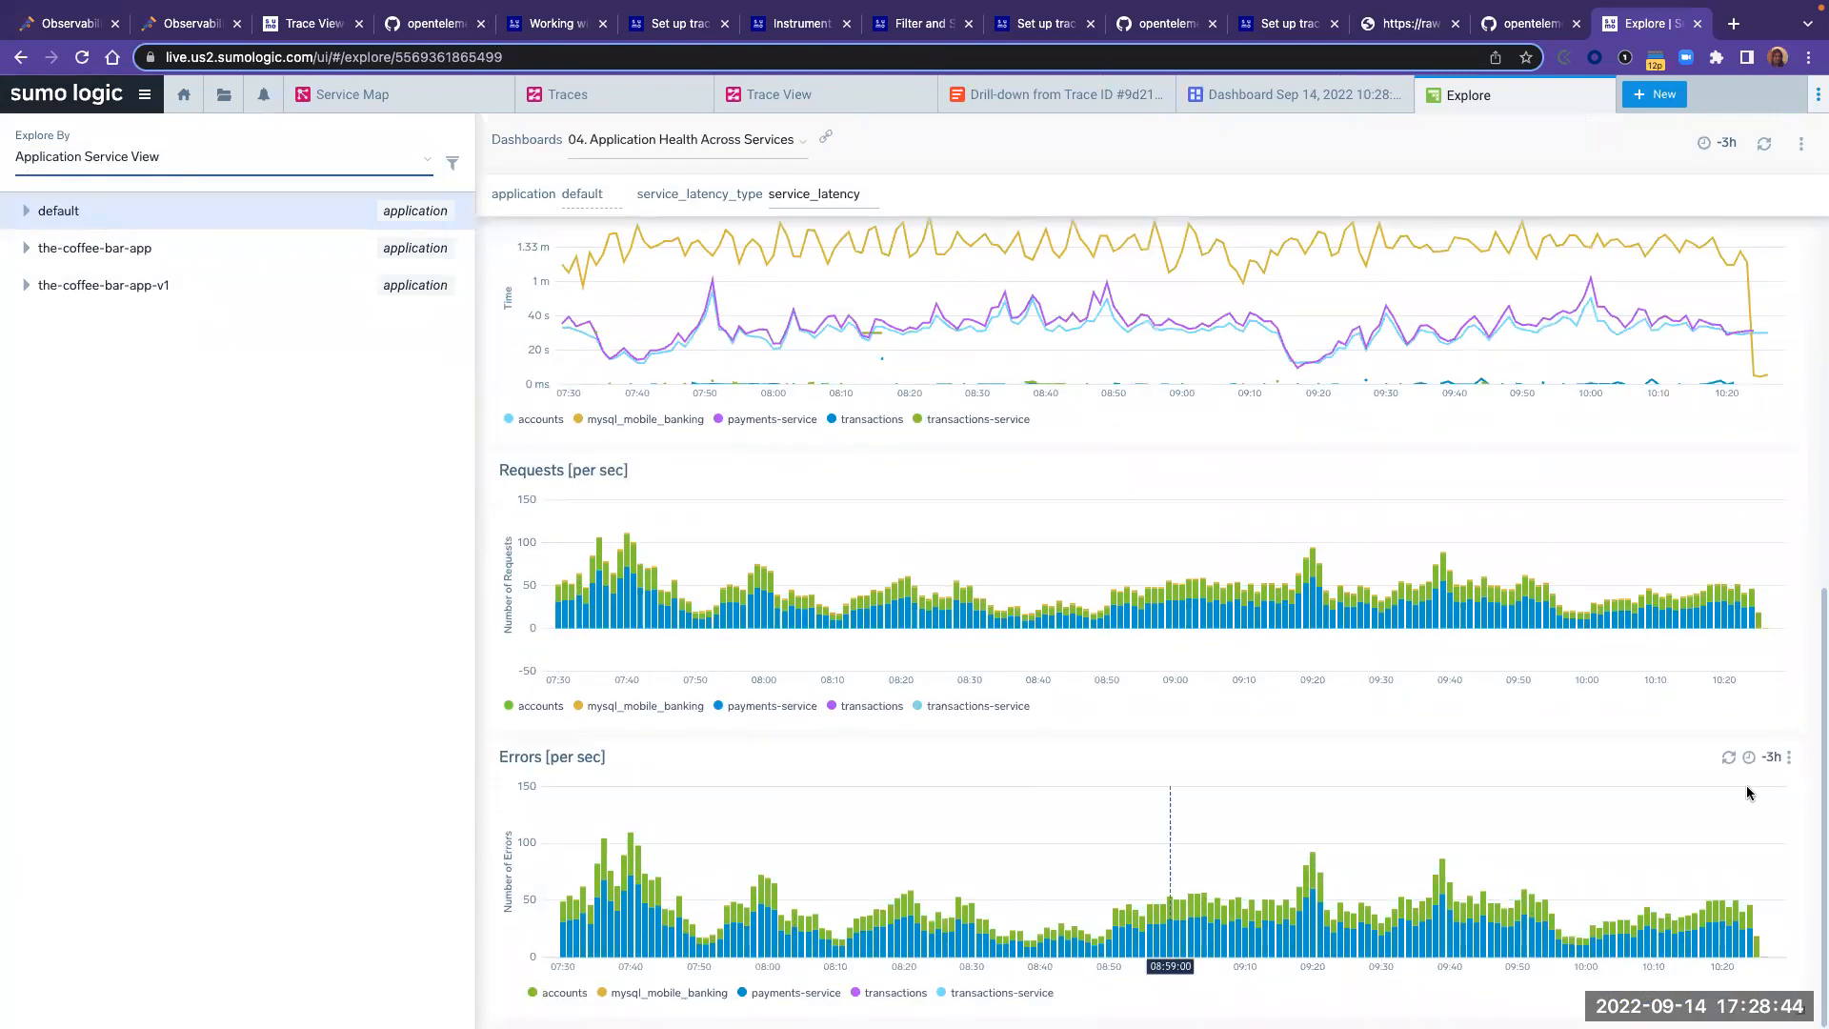
- Open the Errors [per sec] panel in the metrics explorer and start a new monitor from query A
click(1788, 757)
click(1769, 790)
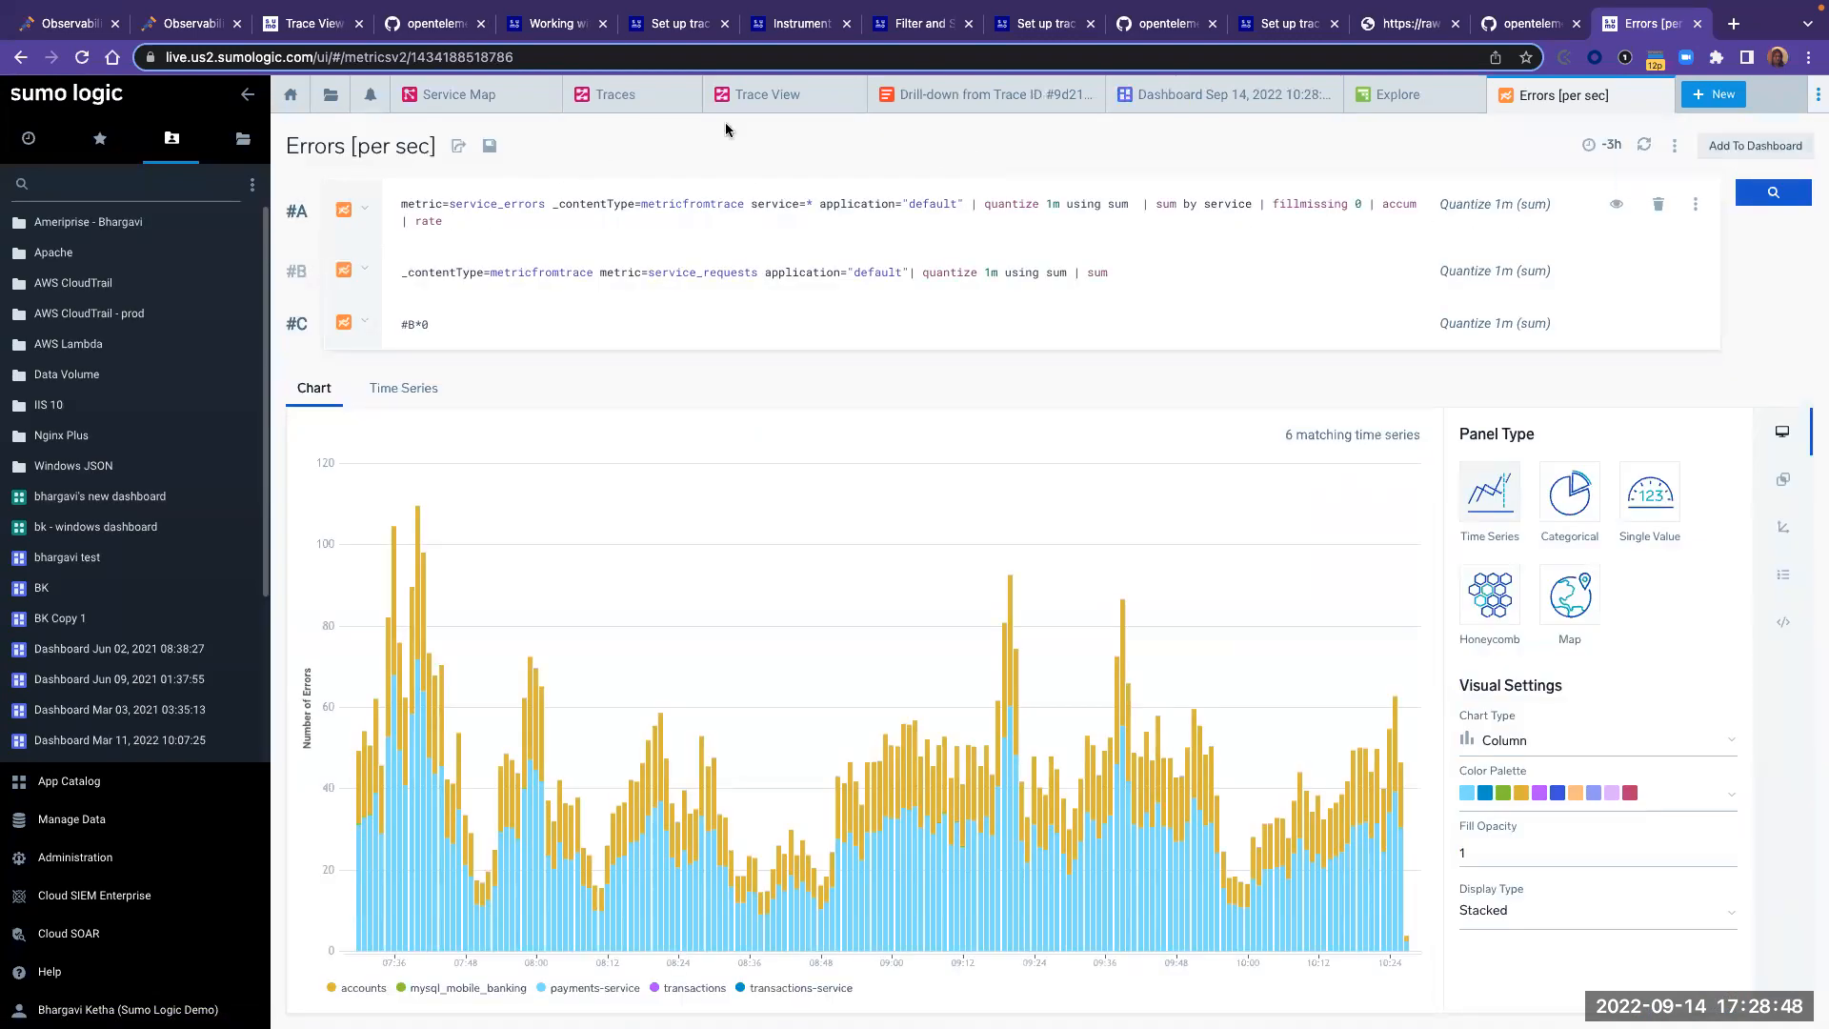
click(1678, 147)
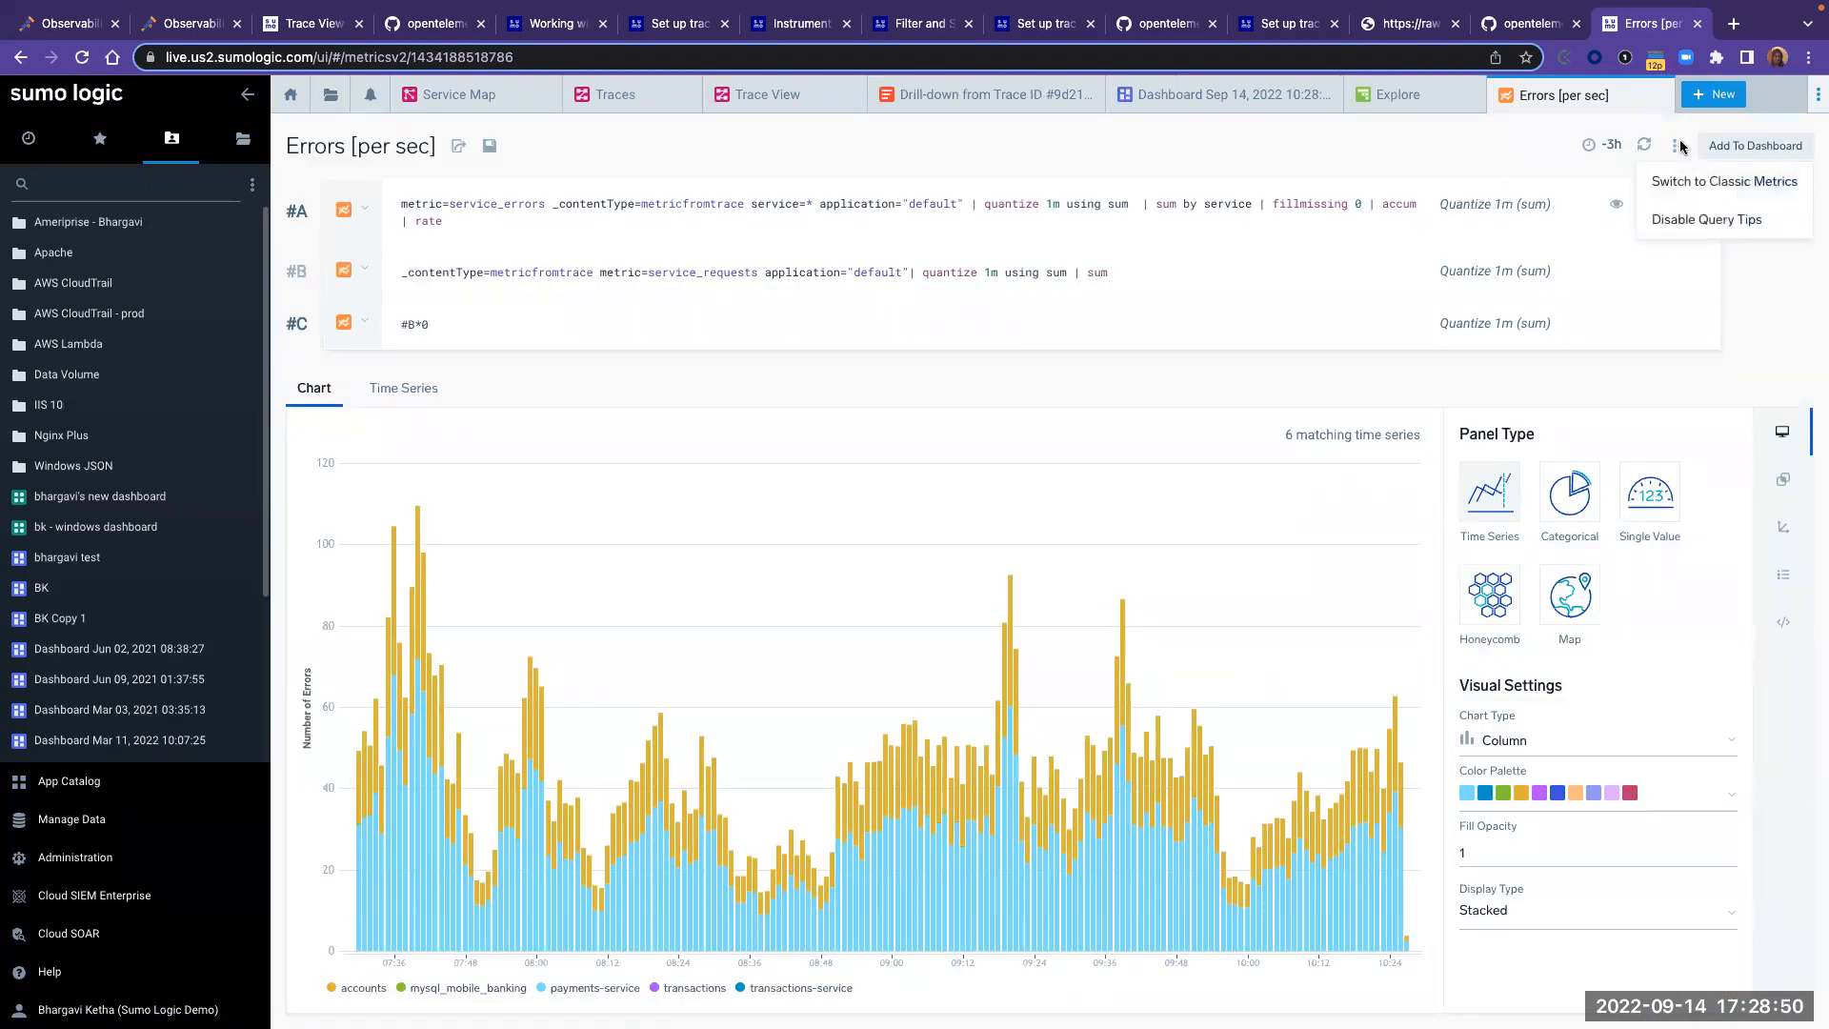
click(1694, 204)
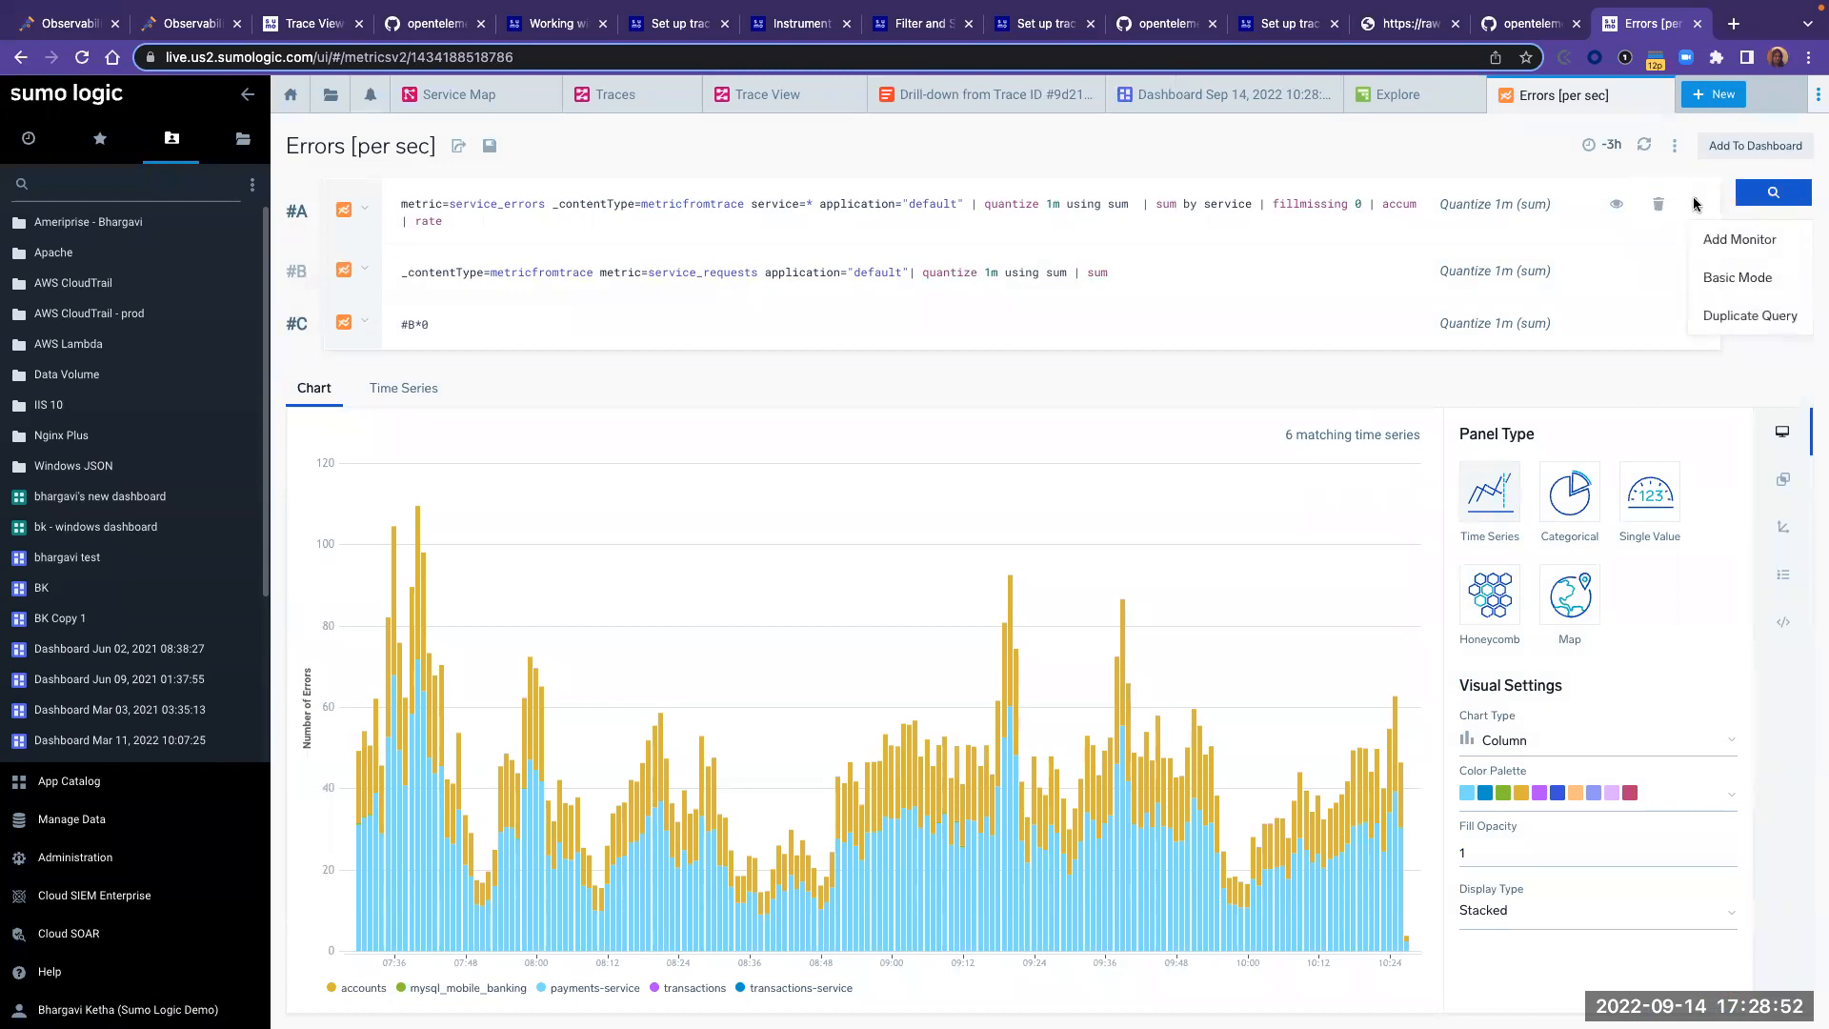
click(1733, 243)
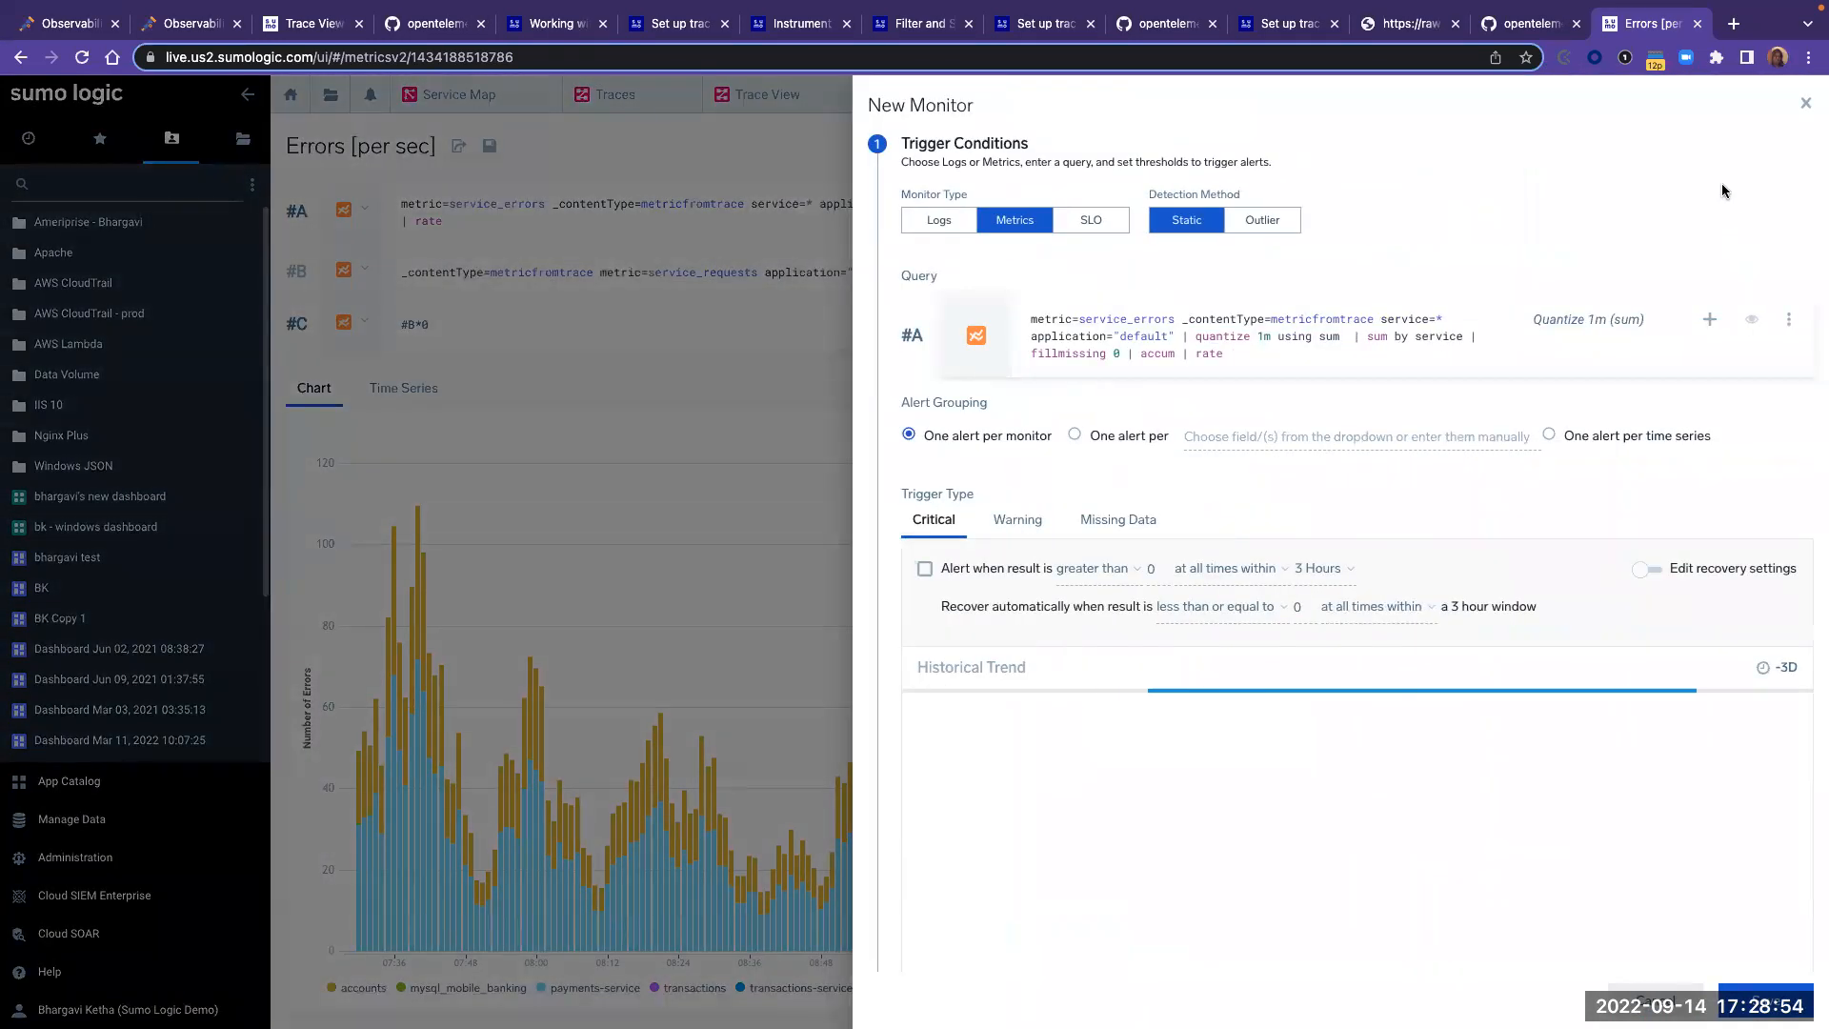
- Highlight the monitor query and its default, service_errors and metricfromtrace terms, and close the new monitor without saving it
drag(1241, 353, 985, 309)
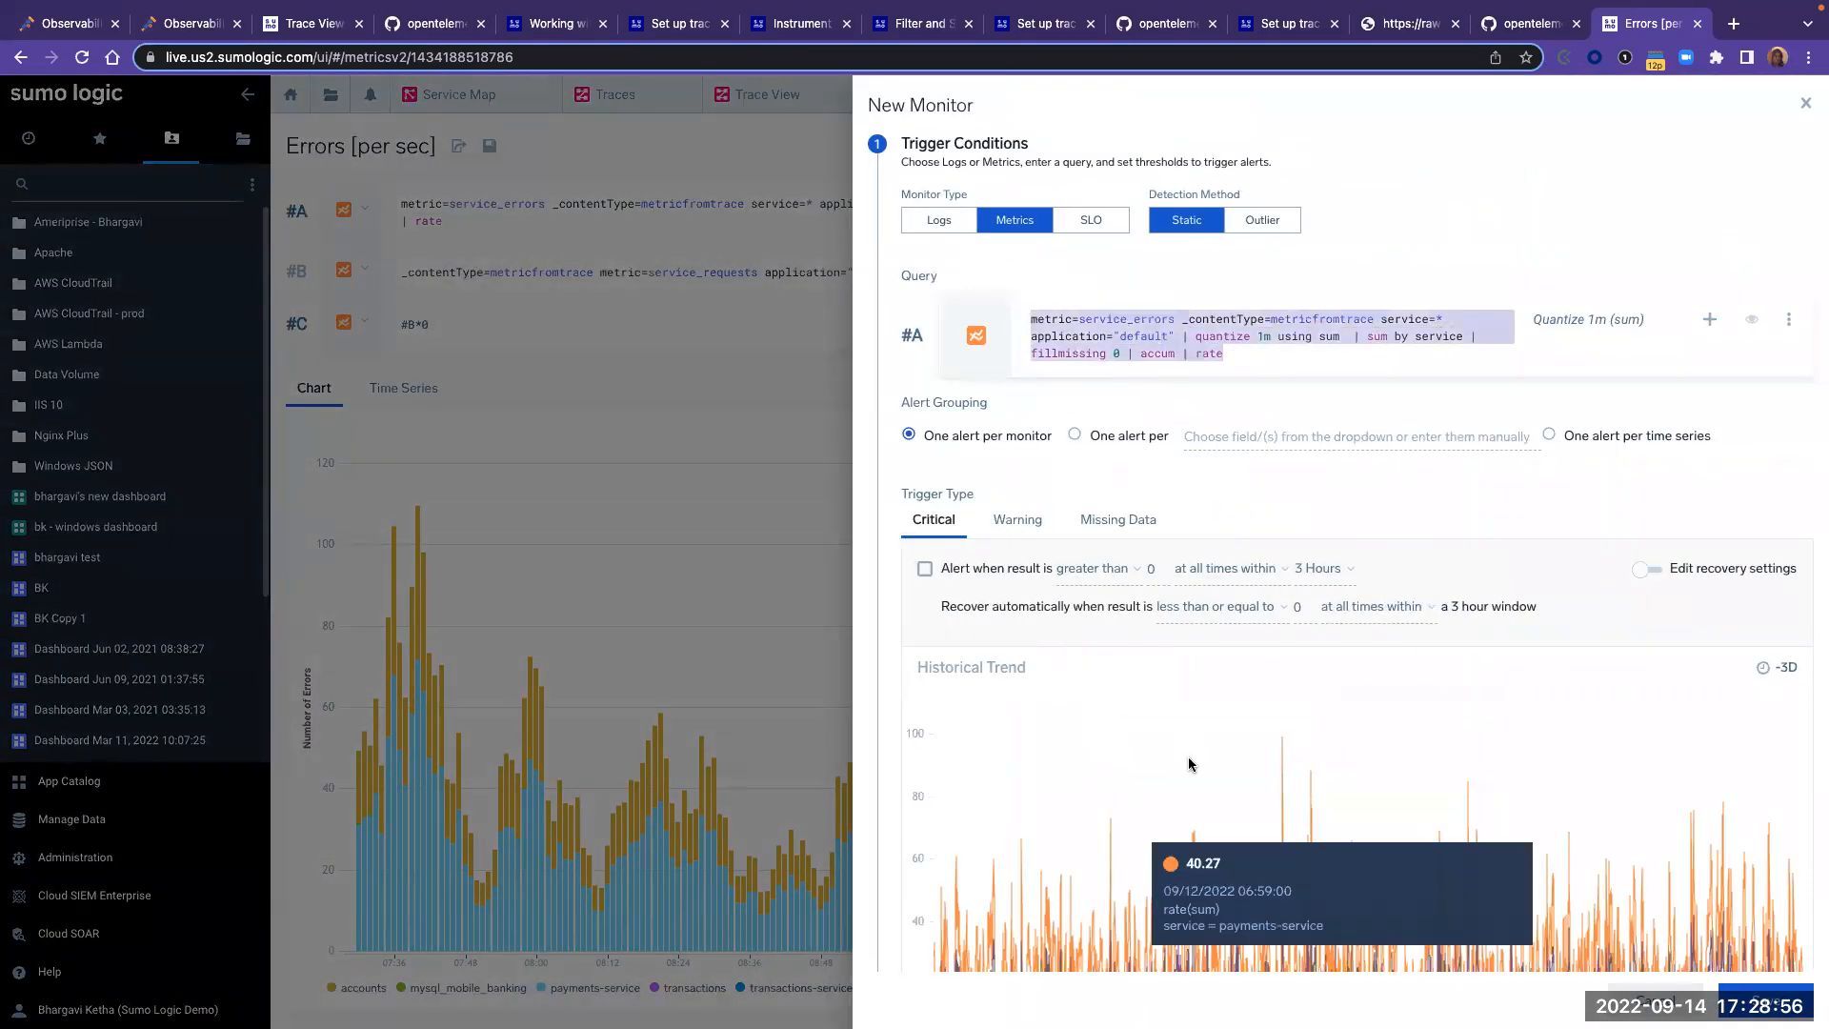
click(1119, 330)
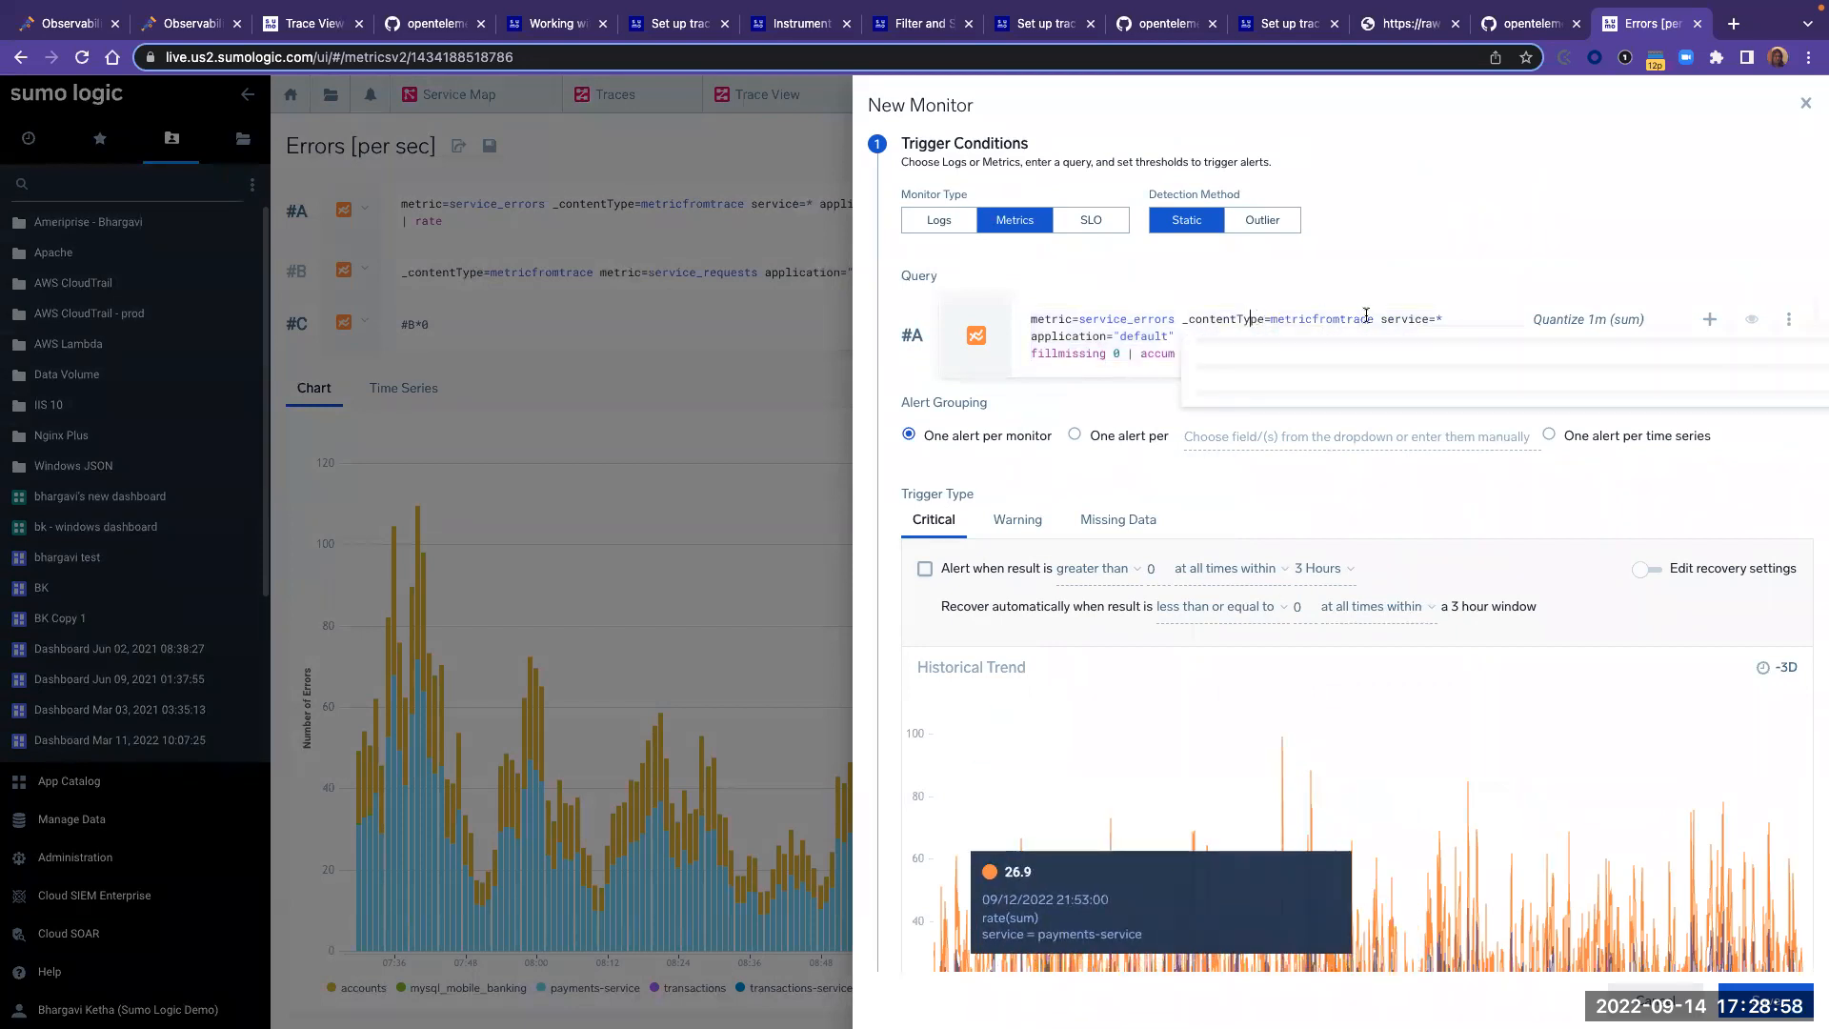
double_click(1131, 330)
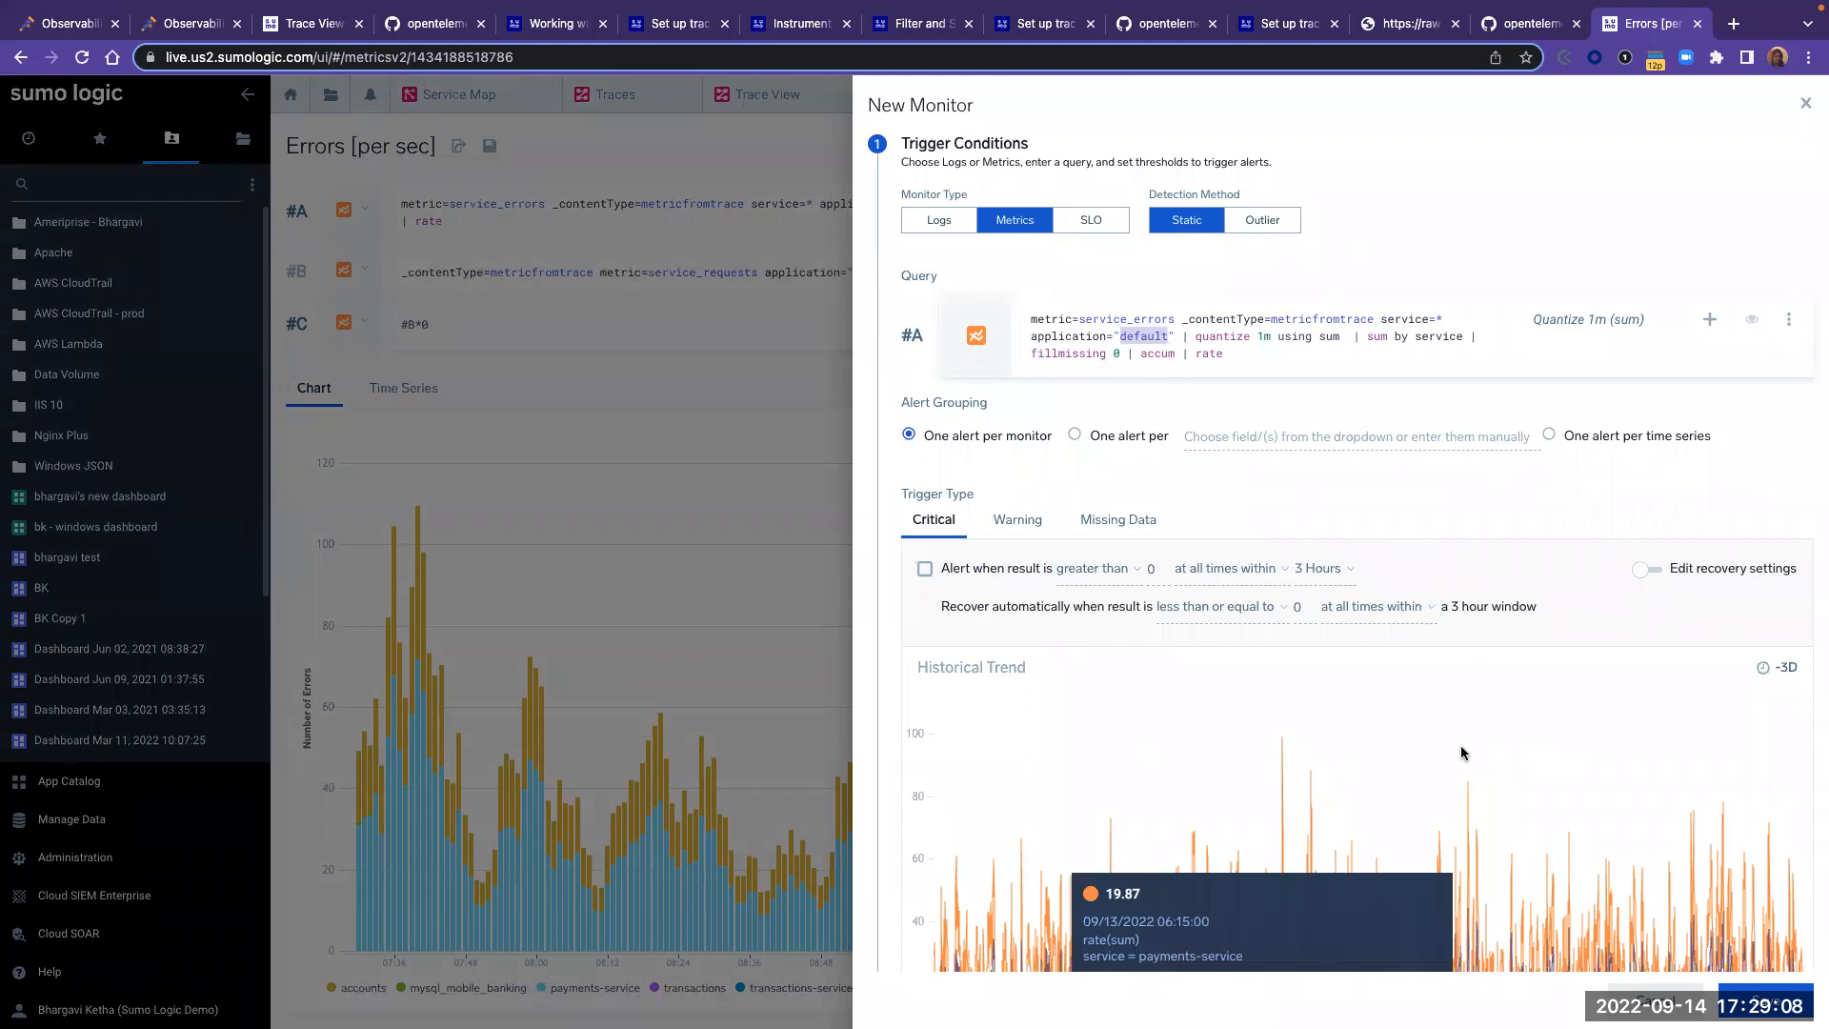
double_click(1118, 318)
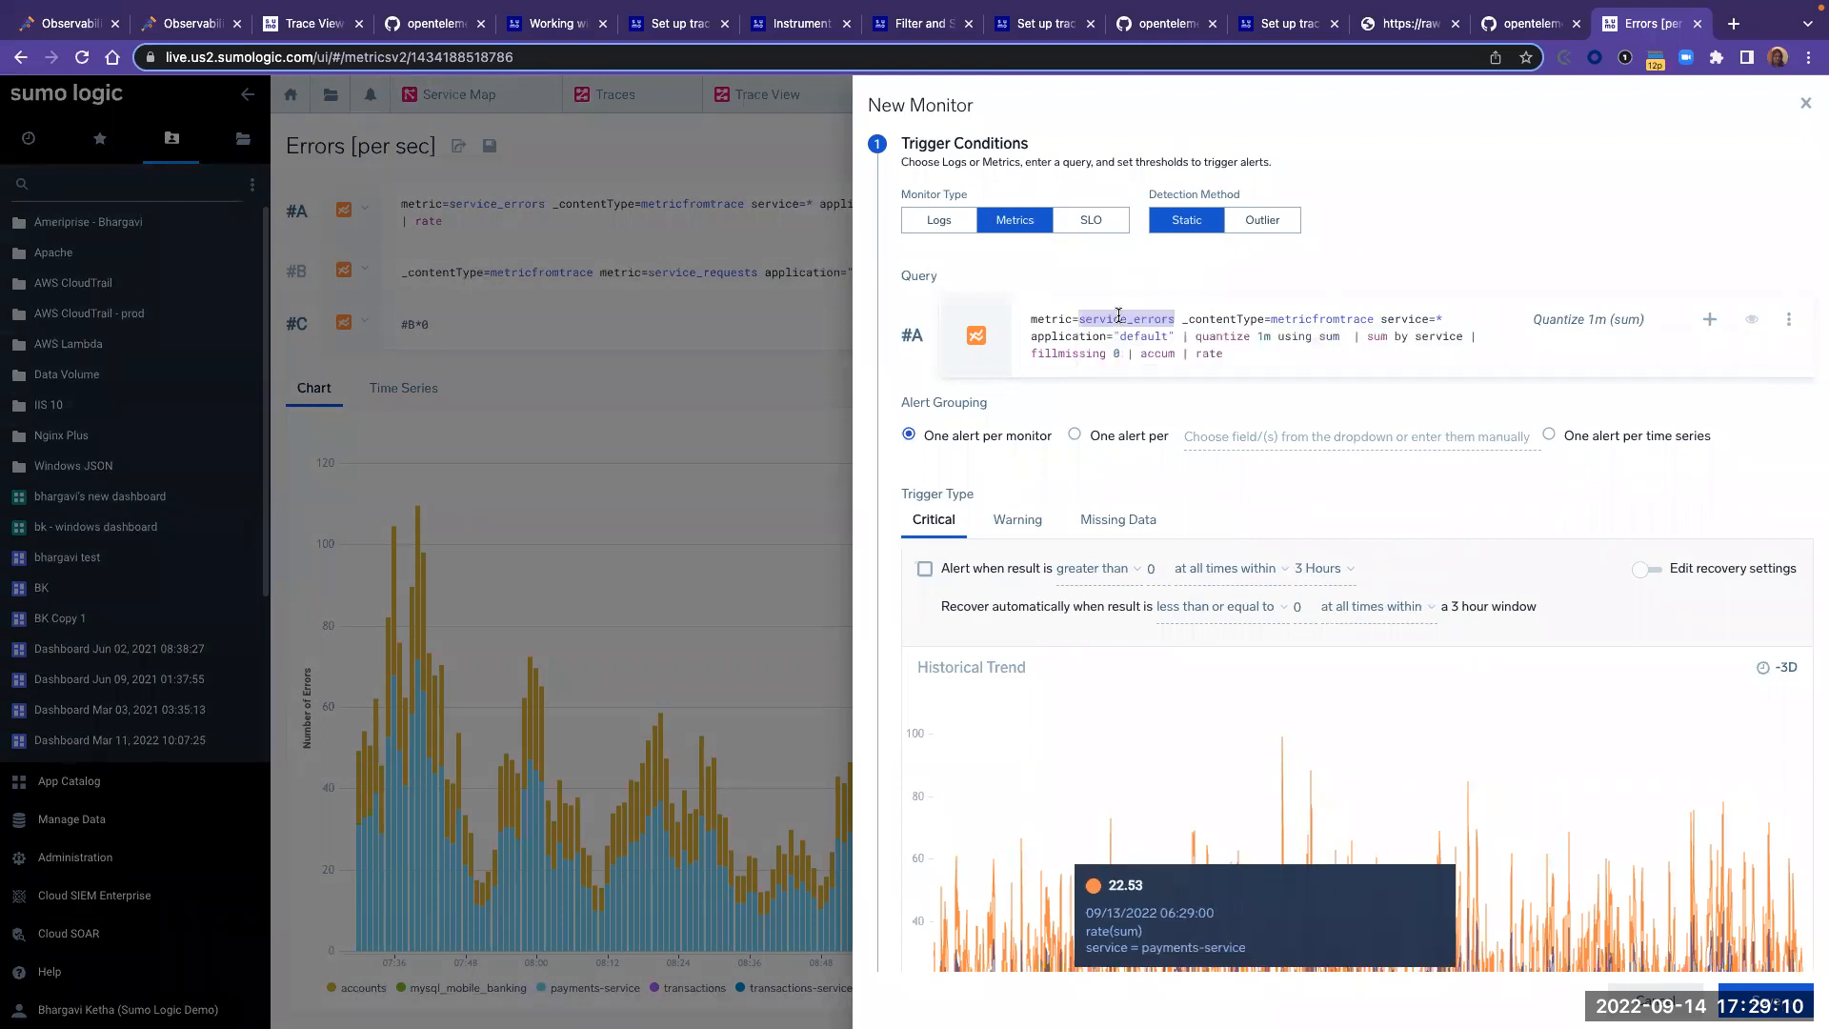
double_click(1318, 318)
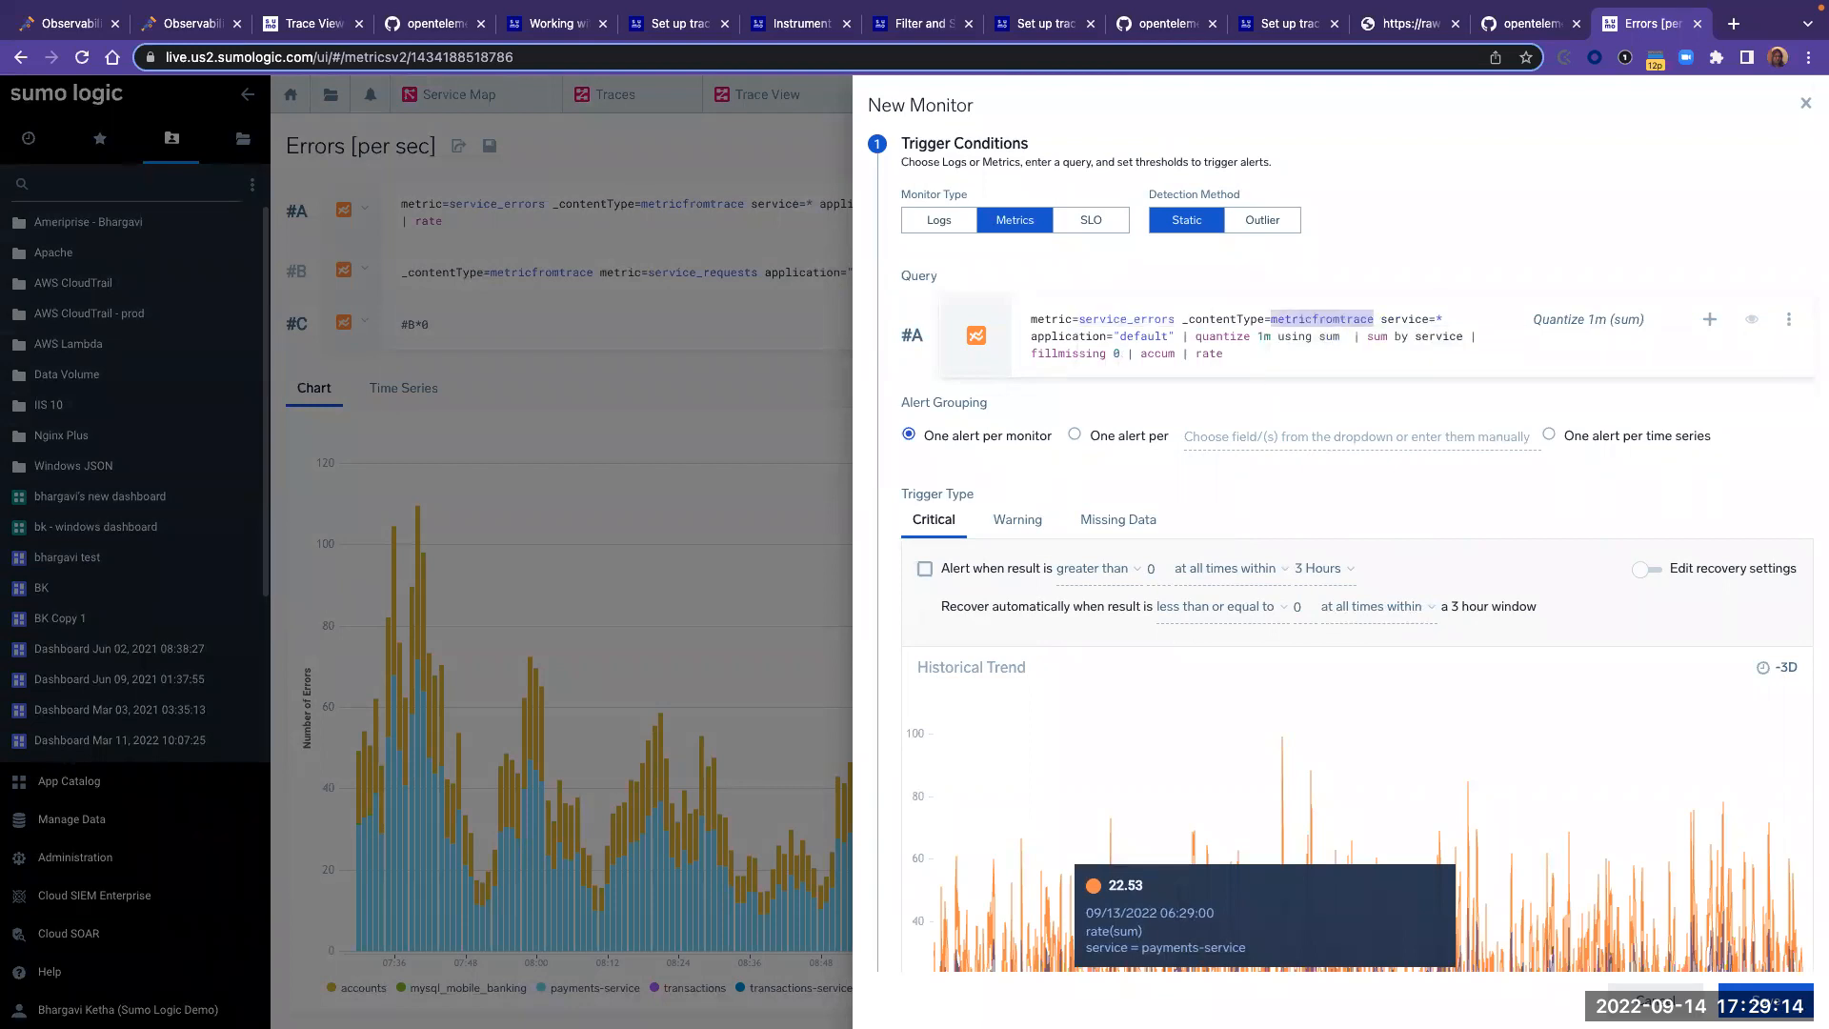
click(1806, 103)
click(1056, 595)
- Show the Help resources including Community, and open slack.sumologic.com in a new browser tab with its address highlighted
mouse_move(575, 66)
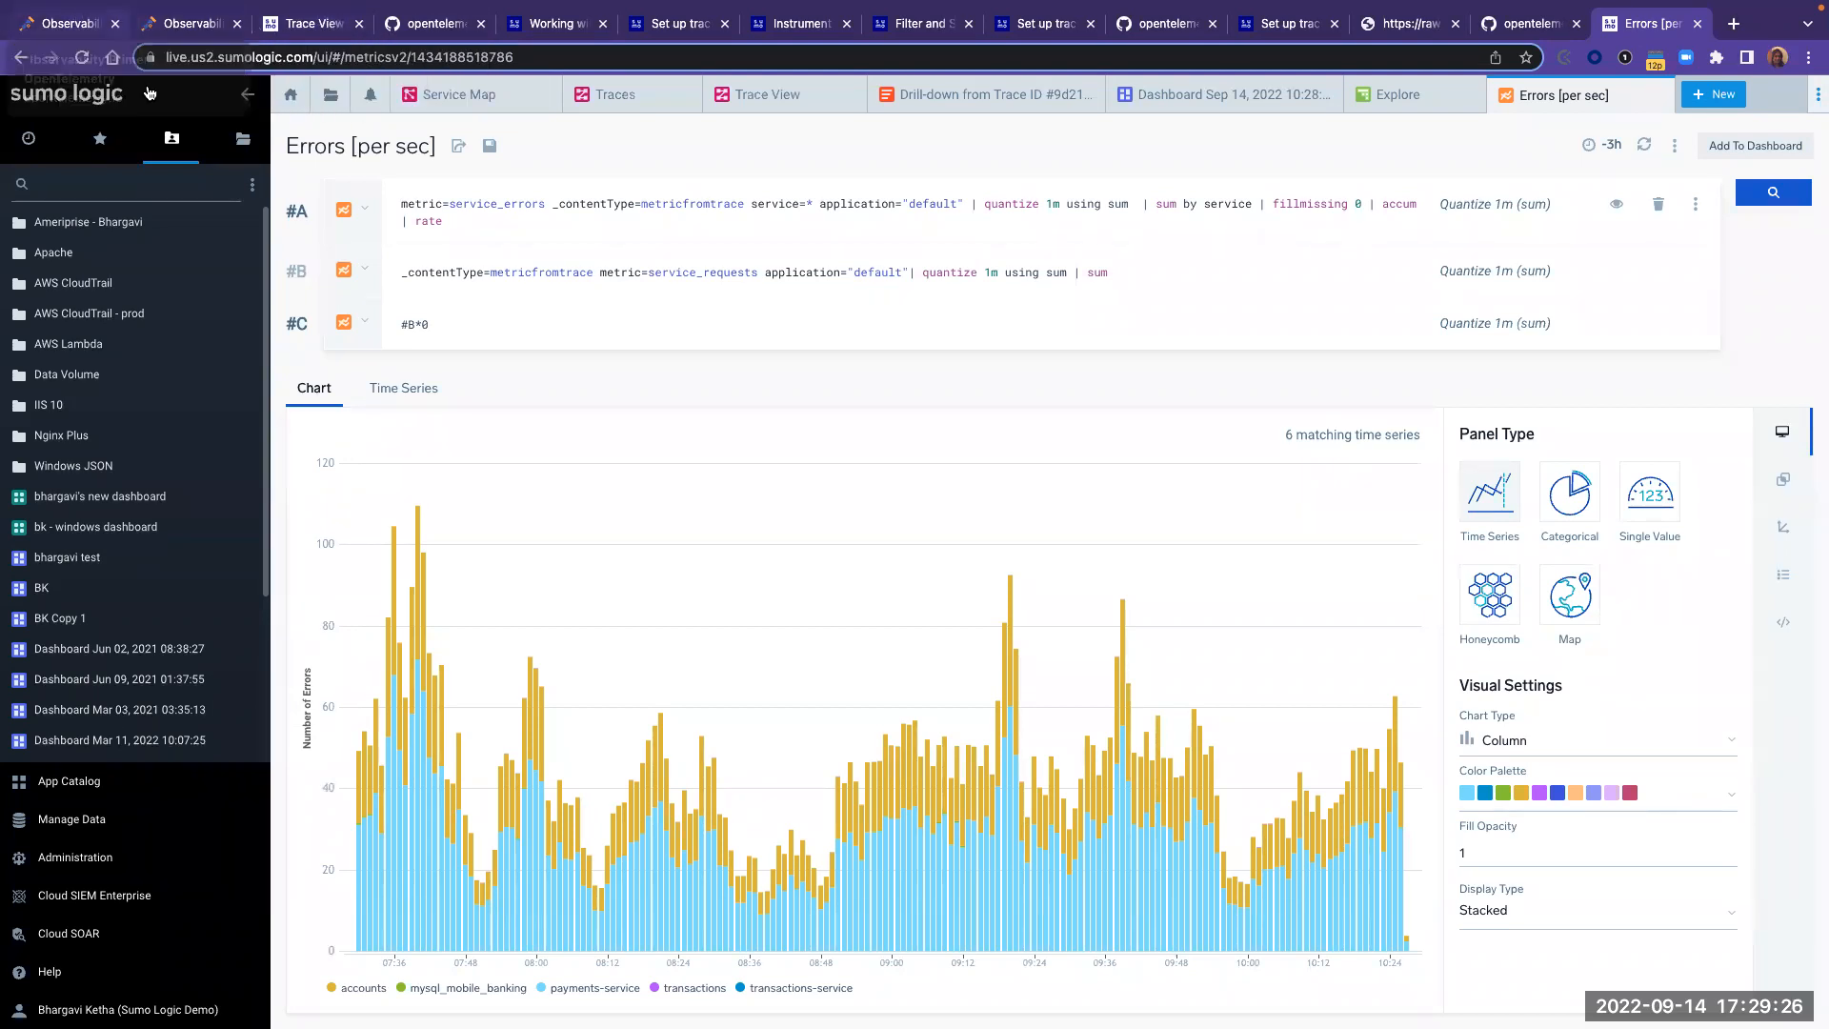
click(95, 970)
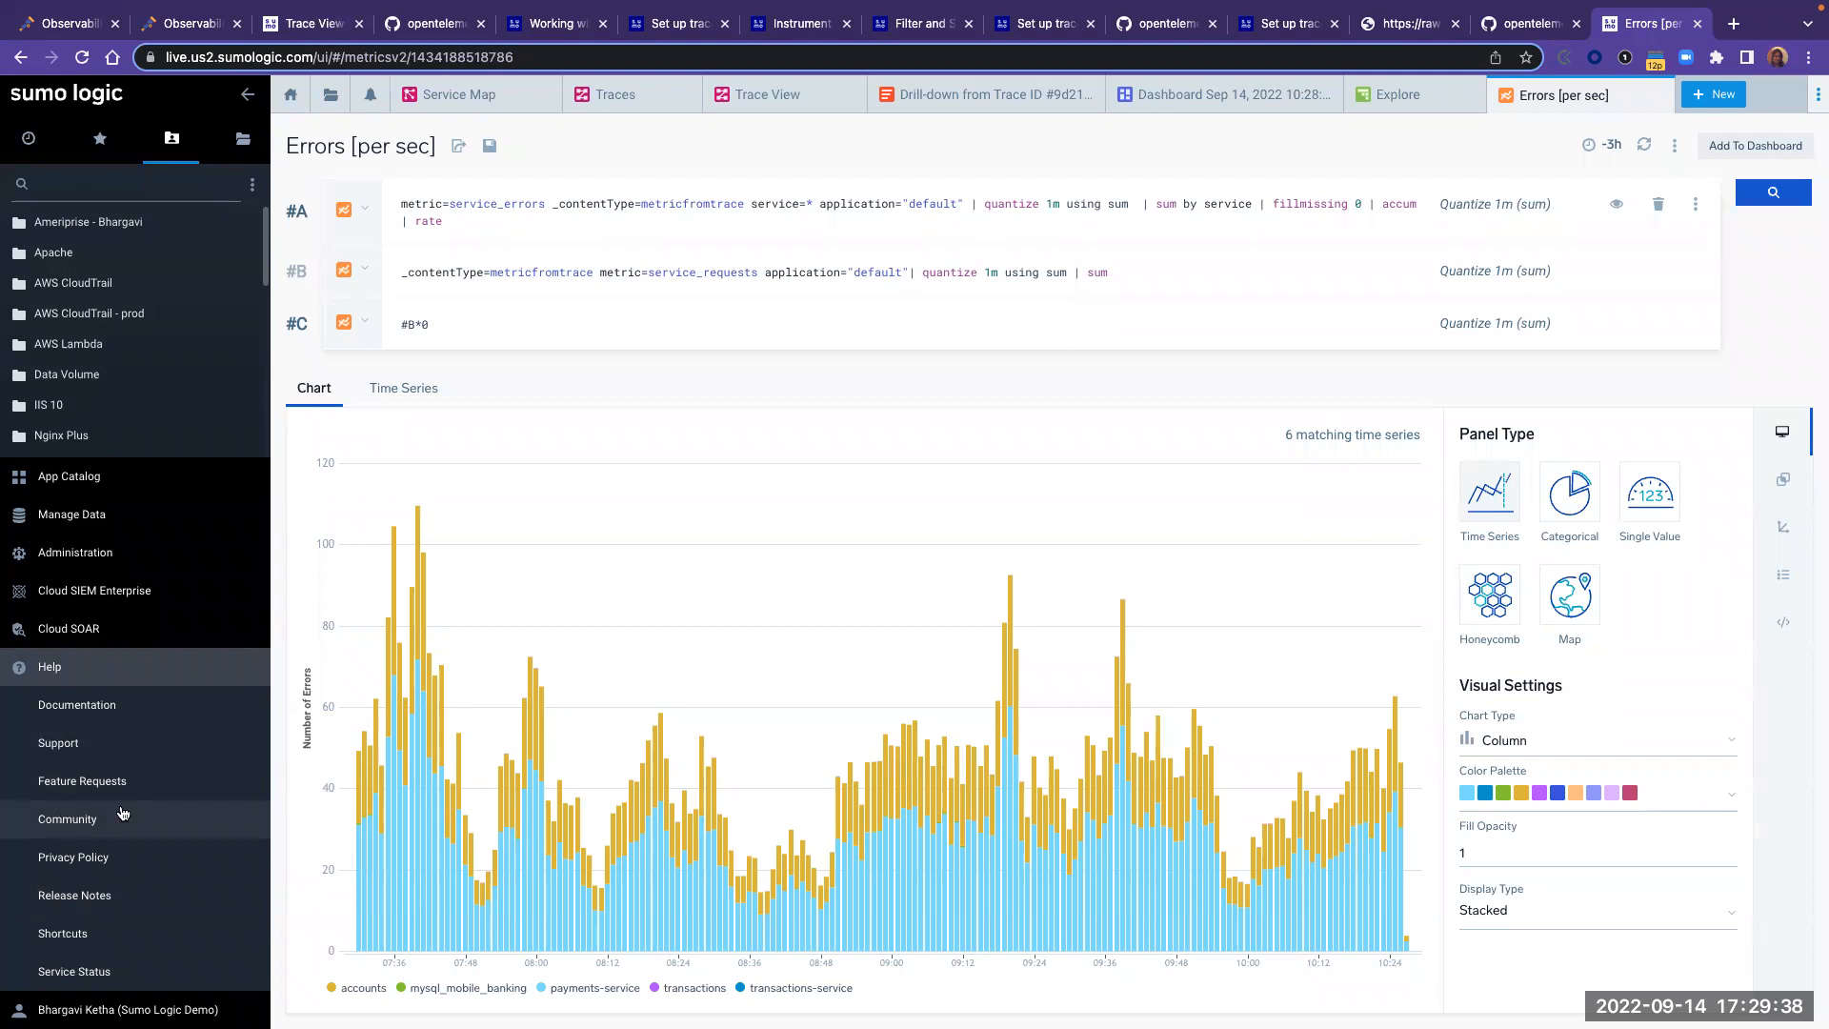
click(1733, 24)
text(slack.sumo)
key(Return)
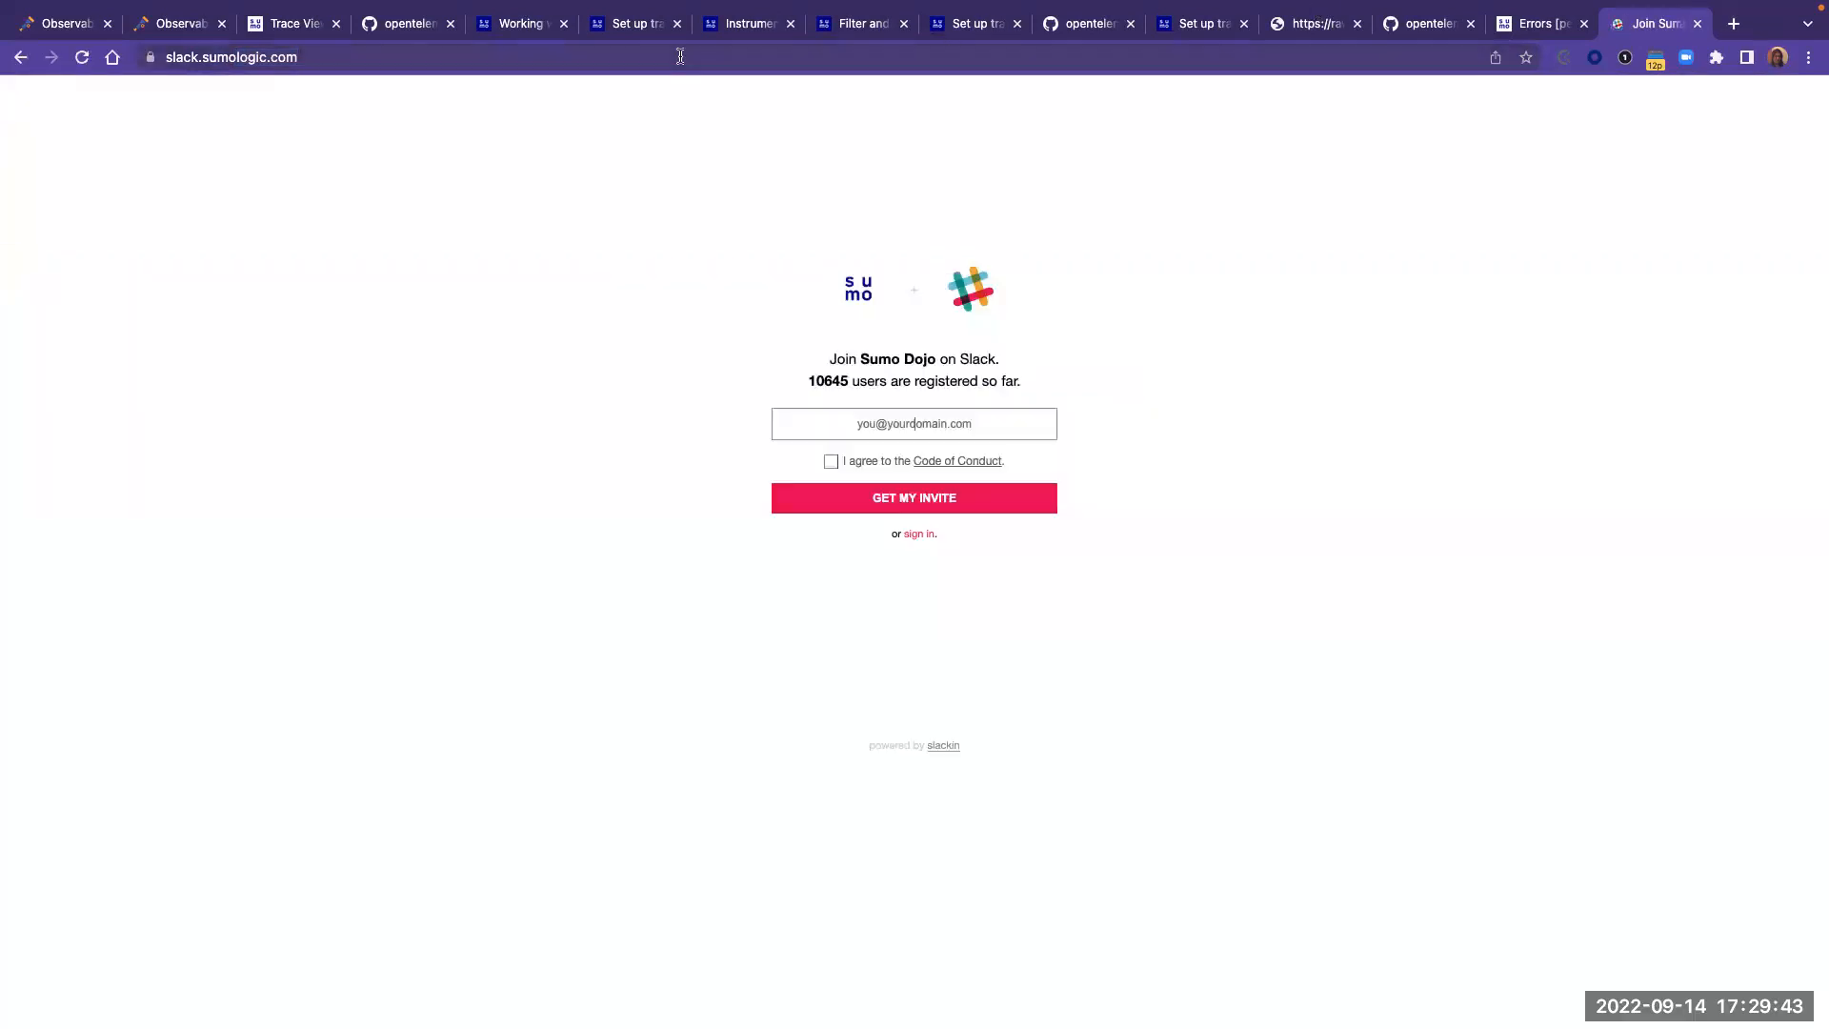
click(724, 54)
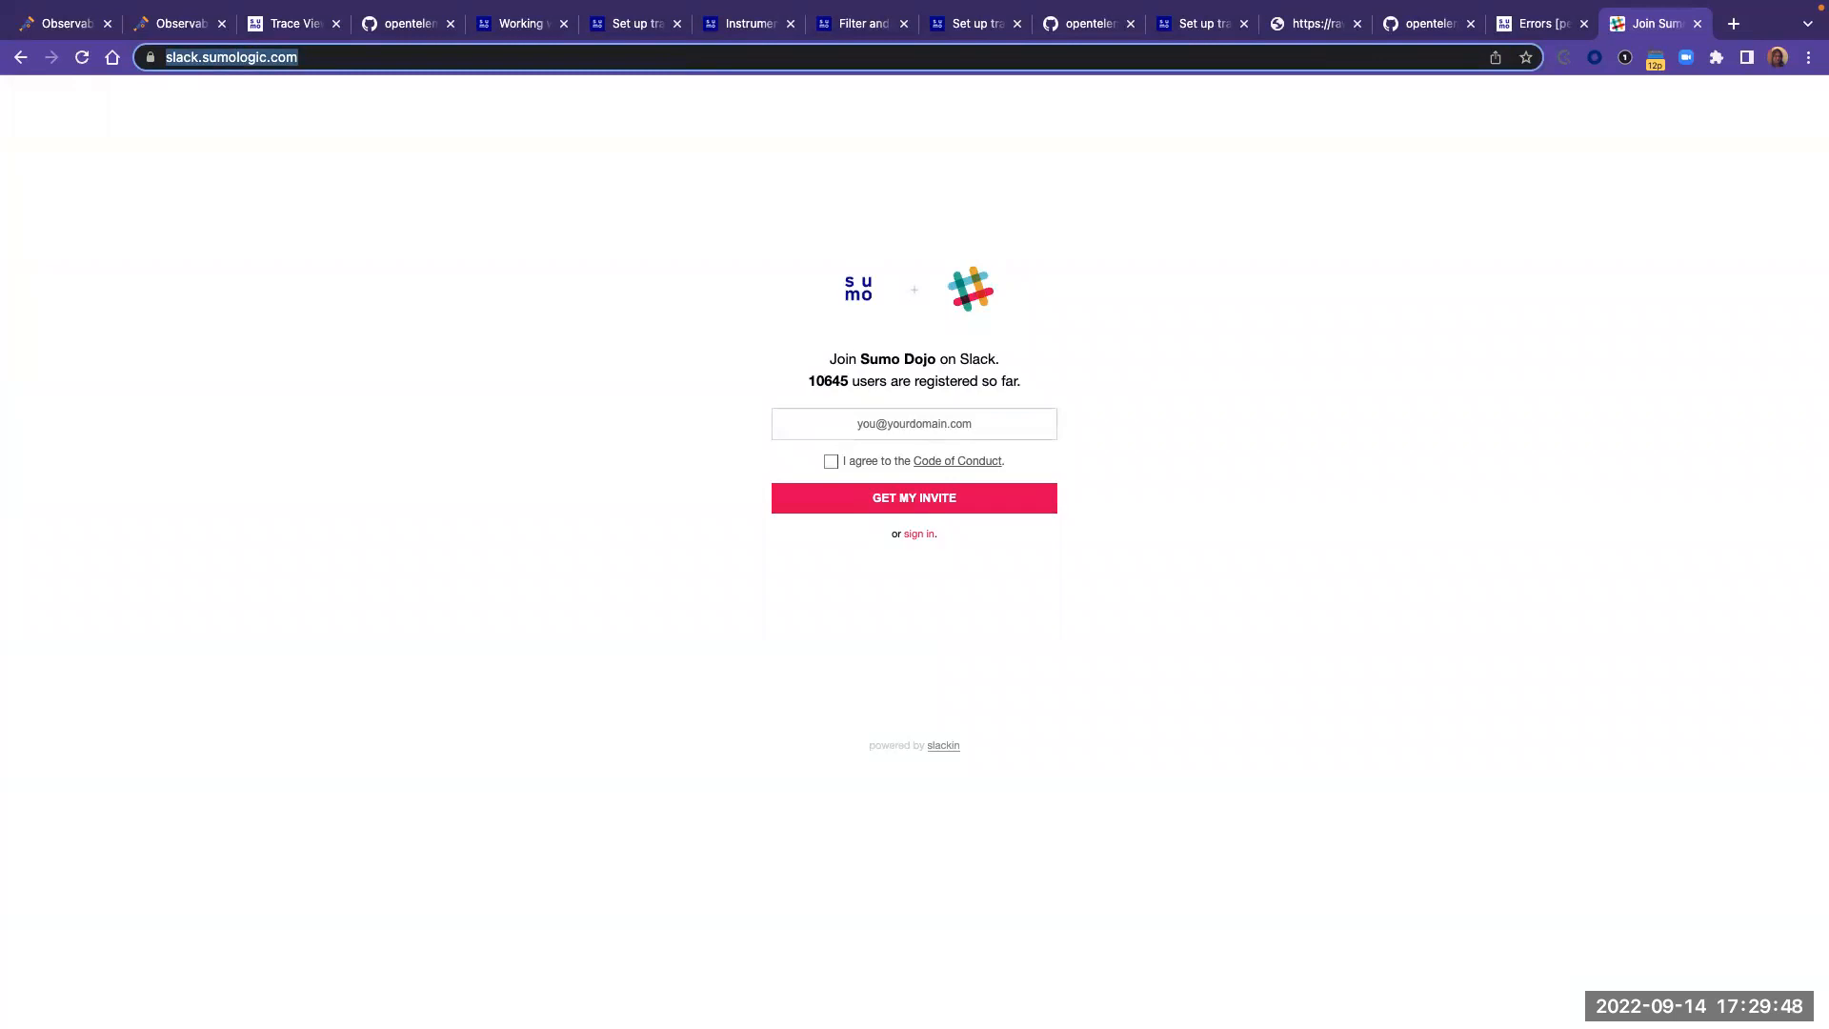
- Switch from the browser windows to the presentation slide Simple Python App: Auto Instrumentation
key(ctrl+Left)
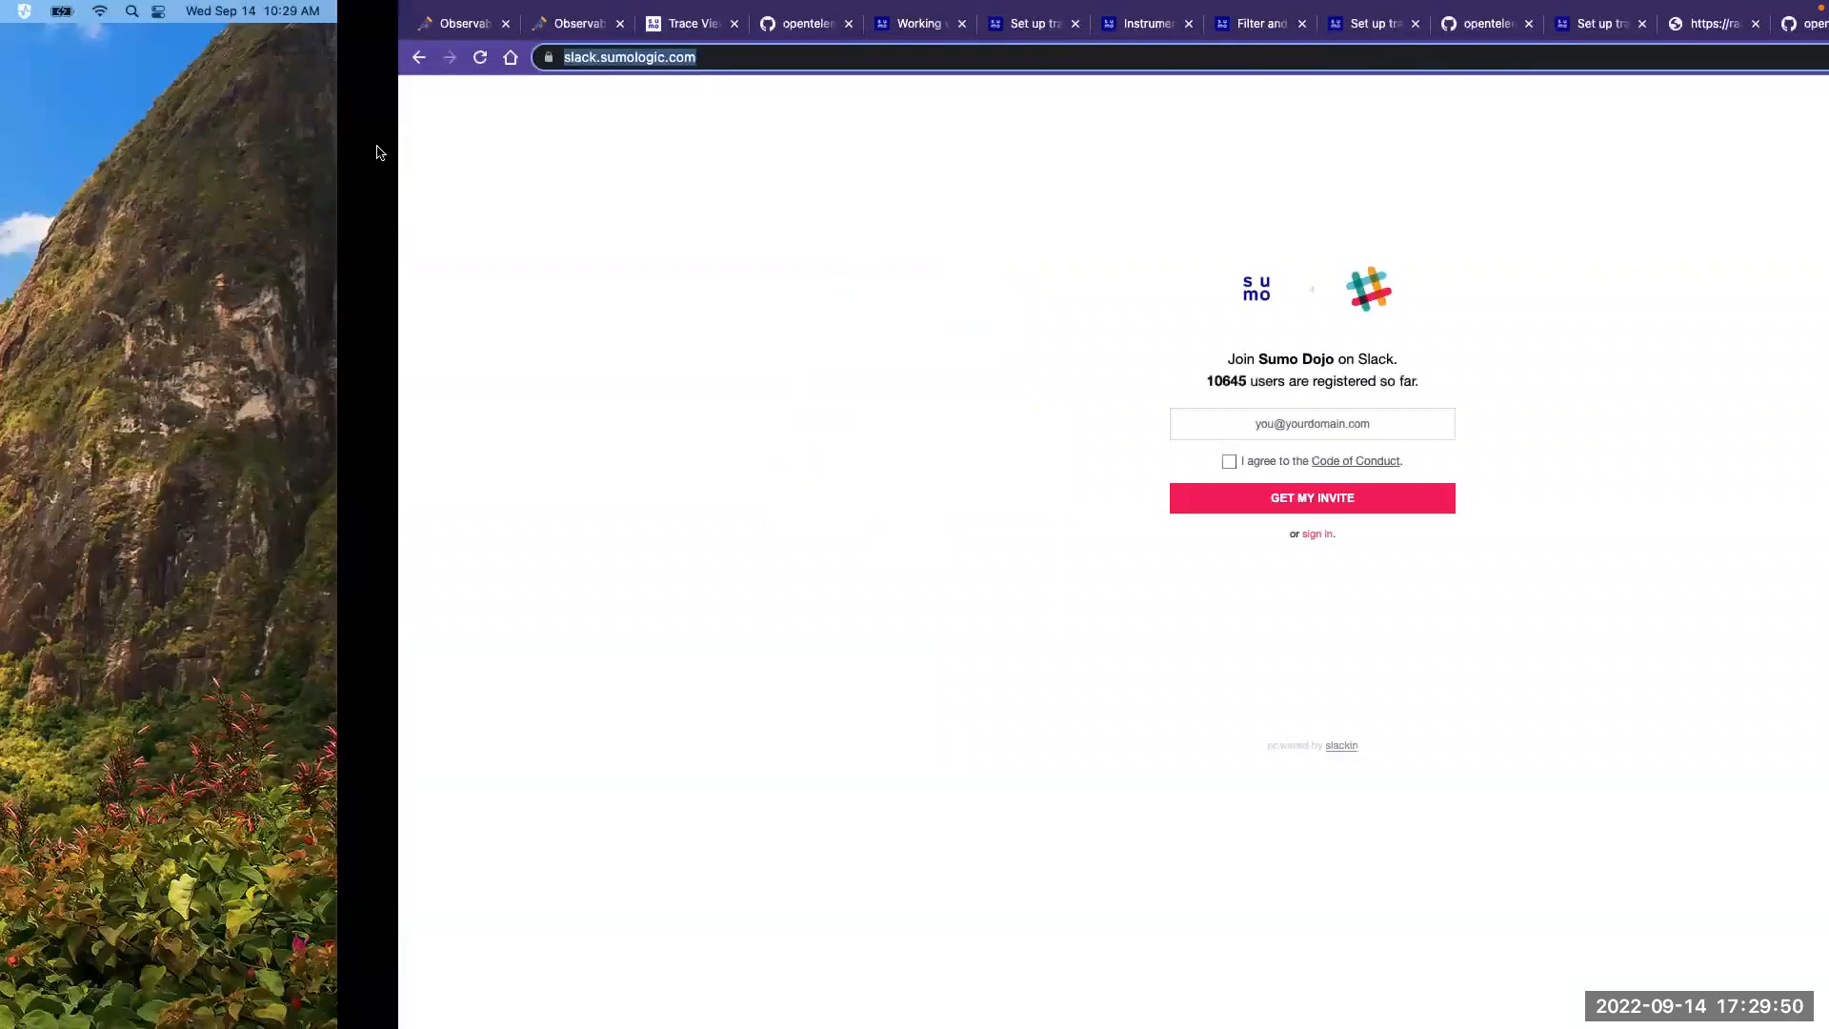
key(ctrl+Left)
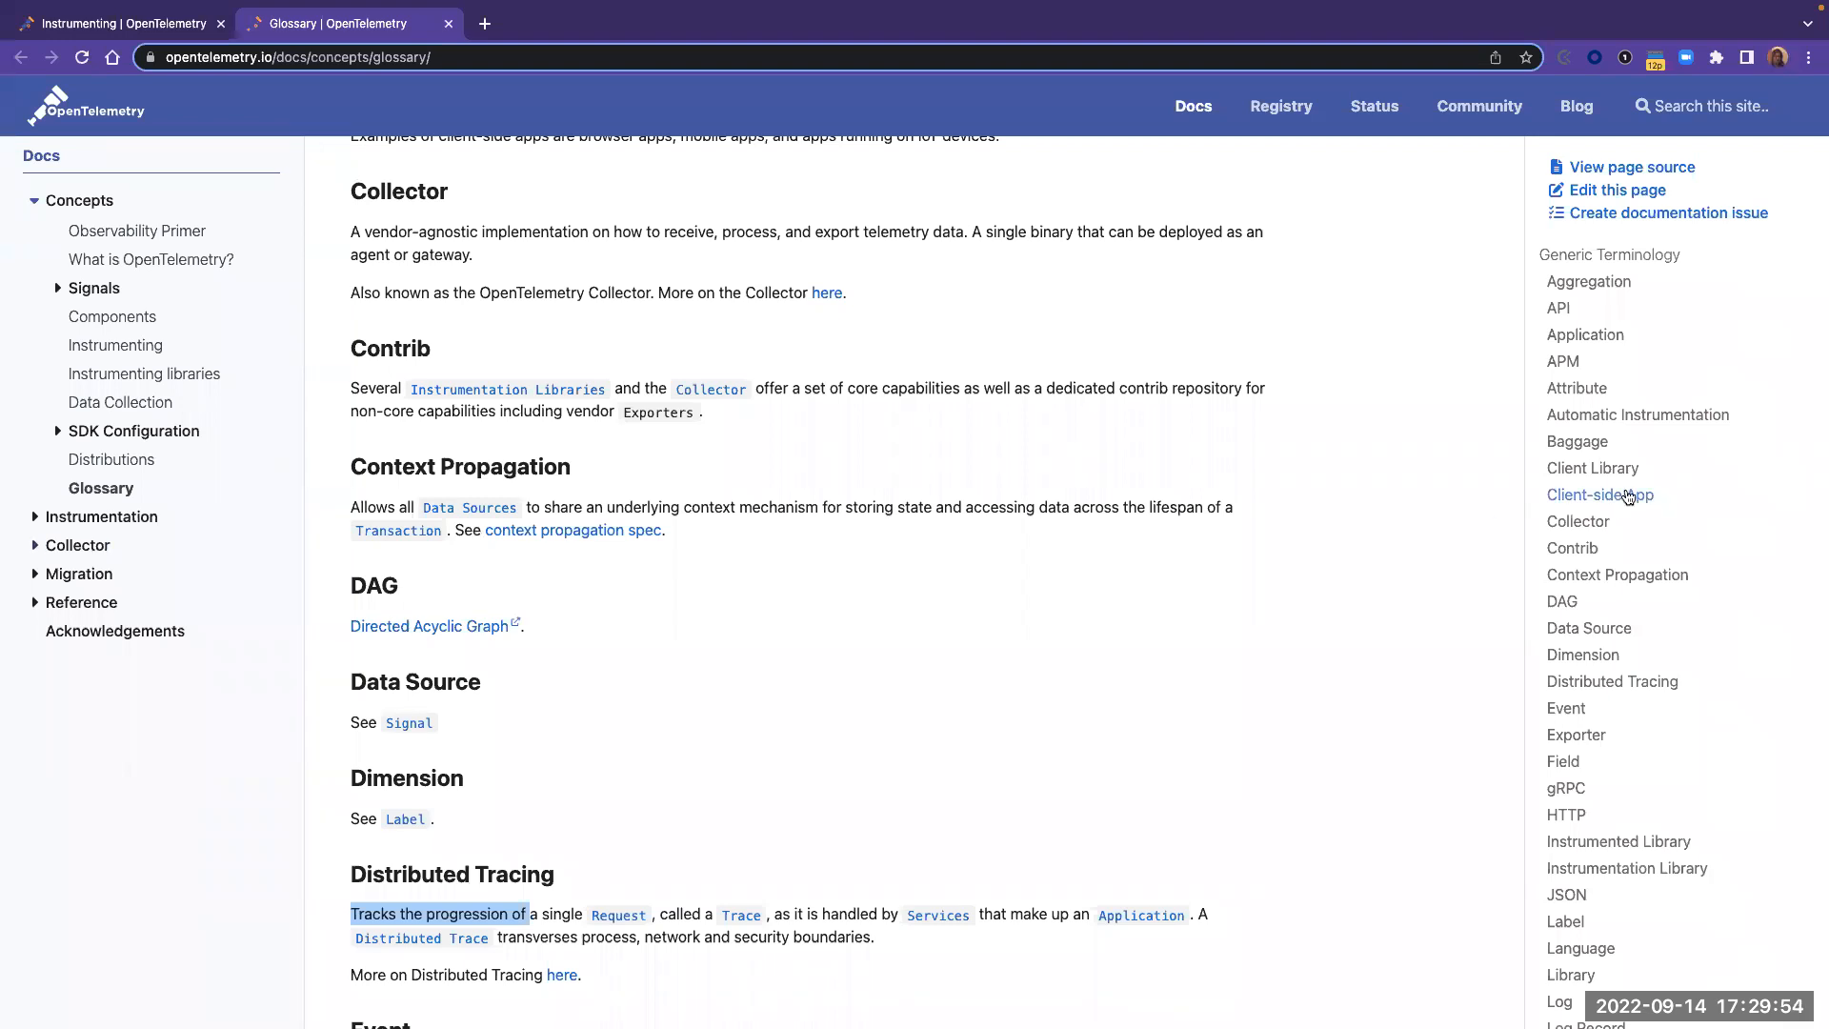
key(ctrl+Right)
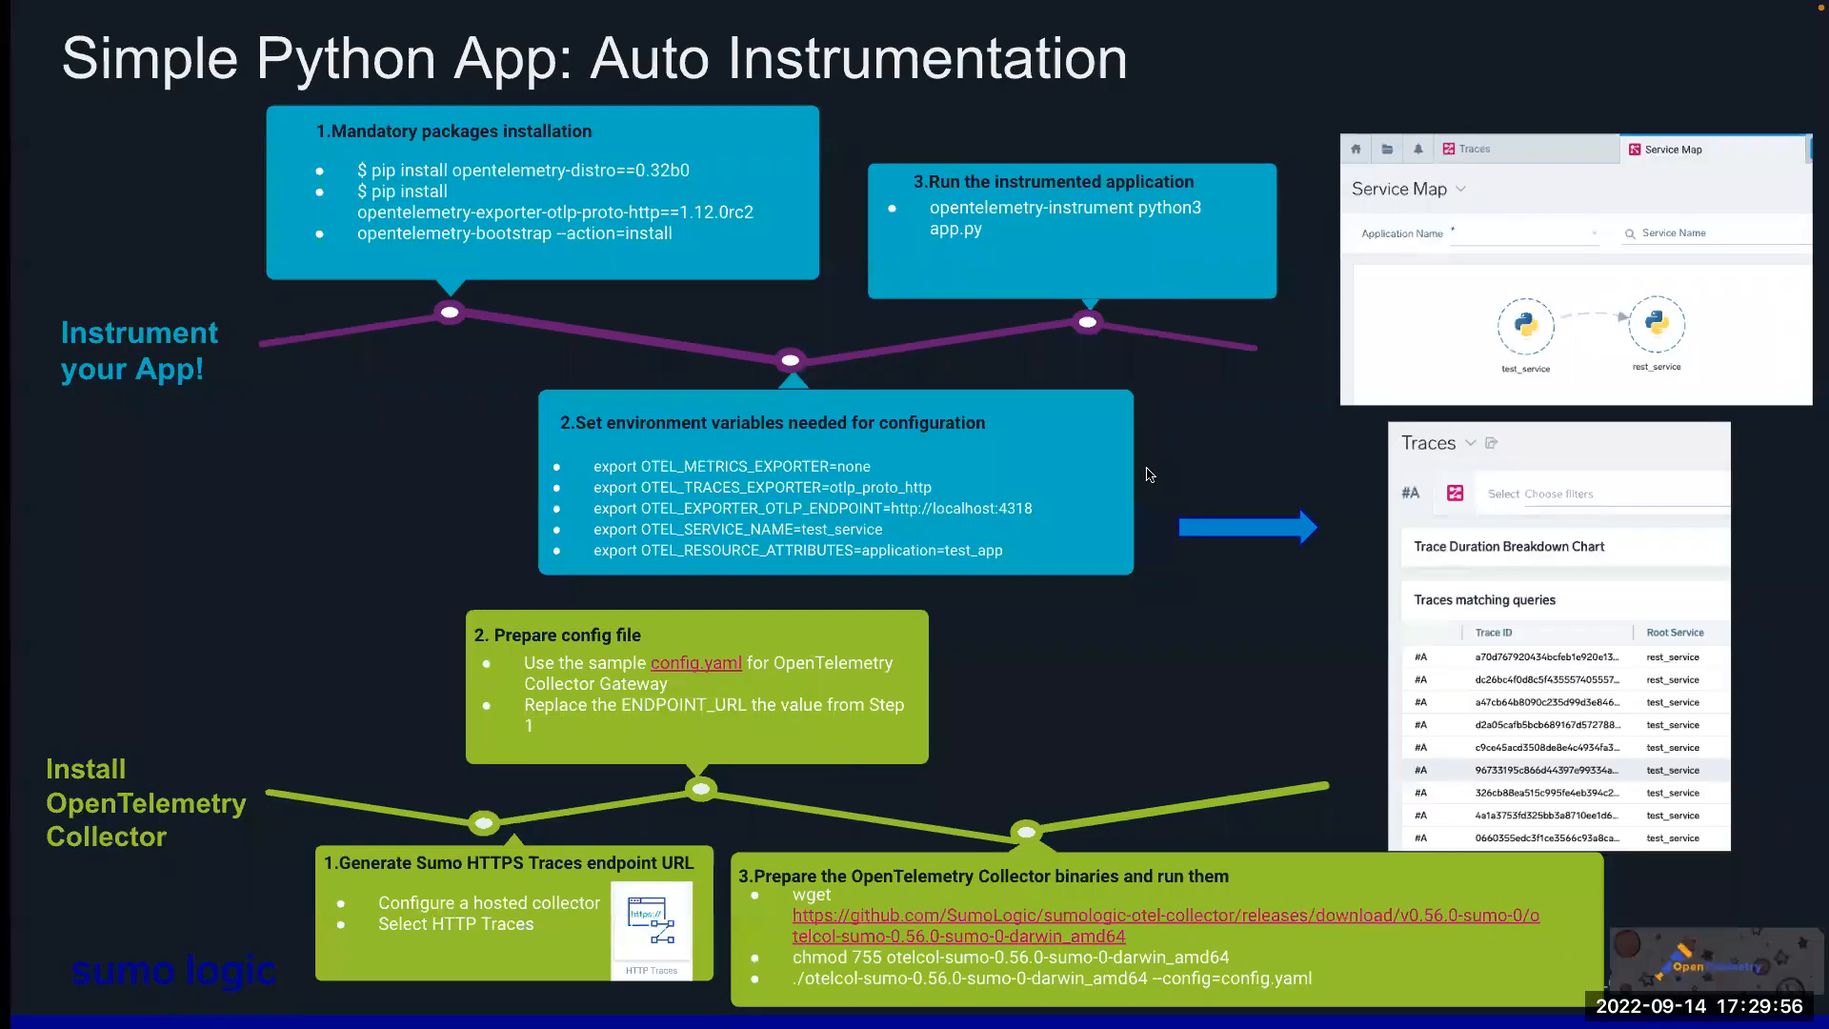